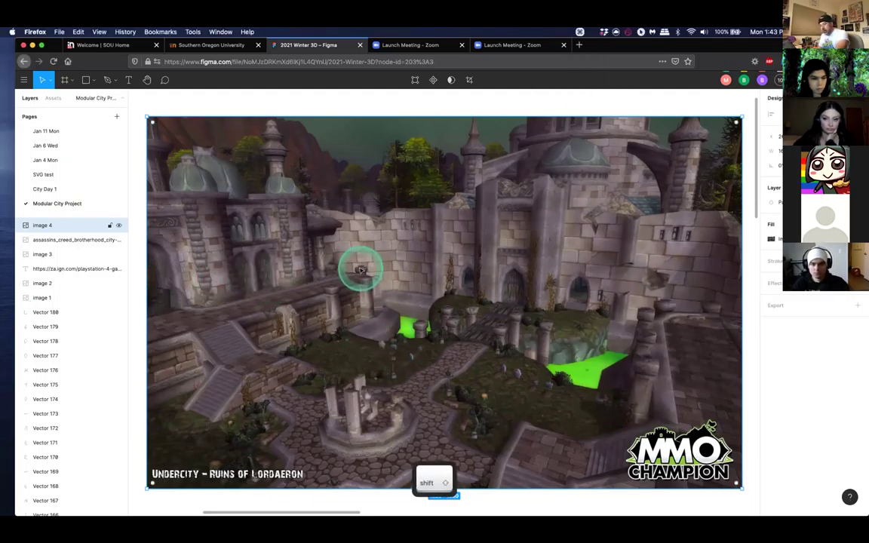
Examine the sepia domed-city reference image on the Modular City Project page close up
{"action": "key", "text": "shift+1"}
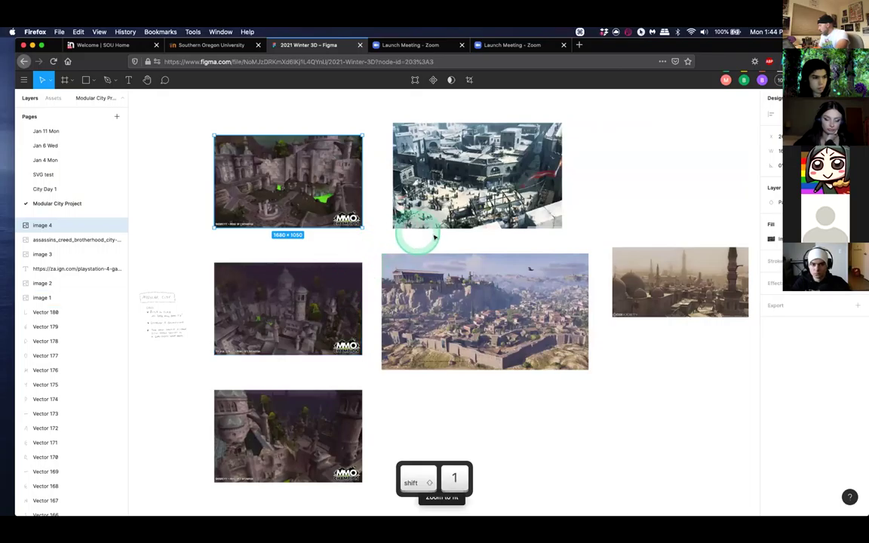
{"action": "left_click", "coordinate": [649, 296]}
{"action": "key", "text": "shift+2"}
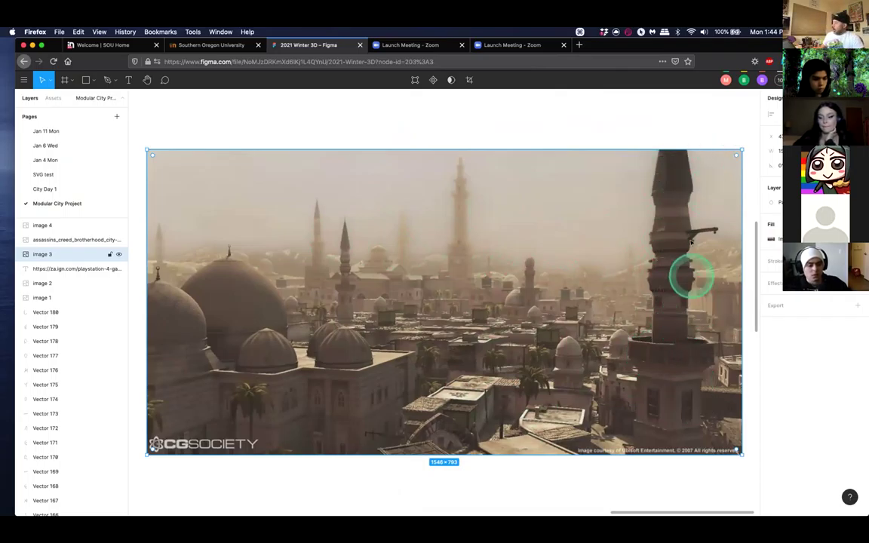
{"action": "key", "text": "F11"}
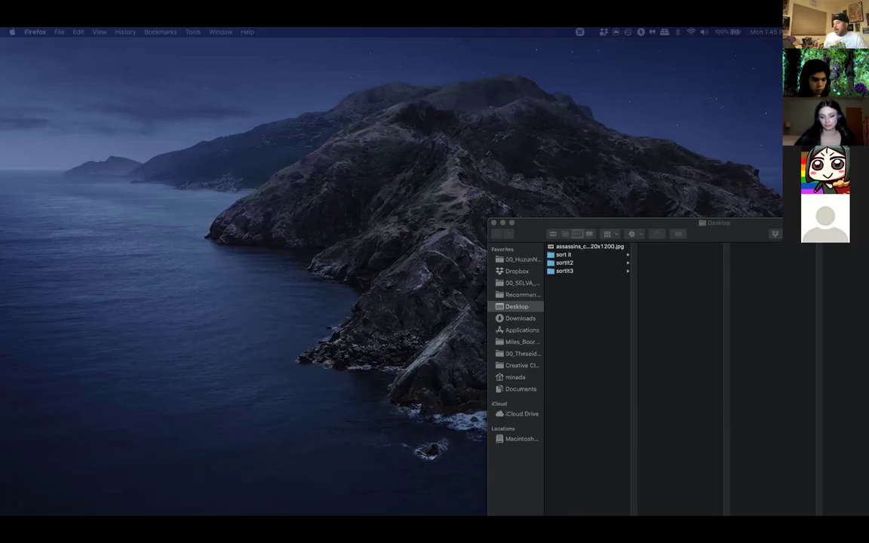
{"action": "key", "text": "shift+2"}
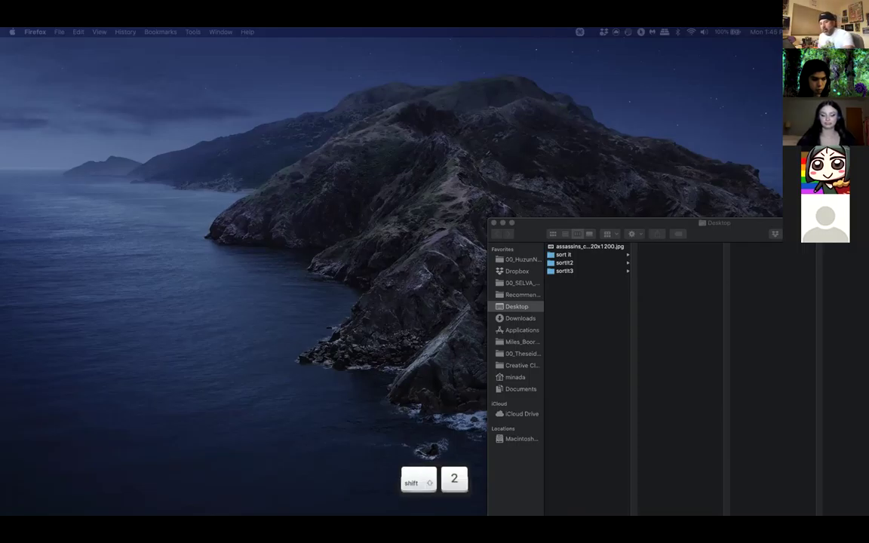
{"action": "key", "text": "shift+1"}
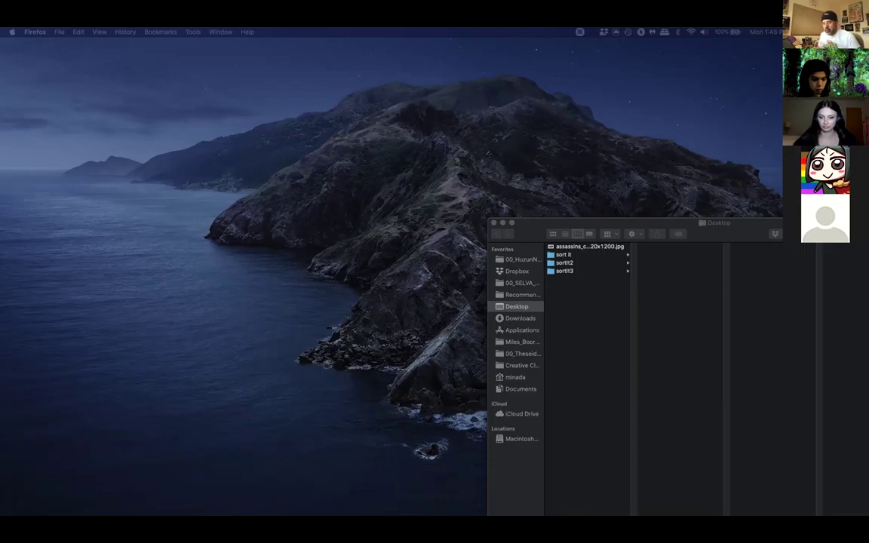
{"action": "key", "text": "shift+2"}
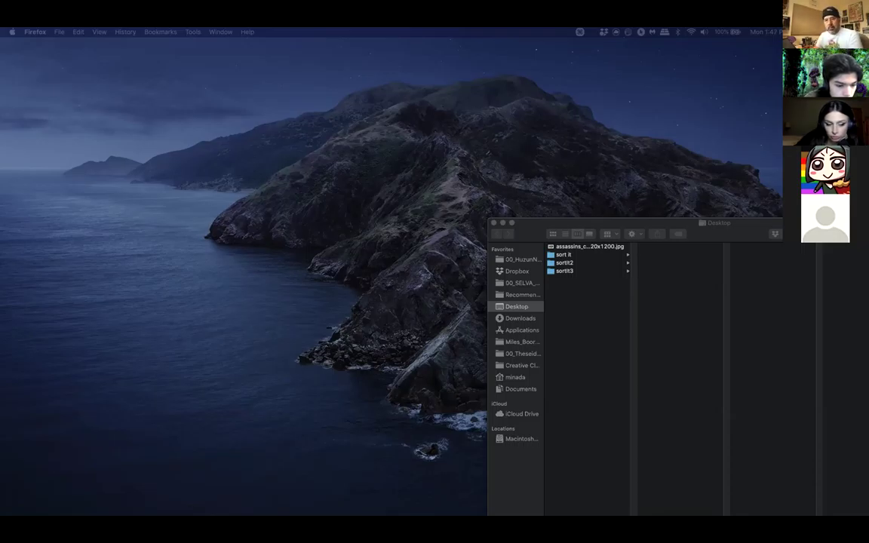
{"action": "key", "text": "w"}
{"action": "key", "text": "o"}
{"action": "key", "text": "n"}
{"action": "key", "text": "l"}
{"action": "key", "text": "d"}
{"action": "key", "text": "question"}
{"action": "key", "text": "Return"}
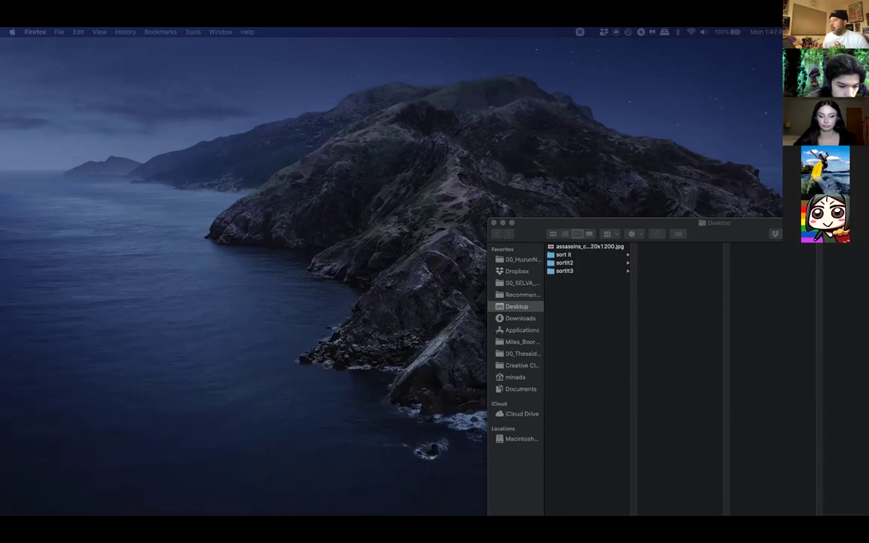
{"action": "left_click", "coordinate": [99, 192]}
{"action": "left_click_drag", "start_coordinate": [702, 226], "coordinate": [431, 114]}
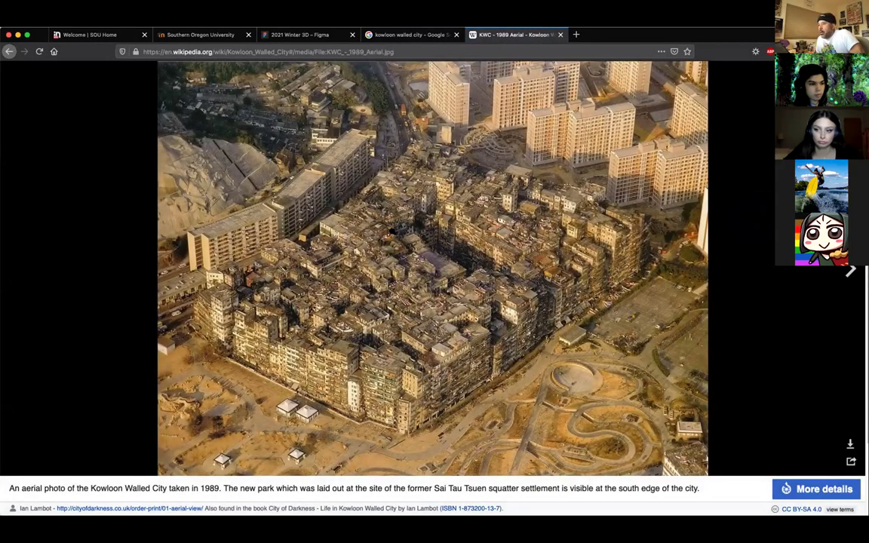
Copy the 1989 Kowloon Walled City aerial photo into Figma's Modular City Project page and place it below the sepia city image
{"action": "right_click", "coordinate": [397, 231]}
{"action": "left_click", "coordinate": [423, 243]}
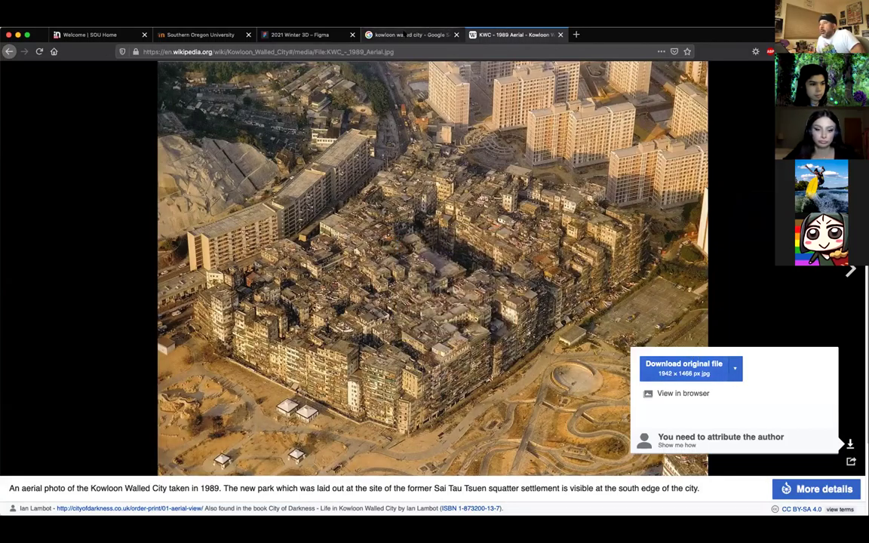
{"action": "left_click", "coordinate": [276, 36]}
{"action": "left_click", "coordinate": [450, 183]}
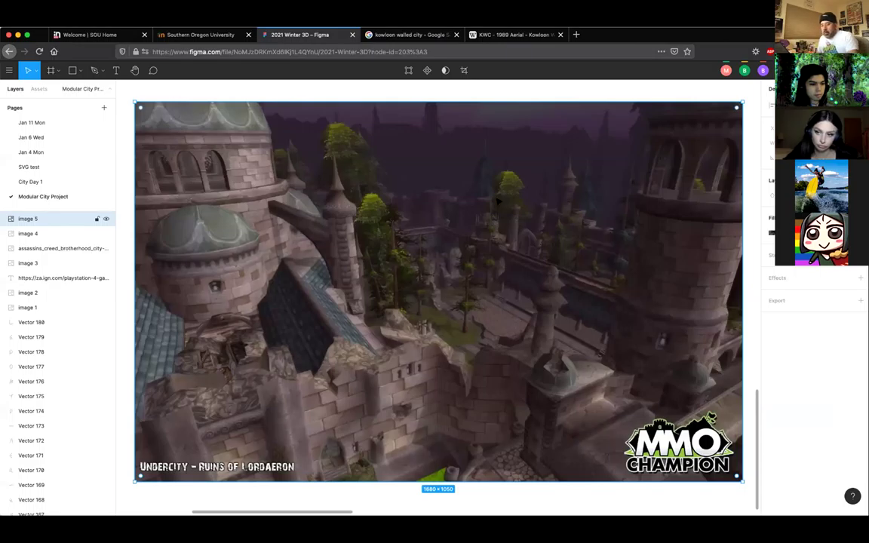
{"action": "key", "text": "shift+1"}
{"action": "left_click", "coordinate": [607, 174]}
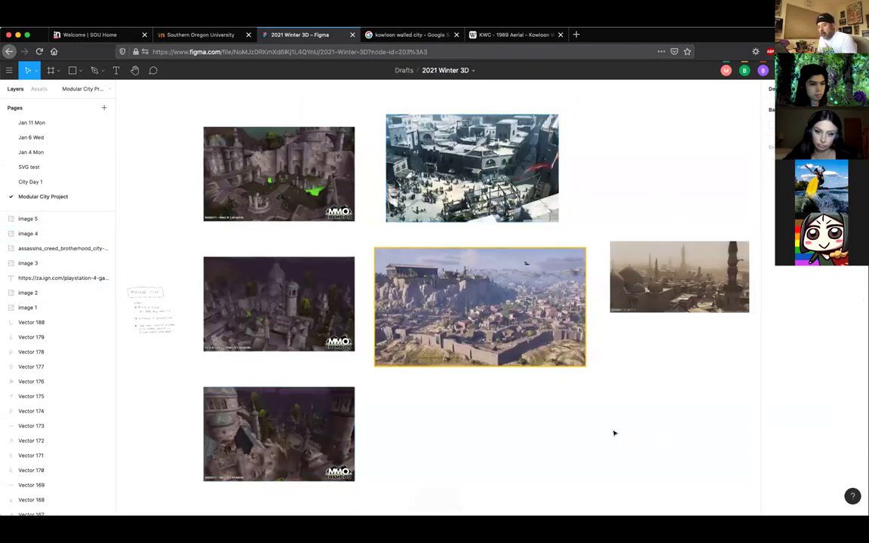
{"action": "key", "text": "super+v"}
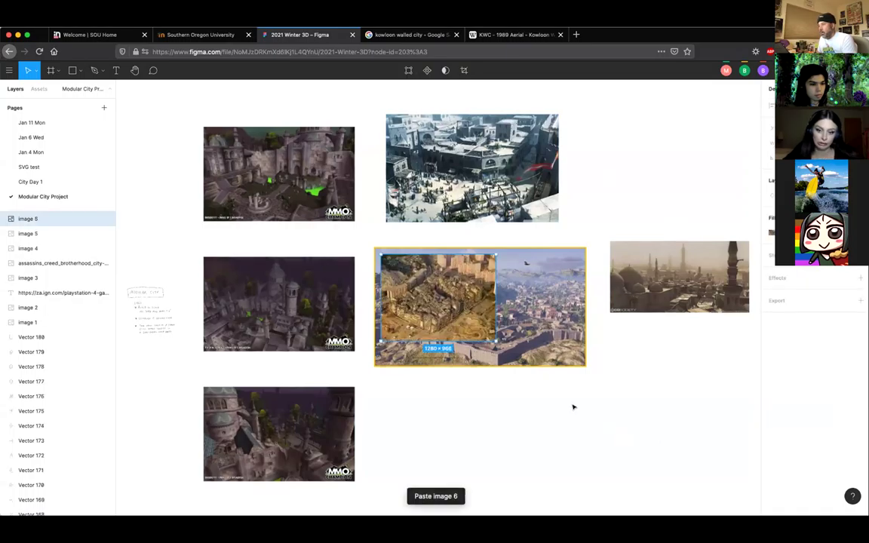
{"action": "left_click_drag", "start_coordinate": [420, 294], "coordinate": [640, 396]}
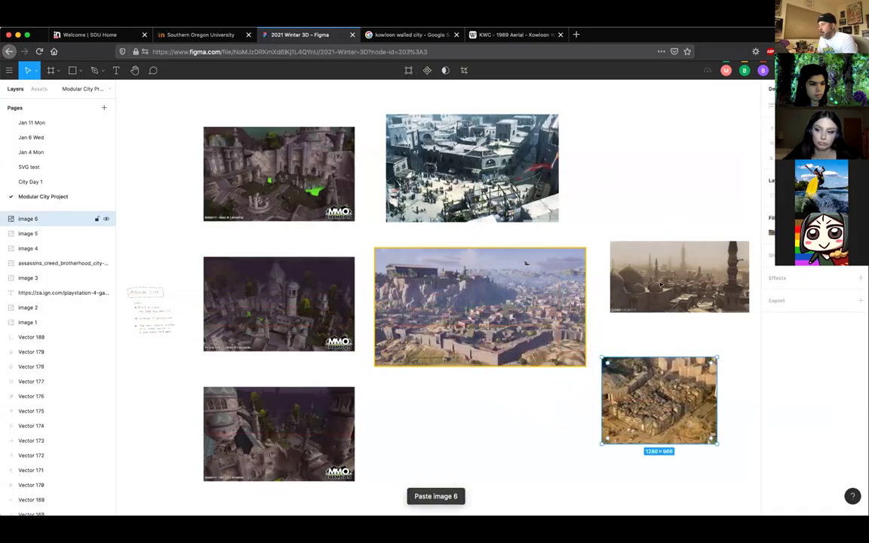
{"action": "left_click", "coordinate": [655, 159]}
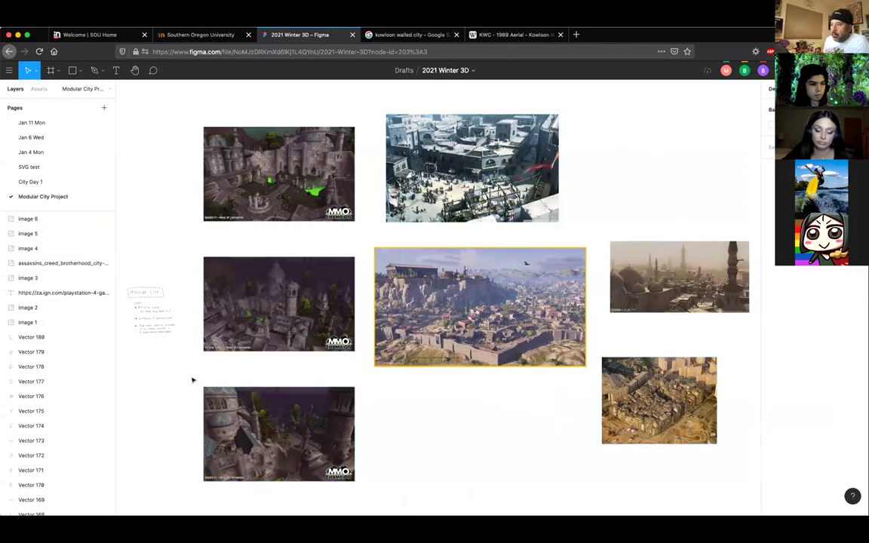
Zoom in on the handwritten Modular City notes and read the project specs
{"action": "left_click_drag", "start_coordinate": [123, 277], "coordinate": [174, 337]}
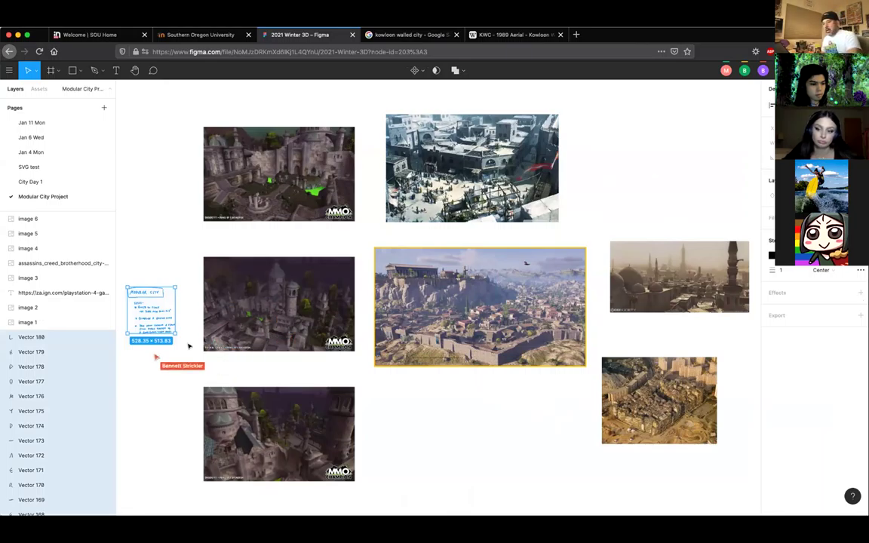
{"action": "key", "text": "shift+2"}
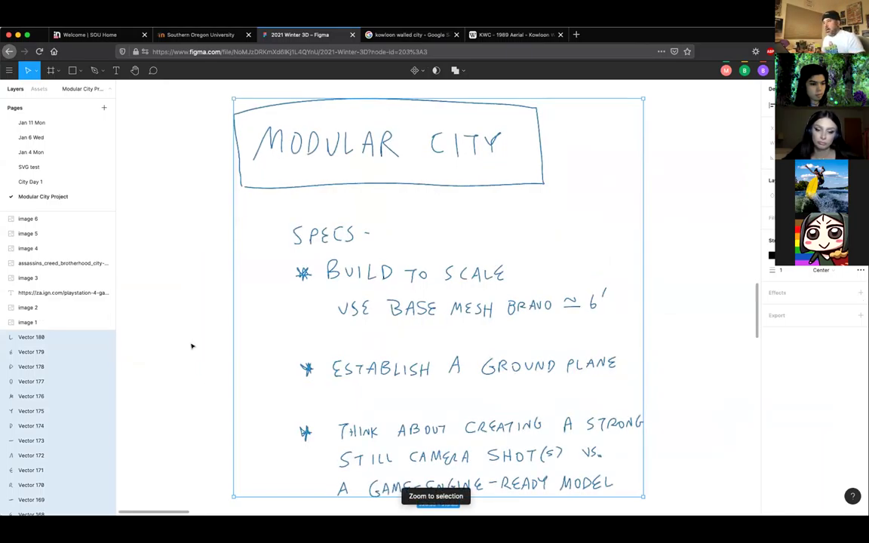
{"action": "key", "text": "Escape"}
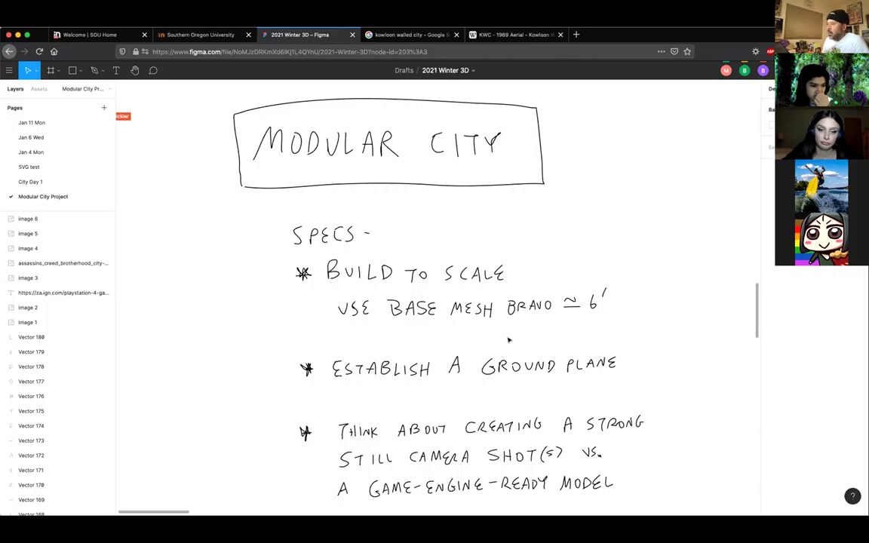
{"action": "scroll", "coordinate": [501, 327], "scroll_direction": "down", "scroll_amount": 1}
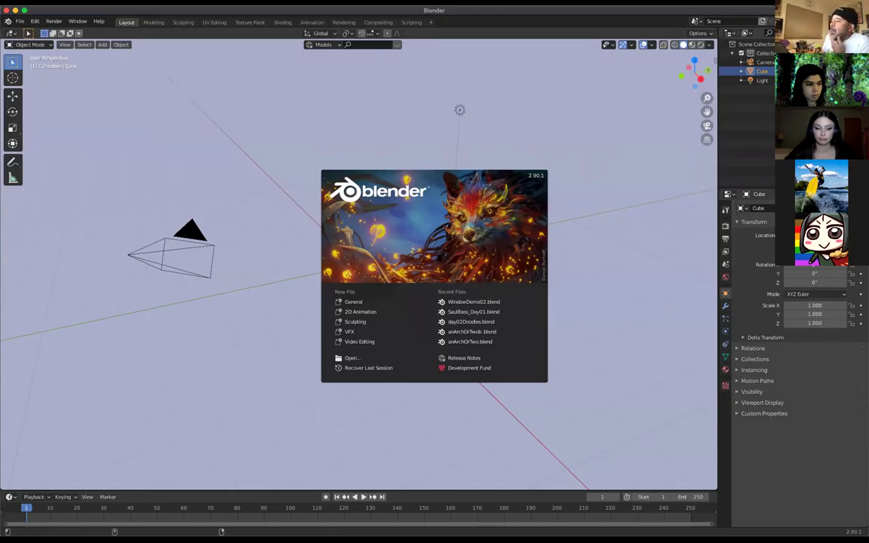
In Blender, dismiss the splash screen and delete the default cube from the scene
{"action": "left_click", "coordinate": [386, 302]}
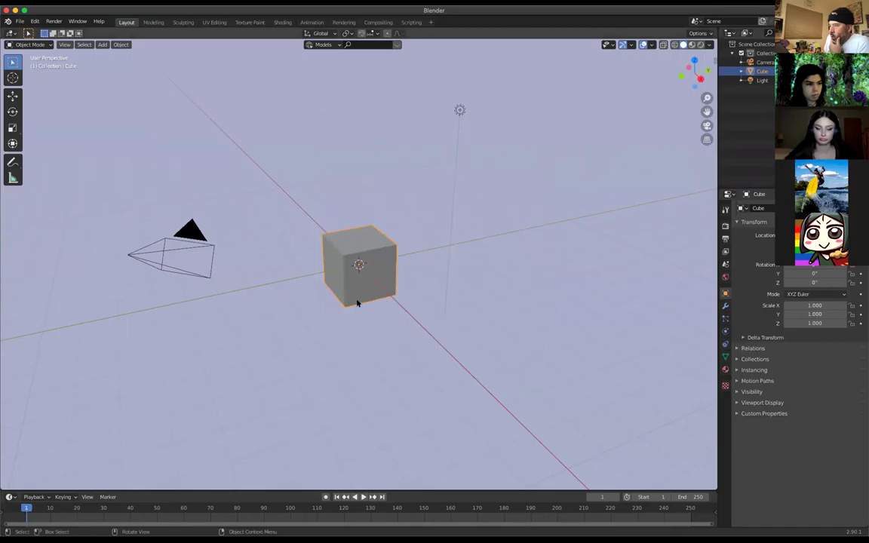
{"action": "middle_click_drag", "start_coordinate": [273, 310], "coordinate": [401, 295]}
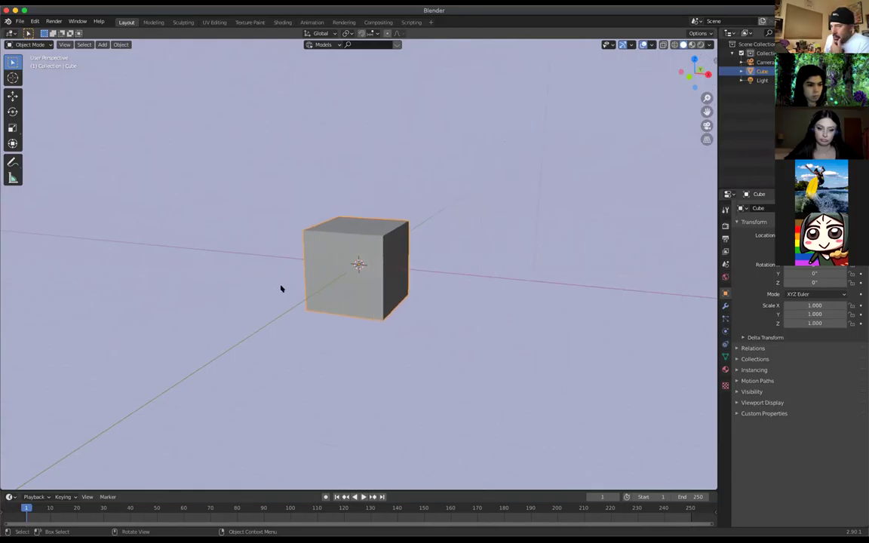
{"action": "scroll", "coordinate": [342, 260], "scroll_direction": "up", "scroll_amount": 1}
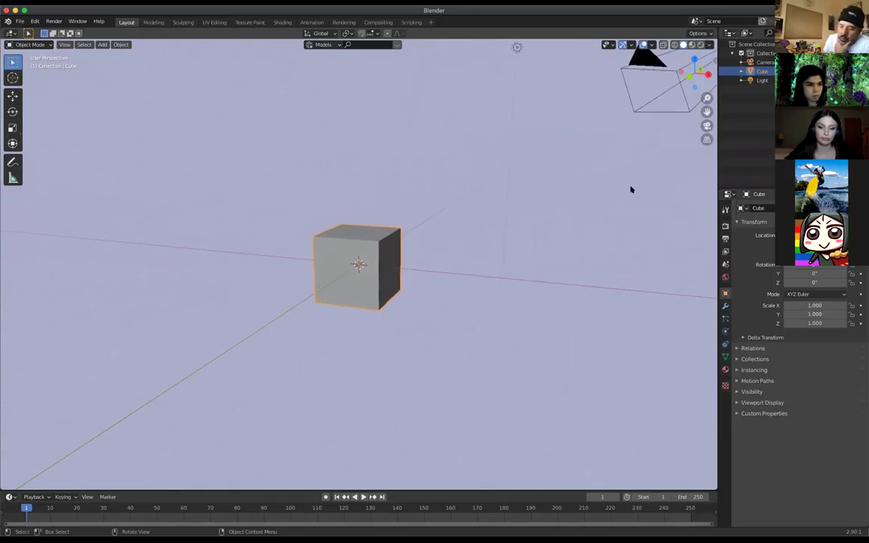
{"action": "key", "text": "x"}
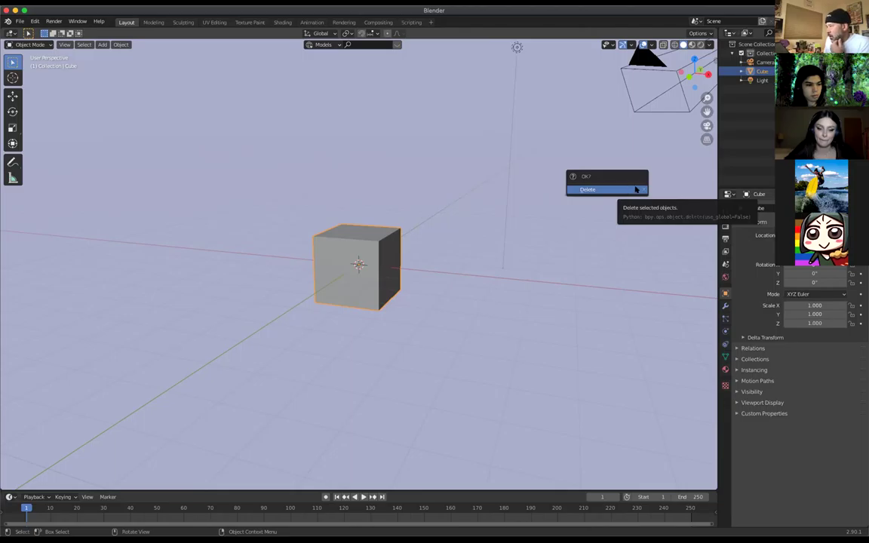
{"action": "left_click", "coordinate": [640, 189]}
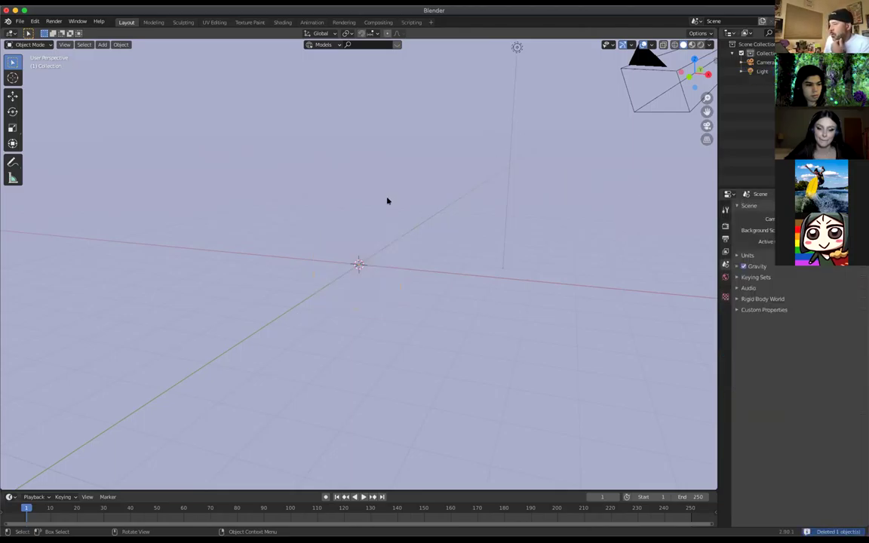
Delete the default light from the scene
{"action": "middle_click_drag", "start_coordinate": [399, 216], "coordinate": [400, 221]}
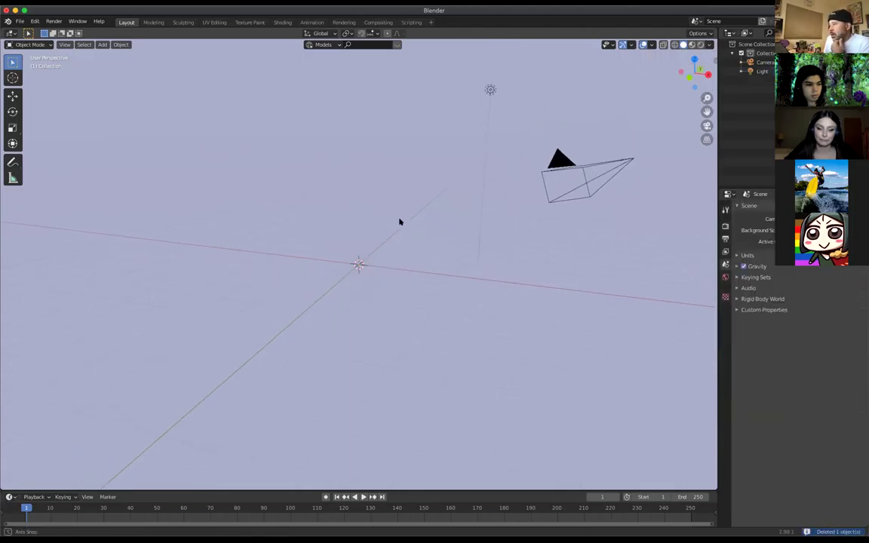
{"action": "left_click", "coordinate": [490, 90]}
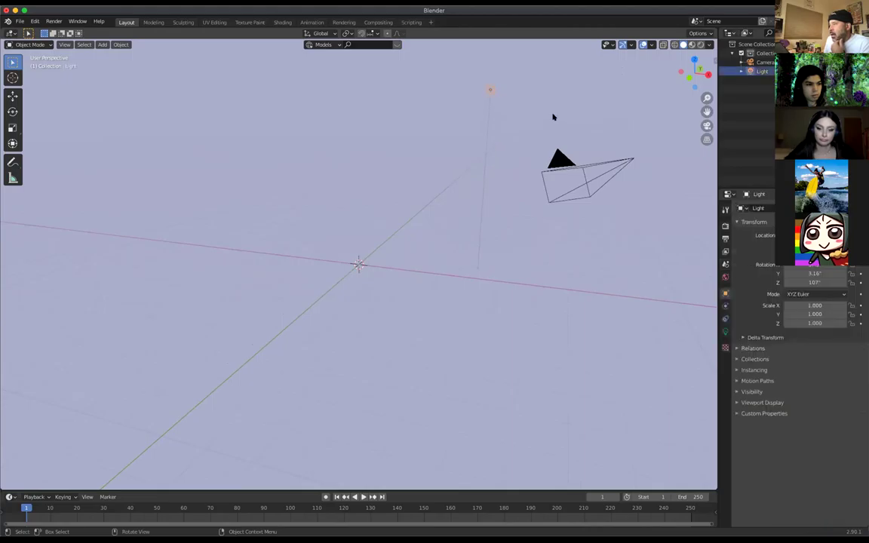
{"action": "key", "text": "x"}
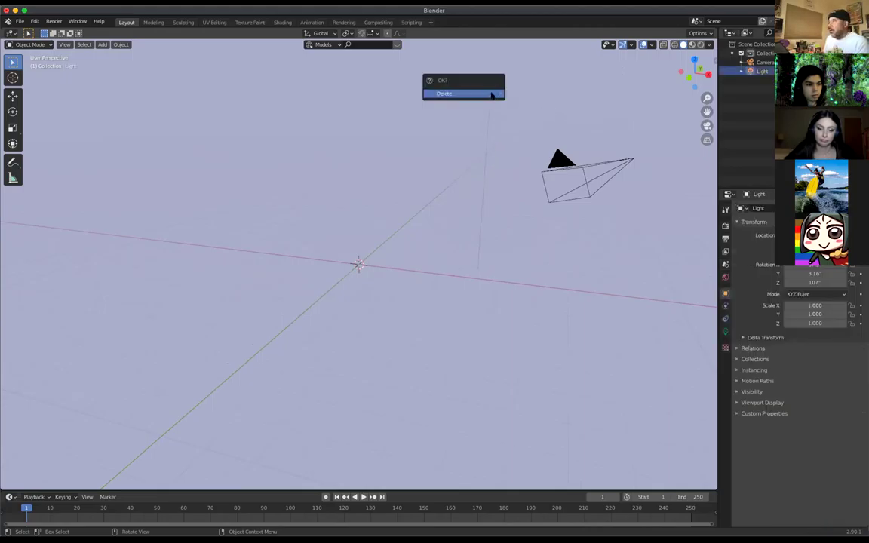
{"action": "left_click", "coordinate": [491, 94]}
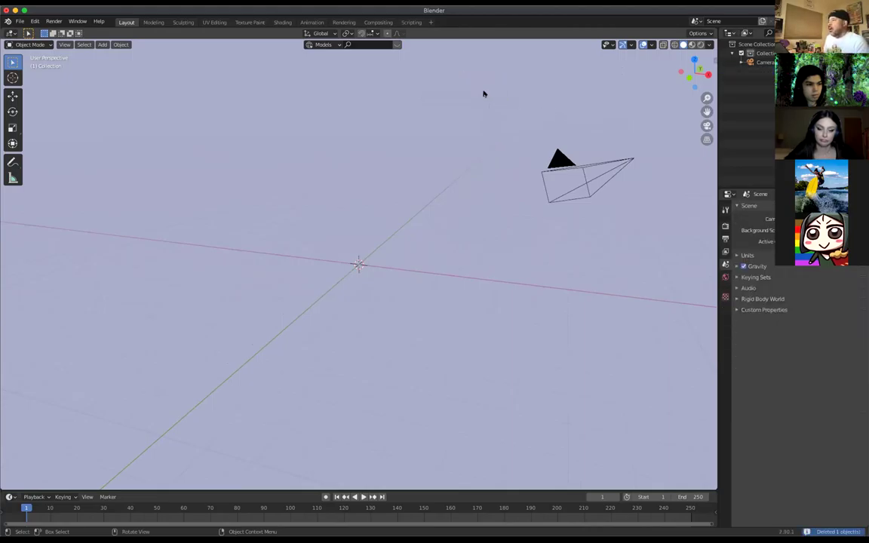
Select the camera and switch the 3D viewport to the active camera's view
{"action": "left_click", "coordinate": [632, 158]}
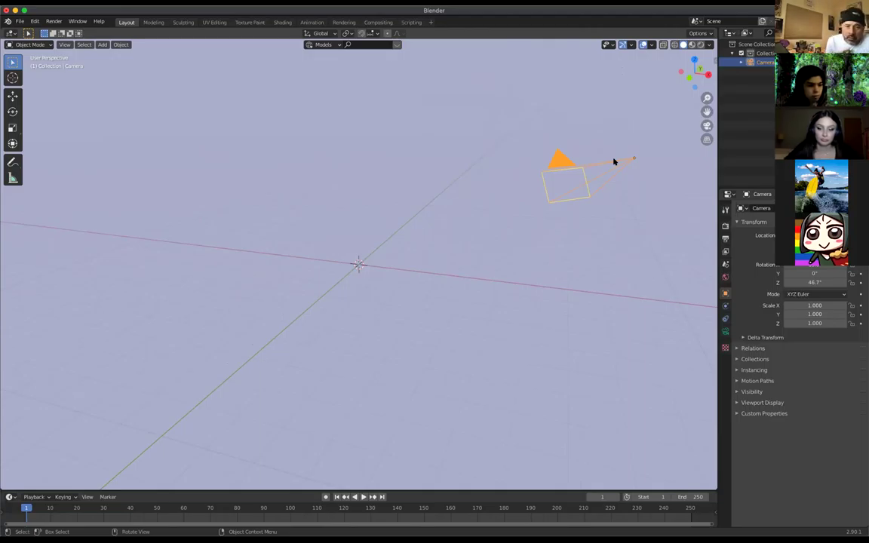
{"action": "key", "text": "KP_0"}
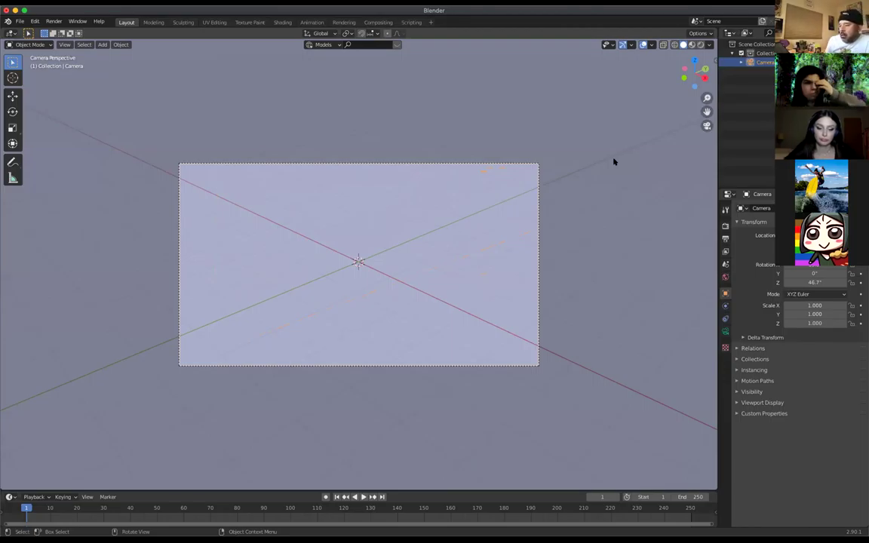
{"action": "middle_click_drag", "start_coordinate": [378, 179], "coordinate": [407, 178]}
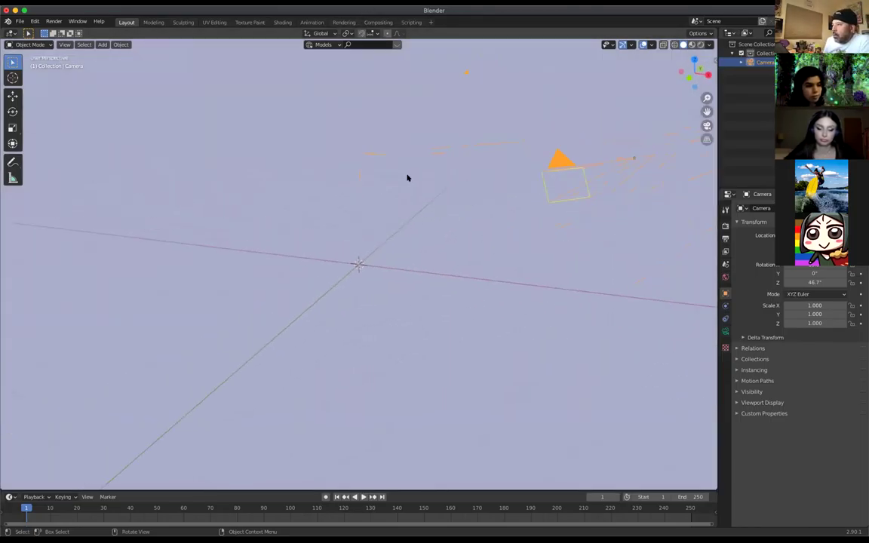
{"action": "left_click", "coordinate": [65, 45]}
{"action": "mouse_move", "coordinate": [98, 135]}
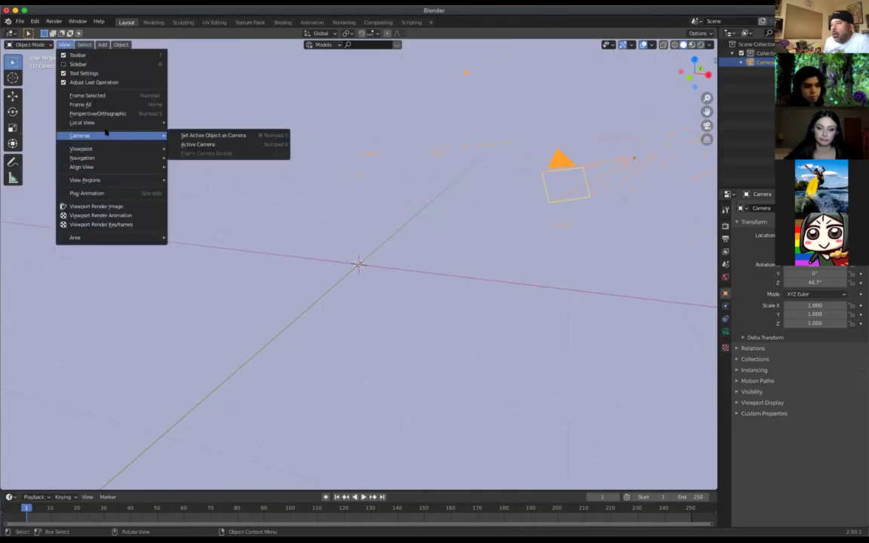
{"action": "left_click", "coordinate": [260, 145]}
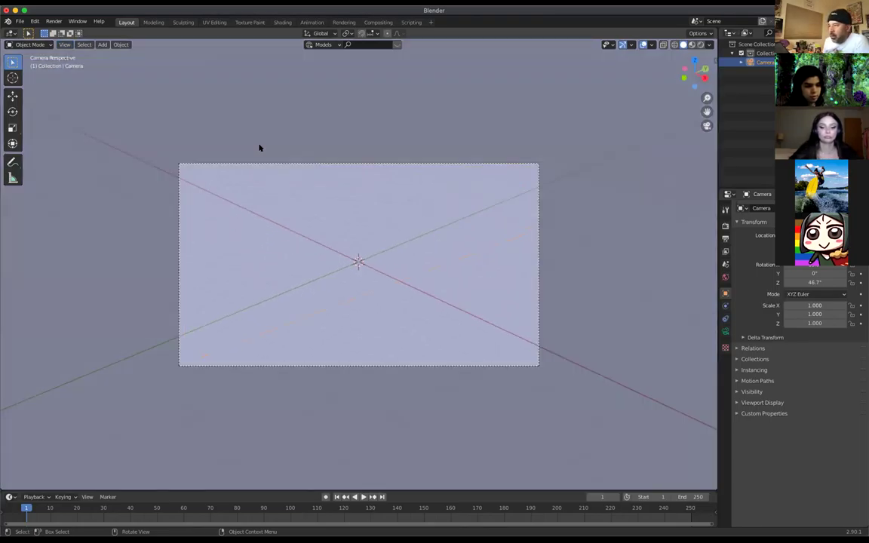
{"action": "scroll", "coordinate": [279, 140], "scroll_direction": "up", "scroll_amount": 1}
{"action": "scroll", "coordinate": [283, 138], "scroll_direction": "down", "scroll_amount": 2}
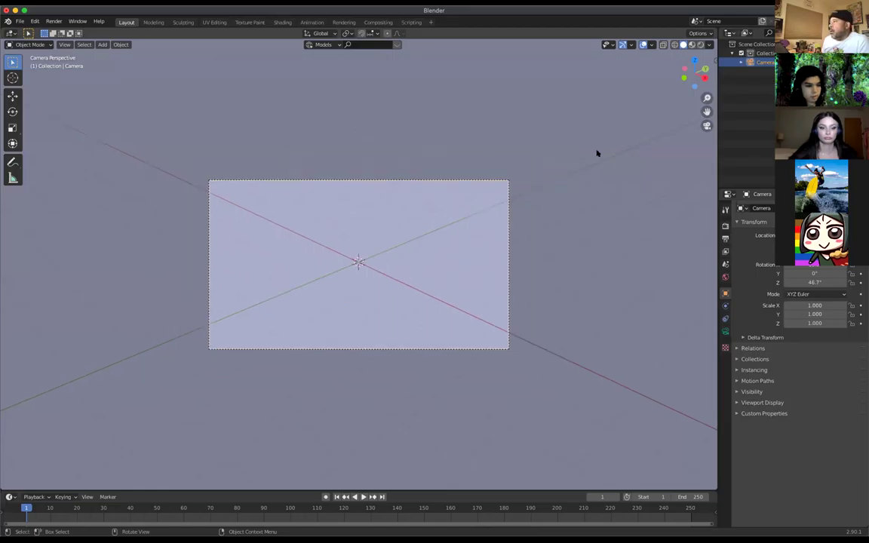
Split the 3D viewport vertically into two side-by-side areas and orbit the second one out of camera view
{"action": "right_click", "coordinate": [716, 154]}
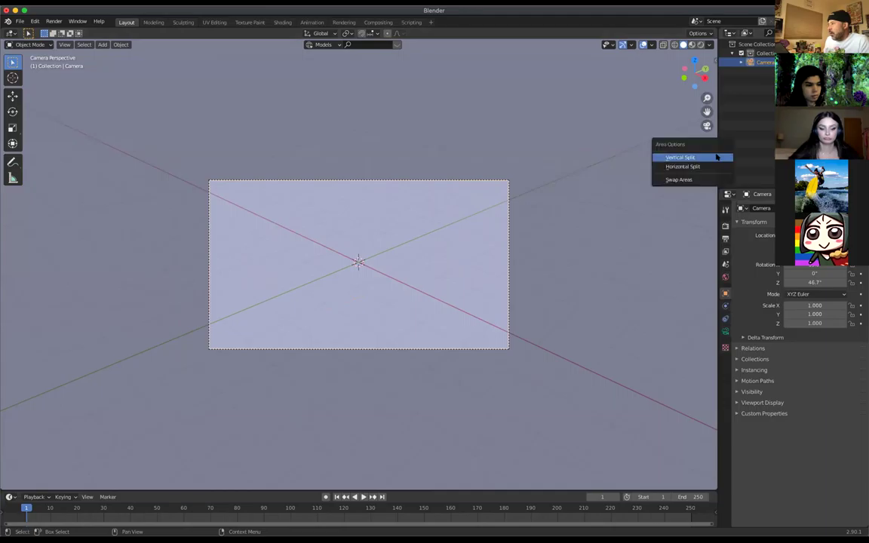
{"action": "left_click", "coordinate": [698, 157]}
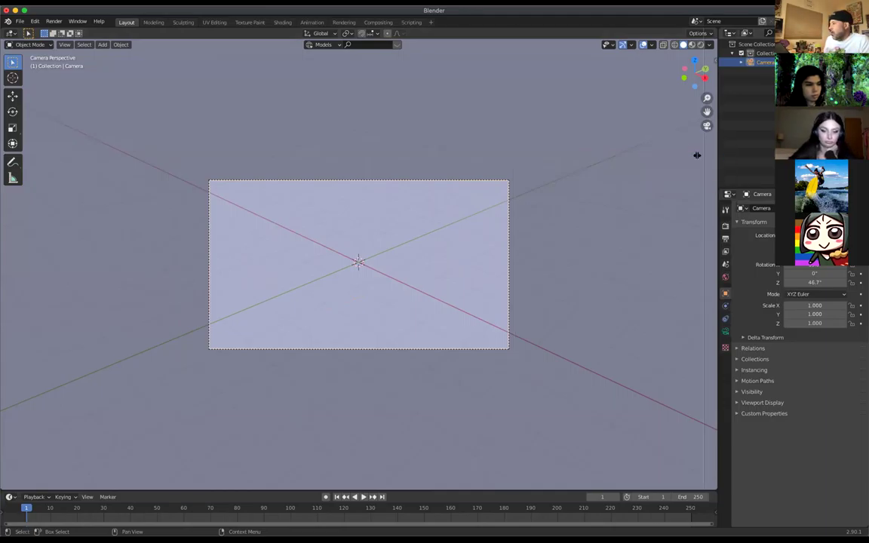
{"action": "left_click", "coordinate": [395, 181]}
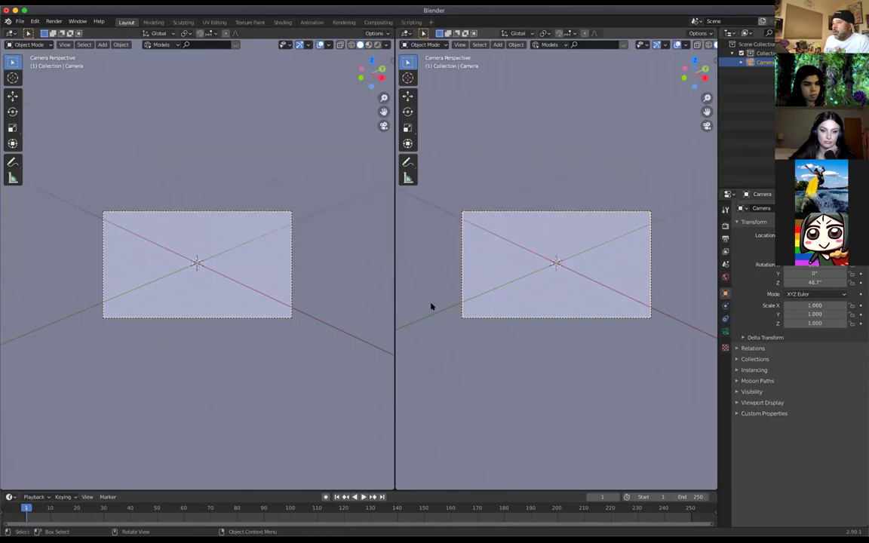
{"action": "middle_click_drag", "start_coordinate": [422, 247], "coordinate": [531, 253]}
{"action": "scroll", "coordinate": [530, 253], "scroll_direction": "down", "scroll_amount": 3}
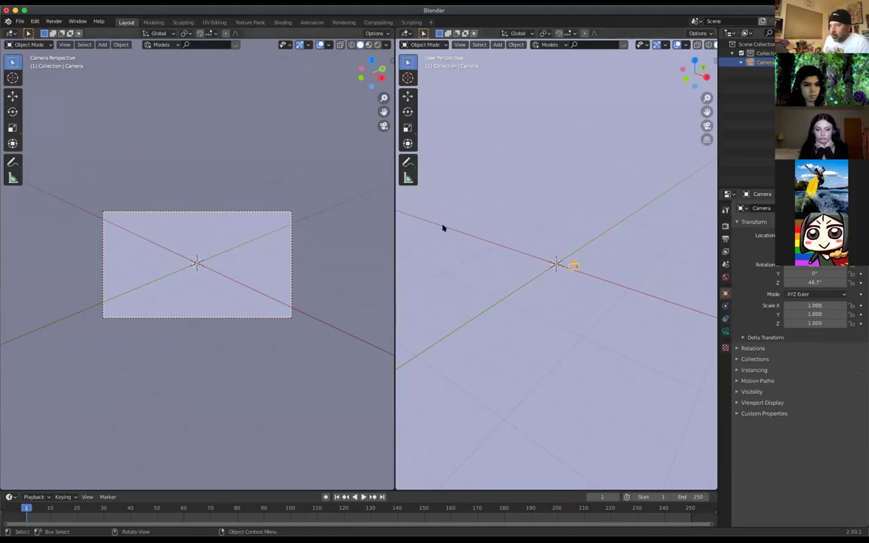
Try moving the camera freely in the second viewport while the first one shows the camera's view
{"action": "key", "text": "g"}
{"action": "left_click", "coordinate": [584, 269]}
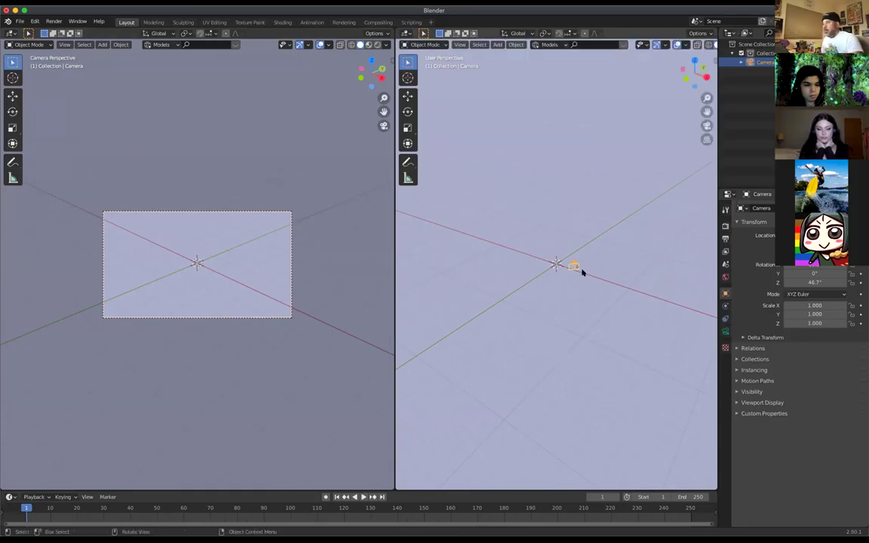
{"action": "key", "text": "g"}
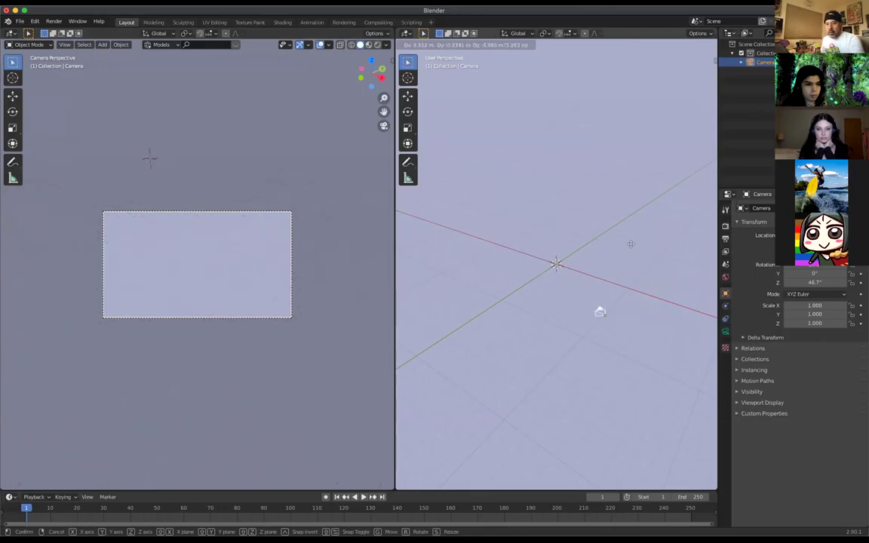
{"action": "left_click", "coordinate": [568, 268]}
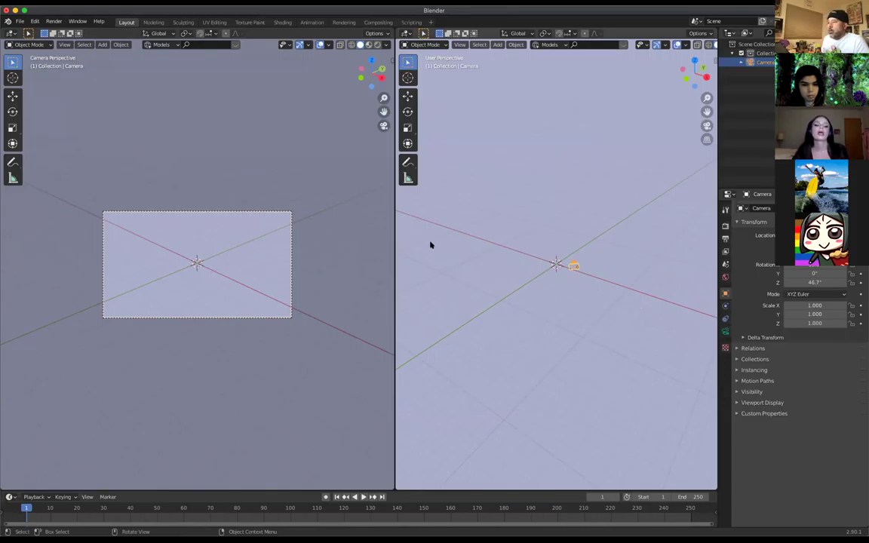
Join the two viewports back into a single area that shows the camera view
{"action": "right_click", "coordinate": [392, 252]}
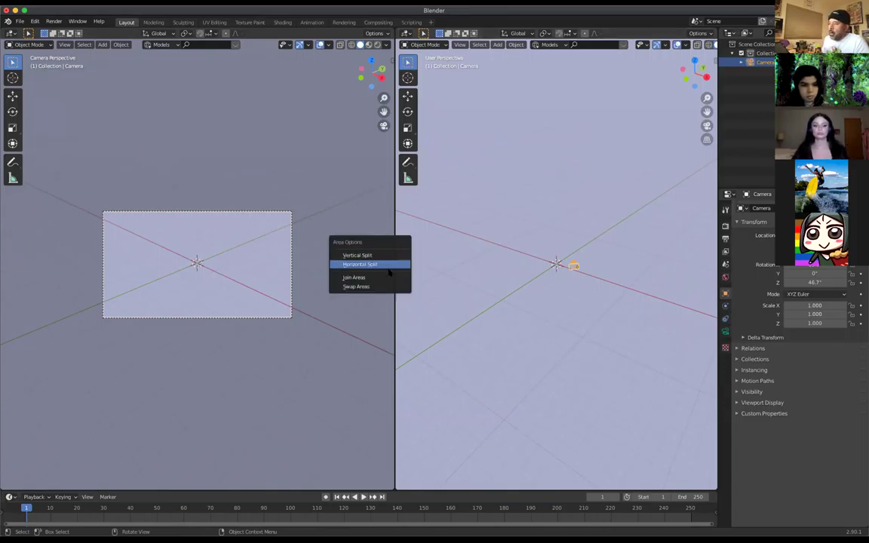
{"action": "left_click", "coordinate": [390, 278]}
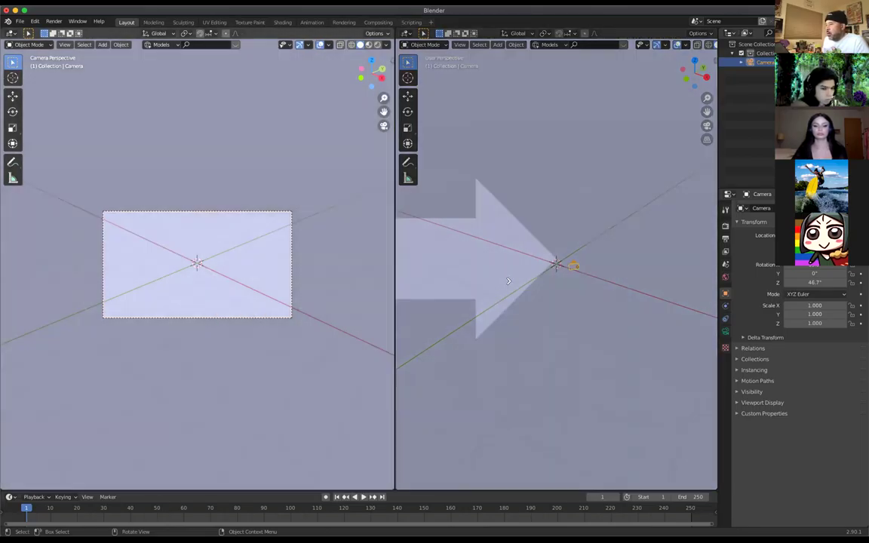
{"action": "left_click", "coordinate": [694, 311]}
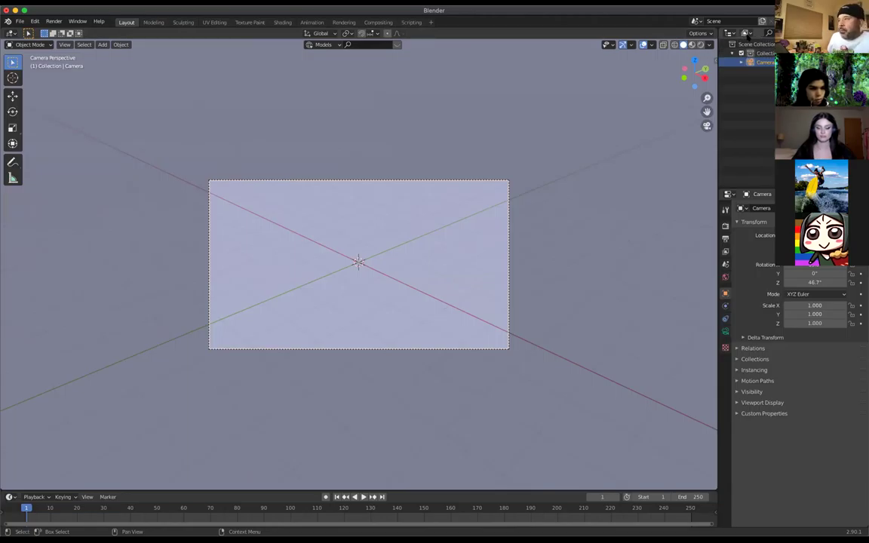
Add a plane mesh at the world origin
{"action": "left_click", "coordinate": [102, 44]}
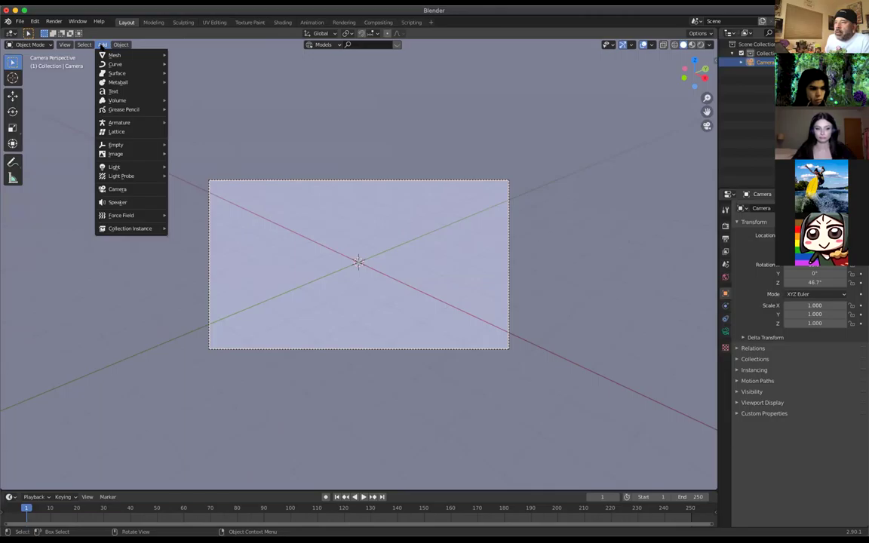
{"action": "mouse_move", "coordinate": [109, 55]}
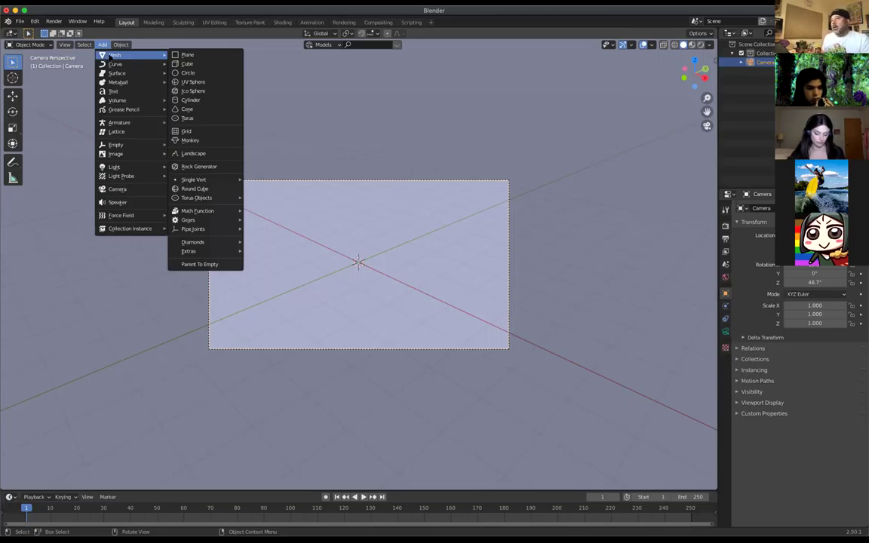
{"action": "left_click", "coordinate": [181, 54]}
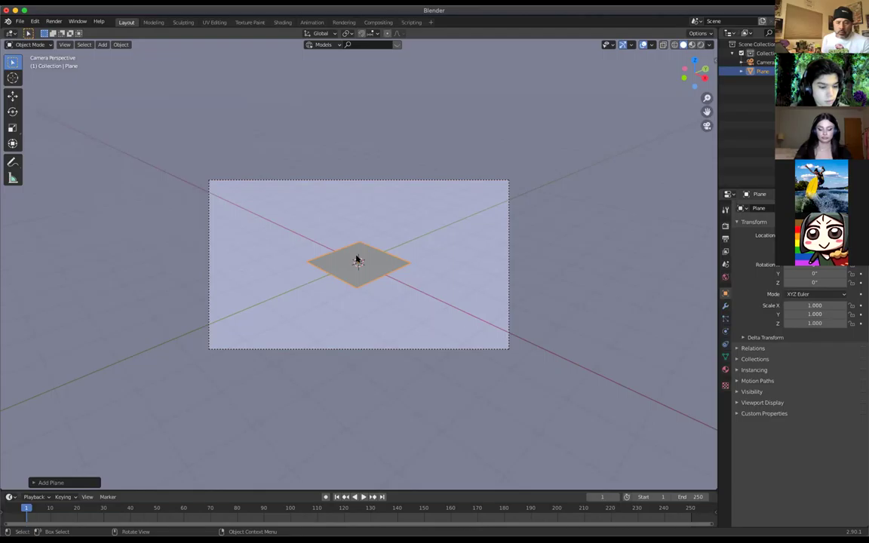
Place the 3D cursor above the camera frame and delete the plane at the origin
{"action": "left_click", "coordinate": [13, 77]}
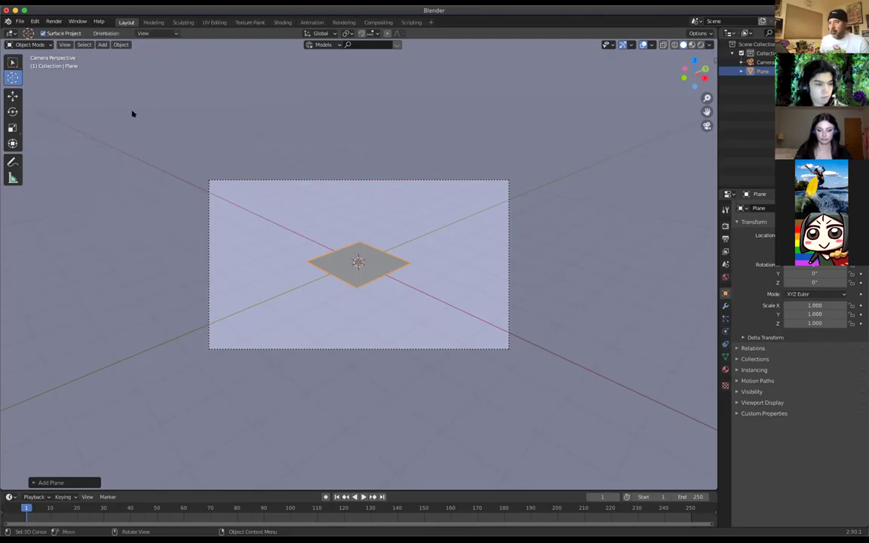
{"action": "left_click", "coordinate": [451, 96]}
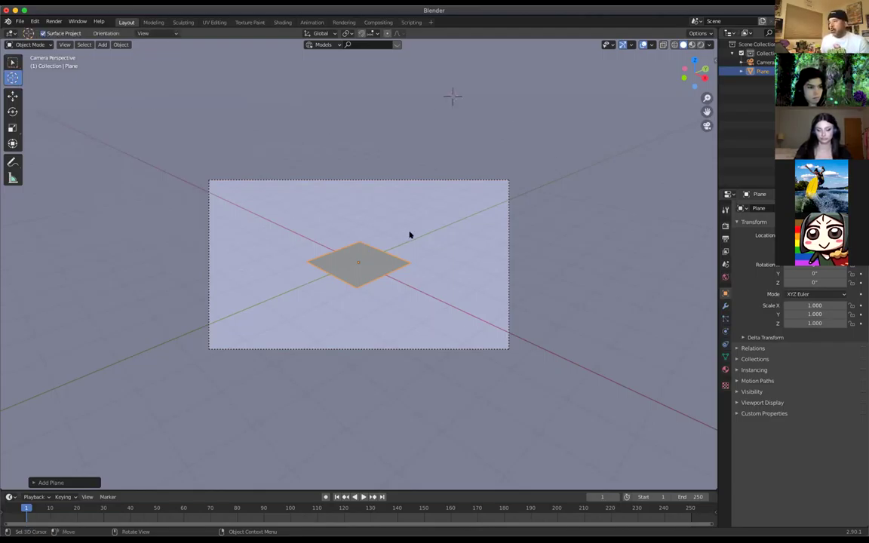
{"action": "key", "text": "x"}
{"action": "left_click", "coordinate": [374, 264]}
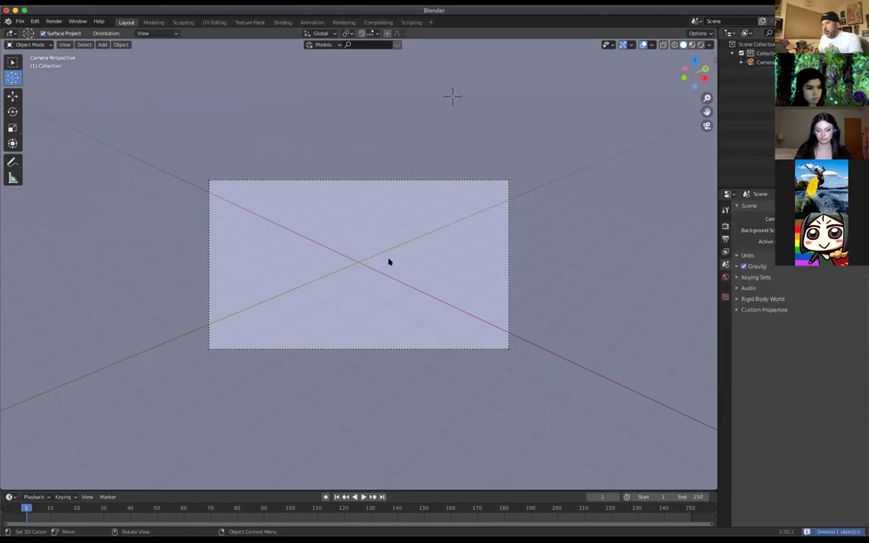
Add a plane at the 3D cursor above the camera frame and delete it again
{"action": "key", "text": "shift+a"}
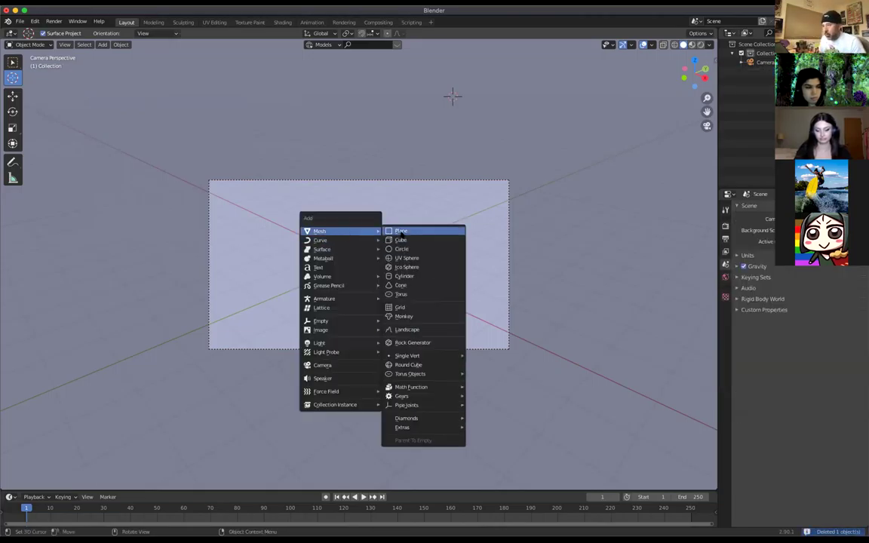
{"action": "left_click", "coordinate": [400, 231]}
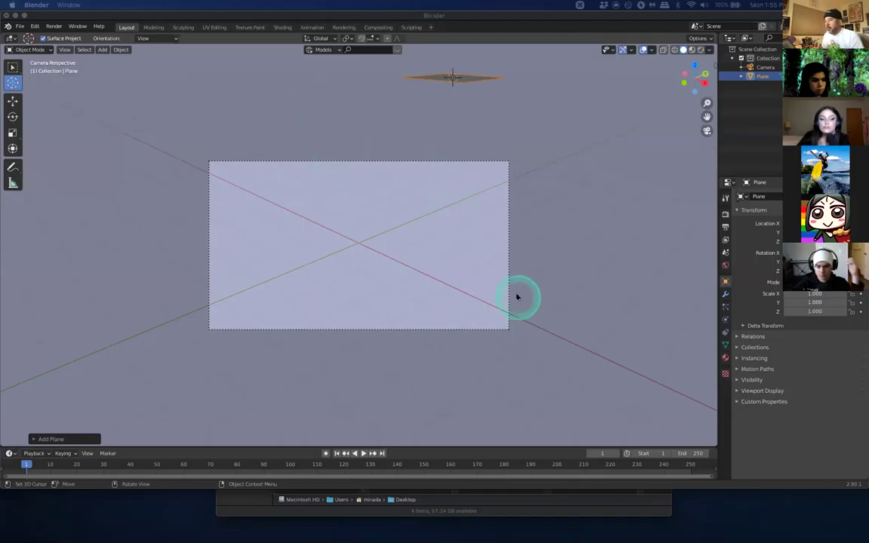
{"action": "left_click", "coordinate": [468, 77]}
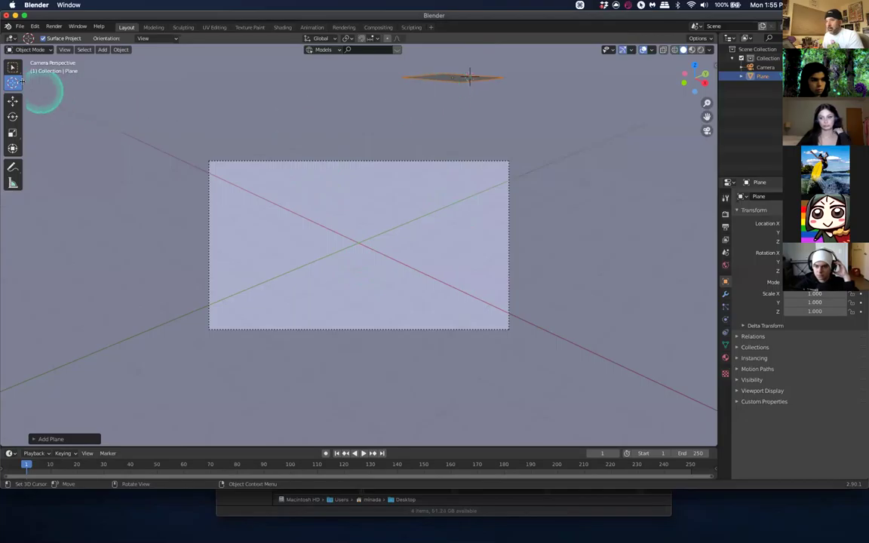
{"action": "left_click", "coordinate": [12, 67]}
{"action": "left_click", "coordinate": [458, 83]}
{"action": "key", "text": "x"}
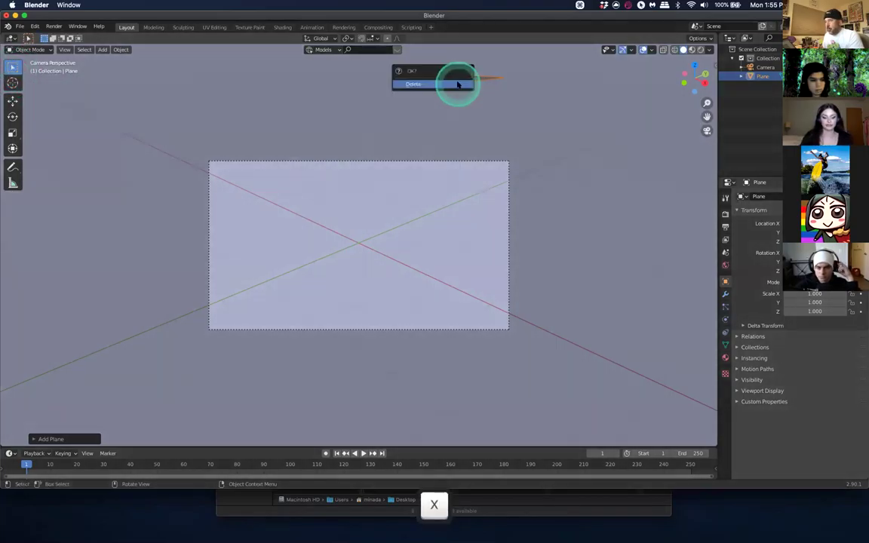
{"action": "left_click", "coordinate": [458, 84]}
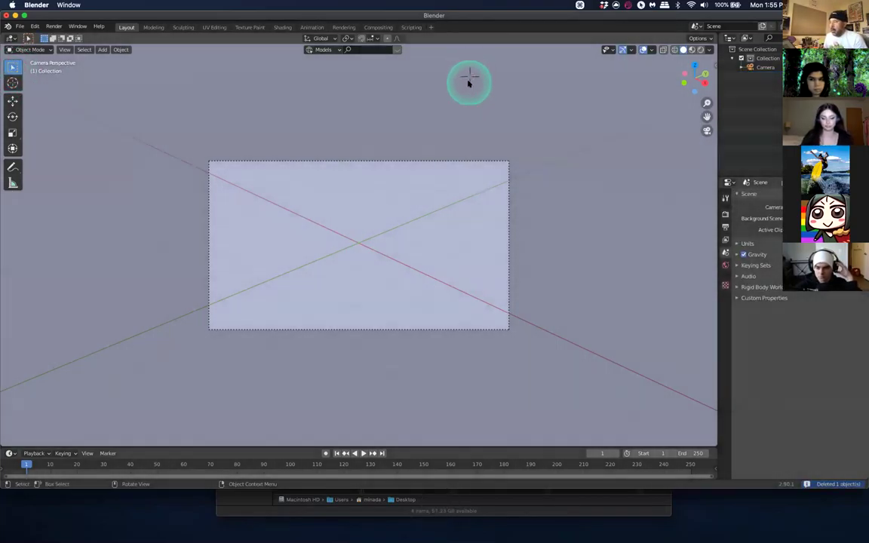
Snap the 3D cursor back to the world origin
{"action": "left_click", "coordinate": [359, 243]}
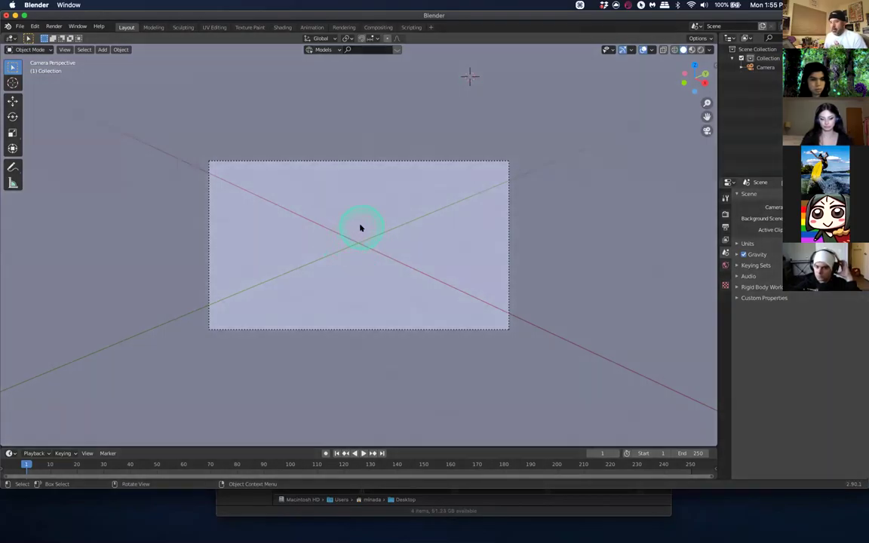
{"action": "key", "text": "shift+s"}
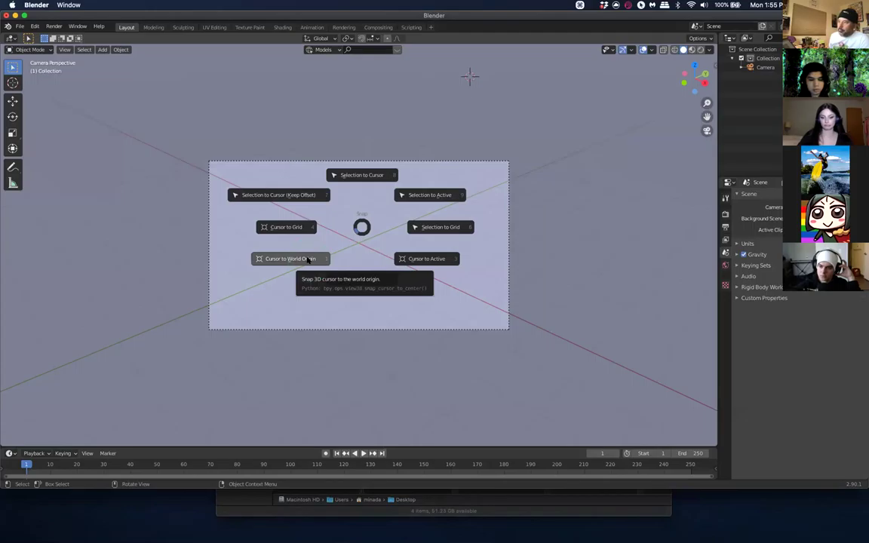
{"action": "left_click", "coordinate": [307, 259]}
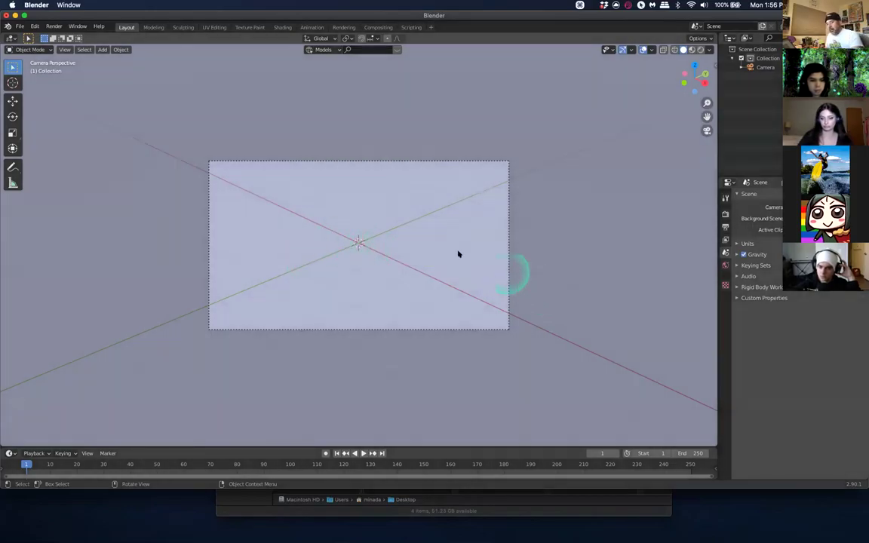
Add a new plane mesh at the 3D cursor on the world origin
{"action": "key", "text": "shift"}
{"action": "key", "text": "shift+a"}
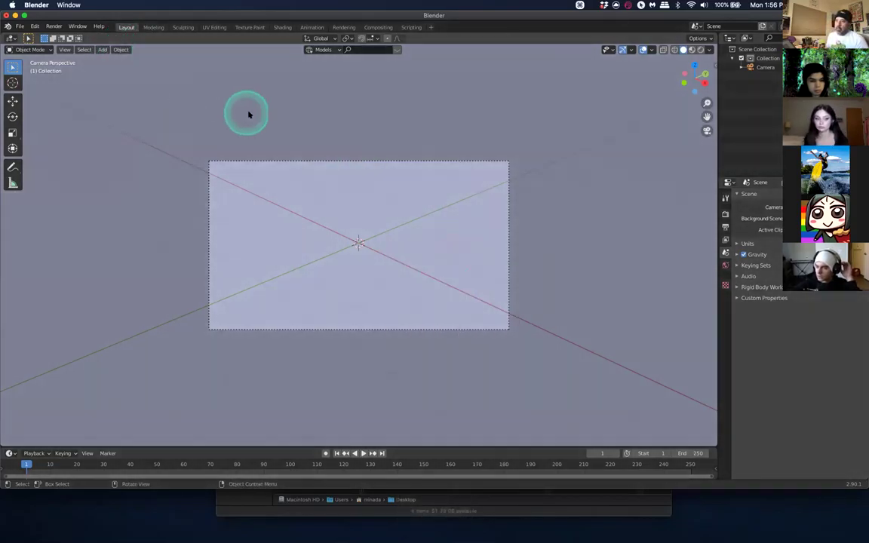
{"action": "left_click", "coordinate": [102, 50]}
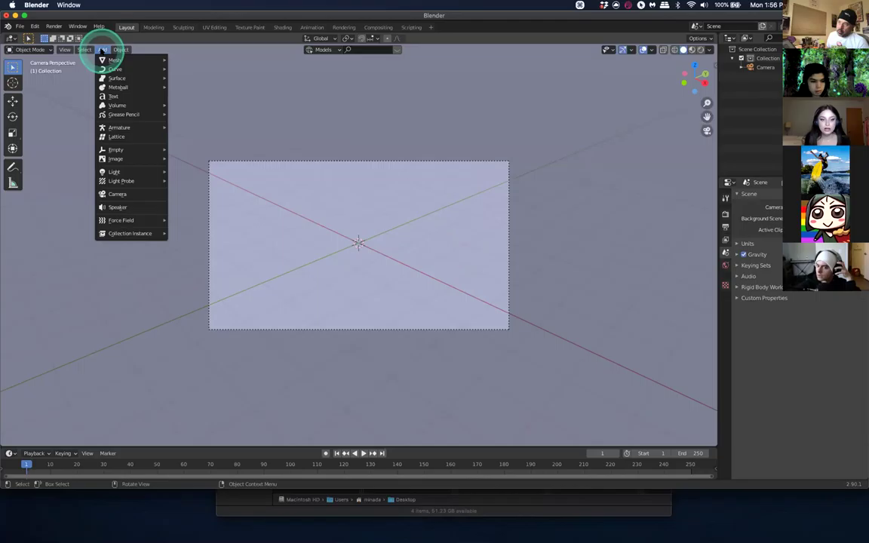
{"action": "key", "text": "shift+a"}
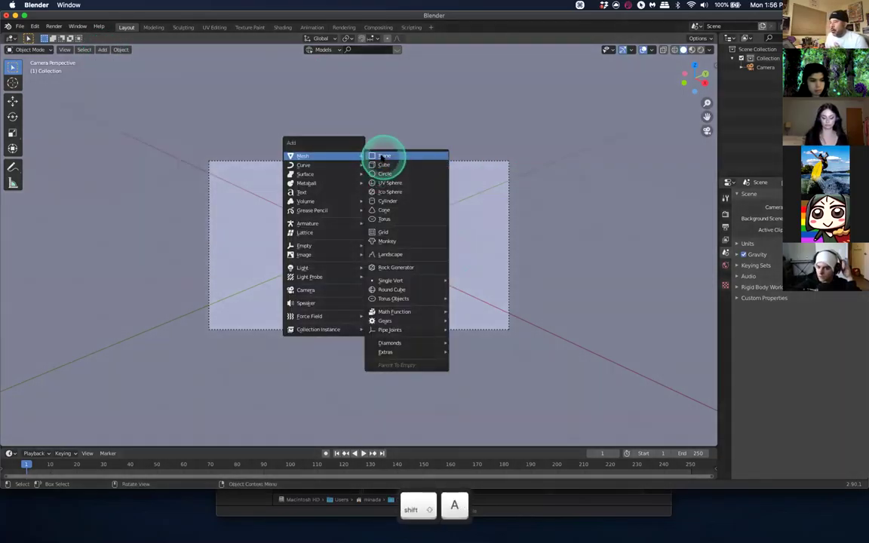
{"action": "left_click", "coordinate": [384, 155]}
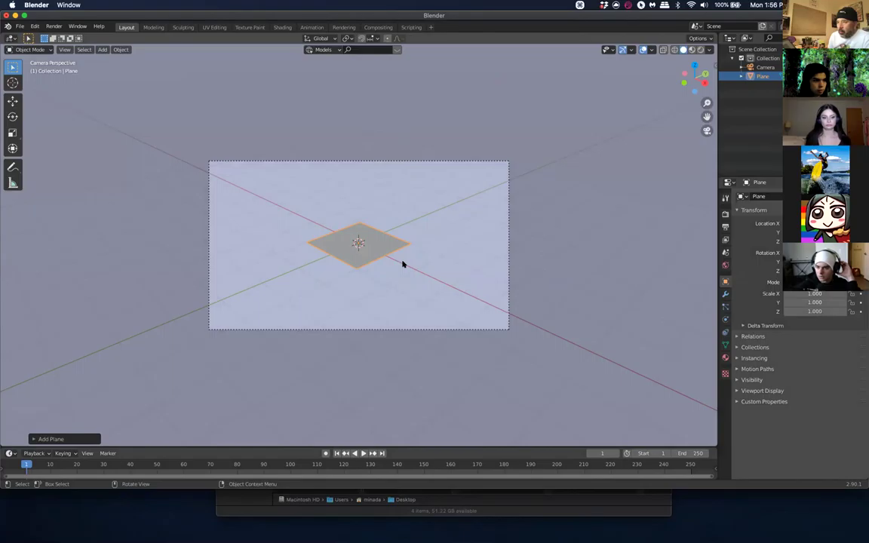
Delete the plane and add a cube mesh at the world origin in its place
{"action": "key", "text": "x"}
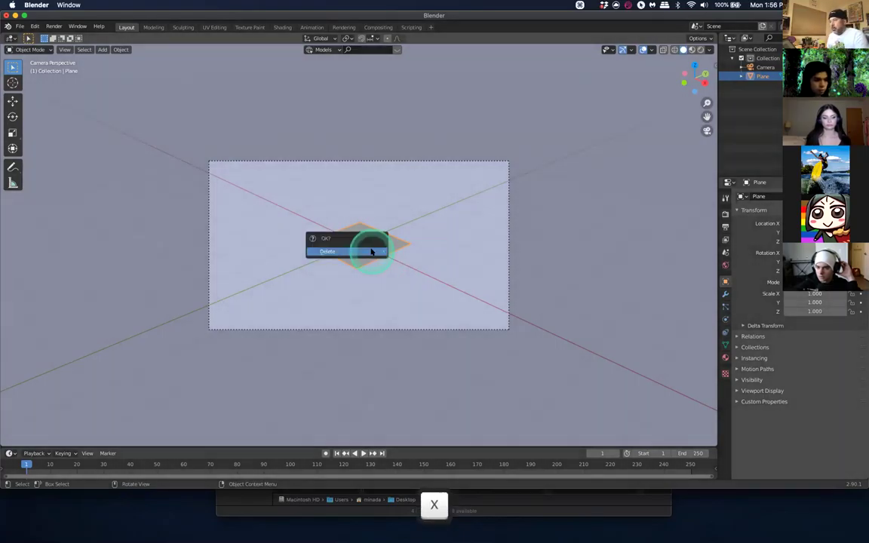
{"action": "left_click", "coordinate": [370, 249]}
{"action": "key", "text": "shift+a"}
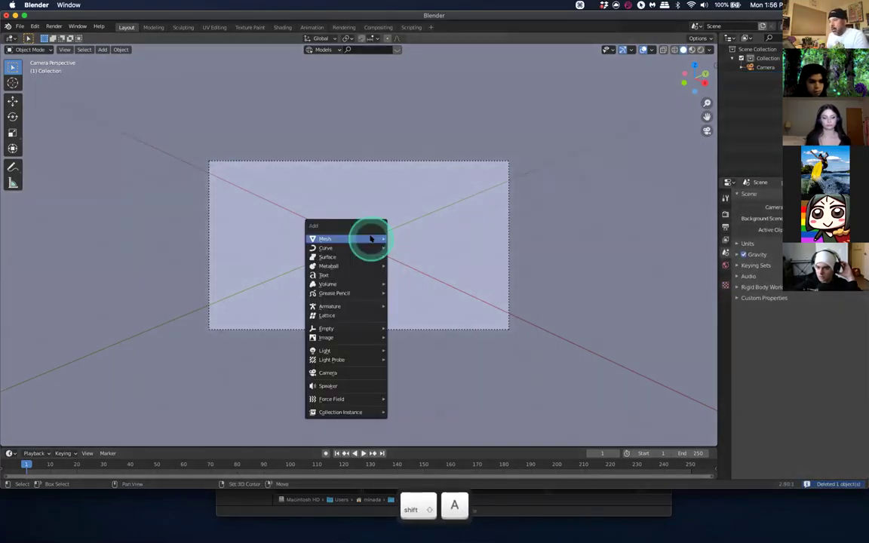
{"action": "mouse_move", "coordinate": [369, 238]}
{"action": "left_click", "coordinate": [404, 242]}
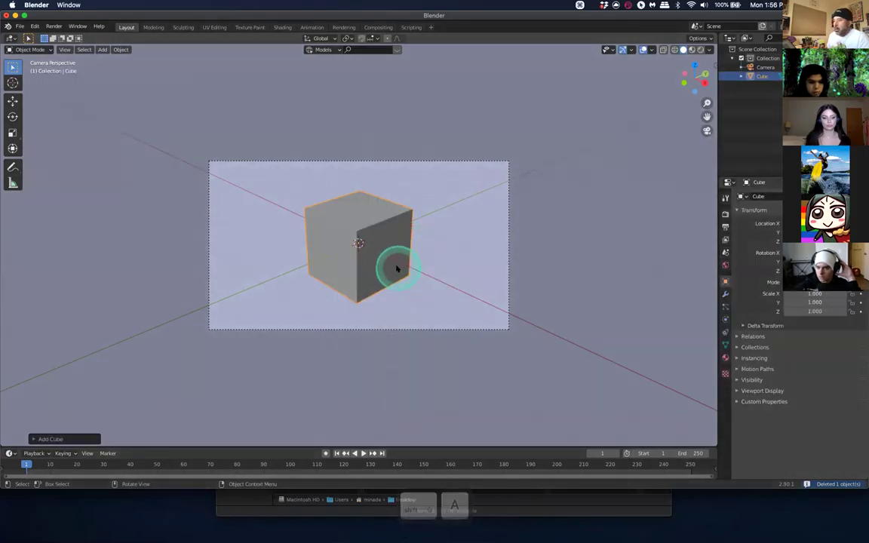
Examine the cube from several angles and switch the viewport to the front orthographic view
{"action": "left_click", "coordinate": [397, 267]}
{"action": "left_click", "coordinate": [397, 267]}
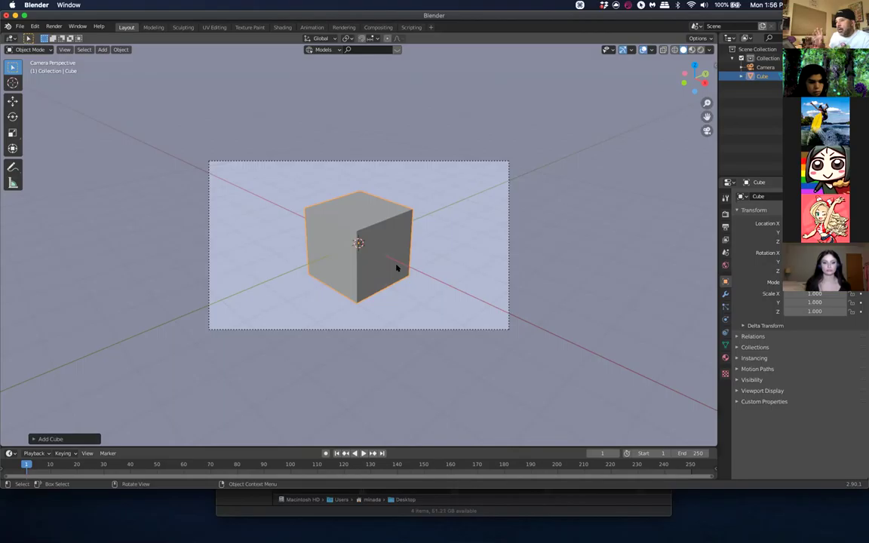
{"action": "middle_click_drag", "start_coordinate": [396, 267], "coordinate": [397, 238]}
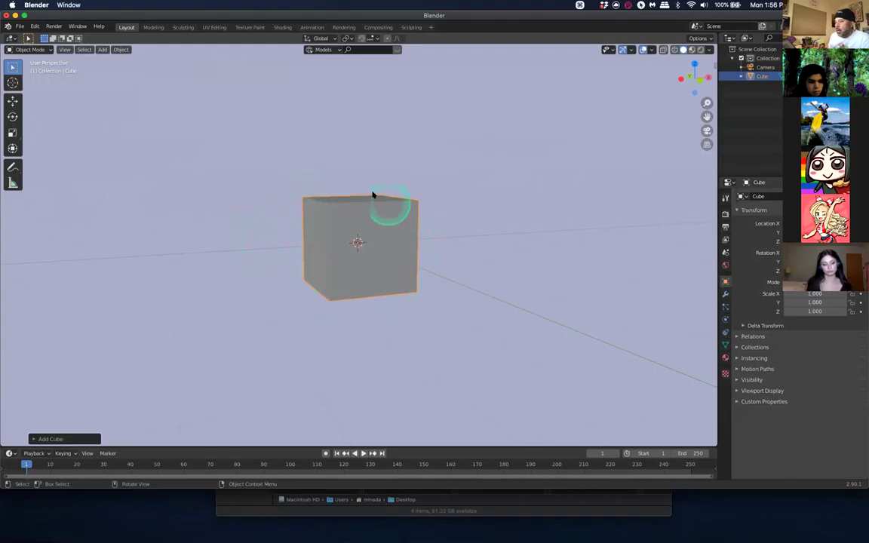
{"action": "middle_click_drag", "start_coordinate": [343, 209], "coordinate": [316, 209]}
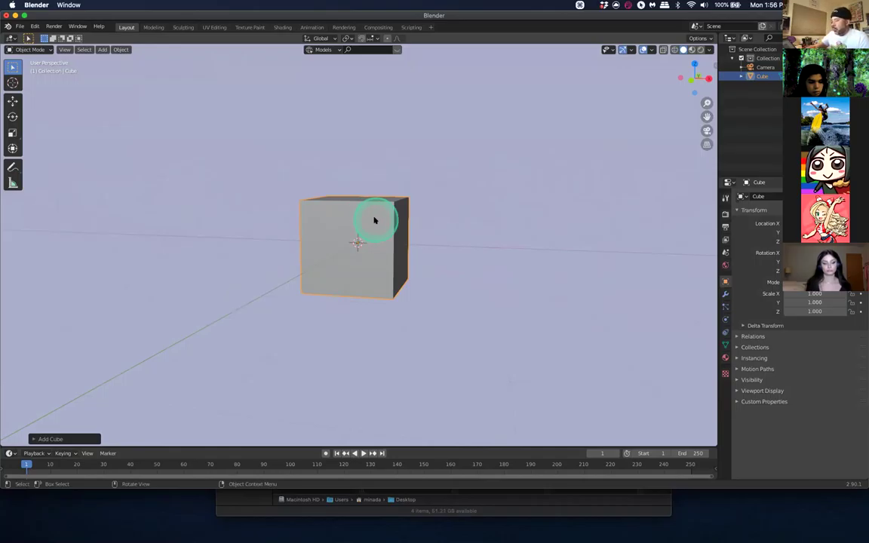
{"action": "key", "text": "1"}
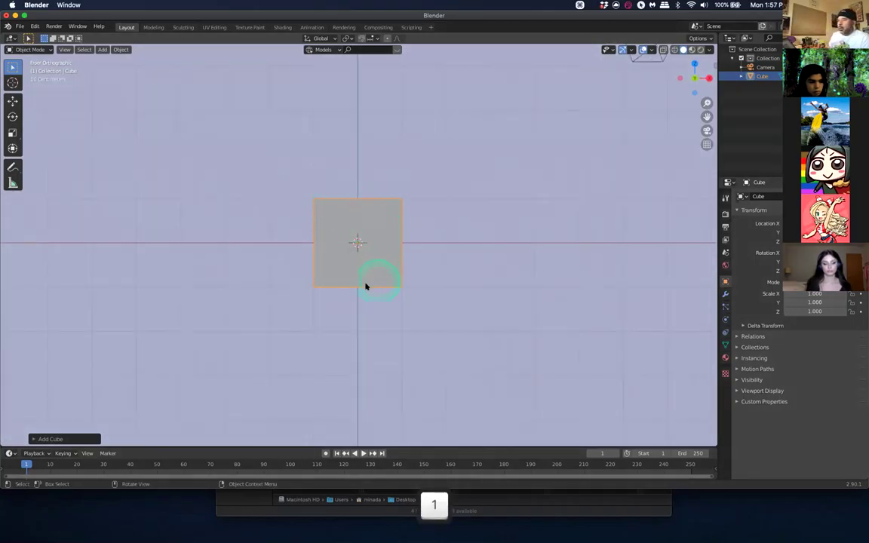
Switch the viewport to the right orthographic view and display the cube in Wireframe shading
{"action": "left_click", "coordinate": [388, 227]}
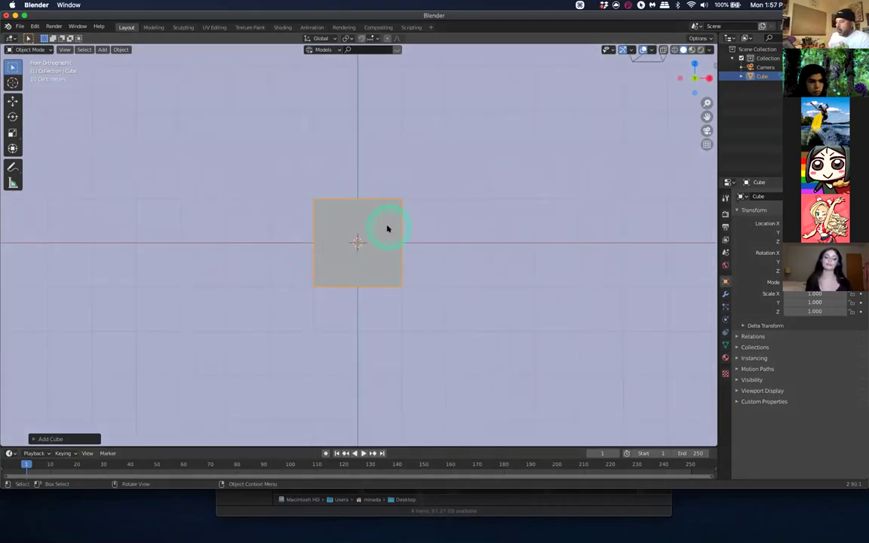
{"action": "key", "text": "3"}
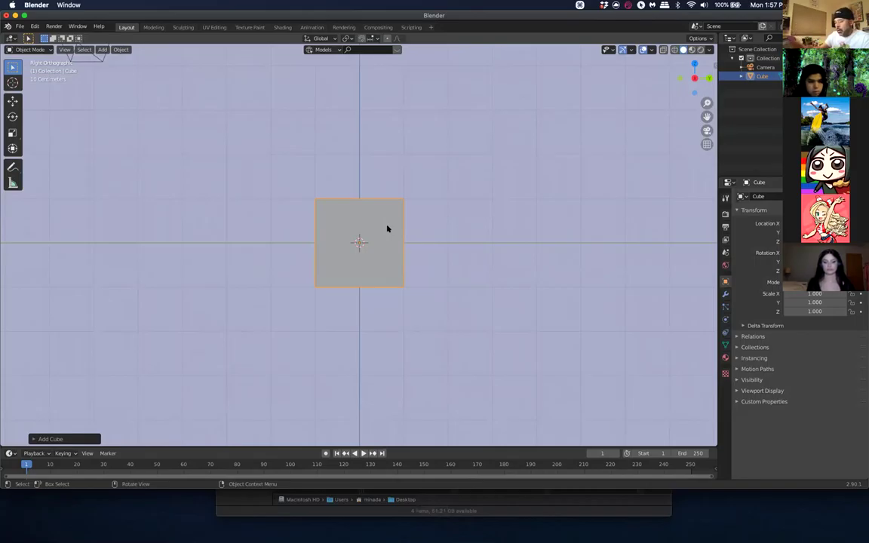
{"action": "left_click", "coordinate": [417, 227]}
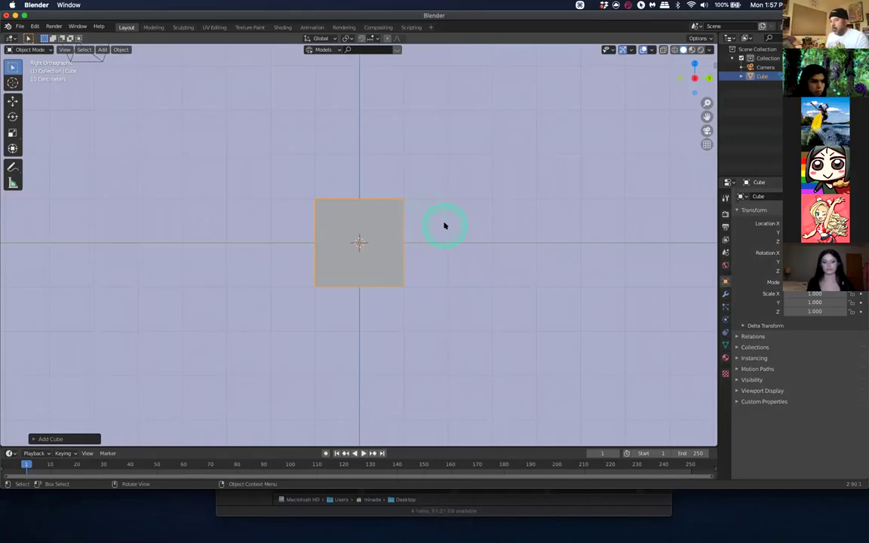
{"action": "key", "text": "z"}
{"action": "left_click", "coordinate": [359, 224]}
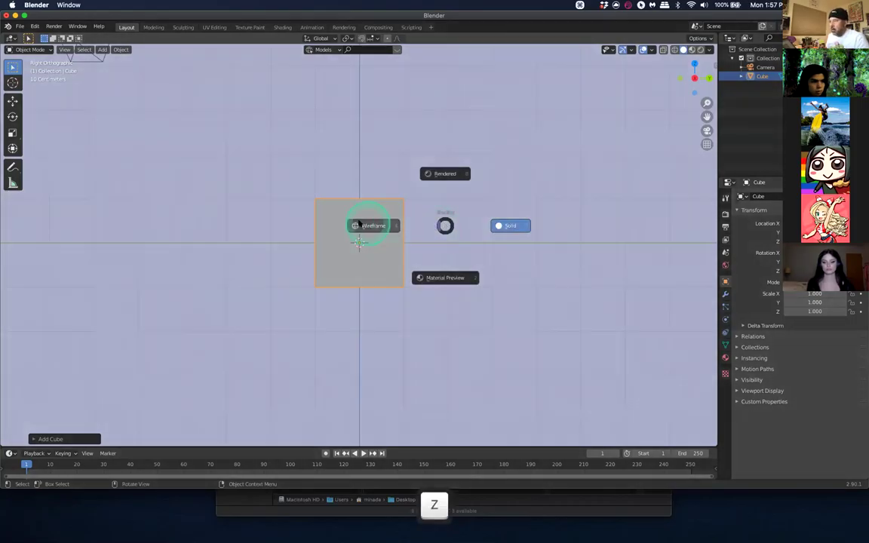
{"action": "left_click", "coordinate": [511, 237]}
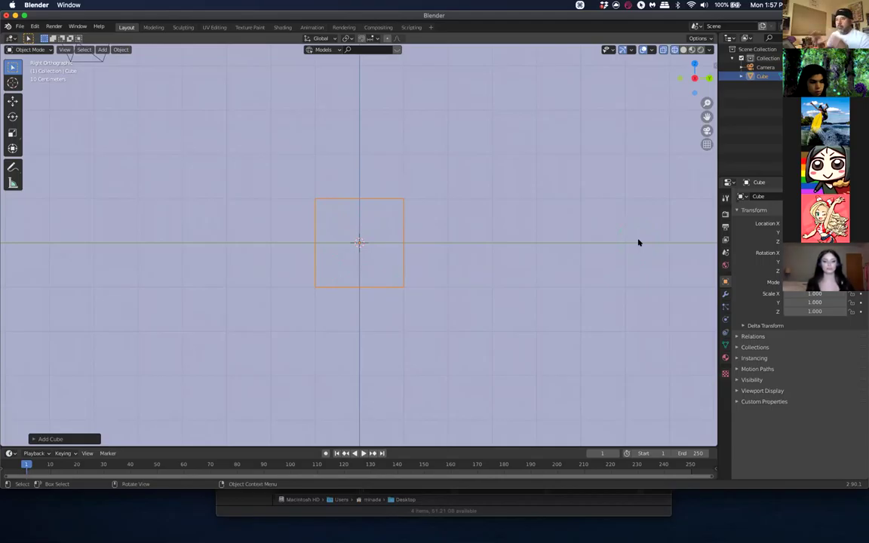
Examine the wireframe cube in angled perspective, front orthographic and angled orthographic views
{"action": "middle_click_drag", "start_coordinate": [638, 243], "coordinate": [516, 165]}
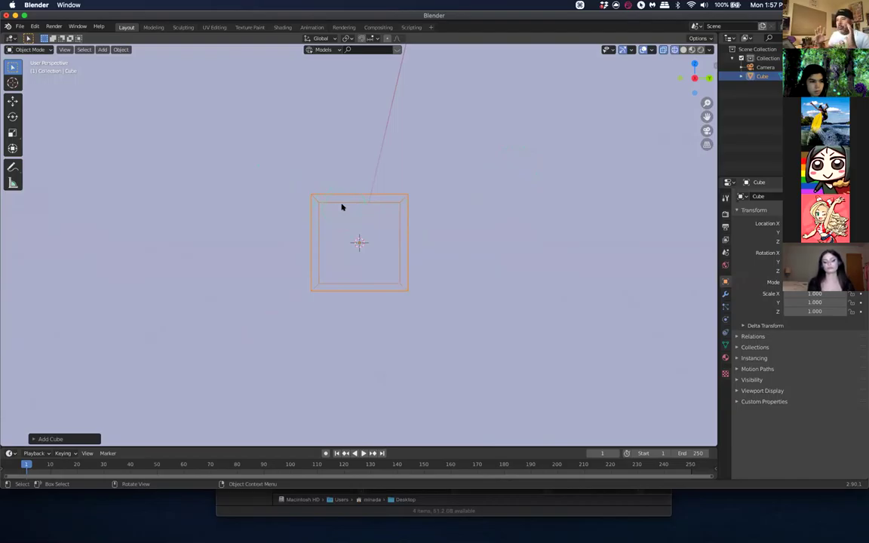
{"action": "left_click", "coordinate": [364, 189]}
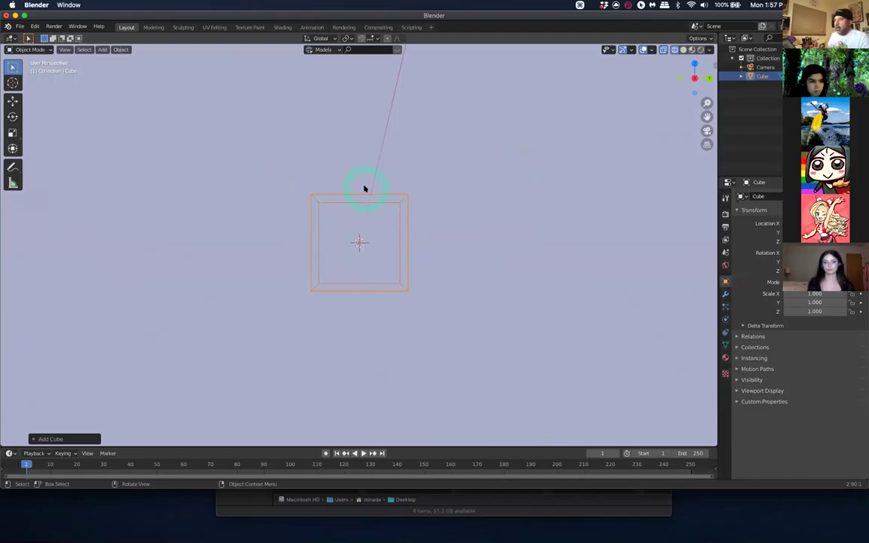
{"action": "middle_click_drag", "start_coordinate": [394, 224], "coordinate": [388, 223]}
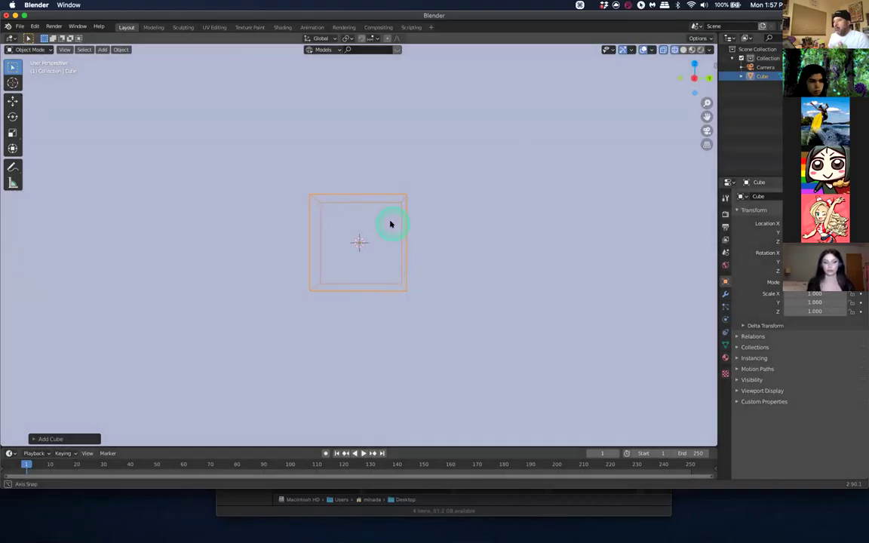
{"action": "left_click", "coordinate": [346, 206]}
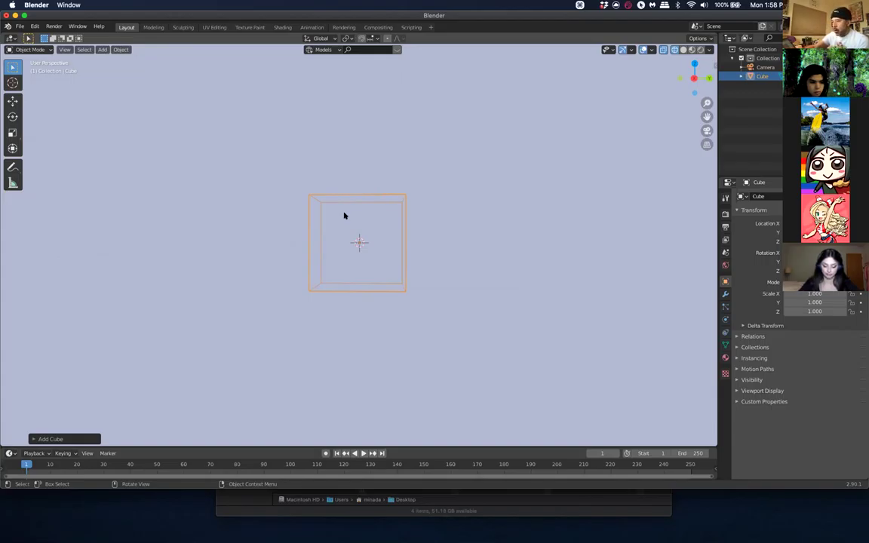
{"action": "key", "text": "1"}
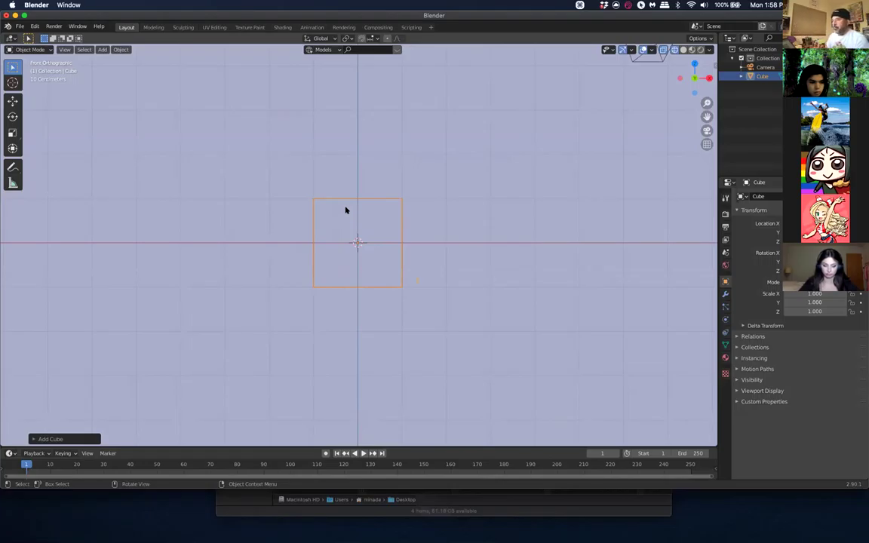
{"action": "mouse_move", "coordinate": [393, 204]}
{"action": "middle_mouse_down"}
{"action": "mouse_move", "coordinate": [403, 188]}
{"action": "mouse_move", "coordinate": [394, 214]}
{"action": "mouse_move", "coordinate": [413, 186]}
{"action": "mouse_move", "coordinate": [401, 188]}
{"action": "middle_mouse_up"}
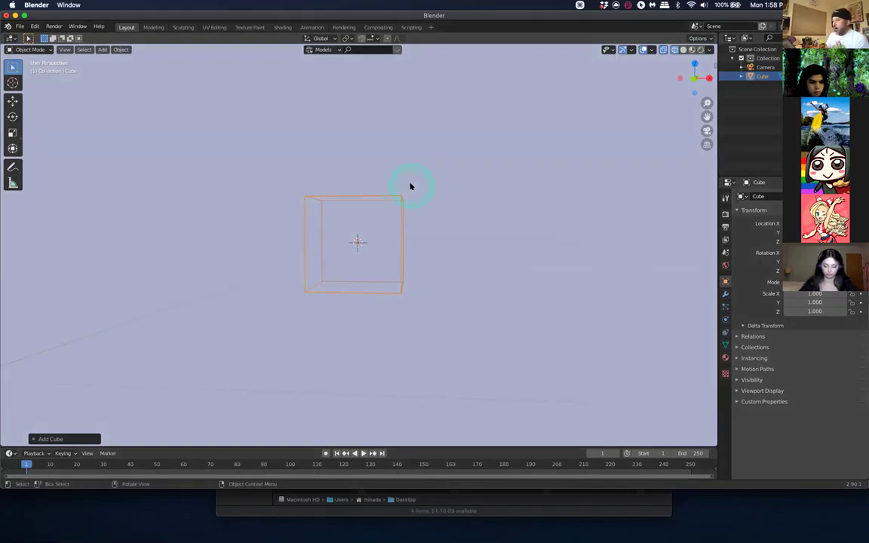
{"action": "left_click", "coordinate": [410, 186]}
{"action": "middle_click_drag", "start_coordinate": [395, 198], "coordinate": [401, 213]}
{"action": "key", "text": "KP_5"}
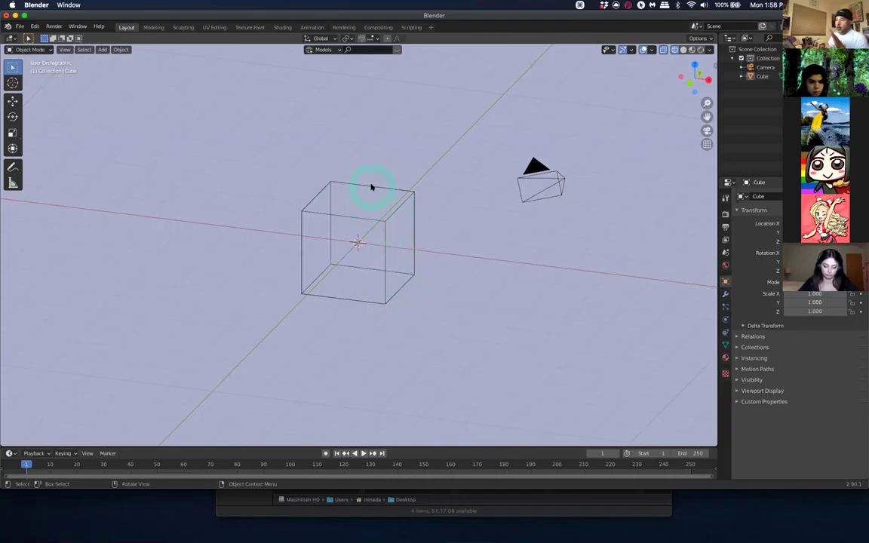
Compare how the wireframe cube looks by toggling the viewport repeatedly between perspective and orthographic projection
{"action": "mouse_move", "coordinate": [378, 323]}
{"action": "middle_mouse_down"}
{"action": "mouse_move", "coordinate": [399, 302]}
{"action": "mouse_move", "coordinate": [364, 329]}
{"action": "middle_mouse_up"}
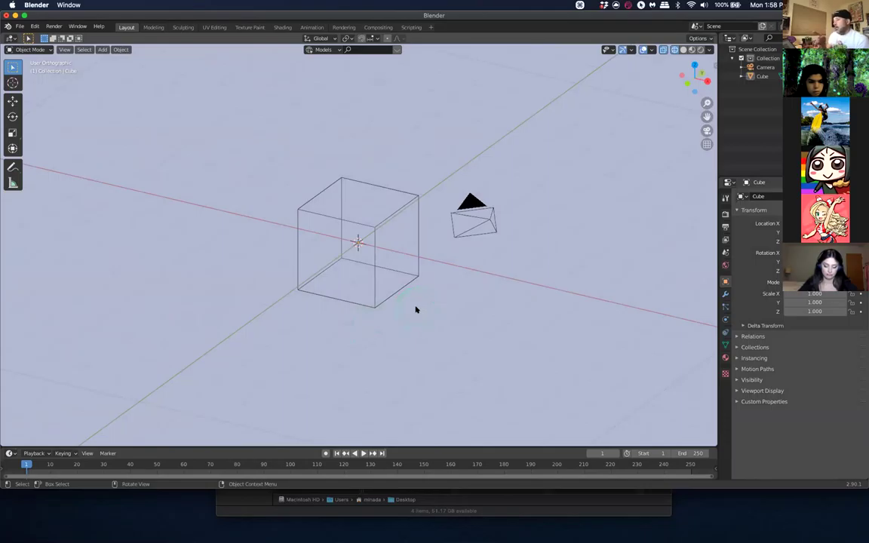
{"action": "key", "text": "5"}
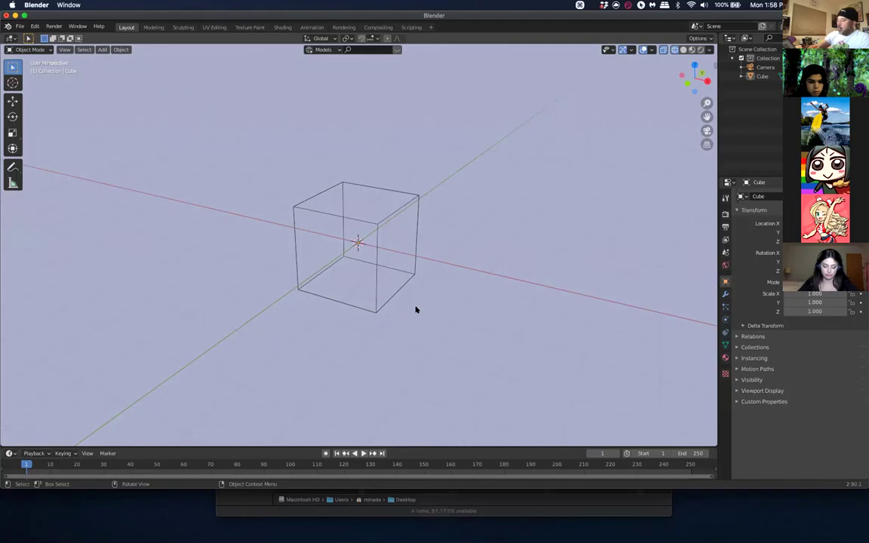
{"action": "left_click", "coordinate": [415, 310]}
{"action": "key", "text": "5"}
{"action": "key", "text": "5"}
{"action": "key", "text": "5"}
{"action": "key", "text": "5"}
{"action": "left_click", "coordinate": [421, 289]}
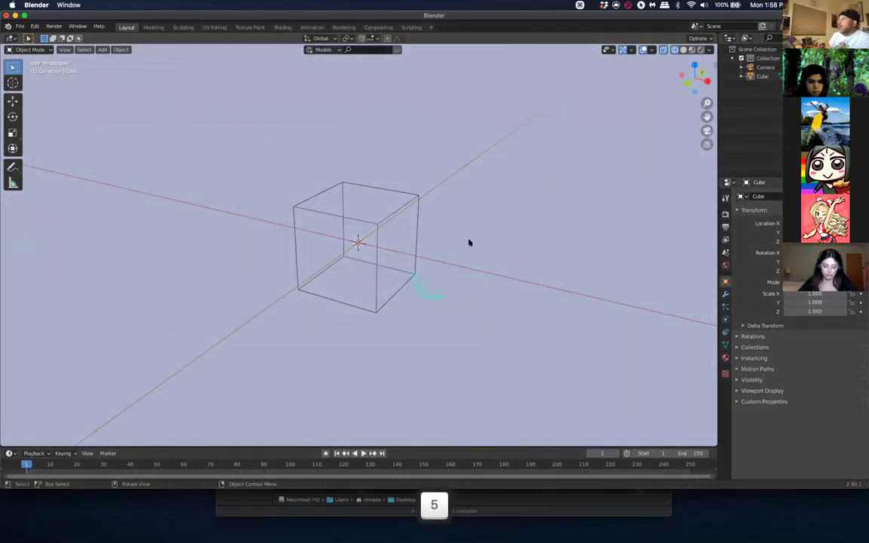
{"action": "key", "text": "5"}
{"action": "key", "text": "5"}
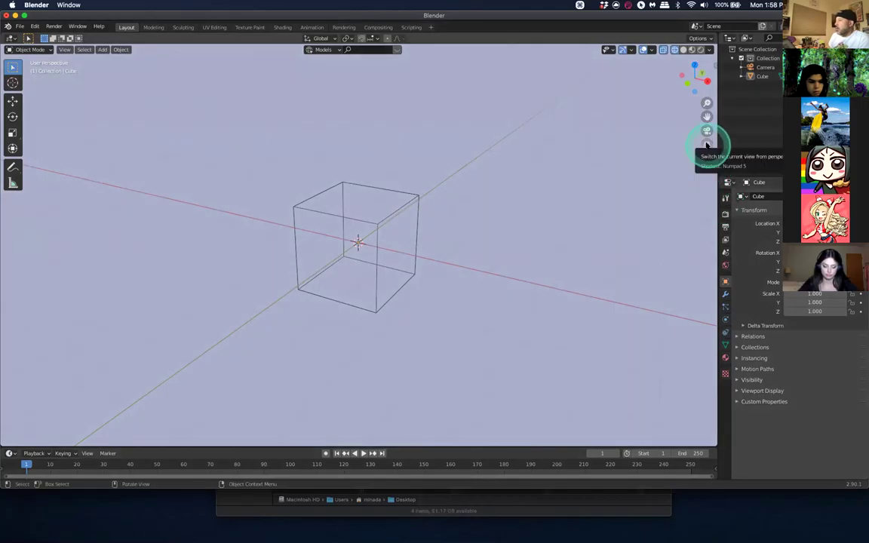
{"action": "left_click", "coordinate": [706, 145]}
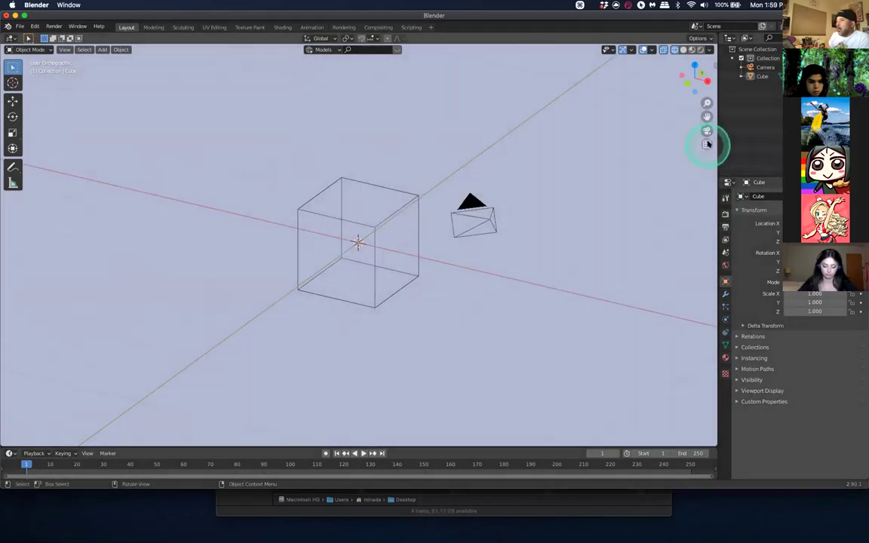
{"action": "left_click", "coordinate": [706, 144]}
{"action": "left_click", "coordinate": [707, 145]}
{"action": "left_click", "coordinate": [707, 144]}
{"action": "left_click", "coordinate": [706, 145]}
{"action": "left_click", "coordinate": [705, 145]}
{"action": "middle_click_drag", "start_coordinate": [459, 264], "coordinate": [490, 246]}
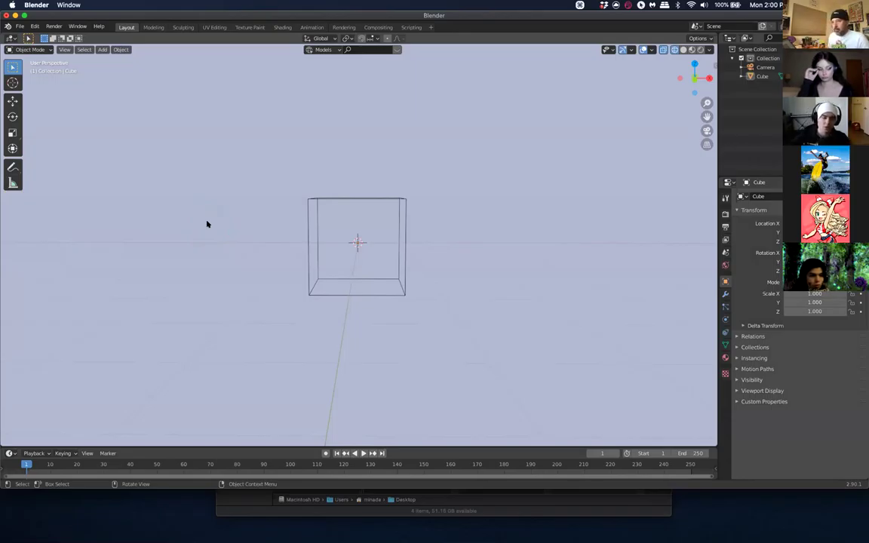
{"action": "left_click", "coordinate": [217, 198]}
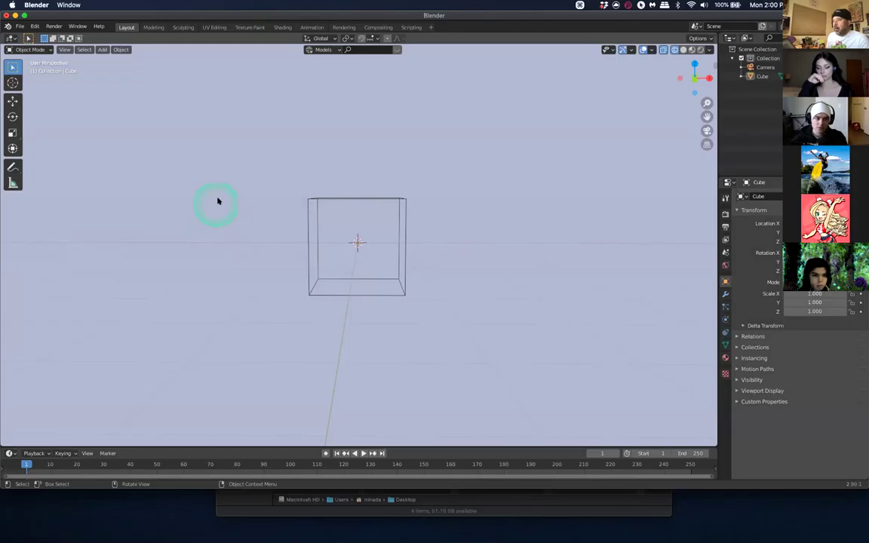
{"action": "left_click", "coordinate": [23, 60]}
{"action": "left_click", "coordinate": [13, 66]}
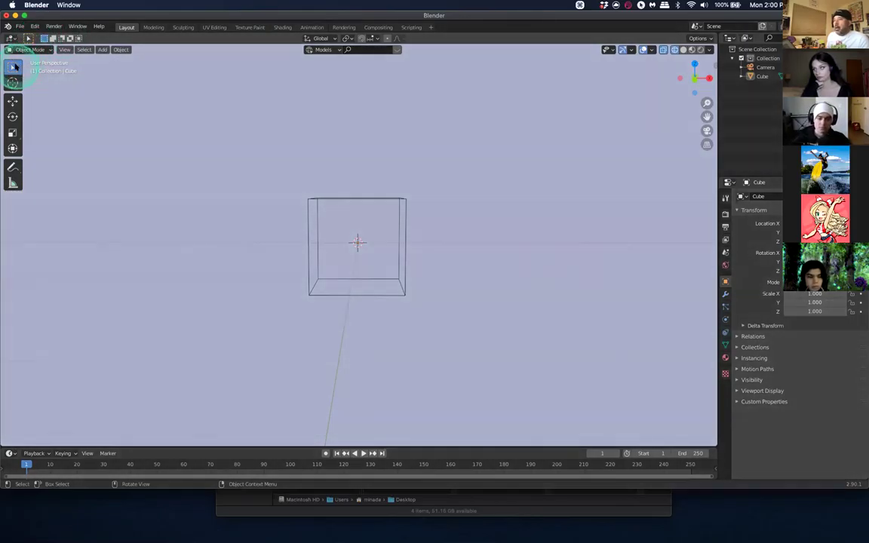
{"action": "left_click", "coordinate": [154, 99]}
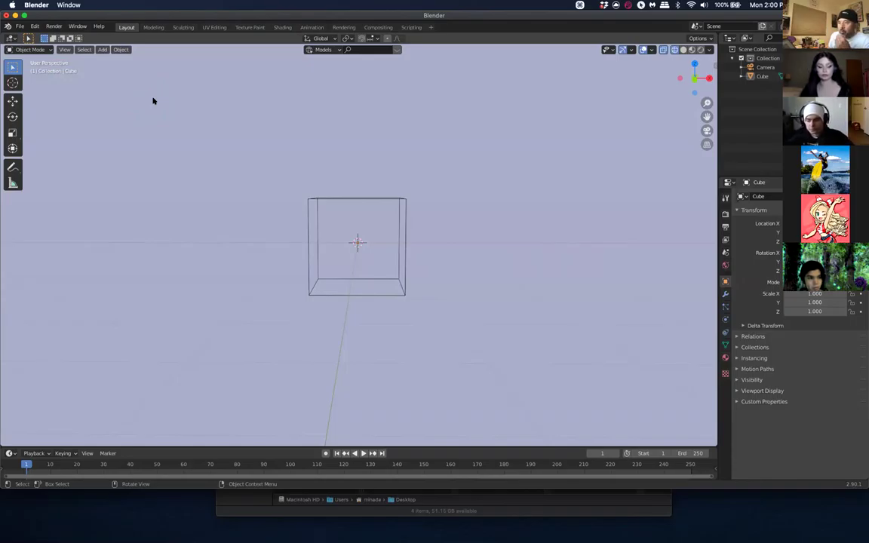
{"action": "left_click", "coordinate": [153, 101]}
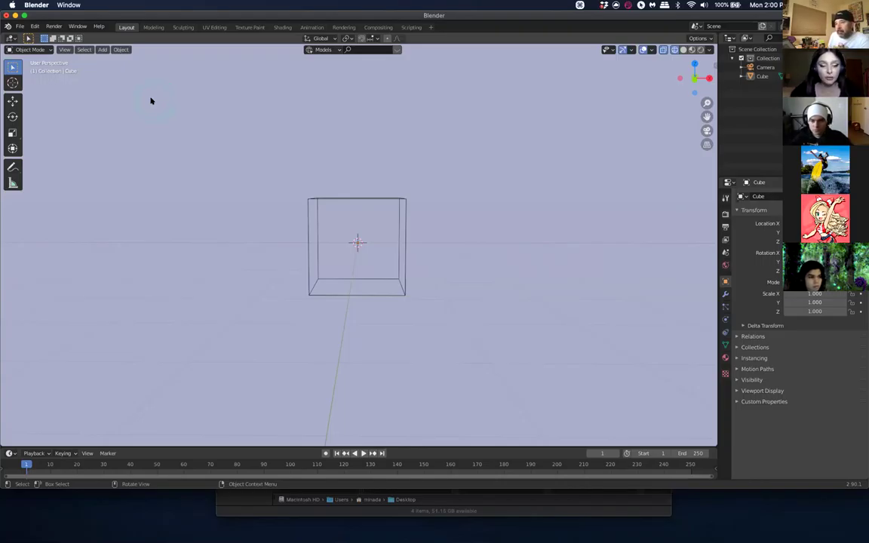
{"action": "left_click", "coordinate": [271, 92]}
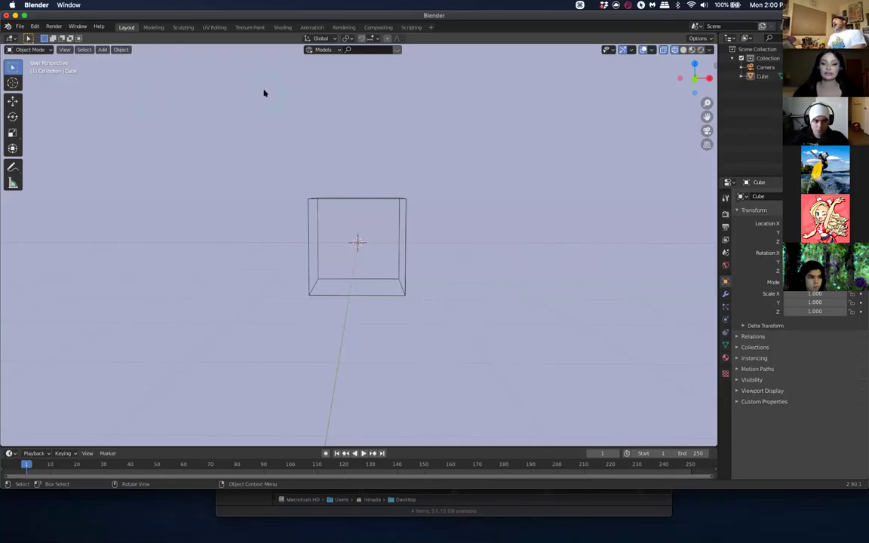
{"action": "left_click", "coordinate": [262, 92]}
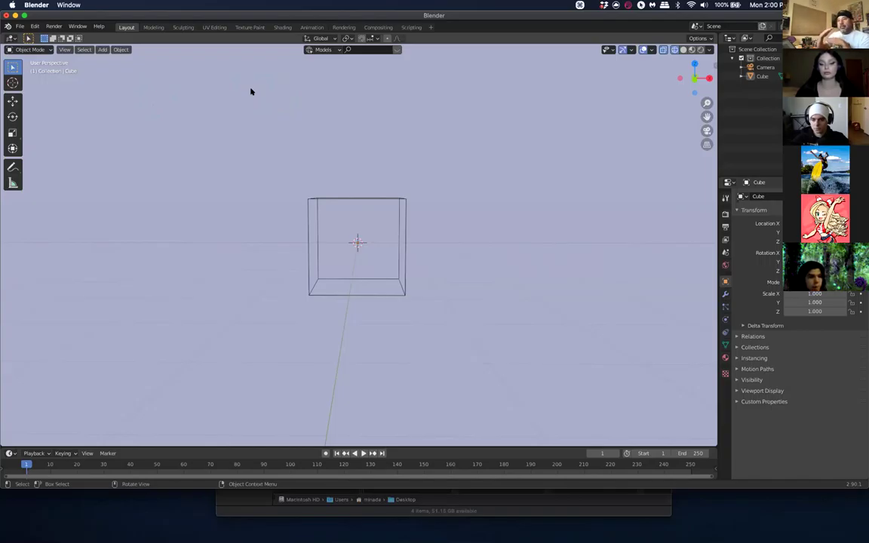
View the wireframe cube at an angle with orthographic projection enabled
{"action": "middle_click_drag", "start_coordinate": [419, 203], "coordinate": [361, 196]}
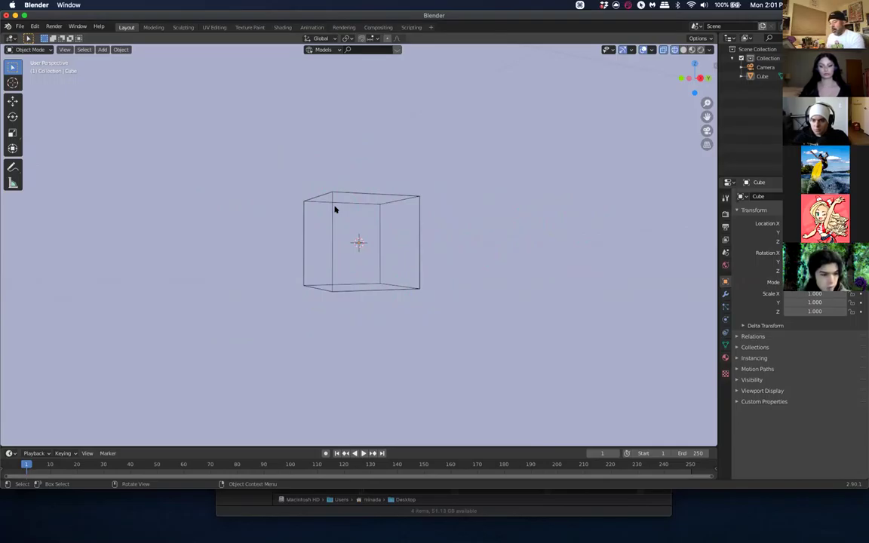
{"action": "key", "text": "5"}
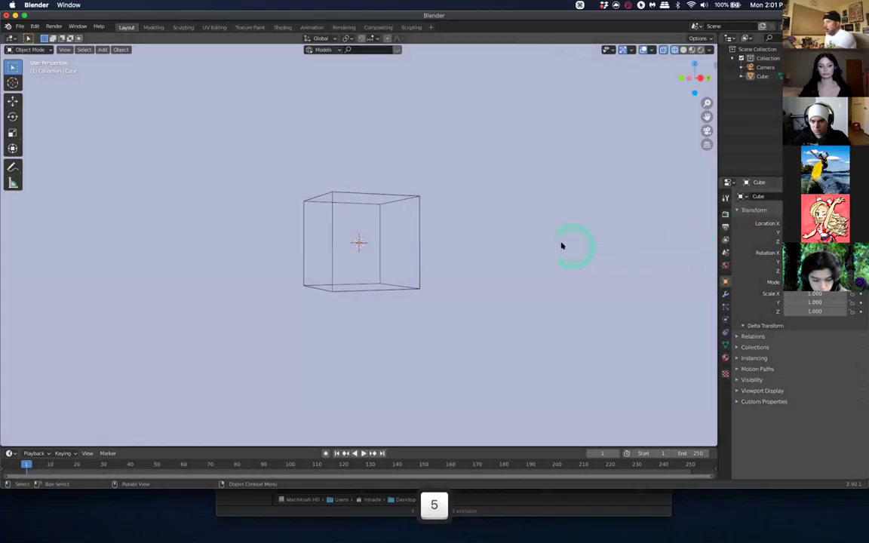
{"action": "middle_click_drag", "start_coordinate": [561, 245], "coordinate": [487, 223]}
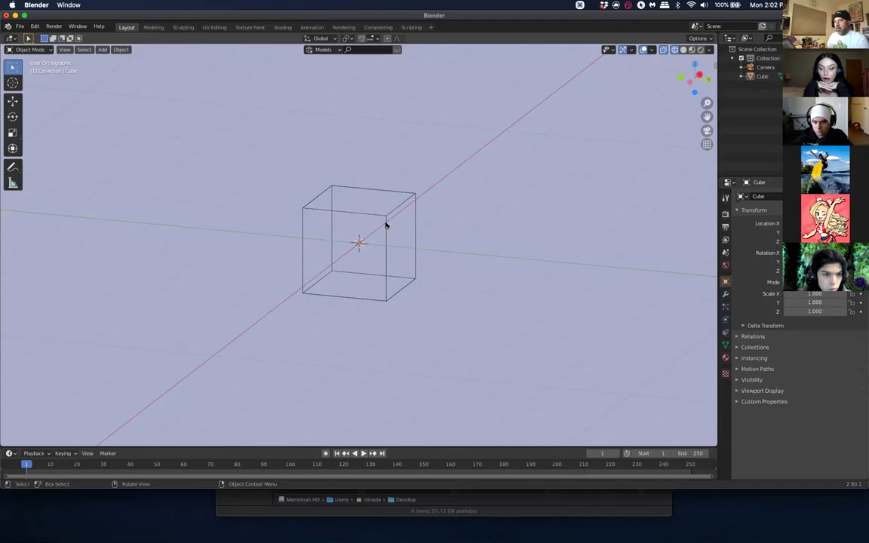
{"action": "left_click", "coordinate": [382, 221]}
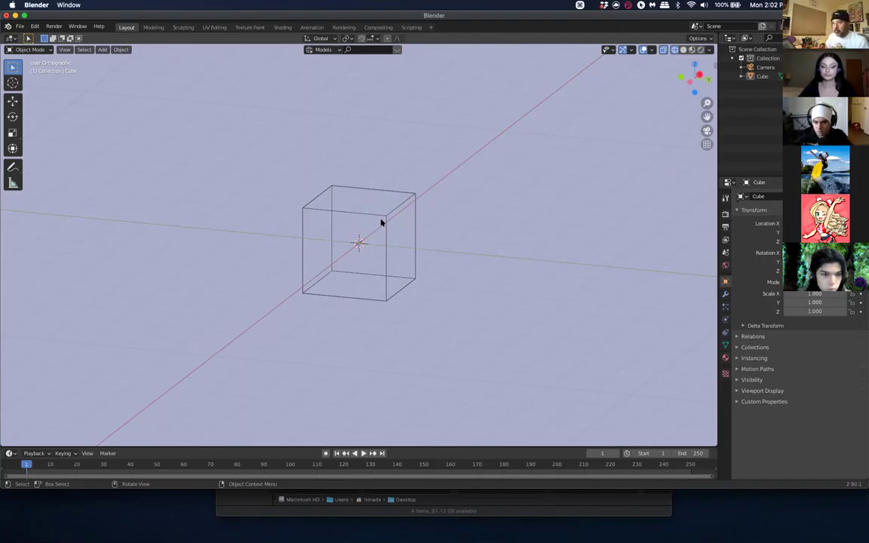
{"action": "left_click", "coordinate": [389, 217]}
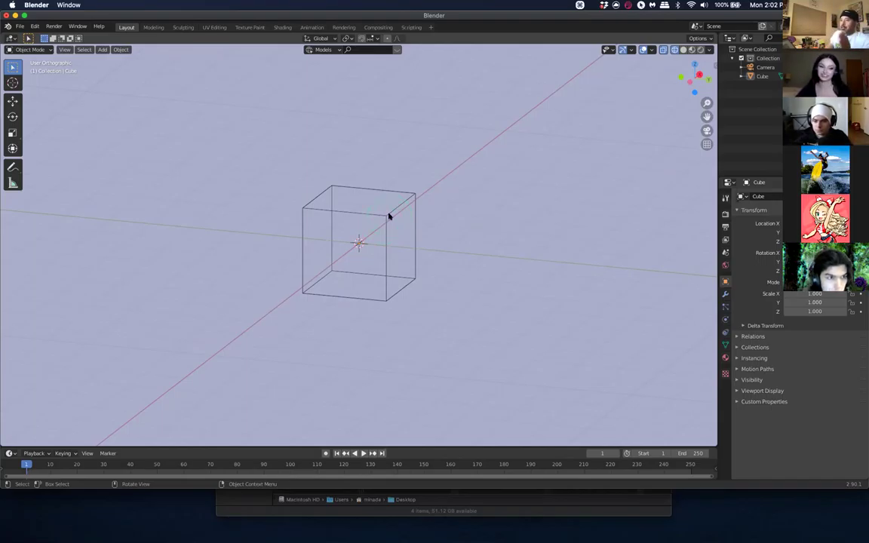
{"action": "left_click", "coordinate": [388, 215]}
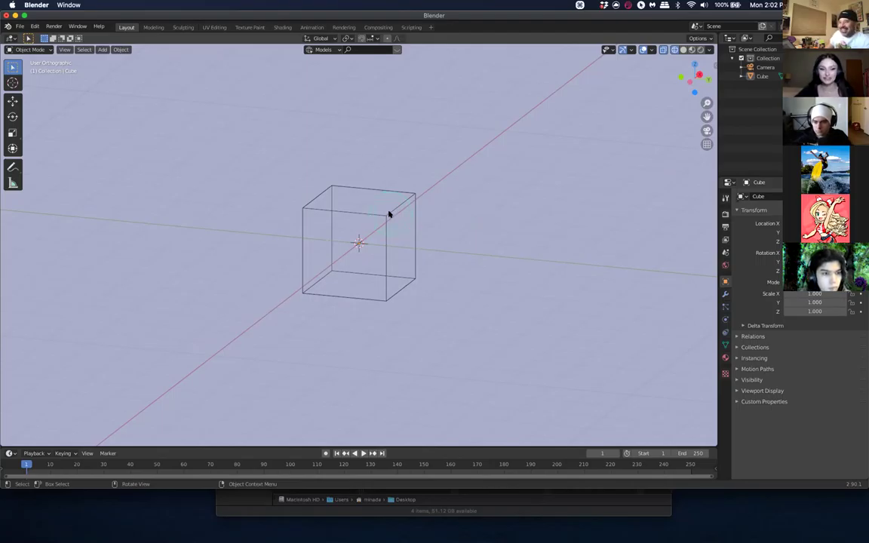
{"action": "left_click", "coordinate": [390, 213]}
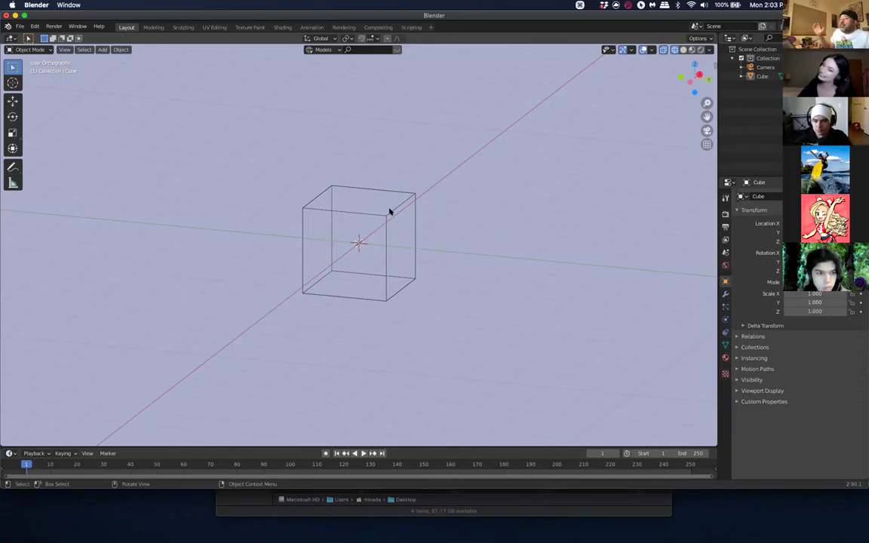
{"action": "left_click", "coordinate": [386, 218]}
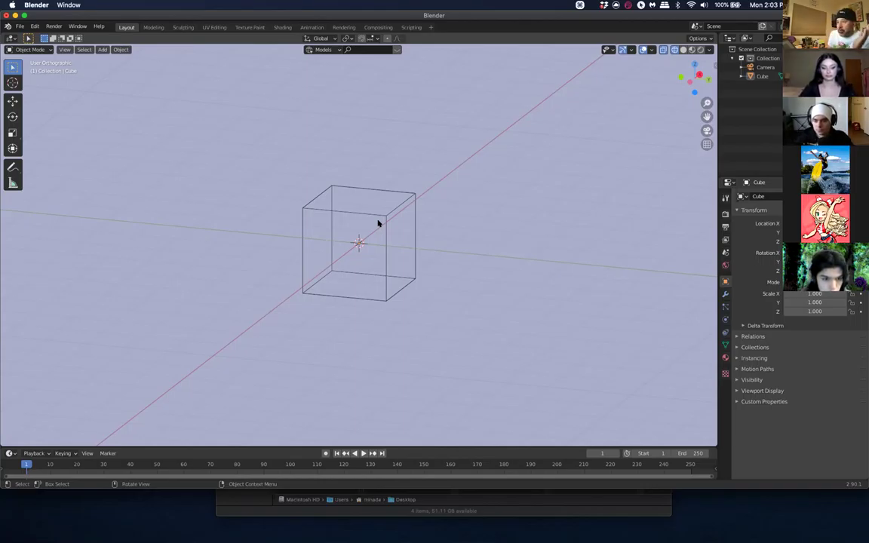
{"action": "left_click", "coordinate": [379, 222]}
Return the viewport to perspective projection and enter Edit Mode on the cube
{"action": "mouse_move", "coordinate": [387, 196]}
{"action": "middle_mouse_down"}
{"action": "mouse_move", "coordinate": [398, 187]}
{"action": "mouse_move", "coordinate": [426, 213]}
{"action": "mouse_move", "coordinate": [376, 248]}
{"action": "mouse_move", "coordinate": [395, 210]}
{"action": "middle_mouse_up"}
{"action": "key", "text": "5"}
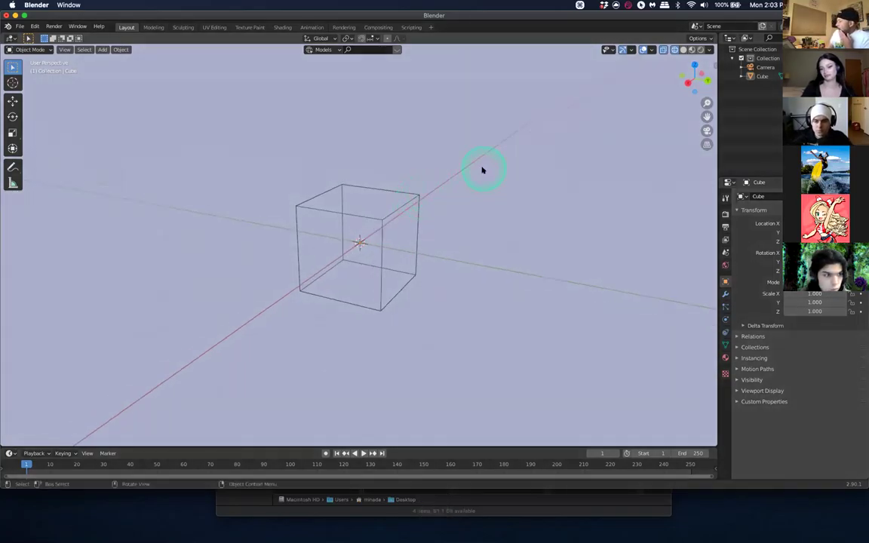
{"action": "left_click", "coordinate": [389, 216]}
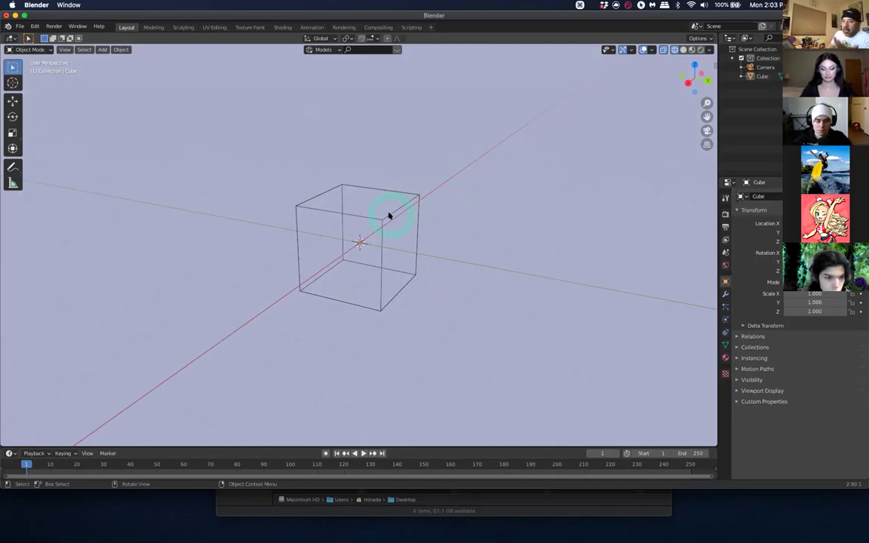
{"action": "mouse_move", "coordinate": [390, 216]}
{"action": "middle_mouse_down"}
{"action": "mouse_move", "coordinate": [399, 196]}
{"action": "mouse_move", "coordinate": [373, 217]}
{"action": "middle_mouse_up"}
{"action": "key", "text": "Tab"}
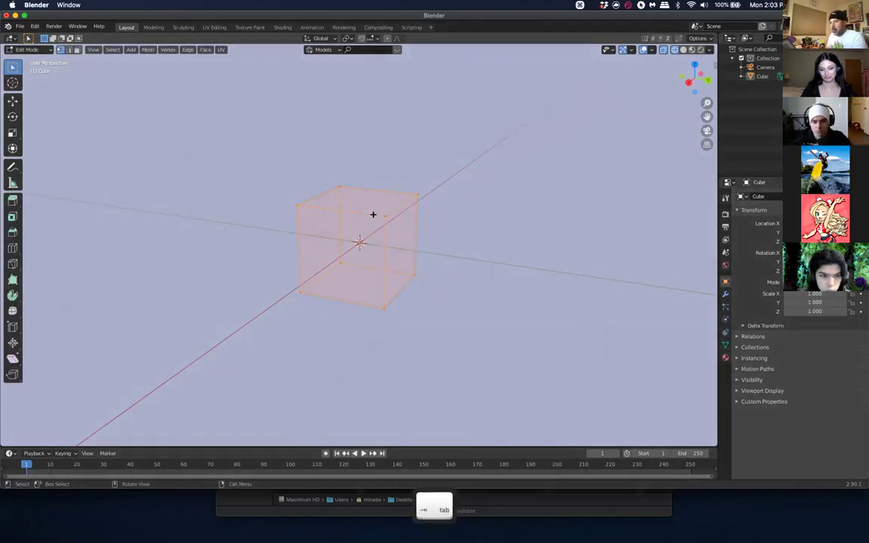
Switch the viewport from wireframe to solid shading while staying in Edit Mode on the cube
{"action": "key", "text": "z"}
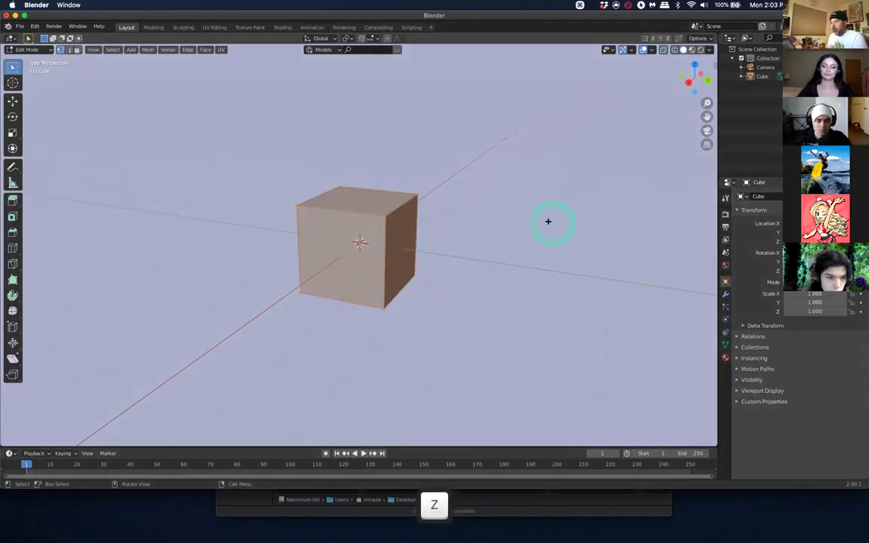
{"action": "key", "text": "z"}
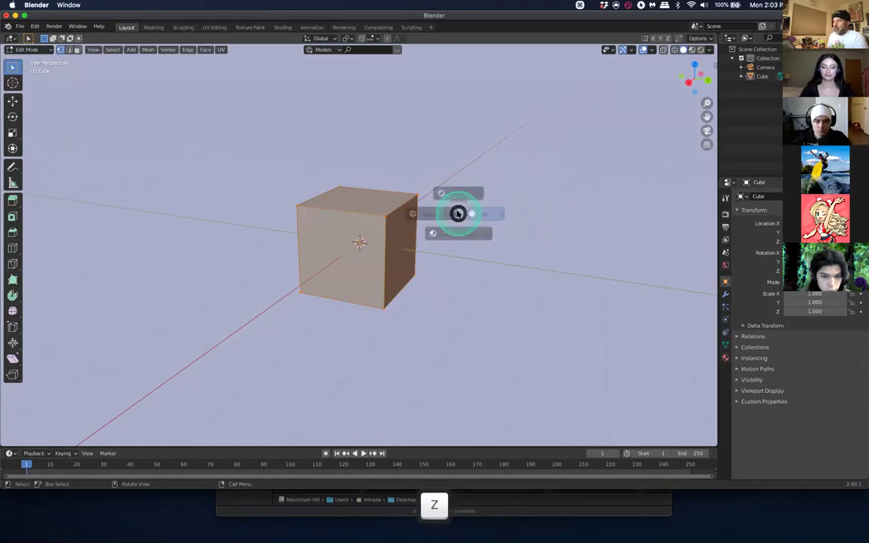
{"action": "left_click", "coordinate": [589, 216]}
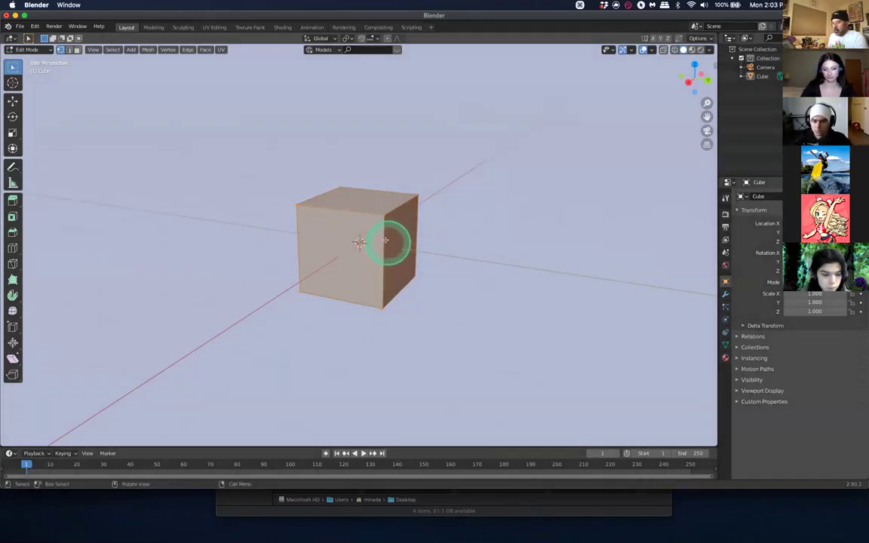
Deselect the solid cube, box-select its visible vertices and inspect the selection from other angles
{"action": "left_click", "coordinate": [468, 174]}
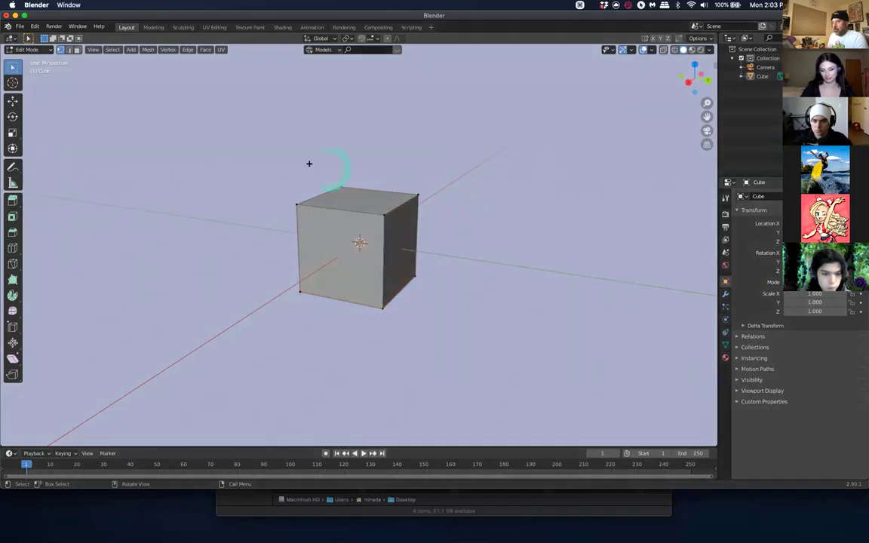
{"action": "left_click_drag", "start_coordinate": [226, 137], "coordinate": [467, 359]}
{"action": "left_click", "coordinate": [470, 340]}
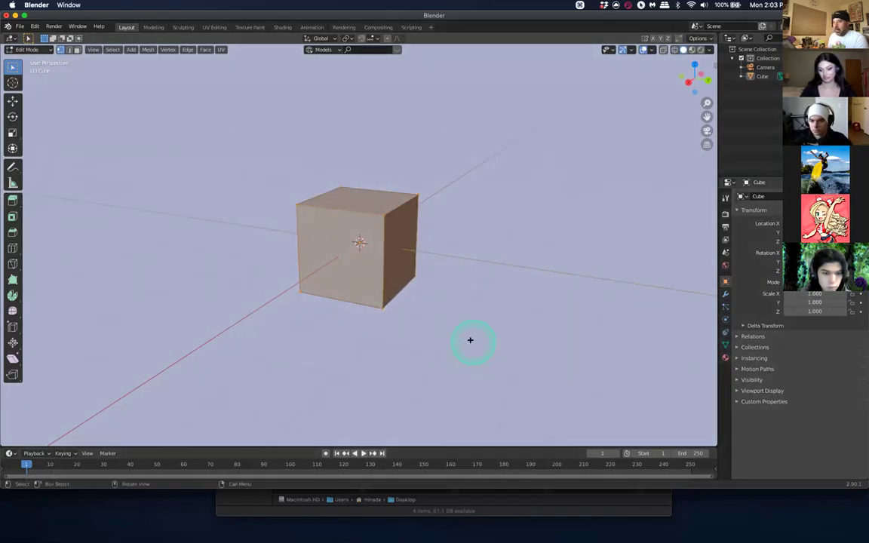
{"action": "middle_click_drag", "start_coordinate": [463, 337], "coordinate": [289, 286]}
{"action": "middle_click_drag", "start_coordinate": [383, 317], "coordinate": [418, 337]}
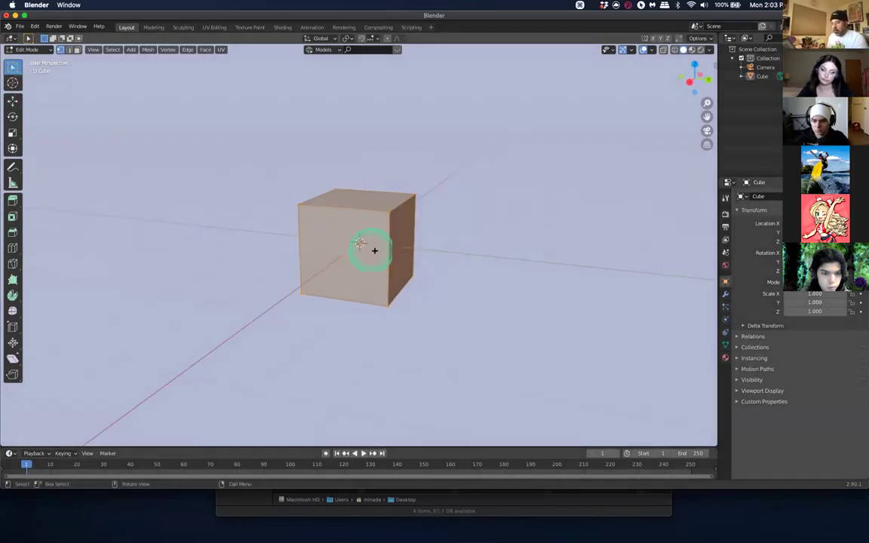
Compare the selected cube in wireframe shading with its solid shading
{"action": "key", "text": "z"}
{"action": "left_click", "coordinate": [340, 302]}
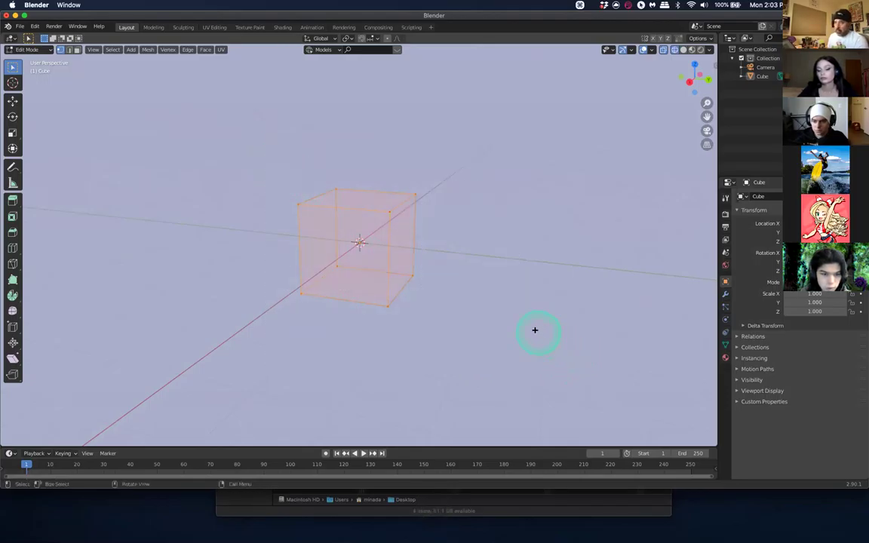
{"action": "key", "text": "z"}
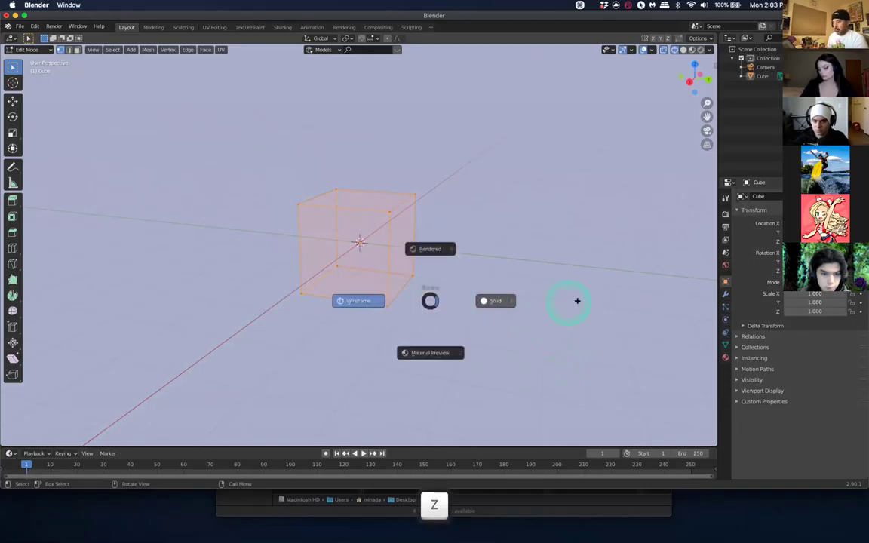
{"action": "left_click", "coordinate": [575, 300]}
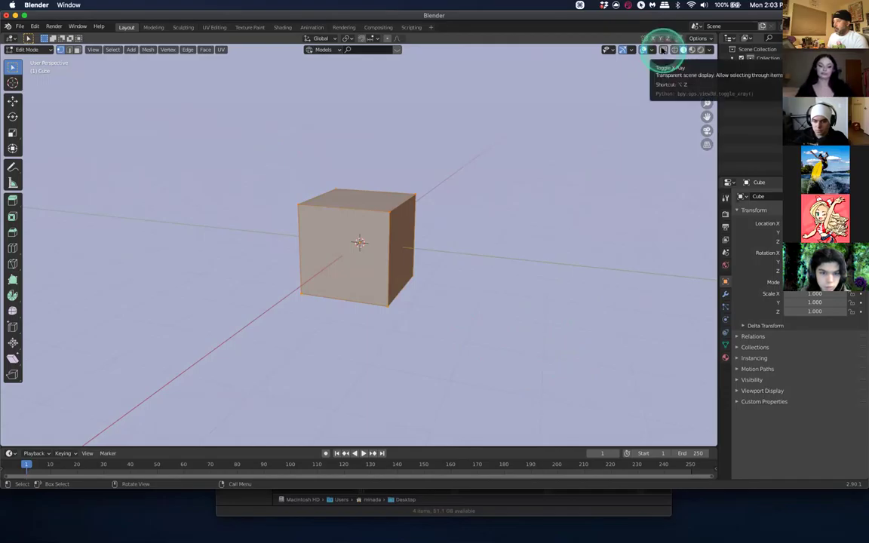
Try box-selecting all of the cube's vertices through its faces with X-Ray enabled, and turn X-Ray off with nothing selected
{"action": "left_click", "coordinate": [663, 51]}
{"action": "left_click", "coordinate": [483, 192]}
{"action": "left_click_drag", "start_coordinate": [285, 193], "coordinate": [577, 379]}
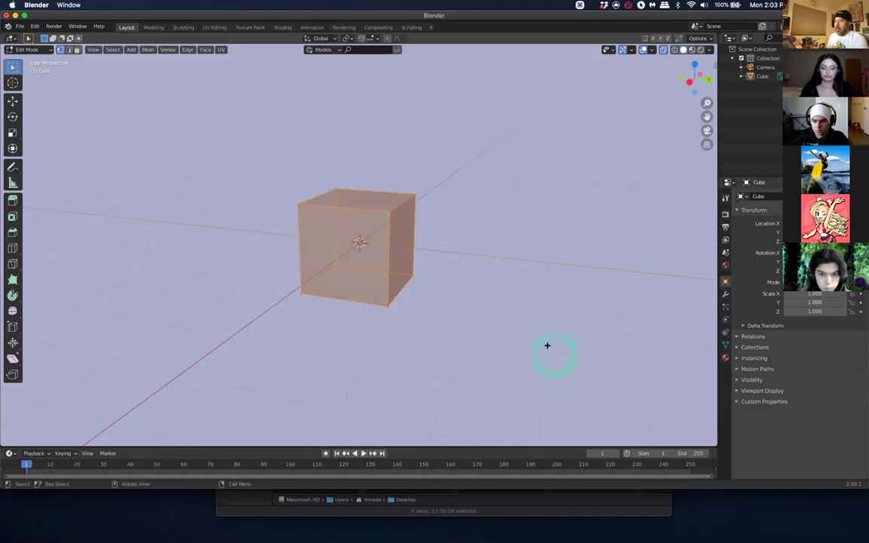
{"action": "left_click", "coordinate": [549, 276]}
{"action": "left_click", "coordinate": [382, 274]}
{"action": "left_click", "coordinate": [360, 240]}
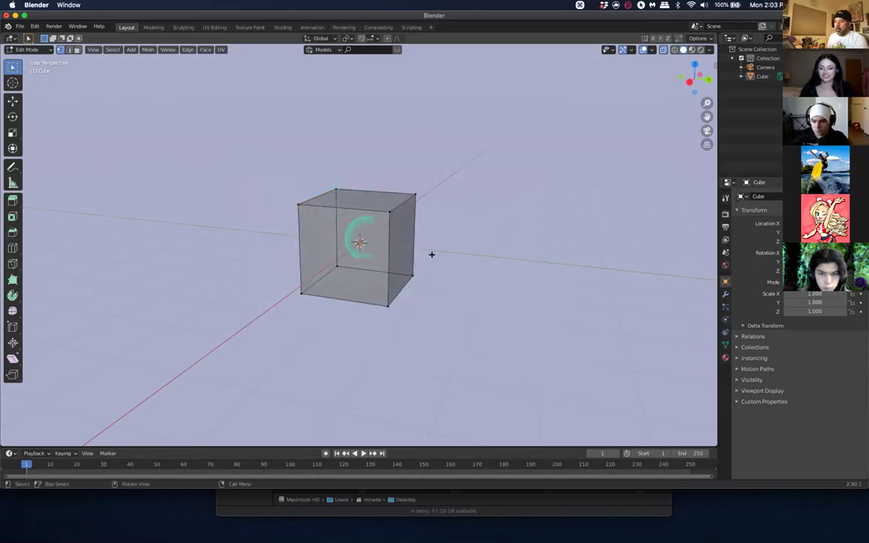
{"action": "left_click", "coordinate": [418, 263]}
{"action": "left_click", "coordinate": [443, 258]}
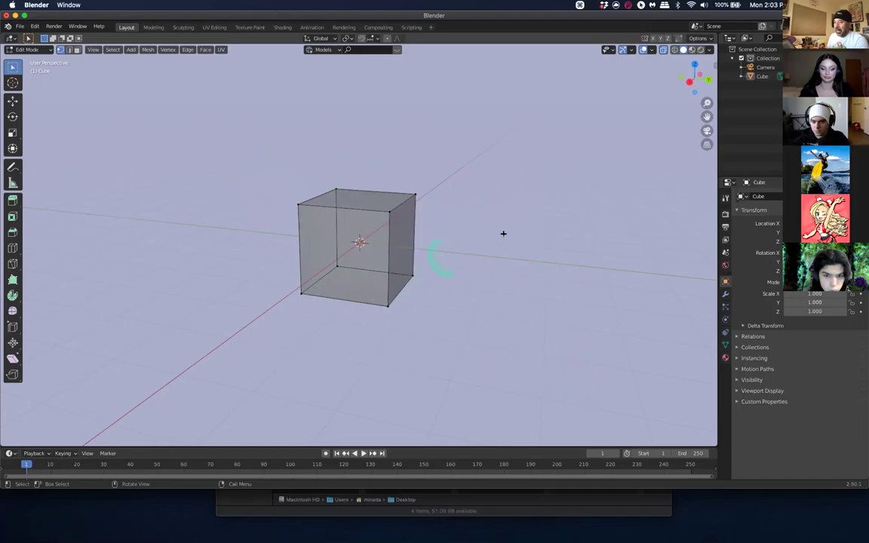
{"action": "left_click", "coordinate": [663, 49]}
{"action": "left_click", "coordinate": [550, 258]}
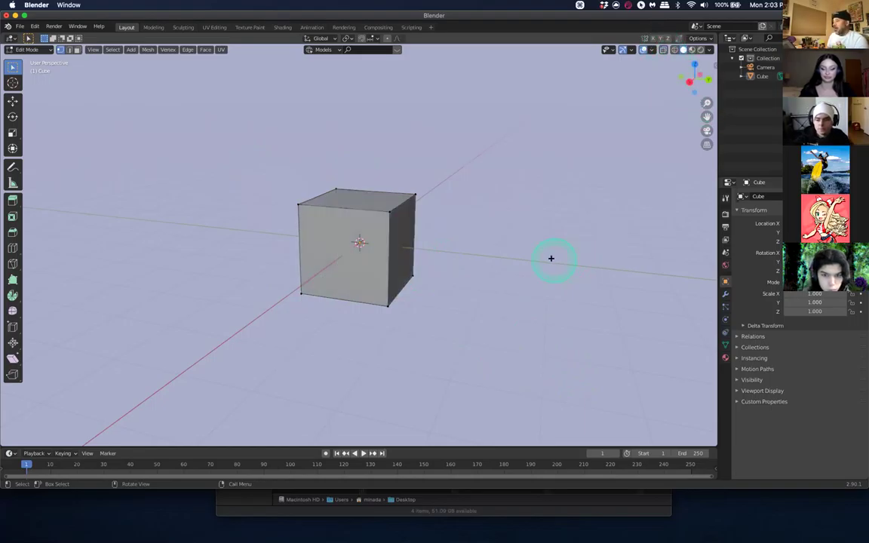
Select the solid cube's geometry and try a free move, cancelling it
{"action": "middle_click_drag", "start_coordinate": [469, 256], "coordinate": [272, 220]}
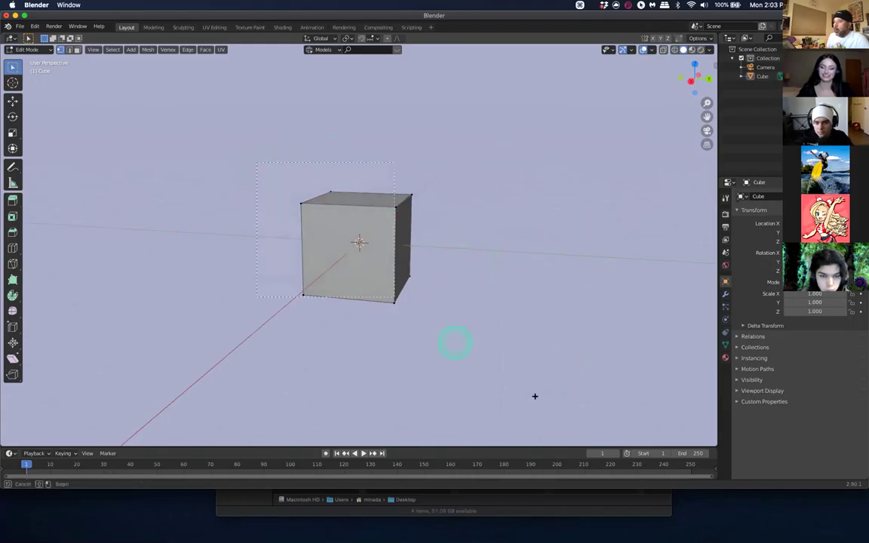
{"action": "key", "text": "a"}
{"action": "key", "text": "g"}
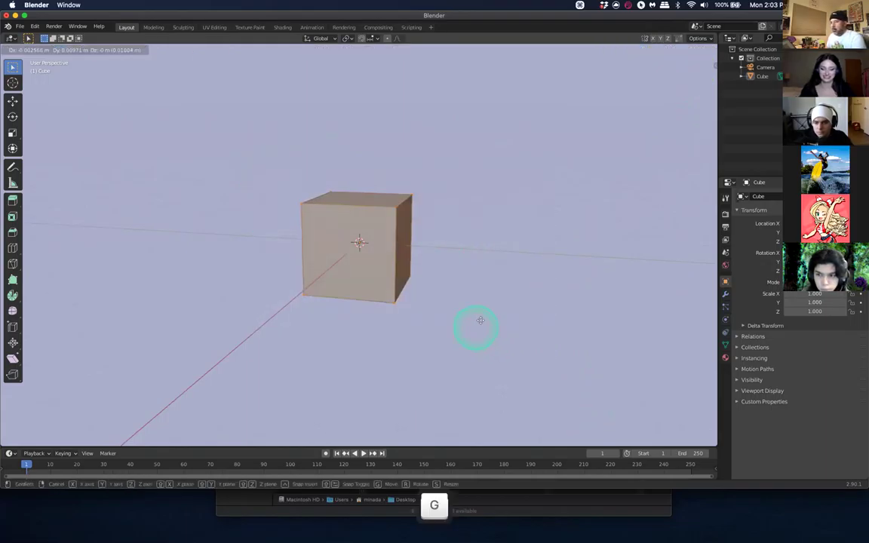
{"action": "right_click", "coordinate": [39, 254]}
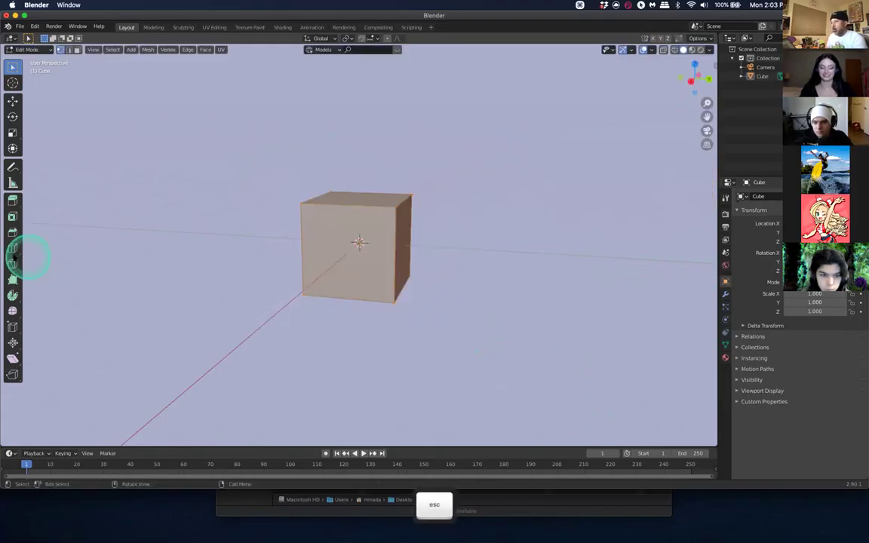
Try moving all of the cube's vertices in wireframe shading, cancel the move and clear the selection
{"action": "key", "text": "z"}
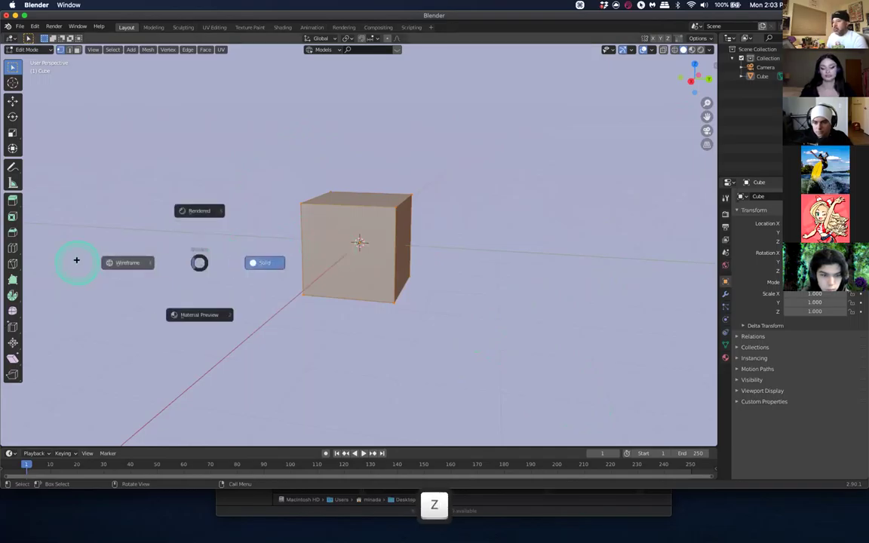
{"action": "left_click", "coordinate": [75, 260]}
{"action": "left_click", "coordinate": [333, 320]}
{"action": "key", "text": "g"}
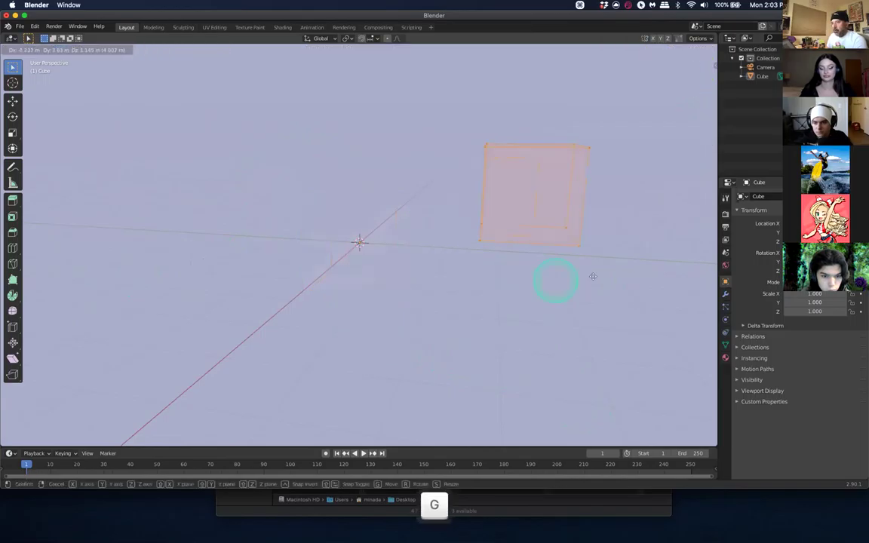
{"action": "key", "text": "Escape"}
{"action": "left_click", "coordinate": [458, 302]}
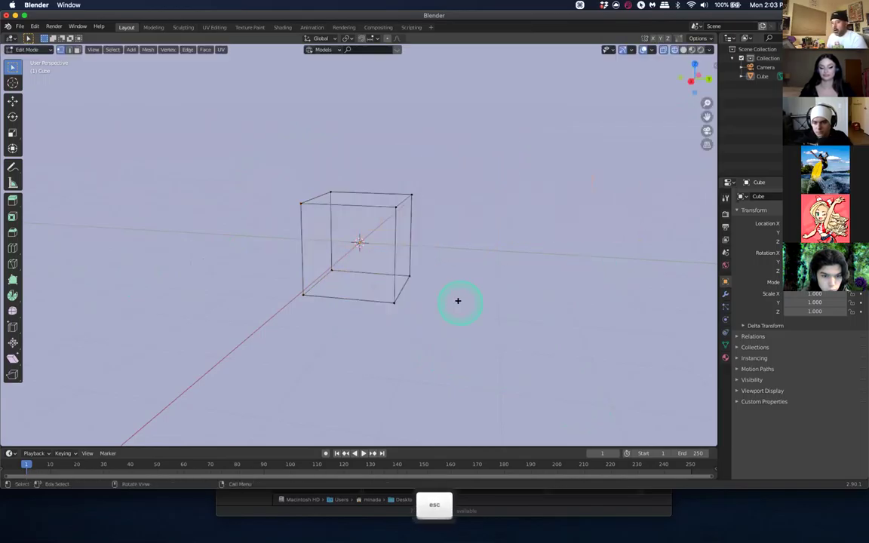
Leave Edit Mode for Object Mode and show the cube in solid shading
{"action": "key", "text": "Tab"}
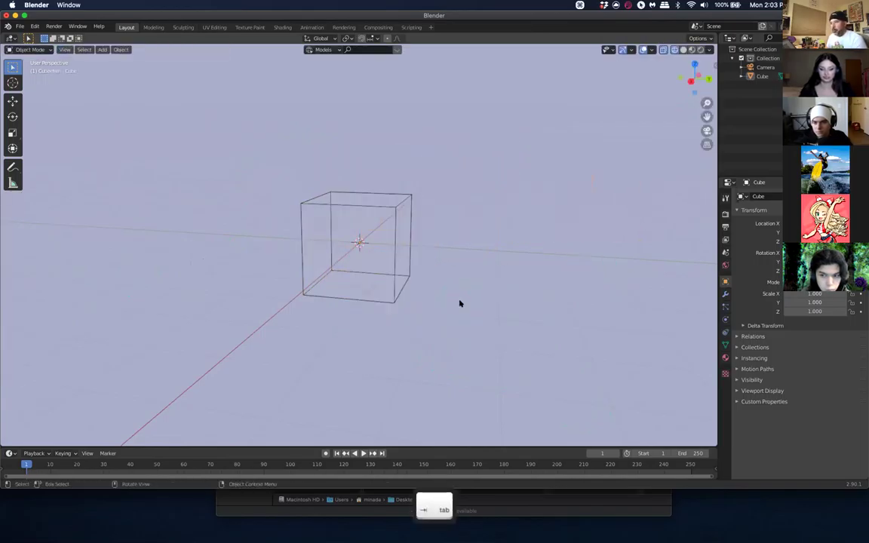
{"action": "key", "text": "z"}
{"action": "left_click", "coordinate": [626, 310]}
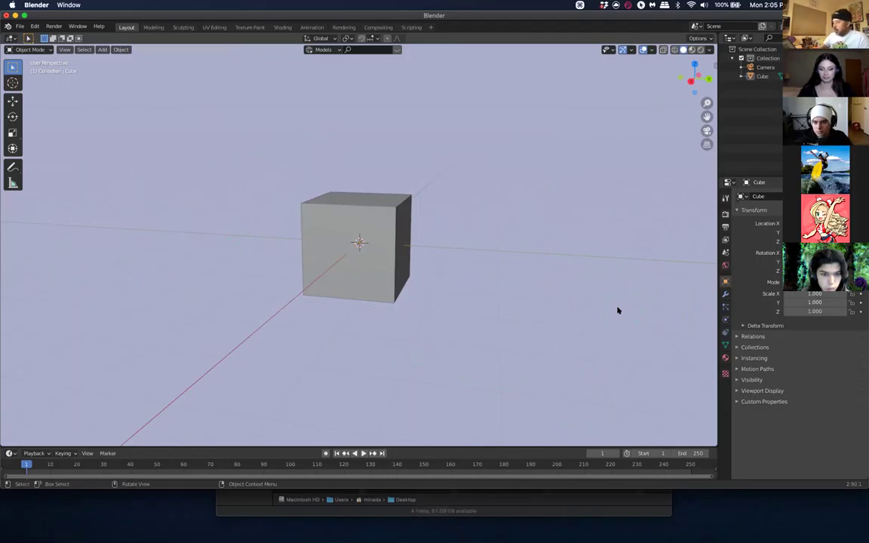
Delete the cube from the scene in front orthographic view
{"action": "key", "text": "1"}
{"action": "left_click", "coordinate": [617, 308]}
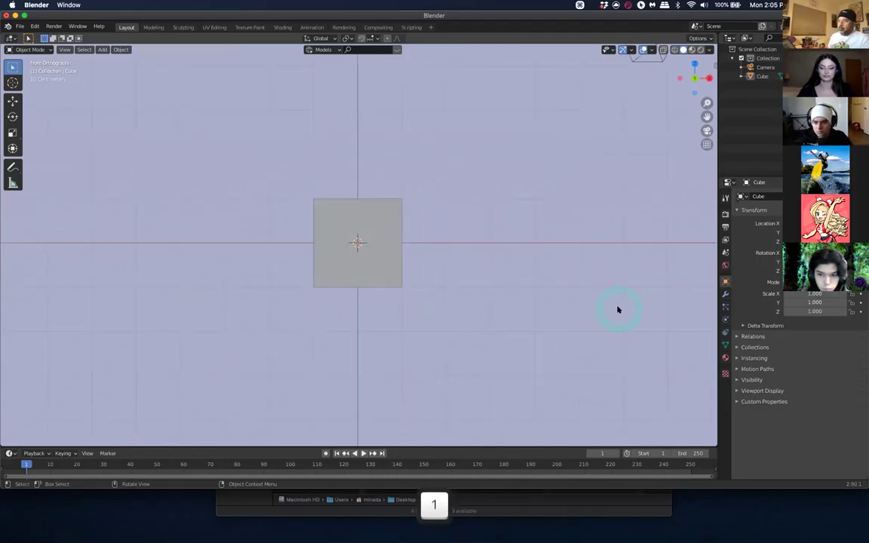
{"action": "left_click", "coordinate": [382, 230]}
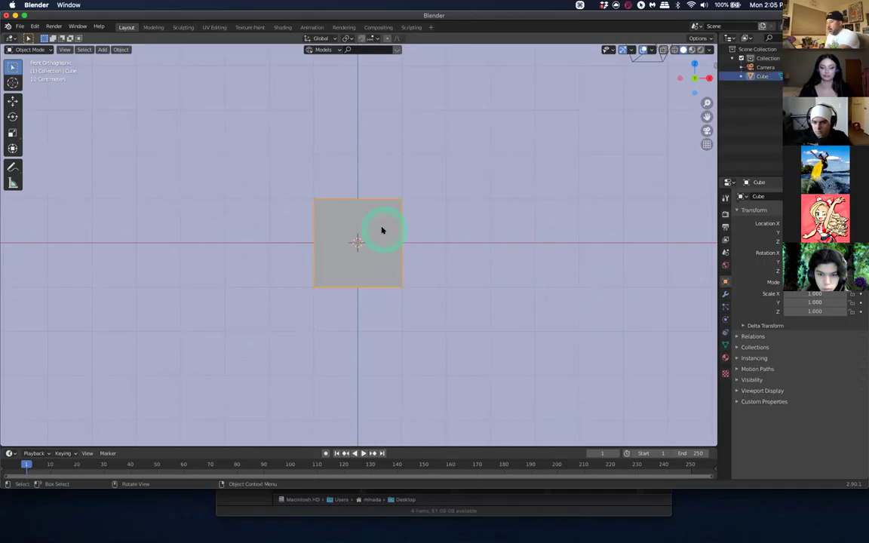
{"action": "key", "text": "Delete"}
{"action": "left_click", "coordinate": [356, 243]}
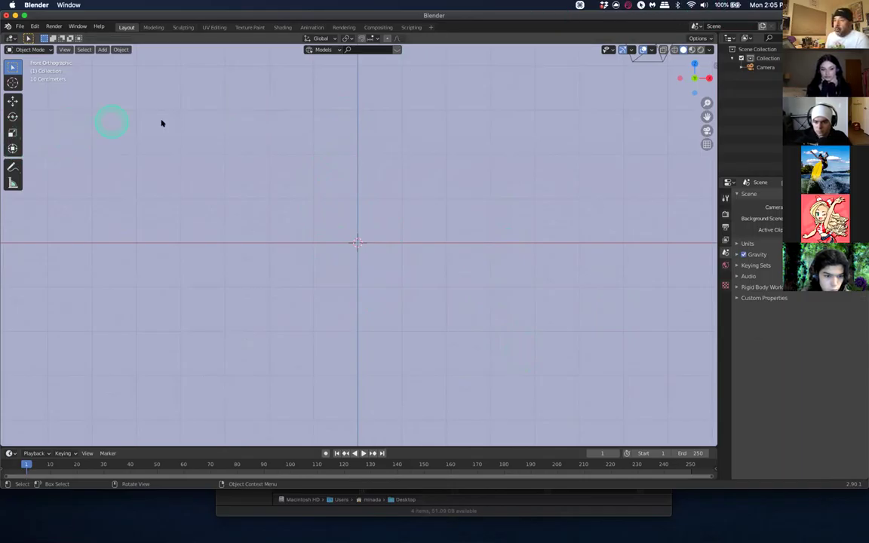
Draw a small human figure with the Annotate tool, standing on the horizontal axis just left of the origin
{"action": "left_click", "coordinate": [12, 167]}
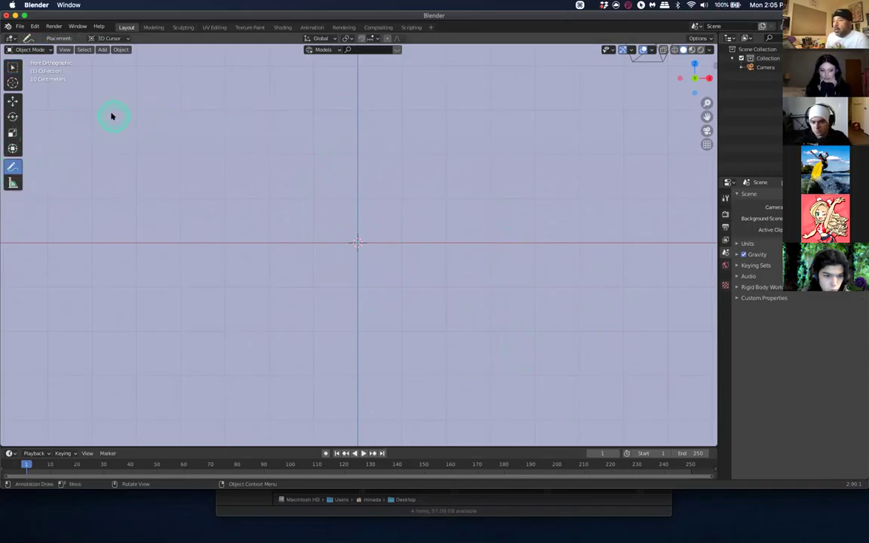
{"action": "left_click", "coordinate": [329, 206]}
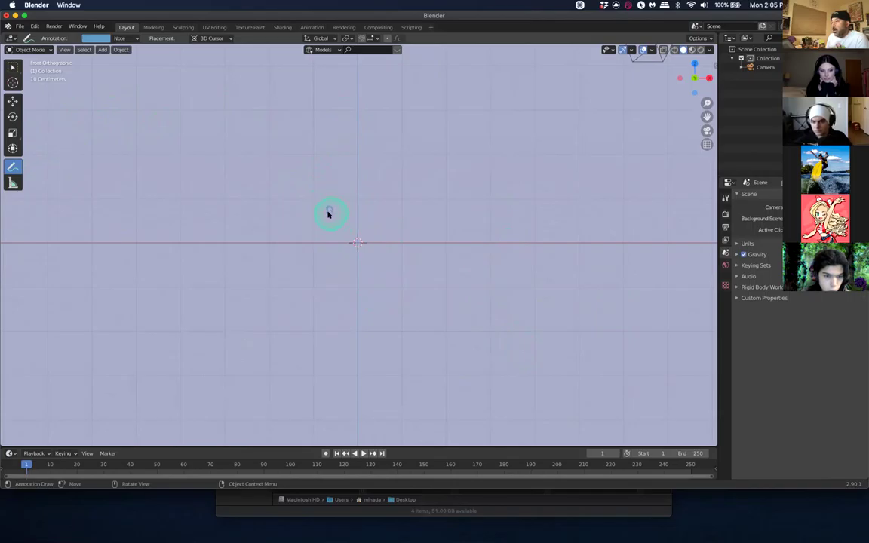
{"action": "left_click_drag", "start_coordinate": [327, 214], "coordinate": [327, 220]}
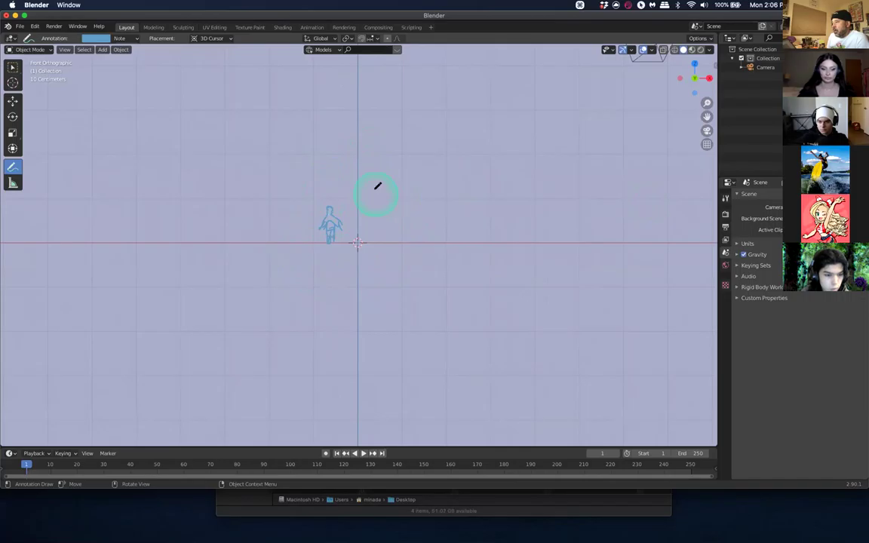
Annotate a tall wall module with an inner window rectangle and side trim, beside the human figure from the origin rightwards
{"action": "mouse_move", "coordinate": [377, 181]}
{"action": "left_mouse_down"}
{"action": "mouse_move", "coordinate": [377, 226]}
{"action": "mouse_move", "coordinate": [410, 223]}
{"action": "mouse_move", "coordinate": [403, 178]}
{"action": "mouse_move", "coordinate": [357, 191]}
{"action": "mouse_move", "coordinate": [358, 234]}
{"action": "left_mouse_up"}
{"action": "mouse_move", "coordinate": [359, 145]}
{"action": "left_mouse_down"}
{"action": "mouse_move", "coordinate": [427, 147]}
{"action": "mouse_move", "coordinate": [425, 234]}
{"action": "mouse_move", "coordinate": [415, 184]}
{"action": "mouse_move", "coordinate": [430, 175]}
{"action": "mouse_move", "coordinate": [432, 228]}
{"action": "left_mouse_up"}
{"action": "left_click_drag", "start_coordinate": [429, 238], "coordinate": [359, 242]}
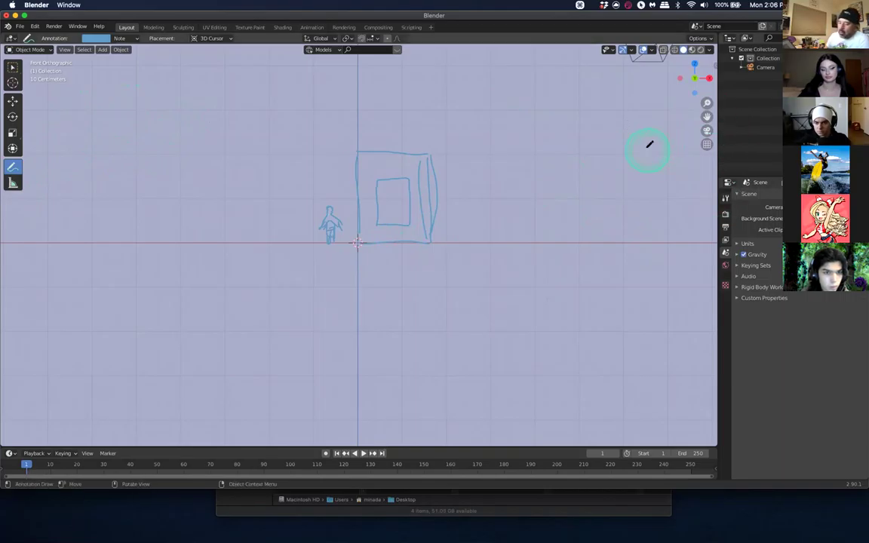
Return to the Select Box tool and show the viewport's Annotations layer settings
{"action": "key", "text": "n"}
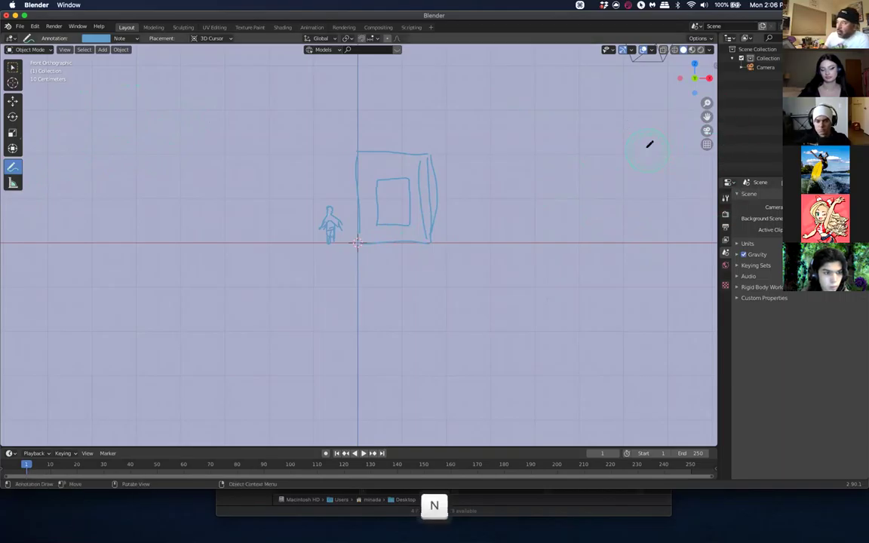
{"action": "left_click", "coordinate": [14, 67]}
{"action": "key", "text": "n"}
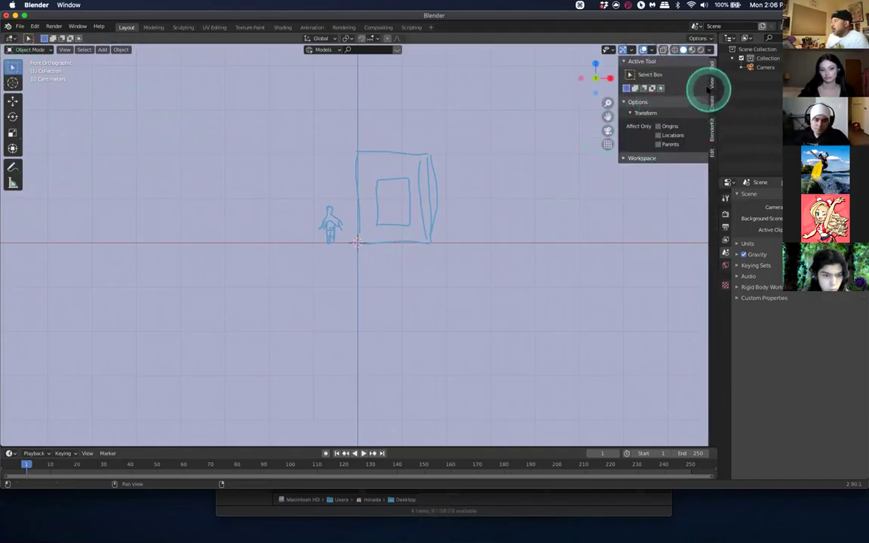
{"action": "left_click", "coordinate": [710, 85]}
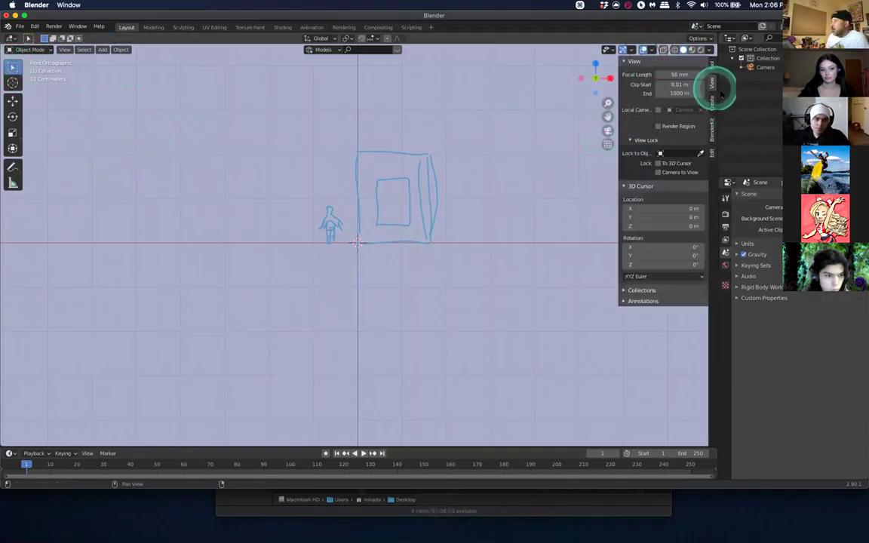
{"action": "left_click", "coordinate": [626, 301]}
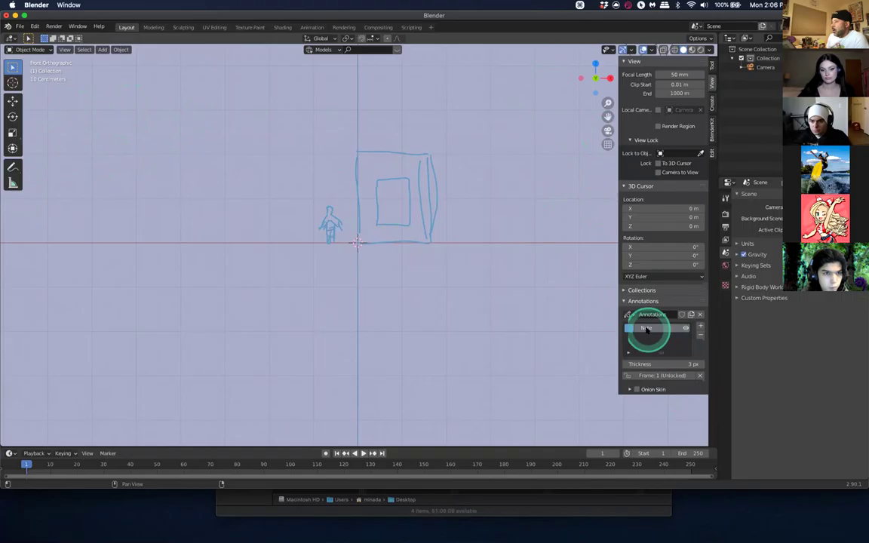
Toggle the visibility of the Note annotation layer several times, leaving the sketch shown
{"action": "left_click", "coordinate": [685, 329]}
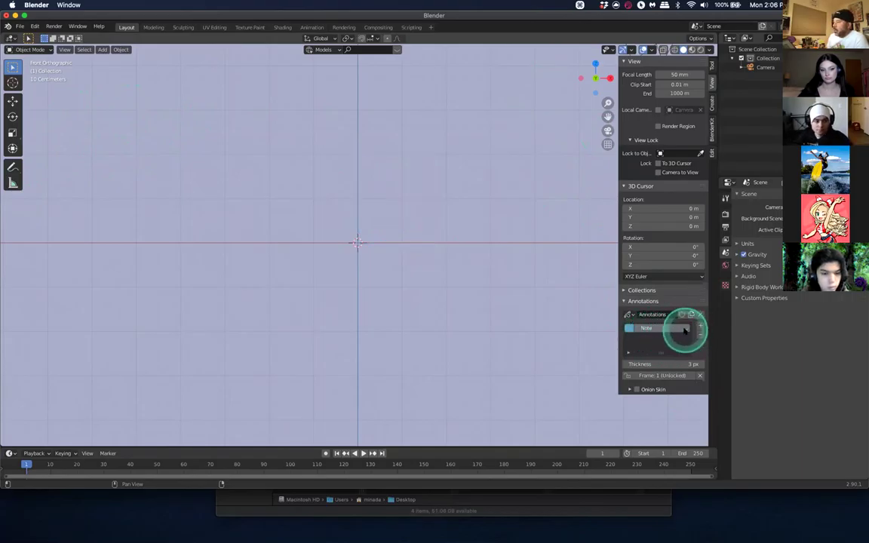
{"action": "left_click", "coordinate": [685, 329]}
{"action": "left_click", "coordinate": [685, 329]}
{"action": "left_click", "coordinate": [685, 329]}
{"action": "left_click", "coordinate": [685, 329]}
{"action": "left_click", "coordinate": [685, 329]}
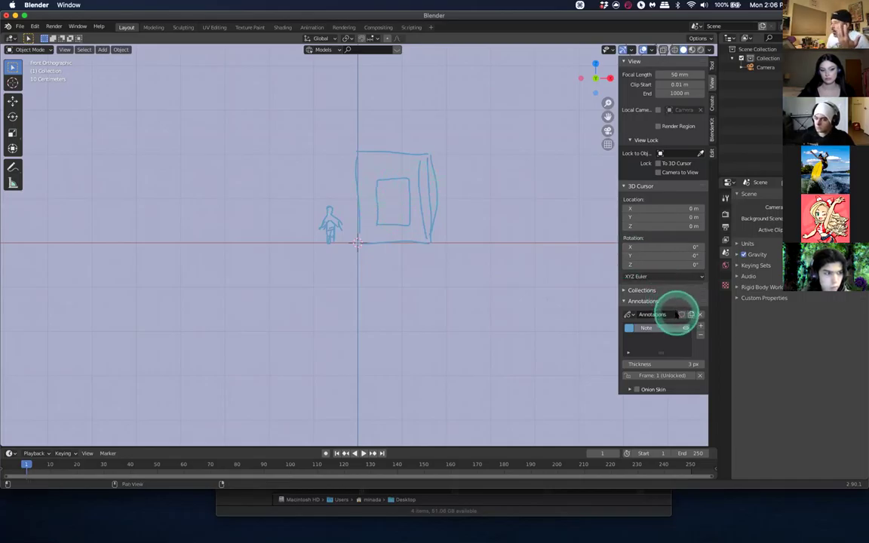
{"action": "left_click_drag", "start_coordinate": [430, 119], "coordinate": [428, 155]}
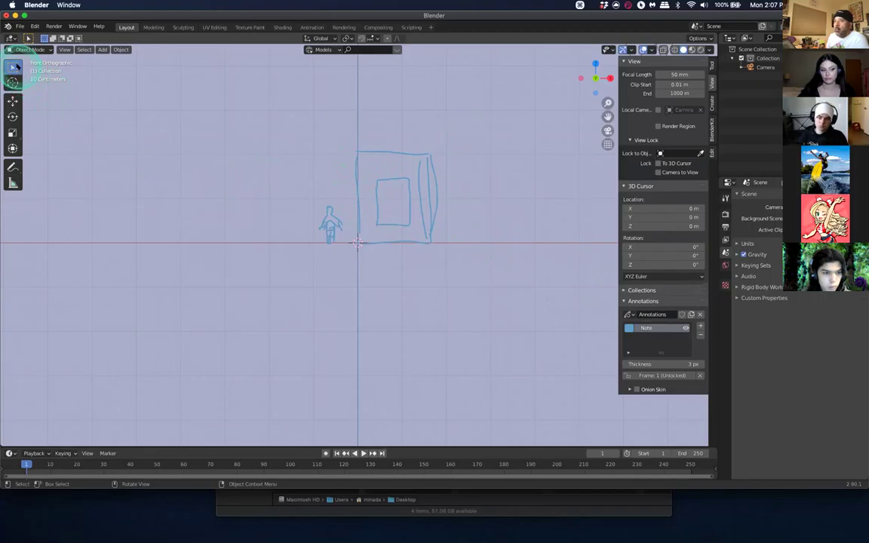
Extend the annotated wall module to the right with the Annotate tool, adding two more window rectangles, an end edge and a base line
{"action": "left_click", "coordinate": [12, 167]}
{"action": "left_click", "coordinate": [420, 161]}
{"action": "left_click_drag", "start_coordinate": [370, 145], "coordinate": [559, 156]}
{"action": "left_click", "coordinate": [426, 183]}
{"action": "mouse_move", "coordinate": [471, 167]}
{"action": "left_mouse_down"}
{"action": "mouse_move", "coordinate": [472, 215]}
{"action": "mouse_move", "coordinate": [468, 179]}
{"action": "mouse_move", "coordinate": [504, 178]}
{"action": "mouse_move", "coordinate": [505, 211]}
{"action": "mouse_move", "coordinate": [503, 220]}
{"action": "mouse_move", "coordinate": [470, 219]}
{"action": "left_mouse_up"}
{"action": "left_click", "coordinate": [555, 173]}
{"action": "mouse_move", "coordinate": [555, 174]}
{"action": "left_mouse_down"}
{"action": "mouse_move", "coordinate": [550, 216]}
{"action": "mouse_move", "coordinate": [550, 176]}
{"action": "mouse_move", "coordinate": [579, 175]}
{"action": "mouse_move", "coordinate": [586, 219]}
{"action": "mouse_move", "coordinate": [551, 220]}
{"action": "left_mouse_up"}
{"action": "mouse_move", "coordinate": [560, 156]}
{"action": "left_mouse_down"}
{"action": "mouse_move", "coordinate": [609, 156]}
{"action": "mouse_move", "coordinate": [606, 236]}
{"action": "left_mouse_up"}
{"action": "mouse_move", "coordinate": [390, 240]}
{"action": "left_mouse_down"}
{"action": "mouse_move", "coordinate": [596, 239]}
{"action": "mouse_move", "coordinate": [612, 246]}
{"action": "left_mouse_up"}
{"action": "left_click_drag", "start_coordinate": [368, 165], "coordinate": [371, 174]}
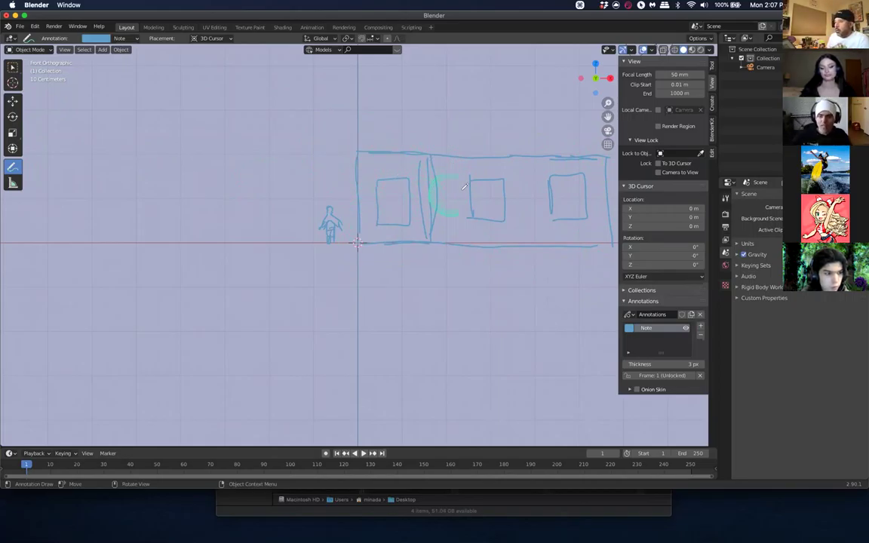
{"action": "scroll", "coordinate": [363, 136], "scroll_direction": "up", "scroll_amount": 2}
{"action": "scroll", "coordinate": [366, 137], "scroll_direction": "down", "scroll_amount": 3}
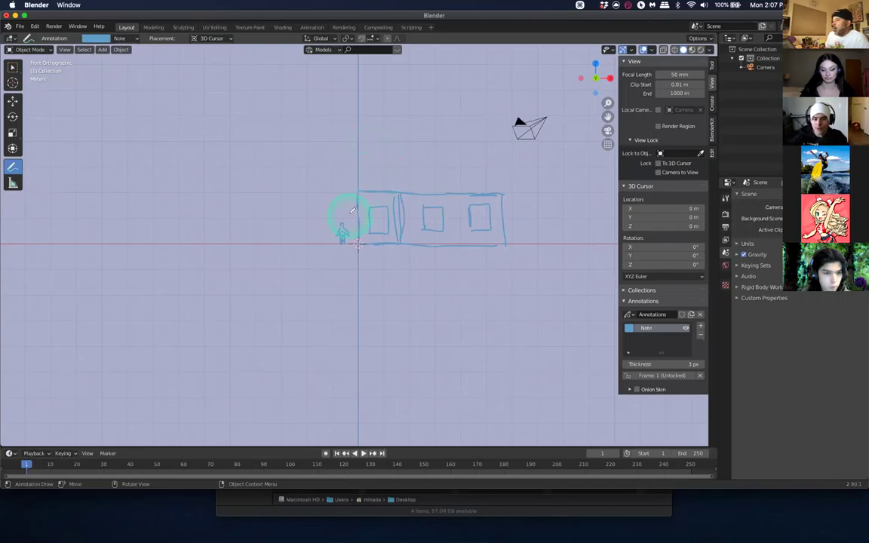
{"action": "scroll", "coordinate": [391, 195], "scroll_direction": "up", "scroll_amount": 1}
{"action": "scroll", "coordinate": [390, 195], "scroll_direction": "up", "scroll_amount": 1}
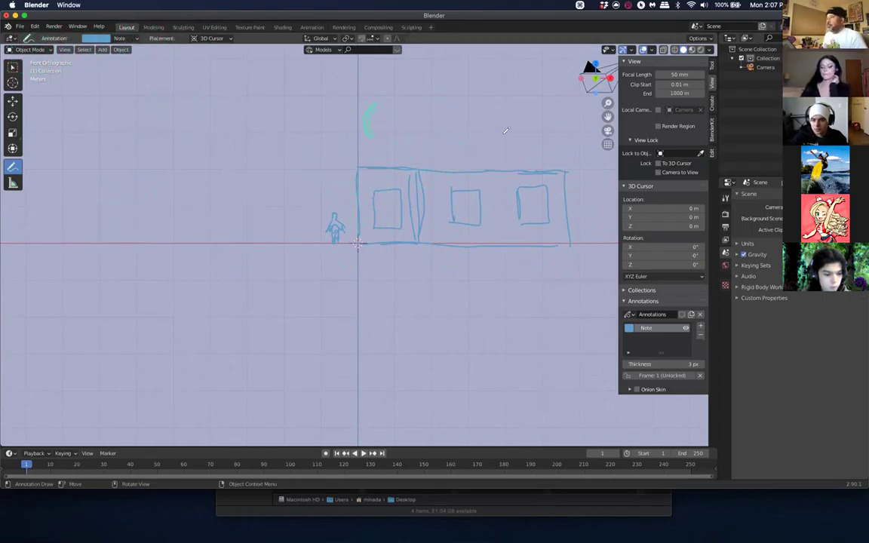
Hide the Note annotation layer and add a mesh plane at the origin
{"action": "left_click", "coordinate": [682, 328]}
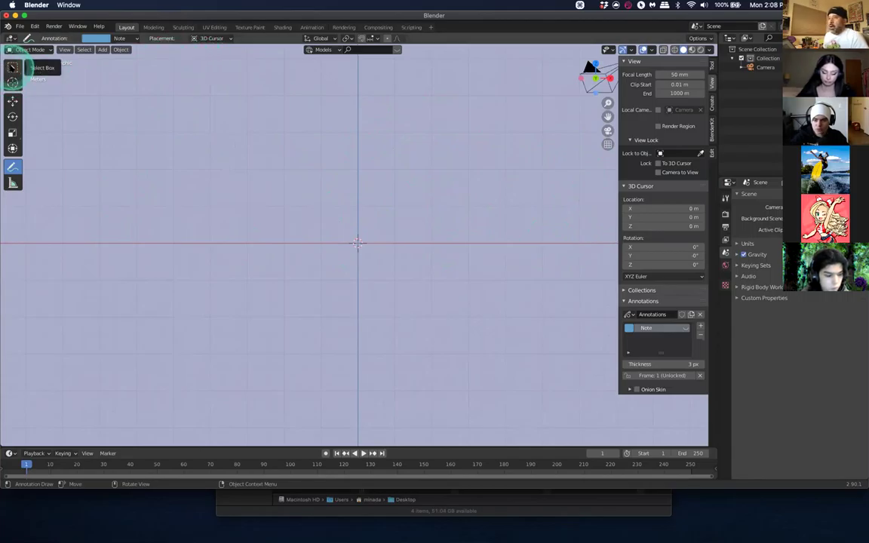
{"action": "middle_click_drag", "start_coordinate": [368, 188], "coordinate": [86, 79]}
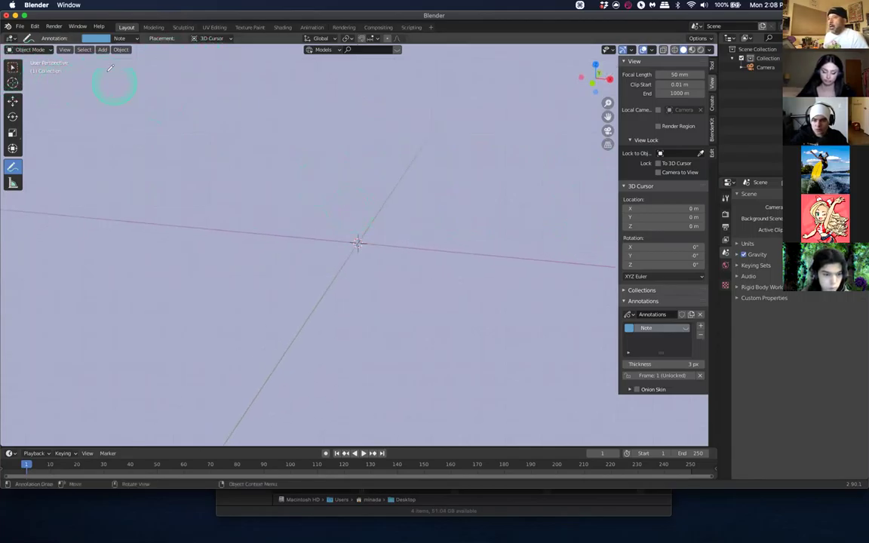
{"action": "left_click", "coordinate": [102, 49]}
{"action": "mouse_move", "coordinate": [115, 59]}
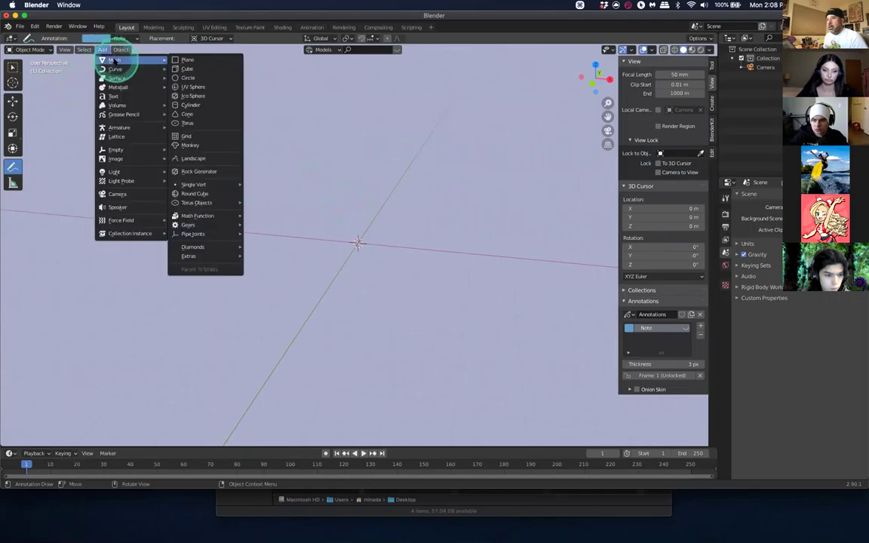
{"action": "left_click", "coordinate": [189, 59]}
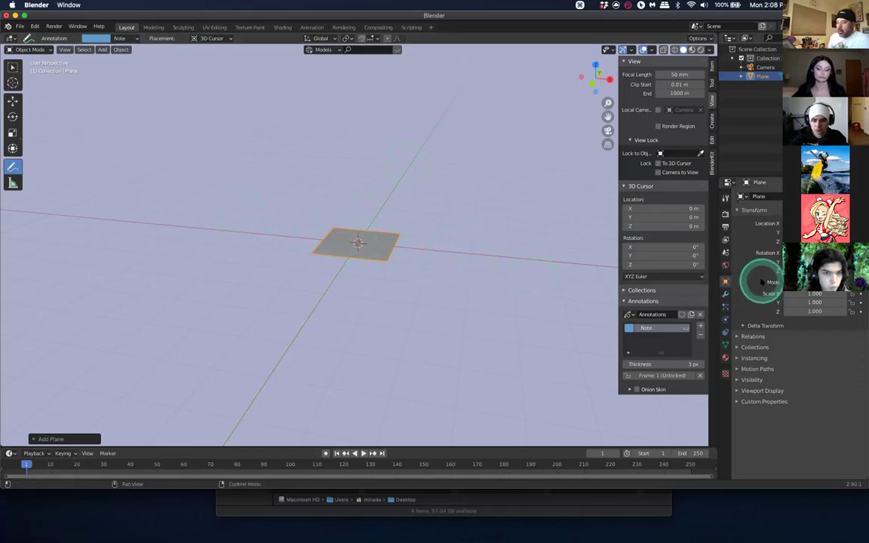
{"action": "key", "text": "r"}
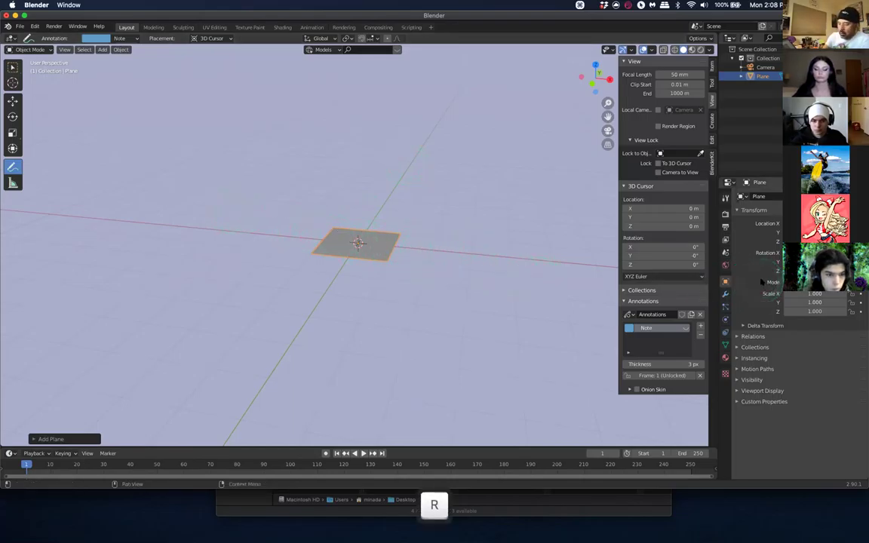
{"action": "key", "text": "x"}
{"action": "key", "text": "9"}
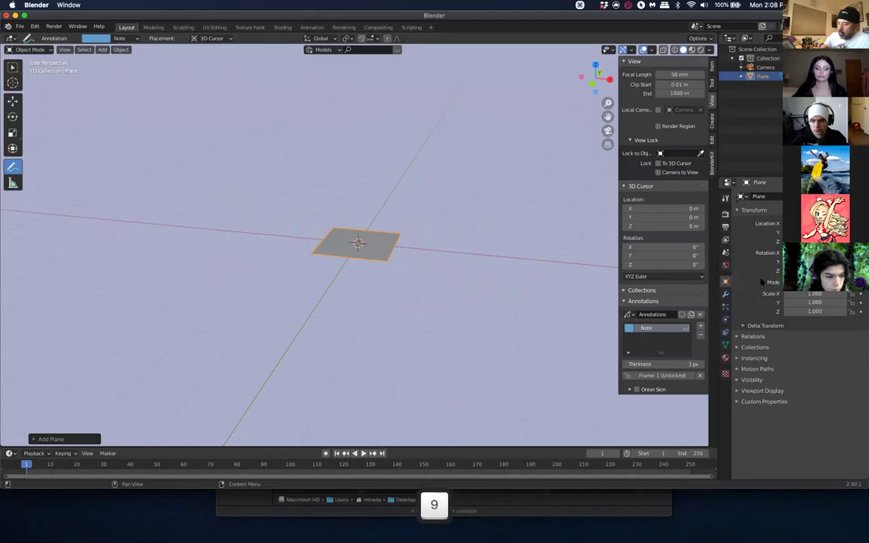
{"action": "key", "text": "Return"}
{"action": "left_click", "coordinate": [525, 272]}
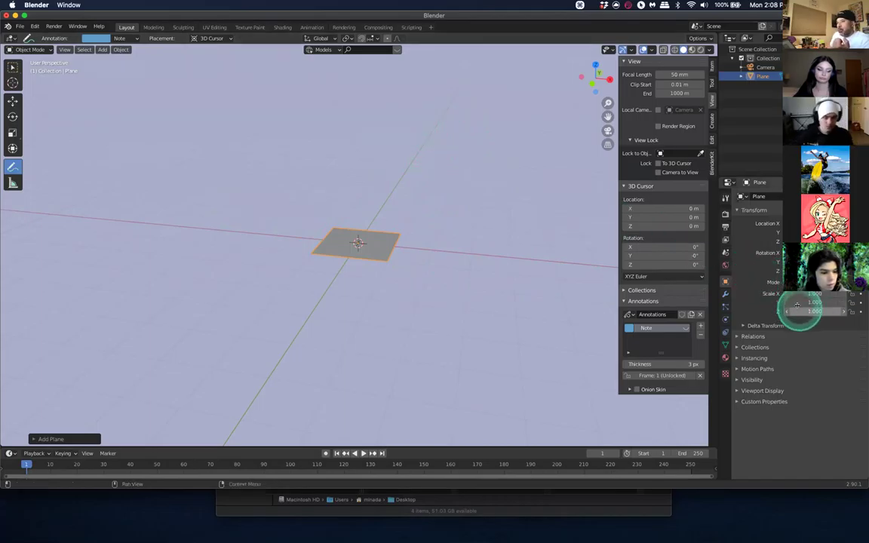
{"action": "key", "text": "r"}
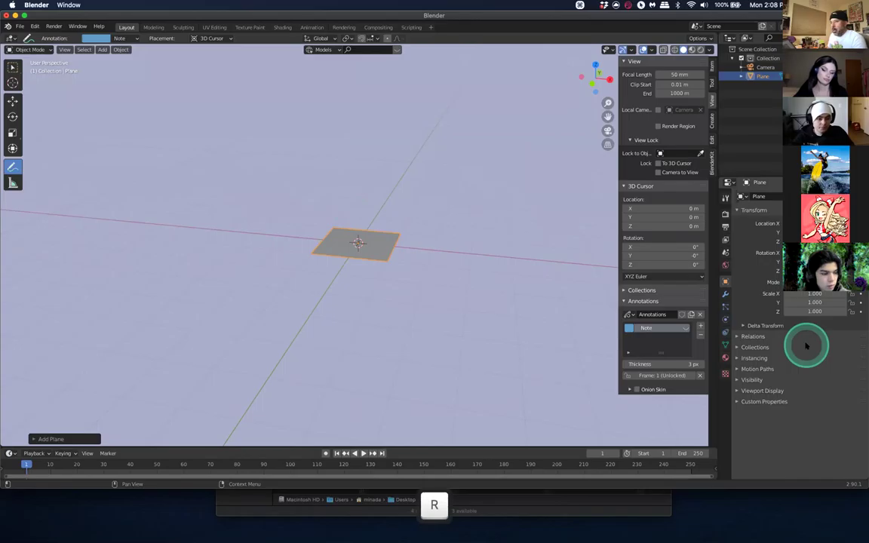
{"action": "key", "text": "0"}
{"action": "left_click", "coordinate": [836, 341]}
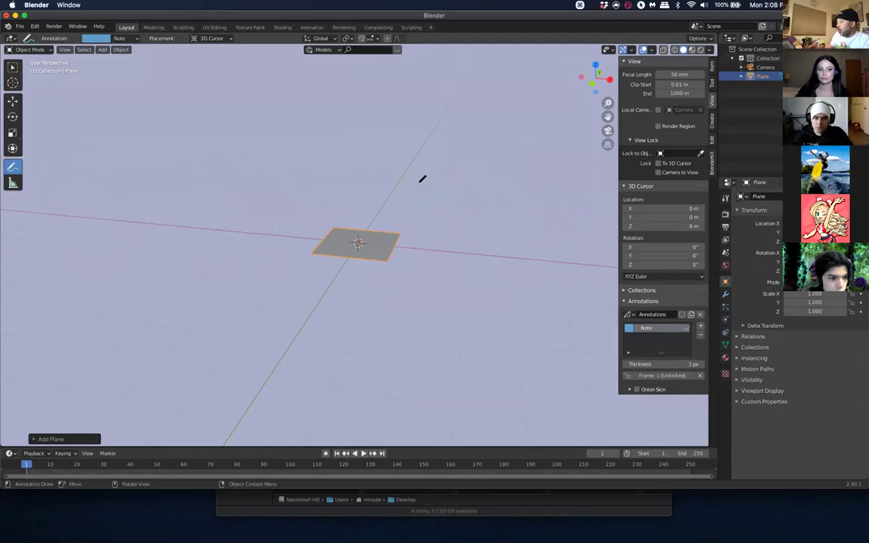
Rotate the plane 90° about the global X axis so it stands upright
{"action": "type", "text": "rx"}
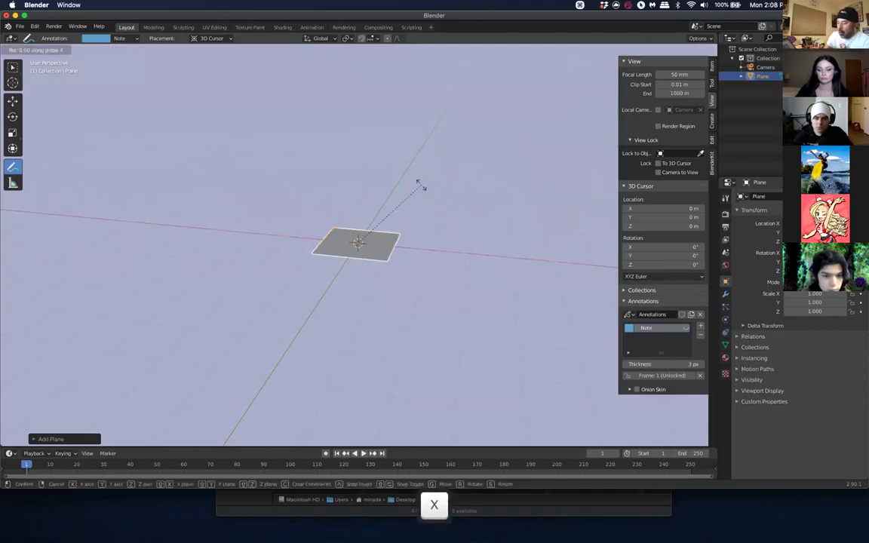
{"action": "type", "text": "90"}
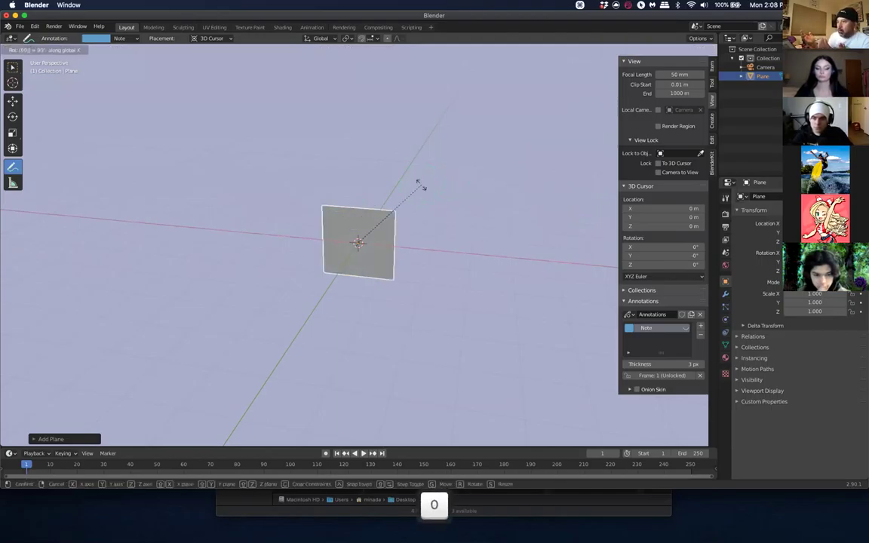
{"action": "key", "text": "Return"}
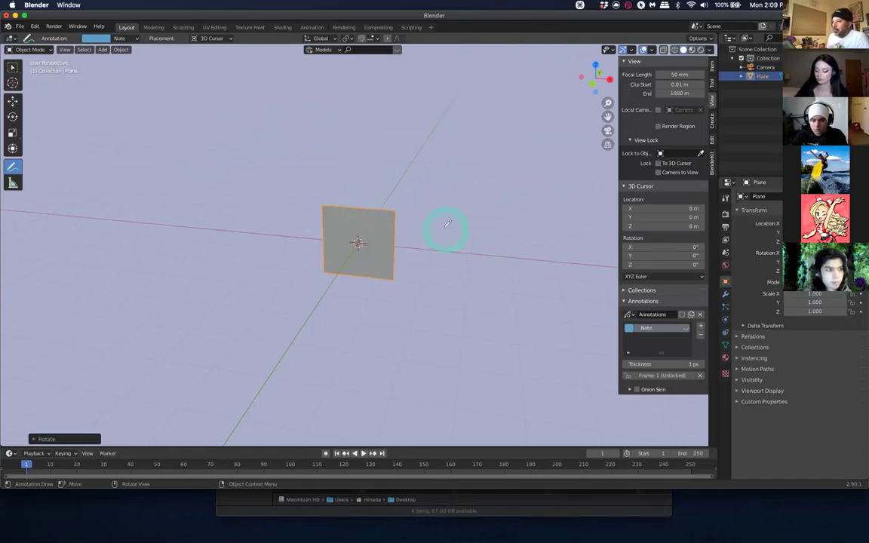
{"action": "scroll", "coordinate": [408, 187], "scroll_direction": "down", "scroll_amount": 2}
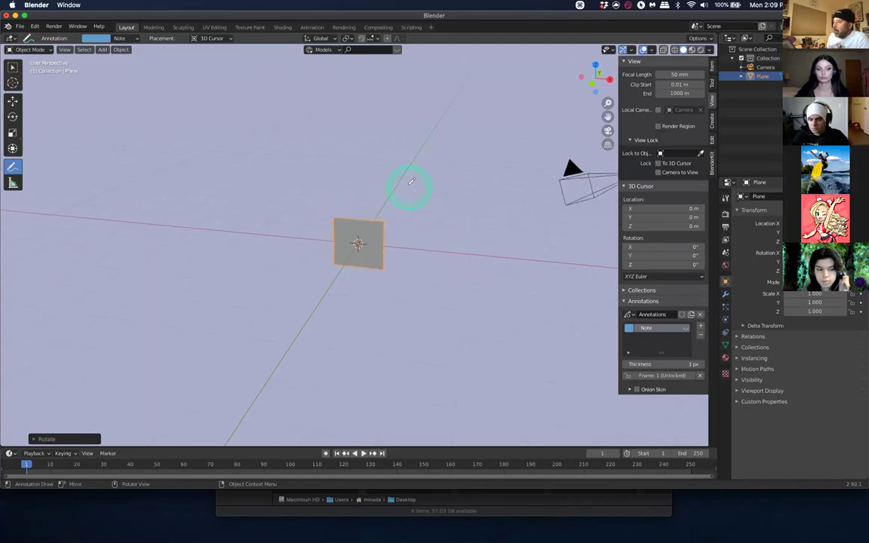
{"action": "scroll", "coordinate": [411, 181], "scroll_direction": "up", "scroll_amount": 3}
{"action": "mouse_move", "coordinate": [412, 181]}
{"action": "middle_mouse_down"}
{"action": "mouse_move", "coordinate": [403, 188]}
{"action": "mouse_move", "coordinate": [458, 149]}
{"action": "mouse_move", "coordinate": [337, 174]}
{"action": "mouse_move", "coordinate": [400, 172]}
{"action": "middle_mouse_up"}
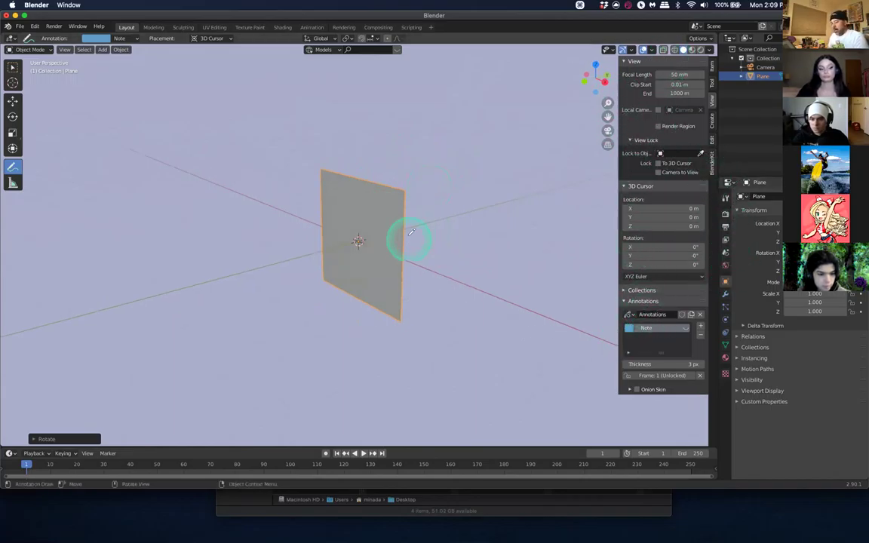
Hide the viewport sidebar and return to the Select Box tool
{"action": "key", "text": "n"}
{"action": "key", "text": "n"}
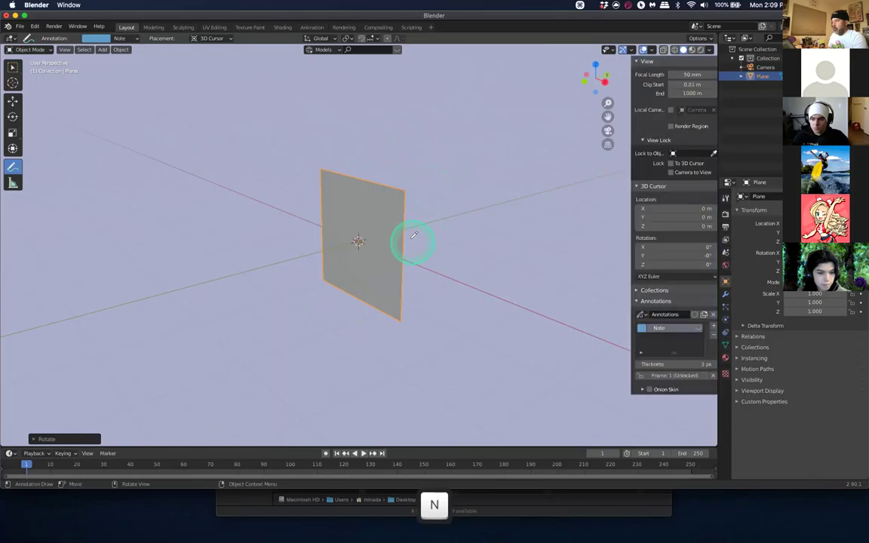
{"action": "key", "text": "n"}
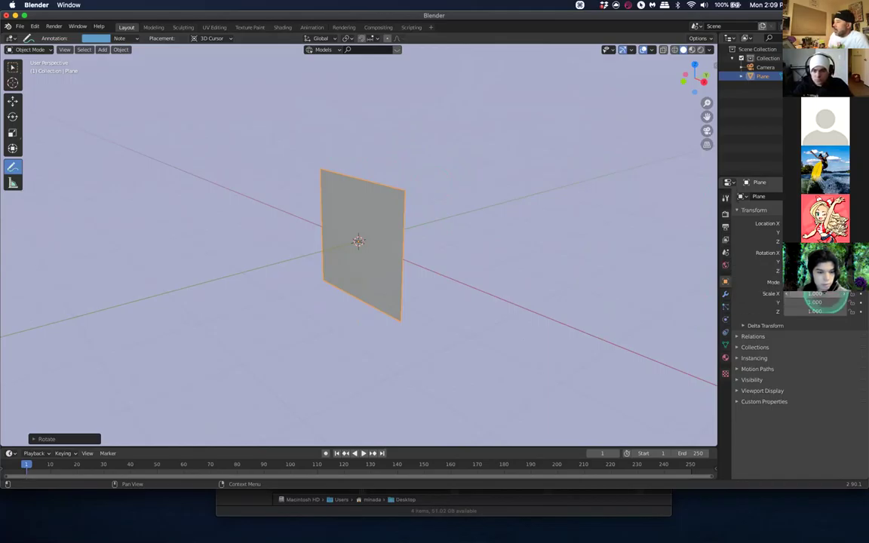
{"action": "left_click", "coordinate": [382, 223]}
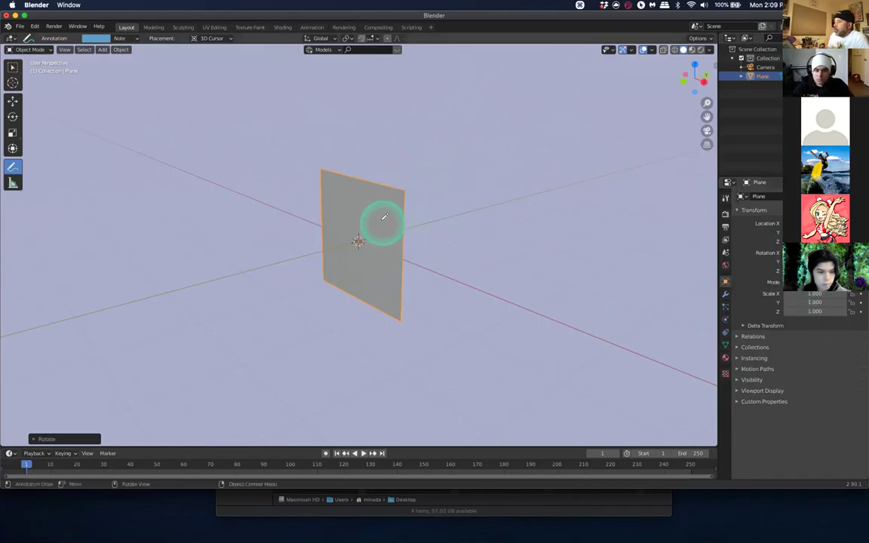
{"action": "left_click", "coordinate": [12, 68]}
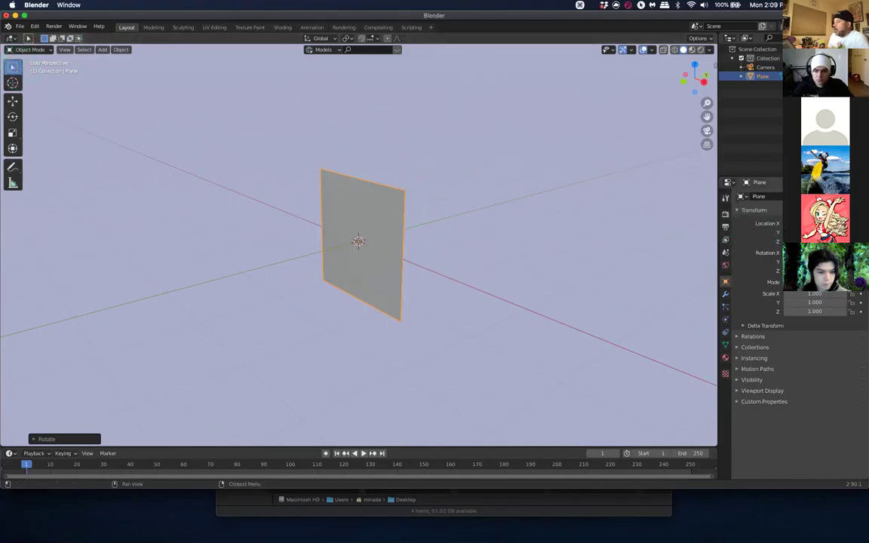
Lay the plane flat by setting its X rotation to 0°, and stand it up again at 90°
{"action": "left_click", "coordinate": [755, 253]}
{"action": "left_click", "coordinate": [382, 217]}
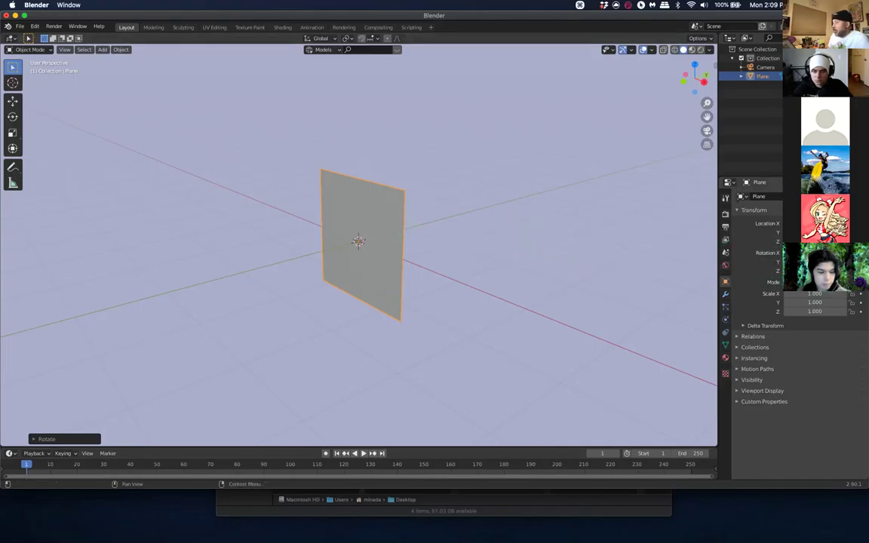
{"action": "key", "text": "Return"}
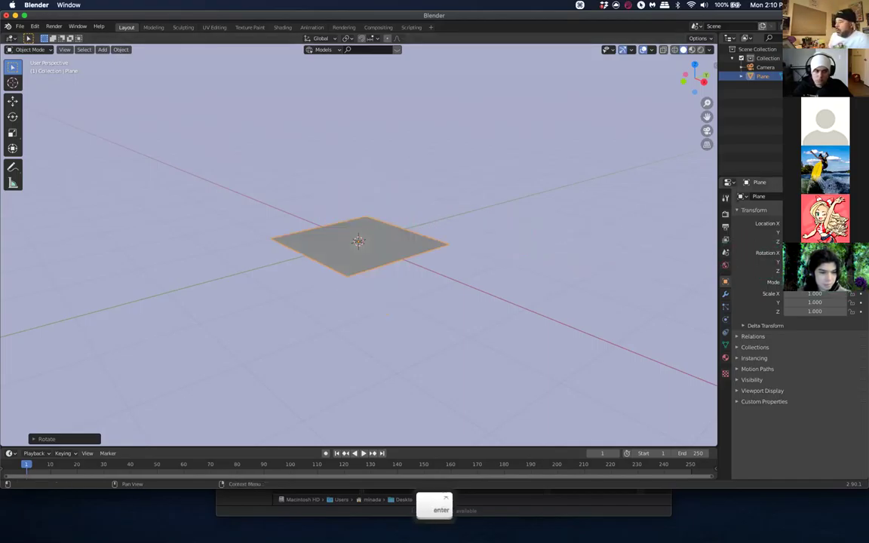
{"action": "key", "text": "0"}
{"action": "key", "text": "Return"}
{"action": "left_click", "coordinate": [764, 252]}
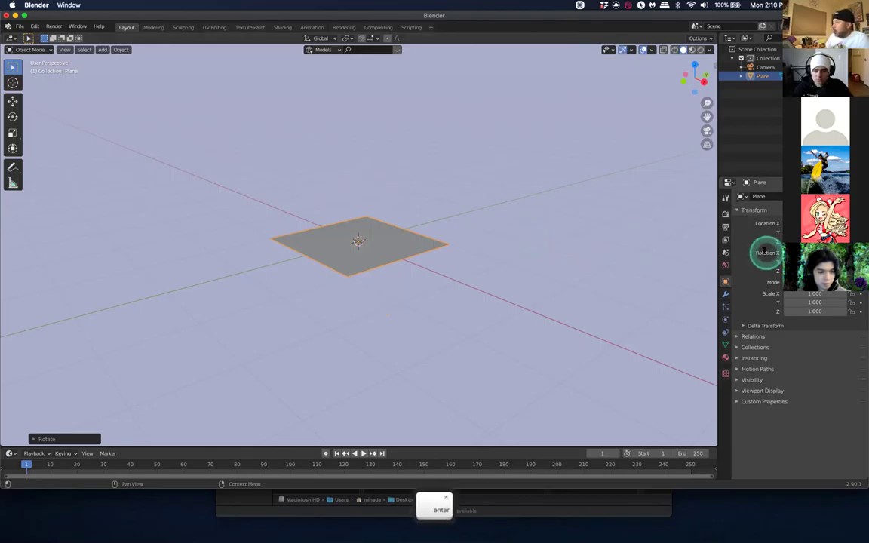
{"action": "type", "text": "0"}
{"action": "key", "text": "Return"}
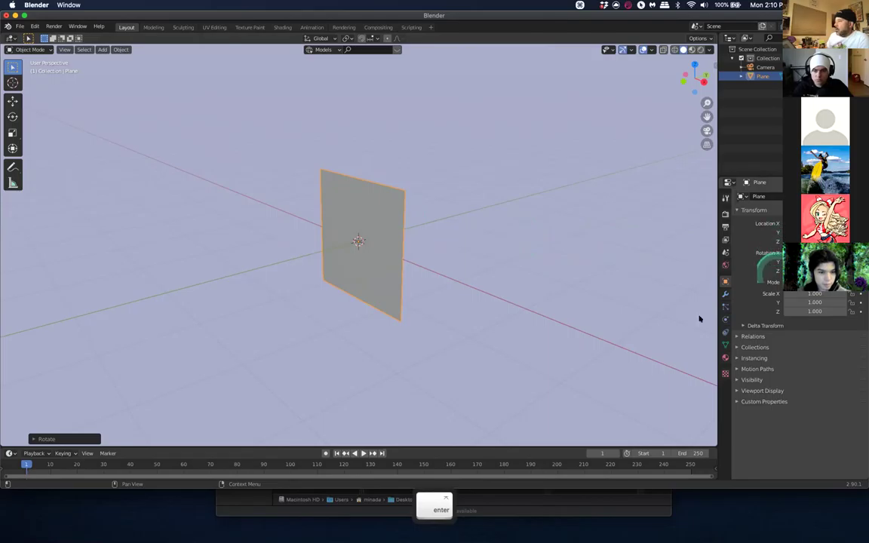
{"action": "left_click", "coordinate": [360, 185]}
{"action": "left_click", "coordinate": [344, 223]}
{"action": "left_click", "coordinate": [355, 207]}
{"action": "left_click", "coordinate": [350, 205]}
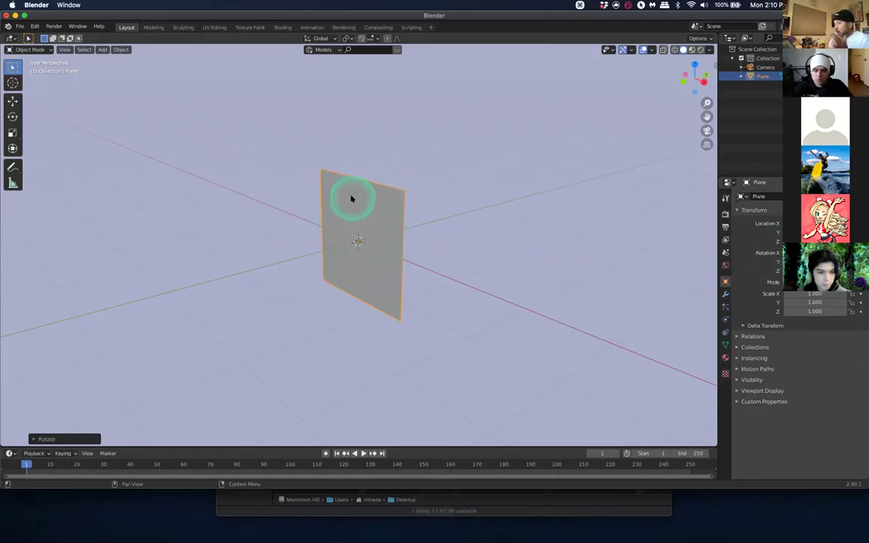
{"action": "left_click", "coordinate": [349, 197]}
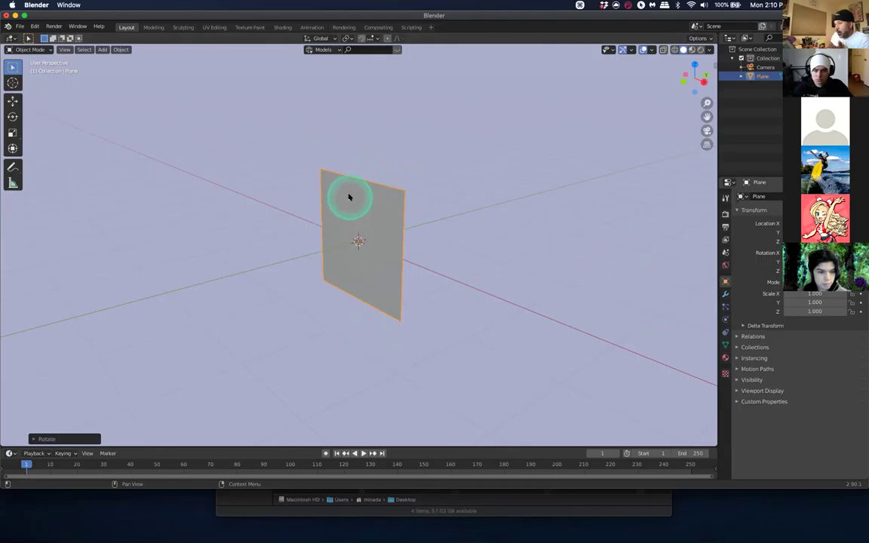
{"action": "left_click", "coordinate": [349, 197]}
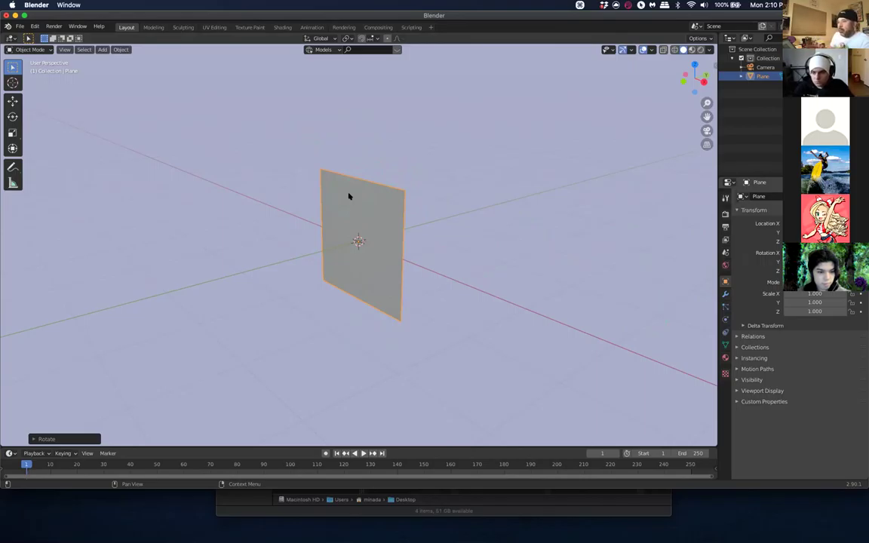
{"action": "left_click", "coordinate": [351, 200]}
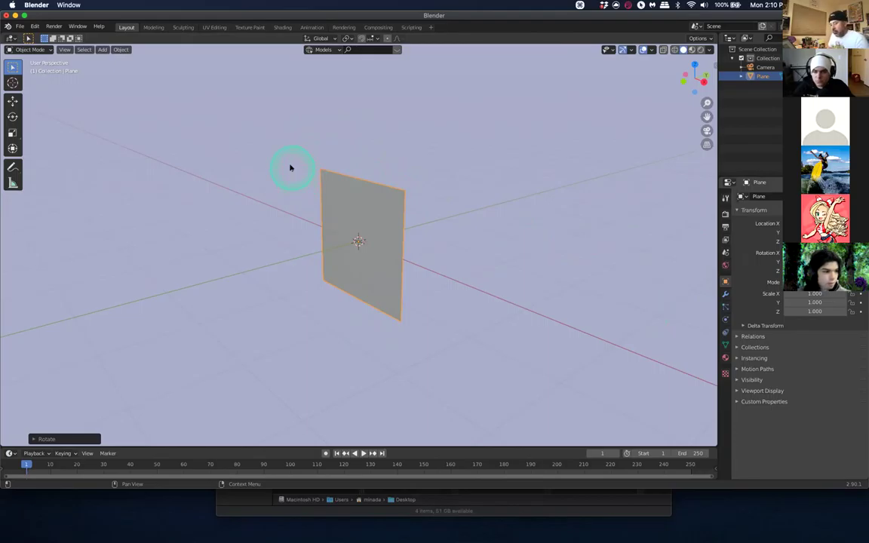
Apply the upright plane's rotation to its object data
{"action": "key", "text": "ctrl+a"}
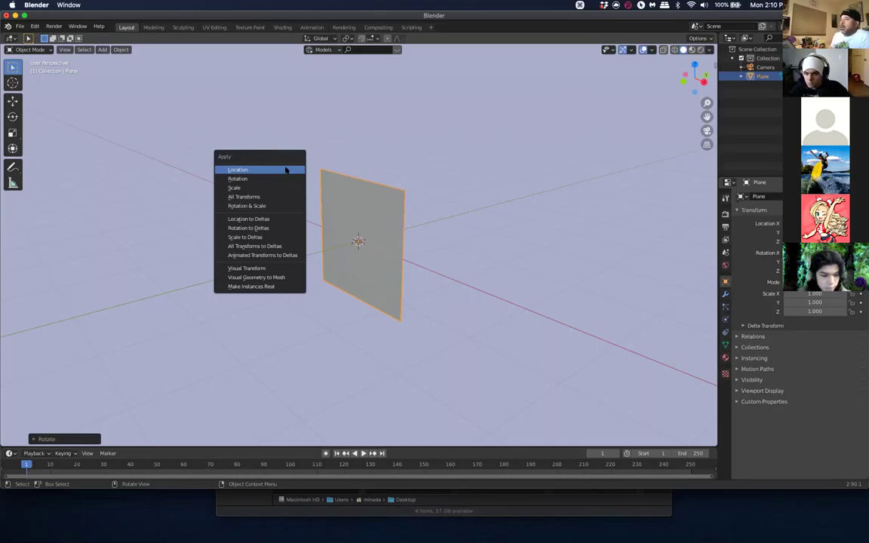
{"action": "left_click", "coordinate": [280, 178]}
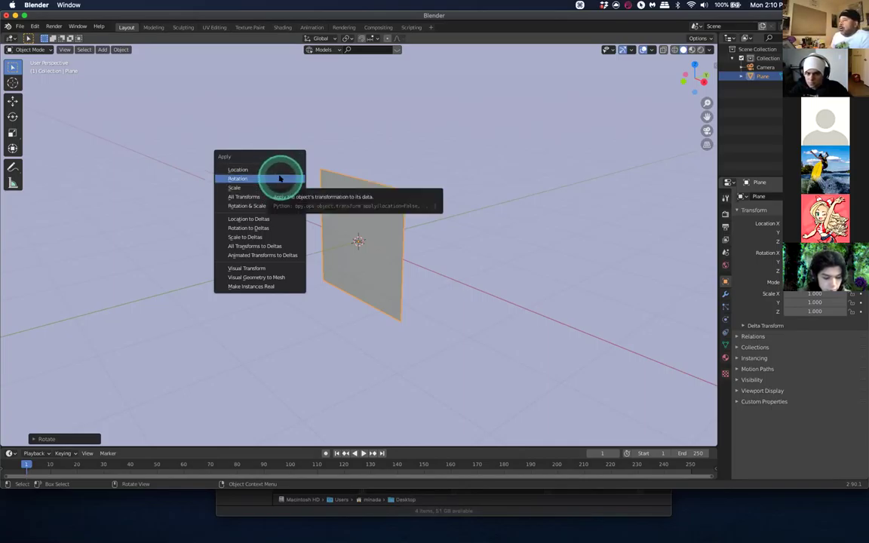
{"action": "left_click", "coordinate": [279, 203]}
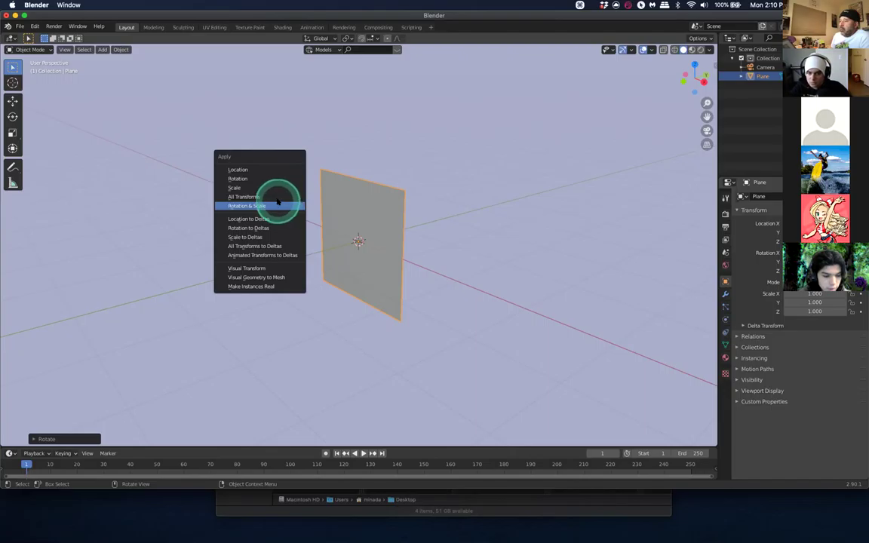
{"action": "left_click", "coordinate": [279, 203]}
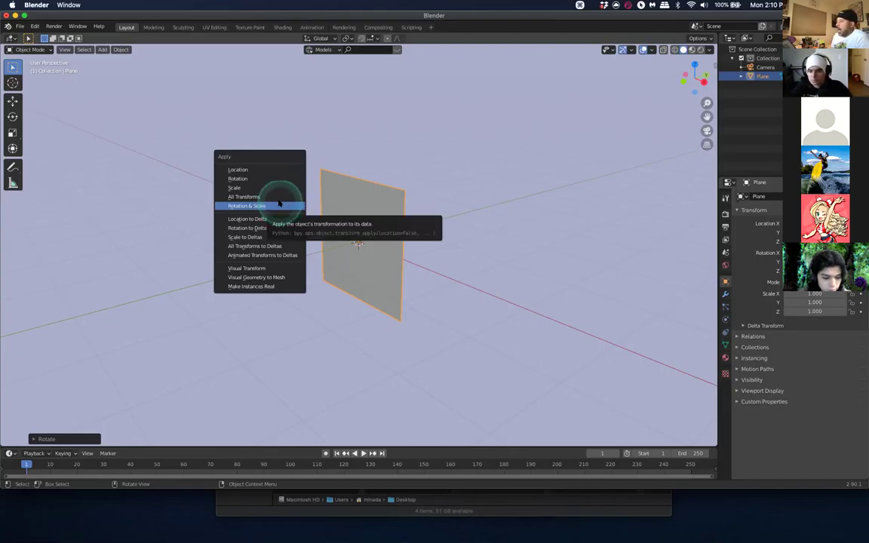
{"action": "left_click", "coordinate": [270, 178]}
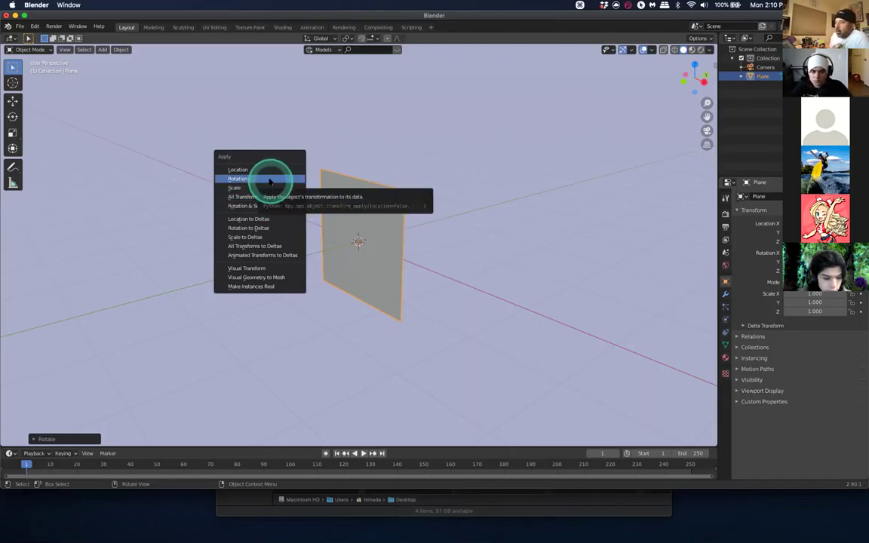
{"action": "left_click", "coordinate": [271, 180]}
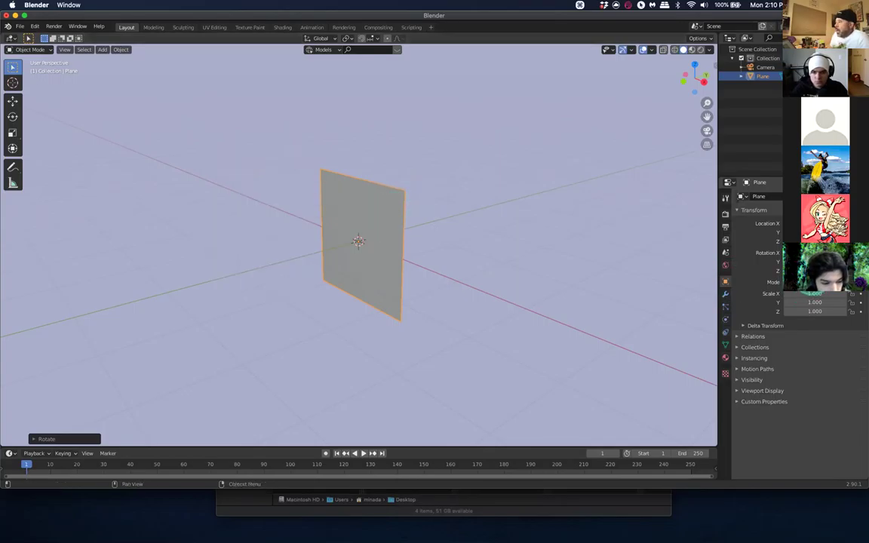
Apply the Rotation transform to the standing plane, and repeat the Apply operation on it
{"action": "left_click", "coordinate": [359, 200]}
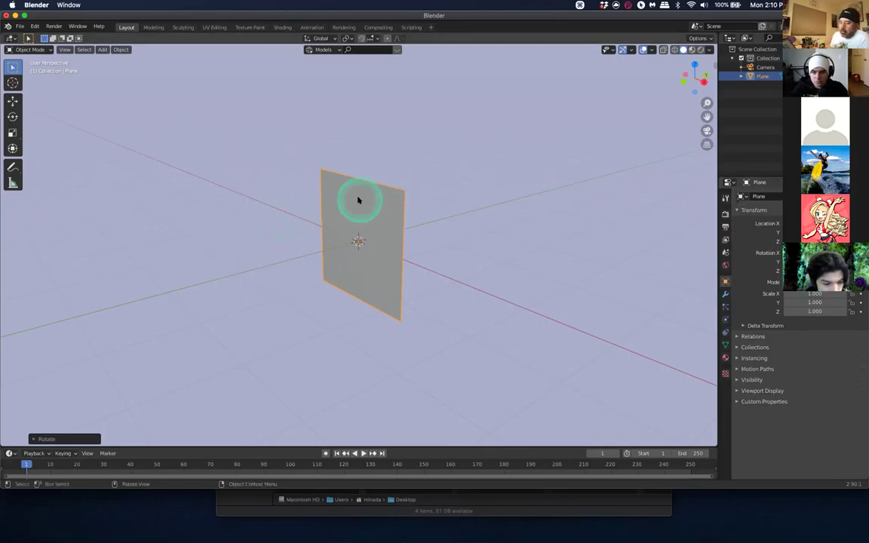
{"action": "key", "text": "ctrl+a"}
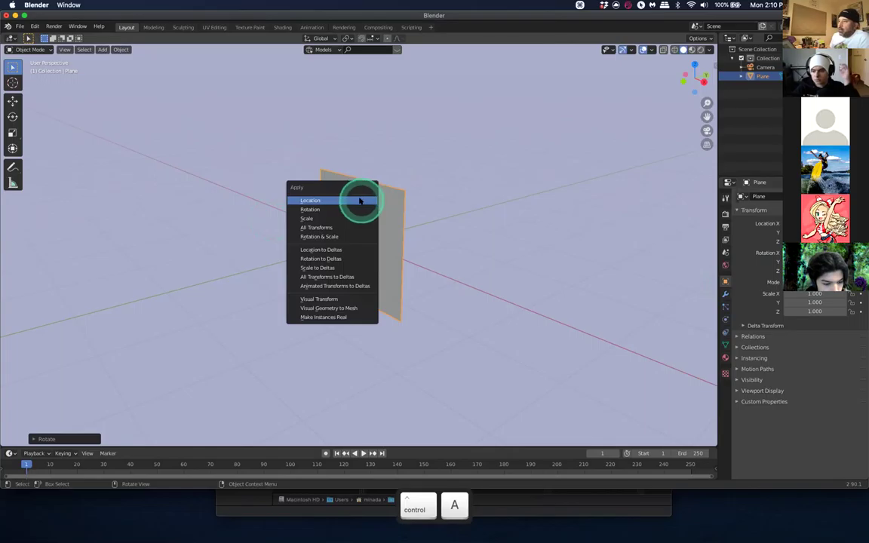
{"action": "left_click", "coordinate": [344, 211]}
{"action": "left_click", "coordinate": [762, 241]}
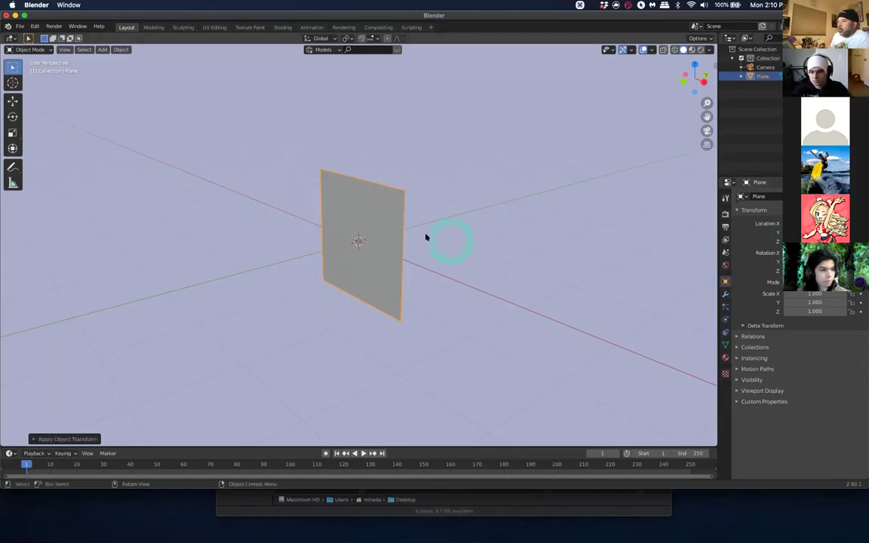
{"action": "middle_click_drag", "start_coordinate": [351, 198], "coordinate": [376, 198]}
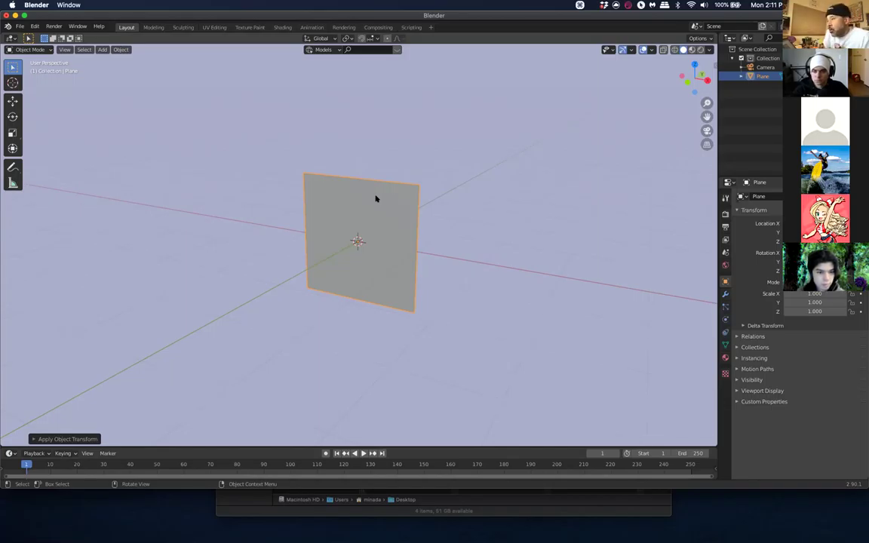
{"action": "key", "text": "ctrl+a"}
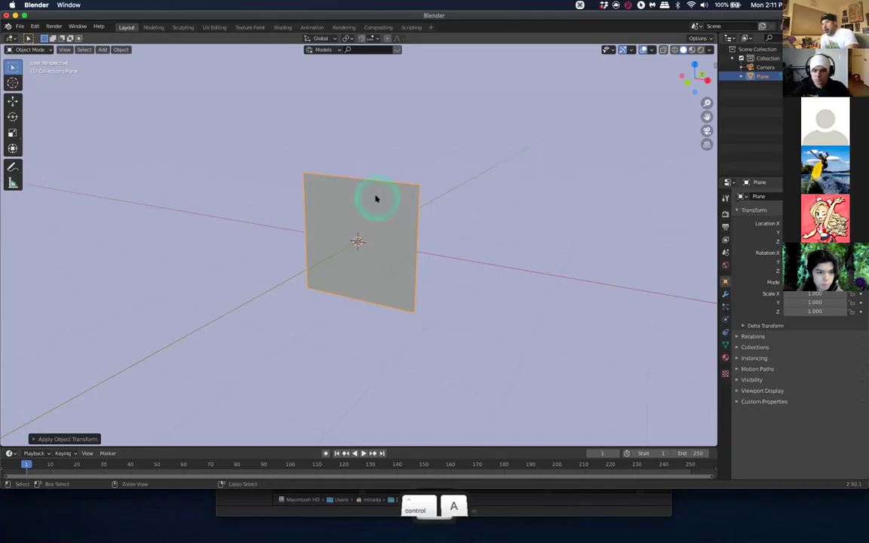
{"action": "left_click", "coordinate": [377, 199]}
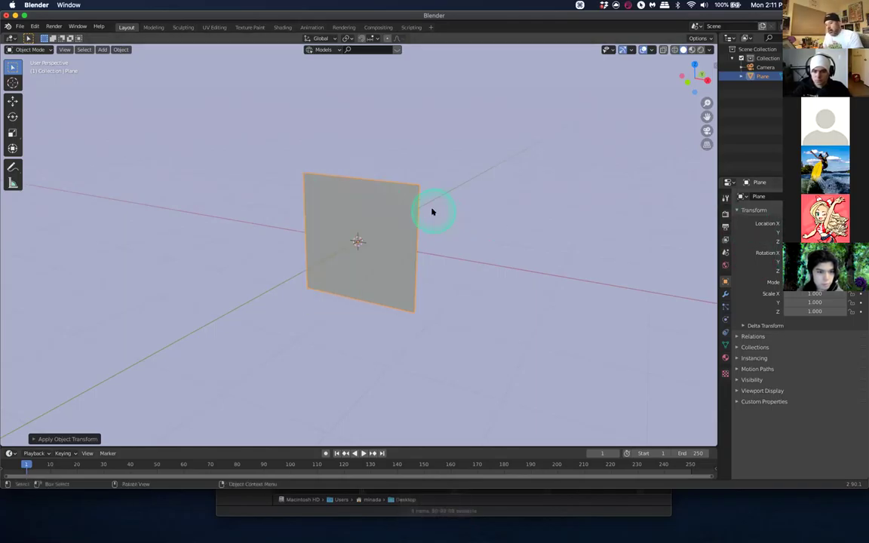
{"action": "key", "text": "ctrl+a"}
{"action": "left_click", "coordinate": [430, 221]}
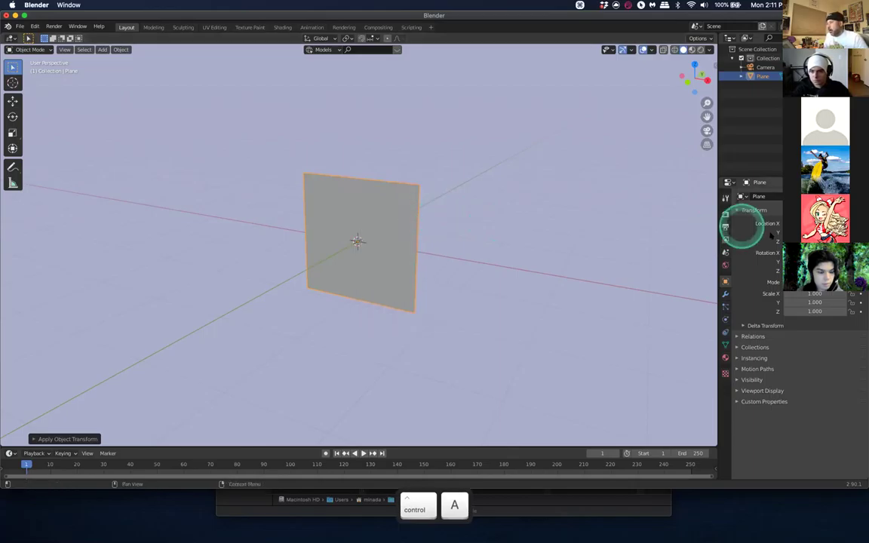
{"action": "middle_click_drag", "start_coordinate": [350, 173], "coordinate": [372, 165]}
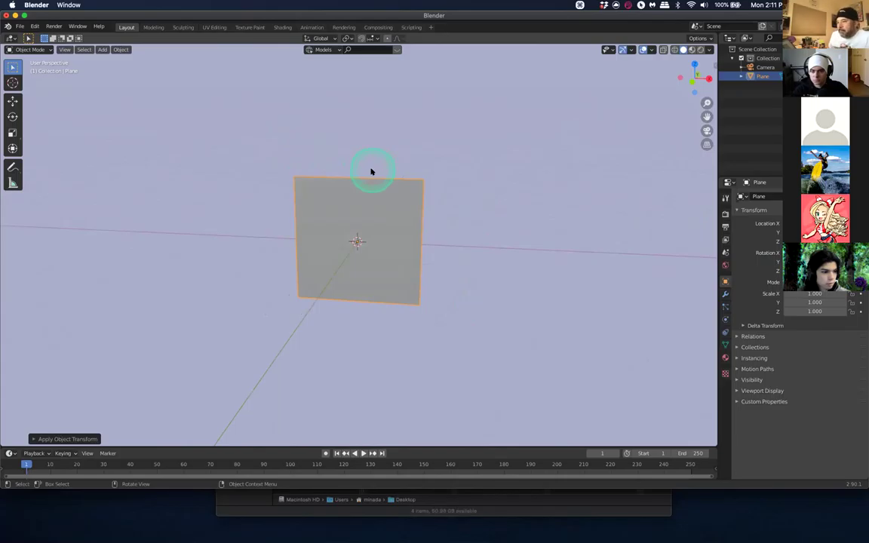
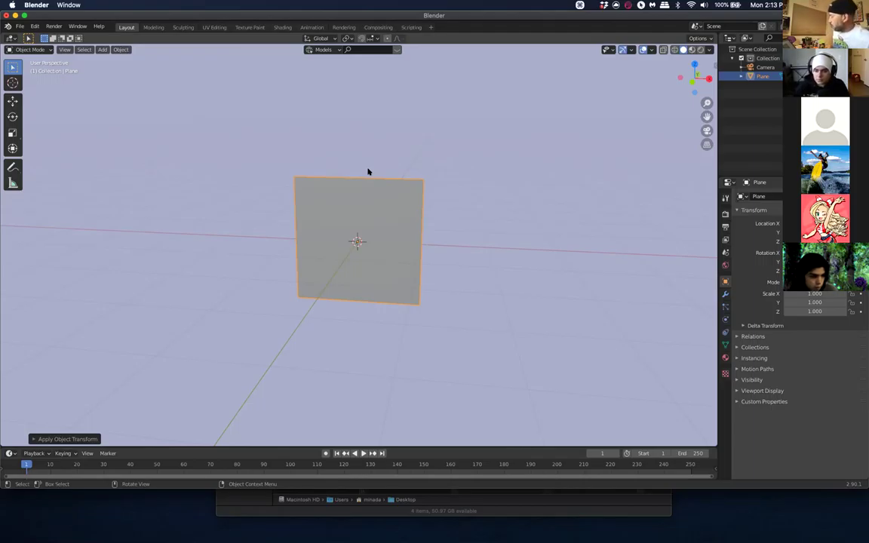
Enter Edit Mode on the upright plane to work on its mesh
{"action": "middle_click_drag", "start_coordinate": [368, 171], "coordinate": [384, 188]}
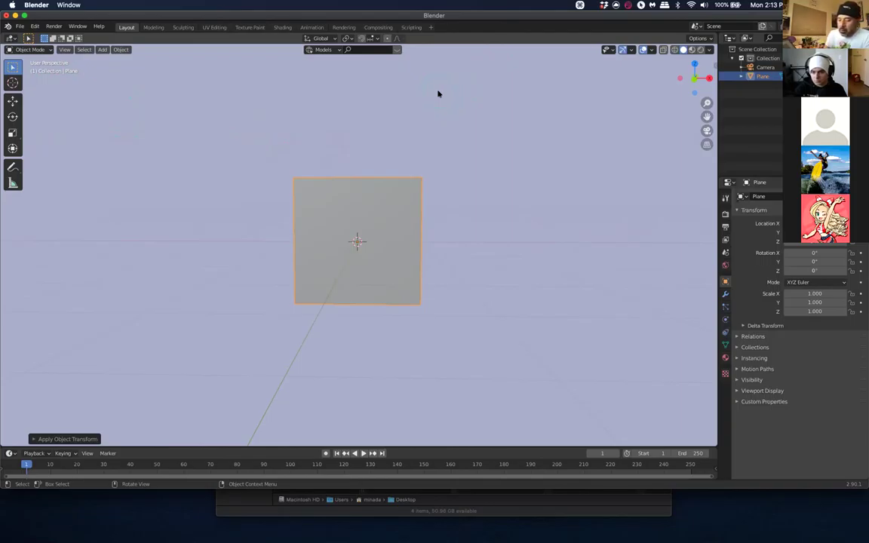
{"action": "left_click", "coordinate": [362, 111]}
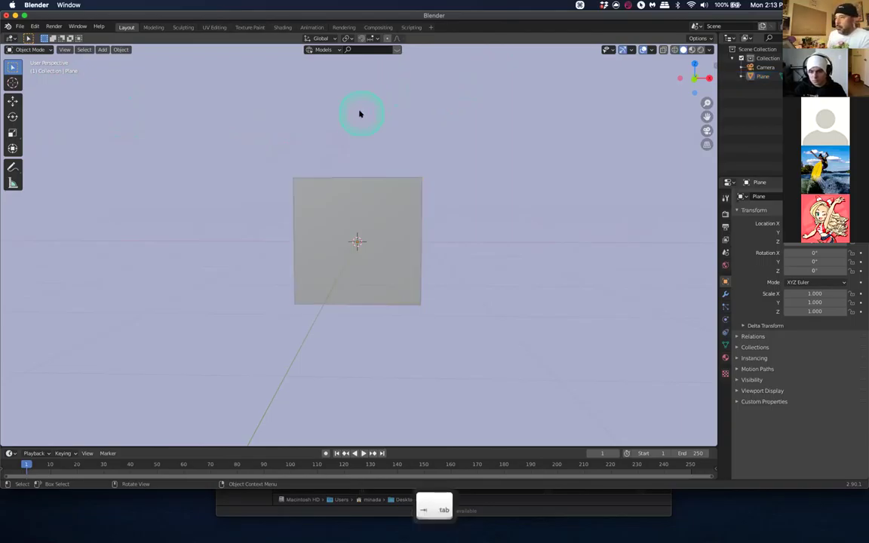
{"action": "key", "text": "Tab"}
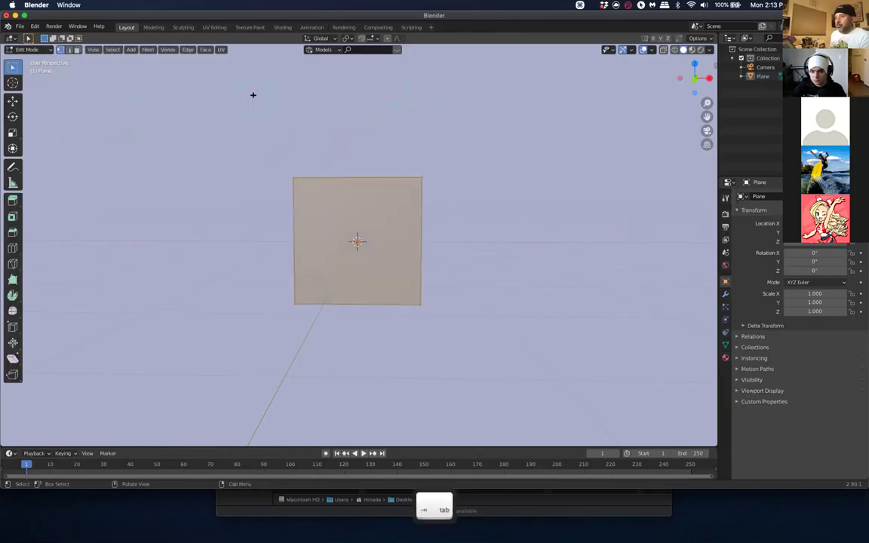
{"action": "left_click", "coordinate": [252, 95]}
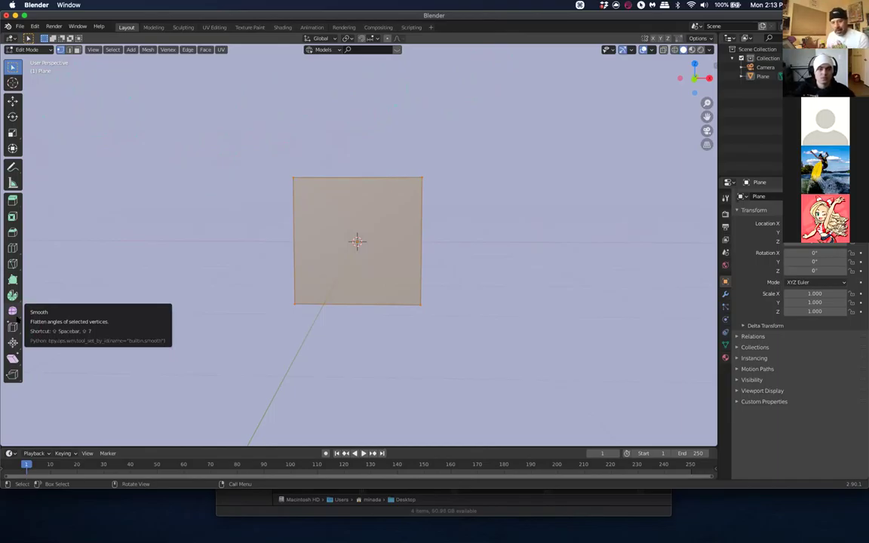
Toggle the plane between Object Mode and Edit Mode several times, ending in Edit Mode
{"action": "key", "text": "Tab"}
{"action": "key", "text": "Tab"}
{"action": "key", "text": "Tab"}
{"action": "key", "text": "Tab"}
{"action": "key", "text": "Tab"}
{"action": "key", "text": "Tab"}
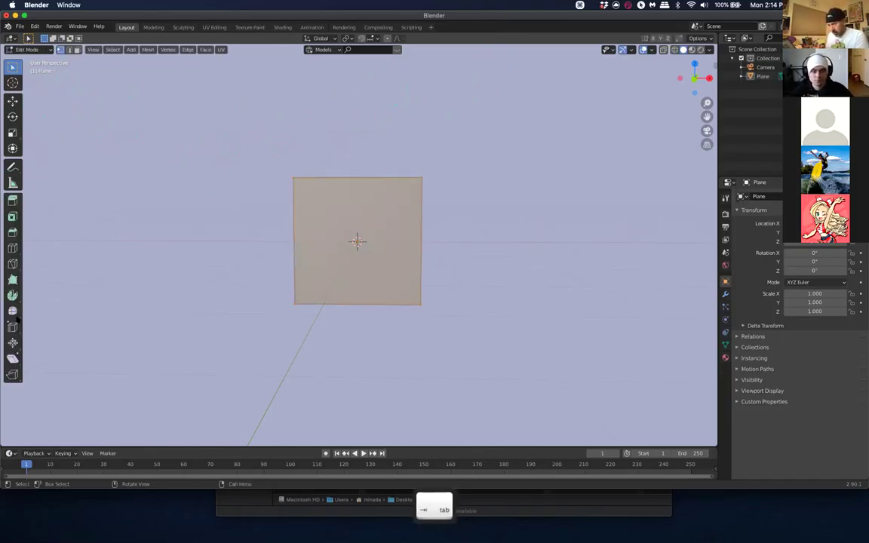
{"action": "key", "text": "Tab"}
{"action": "key", "text": "Tab"}
{"action": "mouse_move", "coordinate": [295, 275]}
{"action": "middle_mouse_down"}
{"action": "mouse_move", "coordinate": [254, 302]}
{"action": "mouse_move", "coordinate": [337, 266]}
{"action": "mouse_move", "coordinate": [283, 289]}
{"action": "mouse_move", "coordinate": [289, 301]}
{"action": "mouse_move", "coordinate": [310, 279]}
{"action": "middle_mouse_up"}
{"action": "key", "text": "Tab"}
{"action": "key", "text": "Tab"}
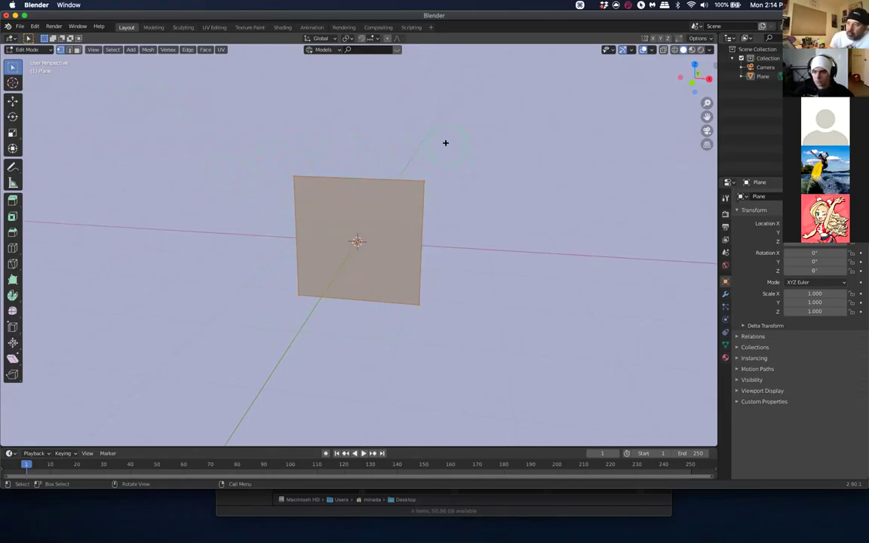
Alternate between deselecting and selecting all of the plane's geometry, ending with everything selected
{"action": "key", "text": "a"}
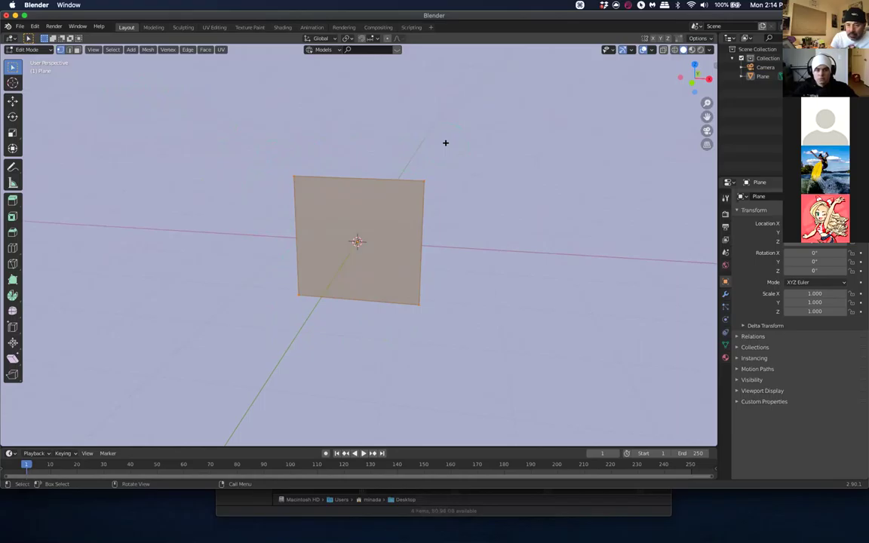
{"action": "key", "text": "a"}
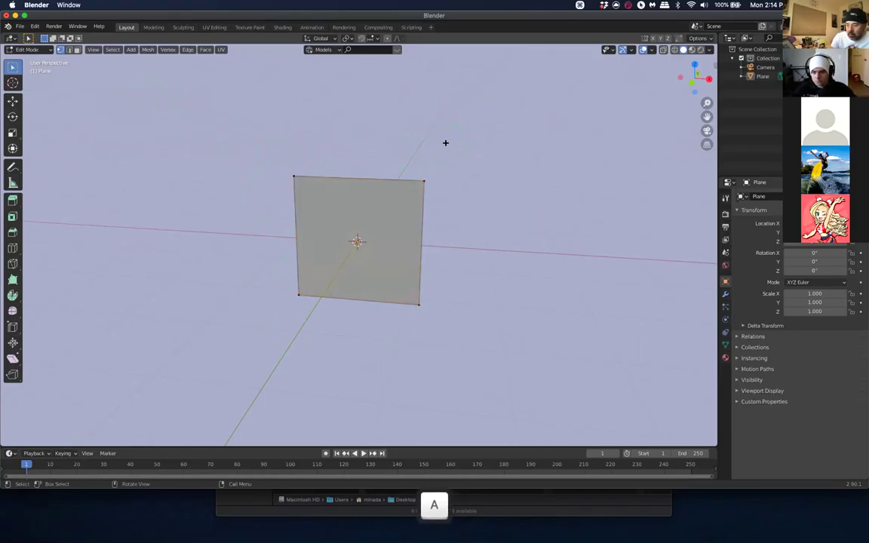
{"action": "key", "text": "a"}
{"action": "key", "text": "a"}
{"action": "key", "text": "a"}
{"action": "key", "text": "a"}
{"action": "key", "text": "a"}
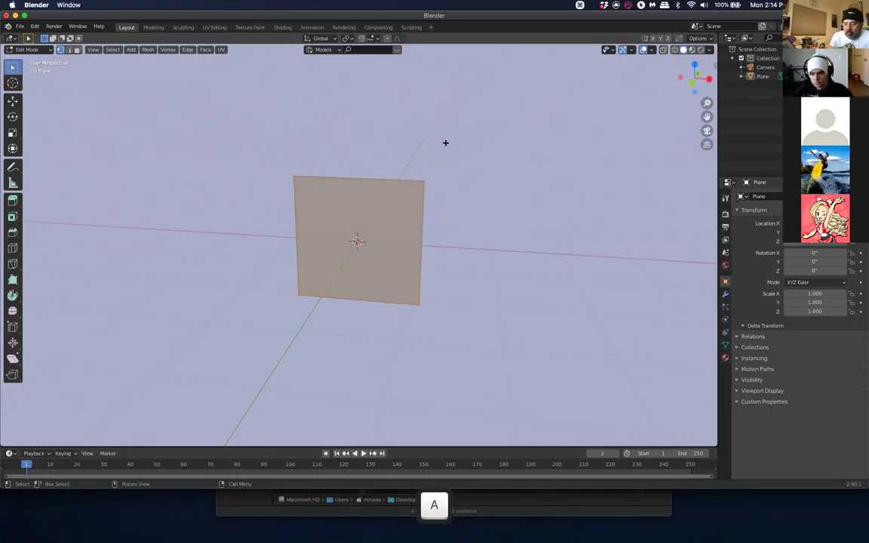
{"action": "key", "text": "a"}
{"action": "key", "text": "a"}
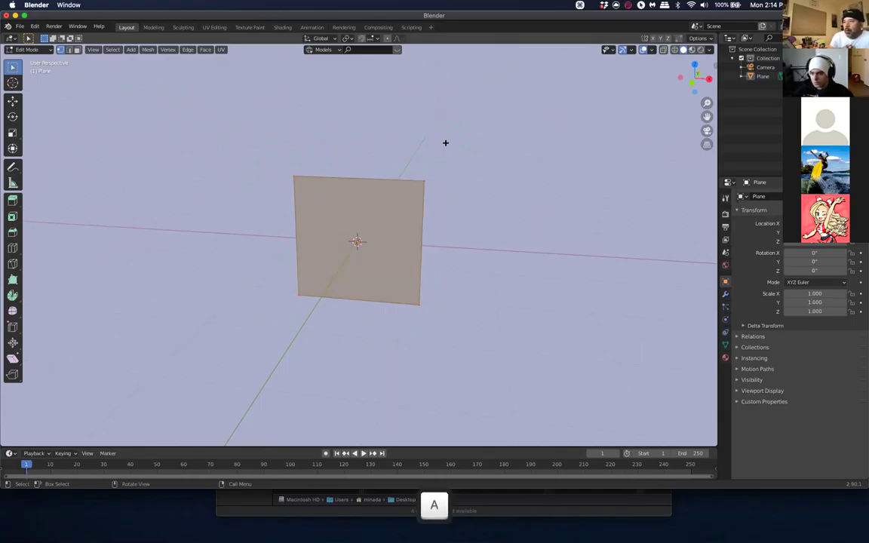
{"action": "key", "text": "a"}
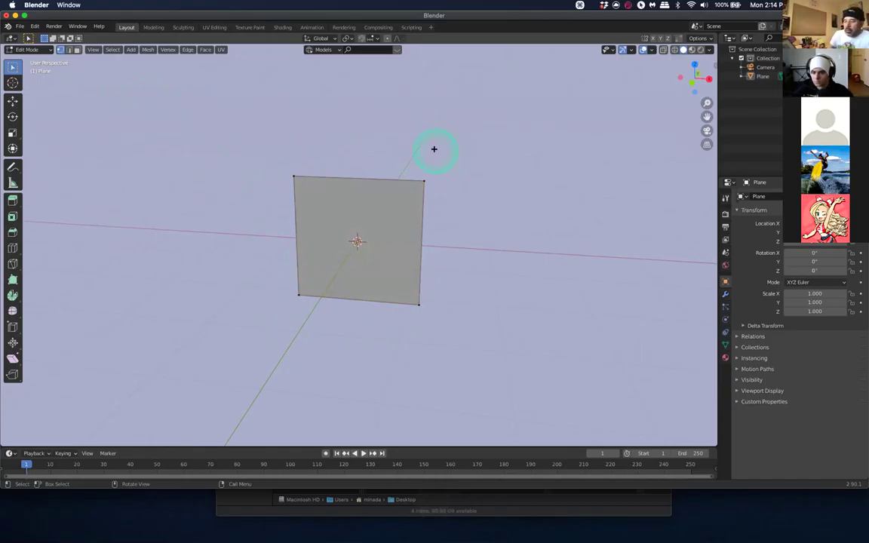
{"action": "key", "text": "a"}
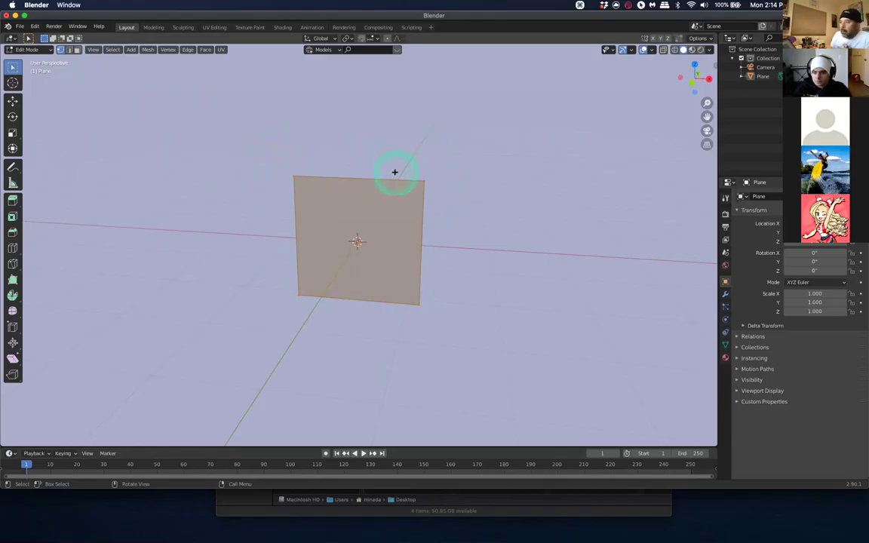
Try insetting the plane's face with a thickness of about 0.39, and undo the inset
{"action": "middle_click_drag", "start_coordinate": [363, 218], "coordinate": [378, 203]}
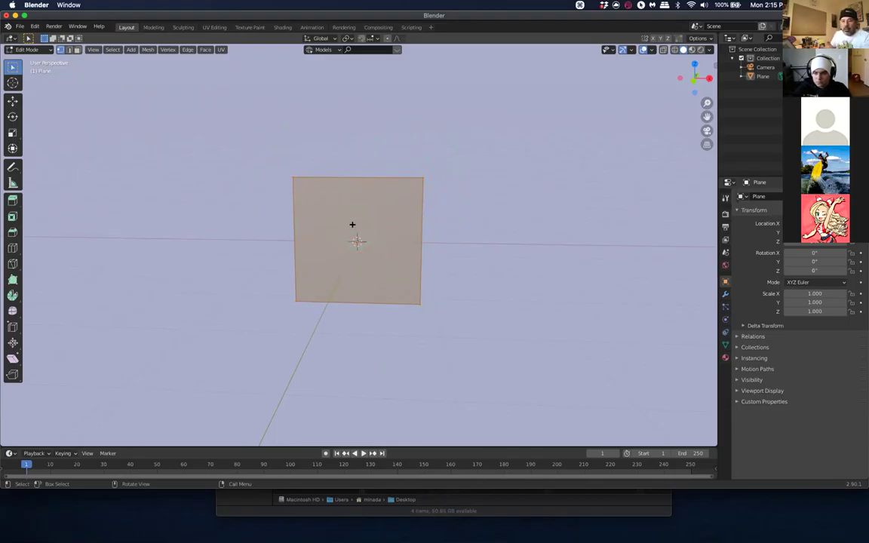
{"action": "key", "text": "i"}
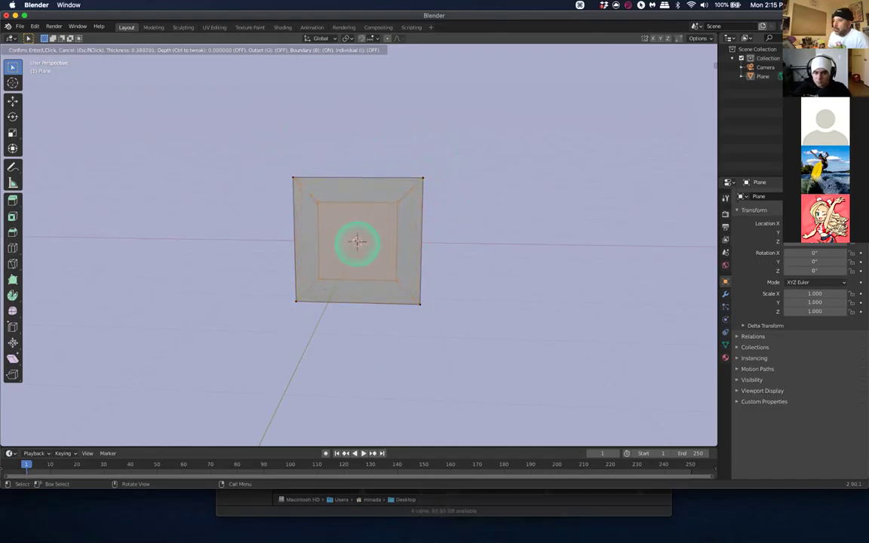
{"action": "left_click", "coordinate": [357, 241]}
{"action": "middle_click_drag", "start_coordinate": [452, 247], "coordinate": [409, 260]}
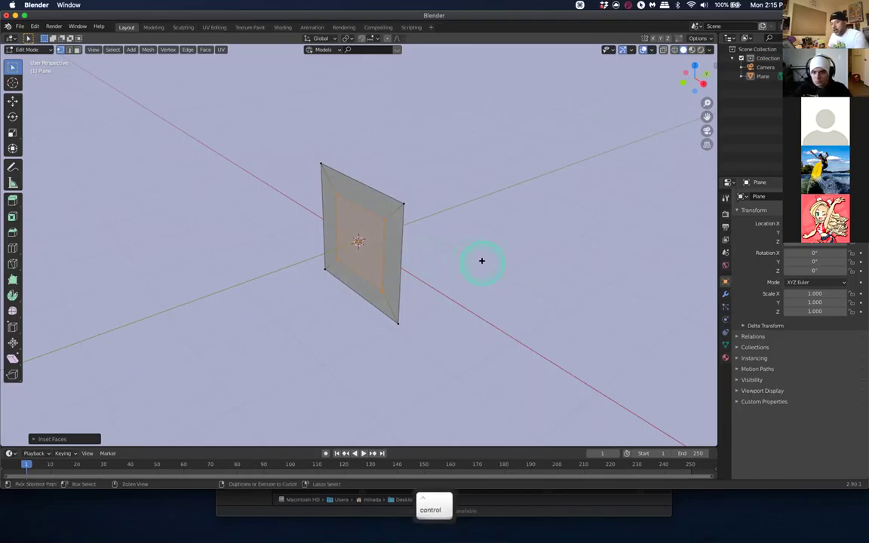
{"action": "key", "text": "ctrl+z"}
{"action": "middle_click_drag", "start_coordinate": [482, 260], "coordinate": [506, 163]}
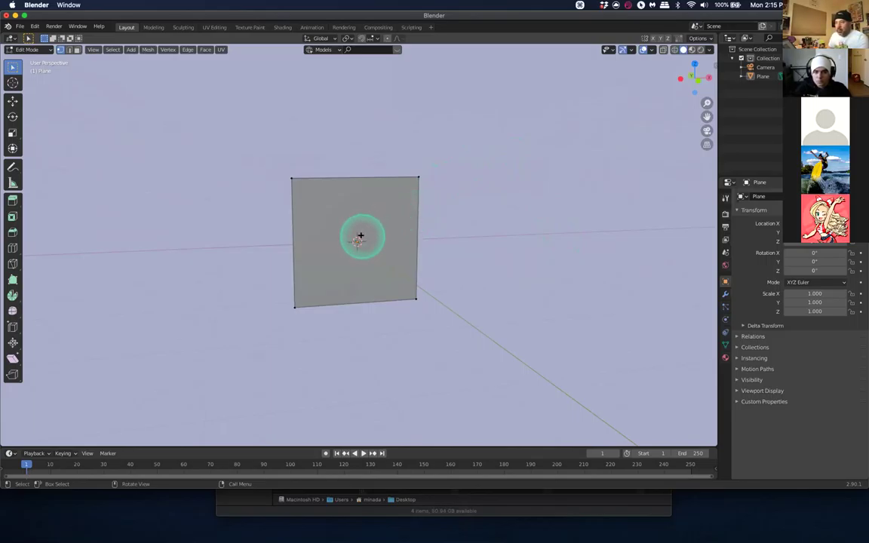
{"action": "key", "text": "a"}
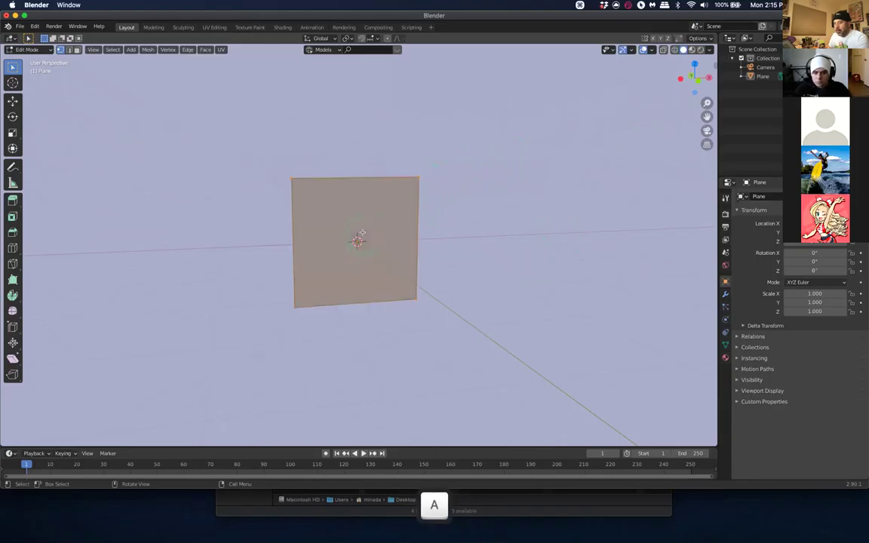
{"action": "key", "text": "i"}
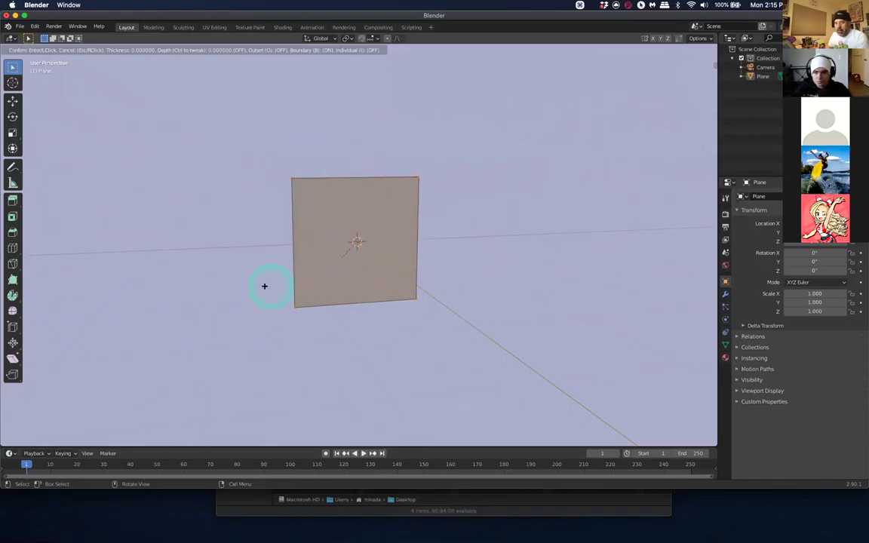
{"action": "key", "text": "Escape"}
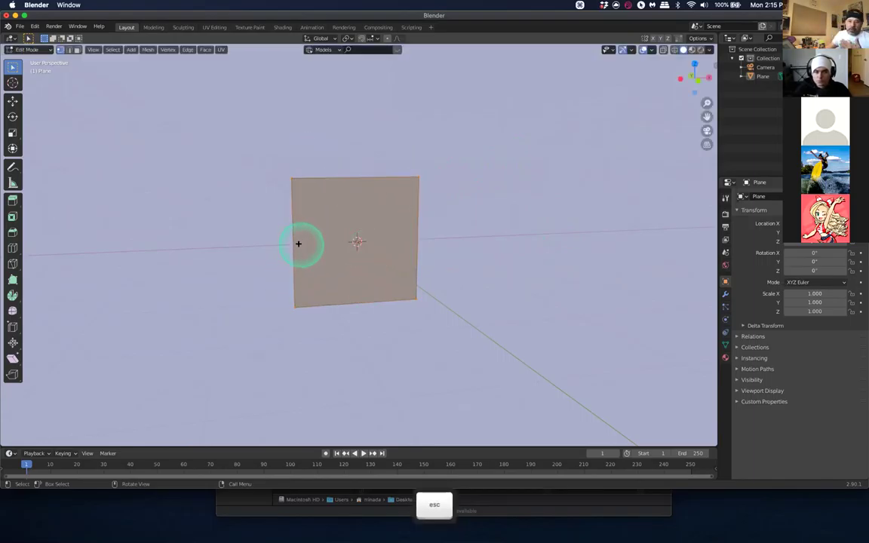
{"action": "key", "text": "super+z"}
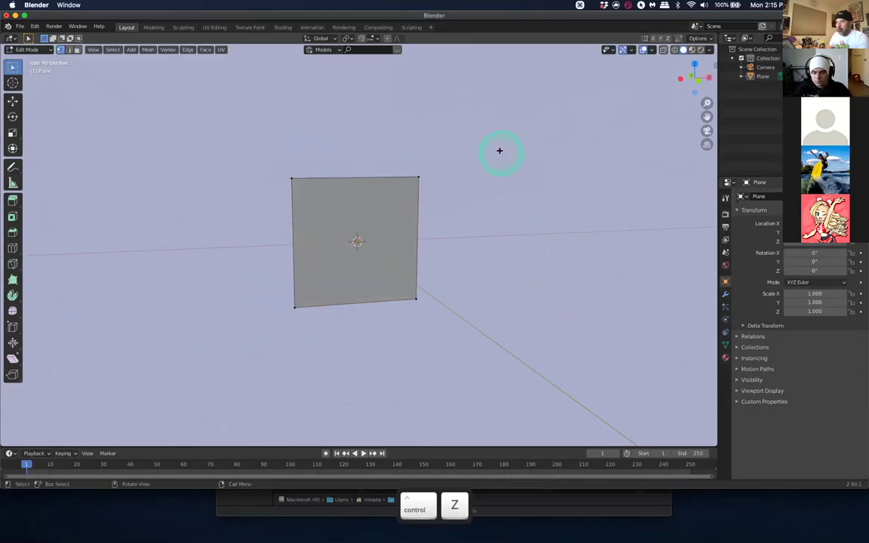
Select the whole plane and inset its face with a thickness of about 0.5
{"action": "key", "text": "a"}
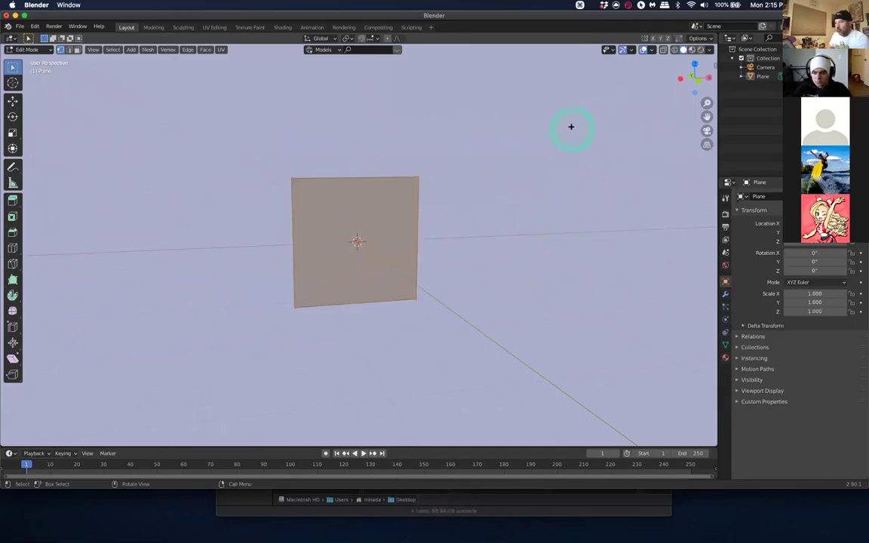
{"action": "key", "text": "a"}
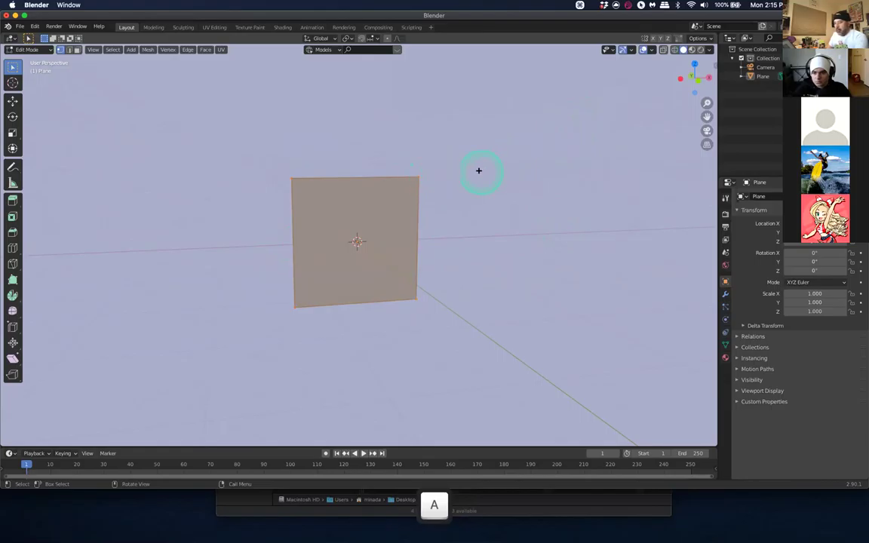
{"action": "key", "text": "i"}
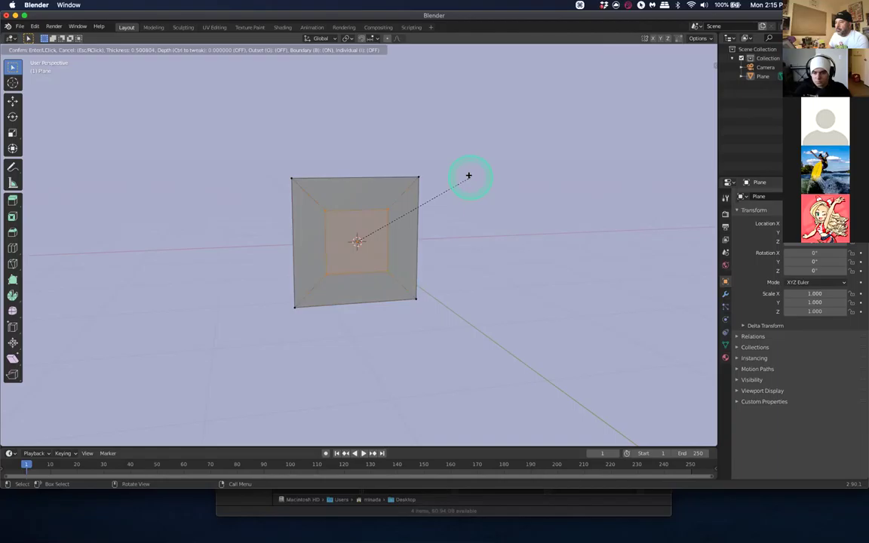
{"action": "left_click", "coordinate": [469, 176]}
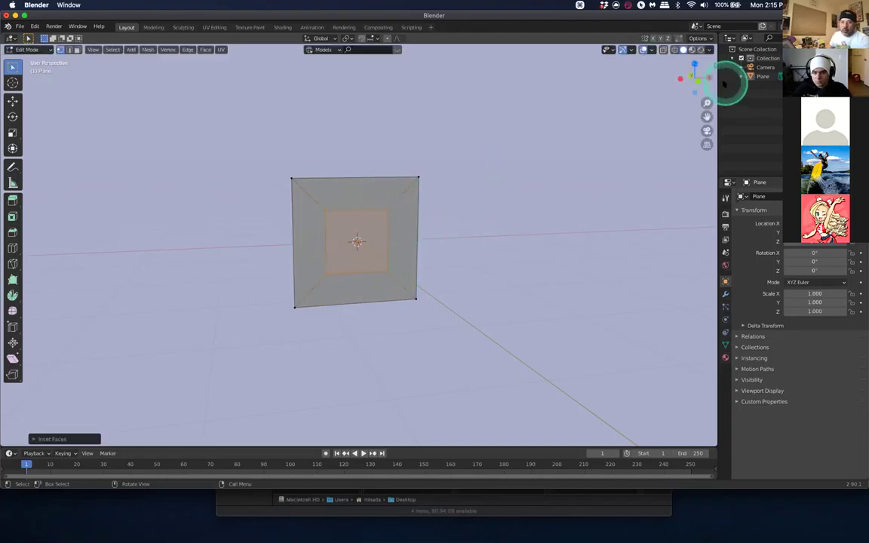
Try deleting only the inner face of the inset plane, and undo the deletion
{"action": "mouse_move", "coordinate": [502, 200]}
{"action": "middle_mouse_down"}
{"action": "mouse_move", "coordinate": [485, 195]}
{"action": "mouse_move", "coordinate": [472, 208]}
{"action": "mouse_move", "coordinate": [486, 200]}
{"action": "mouse_move", "coordinate": [468, 200]}
{"action": "mouse_move", "coordinate": [495, 201]}
{"action": "middle_mouse_up"}
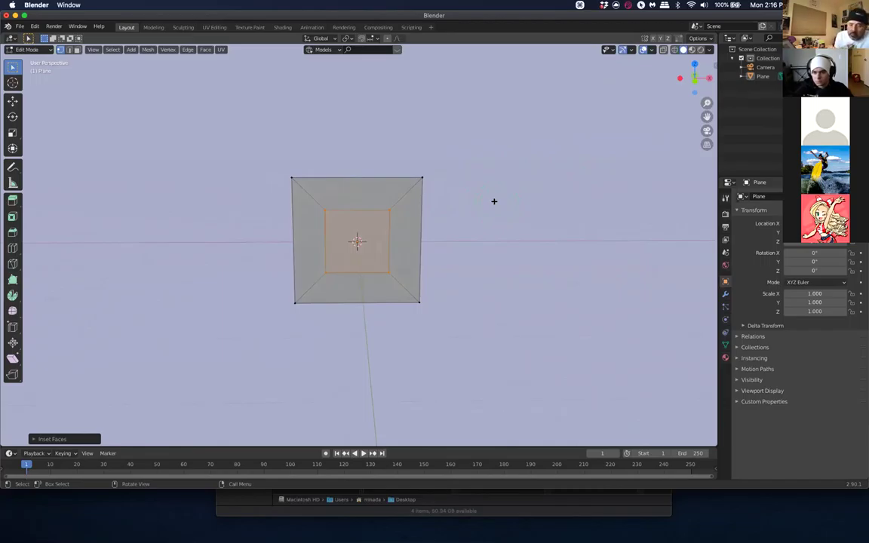
{"action": "key", "text": "x"}
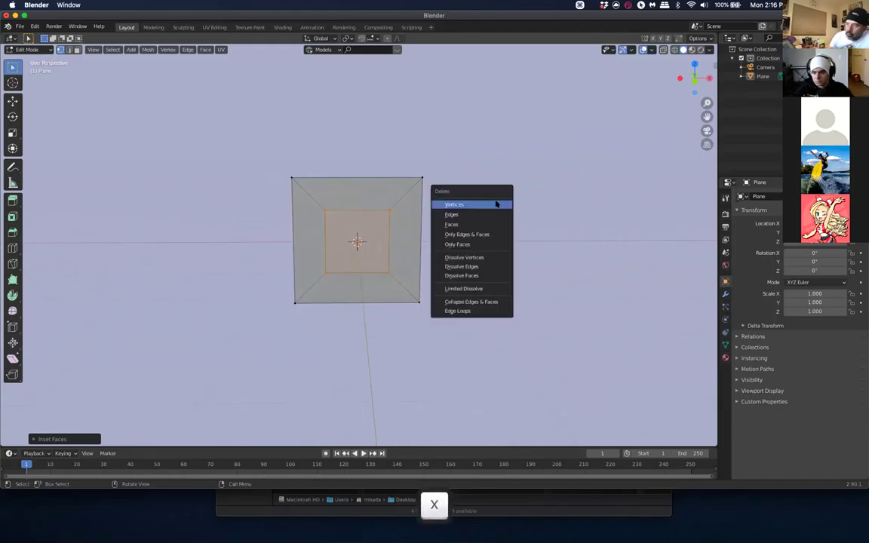
{"action": "left_click", "coordinate": [479, 287]}
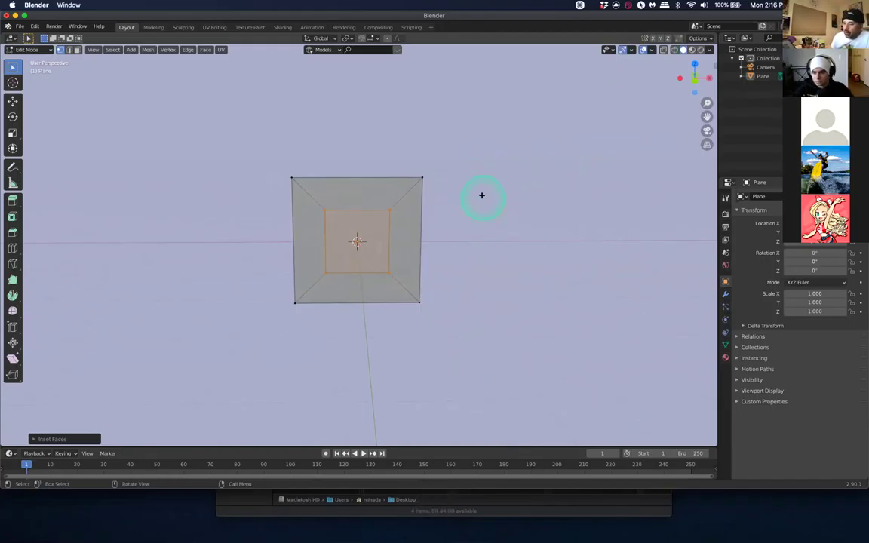
{"action": "key", "text": "x"}
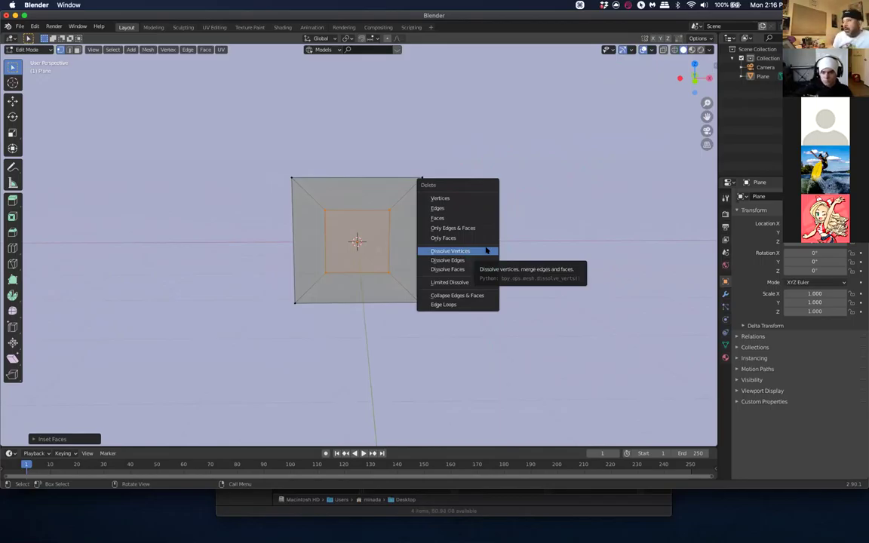
{"action": "left_click_drag", "start_coordinate": [487, 251], "coordinate": [465, 217]}
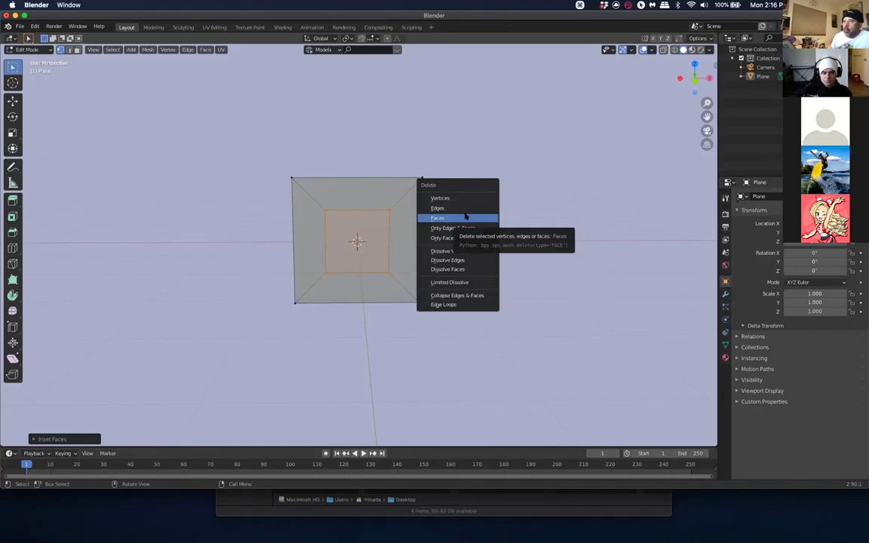
{"action": "left_click_drag", "start_coordinate": [411, 216], "coordinate": [362, 273]}
{"action": "key", "text": "x"}
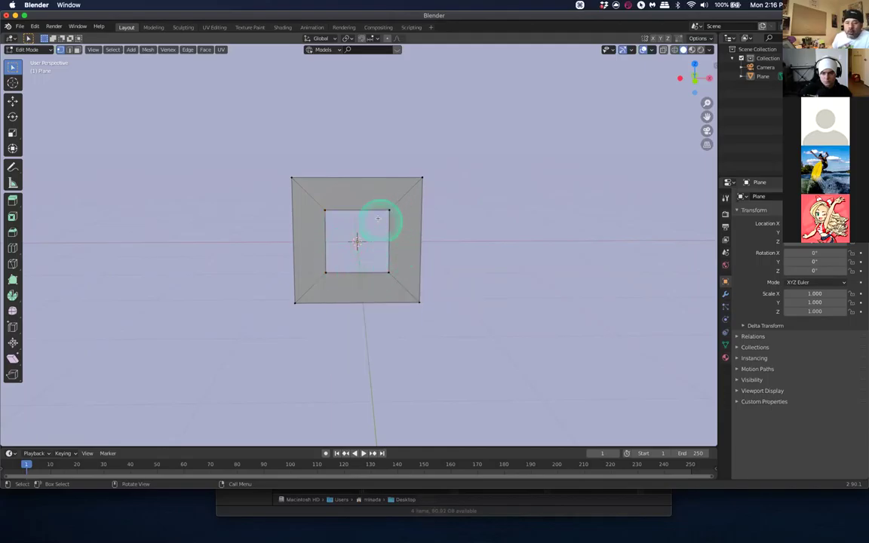
{"action": "mouse_move", "coordinate": [462, 242]}
{"action": "middle_mouse_down"}
{"action": "mouse_move", "coordinate": [384, 242]}
{"action": "mouse_move", "coordinate": [467, 238]}
{"action": "middle_mouse_up"}
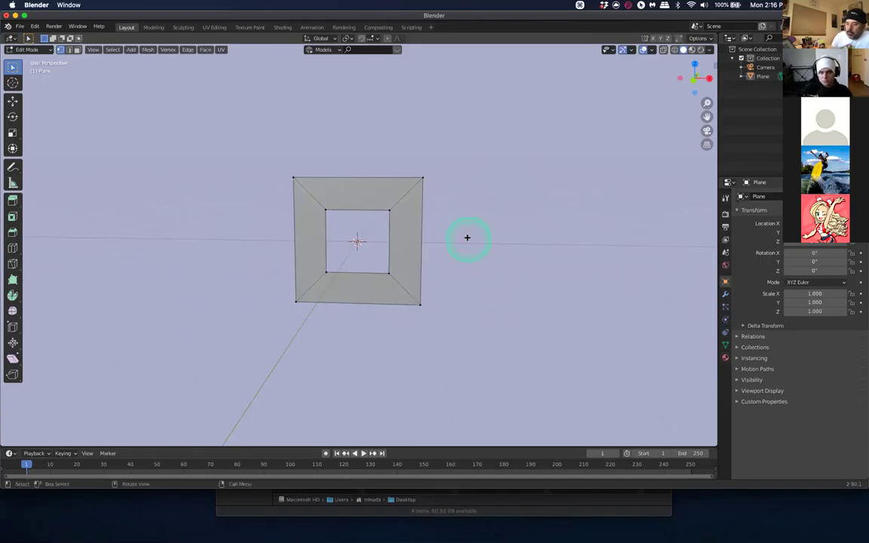
{"action": "key", "text": "ctrl+z"}
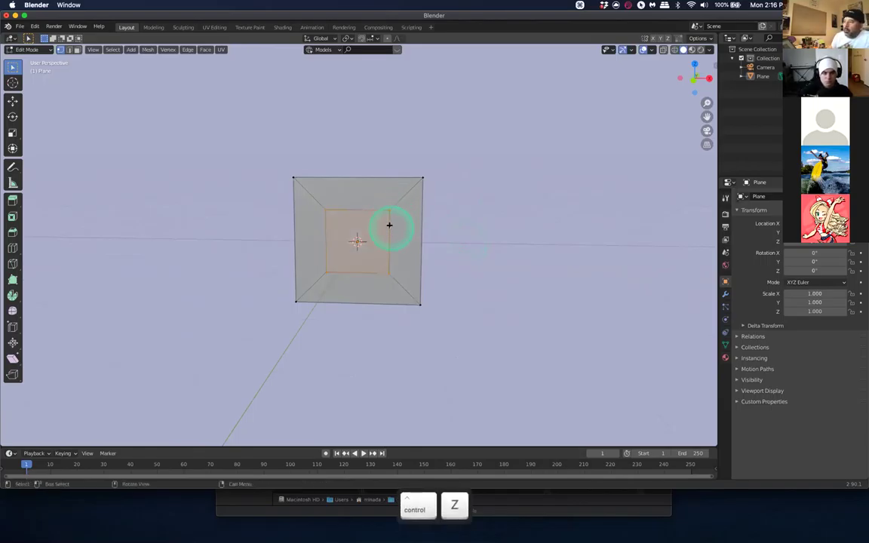
Try deleting the vertices of the plane's inner square, and undo the deletion
{"action": "key", "text": "x"}
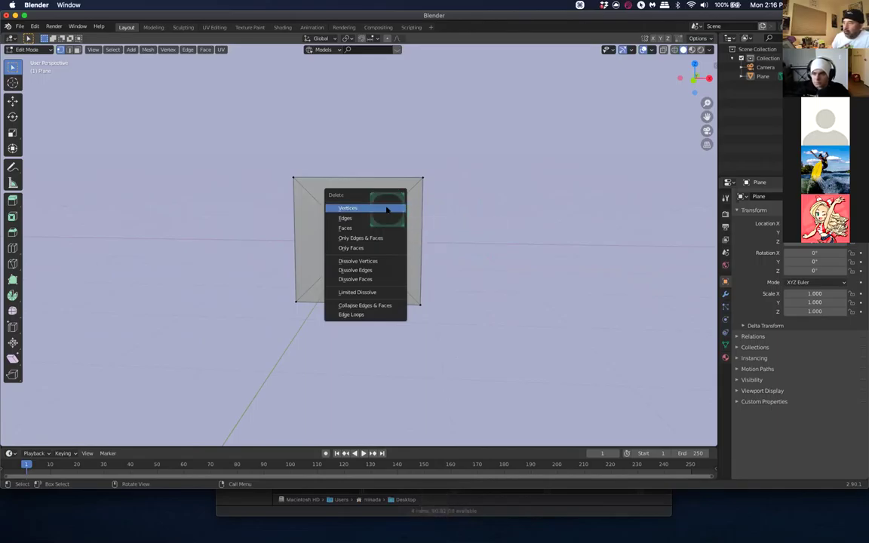
{"action": "left_click", "coordinate": [386, 208]}
{"action": "middle_click_drag", "start_coordinate": [554, 224], "coordinate": [531, 252]}
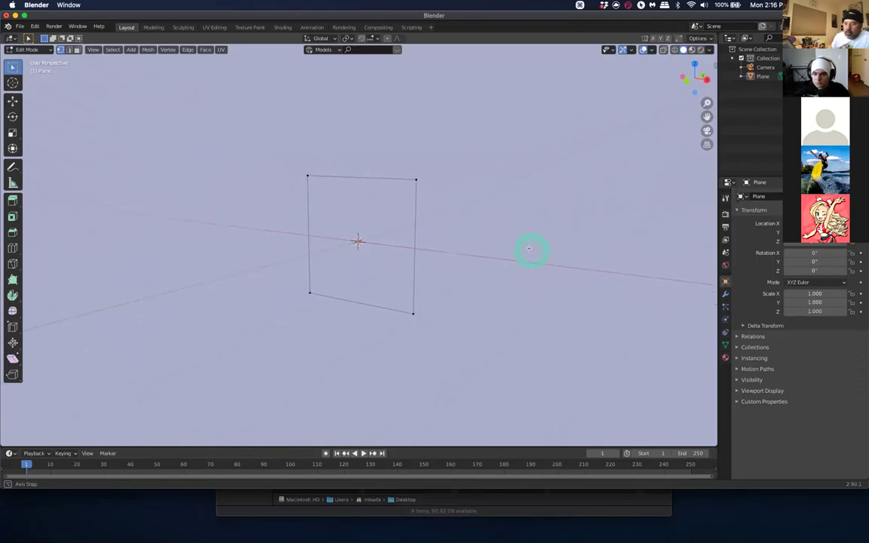
{"action": "key", "text": "ctrl+z"}
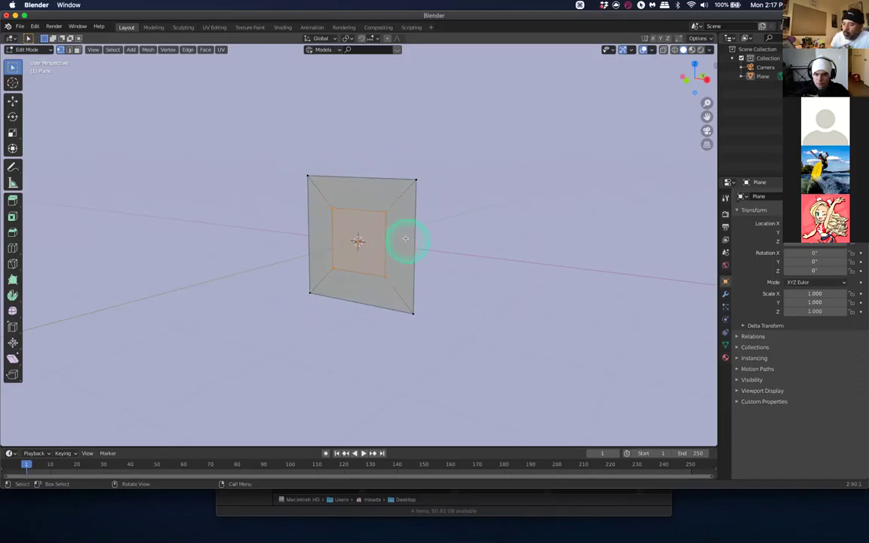
Delete the inner square's vertices once more, inspect the corners of the outer outline, and undo the deletion
{"action": "key", "text": "x"}
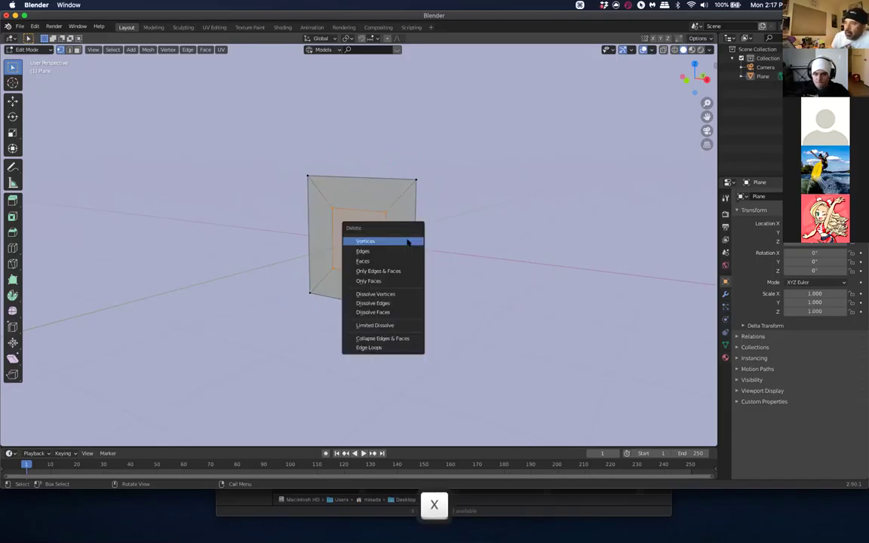
{"action": "left_click", "coordinate": [405, 241]}
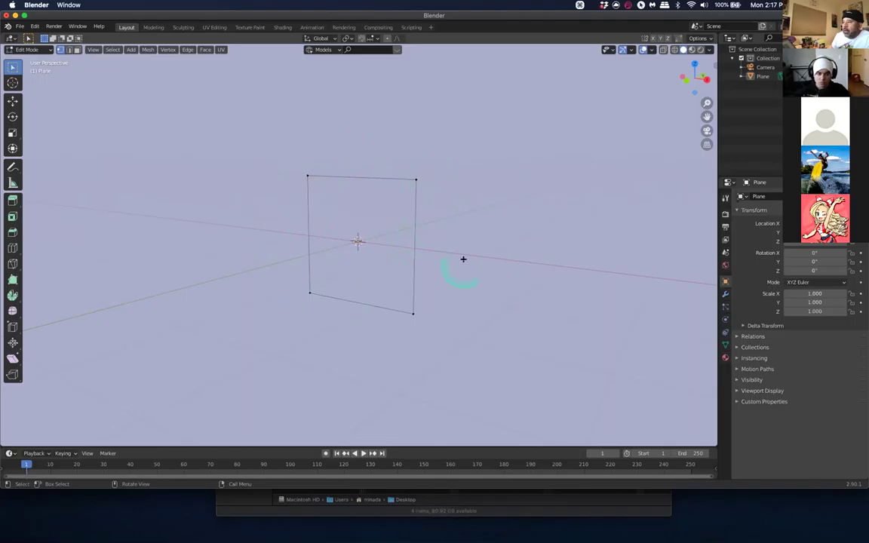
{"action": "left_click", "coordinate": [400, 287]}
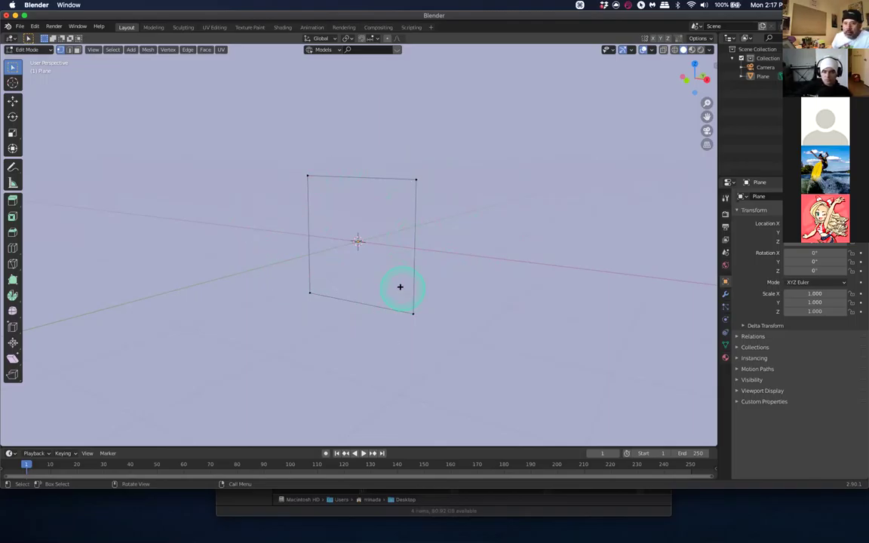
{"action": "left_click", "coordinate": [306, 174]}
{"action": "left_click", "coordinate": [401, 175]}
{"action": "left_click", "coordinate": [415, 179]}
{"action": "left_click", "coordinate": [306, 177]}
{"action": "left_click", "coordinate": [316, 175]}
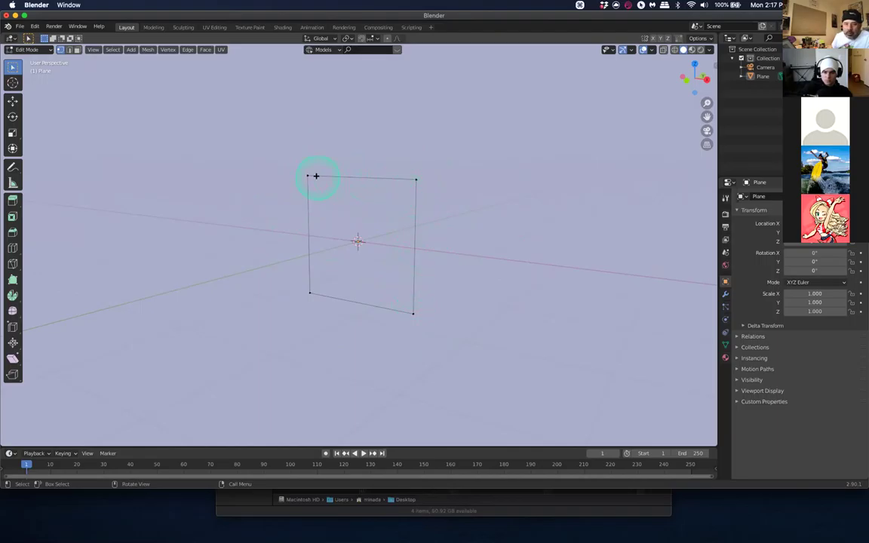
{"action": "left_click", "coordinate": [431, 252]}
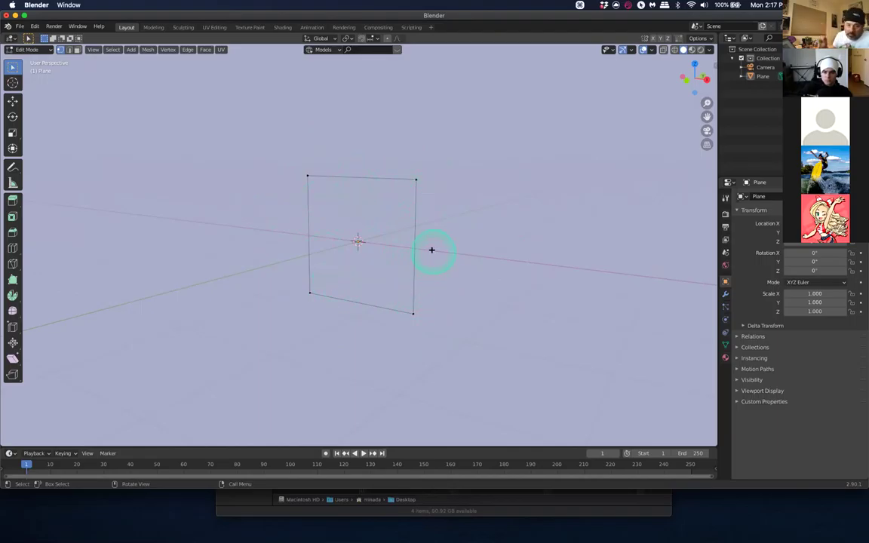
{"action": "left_click", "coordinate": [436, 225]}
{"action": "left_click", "coordinate": [395, 210]}
{"action": "key", "text": "ctrl+z"}
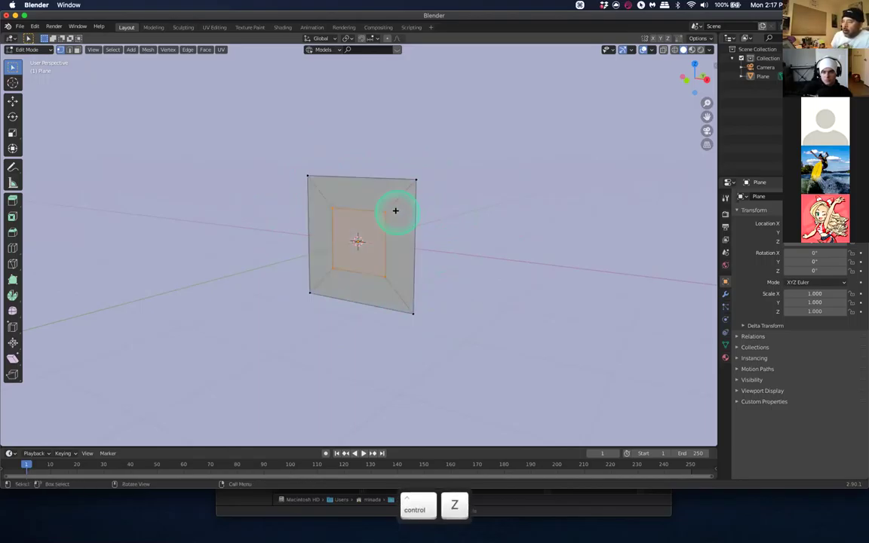
Delete the inset plane's inner face with Only Faces, leaving a square window opening
{"action": "key", "text": "x"}
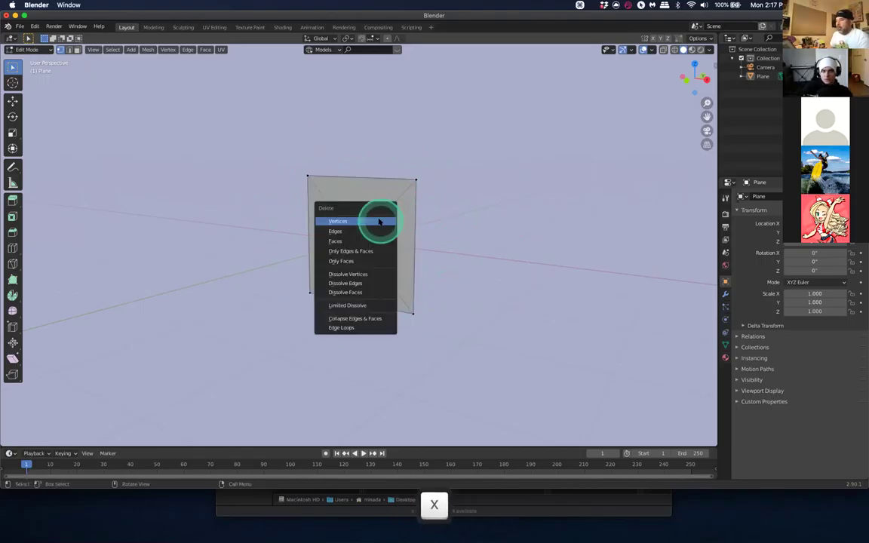
{"action": "left_click", "coordinate": [368, 261]}
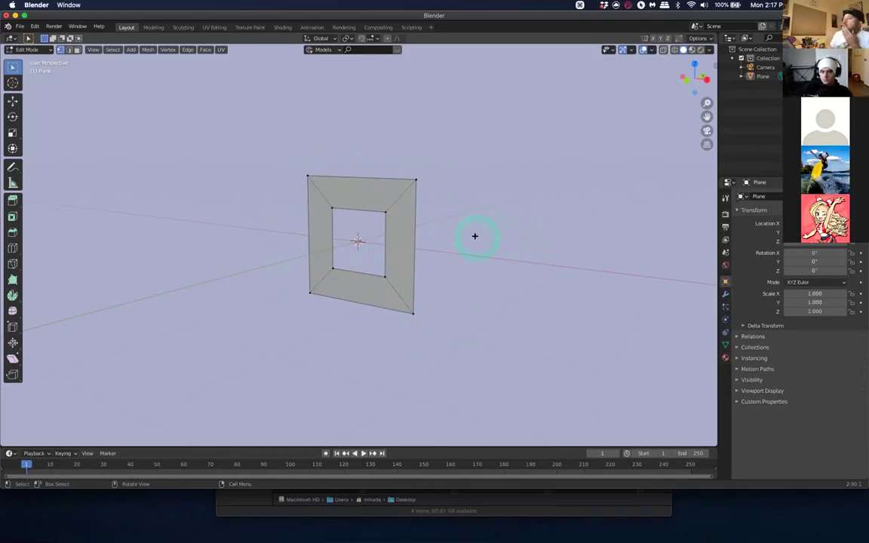
{"action": "middle_click_drag", "start_coordinate": [465, 232], "coordinate": [489, 236]}
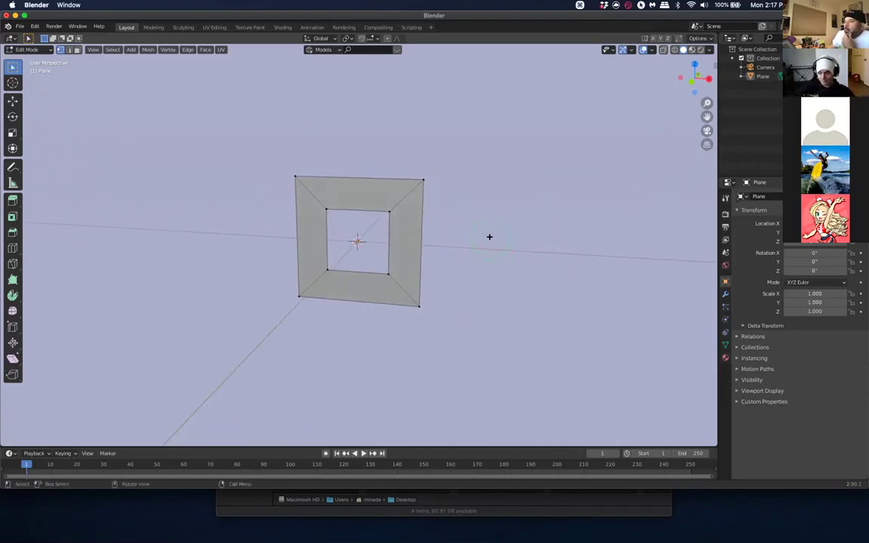
Show the annotation note layer and compare the frame with the building sketch in front view
{"action": "key", "text": "n"}
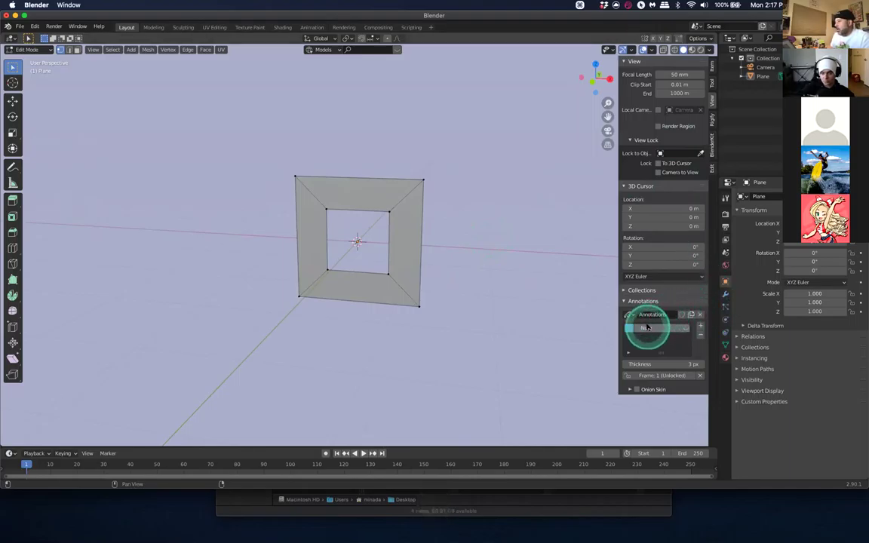
{"action": "left_click", "coordinate": [685, 327]}
{"action": "middle_click_drag", "start_coordinate": [444, 287], "coordinate": [446, 280]}
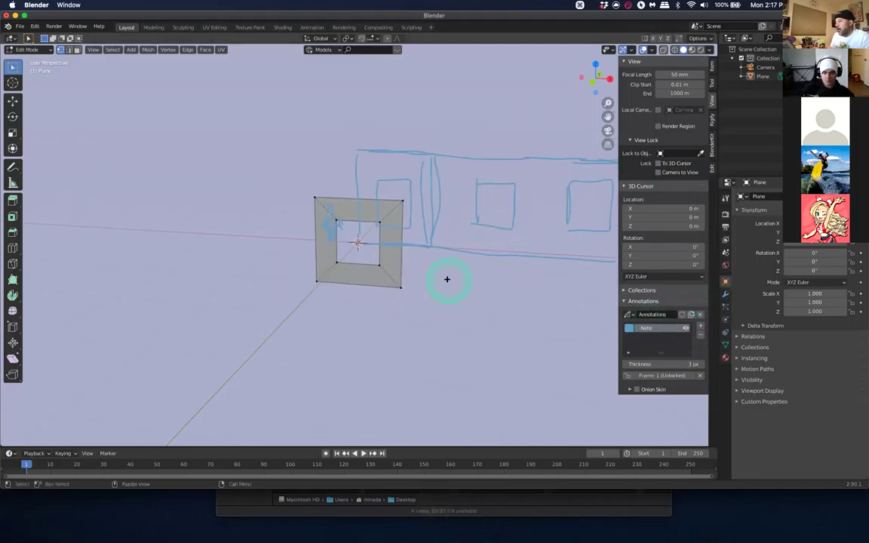
{"action": "key", "text": "1"}
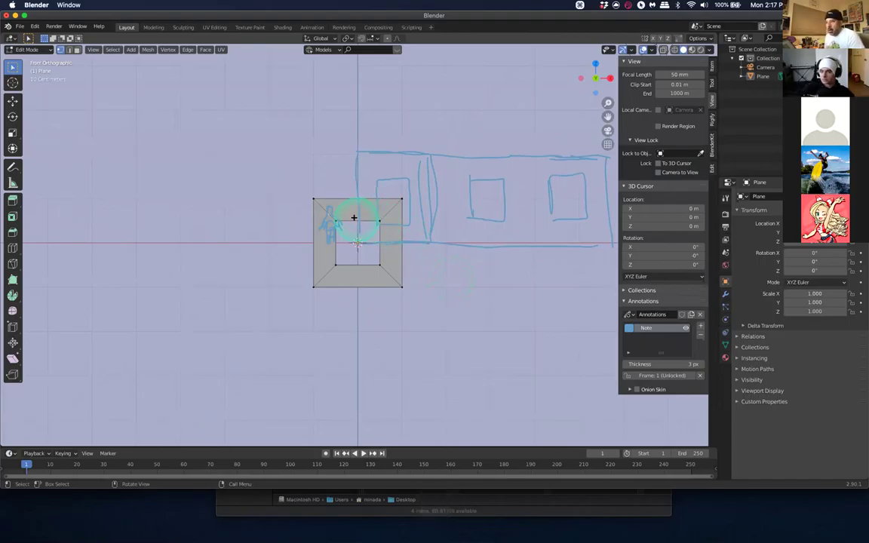
Select the whole frame mesh and enable Absolute Grid Snap for increment snapping
{"action": "key", "text": "a"}
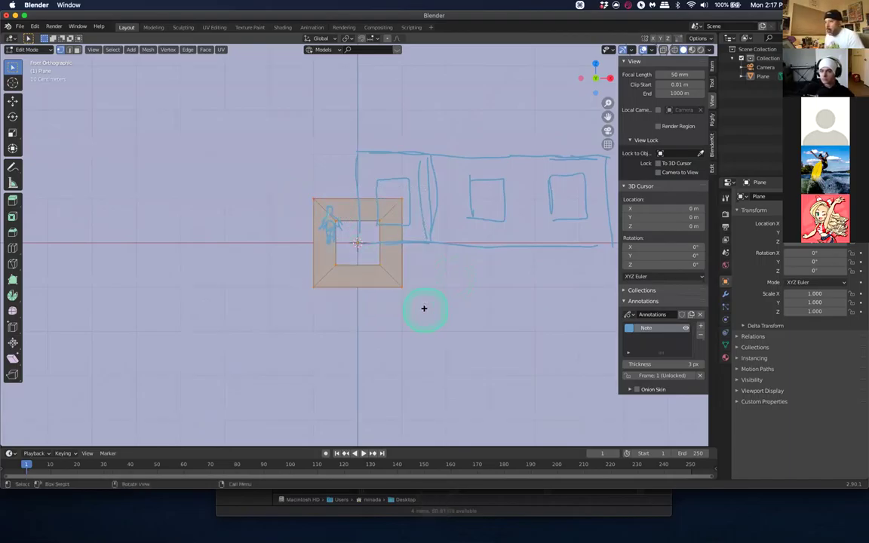
{"action": "left_click", "coordinate": [375, 37]}
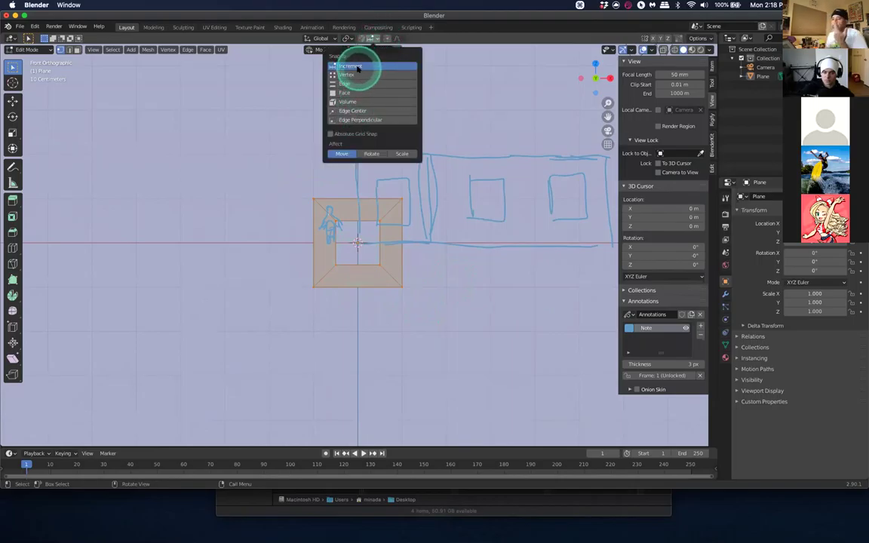
{"action": "left_click", "coordinate": [334, 134]}
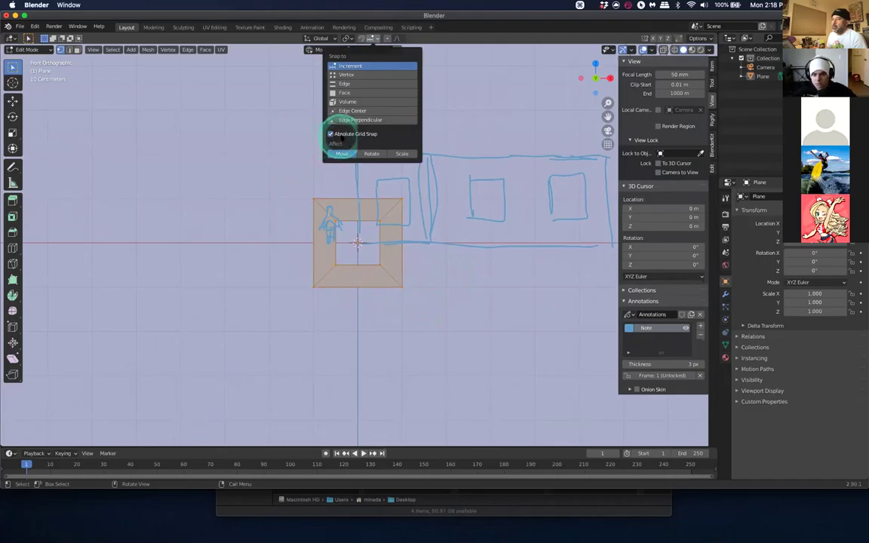
Move the frame mesh with grid snapping so one lower corner sits on the world origin, and hide the annotation note layer
{"action": "key", "text": "g"}
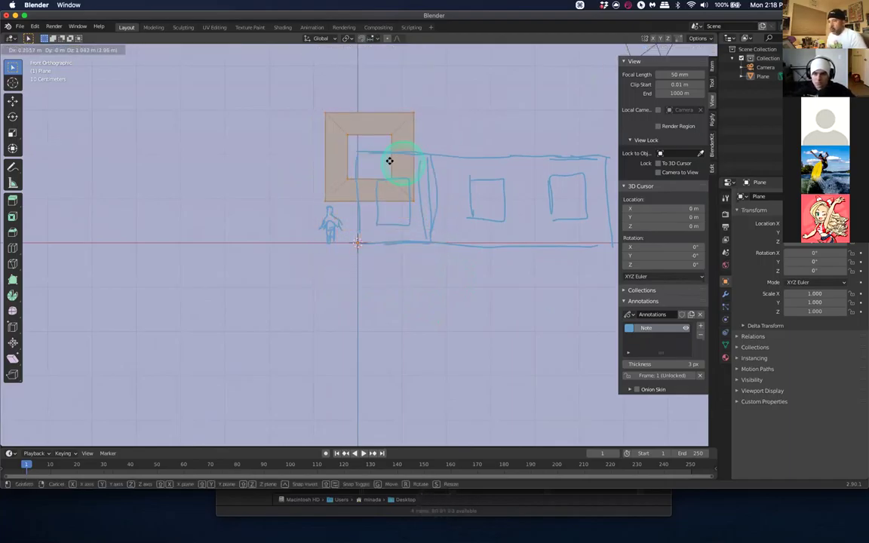
{"action": "key", "text": "ctrl"}
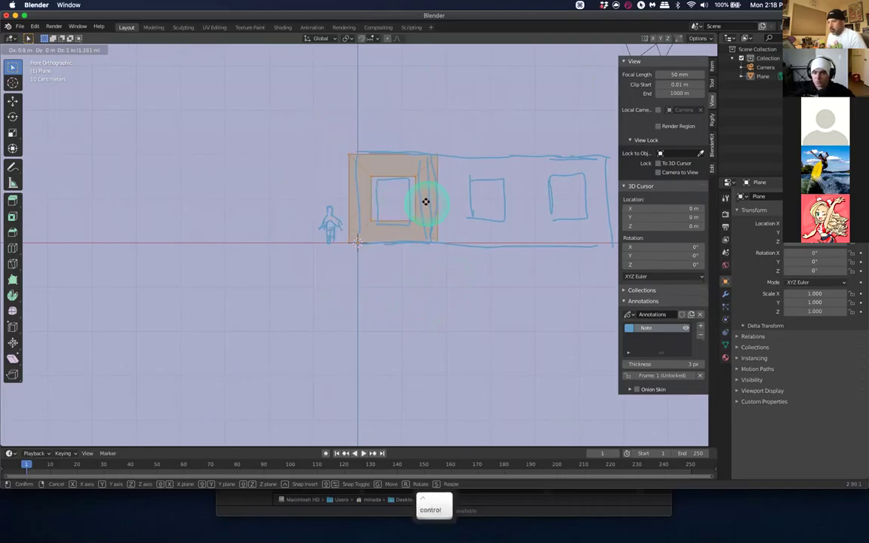
{"action": "left_click", "coordinate": [431, 202]}
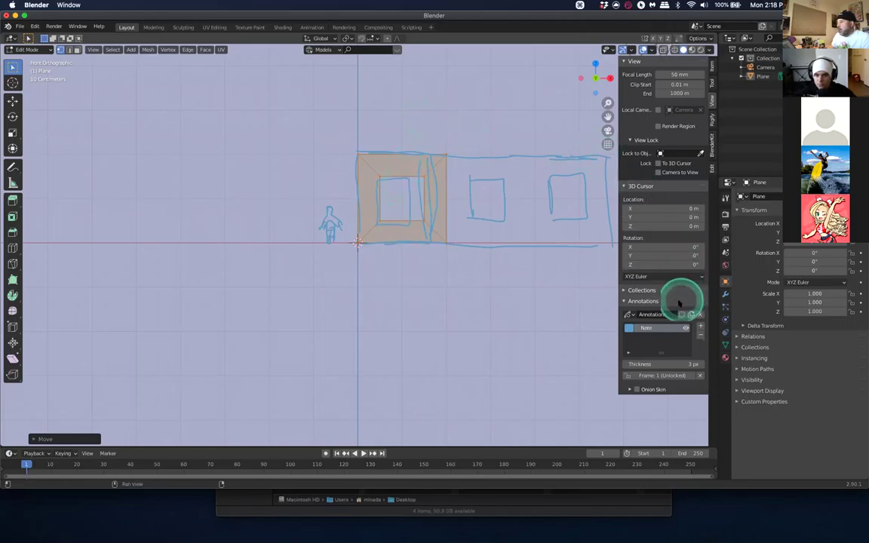
{"action": "left_click", "coordinate": [685, 327]}
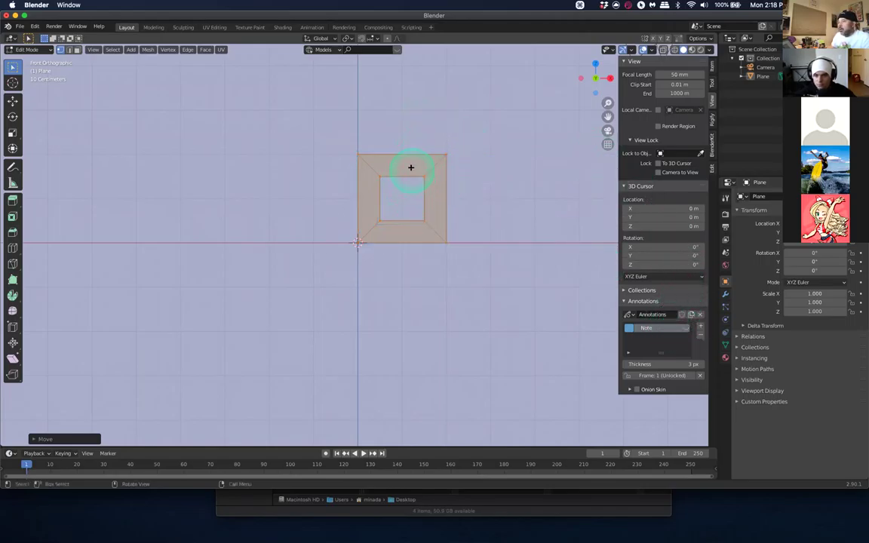
Select the four vertices of the window opening and scale them down along X to narrow it
{"action": "left_click_drag", "start_coordinate": [375, 171], "coordinate": [433, 226]}
{"action": "left_click_drag", "start_coordinate": [368, 167], "coordinate": [450, 225]}
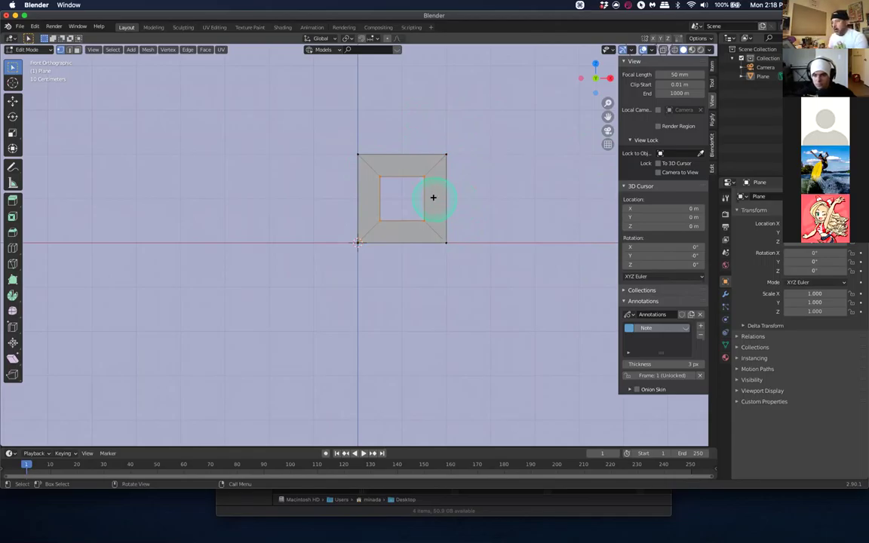
{"action": "key", "text": "s"}
{"action": "key", "text": "x"}
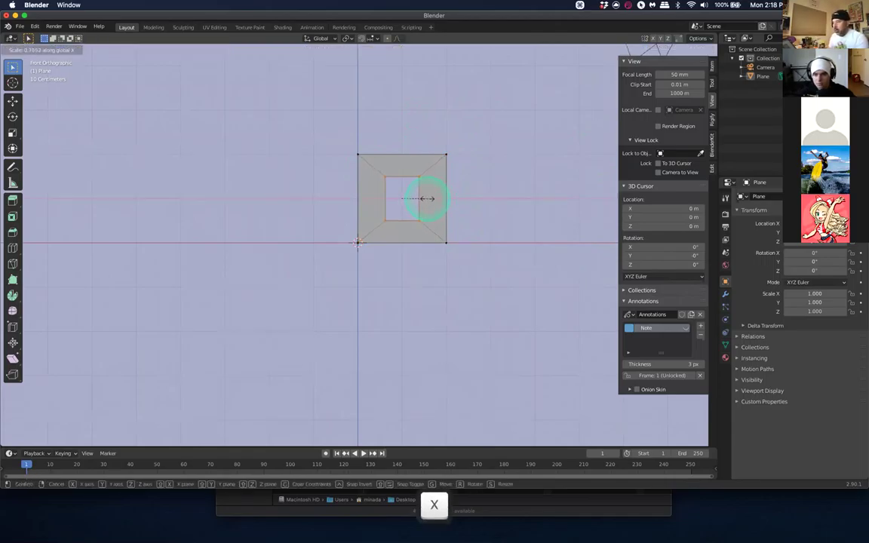
{"action": "left_click", "coordinate": [426, 198]}
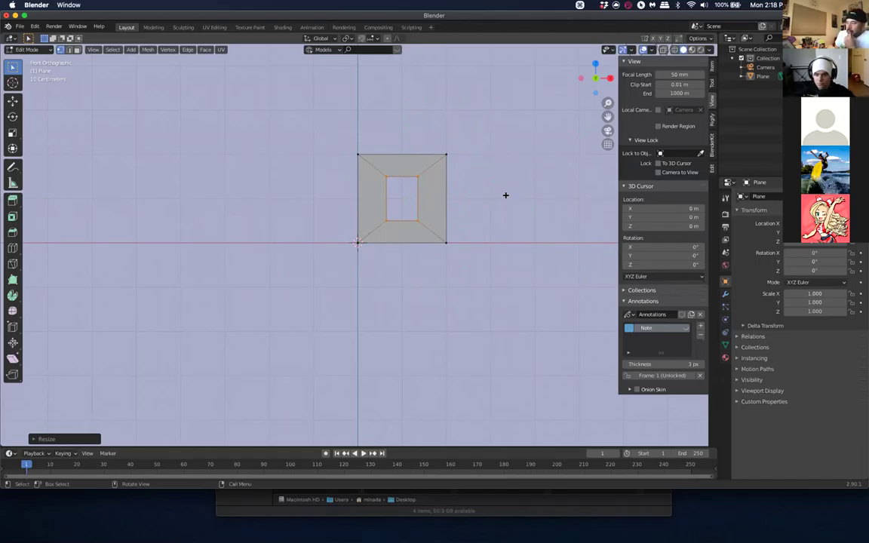
Undo the opening's resizing, the frame's move and the inner face's deletion
{"action": "middle_click_drag", "start_coordinate": [505, 195], "coordinate": [456, 219]}
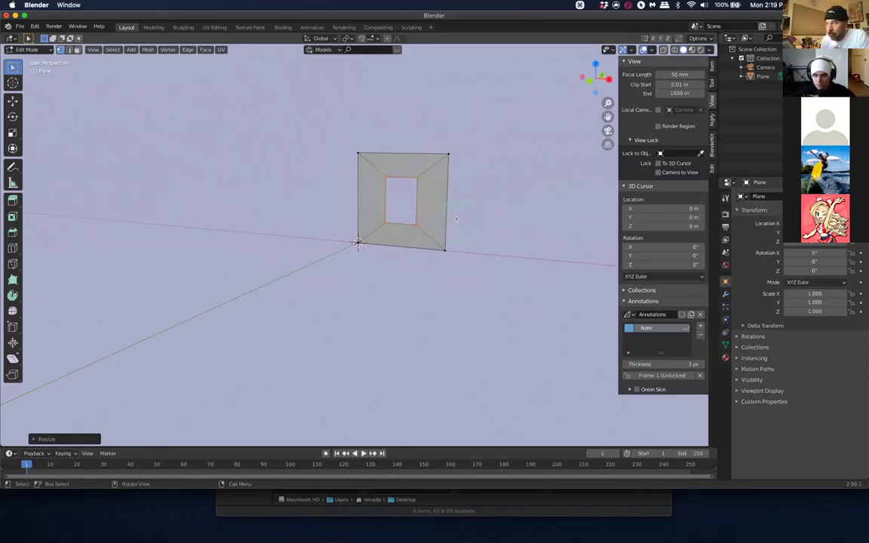
{"action": "key", "text": "ctrl+z"}
{"action": "key", "text": "ctrl+z"}
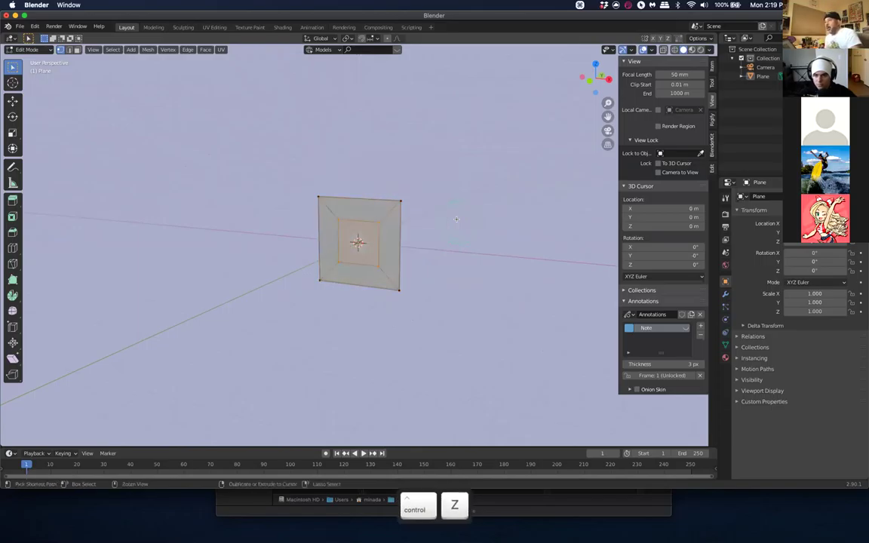
Inset the plane's face to form an even border and delete only the inner face, leaving a window opening
{"action": "middle_click_drag", "start_coordinate": [448, 252], "coordinate": [233, 142]}
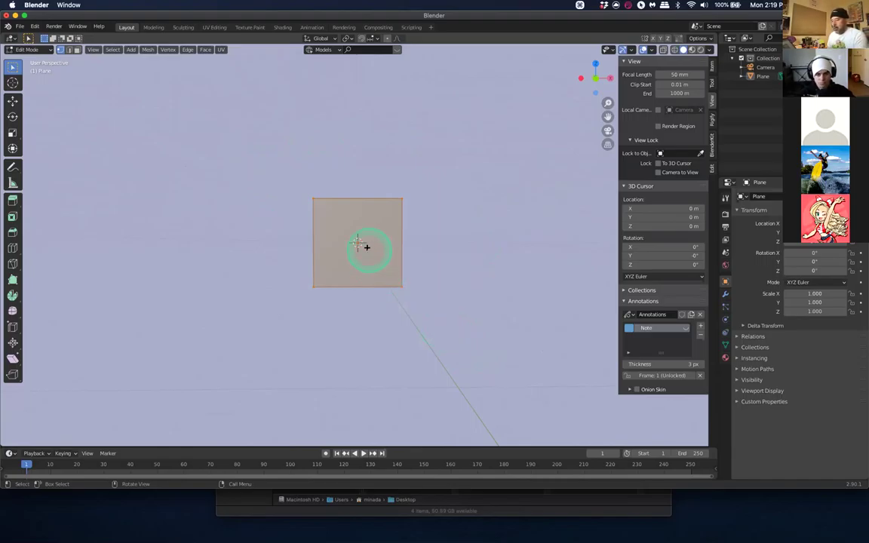
{"action": "key", "text": "i"}
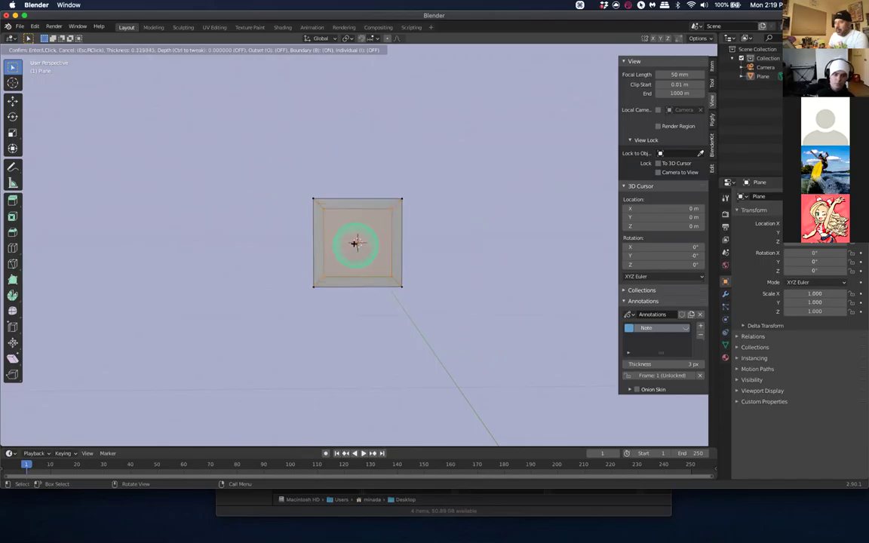
{"action": "left_click", "coordinate": [355, 243]}
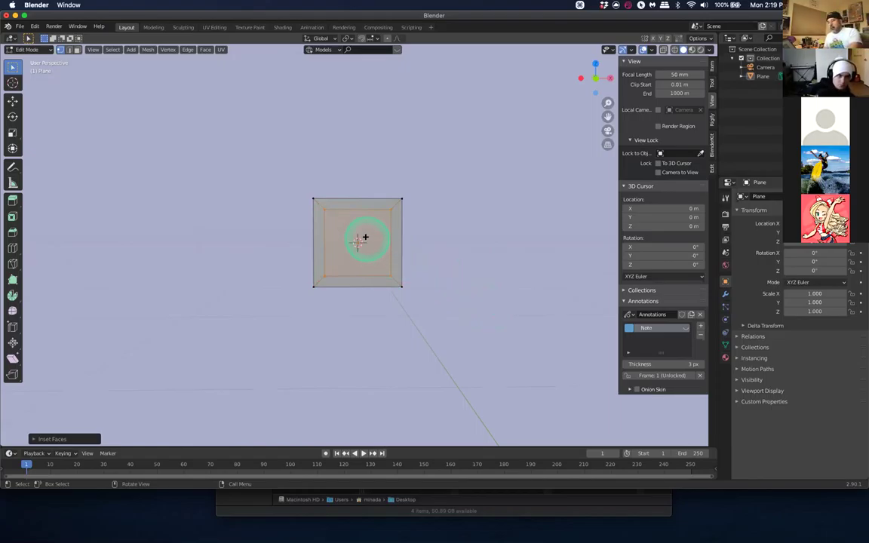
{"action": "key", "text": "x"}
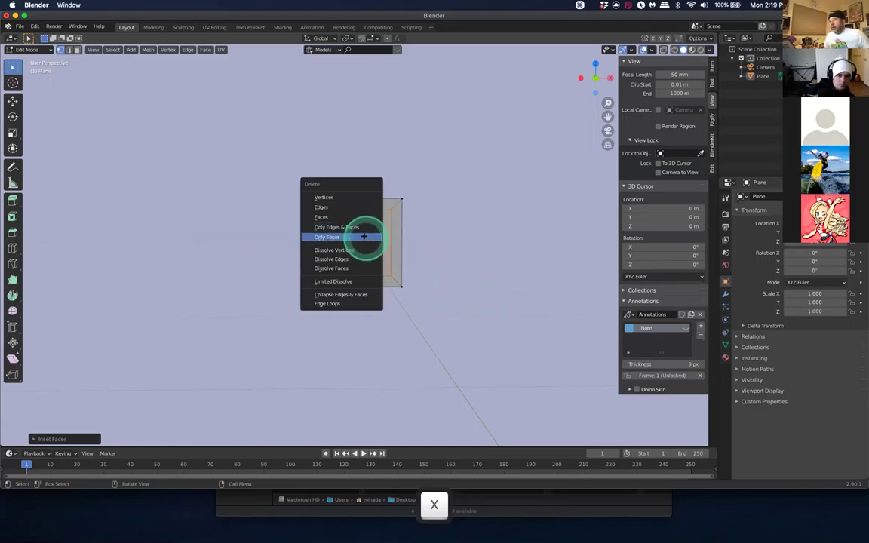
{"action": "left_click", "coordinate": [359, 235]}
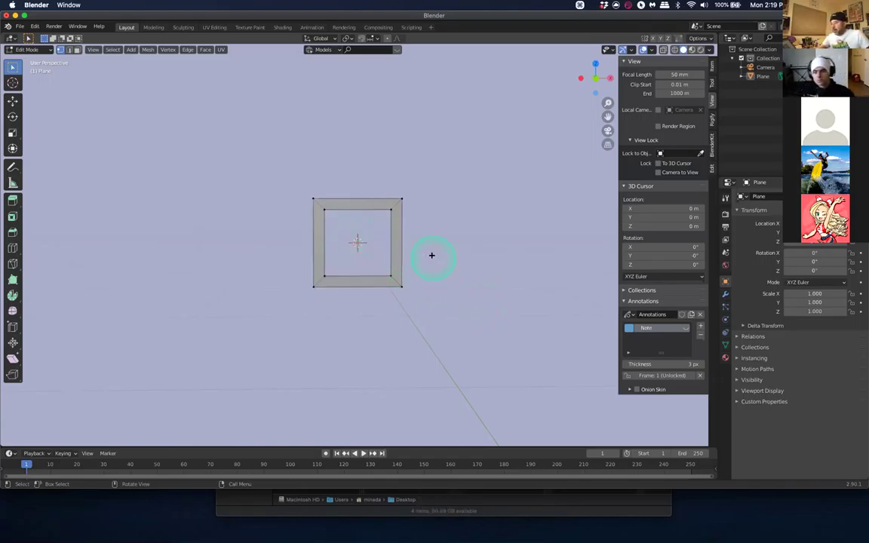
Select the four inner vertices of the window opening in front view and scale them down along X to narrow it
{"action": "key", "text": "1"}
{"action": "left_click_drag", "start_coordinate": [320, 204], "coordinate": [403, 277]}
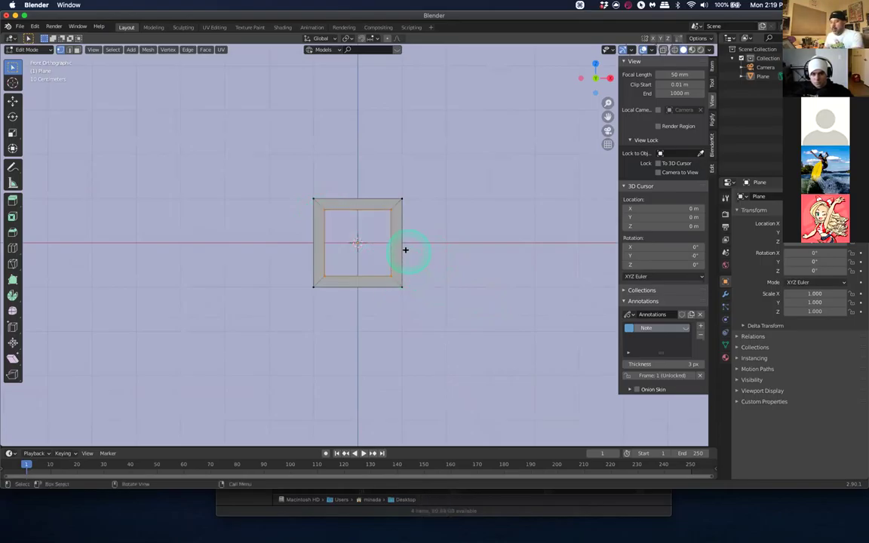
{"action": "key", "text": "s"}
{"action": "key", "text": "x"}
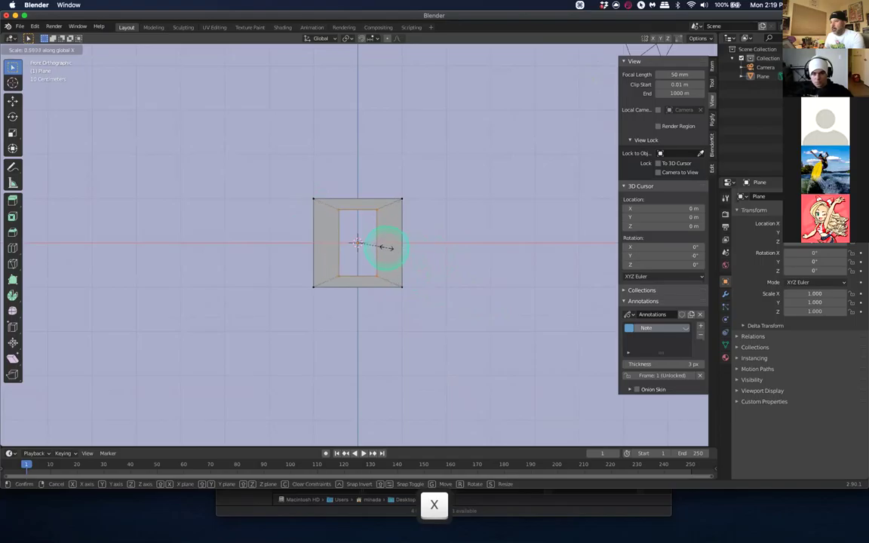
{"action": "left_click", "coordinate": [384, 246]}
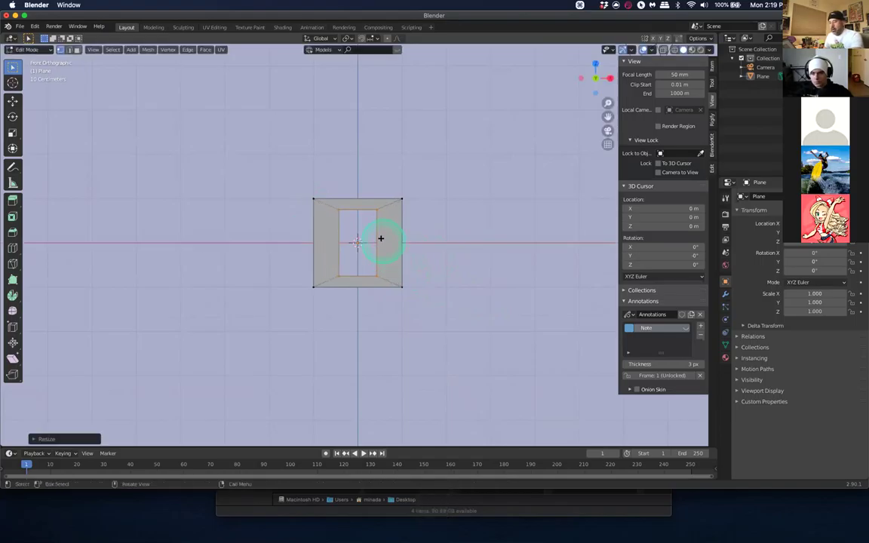
{"action": "key", "text": "v"}
{"action": "key", "text": "Escape"}
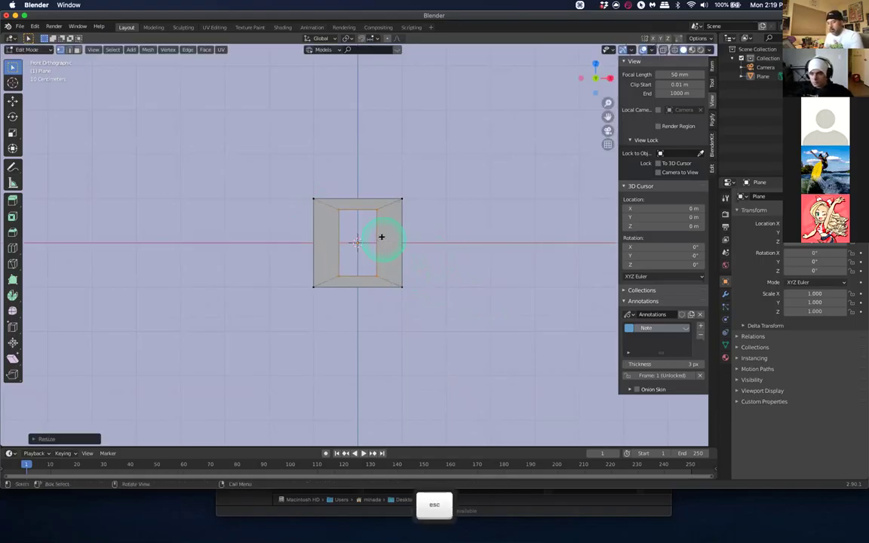
{"action": "key", "text": "ctrl+z"}
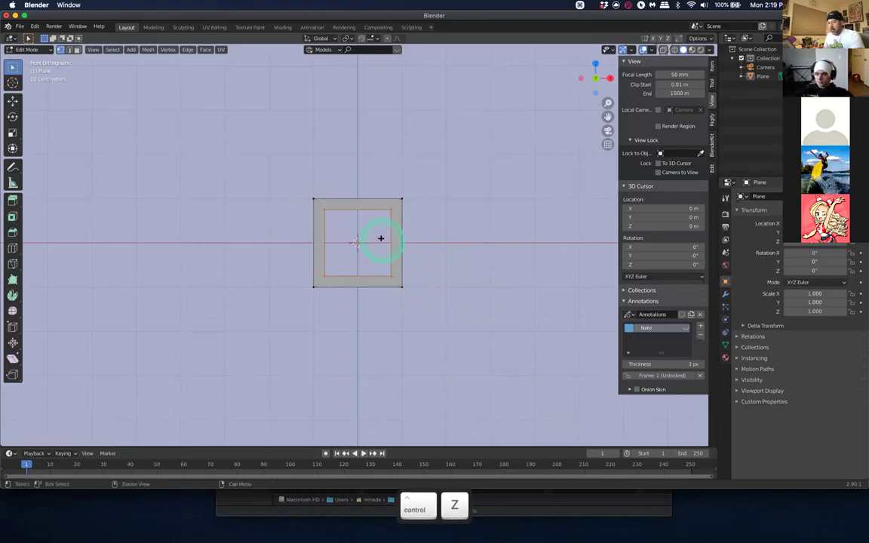
{"action": "key", "text": "ctrl+shift+z"}
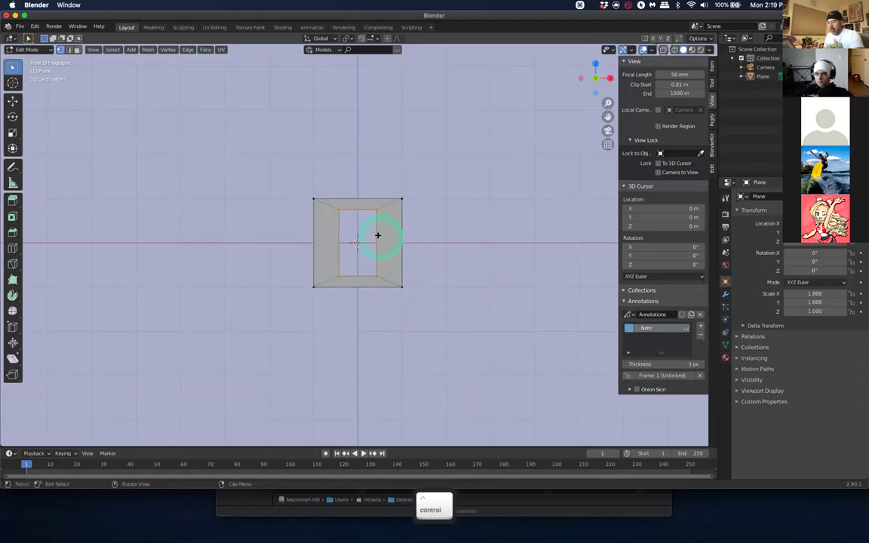
Scale the window opening's vertices down slightly along Z to shorten it, and clear the selection
{"action": "key", "text": "s"}
{"action": "key", "text": "z"}
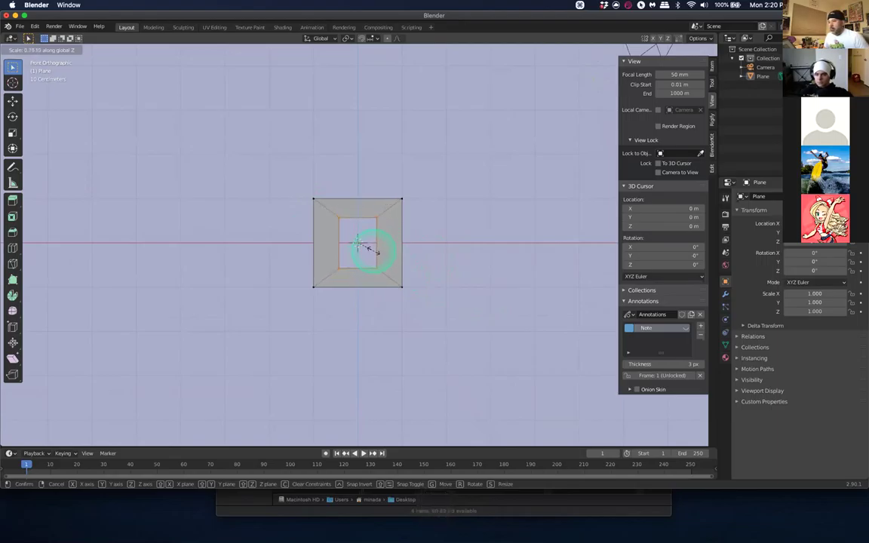
{"action": "left_click", "coordinate": [372, 249]}
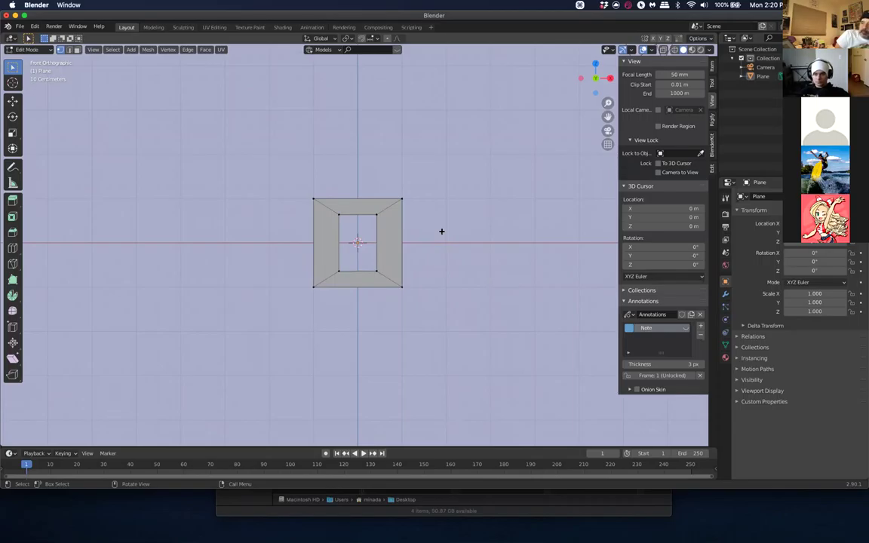
{"action": "left_click", "coordinate": [400, 196]}
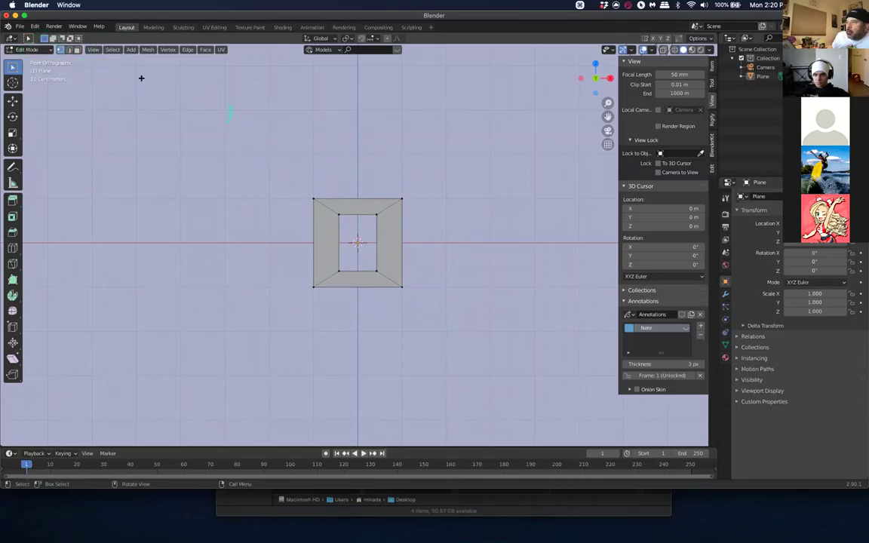
Select the whole frame mesh, try moving it with snapping 1 m along X and Z, and undo the move
{"action": "key", "text": "a"}
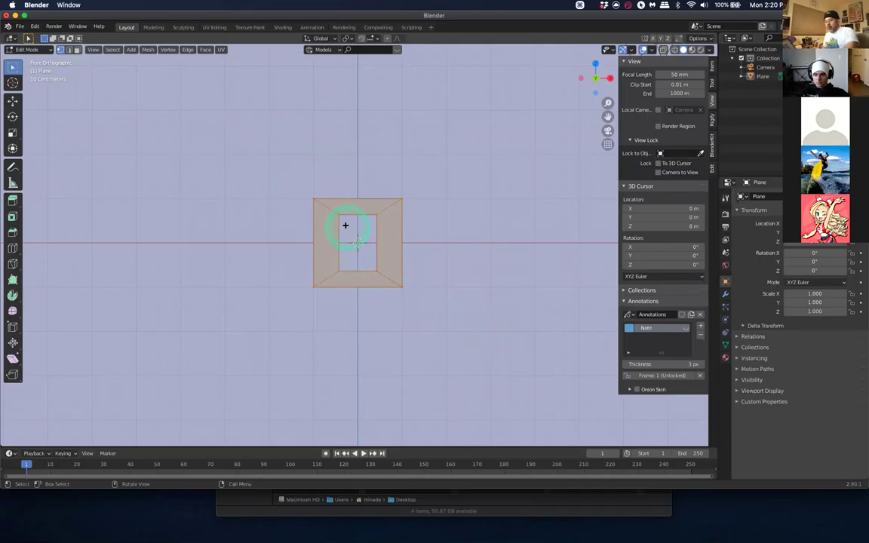
{"action": "key", "text": "g"}
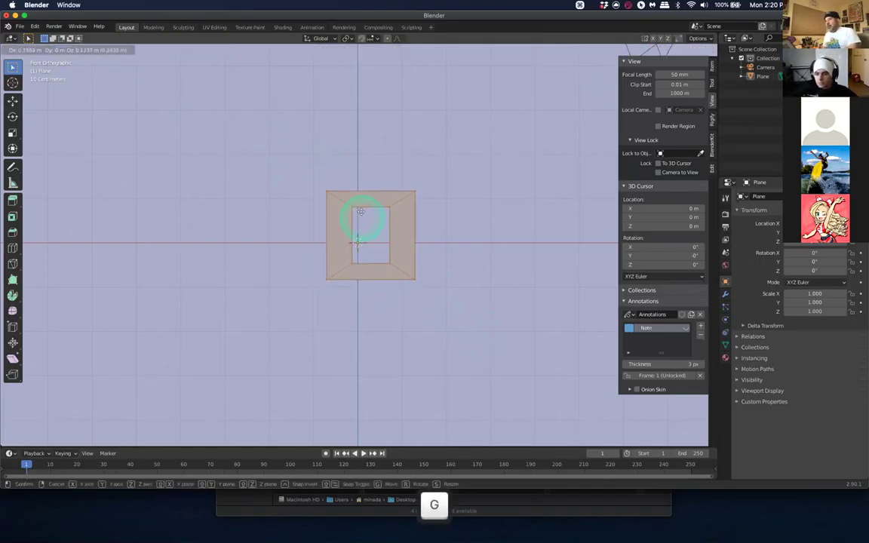
{"action": "key", "text": "ctrl"}
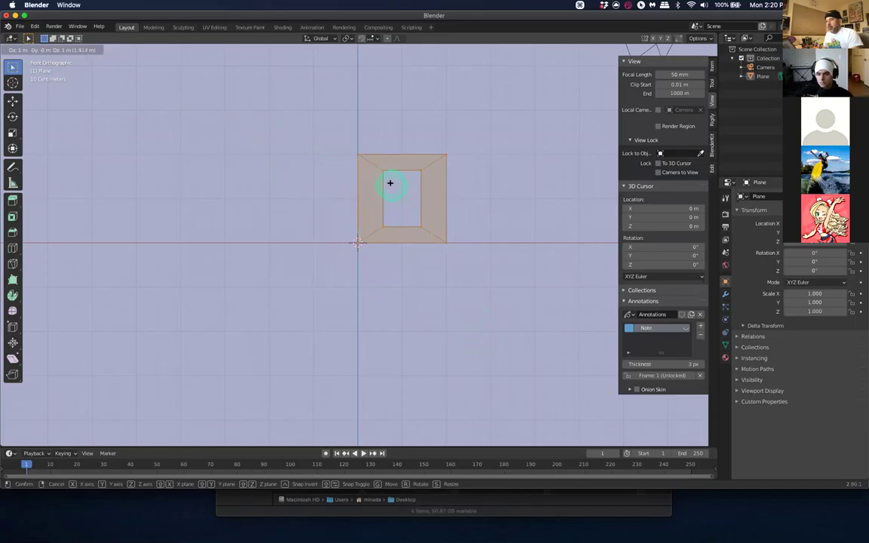
{"action": "left_click", "coordinate": [381, 172]}
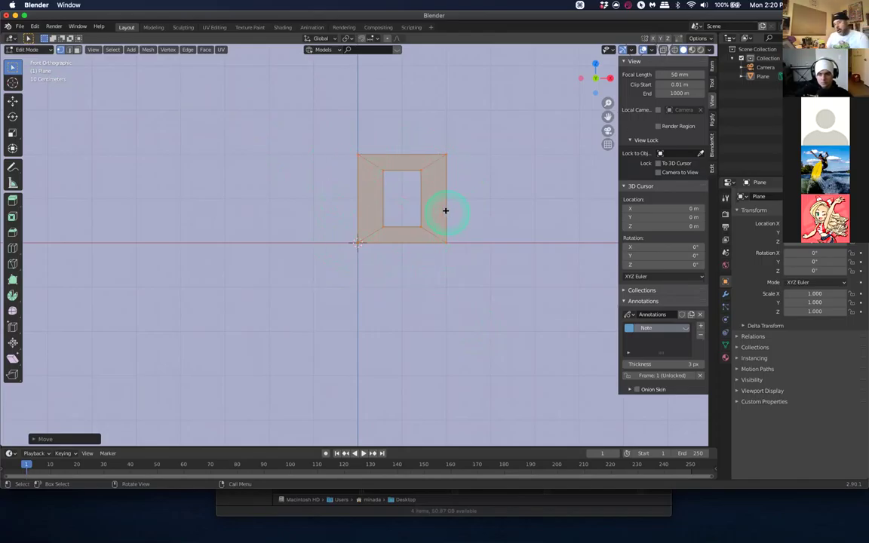
{"action": "key", "text": "ctrl+z"}
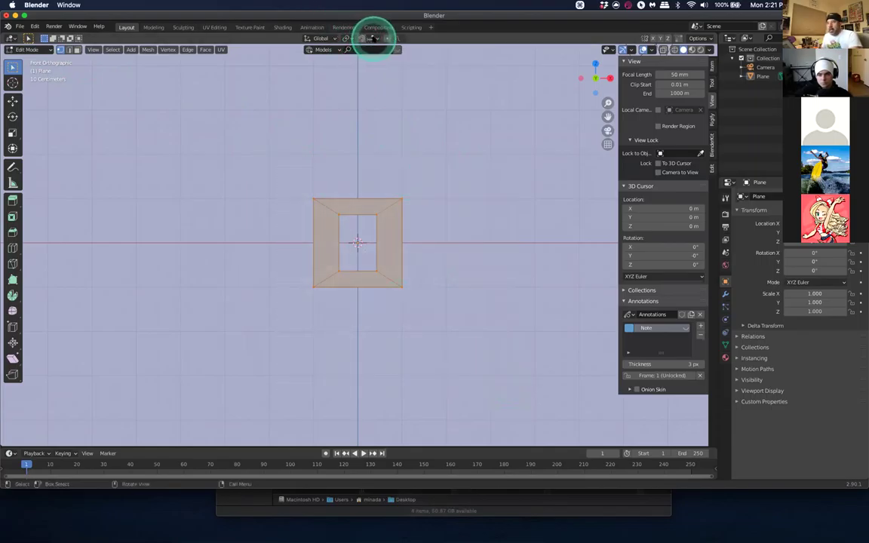
Review the increment snap settings and move the frame mesh with grid snapping so its lower-left corner sits on the world origin
{"action": "left_click", "coordinate": [372, 38]}
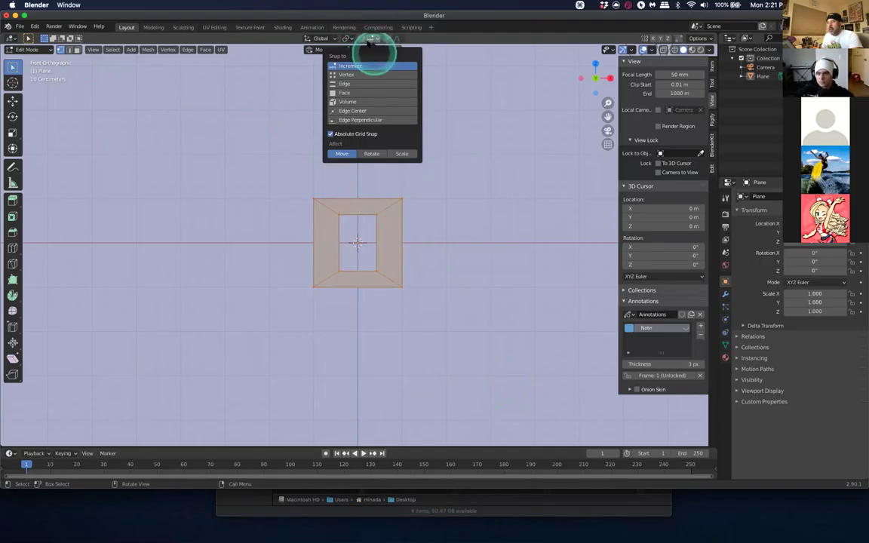
{"action": "left_click", "coordinate": [361, 37]}
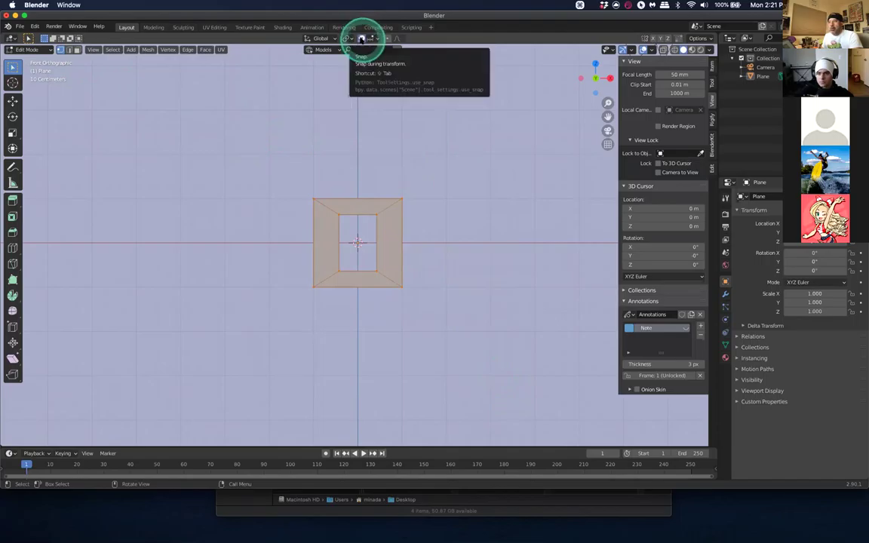
{"action": "left_click", "coordinate": [363, 37]}
{"action": "left_click_drag", "start_coordinate": [363, 165], "coordinate": [342, 172]}
{"action": "key", "text": "ctrl"}
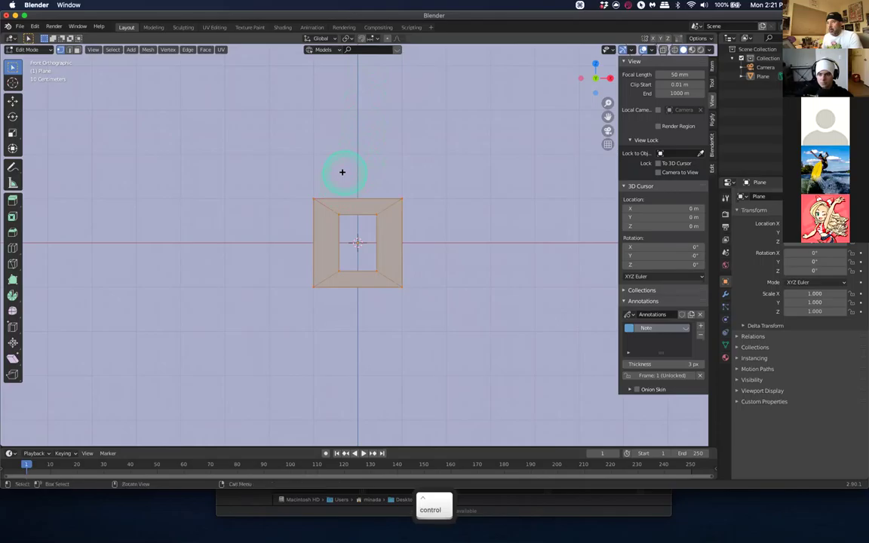
{"action": "key", "text": "g"}
{"action": "key", "text": "ctrl"}
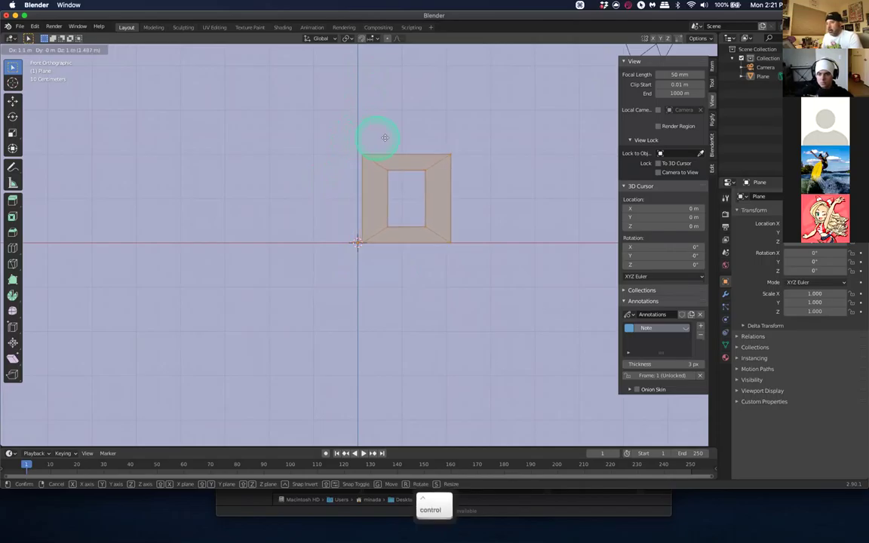
{"action": "left_click", "coordinate": [370, 140]}
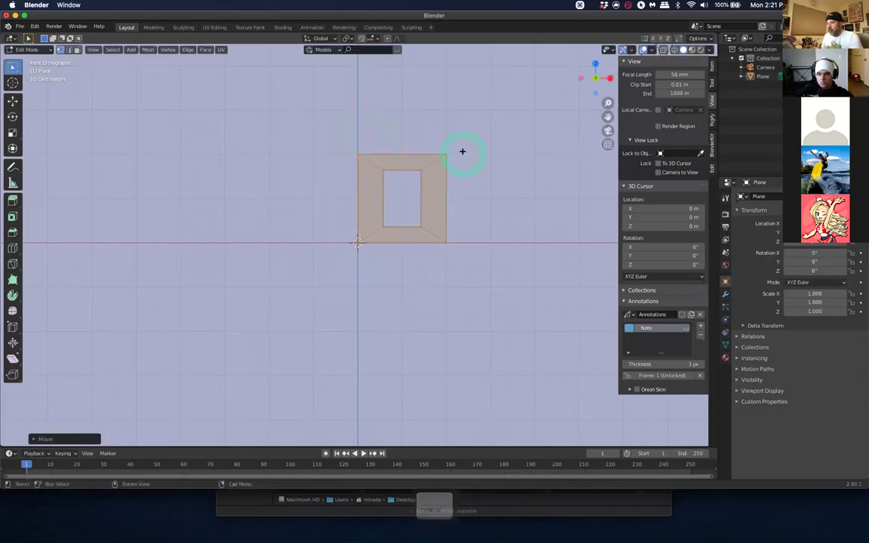
{"action": "left_click", "coordinate": [475, 142]}
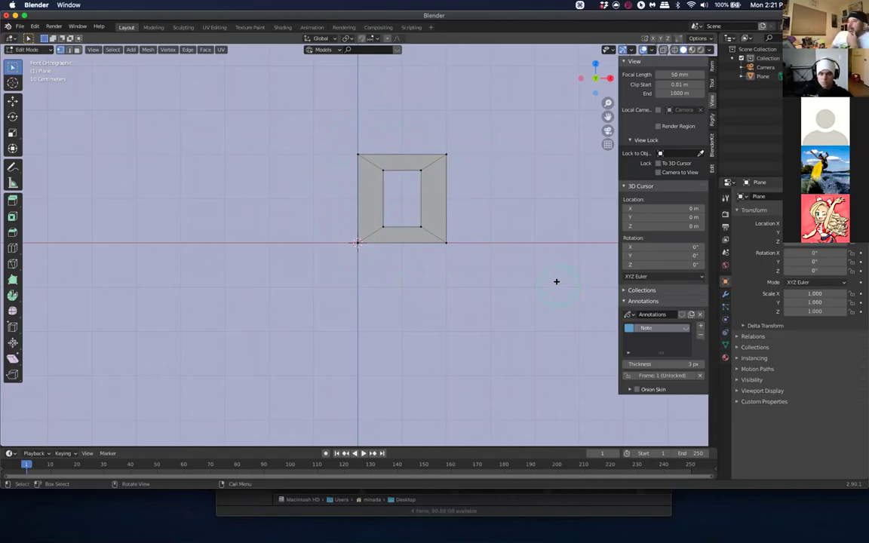
Show the annotation note layer and try extruding the frame's right edge along X by one panel width, undoing the extrusion
{"action": "left_click", "coordinate": [685, 327]}
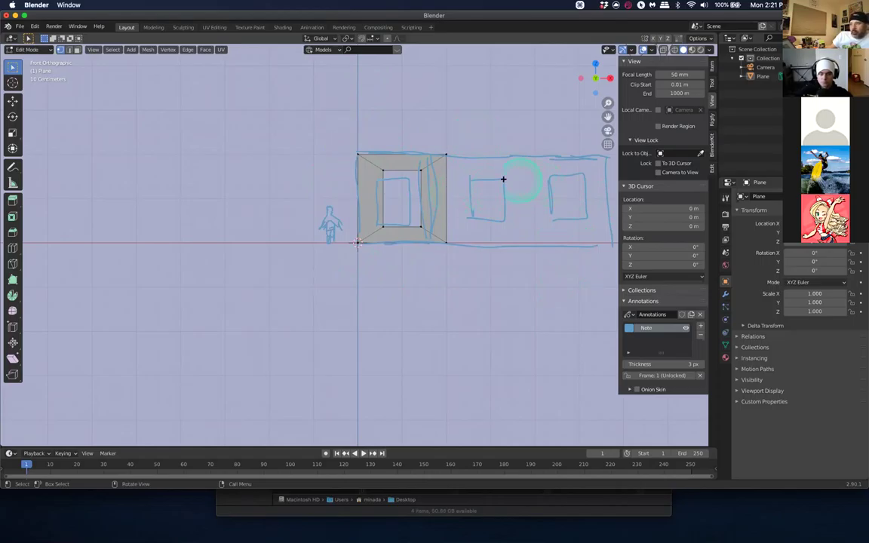
{"action": "key", "text": "2"}
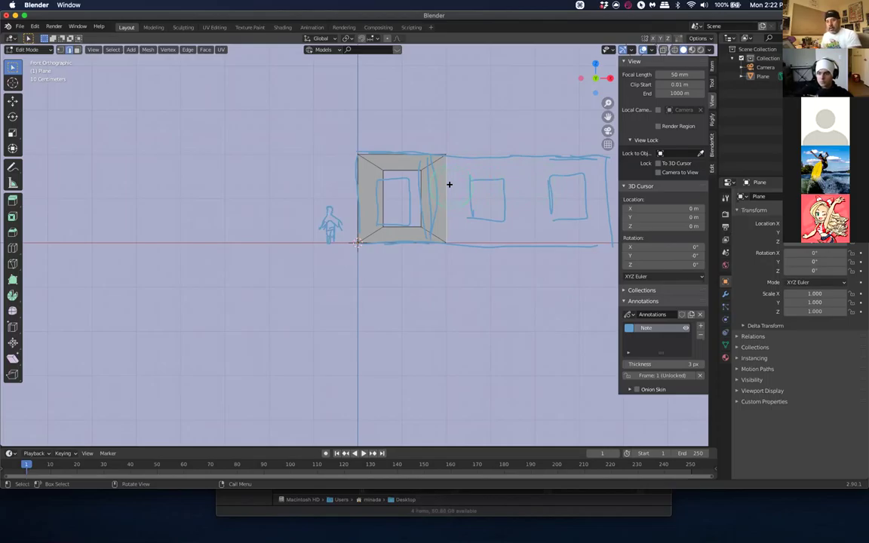
{"action": "key", "text": "e"}
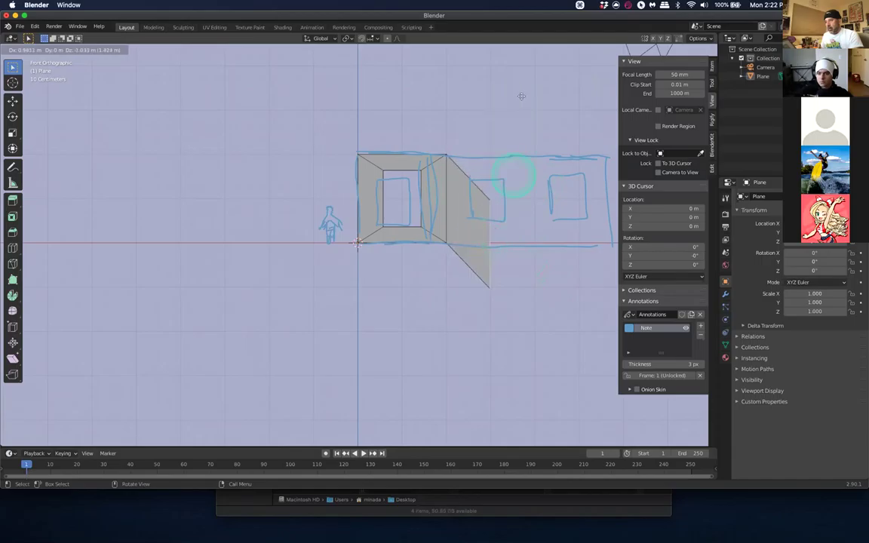
{"action": "key", "text": "x"}
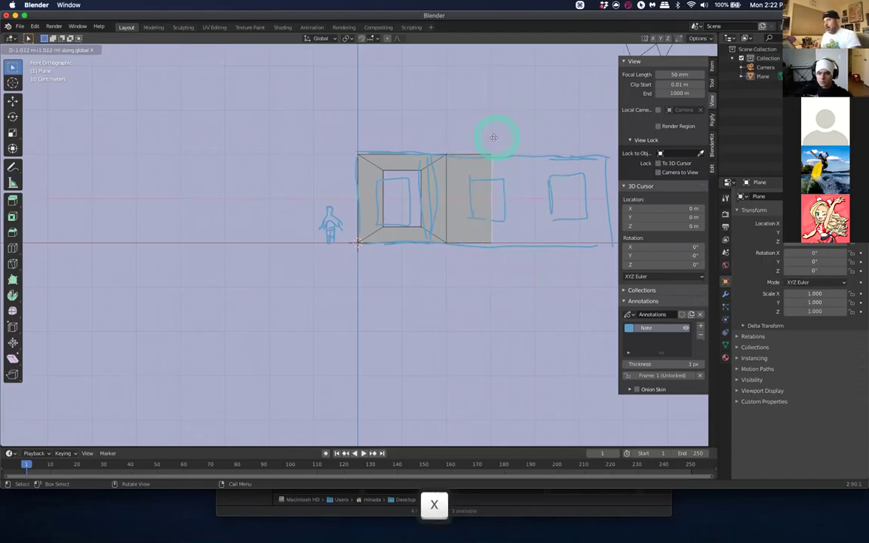
{"action": "left_click", "coordinate": [538, 148], "text": "ctrl"}
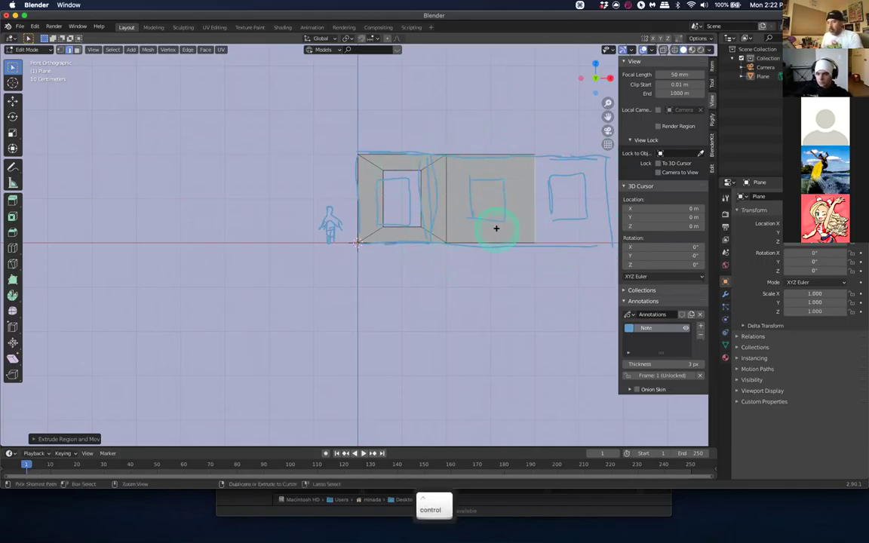
{"action": "key", "text": "ctrl+z"}
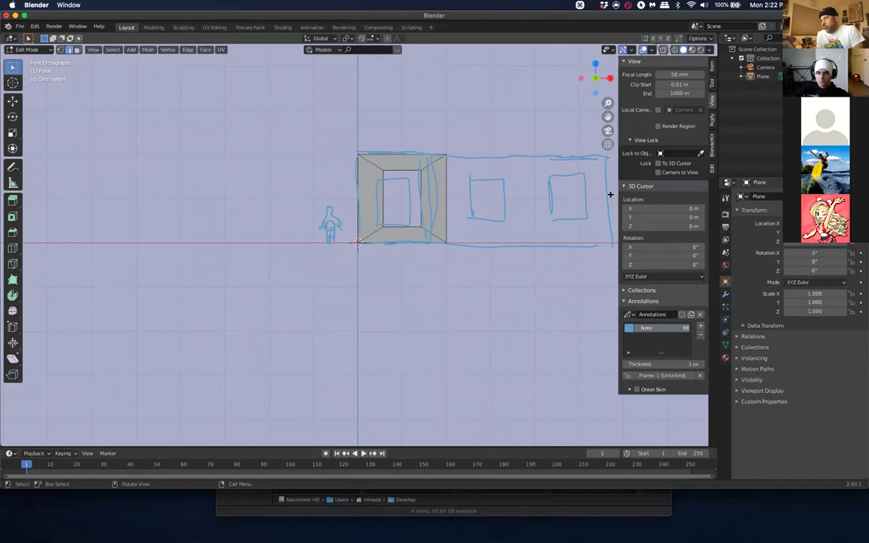
Return to Object Mode, hide the annotation note layer, and select the window wall piece
{"action": "left_click", "coordinate": [613, 192]}
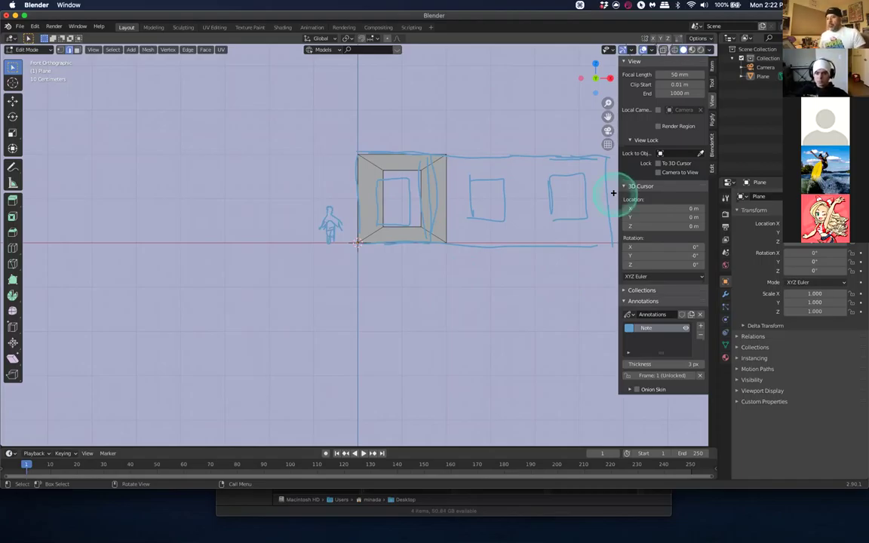
{"action": "key", "text": "Tab"}
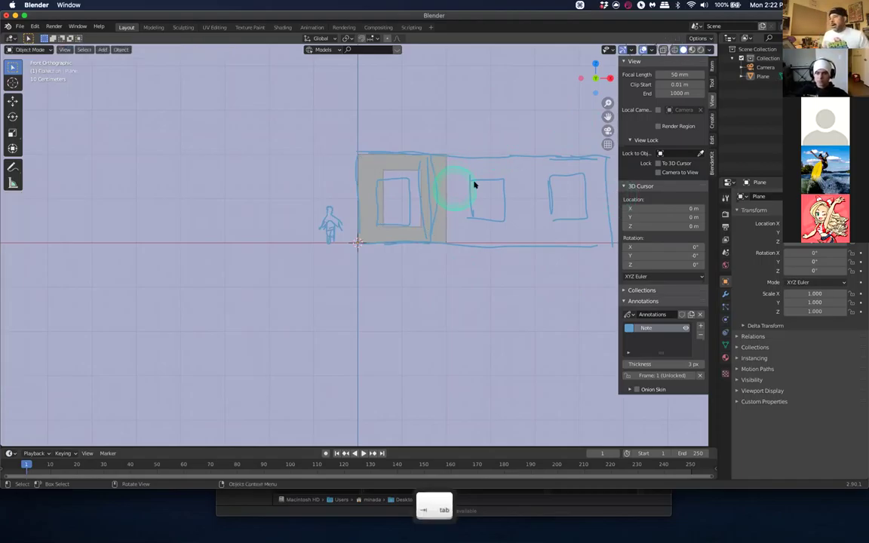
{"action": "left_click", "coordinate": [686, 328]}
{"action": "middle_click_drag", "start_coordinate": [521, 207], "coordinate": [444, 179]}
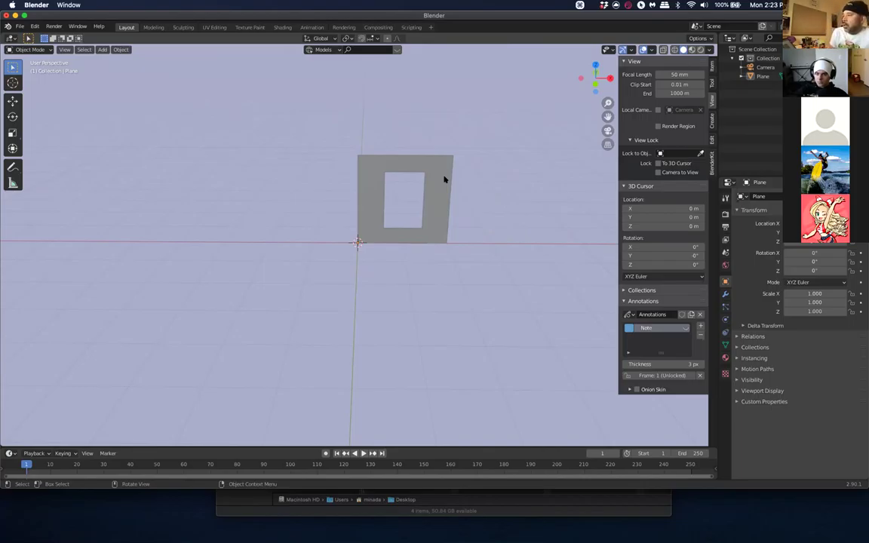
{"action": "left_click", "coordinate": [444, 180]}
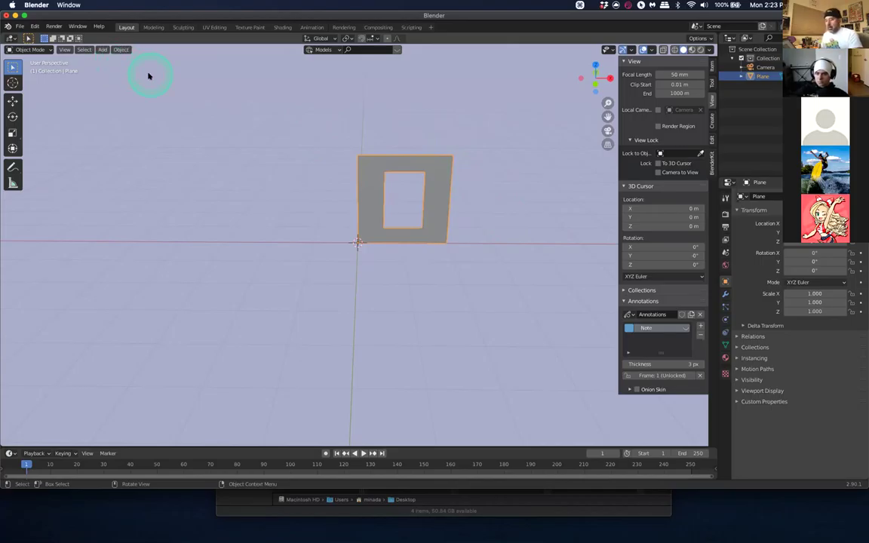
Duplicate the window wall piece and move the copy 2 m along X with grid snapping, flush against the original
{"action": "key", "text": "shift+d"}
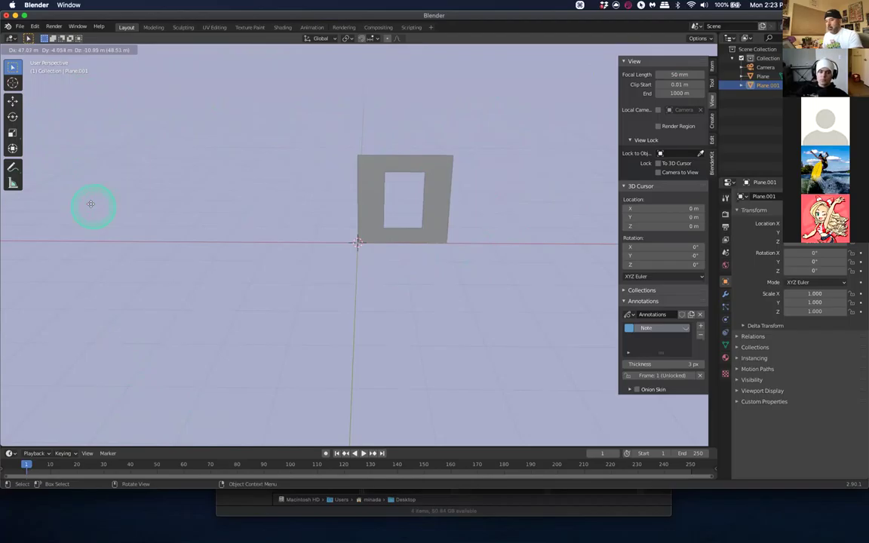
{"action": "key", "text": "Escape"}
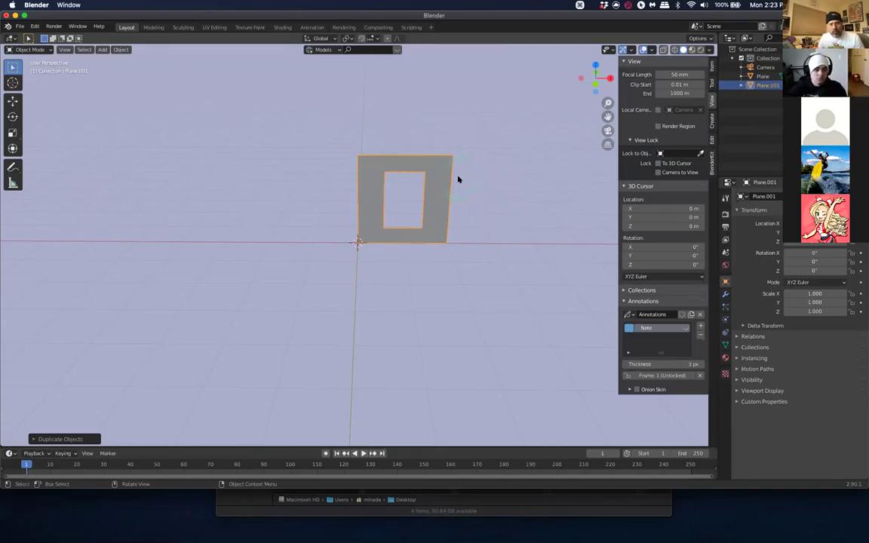
{"action": "left_click_drag", "start_coordinate": [730, 126], "coordinate": [507, 195]}
{"action": "left_click_drag", "start_coordinate": [761, 86], "coordinate": [447, 194]}
{"action": "key", "text": "g"}
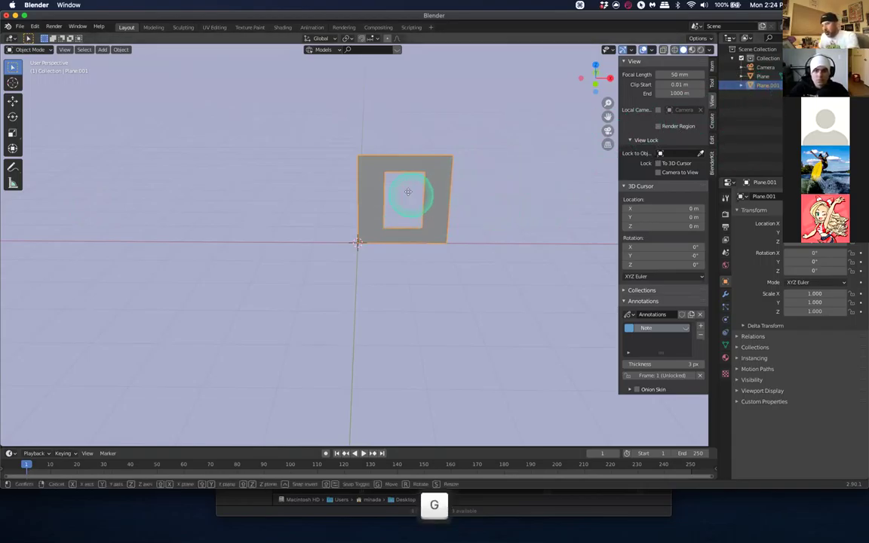
{"action": "key", "text": "x"}
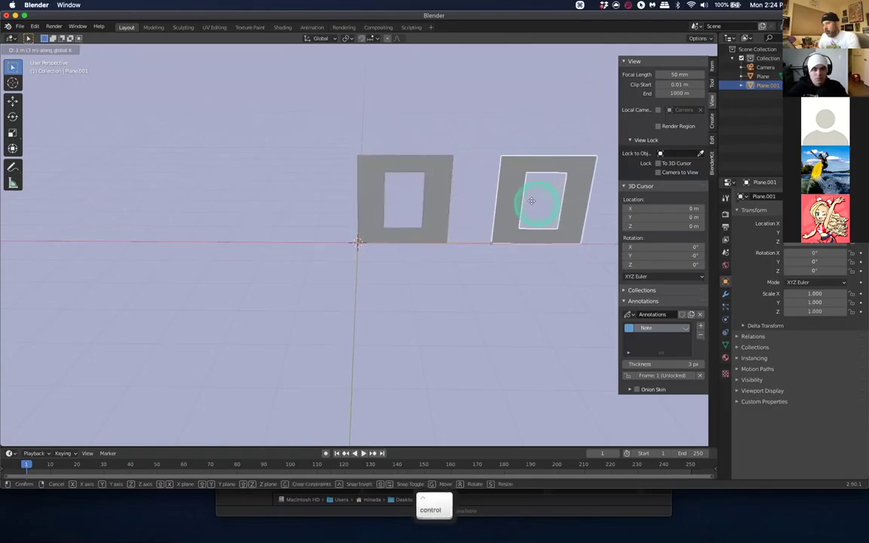
{"action": "left_click", "coordinate": [412, 122], "text": "ctrl"}
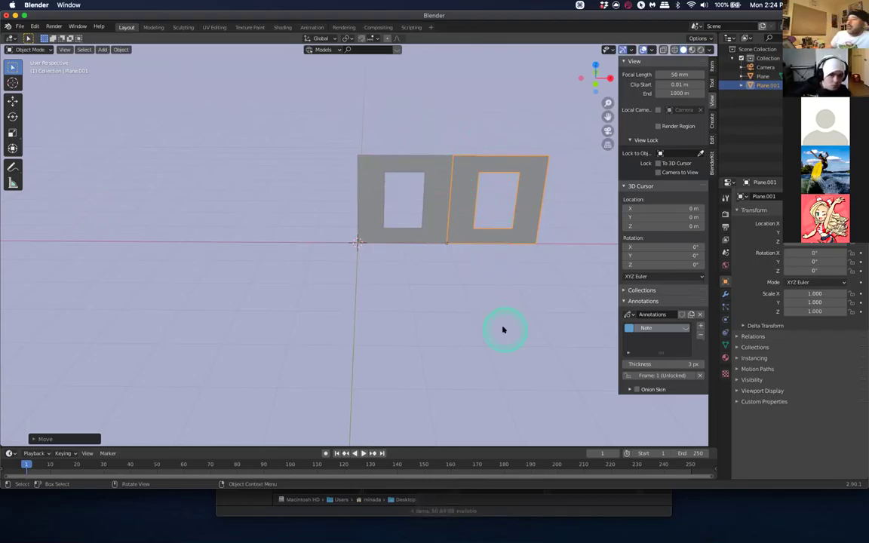
{"action": "middle_click_drag", "start_coordinate": [491, 315], "coordinate": [487, 288]}
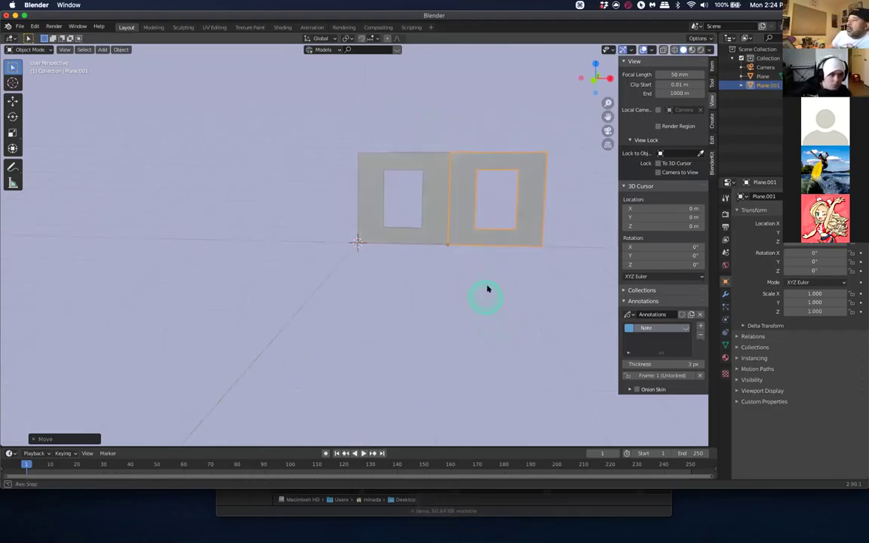
{"action": "left_click", "coordinate": [479, 128]}
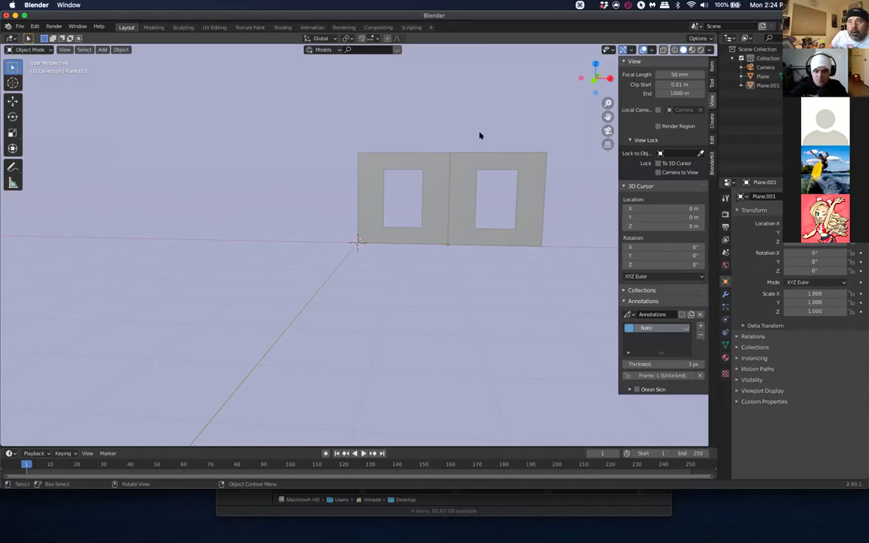
{"action": "left_click", "coordinate": [479, 136]}
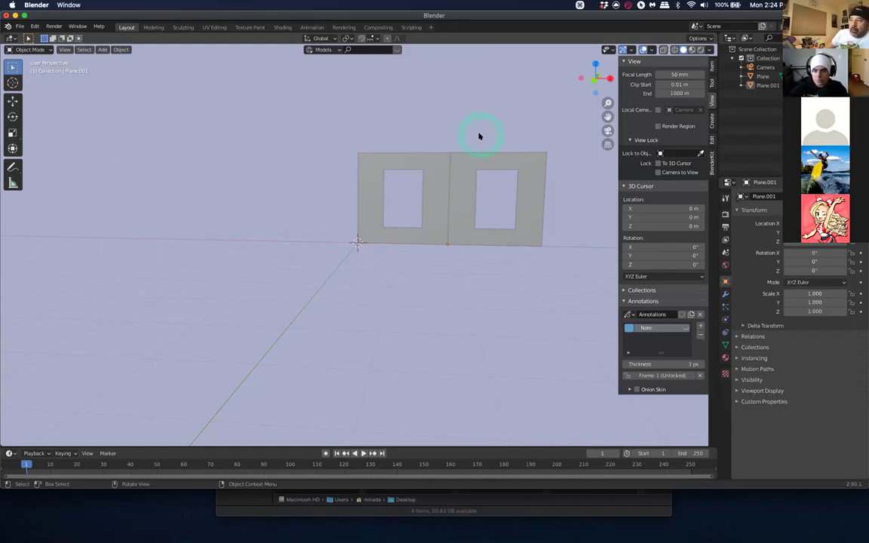
{"action": "left_click", "coordinate": [480, 137]}
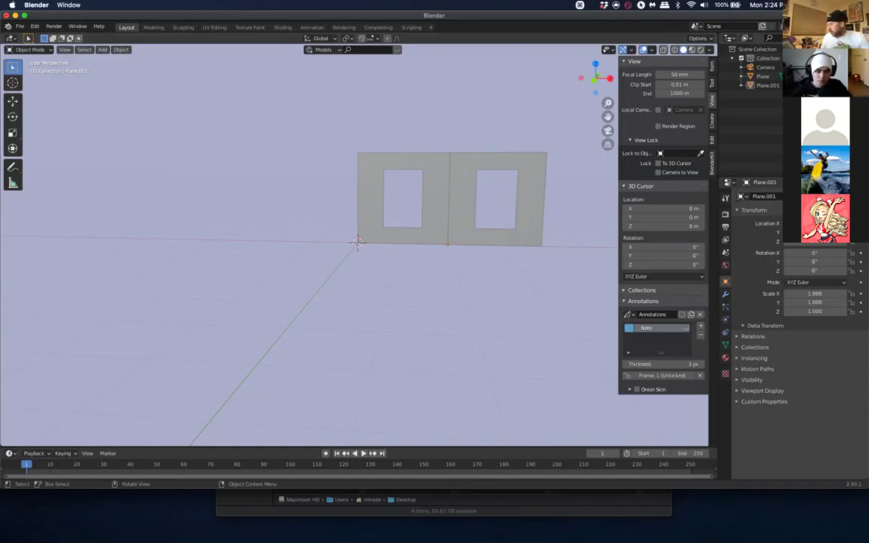
{"action": "left_click_drag", "start_coordinate": [210, 14], "coordinate": [254, 31]}
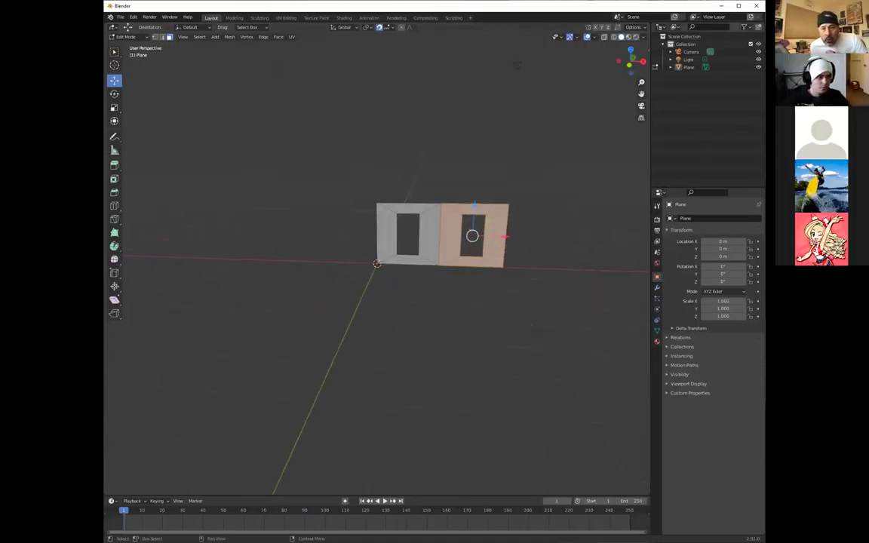
Check in Edit Mode whether both window panels belong to the same mesh by selecting and deselecting their faces
{"action": "mouse_move", "coordinate": [528, 218]}
{"action": "middle_mouse_down"}
{"action": "mouse_move", "coordinate": [520, 235]}
{"action": "mouse_move", "coordinate": [543, 227]}
{"action": "middle_mouse_up"}
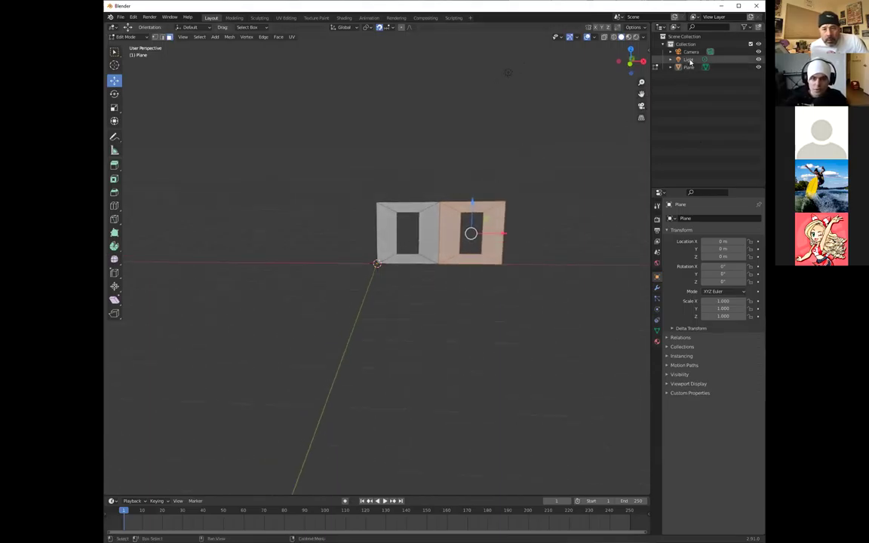
{"action": "left_click", "coordinate": [480, 217]}
{"action": "left_click_drag", "start_coordinate": [480, 217], "coordinate": [385, 157]}
{"action": "left_click_drag", "start_coordinate": [420, 225], "coordinate": [377, 182]}
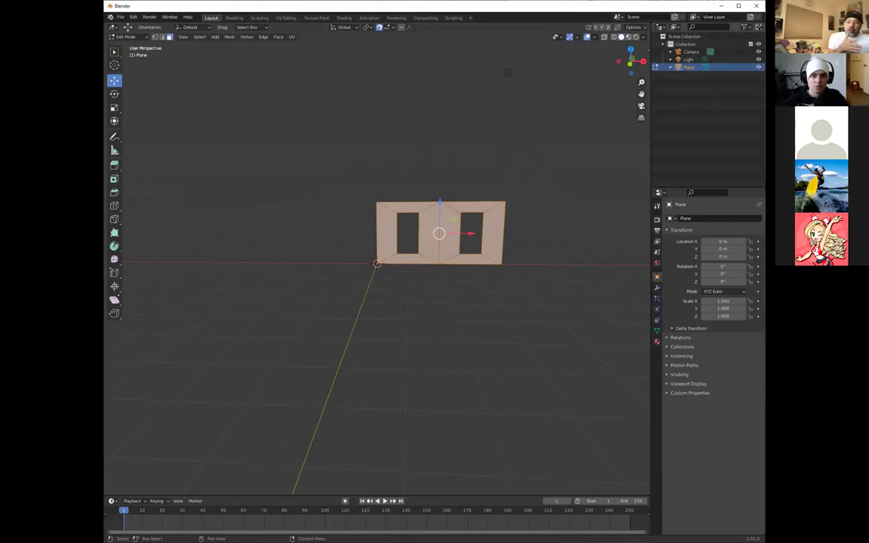
{"action": "left_click", "coordinate": [444, 171]}
{"action": "left_click_drag", "start_coordinate": [315, 177], "coordinate": [578, 306]}
{"action": "middle_click_drag", "start_coordinate": [563, 306], "coordinate": [497, 226]}
{"action": "left_click", "coordinate": [496, 226]}
{"action": "middle_click_drag", "start_coordinate": [540, 301], "coordinate": [536, 276]}
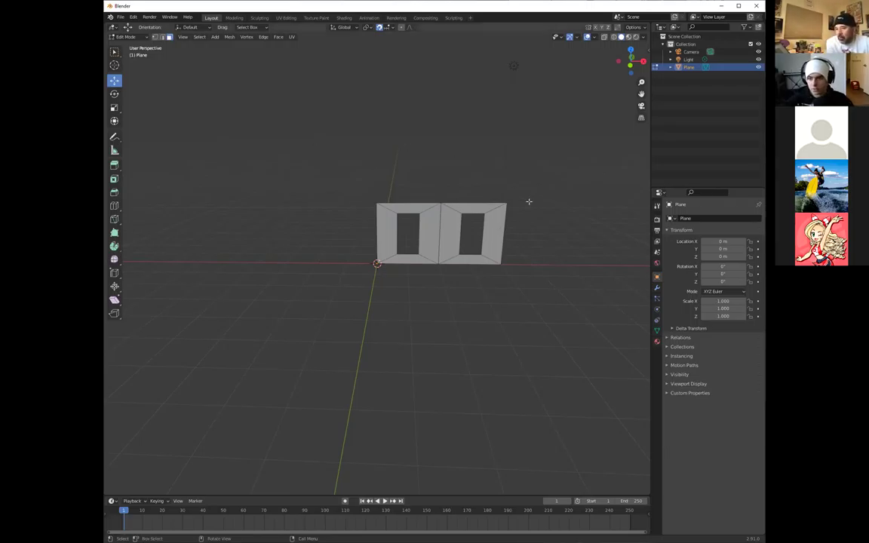
{"action": "left_click", "coordinate": [487, 227]}
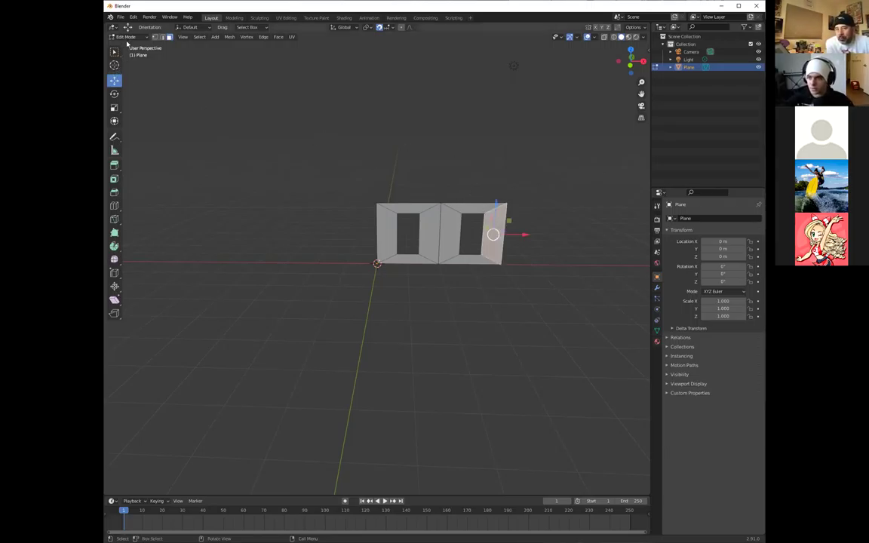
Switch to Object Mode, duplicate the two-window wall, and move the copy 4 m along X beside the original
{"action": "key", "text": "Tab"}
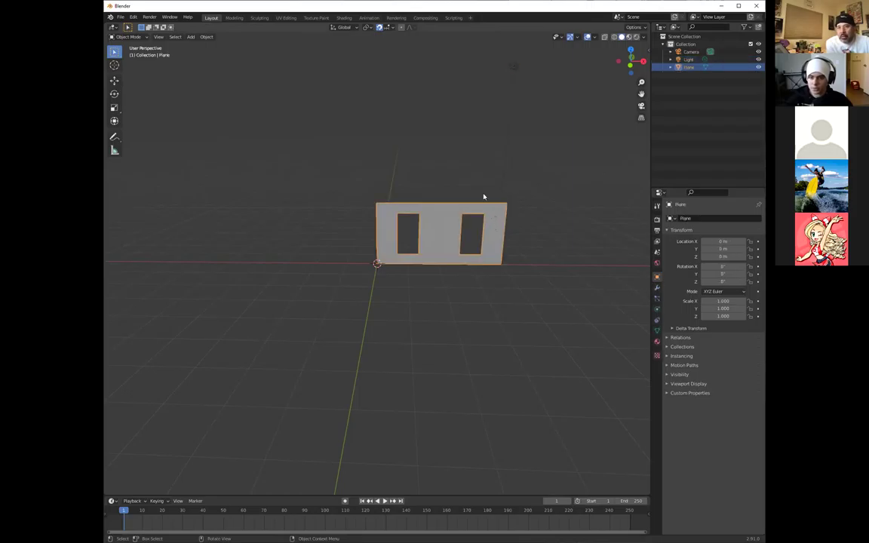
{"action": "key", "text": "shift"}
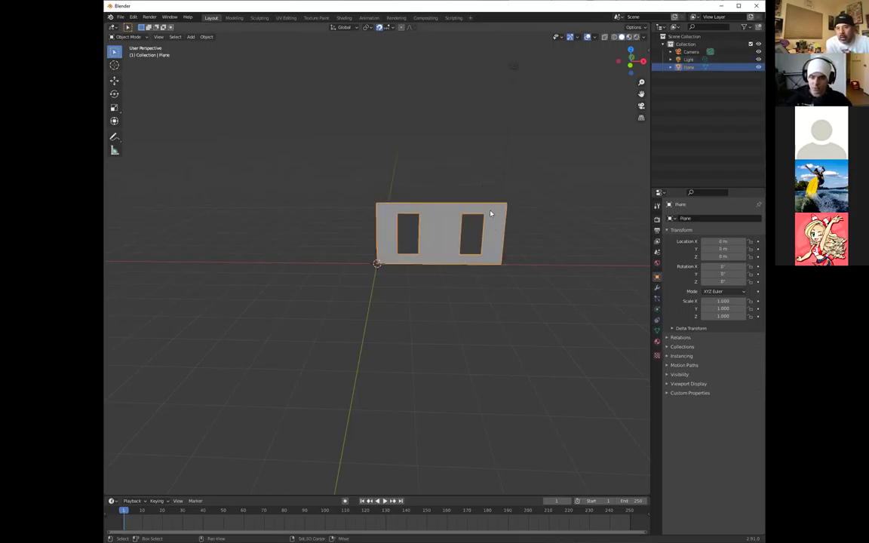
{"action": "key", "text": "shift+d"}
{"action": "key", "text": "Escape"}
{"action": "left_click", "coordinate": [114, 80]}
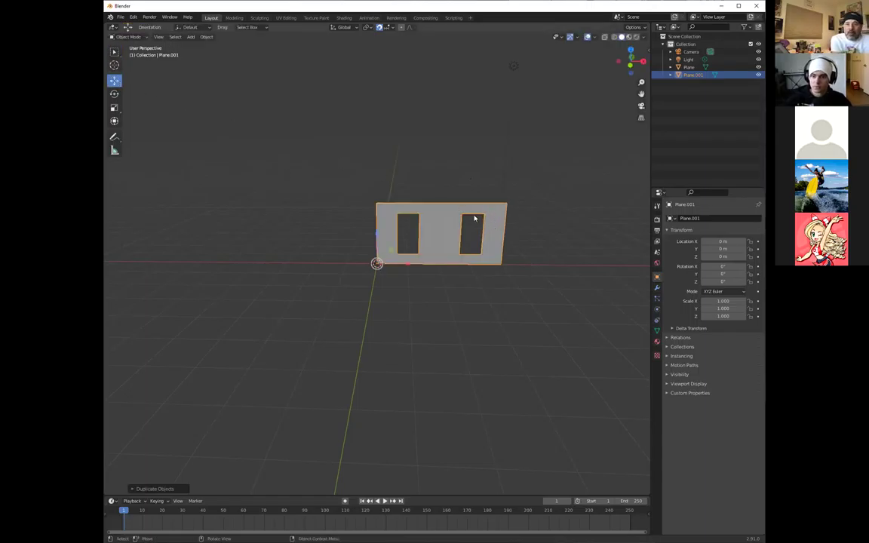
{"action": "left_click_drag", "start_coordinate": [411, 263], "coordinate": [498, 261]}
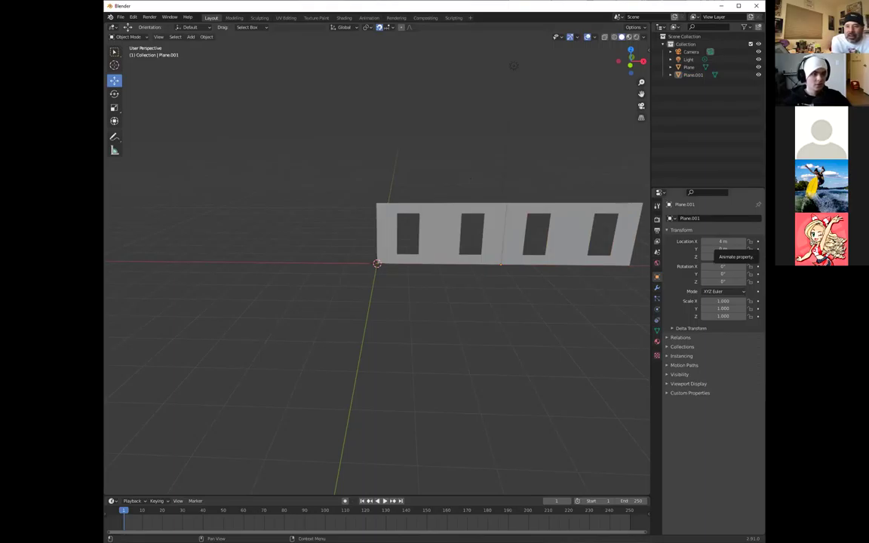
{"action": "left_click", "coordinate": [574, 219]}
{"action": "right_click", "coordinate": [562, 223]}
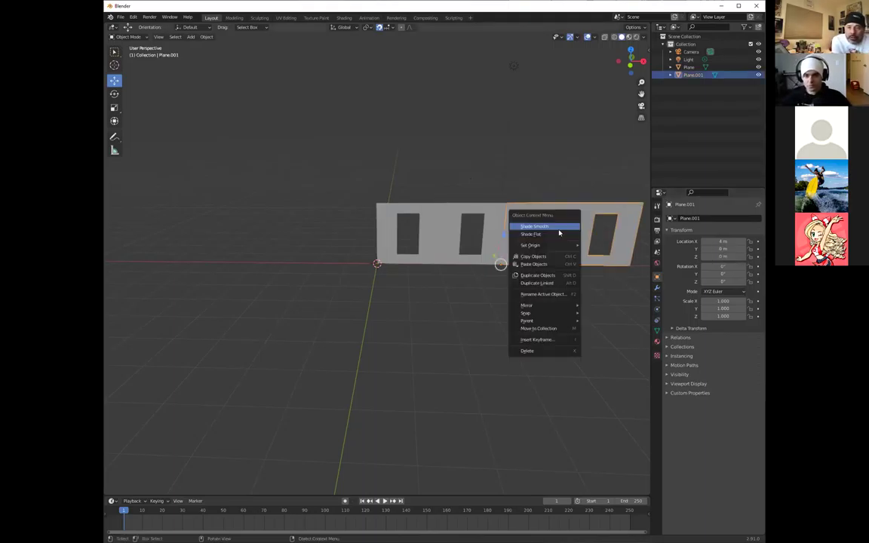
{"action": "key", "text": "alt+a"}
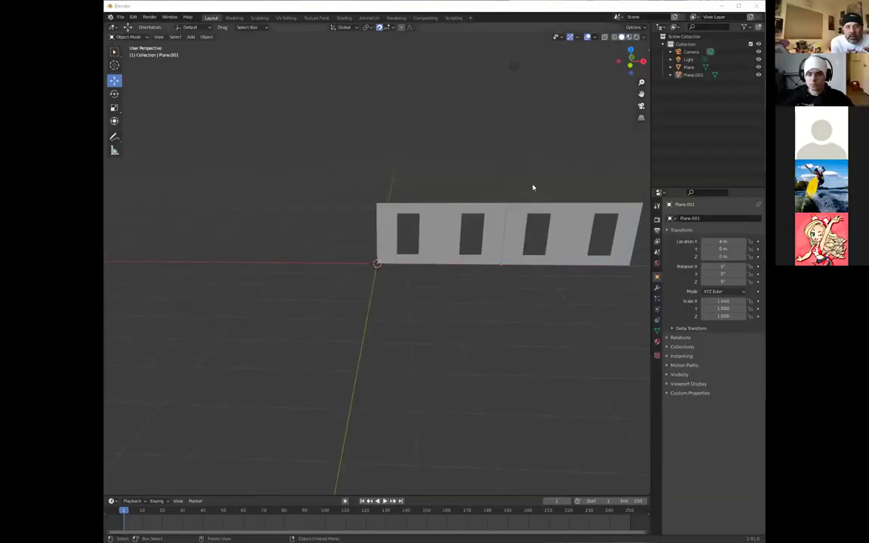
Delete the duplicated two-window wall
{"action": "left_click", "coordinate": [571, 215]}
{"action": "key", "text": "x"}
{"action": "left_click", "coordinate": [543, 227]}
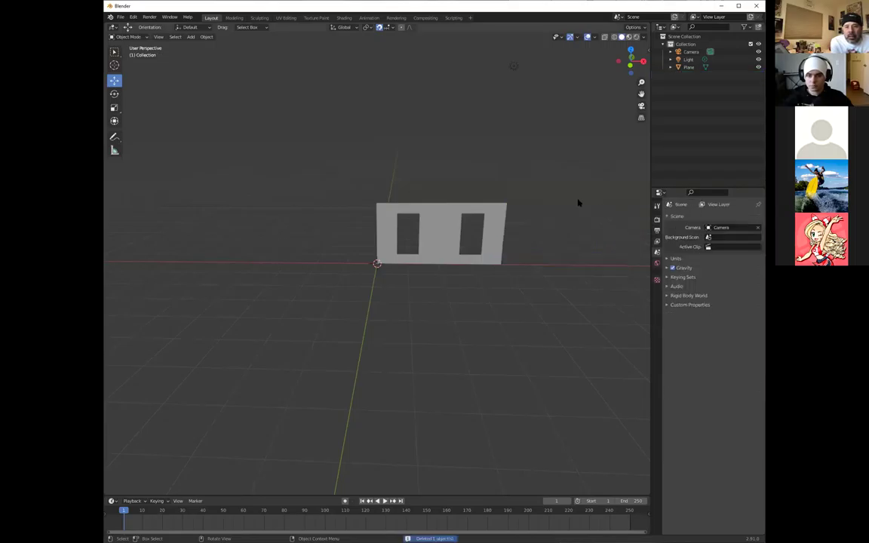
Delete the faces of the second window panel from the remaining wall mesh in Edit Mode and return to Object Mode
{"action": "left_click", "coordinate": [503, 213]}
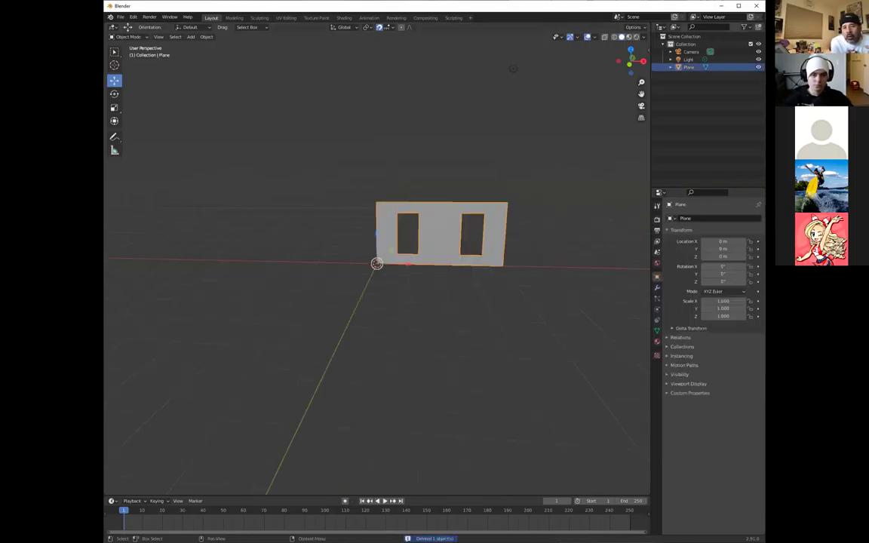
{"action": "key", "text": "Tab"}
{"action": "middle_click_drag", "start_coordinate": [477, 221], "coordinate": [472, 228]}
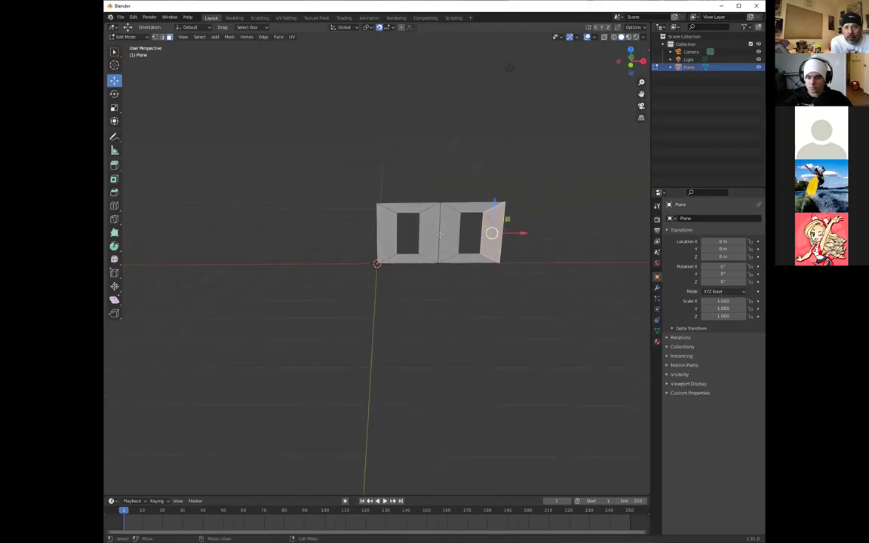
{"action": "left_click_drag", "start_coordinate": [435, 183], "coordinate": [503, 278]}
{"action": "middle_click_drag", "start_coordinate": [502, 278], "coordinate": [539, 262]}
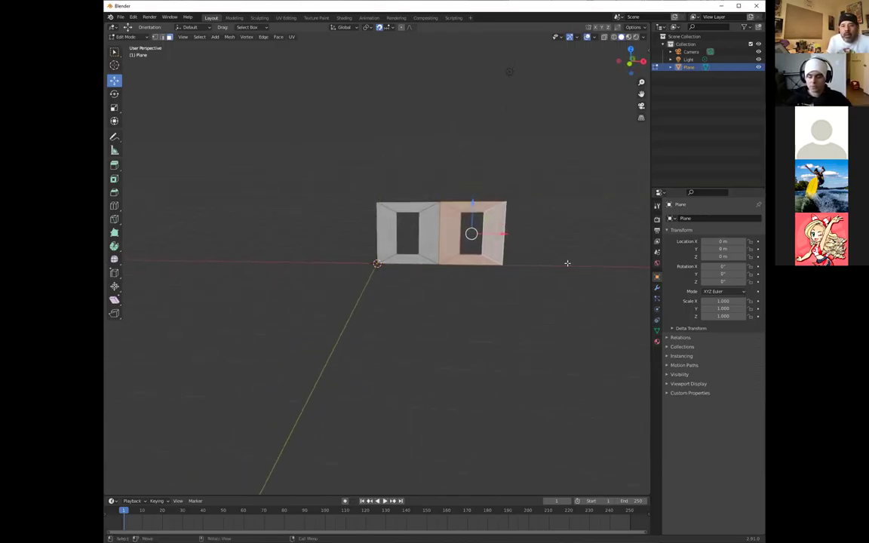
{"action": "key", "text": "x"}
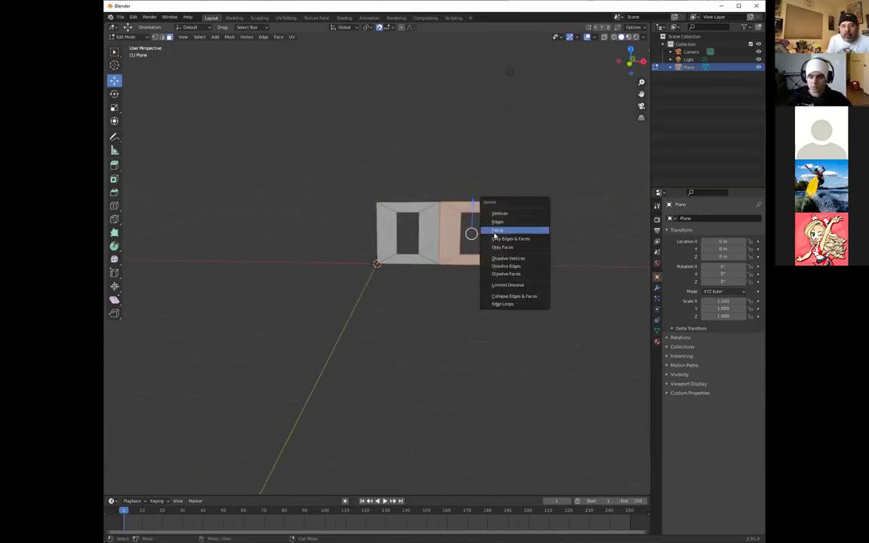
{"action": "left_click", "coordinate": [501, 230]}
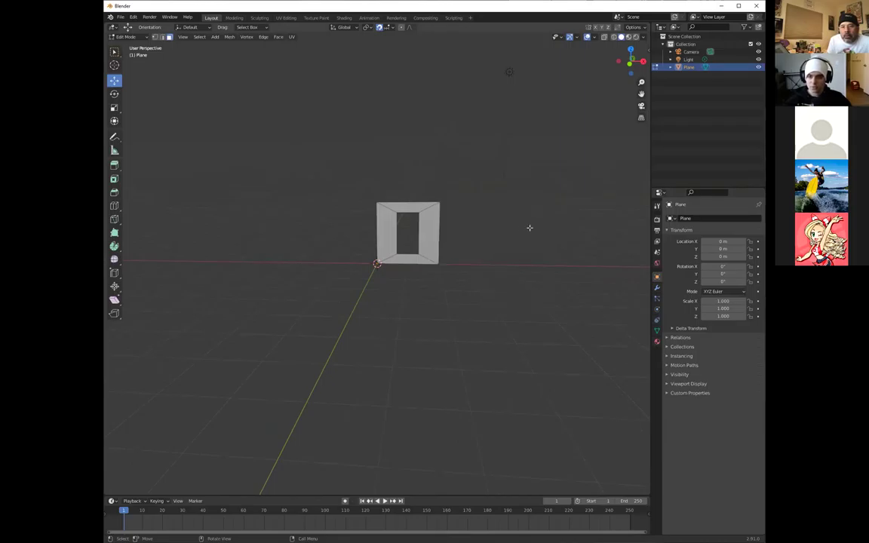
{"action": "middle_click_drag", "start_coordinate": [525, 273], "coordinate": [530, 294]}
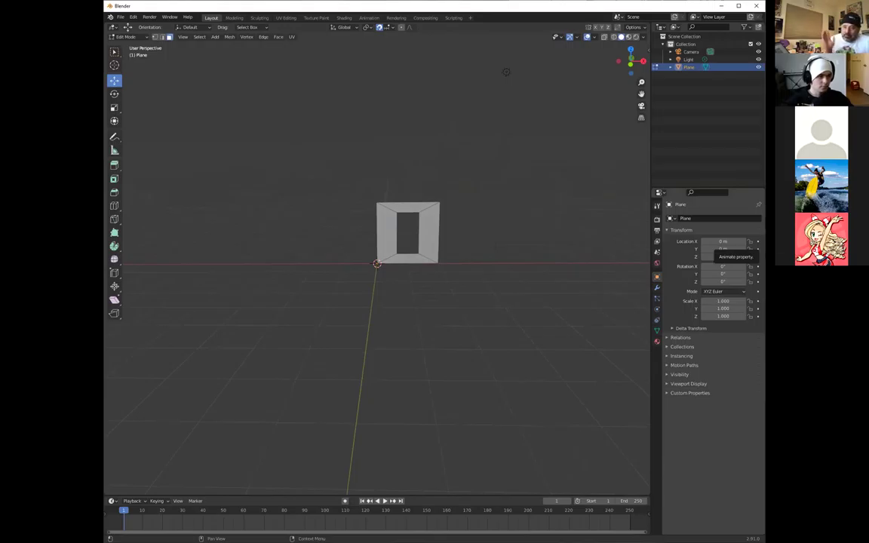
{"action": "mouse_move", "coordinate": [508, 250]}
{"action": "middle_mouse_down"}
{"action": "mouse_move", "coordinate": [405, 254]}
{"action": "mouse_move", "coordinate": [520, 249]}
{"action": "middle_mouse_up"}
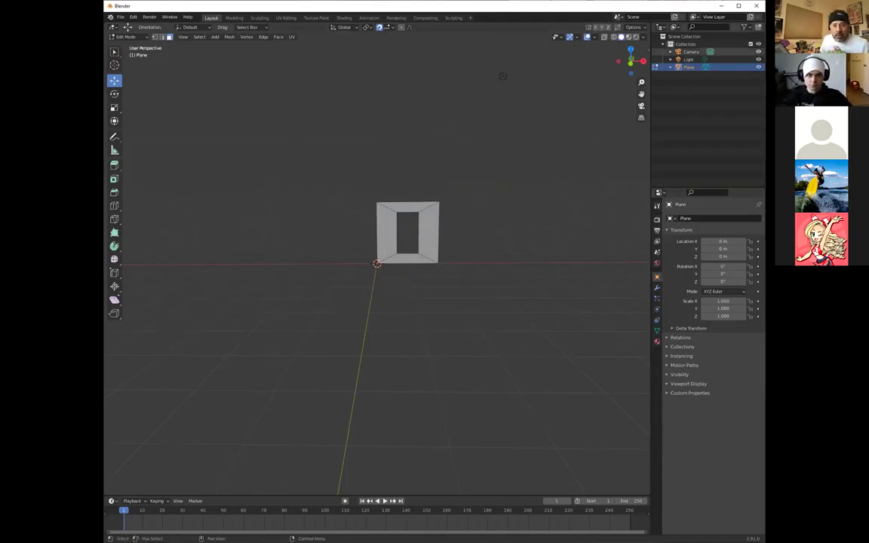
{"action": "key", "text": "Tab"}
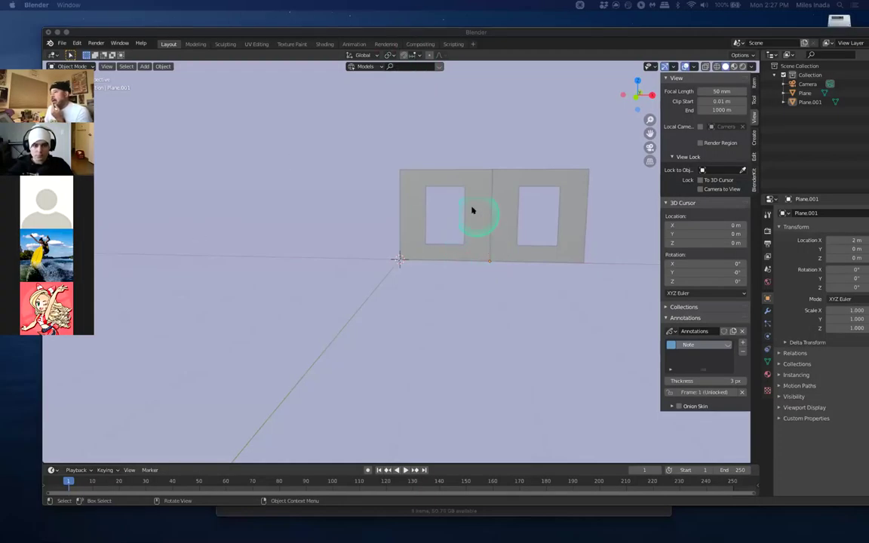
Select the second window wall piece, try moving it freely, and cancel the moves
{"action": "left_click", "coordinate": [509, 198]}
{"action": "key", "text": "g"}
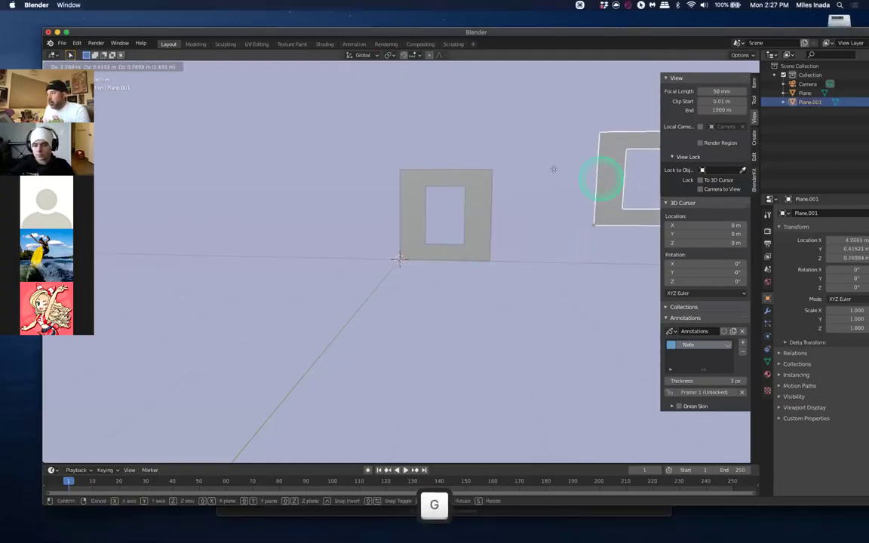
{"action": "key", "text": "Escape"}
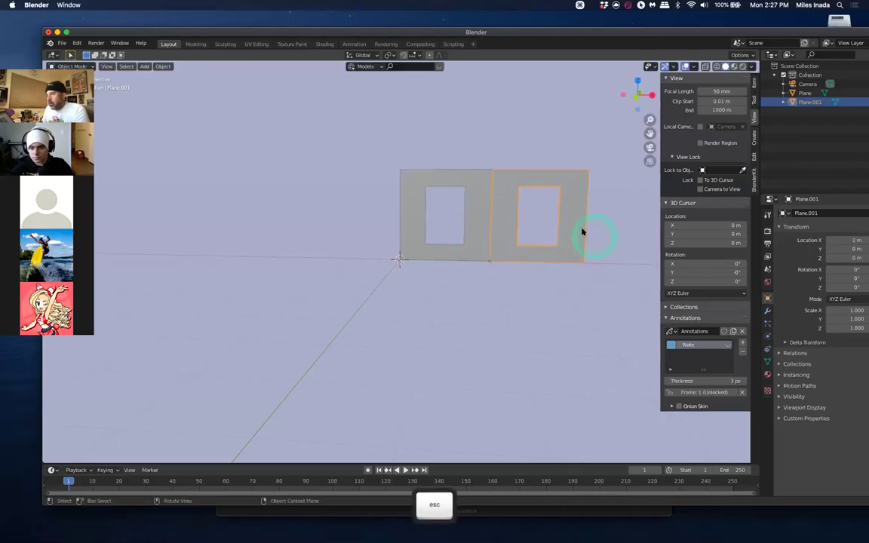
{"action": "left_click", "coordinate": [545, 228]}
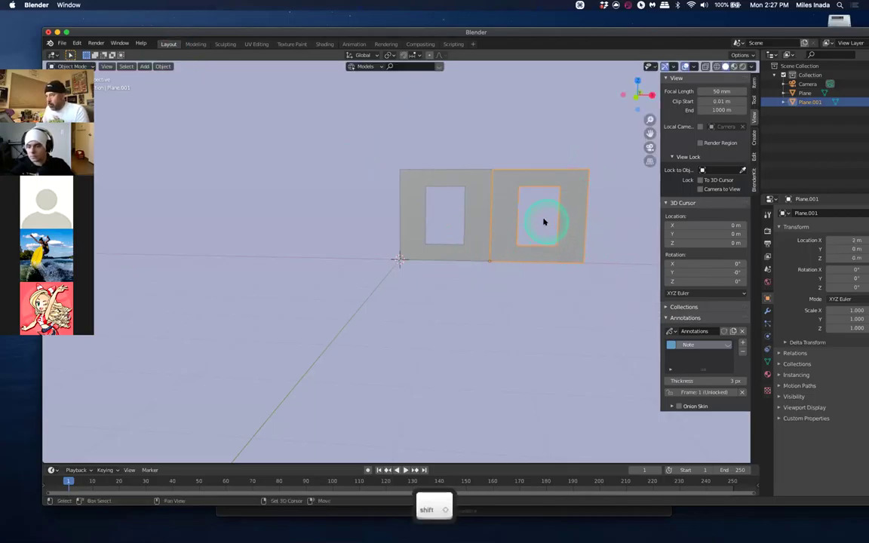
{"action": "middle_click_drag", "start_coordinate": [543, 219], "coordinate": [413, 224], "text": "shift"}
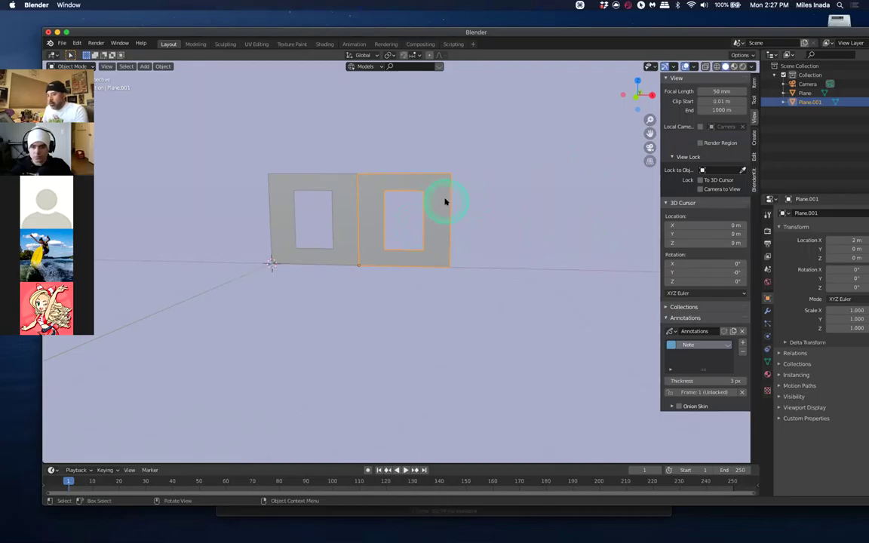
{"action": "key", "text": "g"}
{"action": "key", "text": "Escape"}
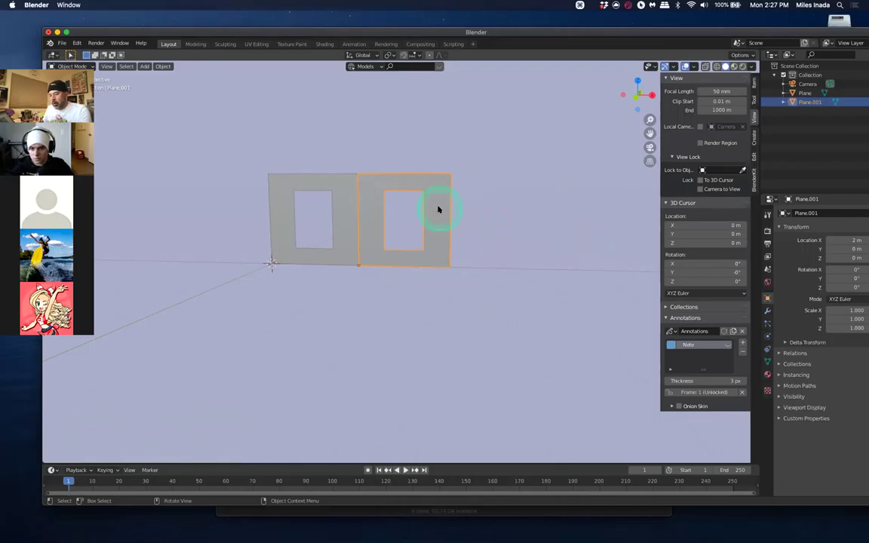
Duplicate the second window wall piece and snap the copy along X to Location X 4 m, flush beside it
{"action": "key", "text": "shift+d"}
{"action": "key", "text": "x"}
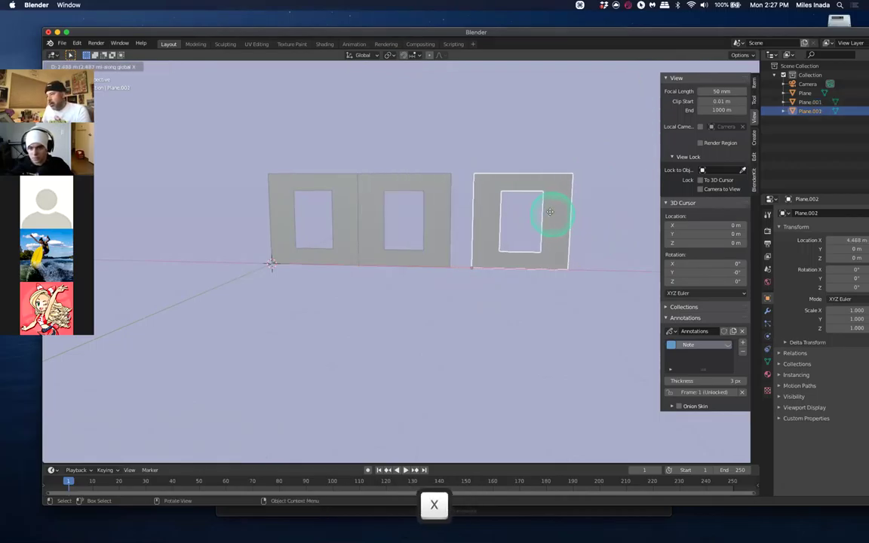
{"action": "left_click", "coordinate": [527, 208], "text": "ctrl"}
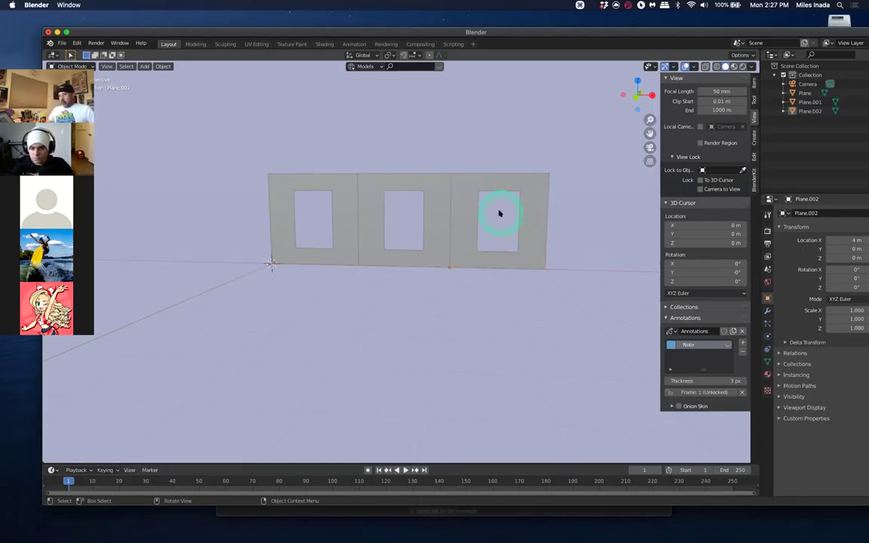
Examine the row of three window wall pieces and the seams between them from several angles and distances
{"action": "scroll", "coordinate": [500, 216], "scroll_direction": "down", "scroll_amount": 5}
{"action": "scroll", "coordinate": [498, 213], "scroll_direction": "up", "scroll_amount": 7}
{"action": "scroll", "coordinate": [498, 214], "scroll_direction": "up", "scroll_amount": 2}
{"action": "scroll", "coordinate": [499, 214], "scroll_direction": "down", "scroll_amount": 3}
{"action": "mouse_move", "coordinate": [499, 214]}
{"action": "middle_mouse_down"}
{"action": "mouse_move", "coordinate": [537, 197]}
{"action": "mouse_move", "coordinate": [540, 211]}
{"action": "mouse_move", "coordinate": [446, 215]}
{"action": "mouse_move", "coordinate": [527, 210]}
{"action": "mouse_move", "coordinate": [461, 211]}
{"action": "mouse_move", "coordinate": [475, 229]}
{"action": "mouse_move", "coordinate": [506, 217]}
{"action": "middle_mouse_up"}
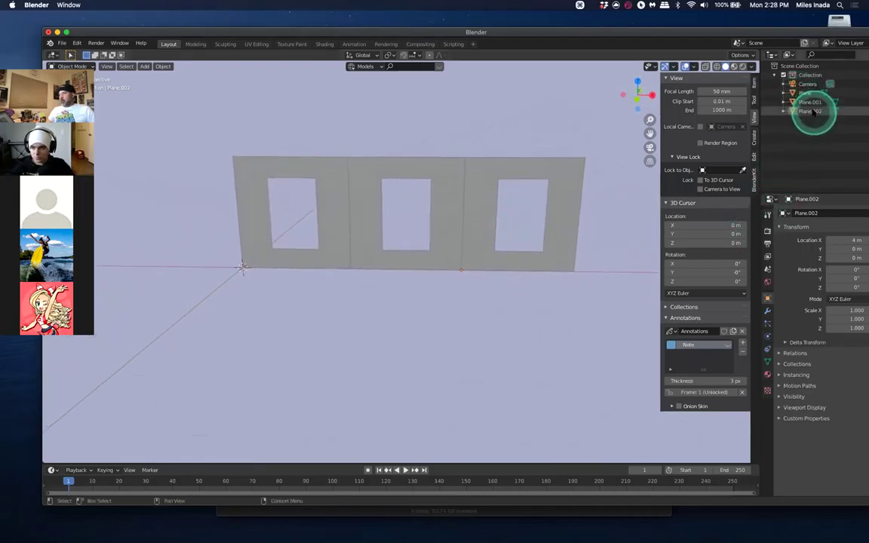
{"action": "middle_click_drag", "start_coordinate": [404, 202], "coordinate": [419, 180]}
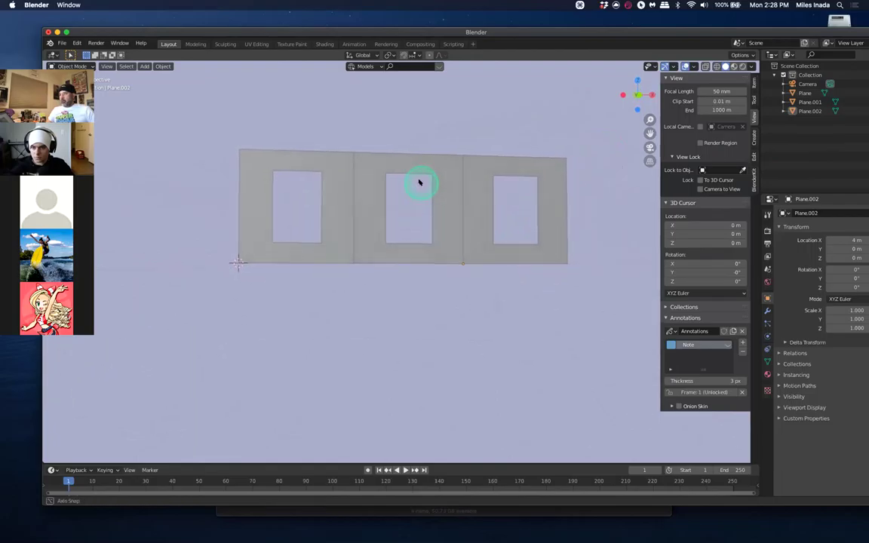
{"action": "scroll", "coordinate": [508, 224], "scroll_direction": "down", "scroll_amount": 2}
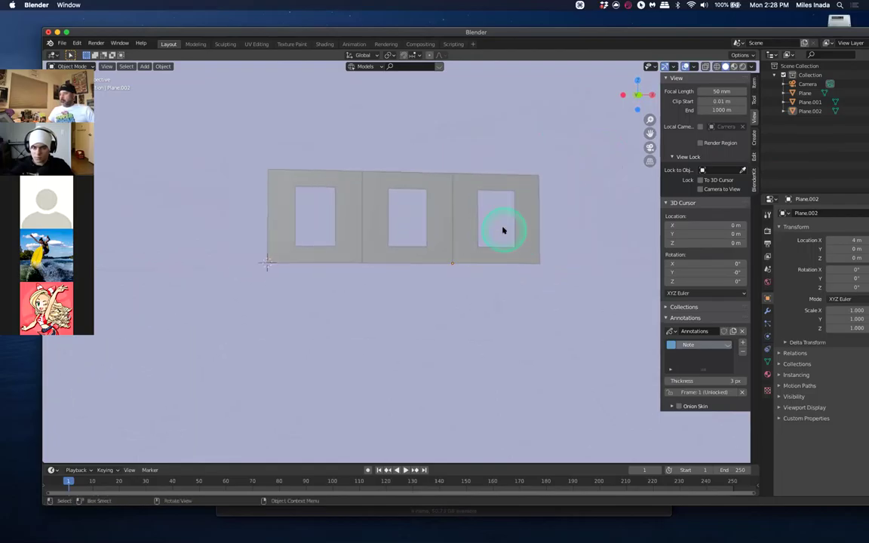
{"action": "scroll", "coordinate": [507, 224], "scroll_direction": "up", "scroll_amount": 4}
{"action": "mouse_move", "coordinate": [508, 224]}
{"action": "middle_mouse_down"}
{"action": "mouse_move", "coordinate": [453, 247]}
{"action": "mouse_move", "coordinate": [495, 237]}
{"action": "middle_mouse_up"}
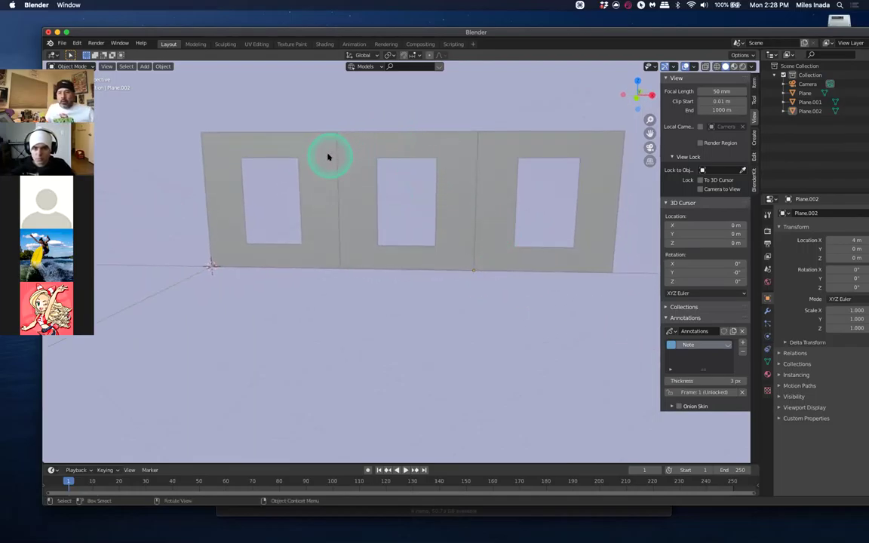
Select all three window wall pieces and join them into one object, with the first piece's object kept as the base
{"action": "left_click", "coordinate": [553, 142]}
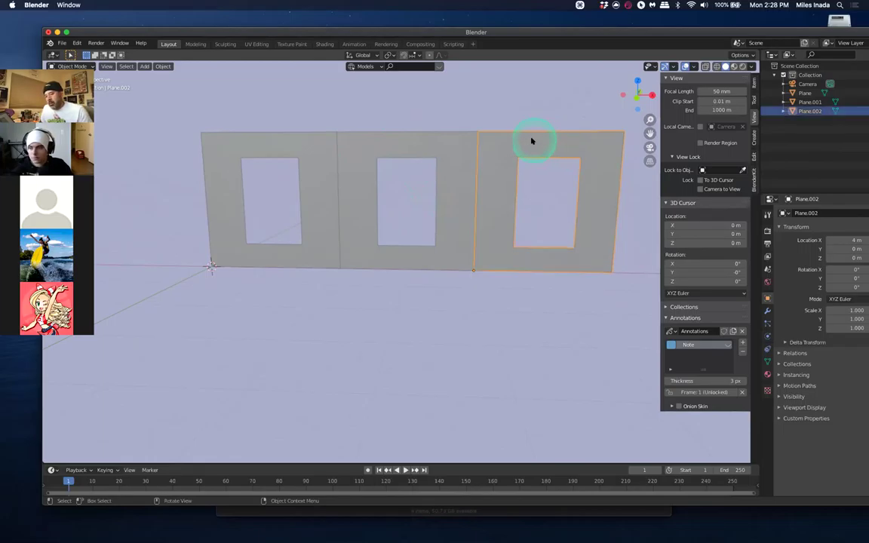
{"action": "left_click", "coordinate": [444, 134], "text": "shift"}
{"action": "left_click", "coordinate": [307, 150], "text": "shift"}
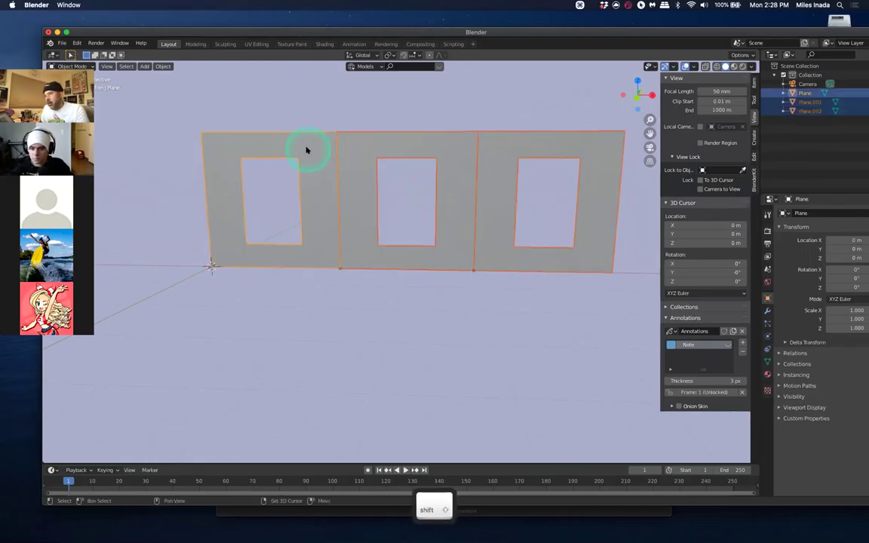
{"action": "left_click", "coordinate": [307, 149]}
{"action": "left_click", "coordinate": [585, 188], "text": "shift"}
{"action": "key", "text": "ctrl+j"}
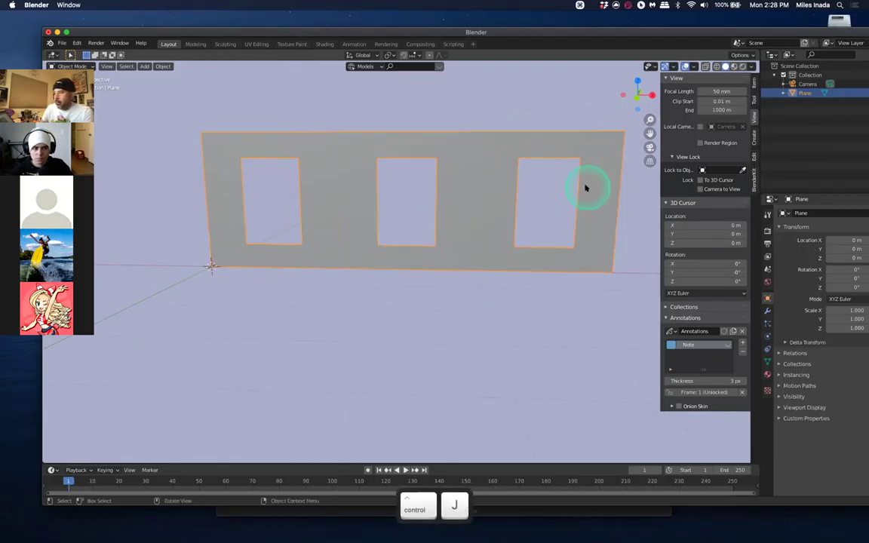
{"action": "left_click", "coordinate": [586, 188]}
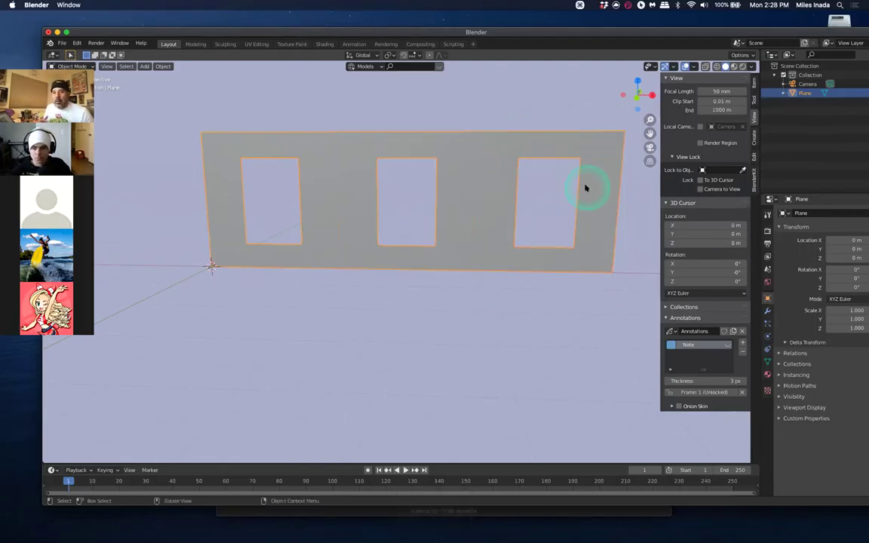
{"action": "left_click", "coordinate": [485, 186]}
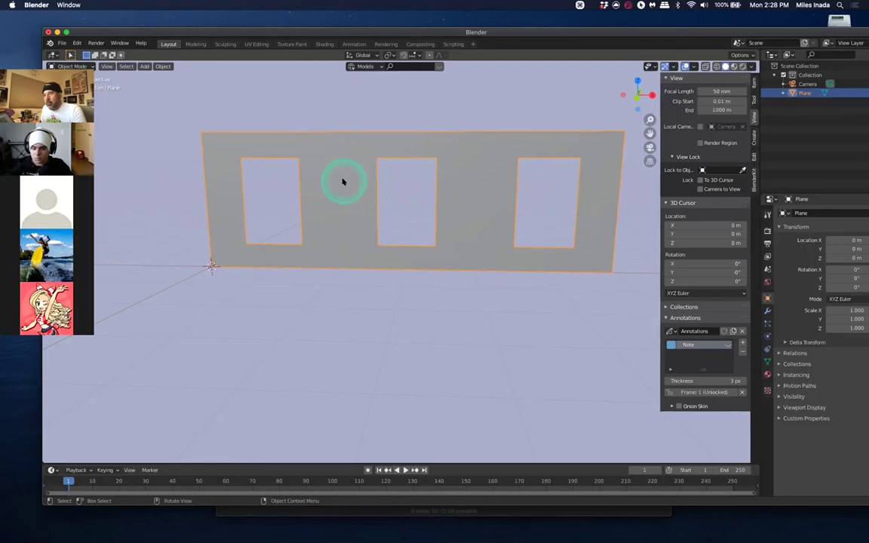
Enter Edit Mode on the joined wall and enable the Statistics viewport overlay
{"action": "key", "text": "Tab"}
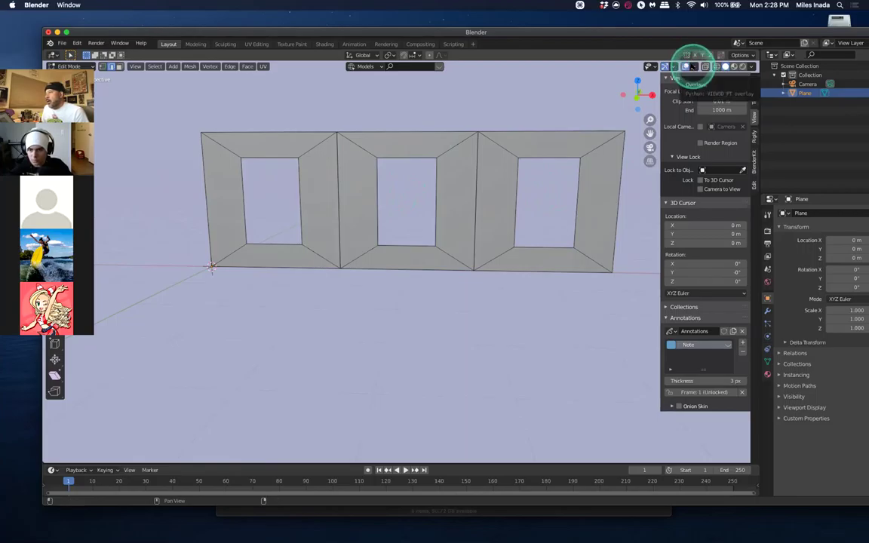
{"action": "left_click", "coordinate": [692, 67]}
{"action": "left_click", "coordinate": [693, 66]}
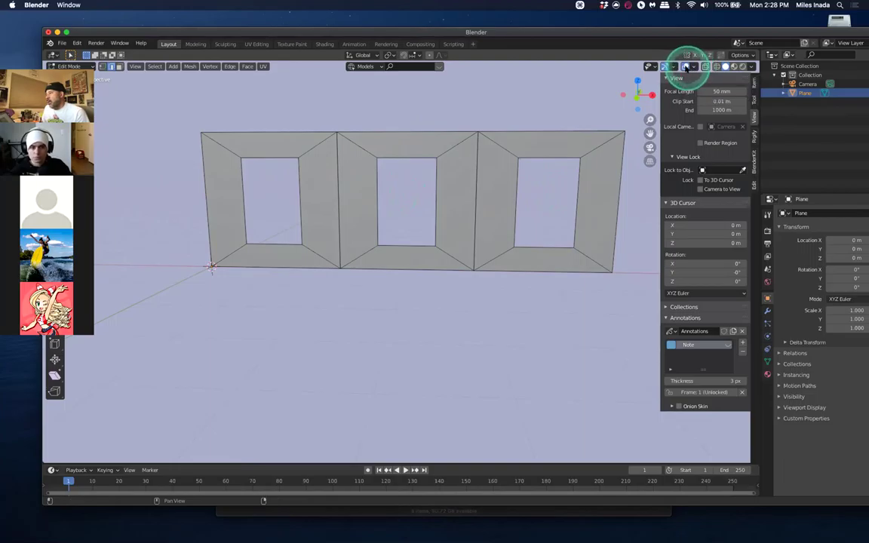
{"action": "left_click", "coordinate": [693, 66]}
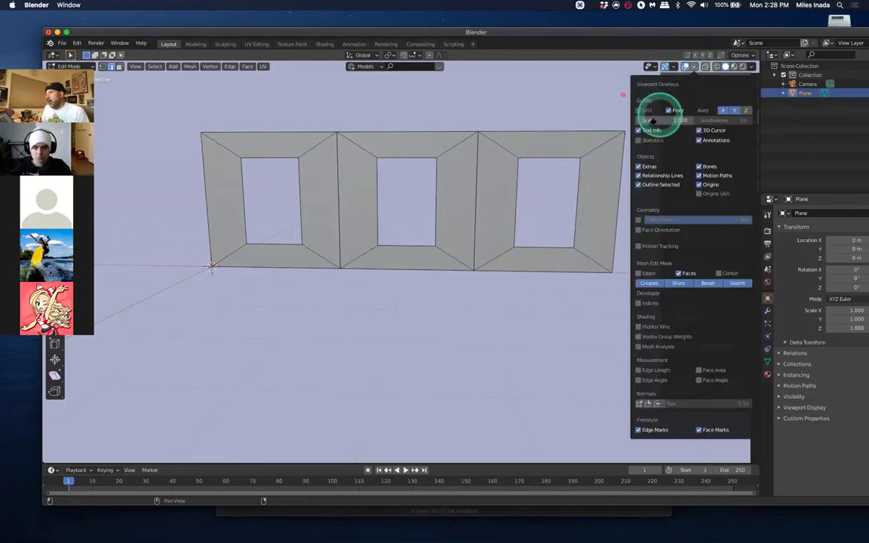
{"action": "left_click", "coordinate": [639, 141]}
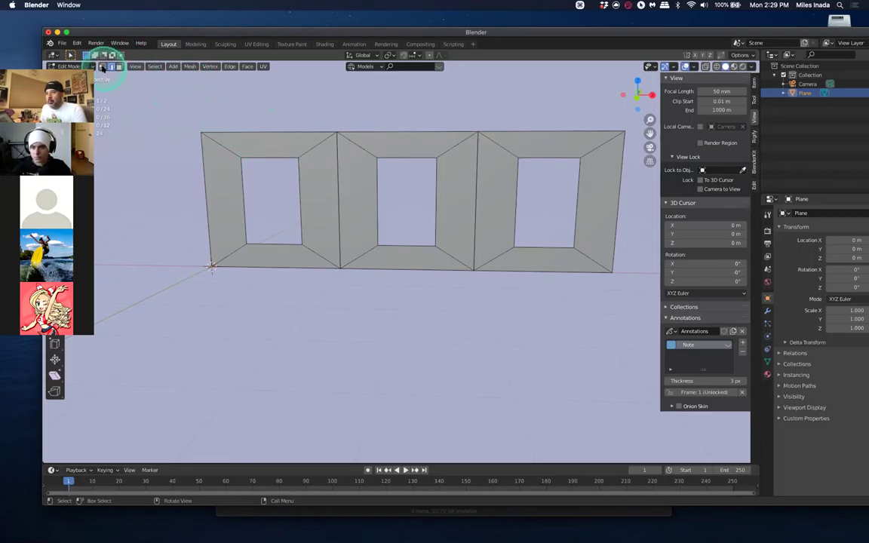
In vertex select mode, select individual corners of the first window panel and its seam with the second to check their vertex counts
{"action": "key", "text": "1"}
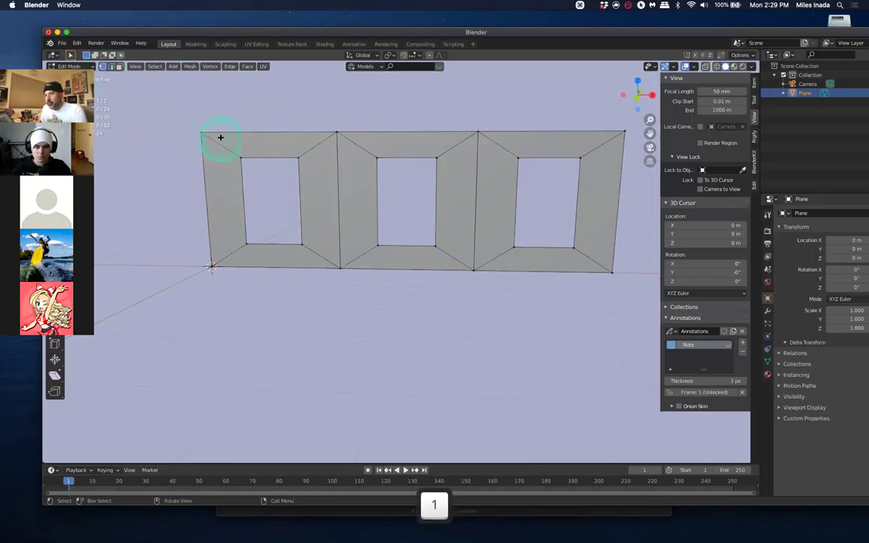
{"action": "left_click_drag", "start_coordinate": [177, 113], "coordinate": [216, 145]}
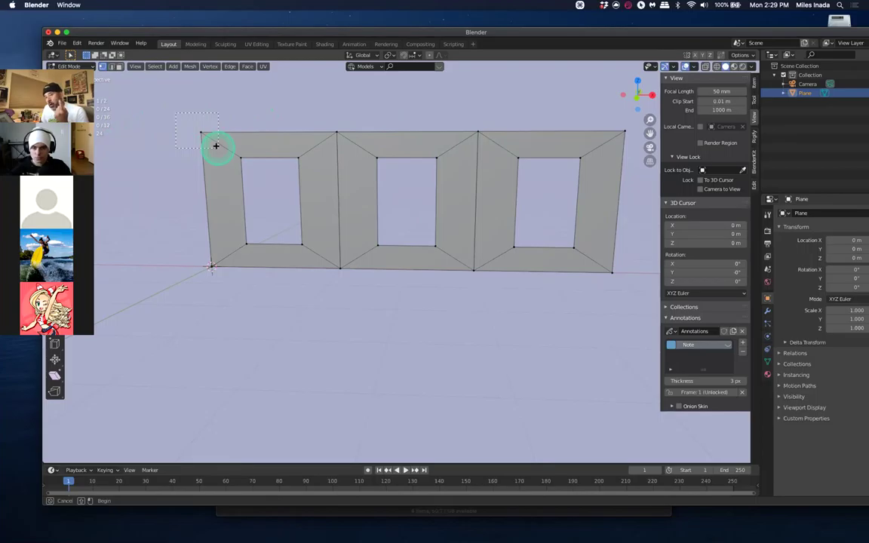
{"action": "left_click_drag", "start_coordinate": [216, 146], "coordinate": [243, 153]}
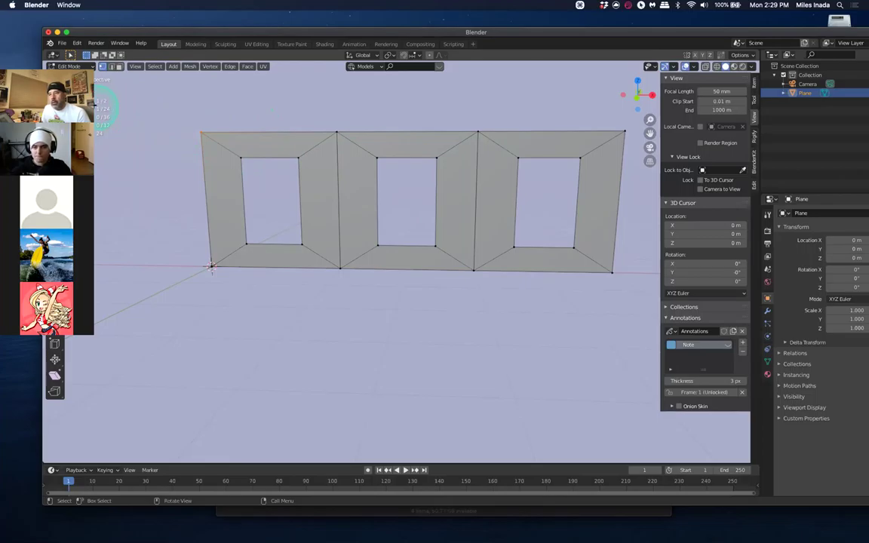
{"action": "mouse_move", "coordinate": [239, 158]}
{"action": "left_mouse_down"}
{"action": "mouse_move", "coordinate": [237, 151]}
{"action": "mouse_move", "coordinate": [252, 171]}
{"action": "left_mouse_up"}
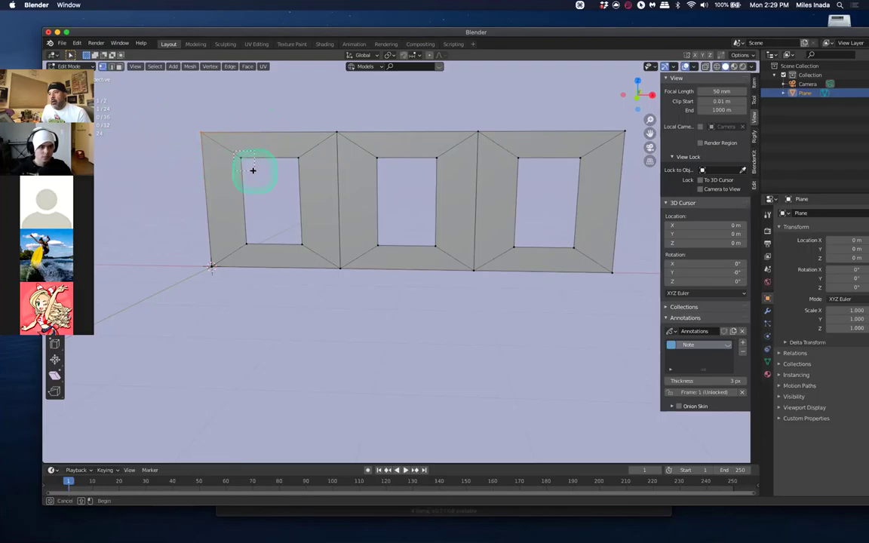
{"action": "left_click", "coordinate": [296, 160], "text": "shift"}
{"action": "left_click", "coordinate": [245, 235], "text": "shift"}
{"action": "left_click", "coordinate": [304, 240]}
{"action": "left_click_drag", "start_coordinate": [184, 249], "coordinate": [247, 292]}
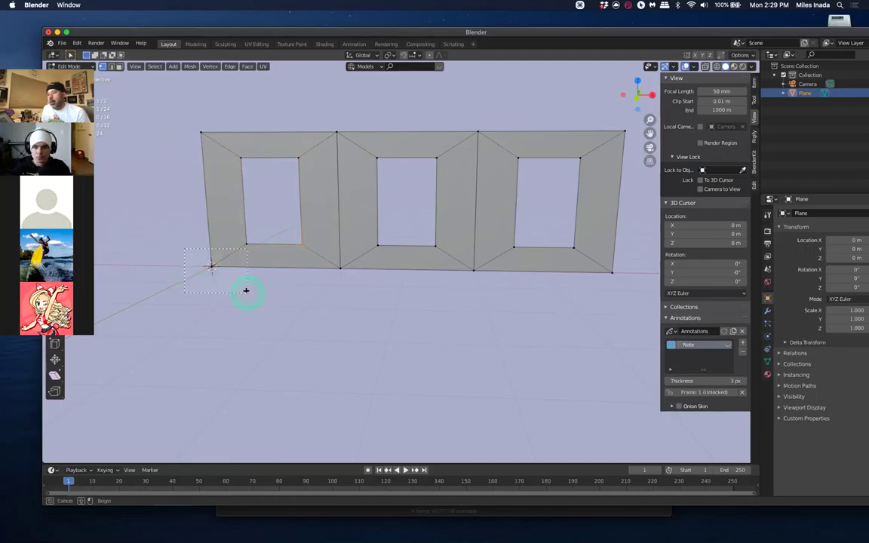
{"action": "left_click_drag", "start_coordinate": [170, 232], "coordinate": [225, 296]}
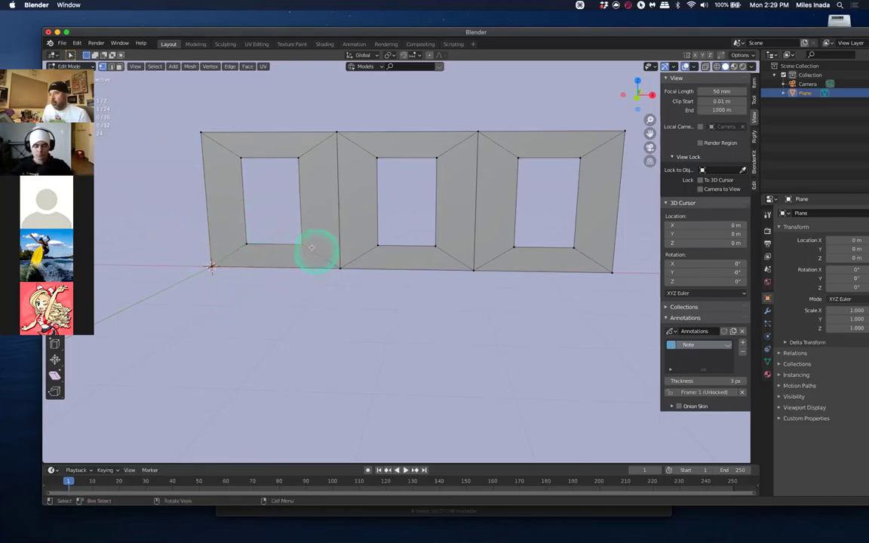
{"action": "left_click", "coordinate": [341, 268]}
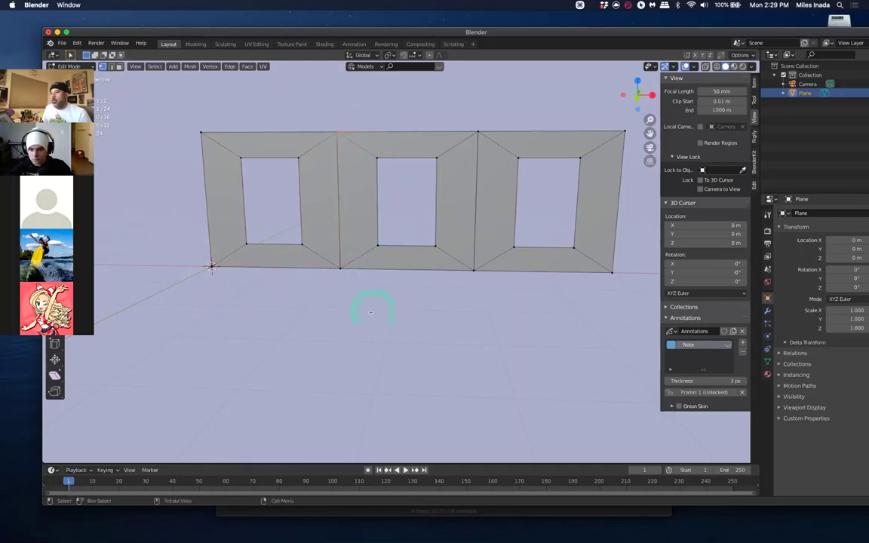
{"action": "left_click_drag", "start_coordinate": [332, 262], "coordinate": [377, 295]}
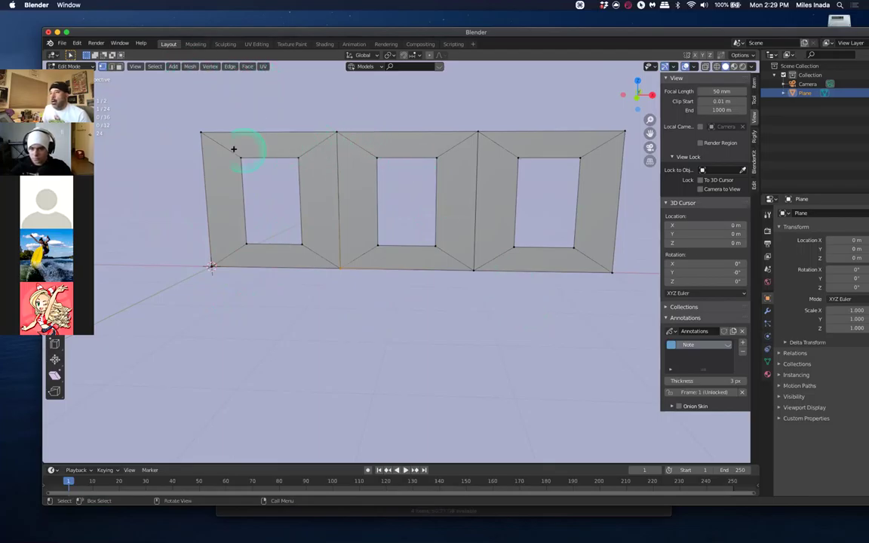
Switch to Object Mode and look up the Join command without running it
{"action": "key", "text": "Tab"}
{"action": "left_click", "coordinate": [164, 67]}
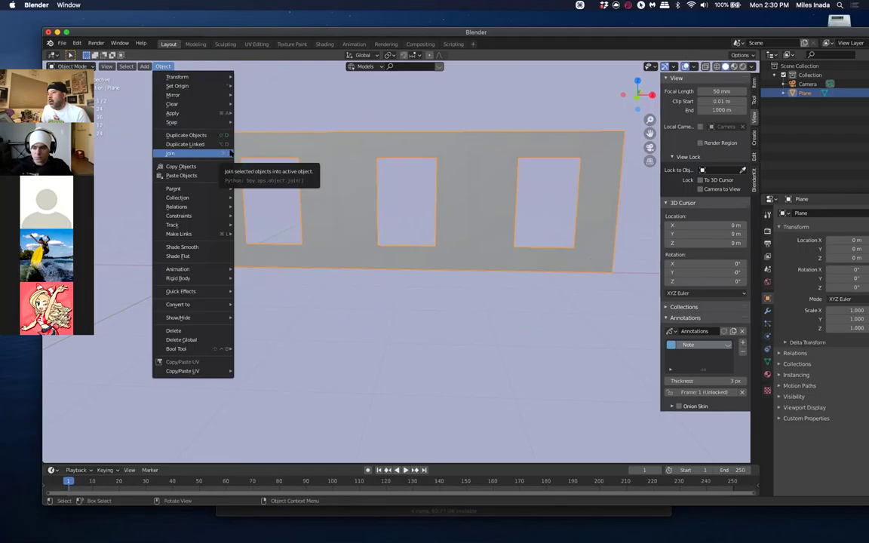
{"action": "left_click", "coordinate": [283, 117]}
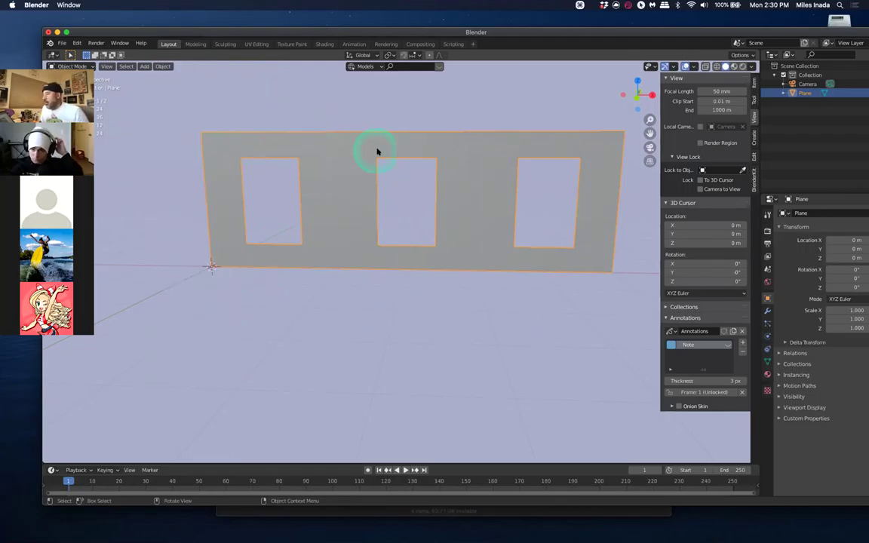
Re-enter Edit Mode and select the upper vertex at the seam between the first and second window panels
{"action": "key", "text": "Tab"}
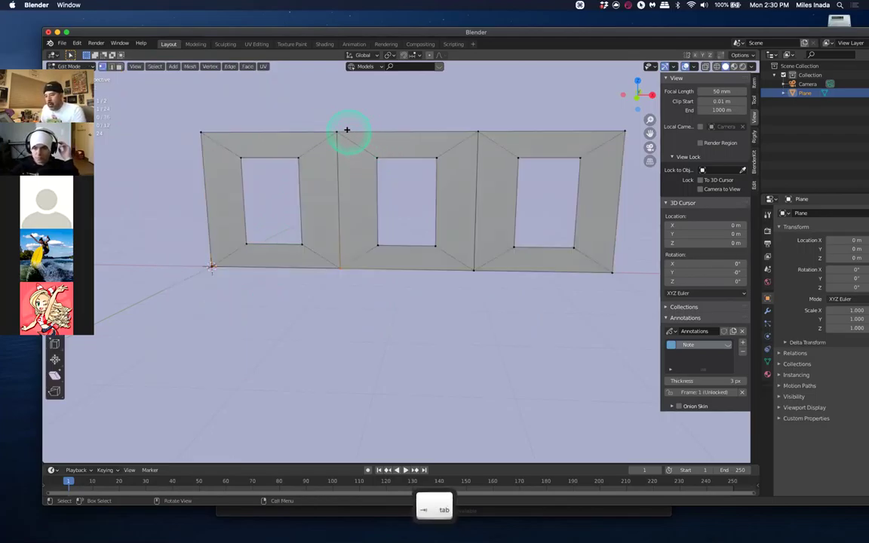
{"action": "left_click", "coordinate": [343, 135]}
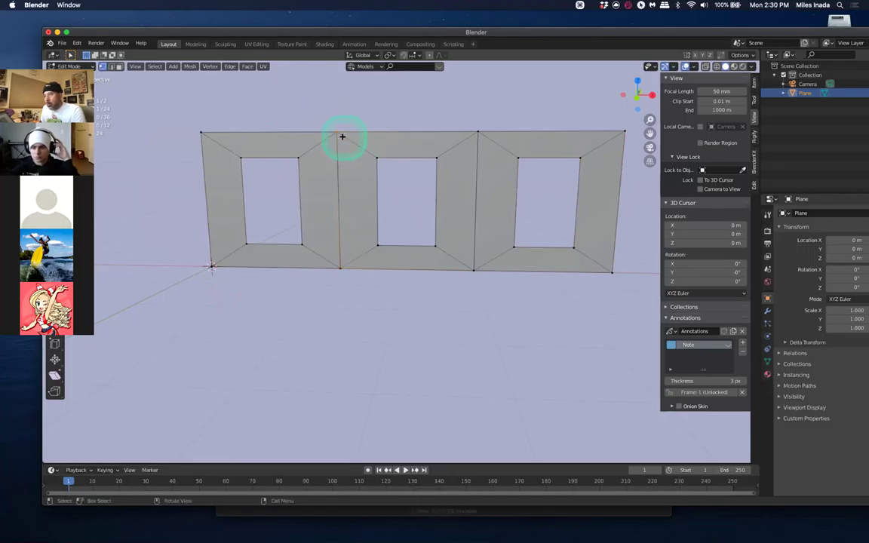
Show the mesh in wireframe and box-select the overlapping vertices at the top corner shared by the first and second panels
{"action": "key", "text": "z"}
{"action": "left_click_drag", "start_coordinate": [304, 103], "coordinate": [359, 149]}
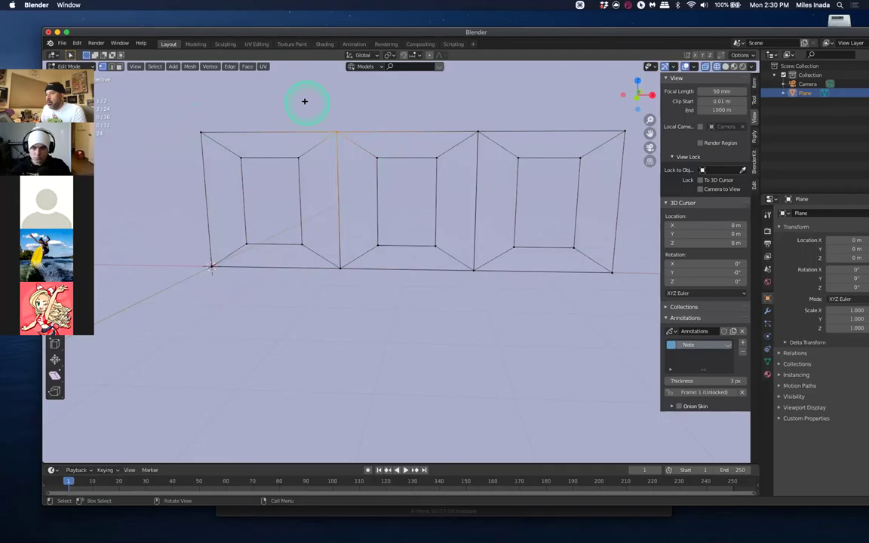
{"action": "left_click_drag", "start_coordinate": [306, 103], "coordinate": [350, 136]}
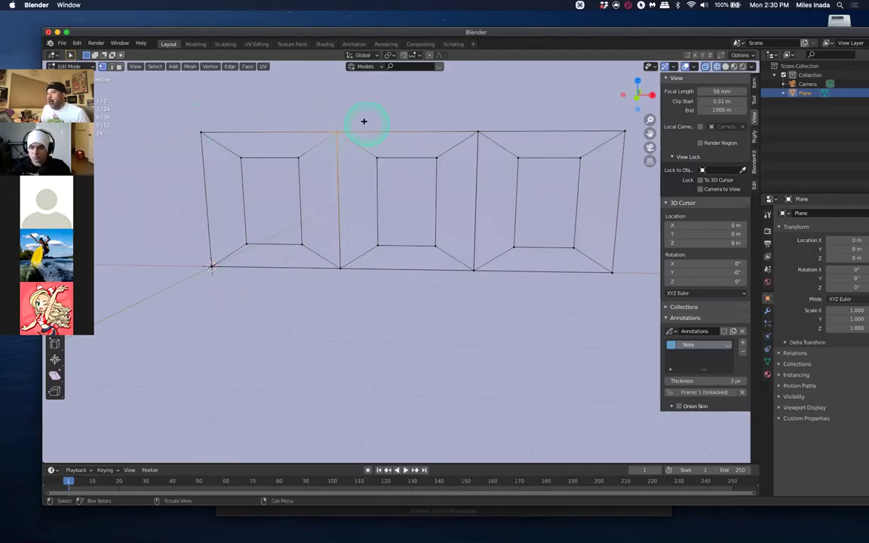
{"action": "left_click", "coordinate": [352, 117]}
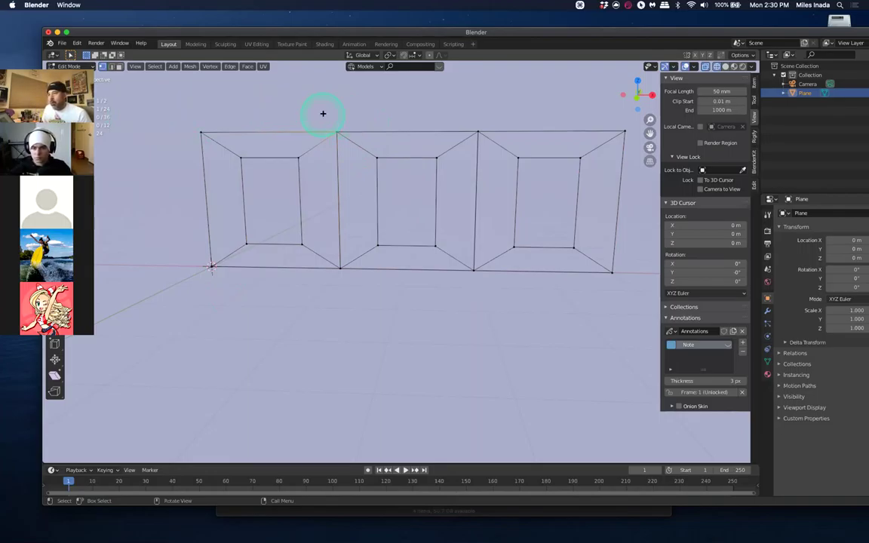
{"action": "left_click_drag", "start_coordinate": [315, 108], "coordinate": [354, 140]}
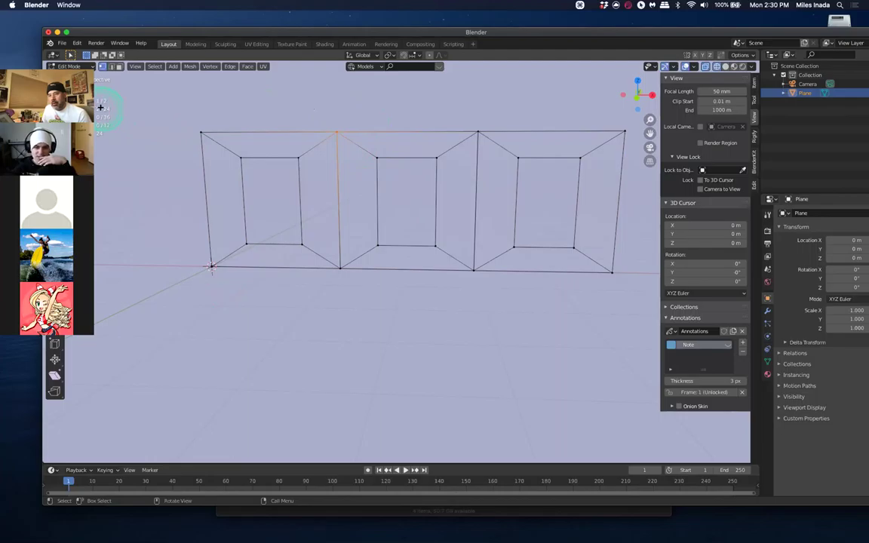
Check the other seam corners and the window-opening corners of the middle and third panels for doubled vertices
{"action": "left_click", "coordinate": [336, 258]}
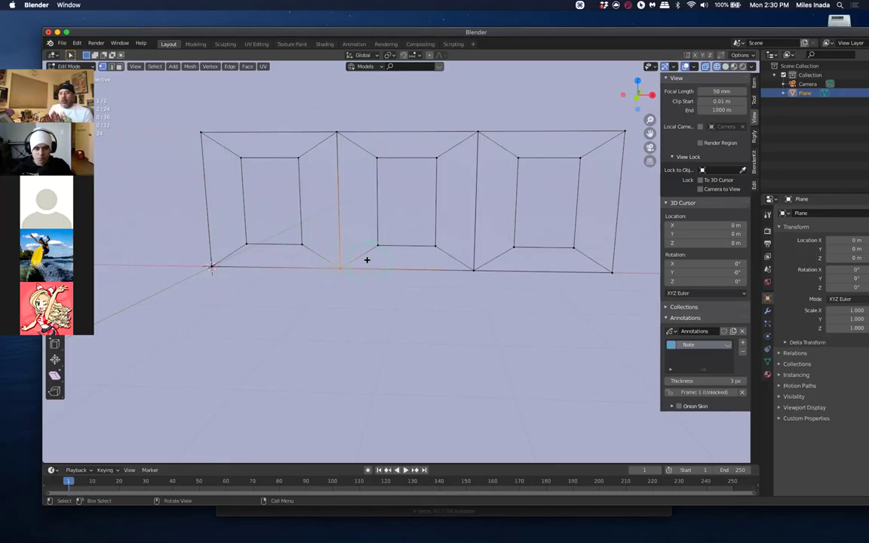
{"action": "left_click", "coordinate": [104, 107]}
{"action": "left_click", "coordinate": [480, 134]}
{"action": "left_click", "coordinate": [475, 257], "text": "shift"}
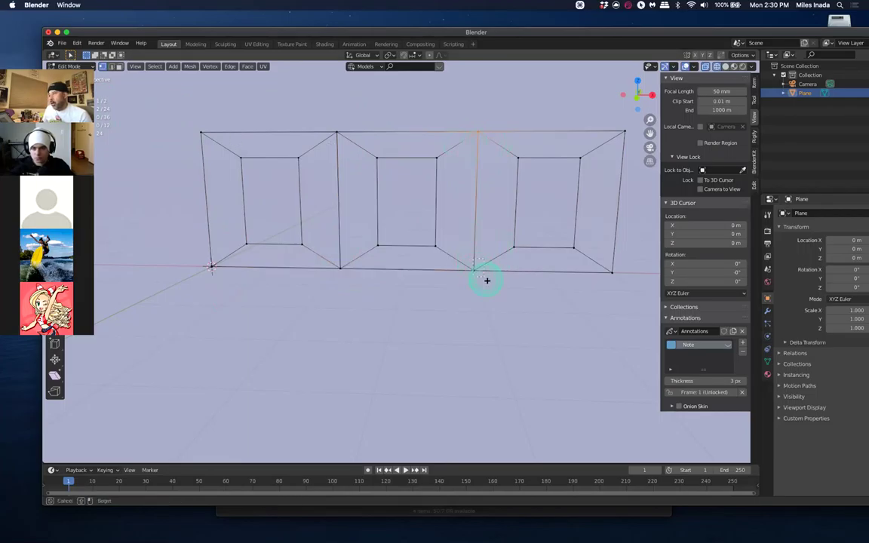
{"action": "left_click", "coordinate": [436, 244]}
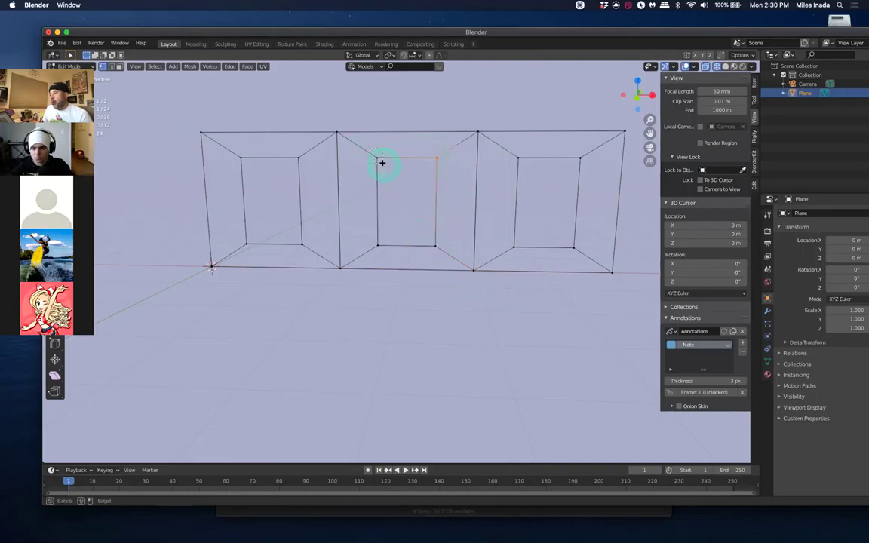
{"action": "left_click", "coordinate": [376, 241]}
{"action": "left_click", "coordinate": [571, 246]}
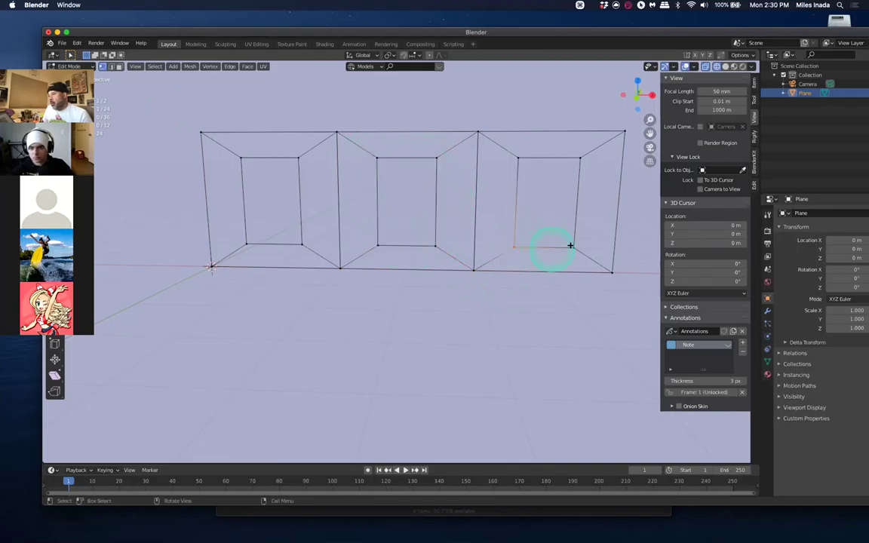
{"action": "left_click", "coordinate": [516, 156]}
{"action": "left_click", "coordinate": [609, 308]}
Recheck the top and bottom corners of both seams between the panels for duplicate vertices
{"action": "left_click", "coordinate": [341, 273], "text": "alt"}
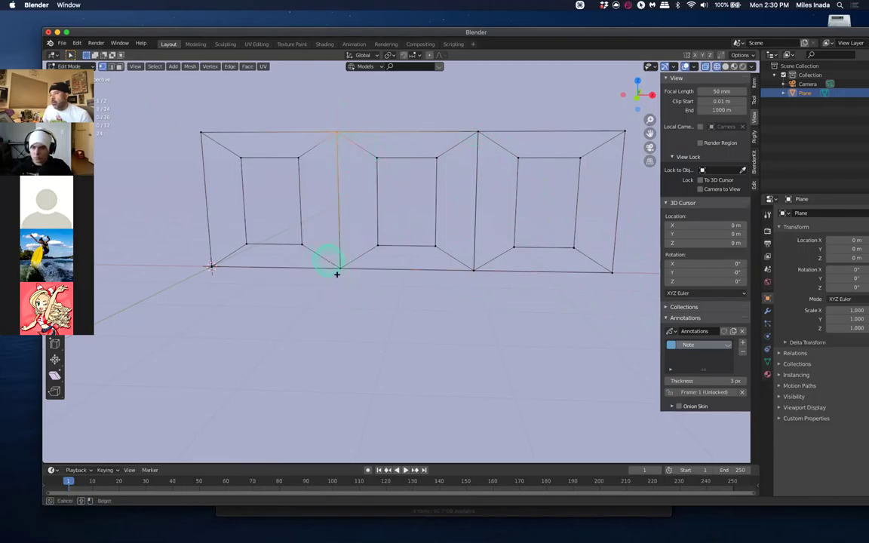
{"action": "left_click", "coordinate": [492, 269], "text": "alt"}
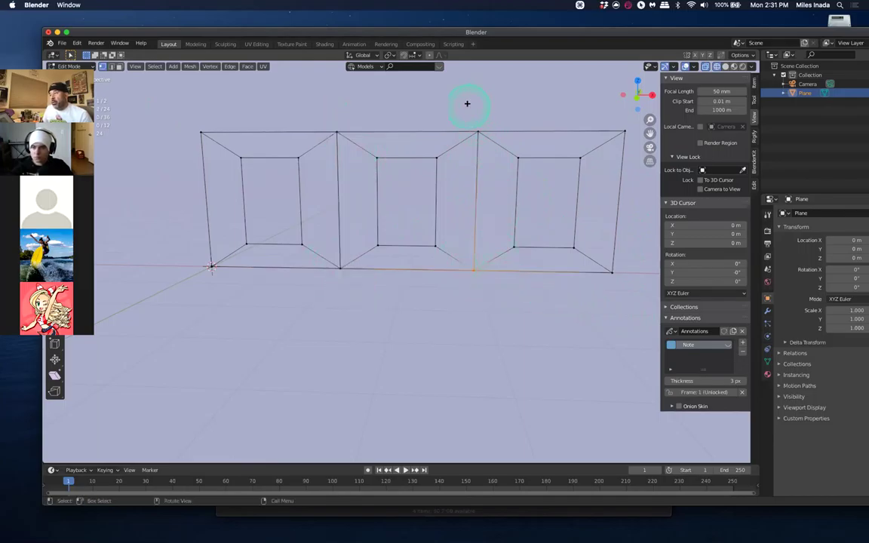
{"action": "left_click", "coordinate": [492, 147]}
{"action": "left_click", "coordinate": [335, 269], "text": "alt"}
{"action": "left_click", "coordinate": [458, 254], "text": "alt"}
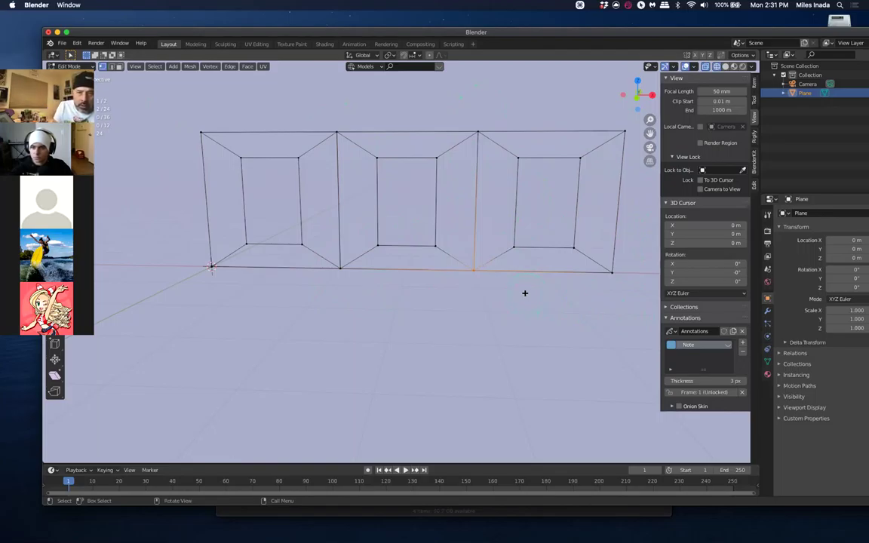
Try to move the first panel's bottom seam vertex along the Y axis, away from the second panel
{"action": "middle_click_drag", "start_coordinate": [437, 271], "coordinate": [401, 252]}
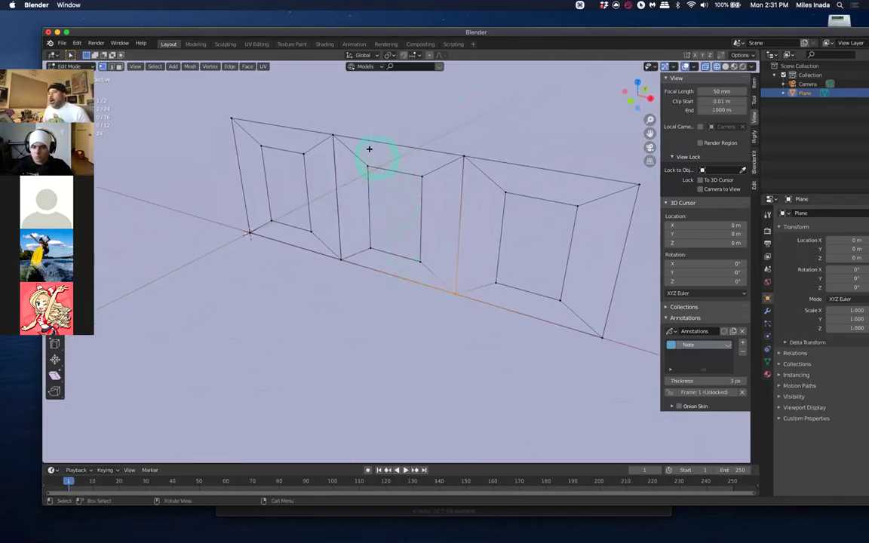
{"action": "left_click", "coordinate": [332, 133]}
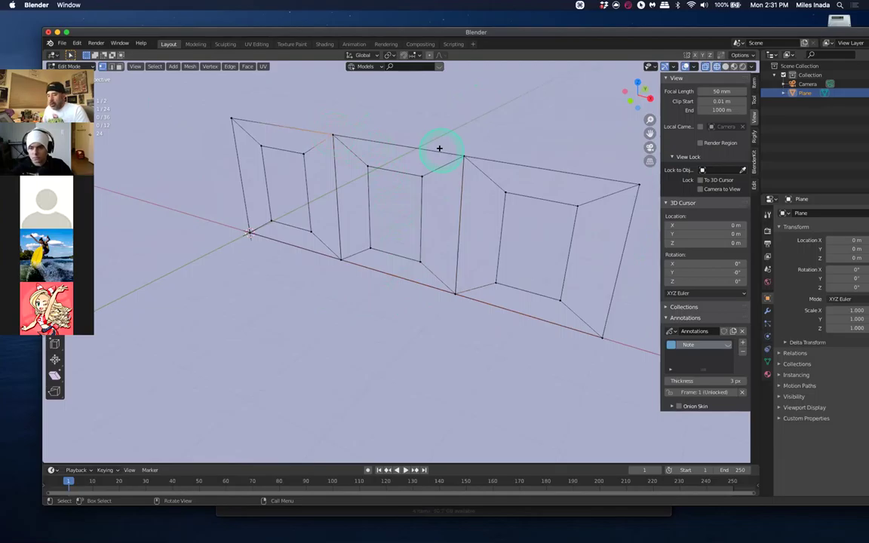
{"action": "left_click", "coordinate": [344, 273], "text": "shift"}
{"action": "key", "text": "g"}
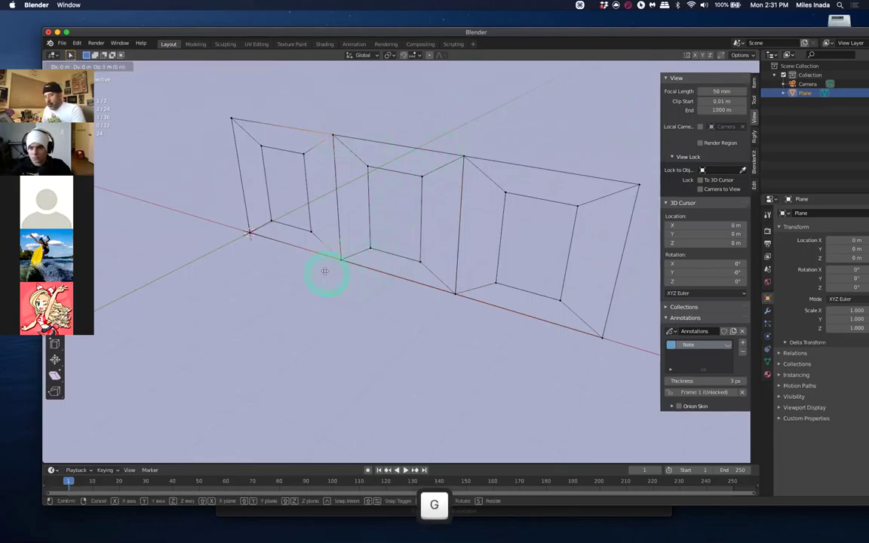
{"action": "key", "text": "y"}
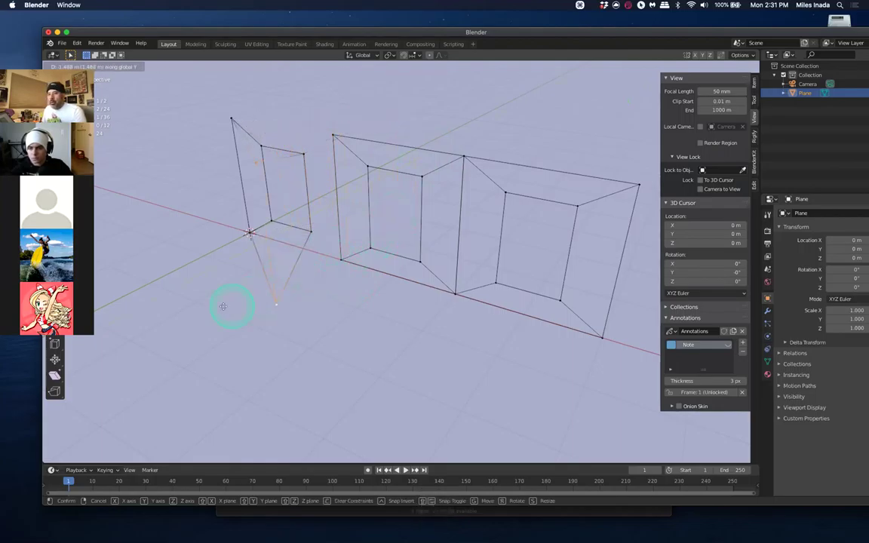
{"action": "key", "text": "Escape"}
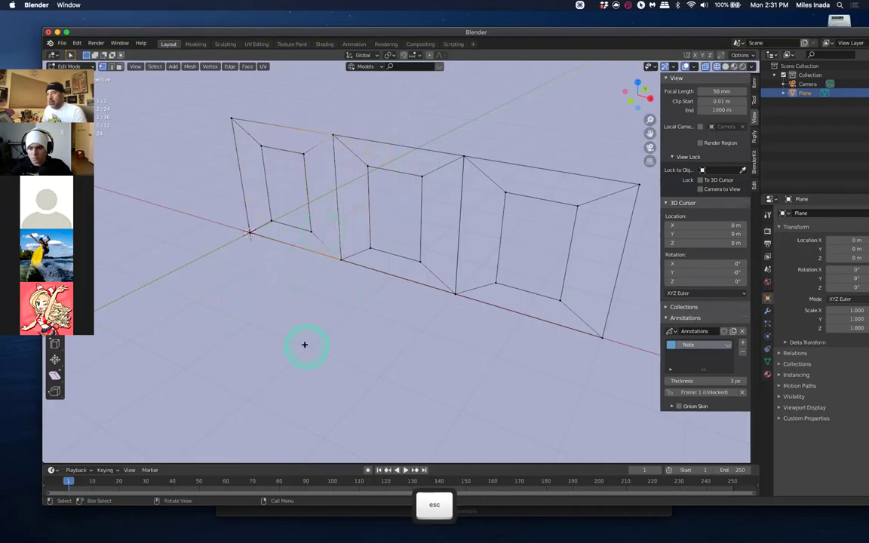
{"action": "middle_click_drag", "start_coordinate": [308, 338], "coordinate": [337, 331]}
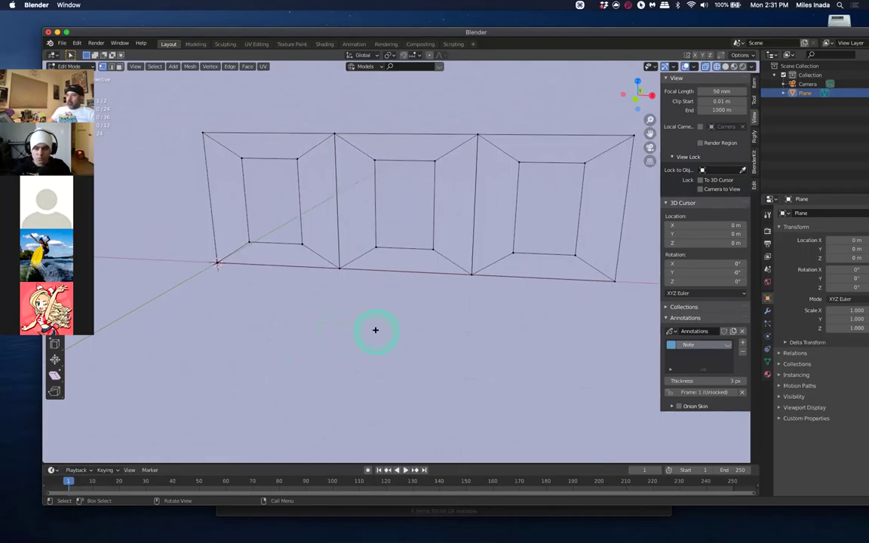
Try merging all vertices of the wall mesh at center, and undo that merge
{"action": "key", "text": "a"}
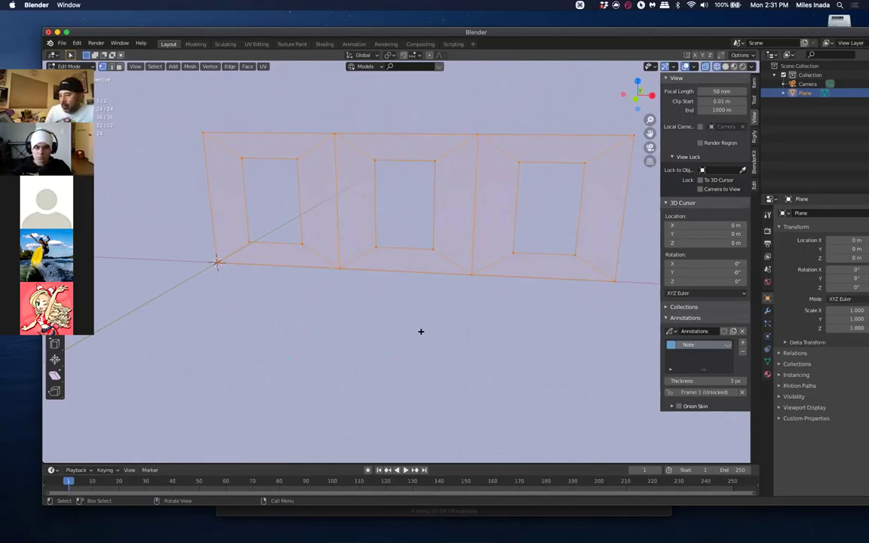
{"action": "key", "text": "m"}
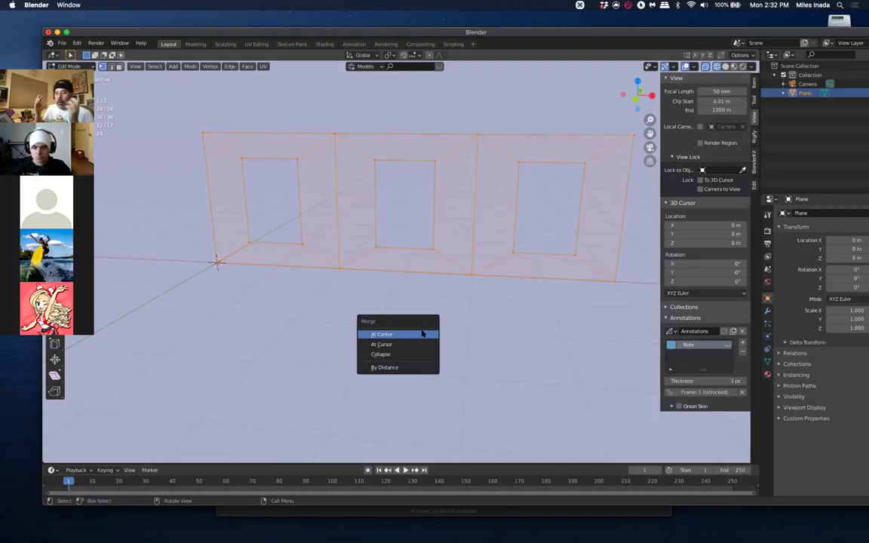
{"action": "left_click", "coordinate": [422, 333]}
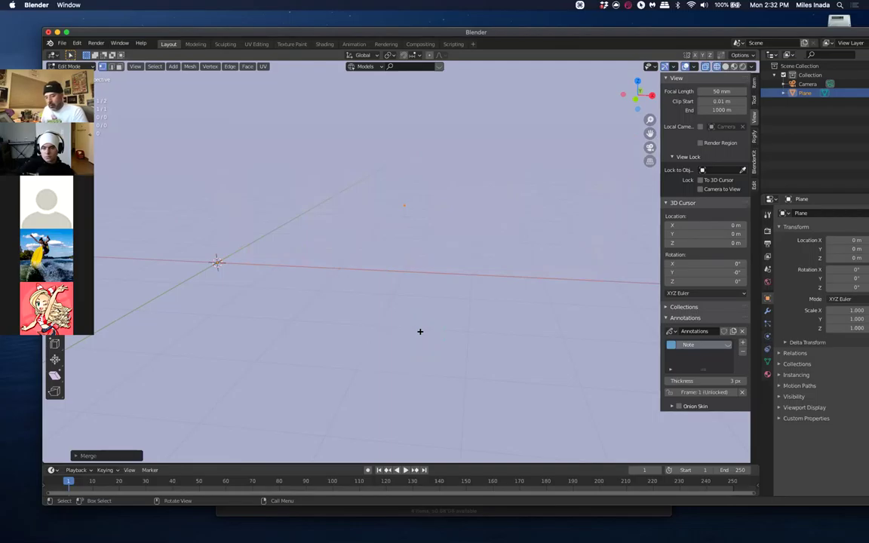
{"action": "key", "text": "ctrl+z"}
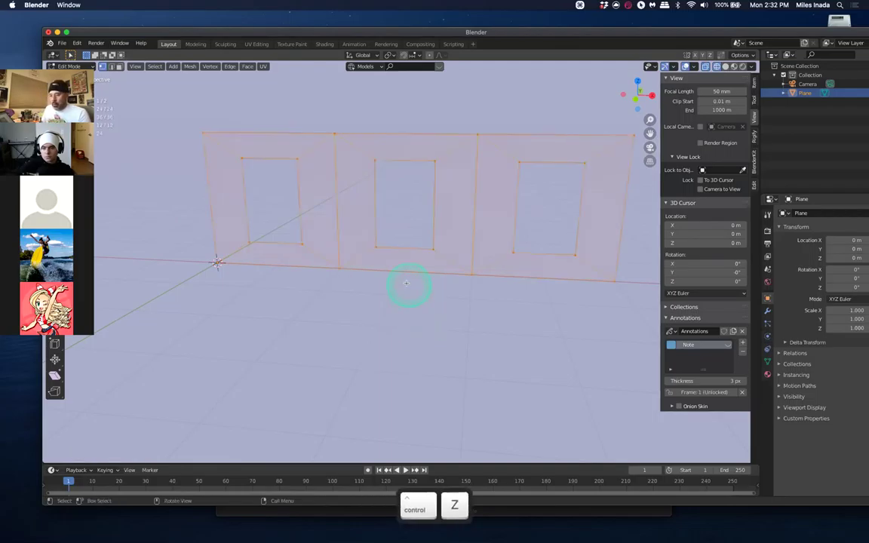
Merge all selected vertices of the wall mesh by distance
{"action": "key", "text": "m"}
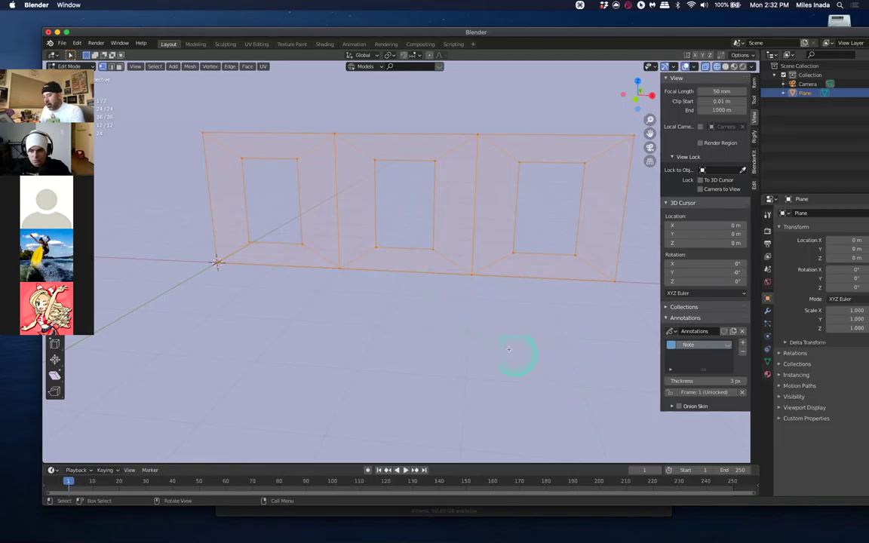
{"action": "key", "text": "m"}
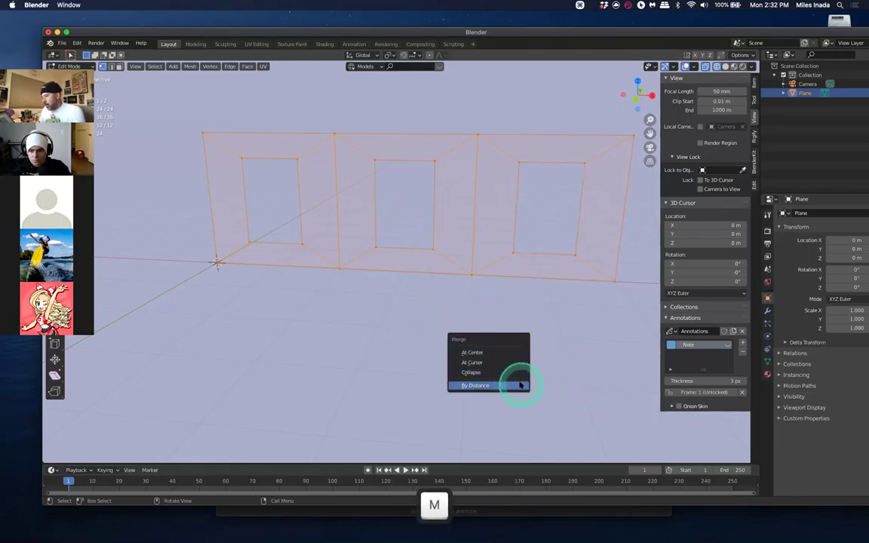
{"action": "left_click", "coordinate": [520, 386]}
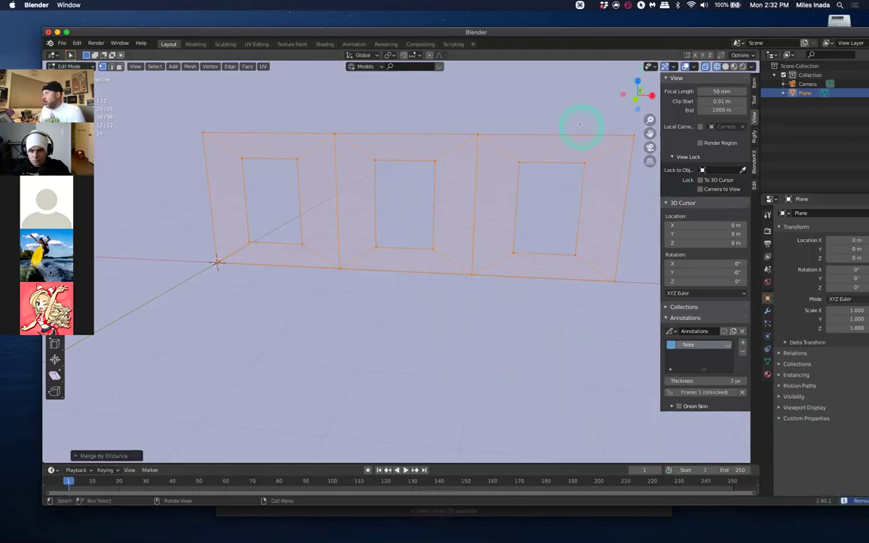
Reposition the window to reveal the whole status bar, and redo the merge by distance on the entire mesh
{"action": "left_click_drag", "start_coordinate": [592, 35], "coordinate": [536, 29]}
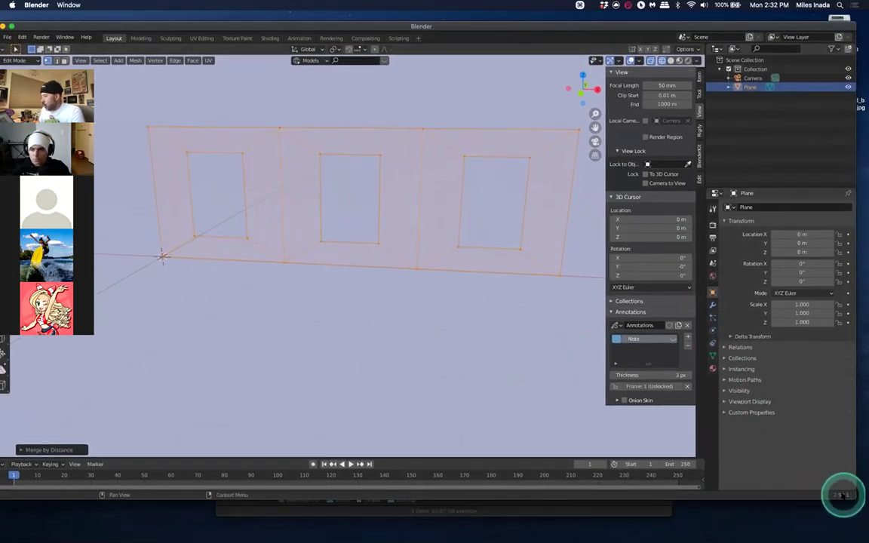
{"action": "key", "text": "ctrl+z"}
{"action": "key", "text": "ctrl+z"}
{"action": "key", "text": "a"}
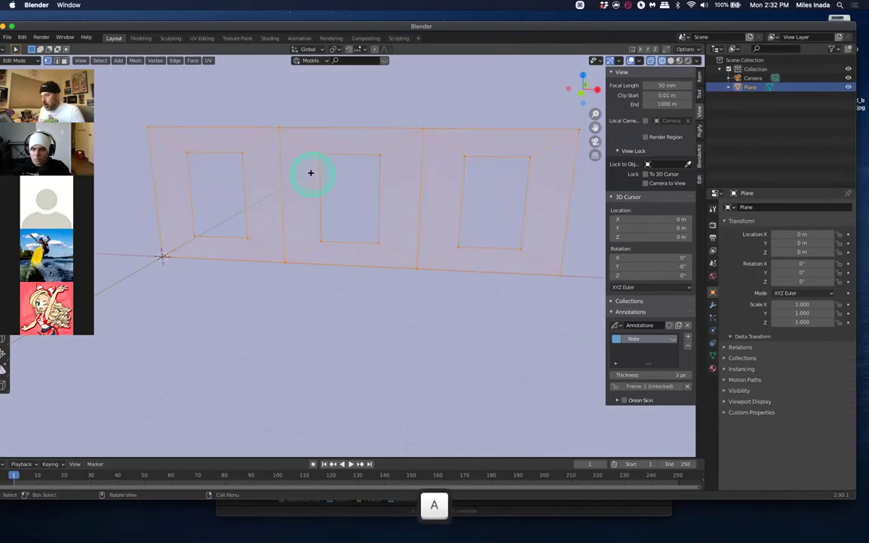
{"action": "key", "text": "m"}
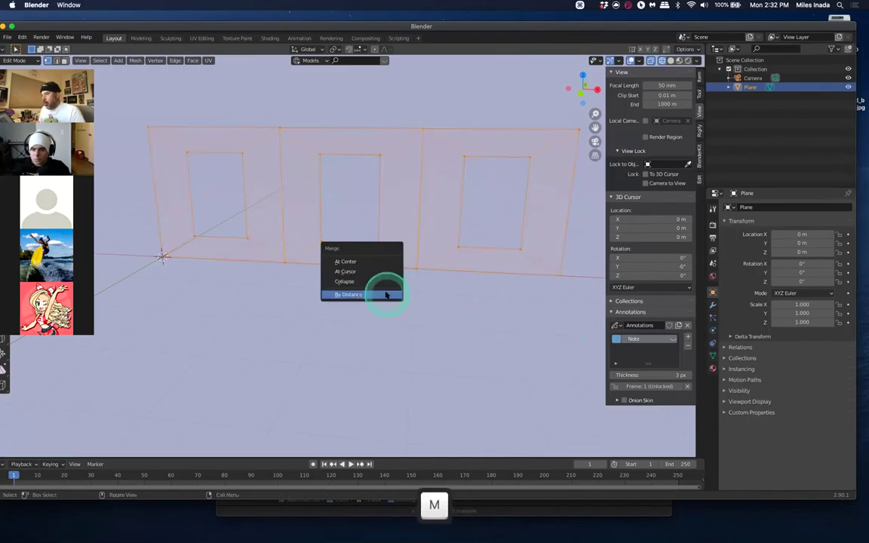
{"action": "left_click", "coordinate": [386, 294]}
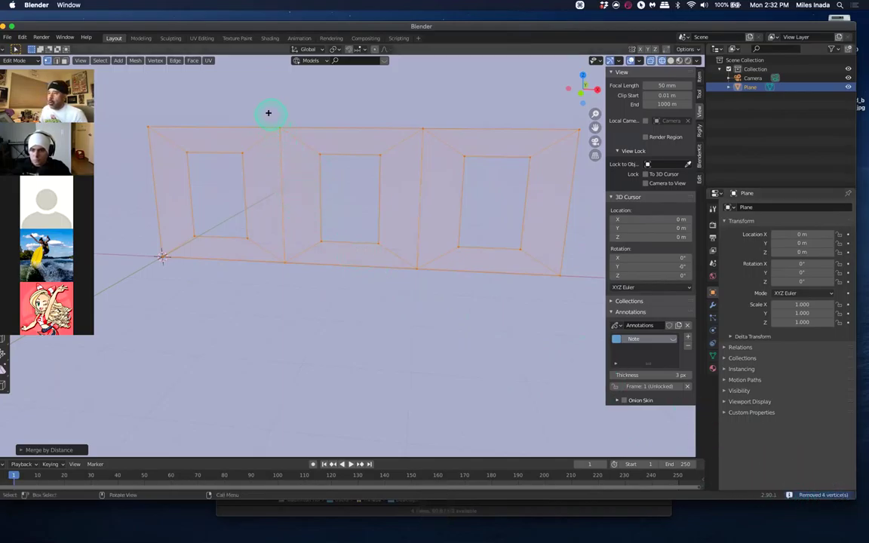
Check the top and bottom corners of both panel seams for remaining duplicate vertices
{"action": "left_click", "coordinate": [290, 140]}
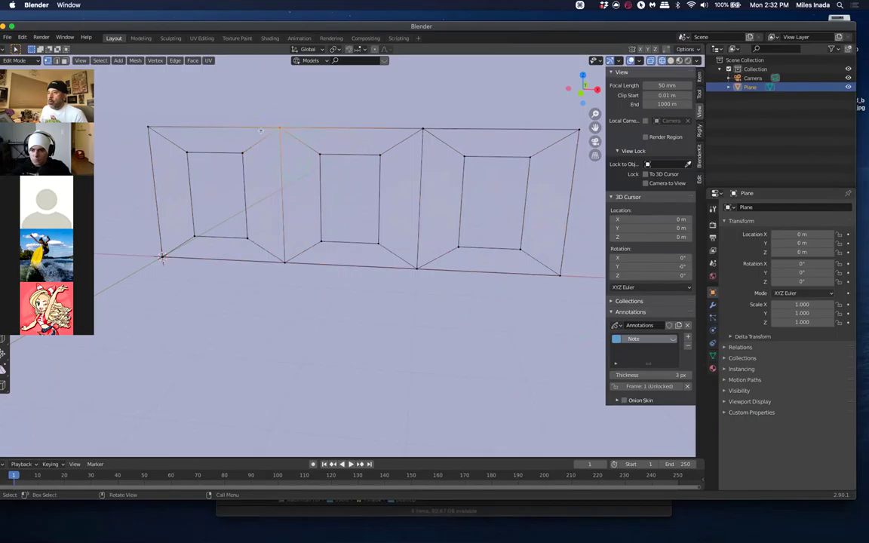
{"action": "left_click", "coordinate": [432, 141]}
{"action": "left_click", "coordinate": [416, 282]}
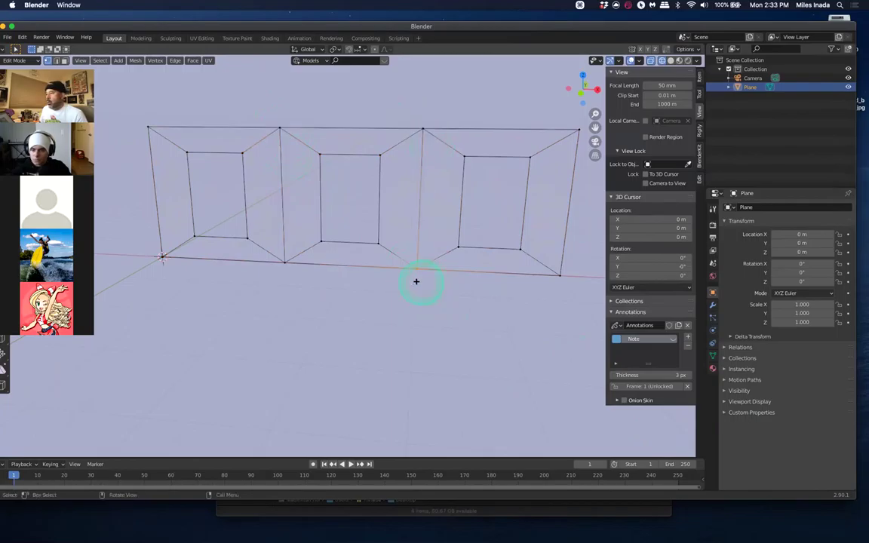
{"action": "left_click", "coordinate": [295, 270]}
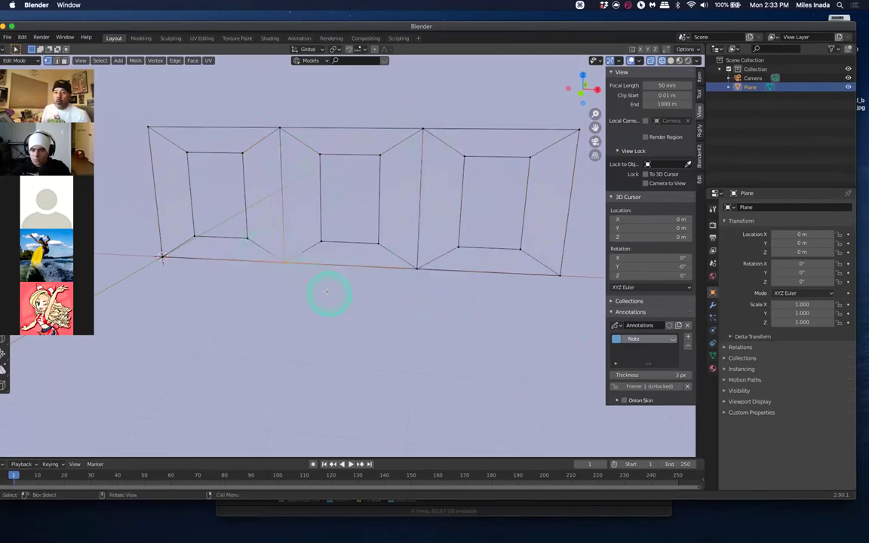
{"action": "left_click", "coordinate": [281, 120]}
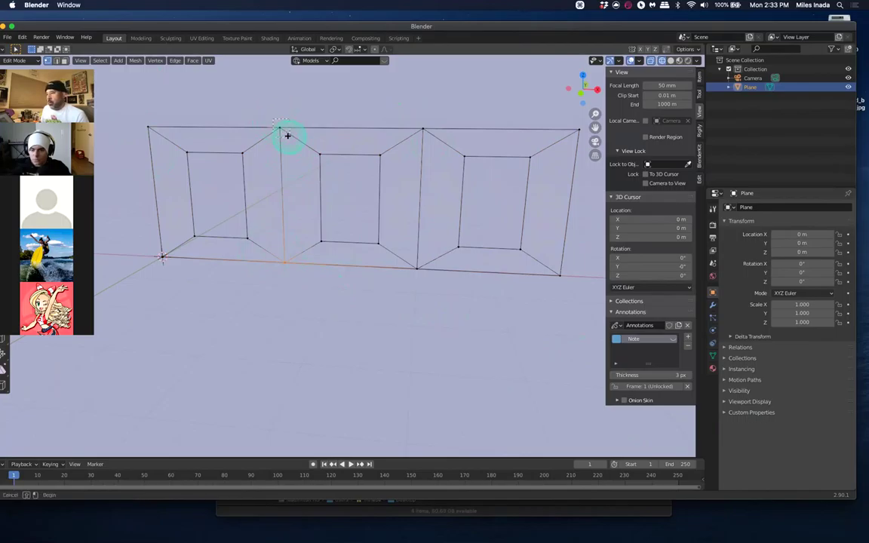
{"action": "left_click", "coordinate": [418, 224]}
{"action": "left_click", "coordinate": [283, 255]}
{"action": "left_click", "coordinate": [305, 275]}
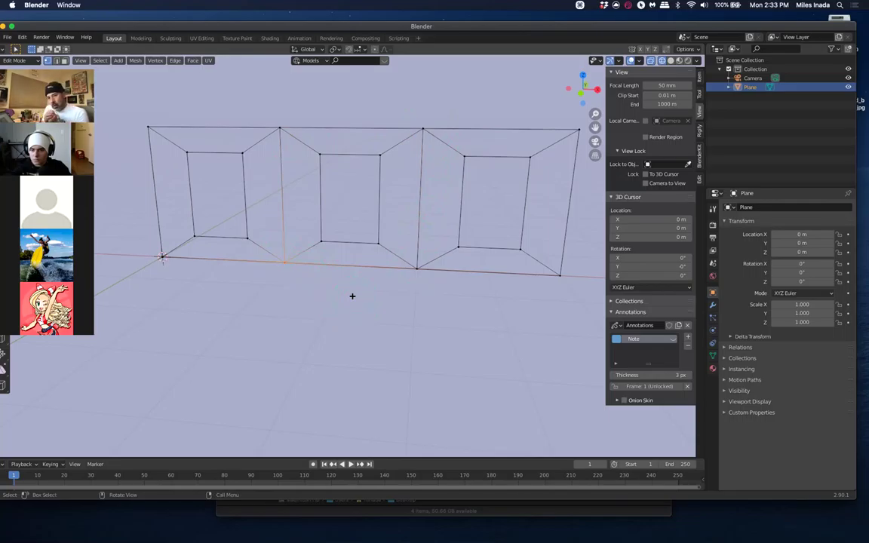
{"action": "left_click", "coordinate": [298, 136]}
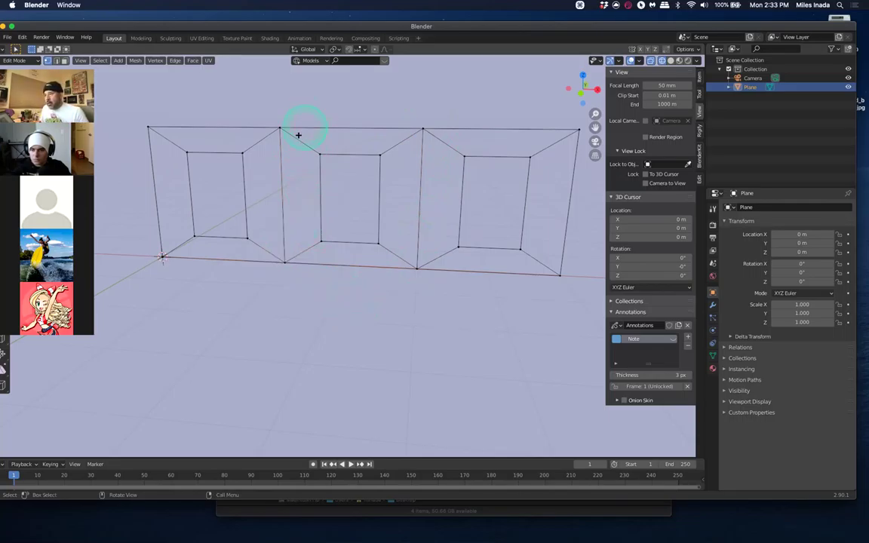
Test the connection of the seam edge between the first and second panels with a trial move along Y, then cancel it
{"action": "key", "text": "2"}
{"action": "left_click", "coordinate": [283, 183]}
{"action": "middle_click_drag", "start_coordinate": [380, 188], "coordinate": [330, 212]}
{"action": "key", "text": "g"}
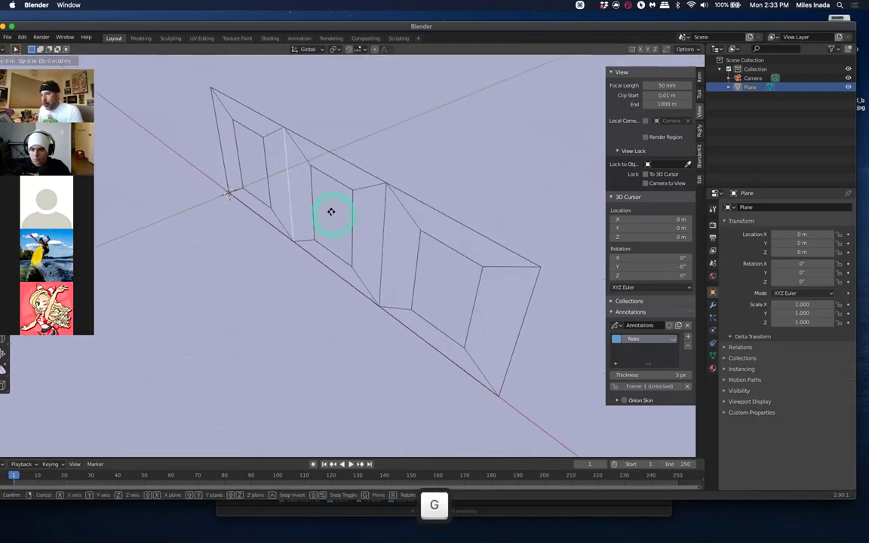
{"action": "key", "text": "y"}
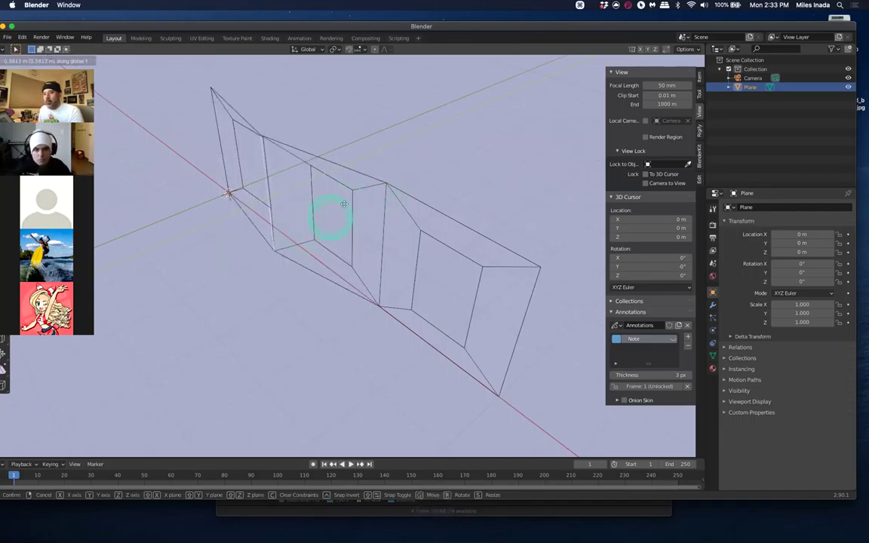
{"action": "key", "text": "Escape"}
Test the seam edge between the second and third panels with free trial moves, cancelling each one
{"action": "key", "text": "g"}
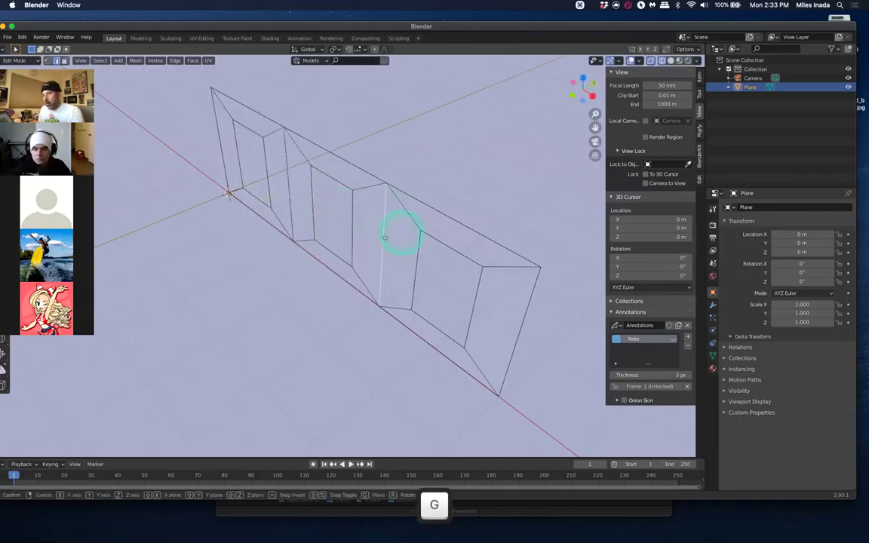
{"action": "key", "text": "Escape"}
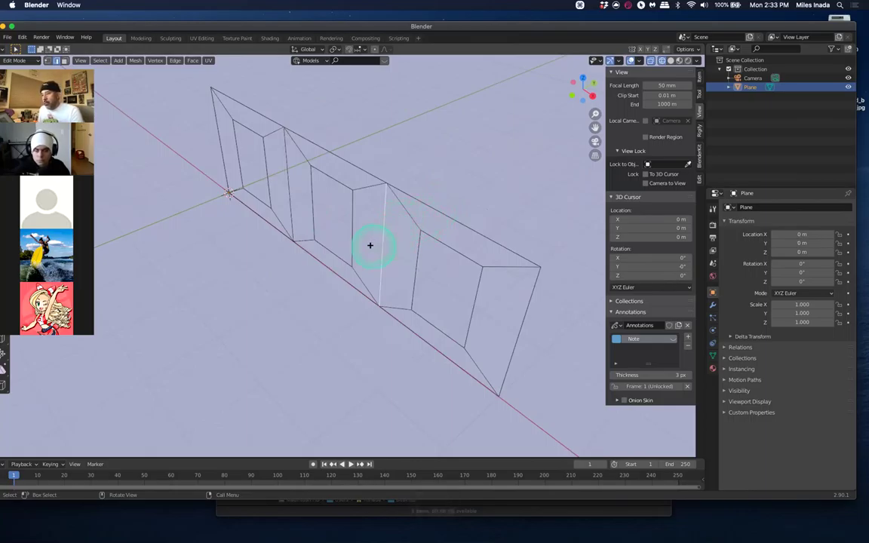
{"action": "key", "text": "g"}
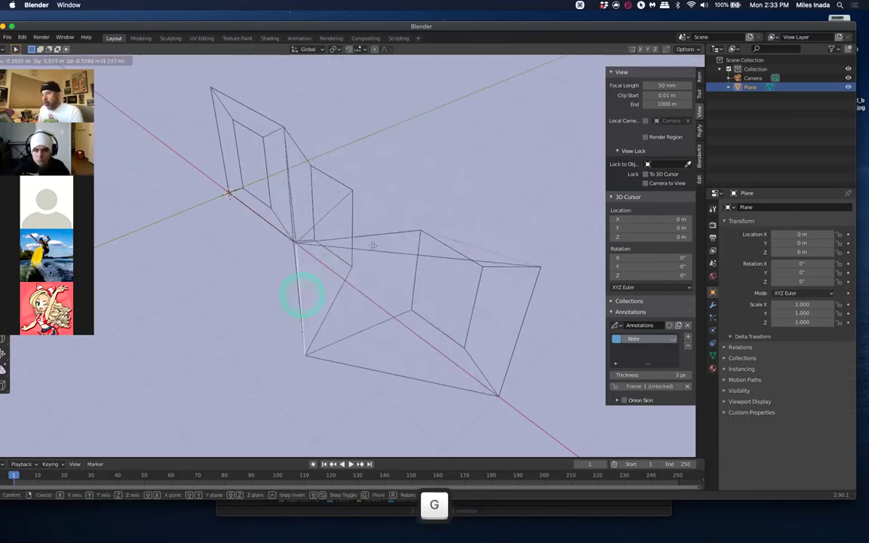
{"action": "key", "text": "Escape"}
{"action": "middle_click_drag", "start_coordinate": [427, 207], "coordinate": [469, 144]}
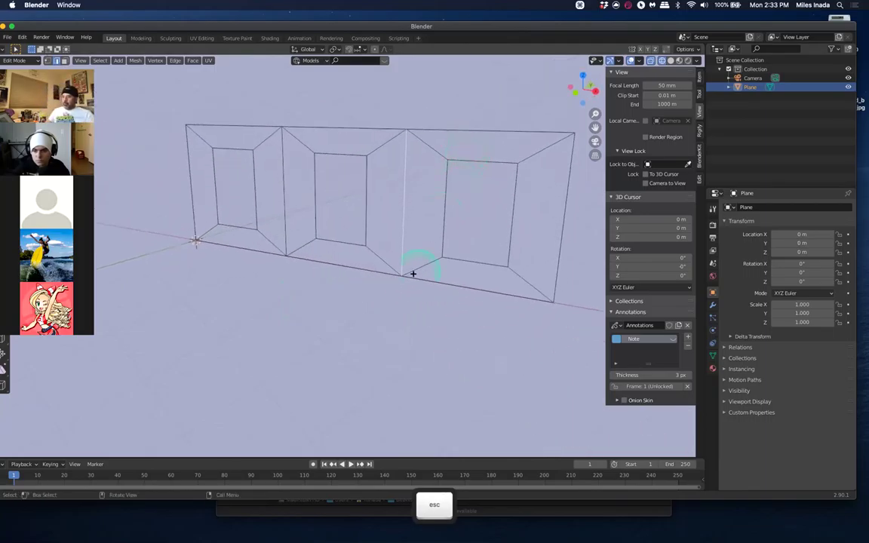
{"action": "left_click", "coordinate": [413, 274]}
{"action": "middle_click_drag", "start_coordinate": [412, 274], "coordinate": [434, 276]}
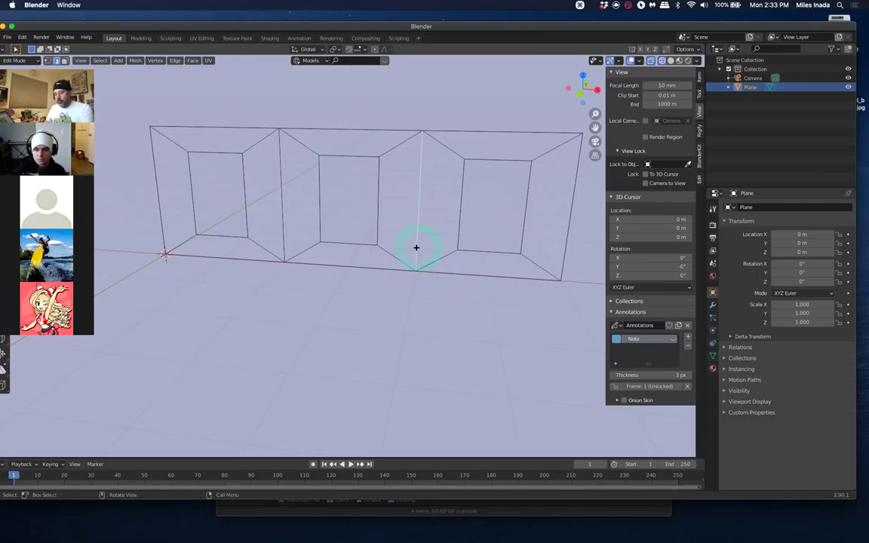
Switch the viewport from wireframe to solid shading and clear the edge selection on the wall
{"action": "key", "text": "z"}
{"action": "left_click", "coordinate": [549, 282]}
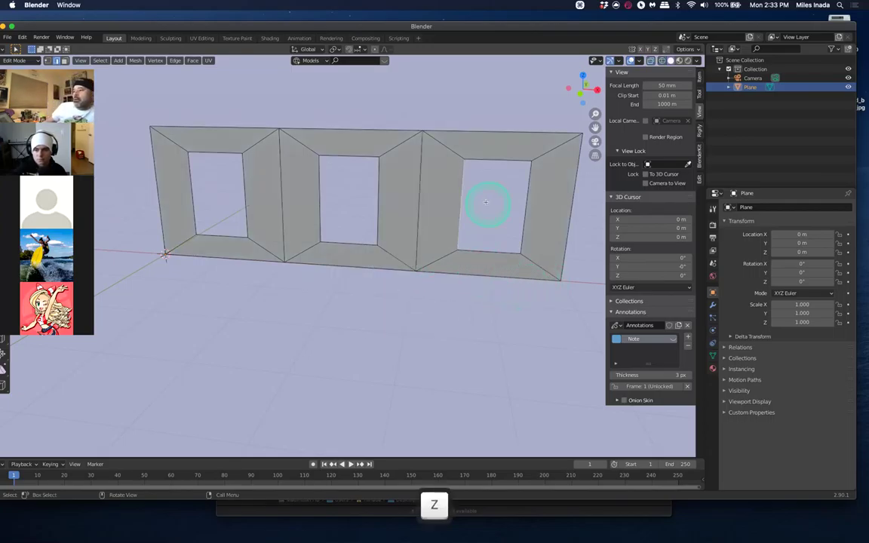
{"action": "mouse_move", "coordinate": [488, 206]}
{"action": "middle_mouse_down"}
{"action": "mouse_move", "coordinate": [490, 194]}
{"action": "mouse_move", "coordinate": [485, 210]}
{"action": "middle_mouse_up"}
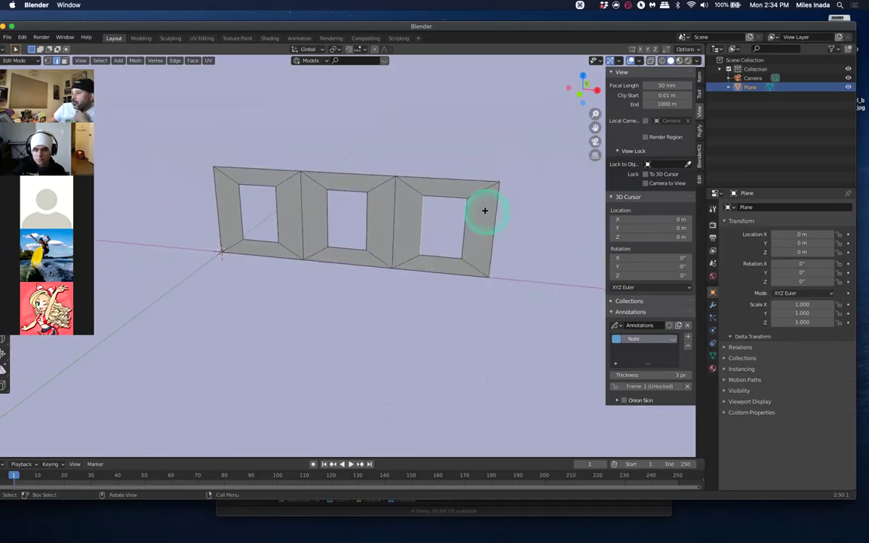
{"action": "left_click", "coordinate": [523, 183]}
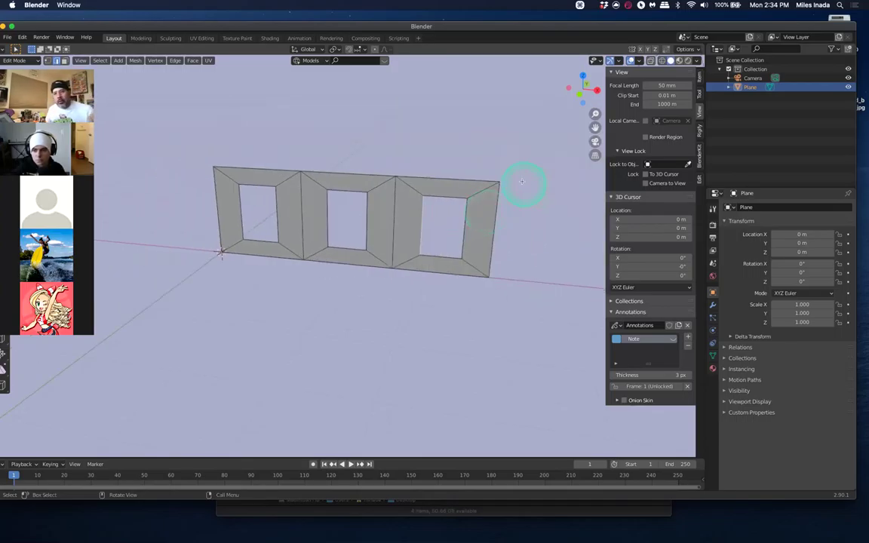
{"action": "left_click", "coordinate": [504, 110]}
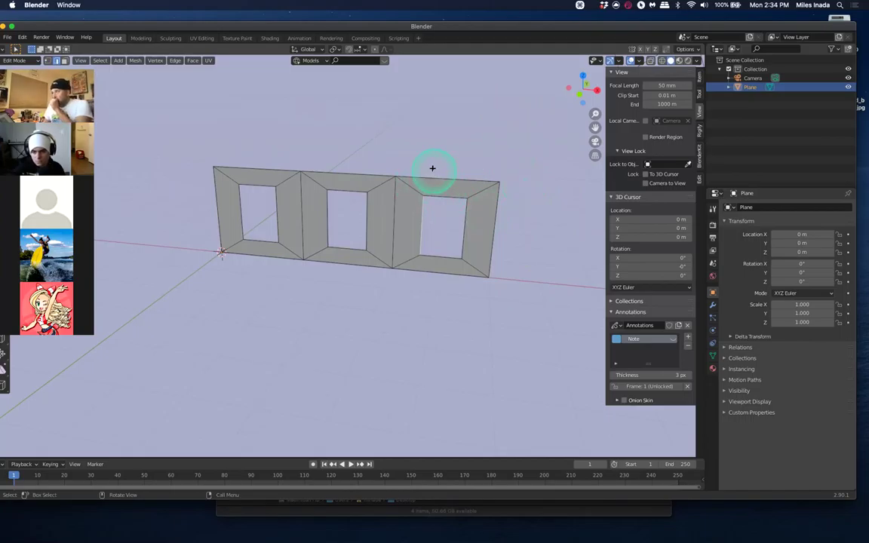
{"action": "left_click", "coordinate": [671, 59]}
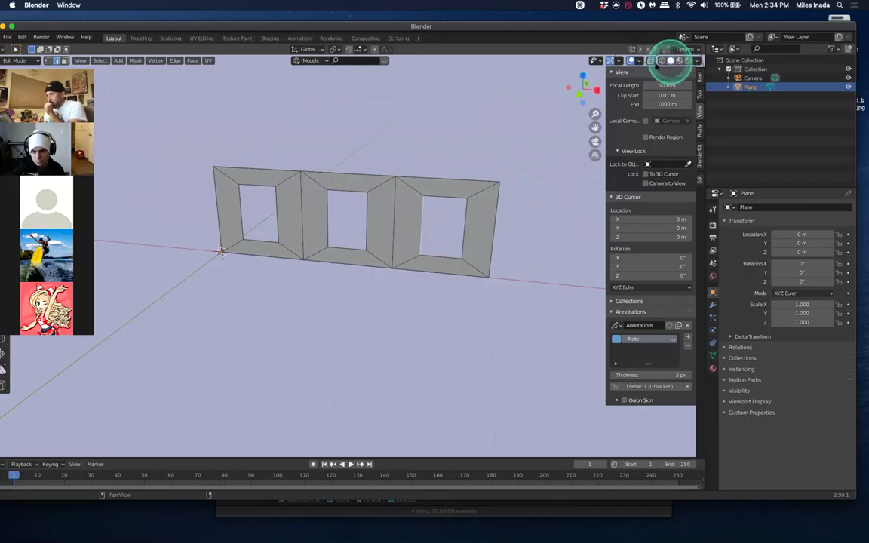
In Object Mode, set the solid shading colour to Random, deselect the wall and hide the sidebar
{"action": "key", "text": "Tab"}
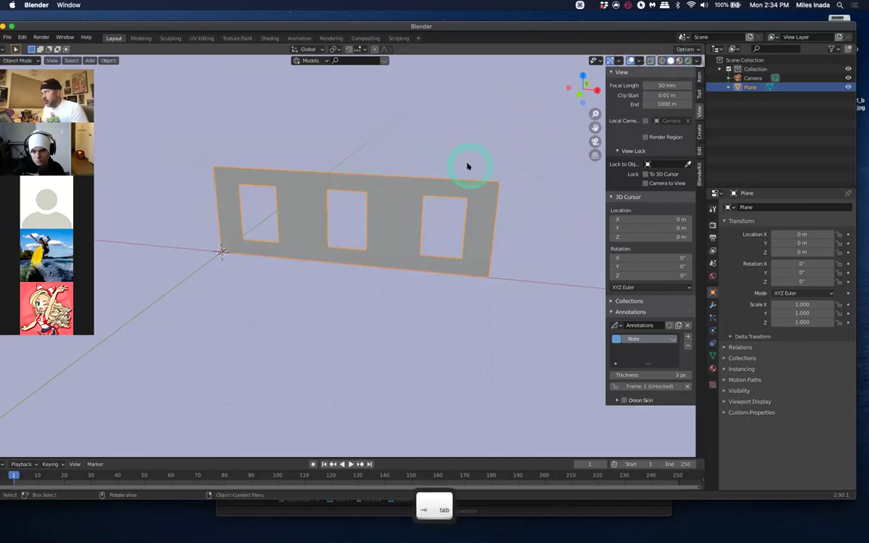
{"action": "left_click", "coordinate": [694, 61]}
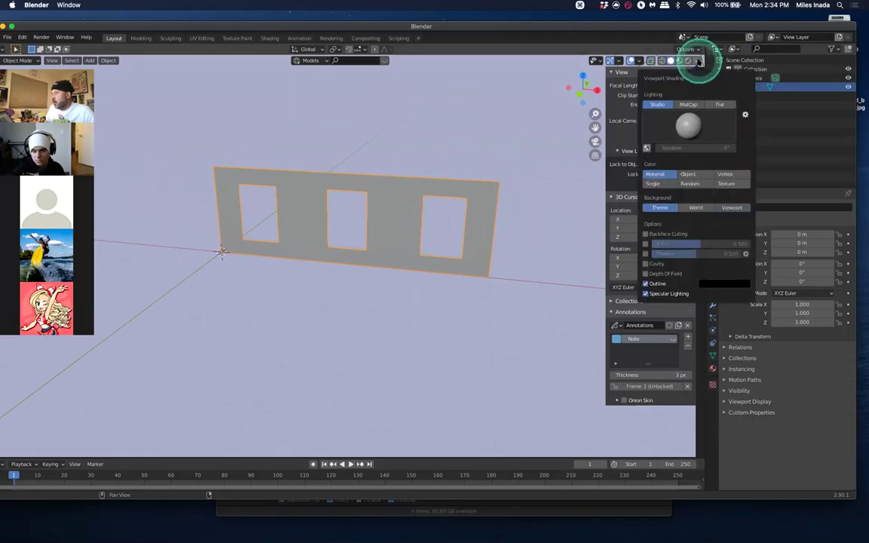
{"action": "left_click", "coordinate": [697, 185]}
{"action": "left_click", "coordinate": [485, 171]}
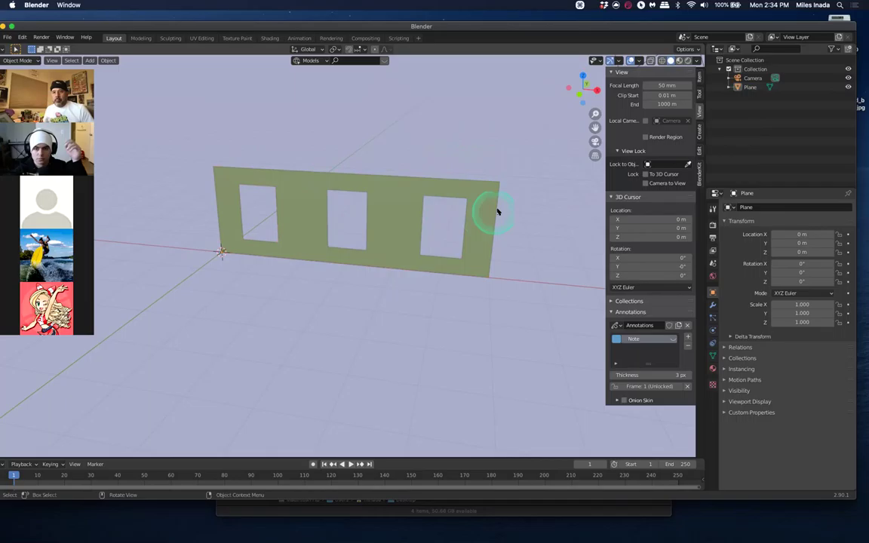
{"action": "key", "text": "n"}
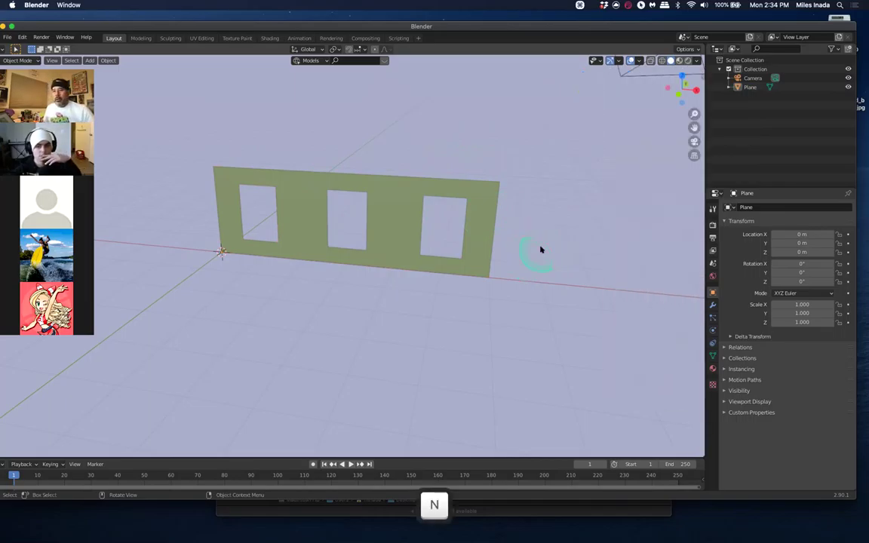
In Edit Mode, select the whole wall mesh and extrude it about 0.25 m along its normal
{"action": "middle_click_drag", "start_coordinate": [516, 158], "coordinate": [413, 182]}
{"action": "key", "text": "Tab"}
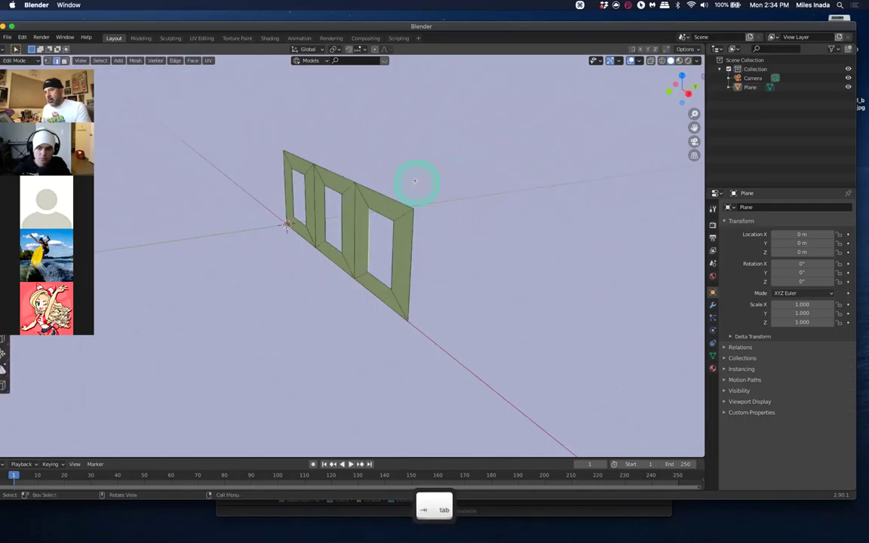
{"action": "key", "text": "a"}
{"action": "middle_click_drag", "start_coordinate": [428, 181], "coordinate": [405, 182]}
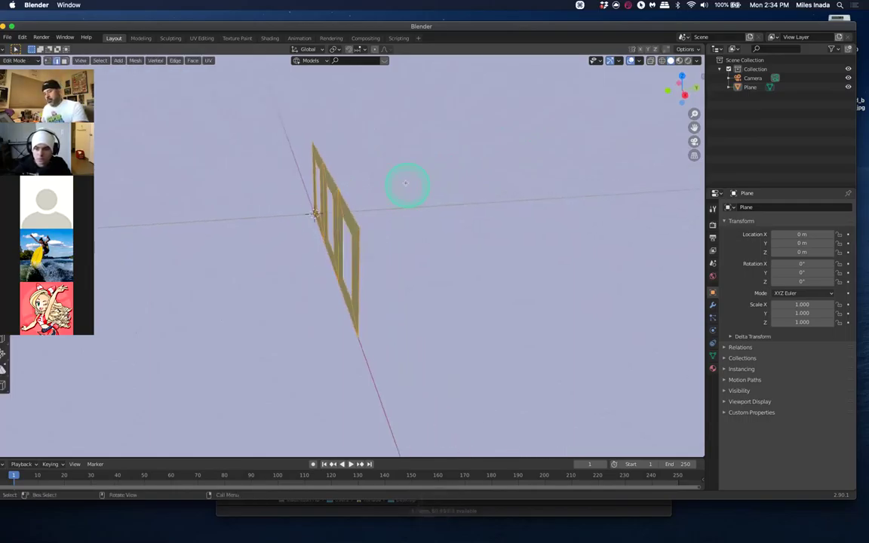
{"action": "key", "text": "e"}
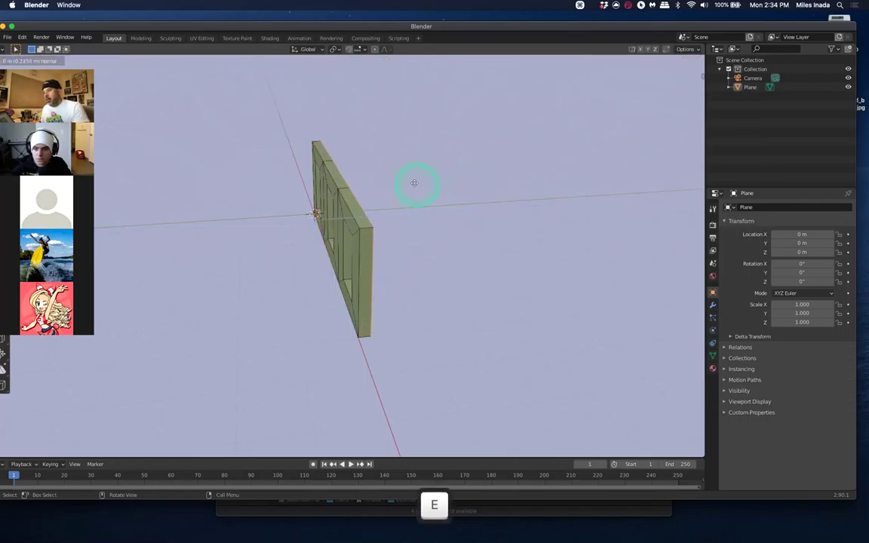
{"action": "left_click", "coordinate": [414, 185]}
Examine the extruded wall and its window openings from the front in both Object Mode and Edit Mode
{"action": "middle_click_drag", "start_coordinate": [414, 185], "coordinate": [527, 173]}
{"action": "key", "text": "Tab"}
{"action": "key", "text": "Tab"}
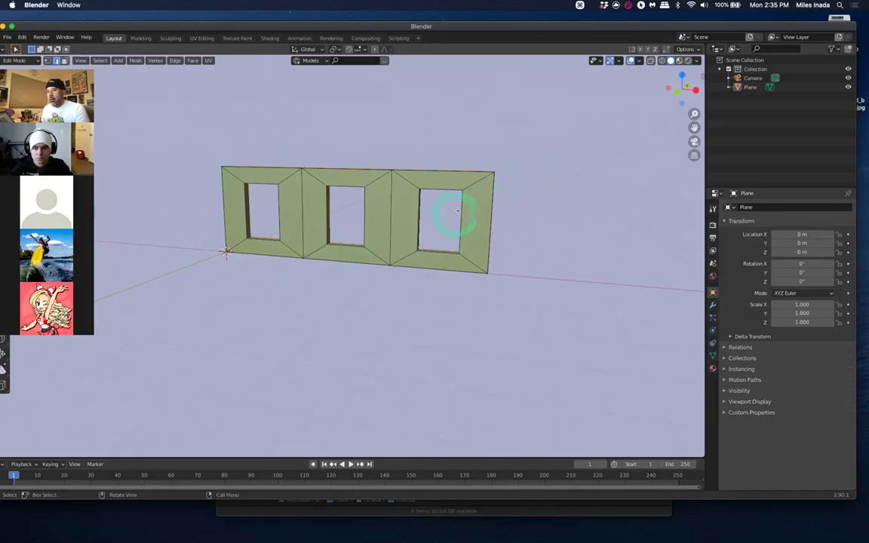
{"action": "key", "text": "Tab"}
{"action": "middle_click_drag", "start_coordinate": [574, 219], "coordinate": [553, 220]}
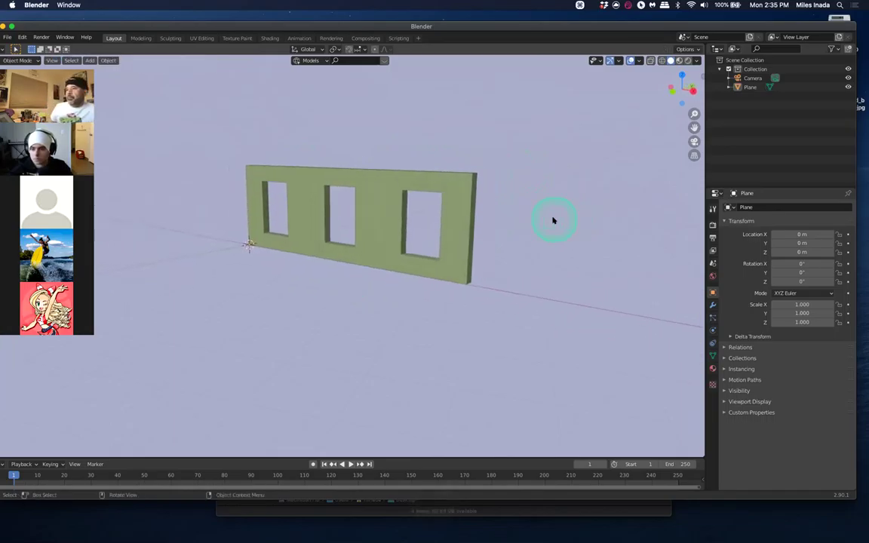
{"action": "key", "text": "Tab"}
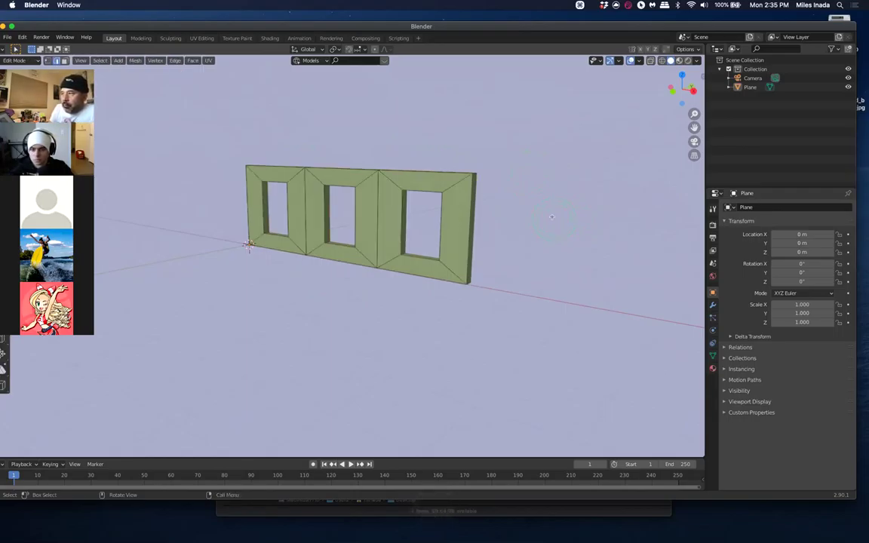
{"action": "key", "text": "Tab"}
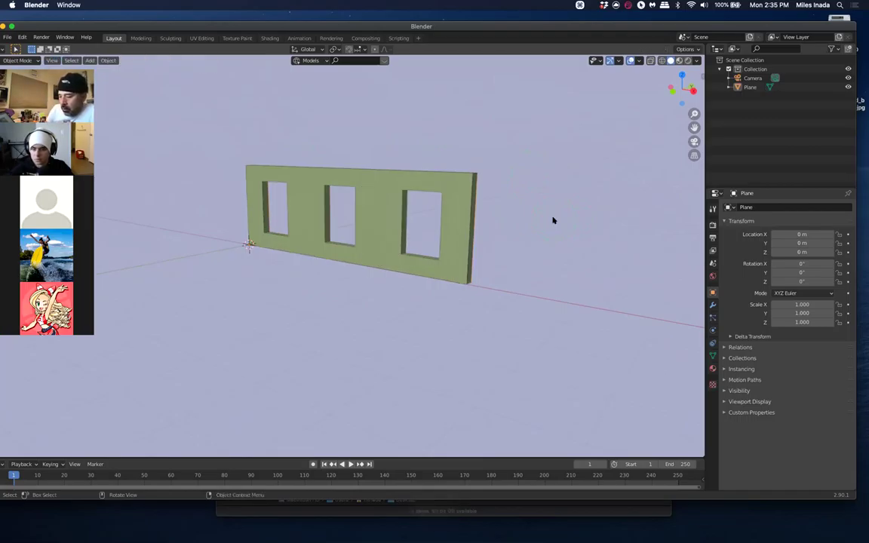
Undo the wall extrusion and reselect the flat wall in Object Mode
{"action": "key", "text": "ctrl+z"}
{"action": "key", "text": "ctrl+z"}
{"action": "key", "text": "ctrl+z"}
{"action": "key", "text": "ctrl+z"}
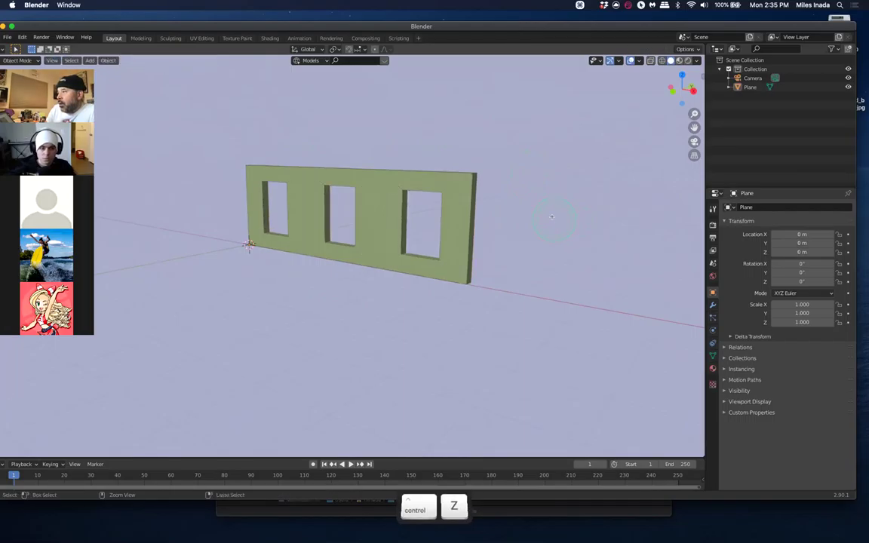
{"action": "key", "text": "ctrl+z"}
{"action": "key", "text": "ctrl+z"}
{"action": "middle_click_drag", "start_coordinate": [547, 217], "coordinate": [483, 239]}
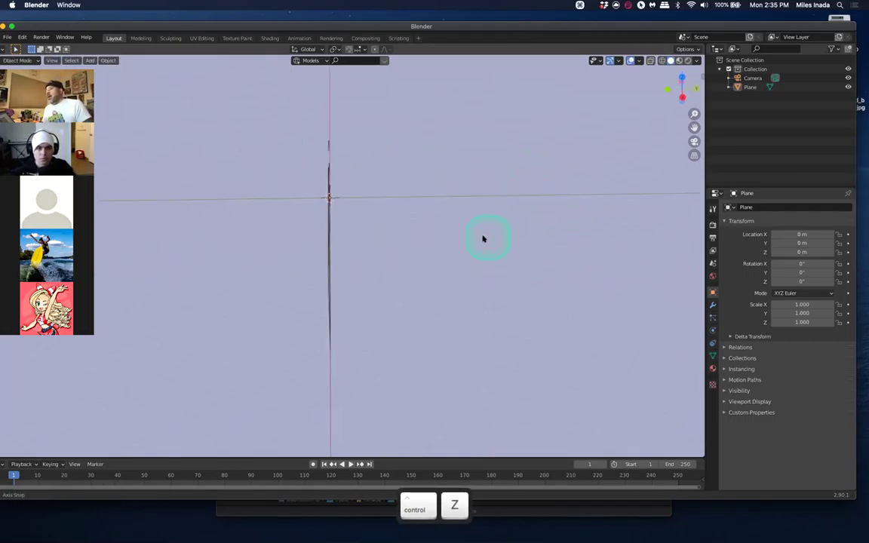
{"action": "middle_click_drag", "start_coordinate": [322, 228], "coordinate": [382, 200]}
{"action": "left_click", "coordinate": [382, 197]}
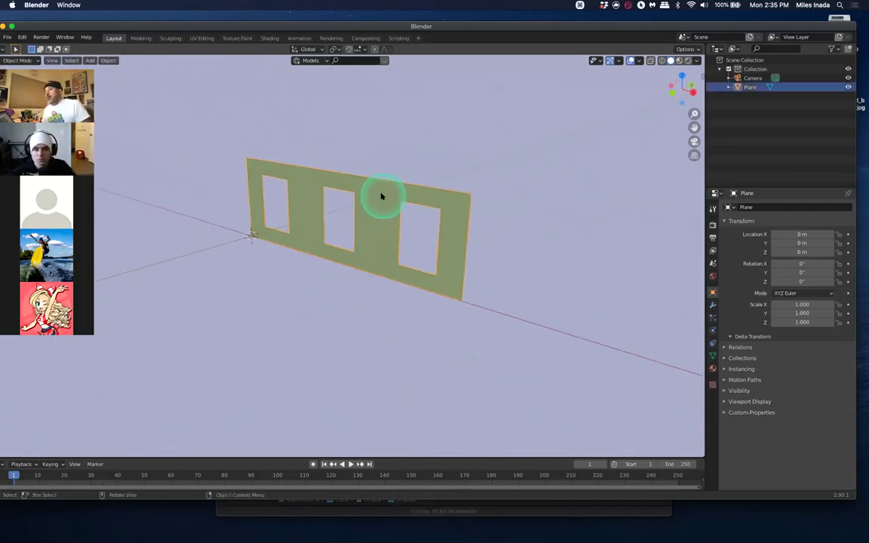
Check the corner vertices of both panel seams by selecting them in wireframe vertex mode
{"action": "key", "text": "Tab"}
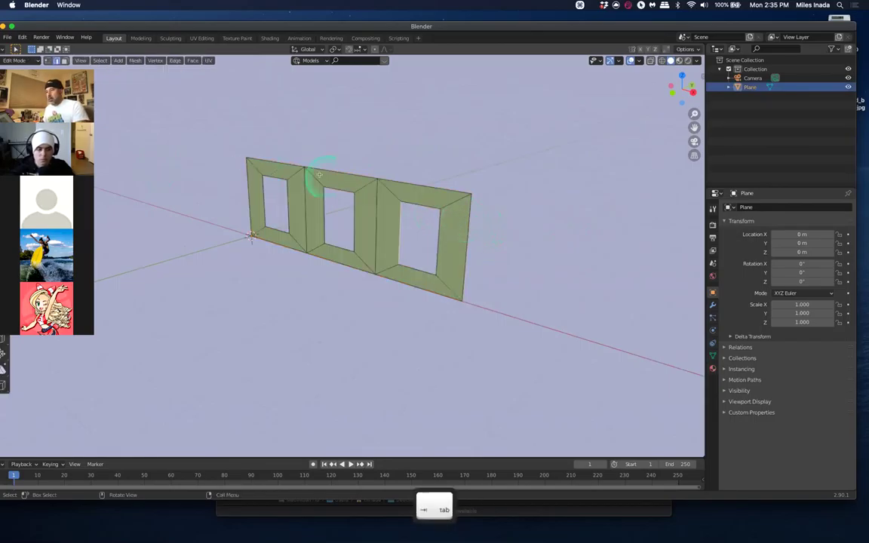
{"action": "key", "text": "z"}
{"action": "key", "text": "1"}
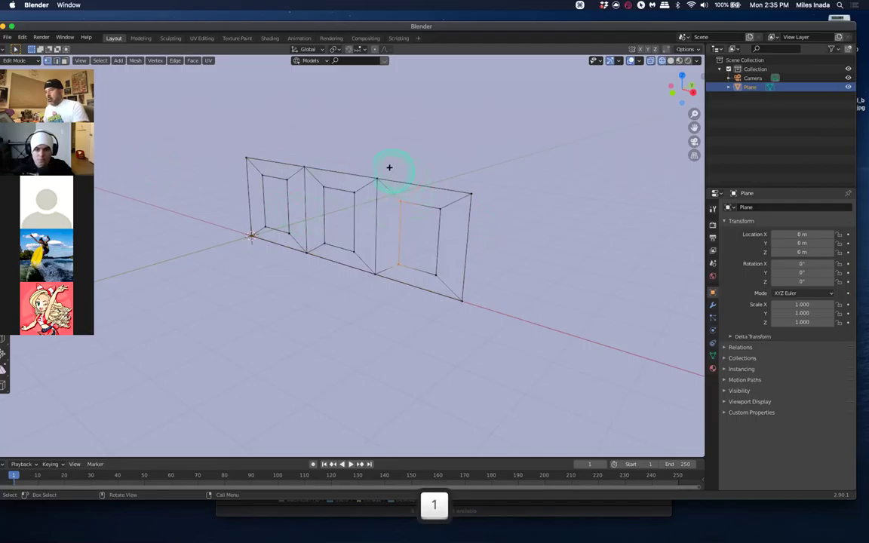
{"action": "mouse_move", "coordinate": [387, 181]}
{"action": "left_mouse_down"}
{"action": "mouse_move", "coordinate": [370, 168]}
{"action": "mouse_move", "coordinate": [389, 177]}
{"action": "left_mouse_up"}
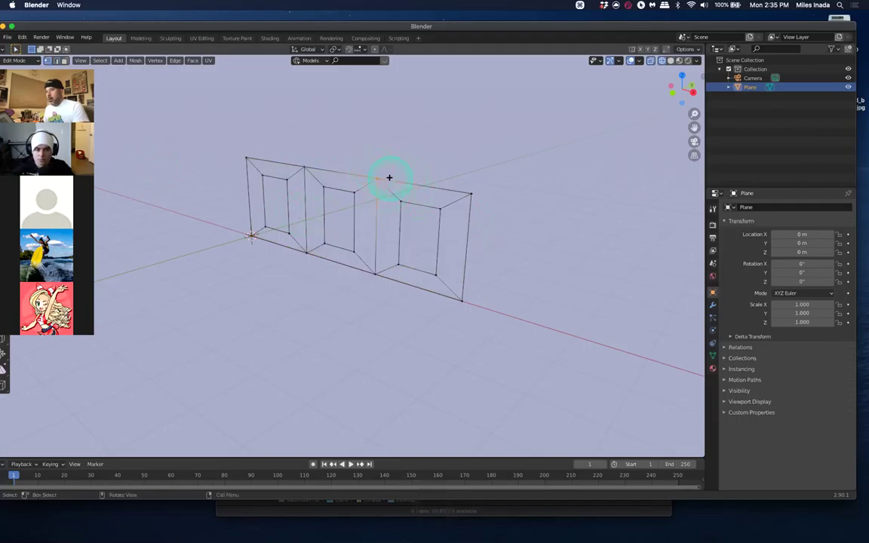
{"action": "left_click", "coordinate": [298, 160]}
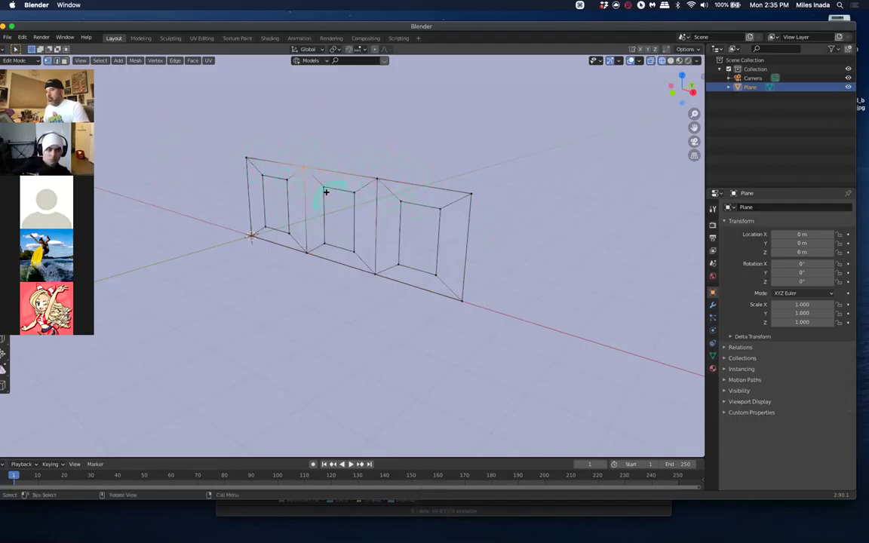
{"action": "left_click", "coordinate": [375, 273], "text": "shift"}
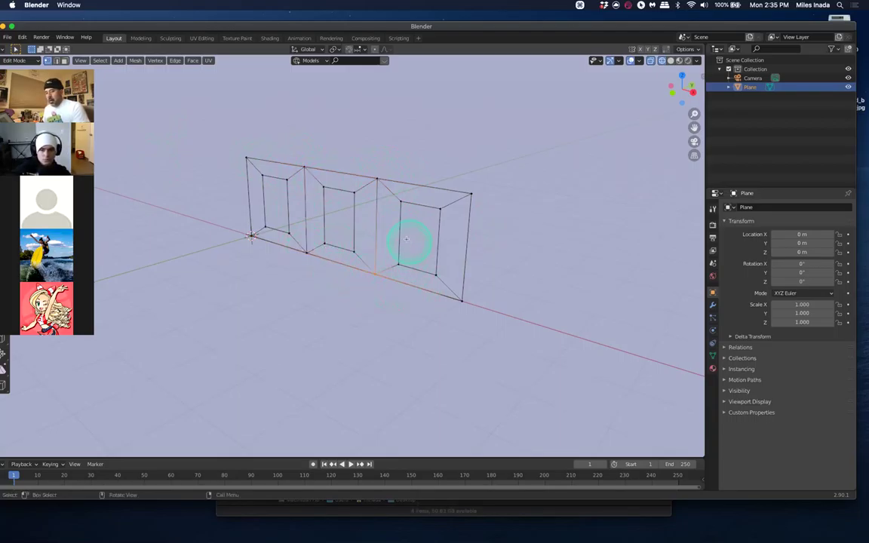
Return to solid shading, select the entire wall mesh and extrude it about 0.14 m along its normal
{"action": "key", "text": "z"}
{"action": "middle_click_drag", "start_coordinate": [540, 232], "coordinate": [505, 230]}
{"action": "key", "text": "a"}
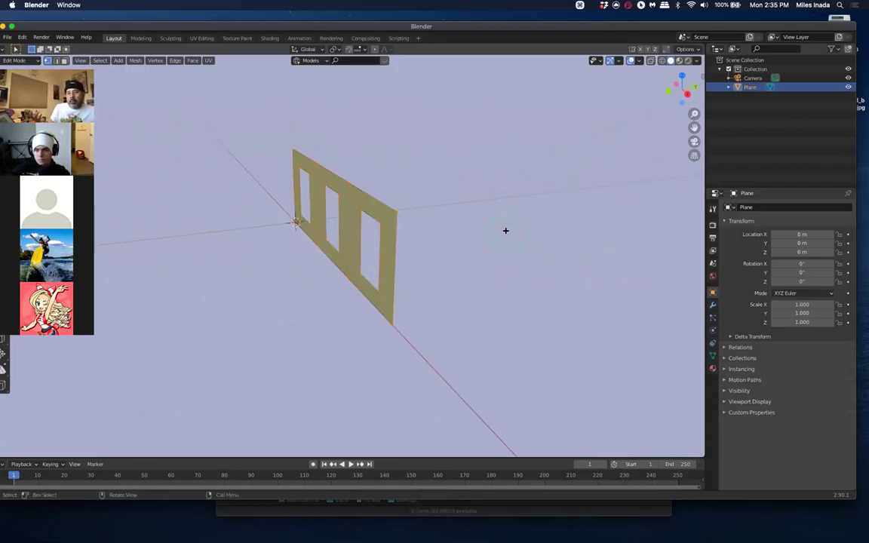
{"action": "middle_click_drag", "start_coordinate": [518, 173], "coordinate": [487, 179]}
{"action": "key", "text": "e"}
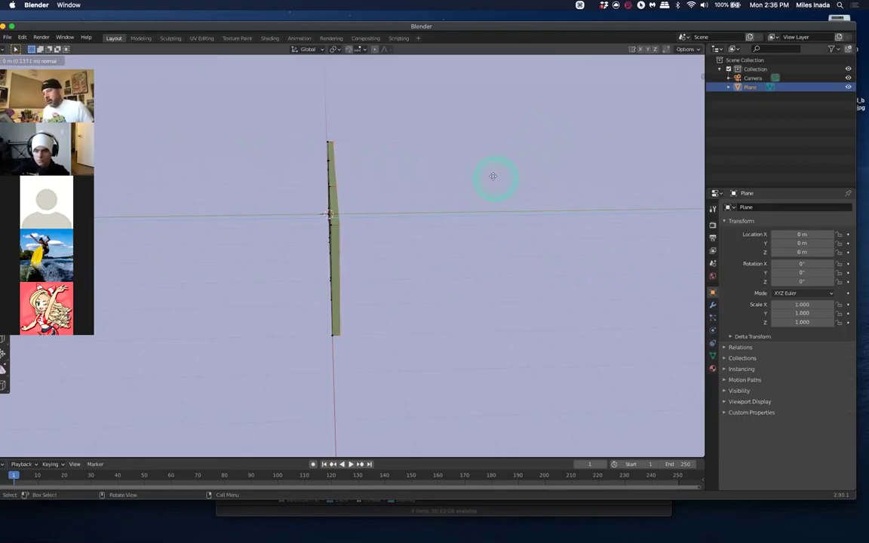
{"action": "left_click", "coordinate": [493, 176]}
{"action": "middle_click_drag", "start_coordinate": [504, 182], "coordinate": [562, 178]}
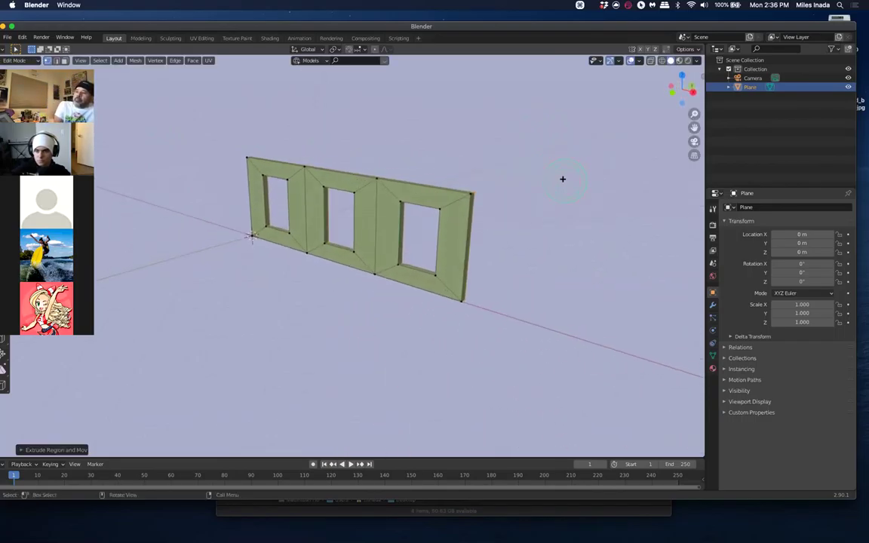
{"action": "middle_click_drag", "start_coordinate": [551, 188], "coordinate": [489, 189]}
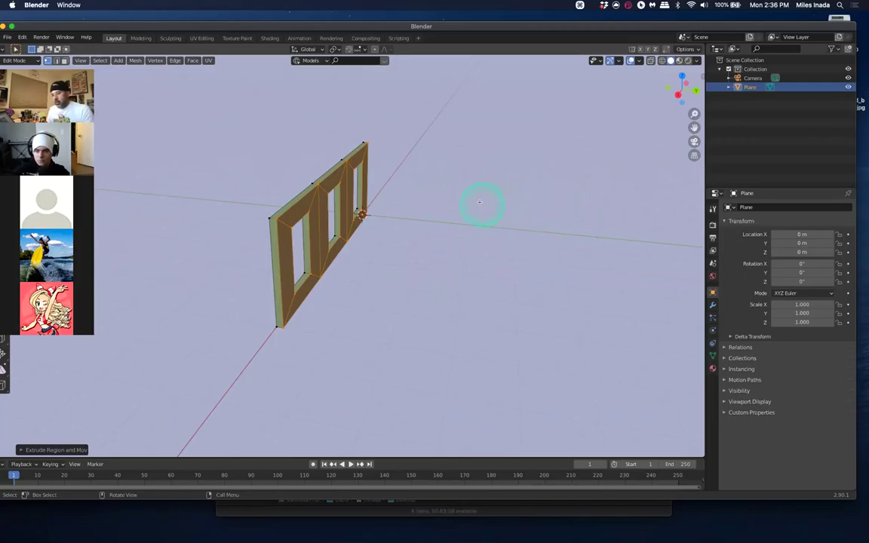
Move the selected extruded wall faces outward along the global Y axis, turning the thin wall into a deep box
{"action": "middle_click", "coordinate": [364, 248]}
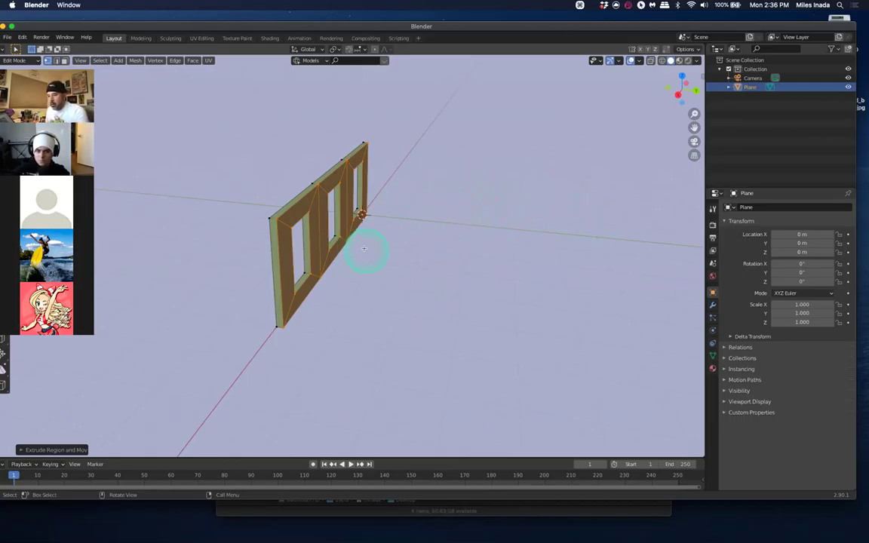
{"action": "key", "text": "g"}
{"action": "key", "text": "y"}
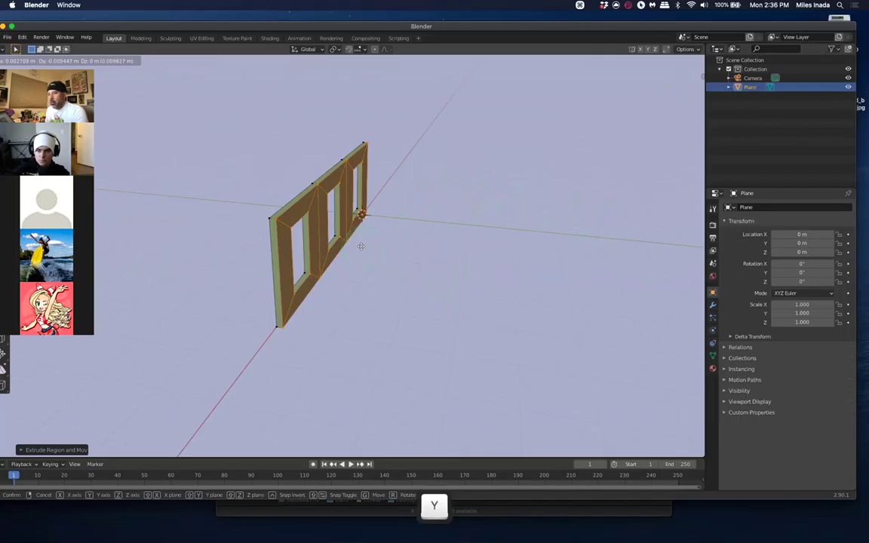
{"action": "left_click", "coordinate": [434, 310]}
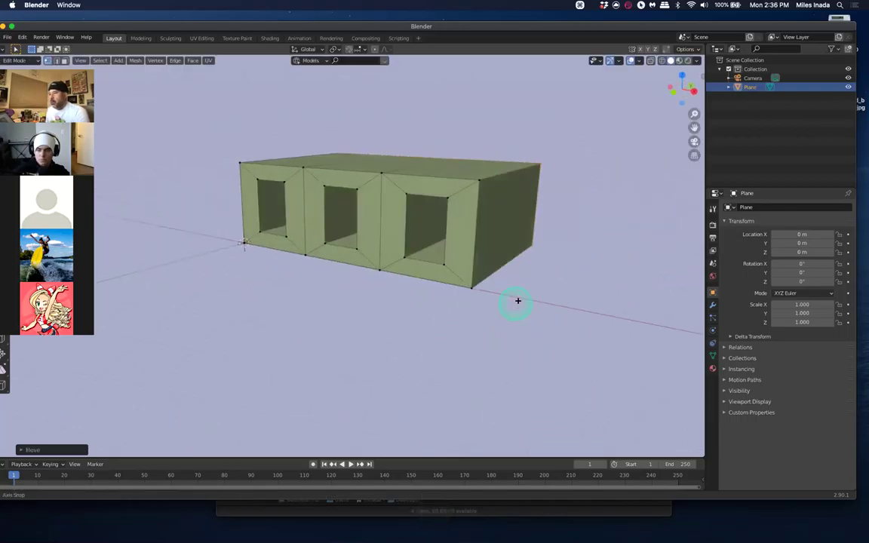
{"action": "middle_click_drag", "start_coordinate": [517, 301], "coordinate": [497, 301]}
Move the extruded faces back about 3.8 m along the global Y axis to make the wall thin again
{"action": "key", "text": "g"}
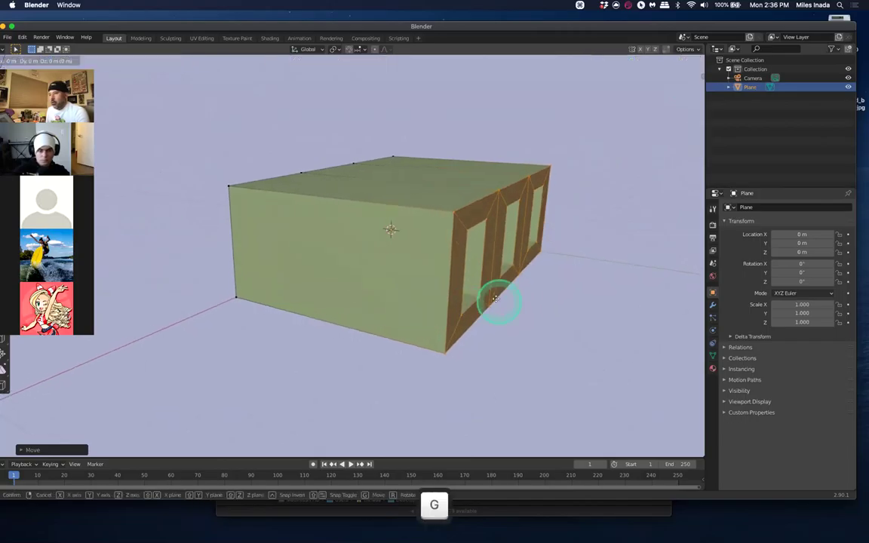
{"action": "key", "text": "y"}
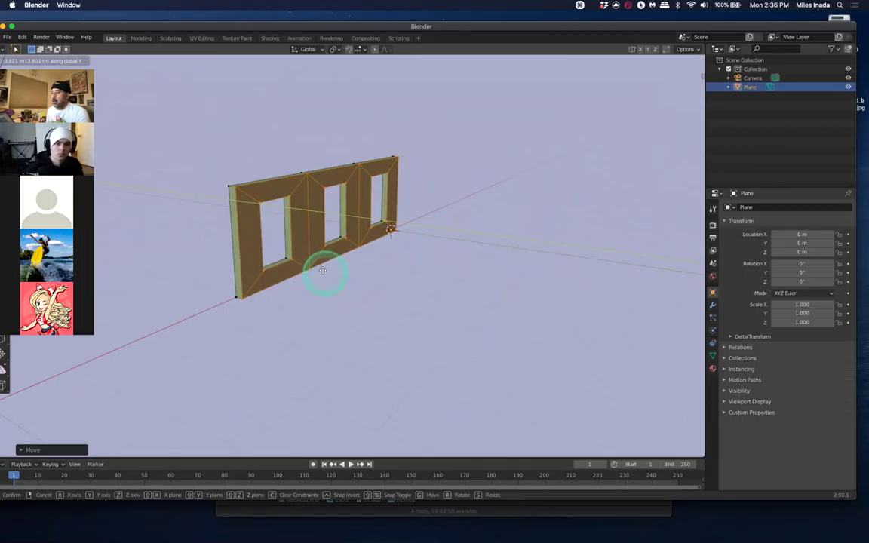
{"action": "left_click", "coordinate": [332, 273]}
{"action": "middle_click_drag", "start_coordinate": [353, 278], "coordinate": [505, 275]}
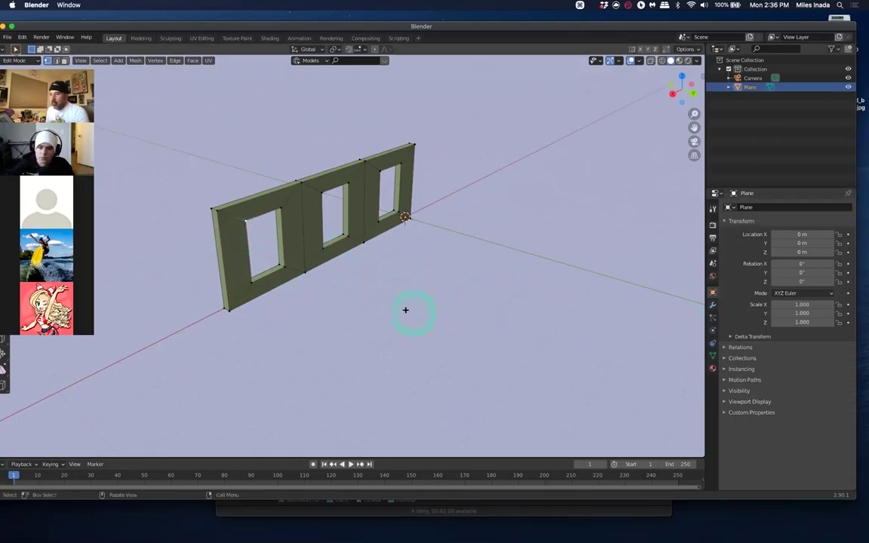
Select the wall's front faces one at a time in face mode across all three panels, and clear the selection
{"action": "key", "text": "3"}
{"action": "left_click", "coordinate": [228, 235]}
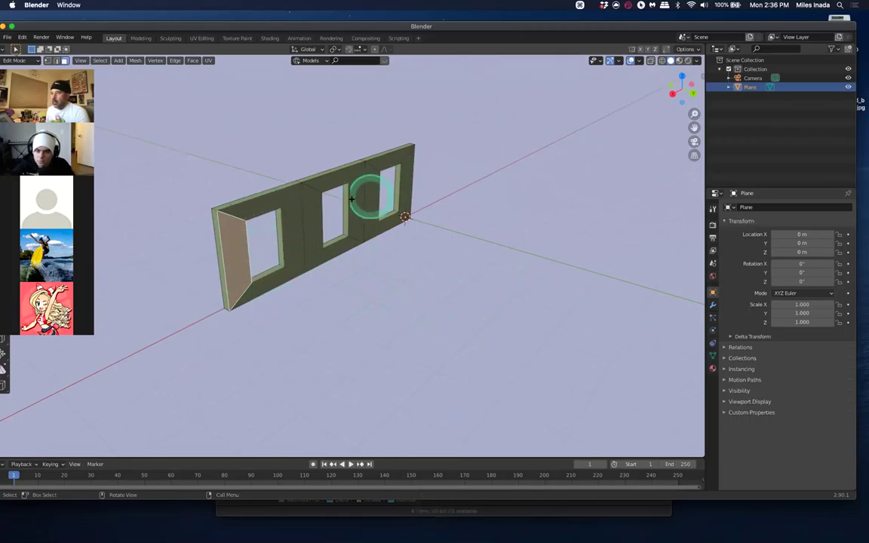
{"action": "left_click", "coordinate": [248, 208], "text": "shift"}
{"action": "left_click", "coordinate": [286, 260], "text": "shift"}
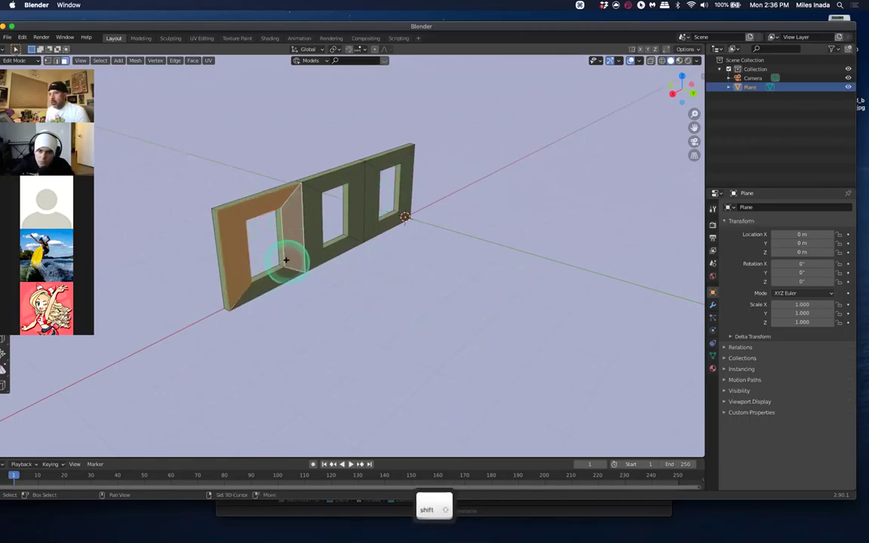
{"action": "left_click", "coordinate": [310, 239], "text": "shift"}
{"action": "left_click", "coordinate": [353, 223], "text": "shift"}
{"action": "left_click", "coordinate": [330, 180], "text": "shift"}
{"action": "left_click", "coordinate": [377, 192], "text": "shift"}
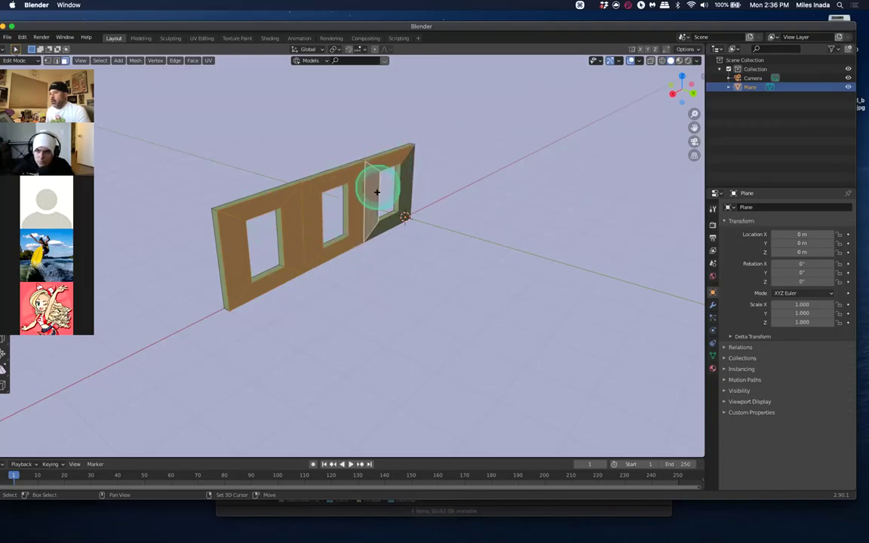
{"action": "left_click", "coordinate": [403, 188], "text": "shift"}
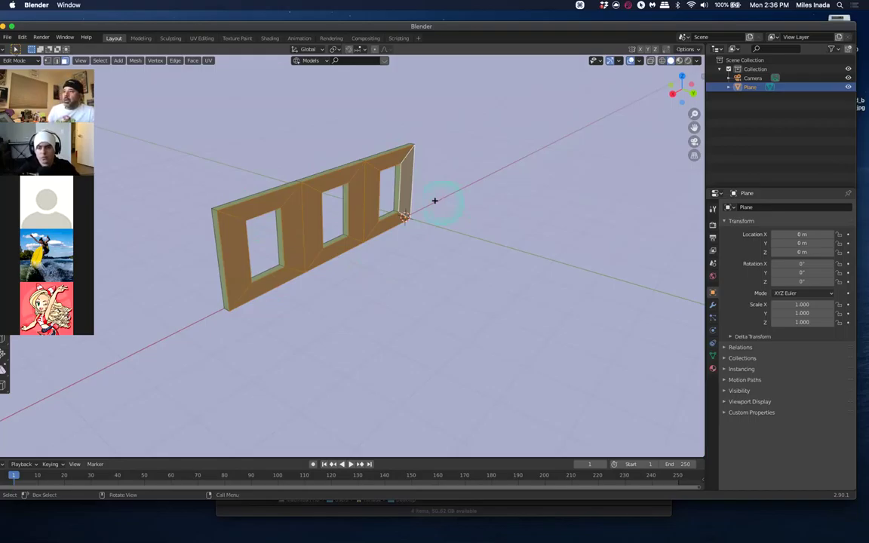
{"action": "left_click", "coordinate": [445, 195]}
{"action": "left_click", "coordinate": [341, 243]}
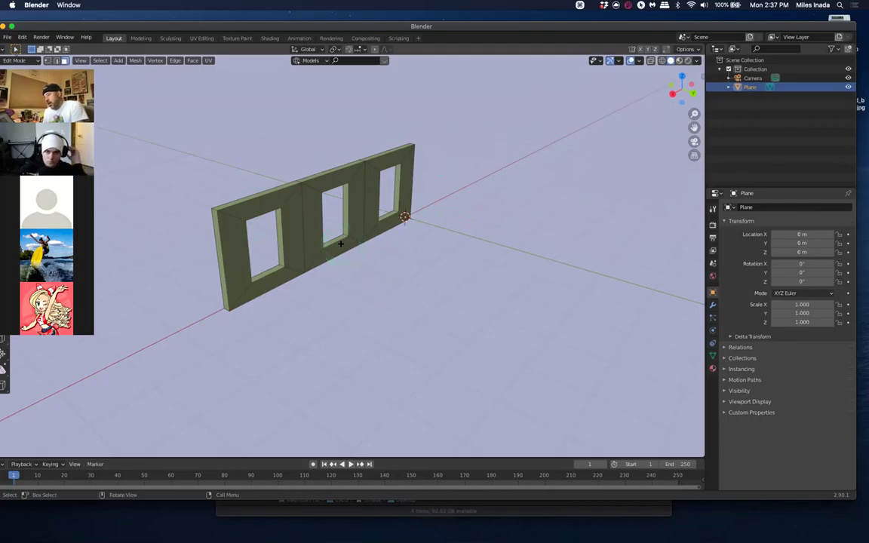
Box-select the wall's front vertices in a wireframe side view, and inspect the selection in solid shading
{"action": "key", "text": "3"}
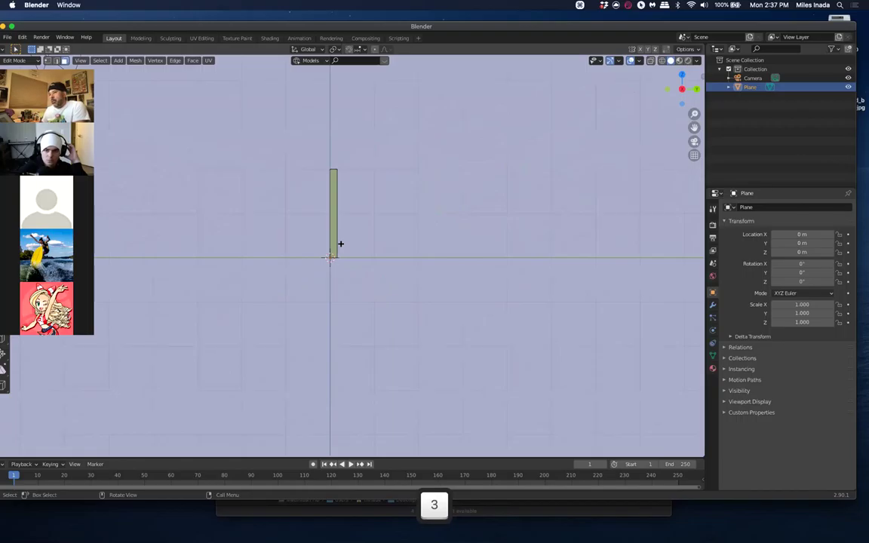
{"action": "key", "text": "z"}
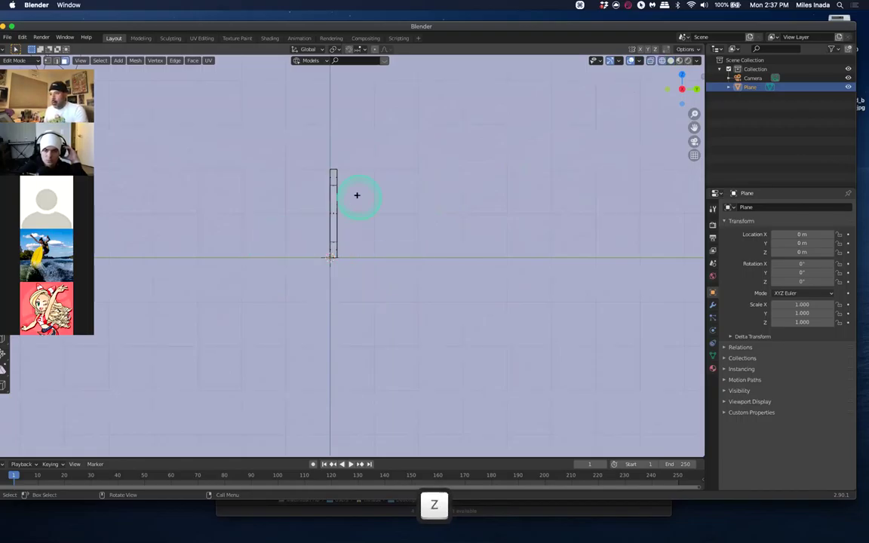
{"action": "key", "text": "1"}
{"action": "left_click_drag", "start_coordinate": [334, 161], "coordinate": [665, 345]}
{"action": "middle_click_drag", "start_coordinate": [561, 298], "coordinate": [446, 241]}
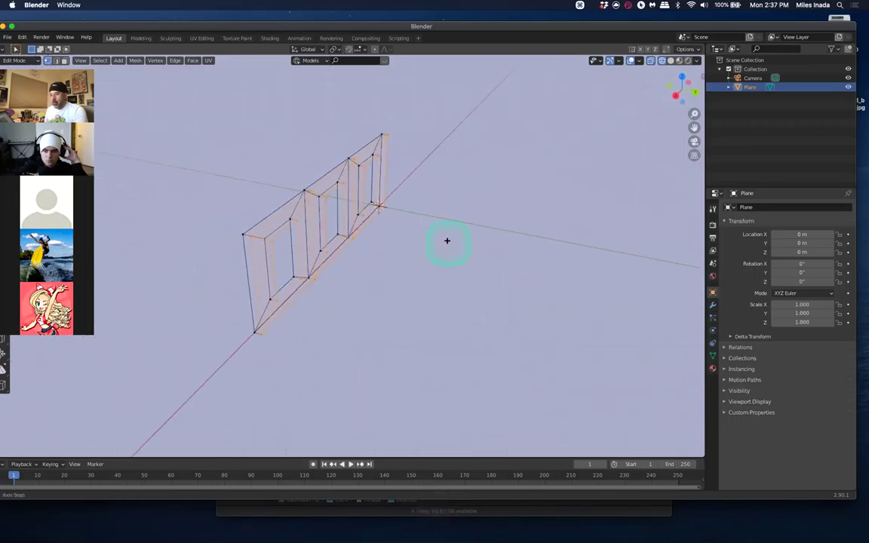
{"action": "key", "text": "z"}
{"action": "left_click", "coordinate": [722, 265]}
{"action": "mouse_move", "coordinate": [502, 233]}
{"action": "middle_mouse_down"}
{"action": "mouse_move", "coordinate": [491, 206]}
{"action": "mouse_move", "coordinate": [477, 212]}
{"action": "mouse_move", "coordinate": [485, 223]}
{"action": "mouse_move", "coordinate": [519, 209]}
{"action": "middle_mouse_up"}
Try to box-select the wall's front edges from the side view in solid shading with edge mode
{"action": "key", "text": "3"}
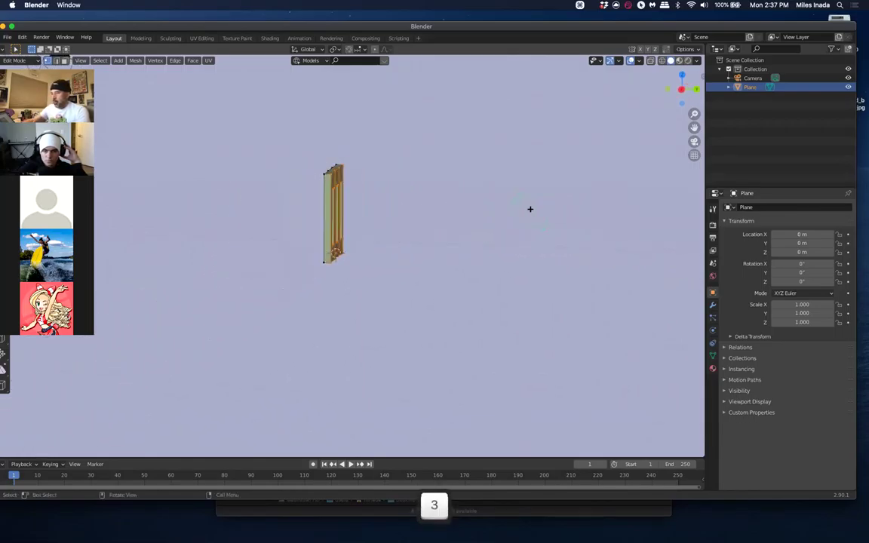
{"action": "key", "text": "2"}
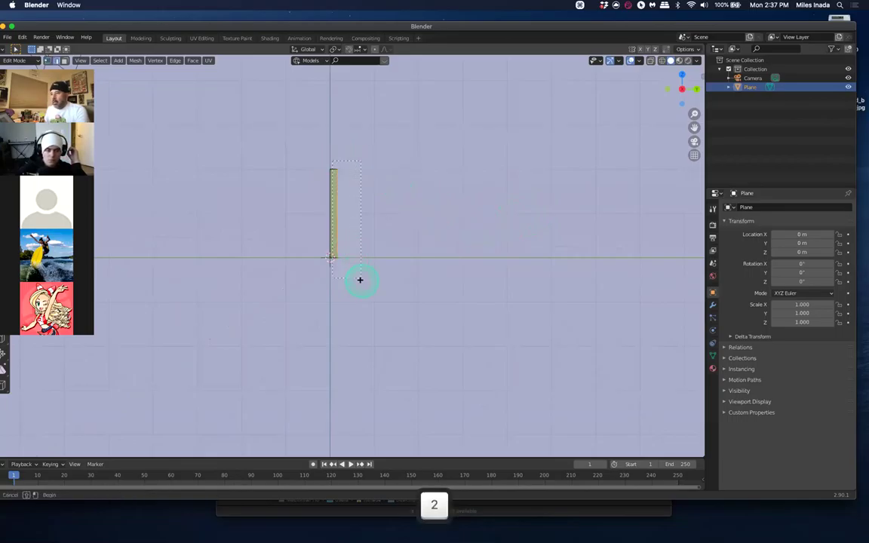
{"action": "left_click", "coordinate": [359, 279]}
{"action": "middle_click_drag", "start_coordinate": [506, 269], "coordinate": [485, 274]}
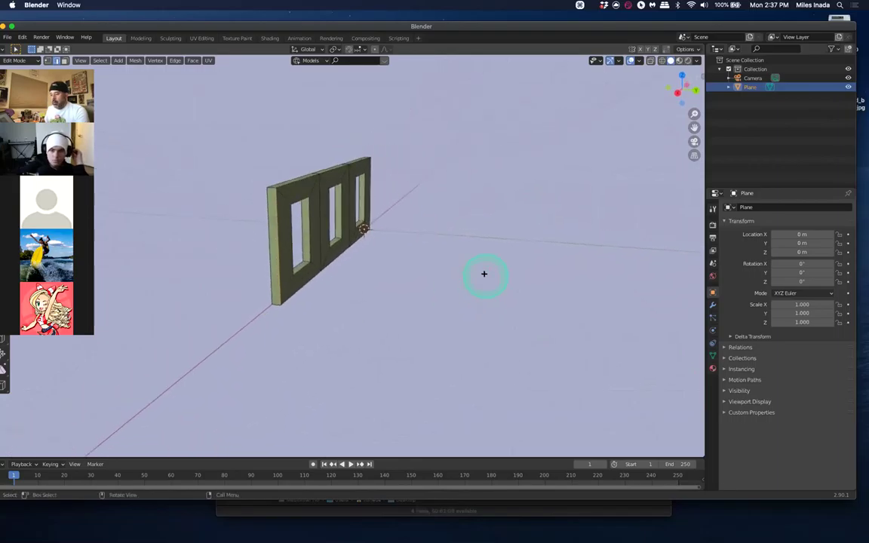
Box-select the wall's front edges from the side view in wireframe shading and inspect them at an angle
{"action": "key", "text": "3"}
{"action": "key", "text": "z"}
{"action": "key", "text": "b"}
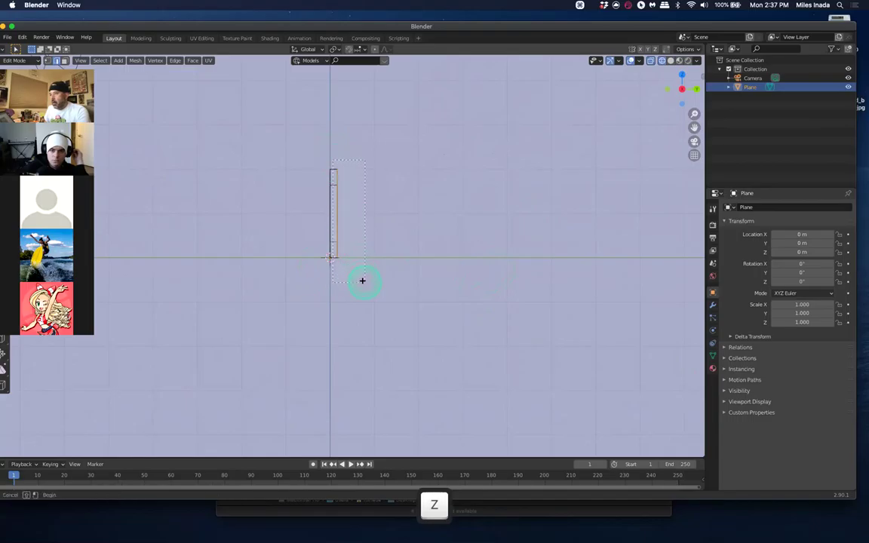
{"action": "left_click_drag", "start_coordinate": [362, 281], "coordinate": [365, 280]}
{"action": "middle_click_drag", "start_coordinate": [394, 233], "coordinate": [370, 269]}
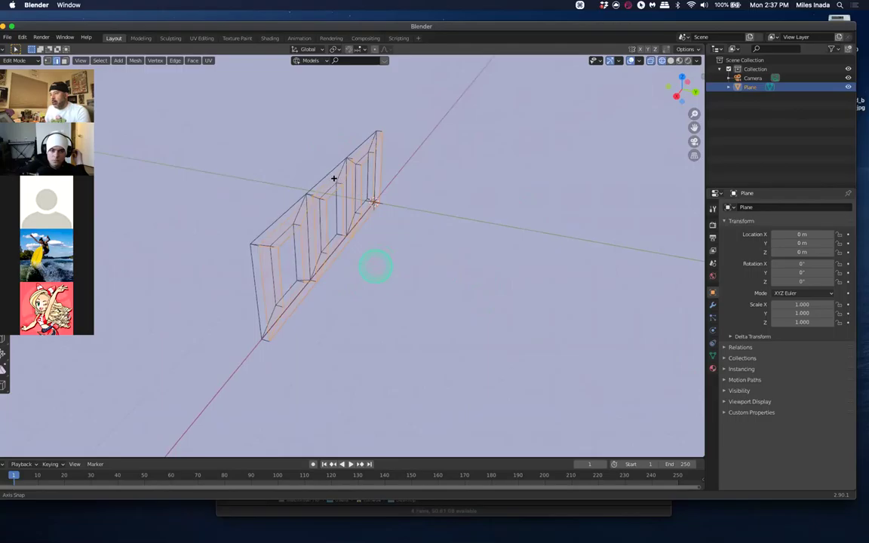
{"action": "mouse_move", "coordinate": [375, 265]}
{"action": "middle_mouse_down"}
{"action": "mouse_move", "coordinate": [365, 270]}
{"action": "mouse_move", "coordinate": [362, 259]}
{"action": "middle_mouse_up"}
Box-select the wall's front side in wireframe face mode, and examine the selected faces in solid shading
{"action": "key", "text": "3"}
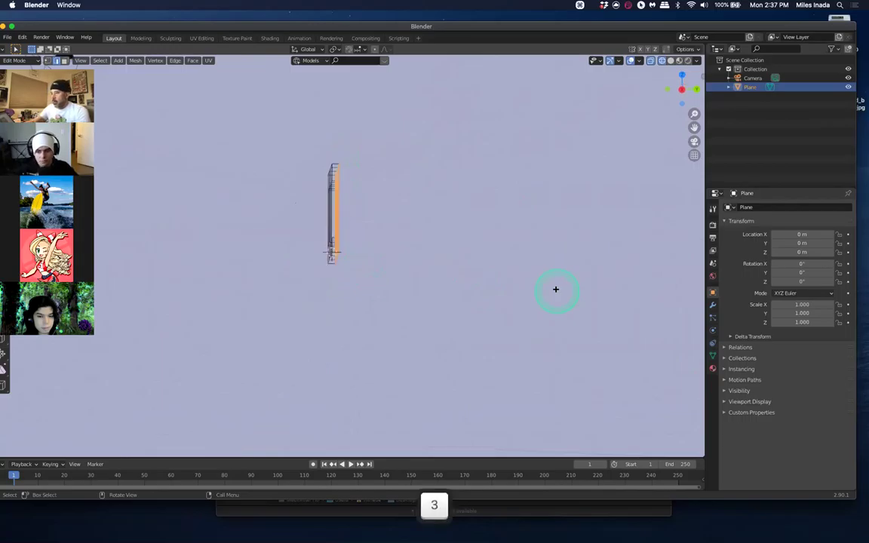
{"action": "key", "text": "3"}
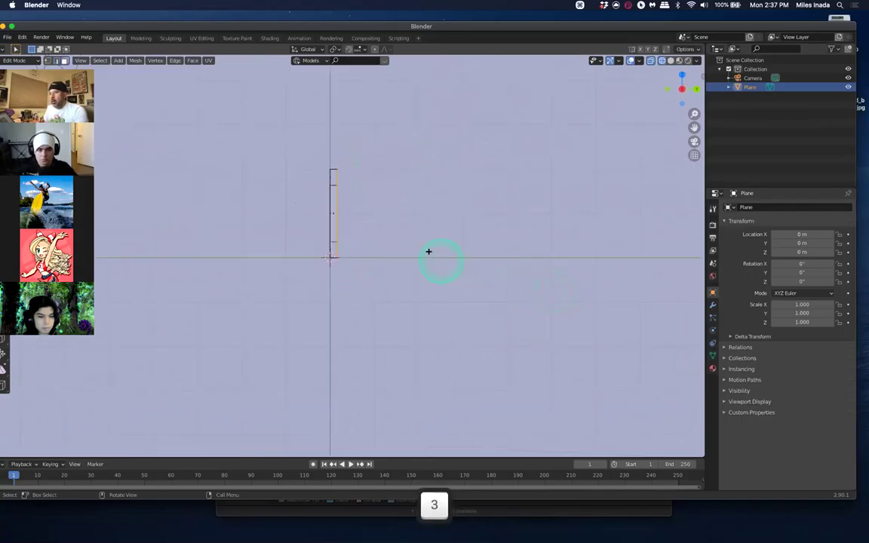
{"action": "left_click_drag", "start_coordinate": [330, 161], "coordinate": [362, 245]}
{"action": "left_click_drag", "start_coordinate": [378, 286], "coordinate": [378, 286]}
{"action": "middle_click_drag", "start_coordinate": [414, 243], "coordinate": [432, 173]}
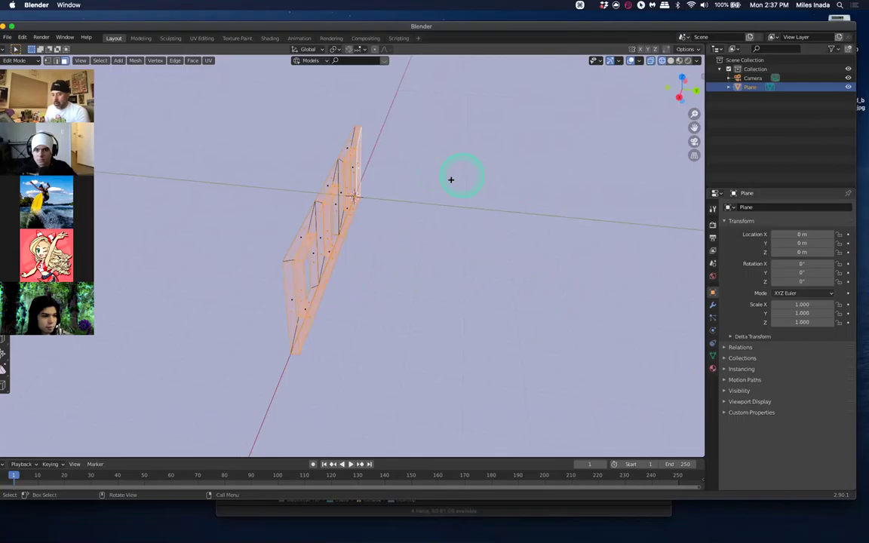
{"action": "key", "text": "z"}
{"action": "middle_click_drag", "start_coordinate": [520, 193], "coordinate": [499, 172]}
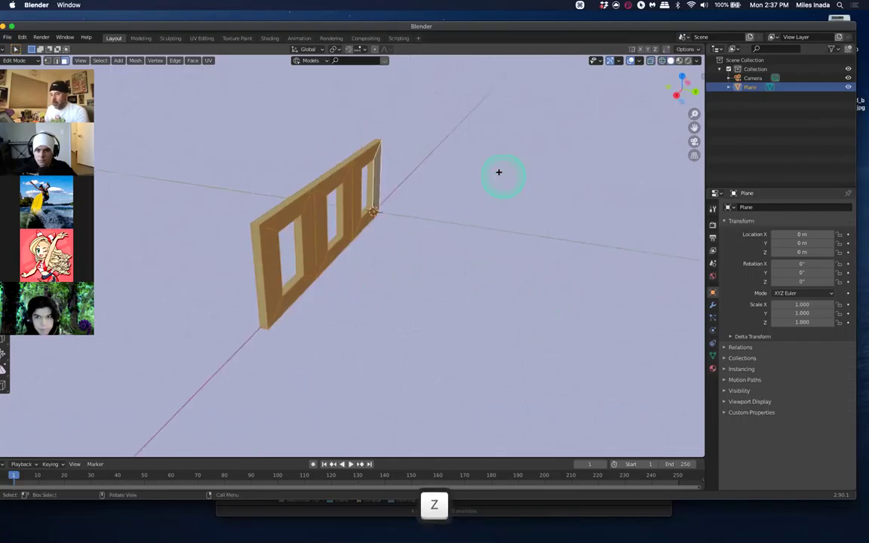
Repeat the wireframe side-view box selection with the wall's front vertices, inspect it in solid shading and deselect everything
{"action": "key", "text": "3"}
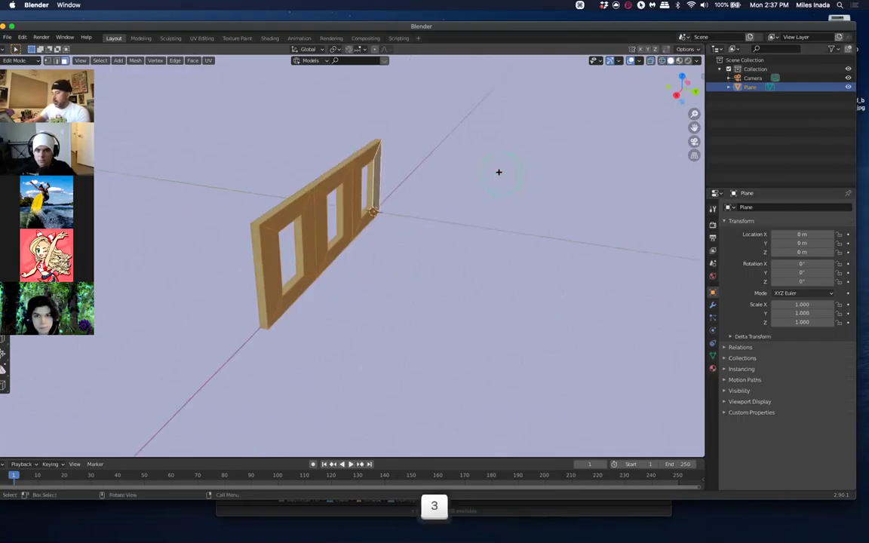
{"action": "key", "text": "3"}
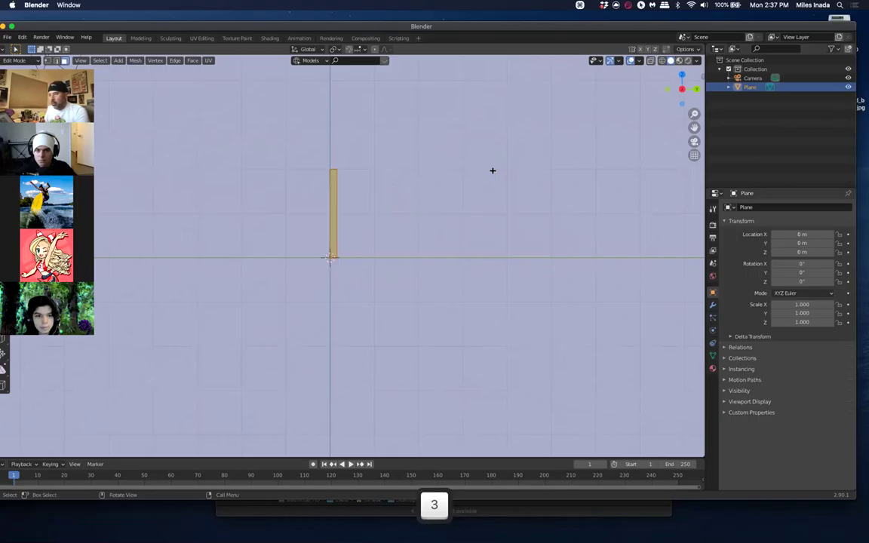
{"action": "key", "text": "z"}
{"action": "left_click", "coordinate": [332, 160]}
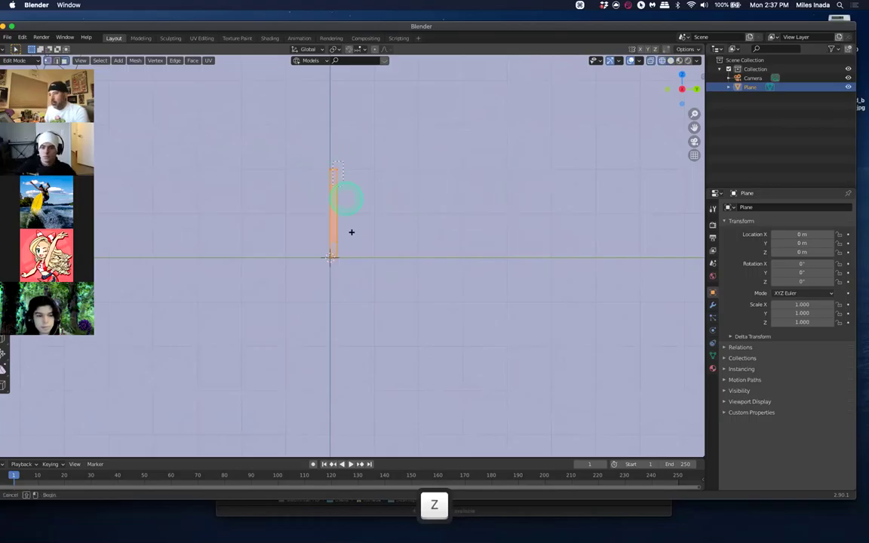
{"action": "mouse_move", "coordinate": [404, 291]}
{"action": "middle_mouse_down"}
{"action": "mouse_move", "coordinate": [411, 258]}
{"action": "mouse_move", "coordinate": [379, 285]}
{"action": "mouse_move", "coordinate": [384, 280]}
{"action": "middle_mouse_up"}
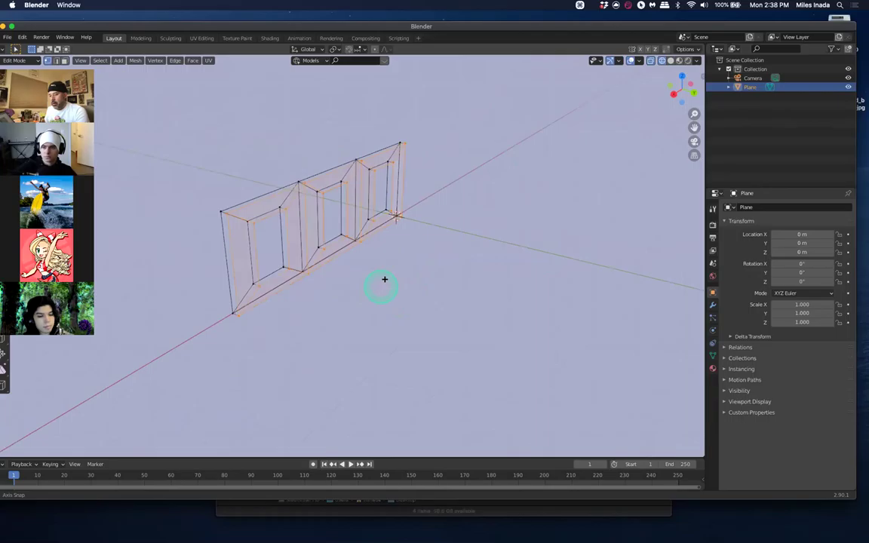
{"action": "key", "text": "z"}
{"action": "mouse_move", "coordinate": [429, 260]}
{"action": "middle_mouse_down"}
{"action": "mouse_move", "coordinate": [450, 247]}
{"action": "mouse_move", "coordinate": [442, 258]}
{"action": "mouse_move", "coordinate": [445, 160]}
{"action": "middle_mouse_up"}
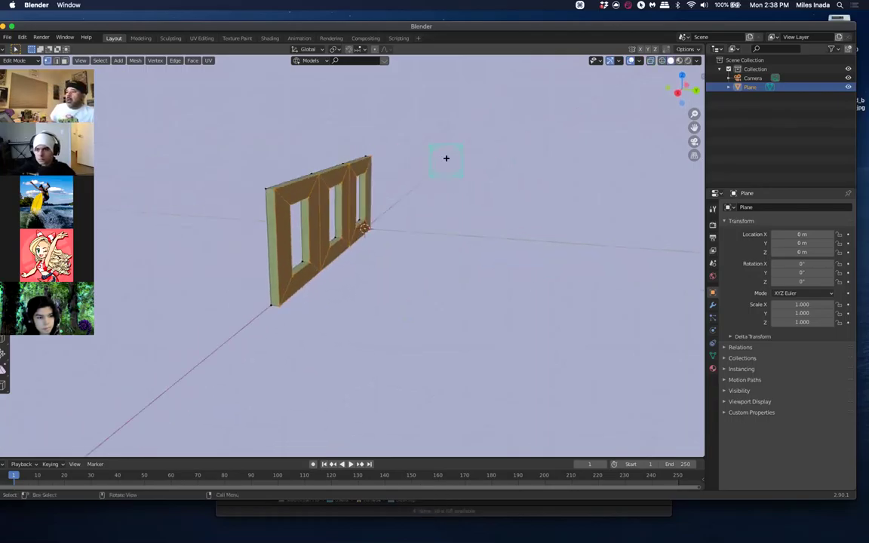
{"action": "left_click", "coordinate": [446, 160]}
{"action": "left_click", "coordinate": [417, 174]}
Switch to face selection and select only the tall front face along the wall's near end, beside the closest window opening
{"action": "key", "text": "3"}
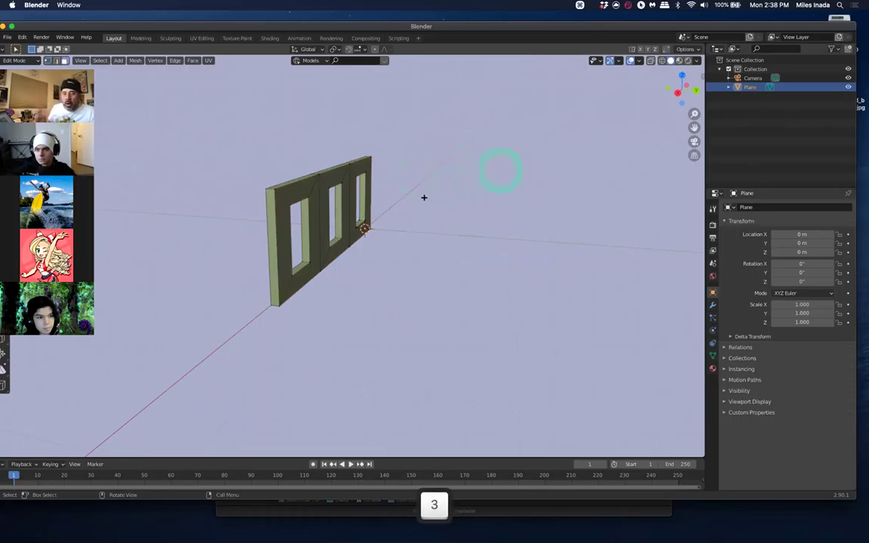
{"action": "left_click", "coordinate": [424, 198]}
{"action": "left_click", "coordinate": [361, 202]}
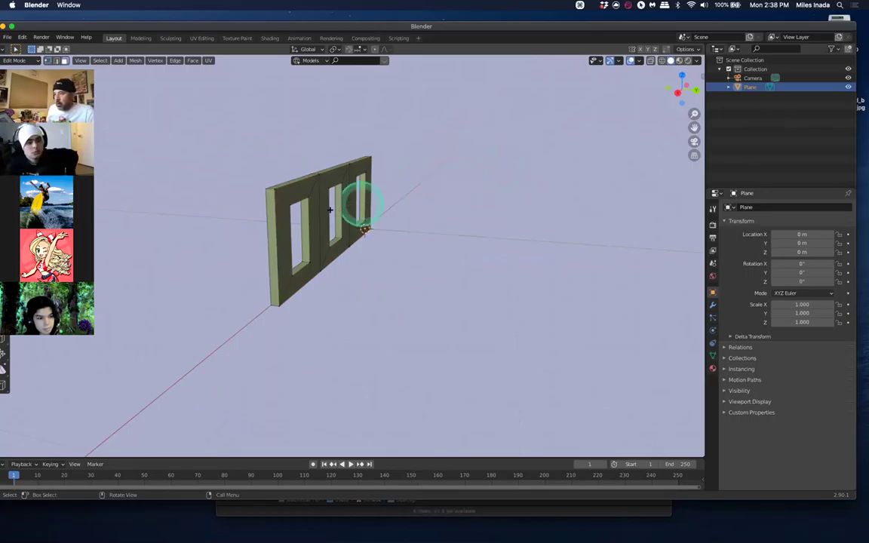
{"action": "left_click", "coordinate": [288, 225]}
{"action": "left_click", "coordinate": [280, 221]}
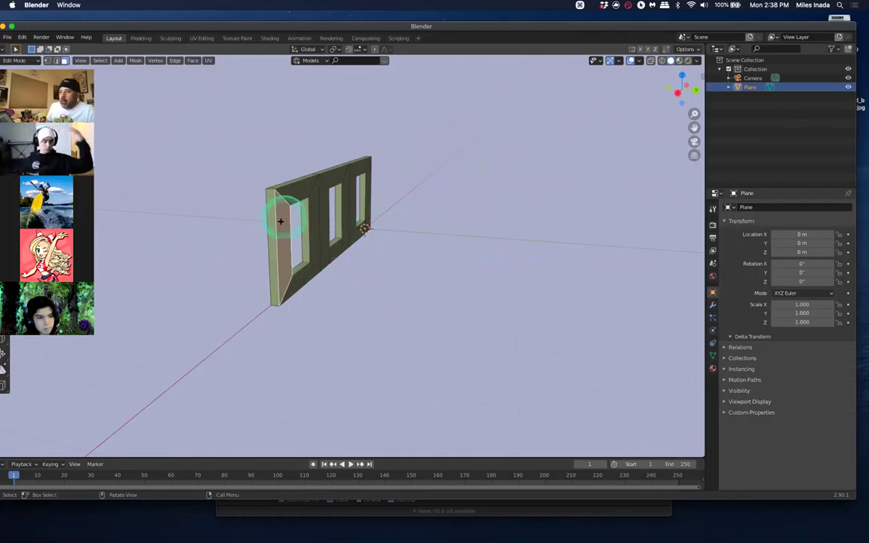
{"action": "left_click", "coordinate": [286, 223]}
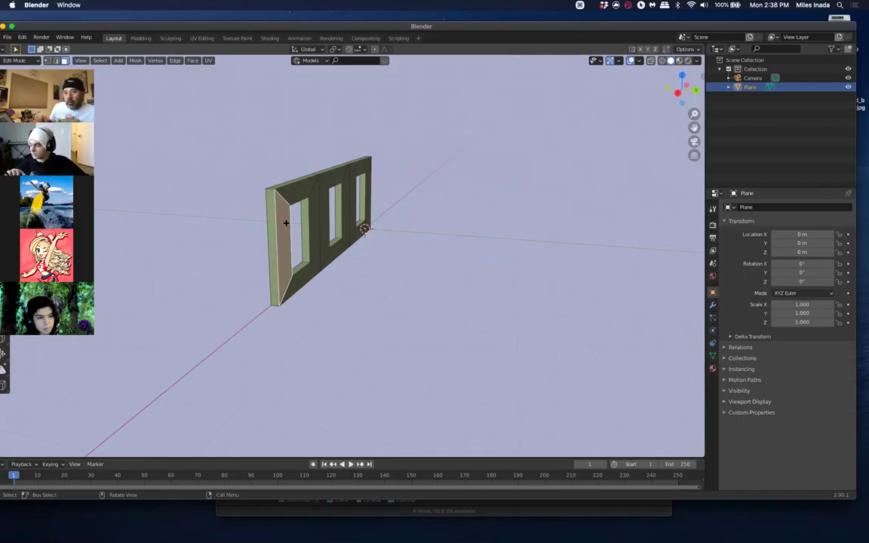
{"action": "left_click", "coordinate": [286, 200]}
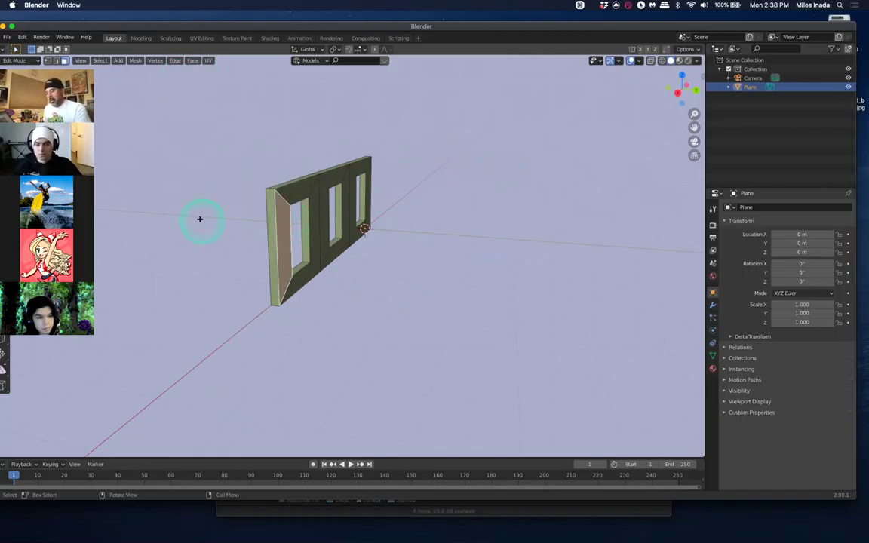
Extend the selection to all front faces with Select Similar by Co-planar, review the other similarity criteria, and deselect everything
{"action": "key", "text": "shift+g"}
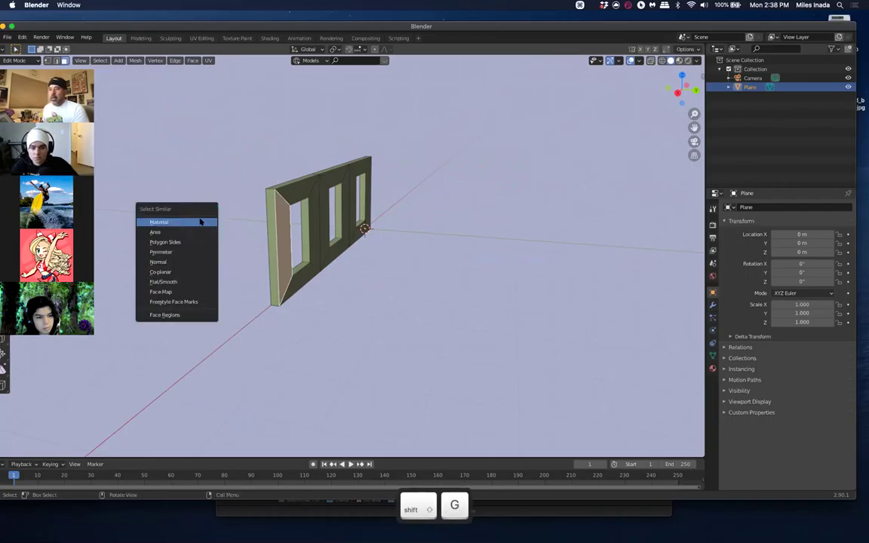
{"action": "left_click", "coordinate": [200, 221]}
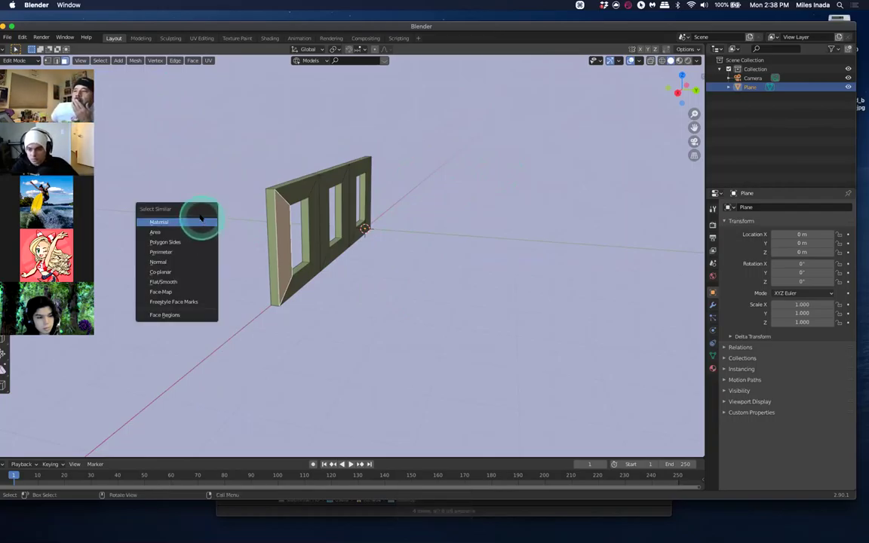
{"action": "left_click", "coordinate": [194, 273]}
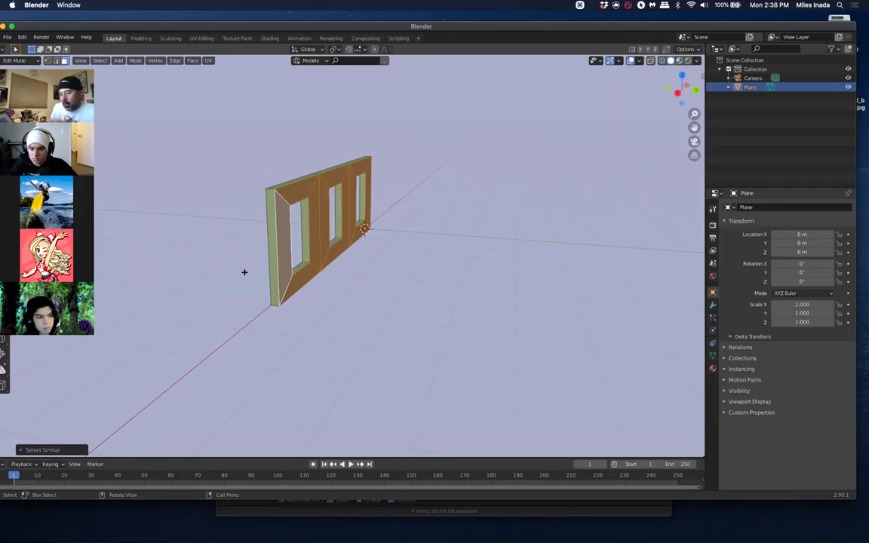
{"action": "key", "text": "shift+g"}
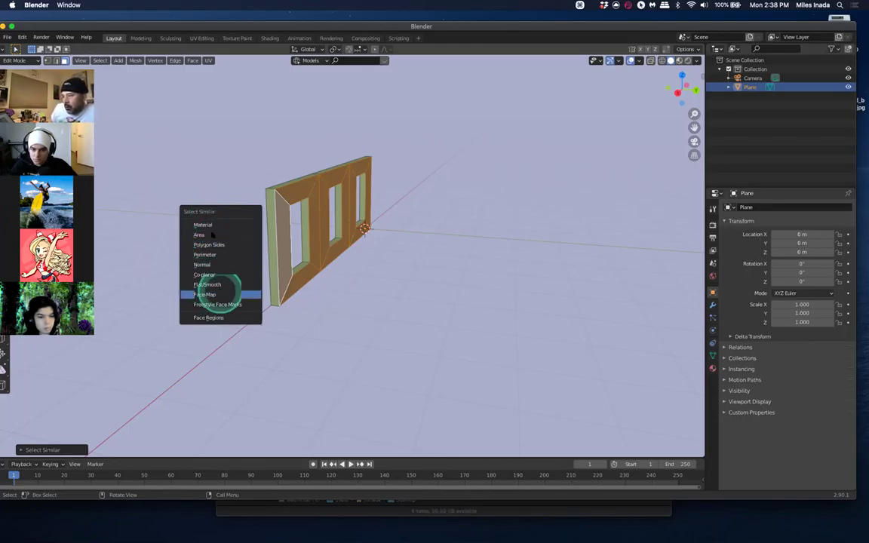
{"action": "middle_click_drag", "start_coordinate": [441, 272], "coordinate": [449, 250], "text": "alt"}
{"action": "left_click", "coordinate": [411, 269]}
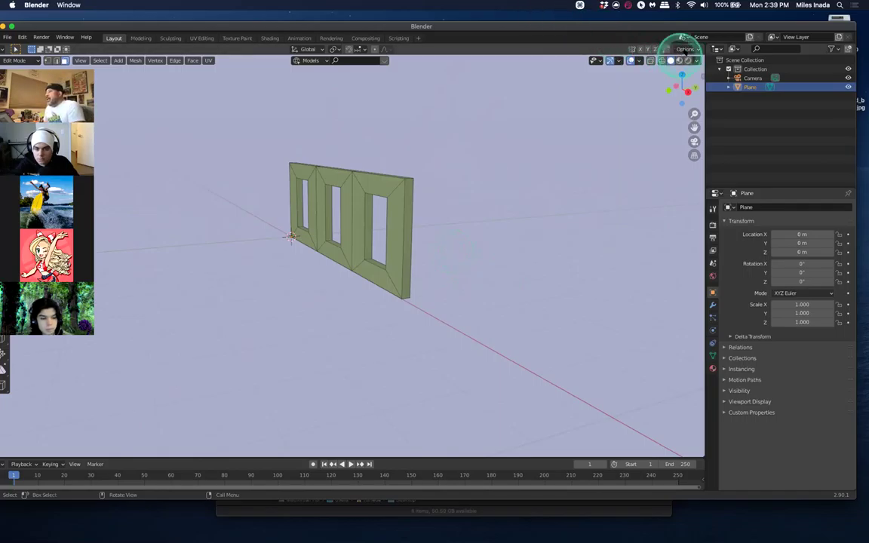
Switch the wall to Object Mode and choose Random as the solid shading's object colour
{"action": "left_click", "coordinate": [686, 48]}
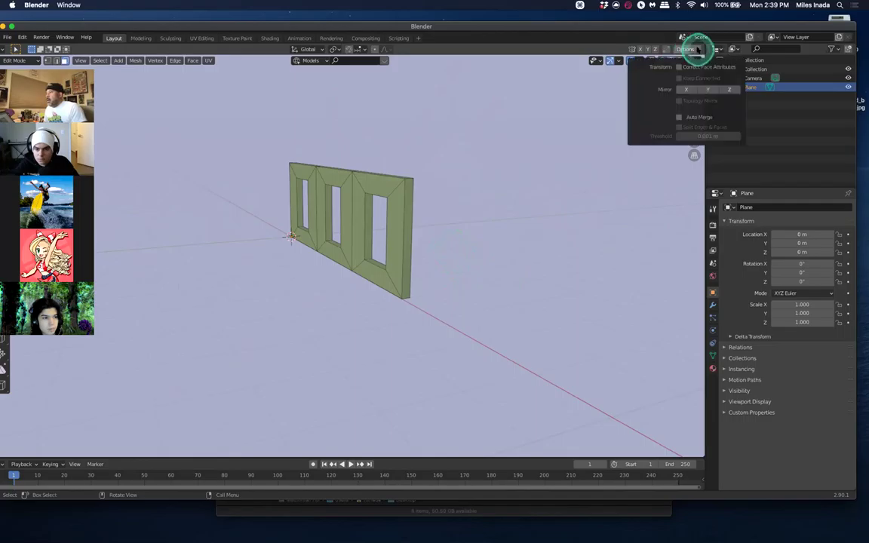
{"action": "key", "text": "Tab"}
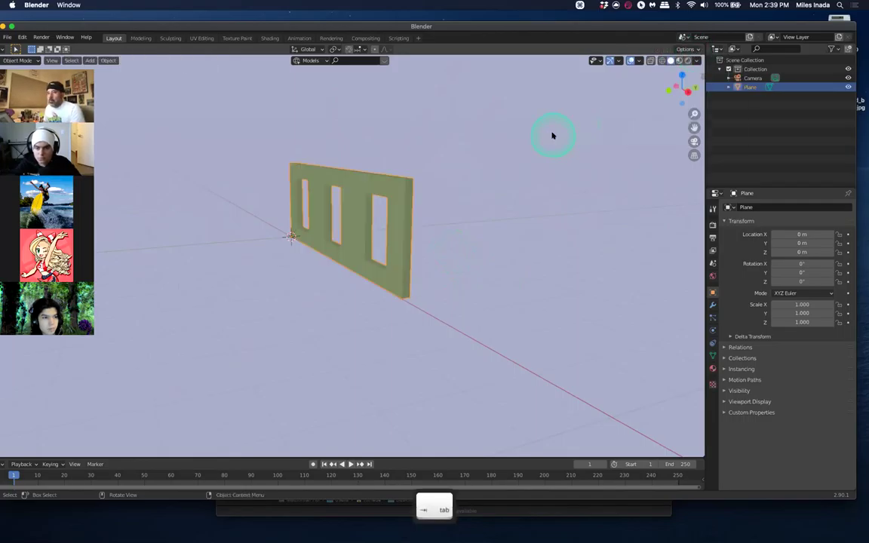
{"action": "left_click_drag", "start_coordinate": [476, 23], "coordinate": [491, 19]}
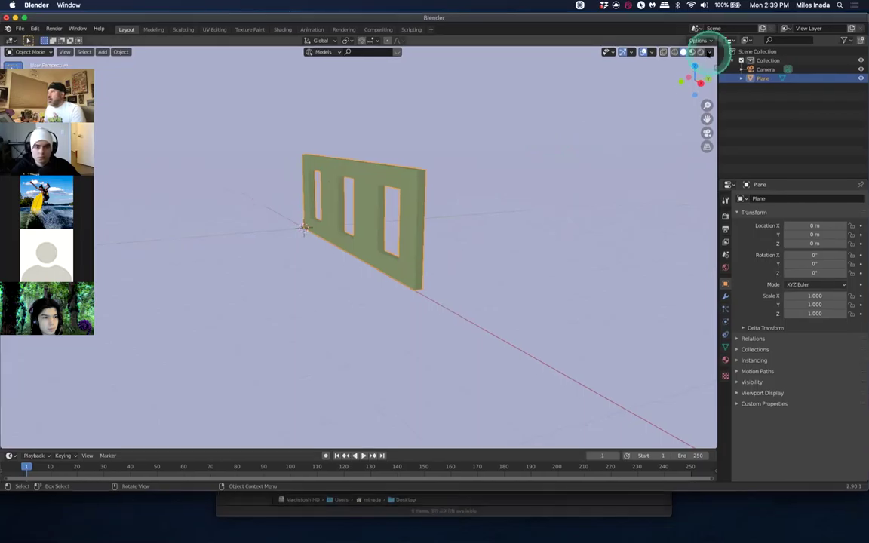
{"action": "left_click", "coordinate": [707, 56]}
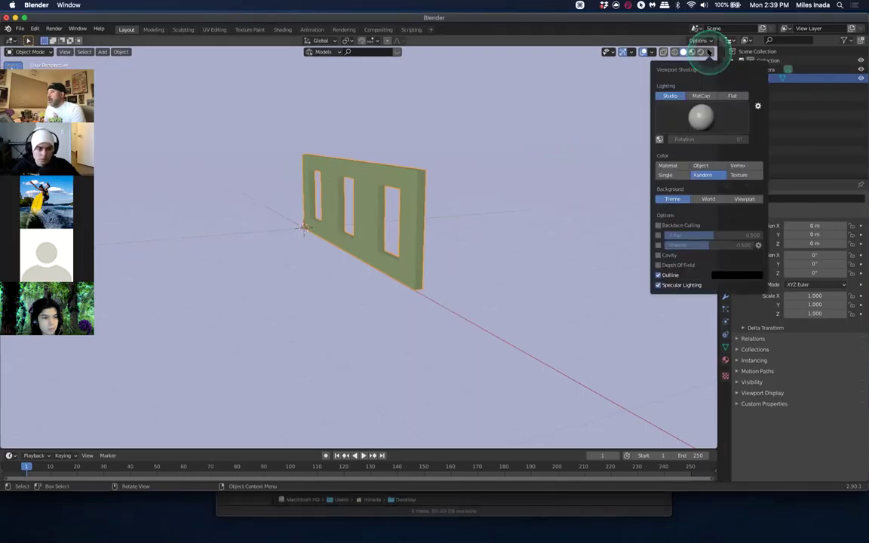
{"action": "left_click", "coordinate": [712, 176]}
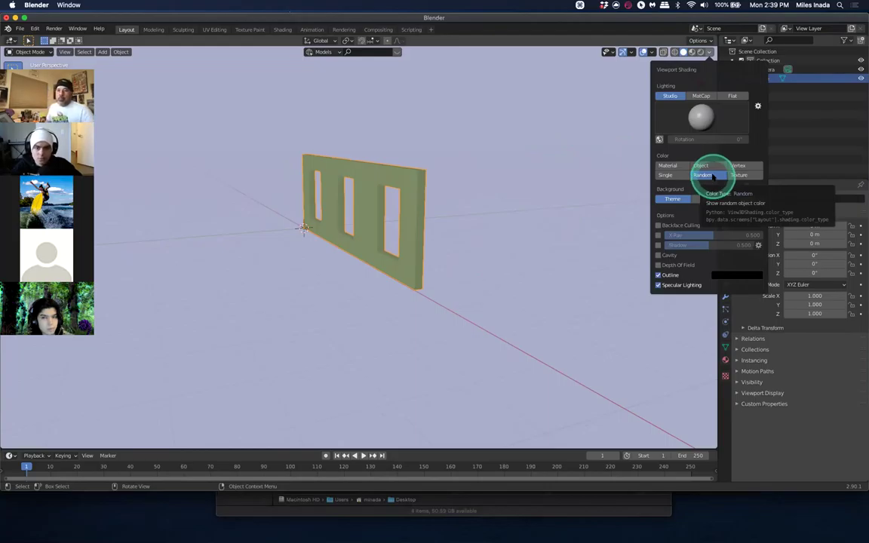
Examine the wall in wireframe and Material Preview shading, including the shading options, and deselect the wall
{"action": "left_click", "coordinate": [675, 52]}
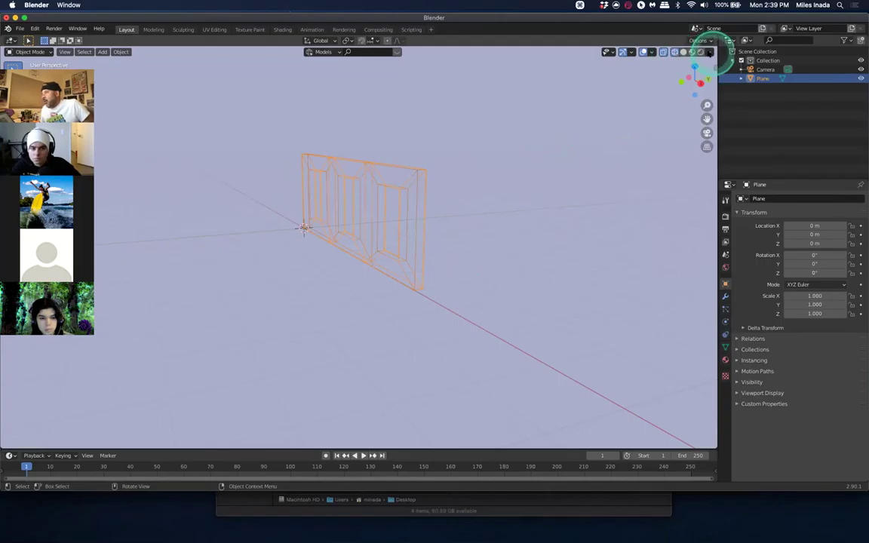
{"action": "left_click", "coordinate": [699, 40]}
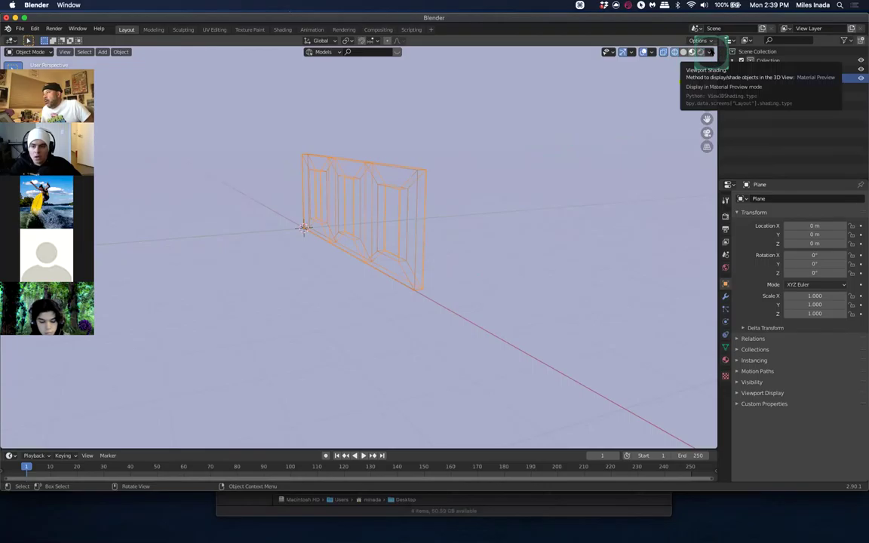
{"action": "left_click", "coordinate": [692, 51]}
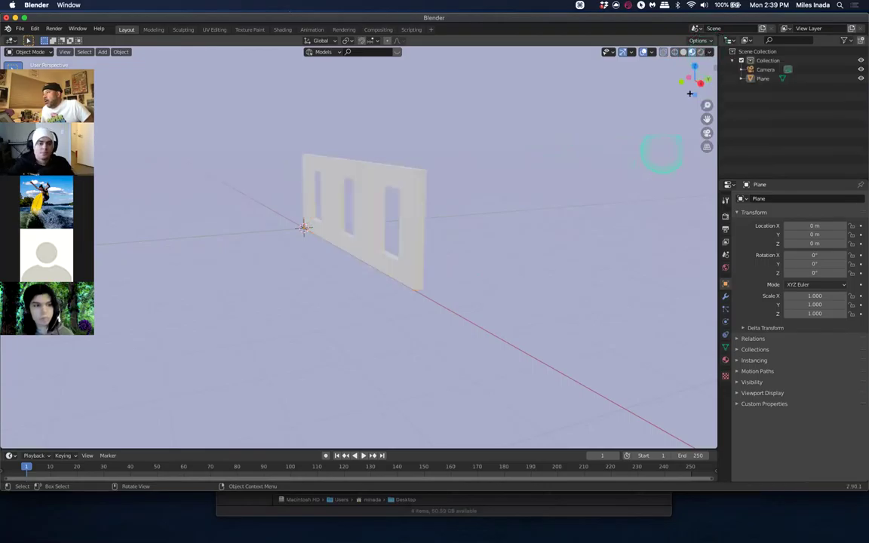
{"action": "left_click", "coordinate": [708, 52]}
{"action": "left_click", "coordinate": [700, 128]}
{"action": "left_click", "coordinate": [588, 132]}
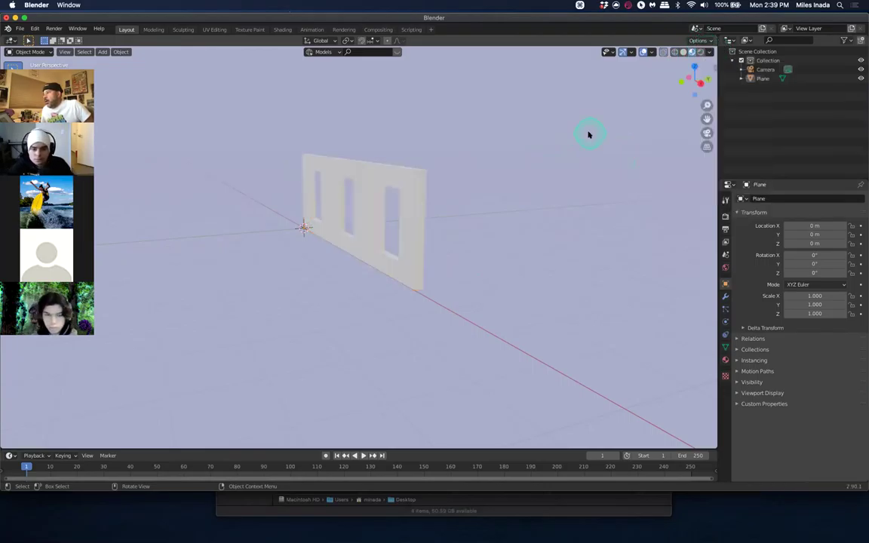
Examine the wall in Rendered shading, return to solid shading and open its colour options
{"action": "left_click", "coordinate": [699, 52]}
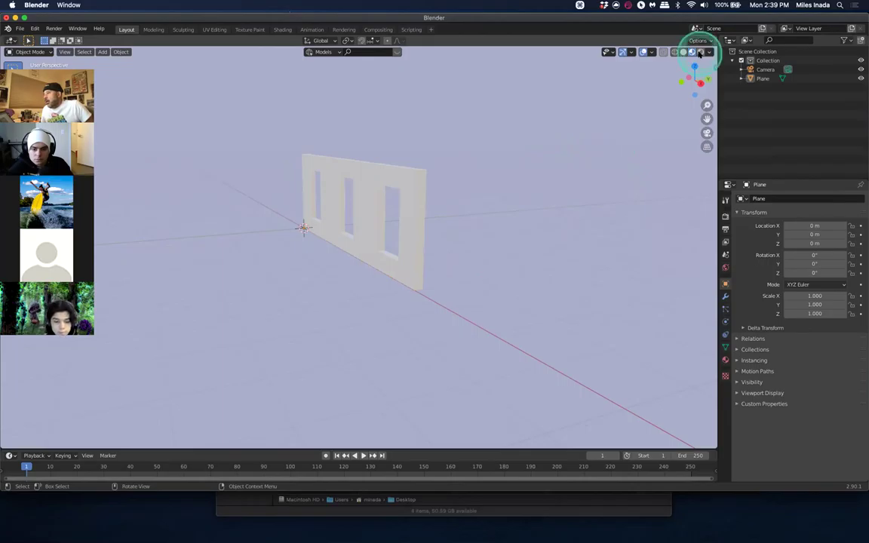
{"action": "left_click", "coordinate": [708, 52]}
{"action": "left_click", "coordinate": [571, 148]}
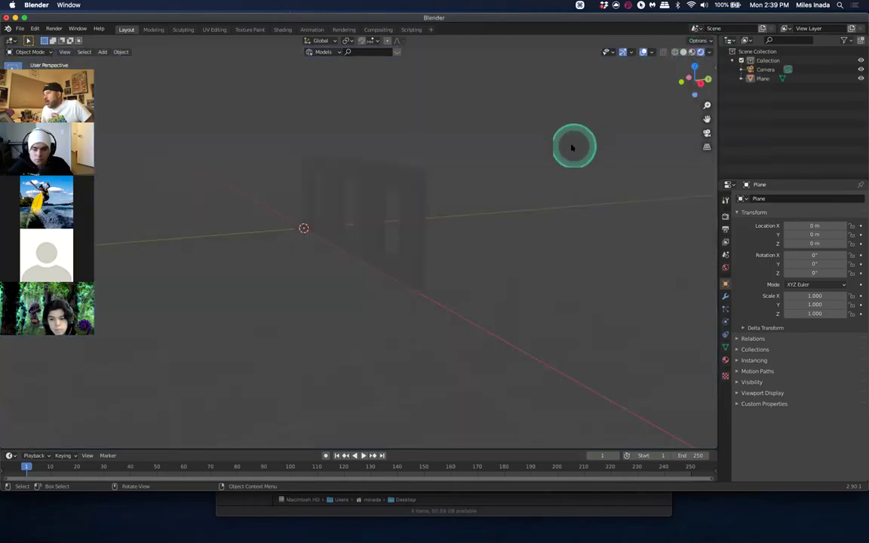
{"action": "left_click", "coordinate": [684, 52]}
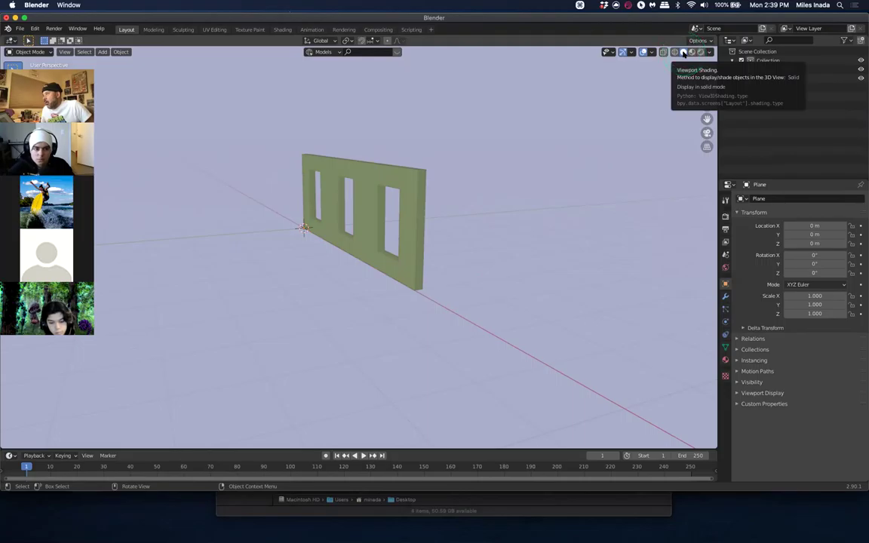
{"action": "left_click", "coordinate": [709, 52]}
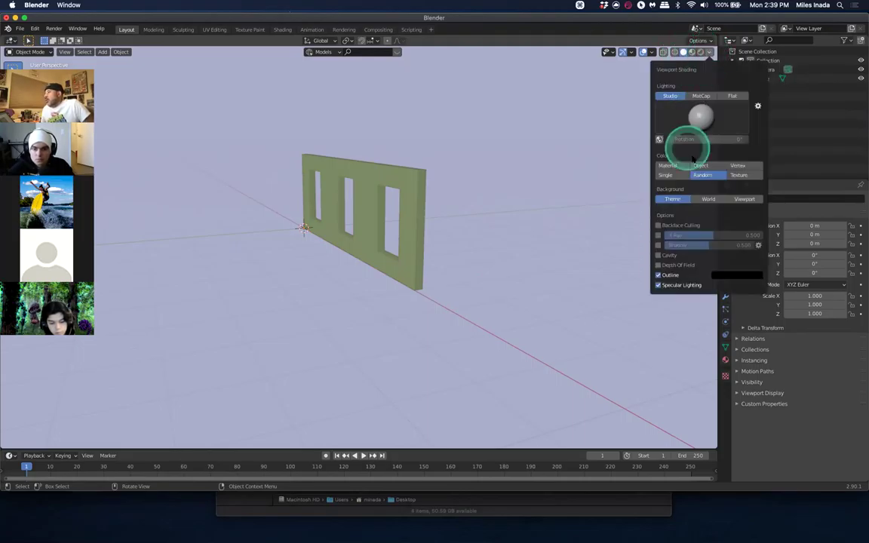
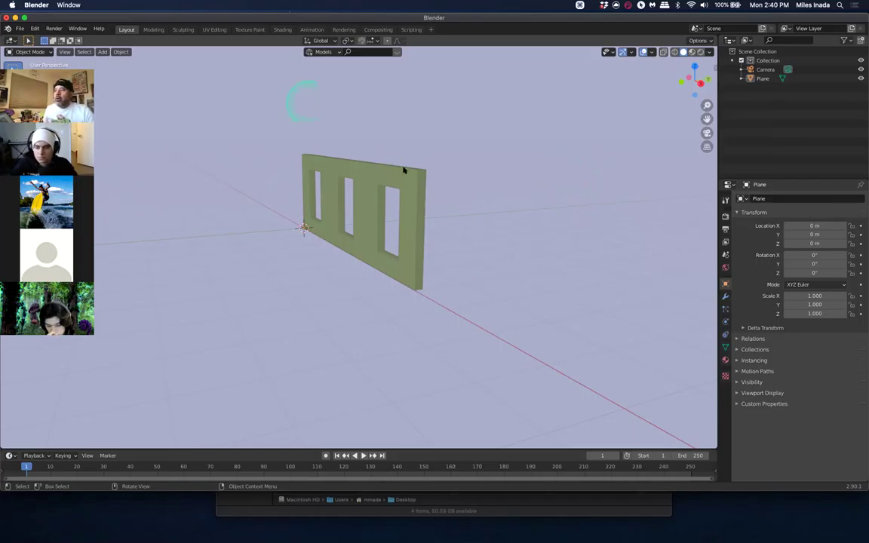
Render a still image of the scene, inspect how the wall appears in it, and close the render
{"action": "middle_click_drag", "start_coordinate": [295, 187], "coordinate": [172, 71]}
{"action": "left_click", "coordinate": [122, 53]}
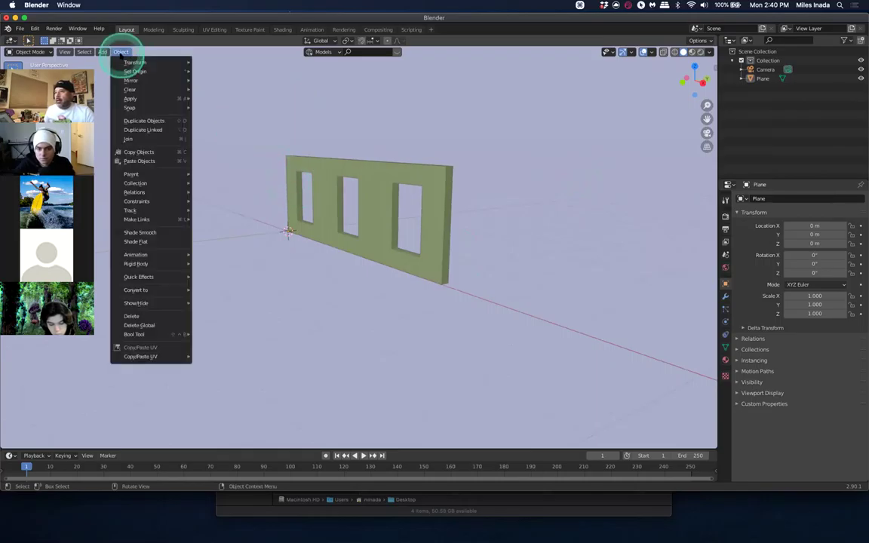
{"action": "left_click", "coordinate": [122, 53]}
{"action": "left_click", "coordinate": [54, 29]}
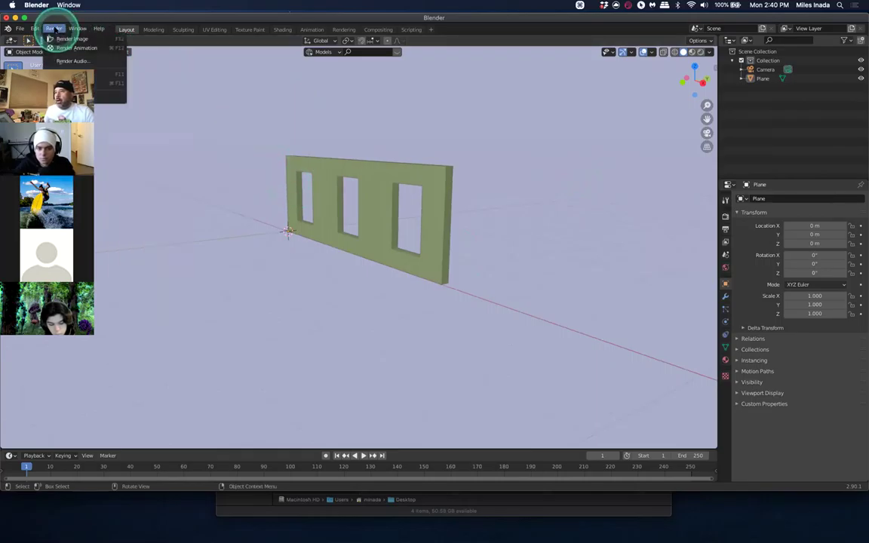
{"action": "left_click", "coordinate": [75, 42]}
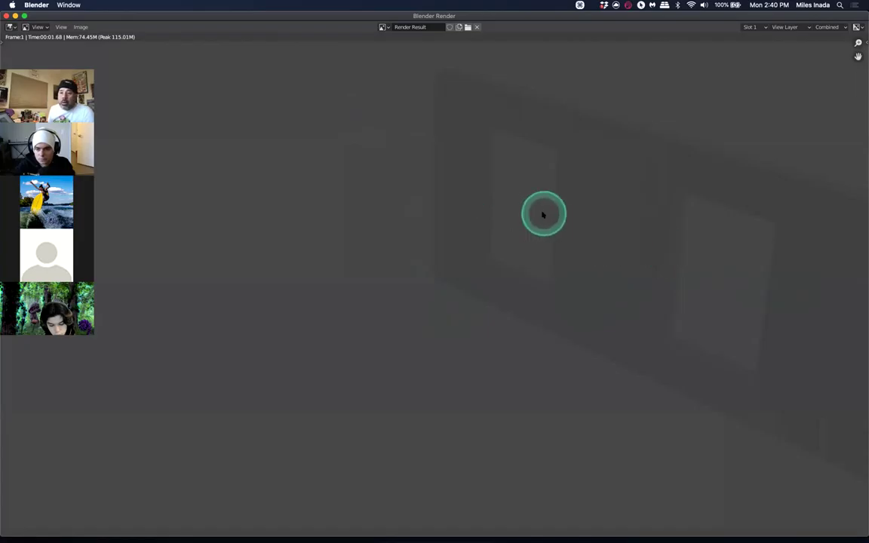
{"action": "left_click", "coordinate": [6, 15]}
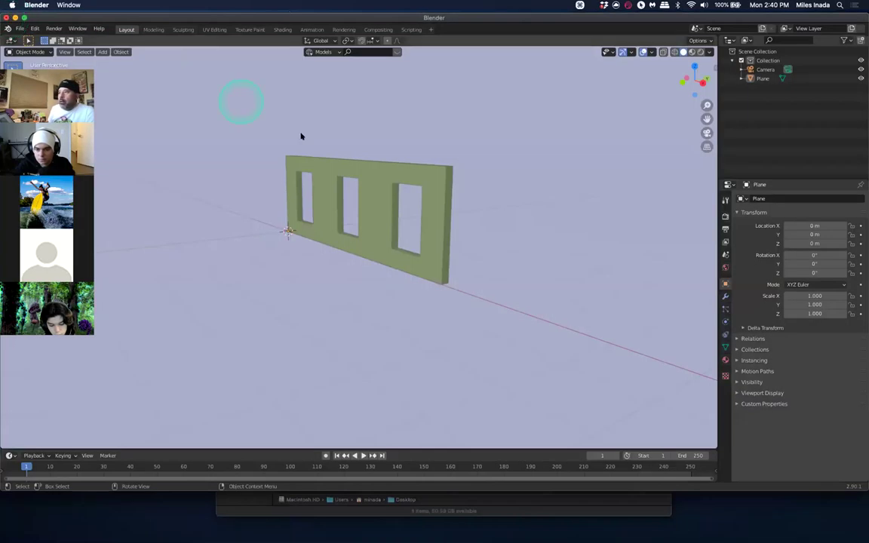
Inspect the wall from several angles, select it and enter Edit Mode
{"action": "middle_click_drag", "start_coordinate": [401, 196], "coordinate": [359, 265]}
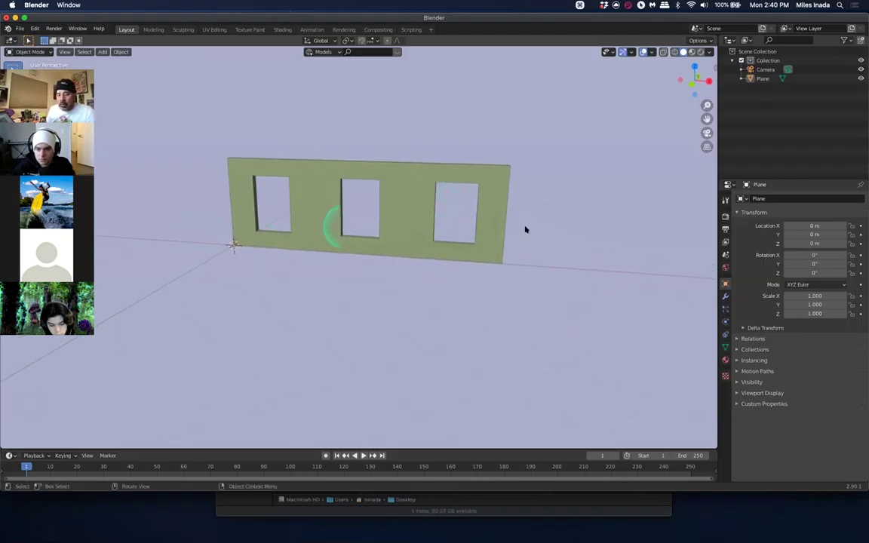
{"action": "middle_click_drag", "start_coordinate": [516, 250], "coordinate": [454, 248]}
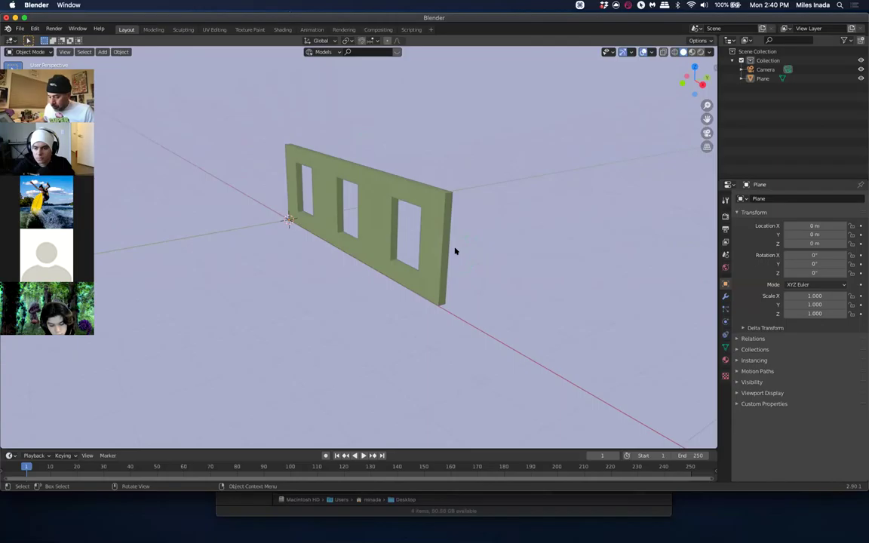
{"action": "left_click", "coordinate": [453, 177]}
{"action": "middle_click_drag", "start_coordinate": [453, 177], "coordinate": [252, 245]}
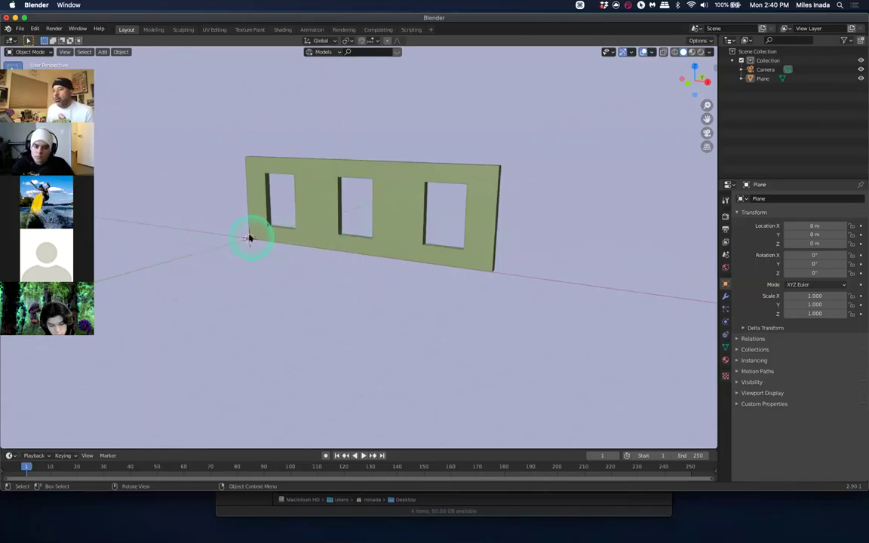
{"action": "scroll", "coordinate": [253, 242], "scroll_direction": "right", "scroll_amount": 5}
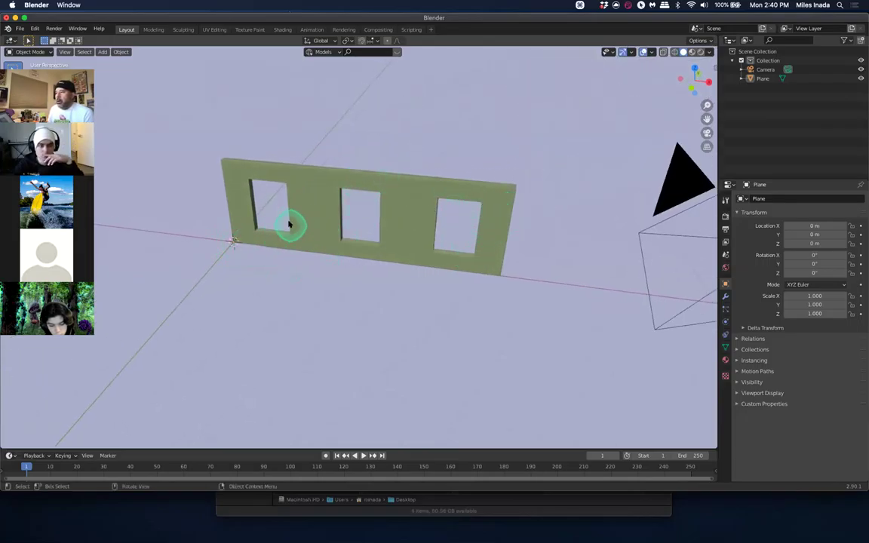
{"action": "scroll", "coordinate": [257, 218], "scroll_direction": "left", "scroll_amount": 3}
{"action": "left_click", "coordinate": [240, 191]}
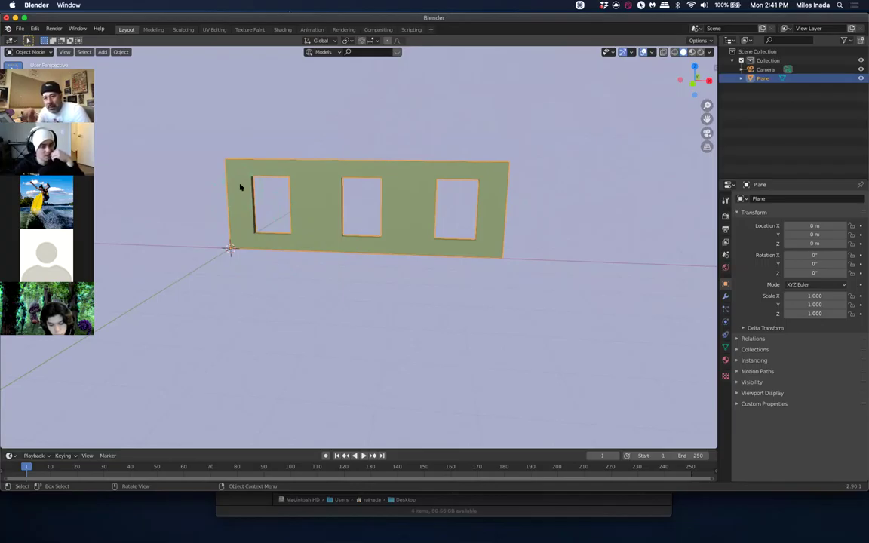
{"action": "middle_click_drag", "start_coordinate": [240, 187], "coordinate": [327, 280]}
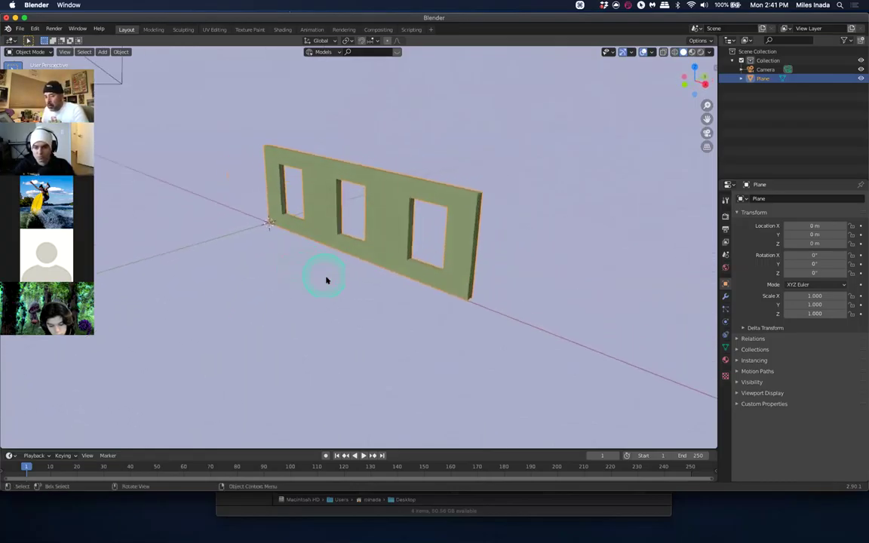
{"action": "key", "text": "Tab"}
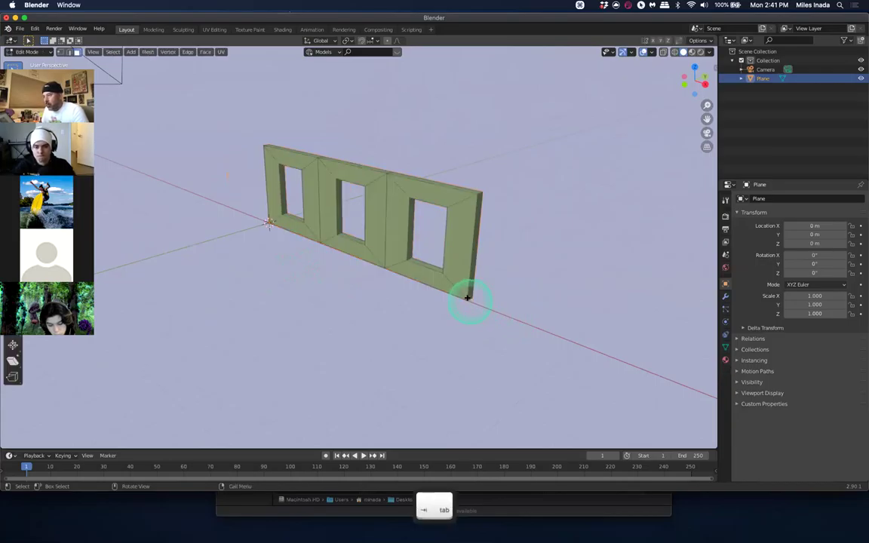
Snap the 3D cursor to the wall's bottom corner vertex farthest from the world origin, and set the object's origin to the 3D cursor
{"action": "key", "text": "1"}
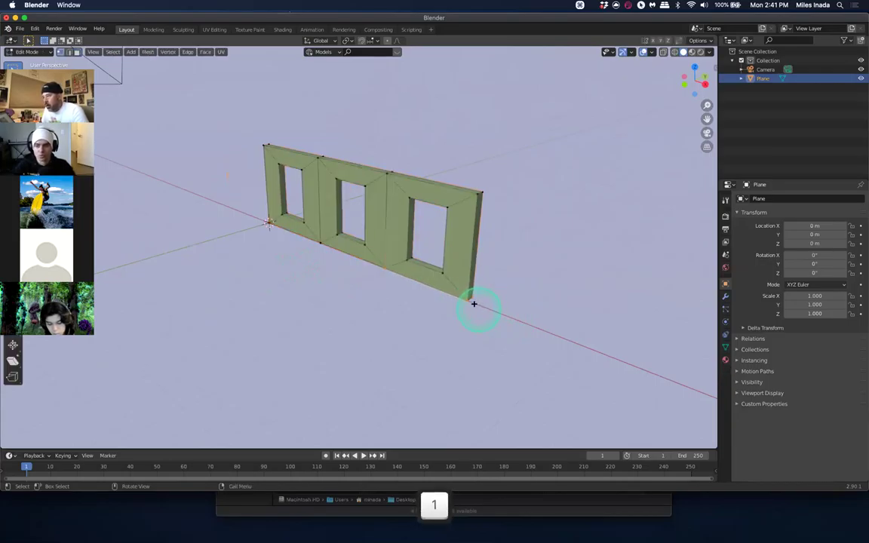
{"action": "left_click", "coordinate": [469, 298]}
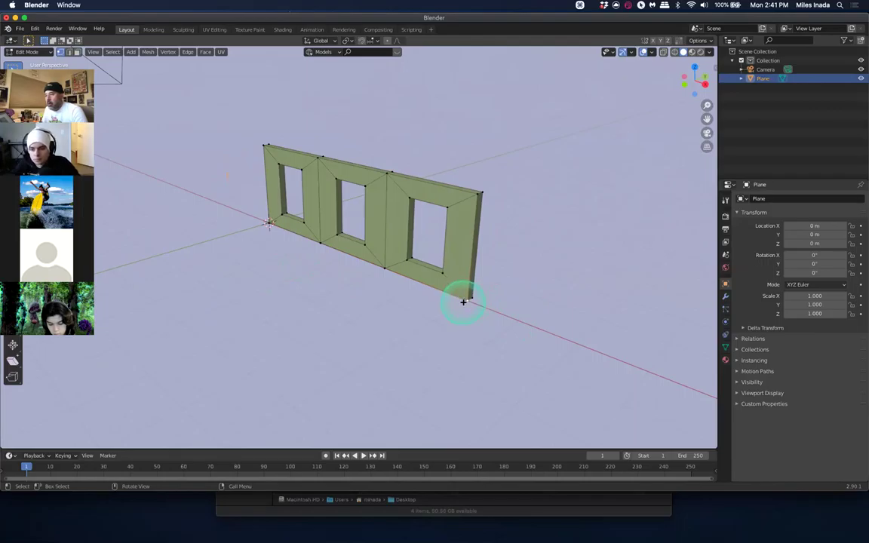
{"action": "key", "text": "shift+s"}
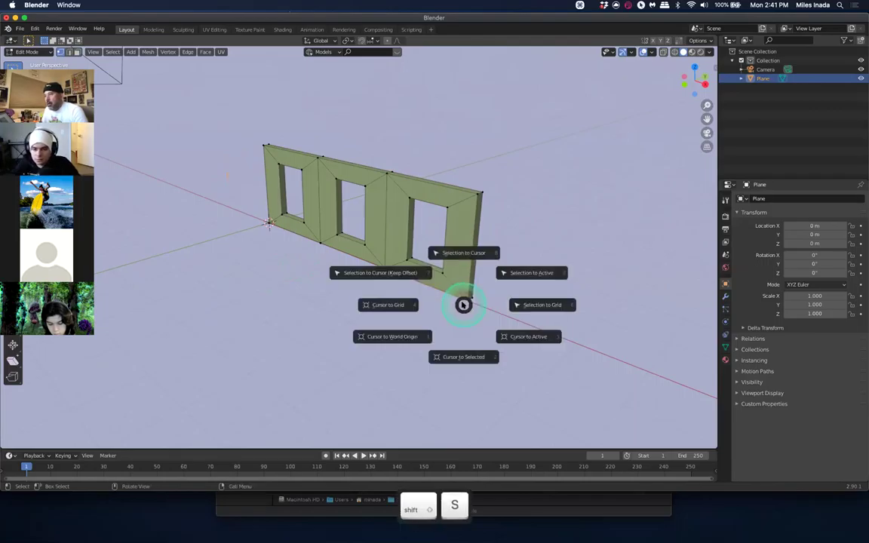
{"action": "left_click", "coordinate": [466, 359]}
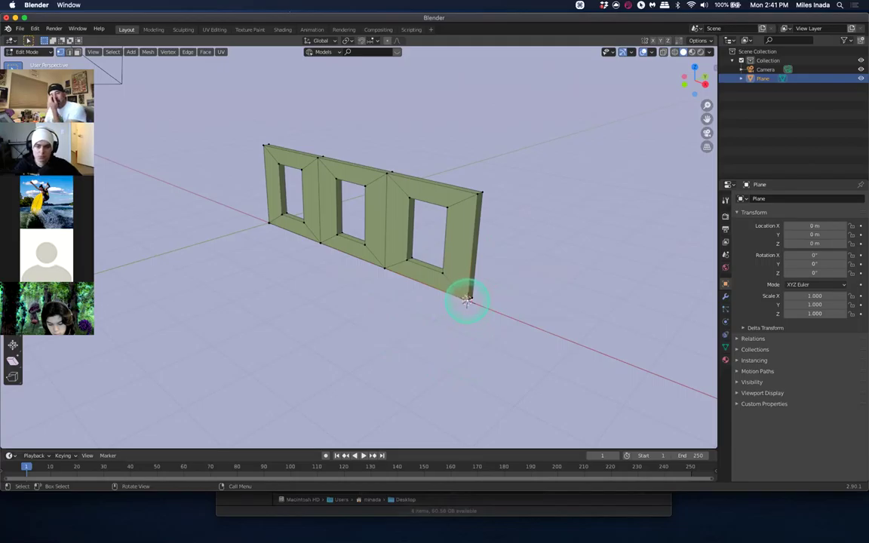
{"action": "key", "text": "Tab"}
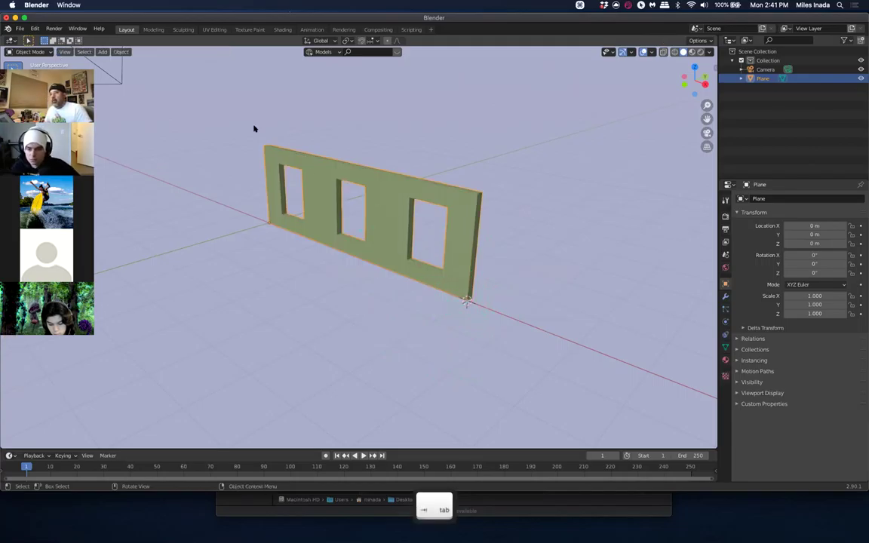
{"action": "left_click", "coordinate": [121, 51]}
{"action": "mouse_move", "coordinate": [135, 71]}
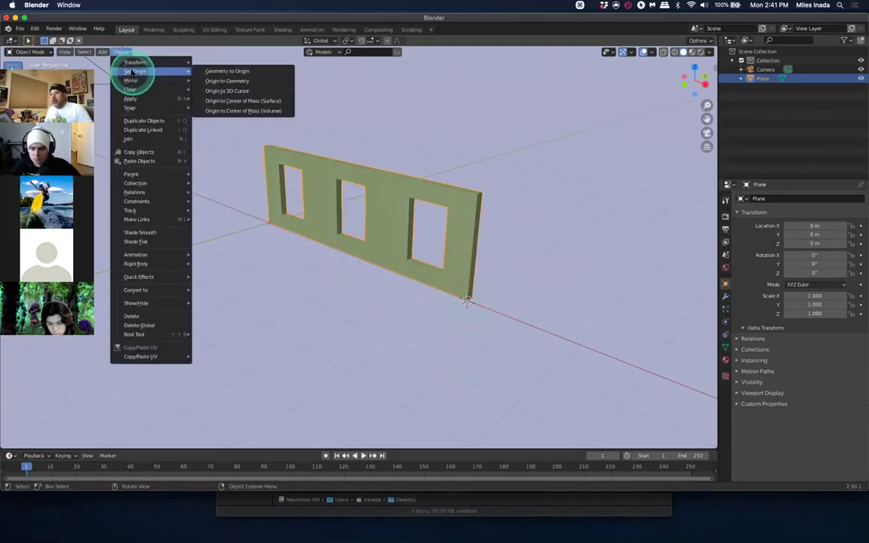
{"action": "left_click", "coordinate": [264, 90]}
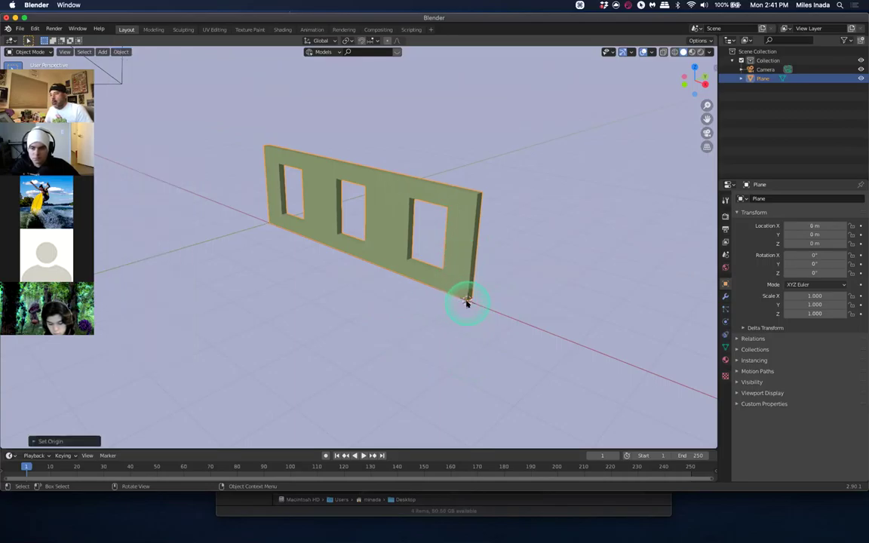
Snap the 3D cursor to the wall's bottom corner vertex at the world origin and set the object's origin to the 3D cursor
{"action": "scroll", "coordinate": [464, 302], "scroll_direction": "down", "scroll_amount": 2}
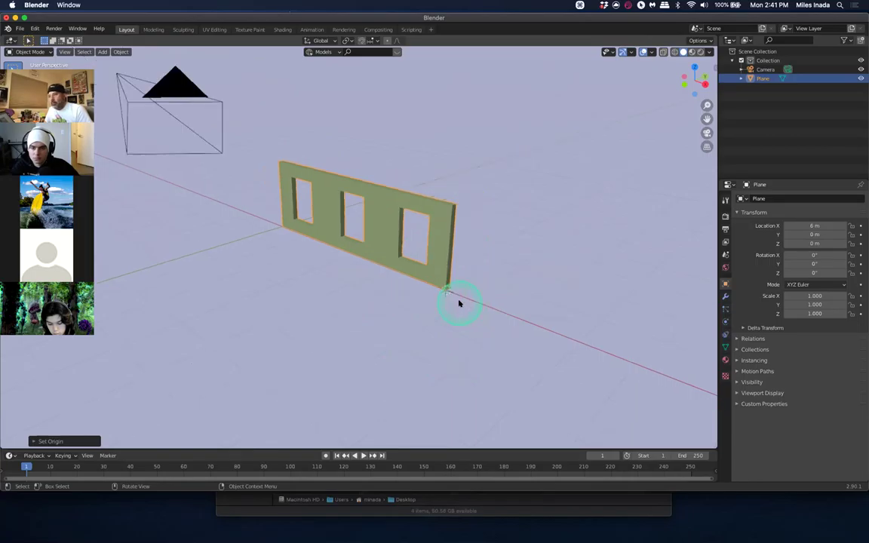
{"action": "scroll", "coordinate": [460, 302], "scroll_direction": "up", "scroll_amount": 5}
{"action": "middle_click_drag", "start_coordinate": [462, 316], "coordinate": [234, 308]}
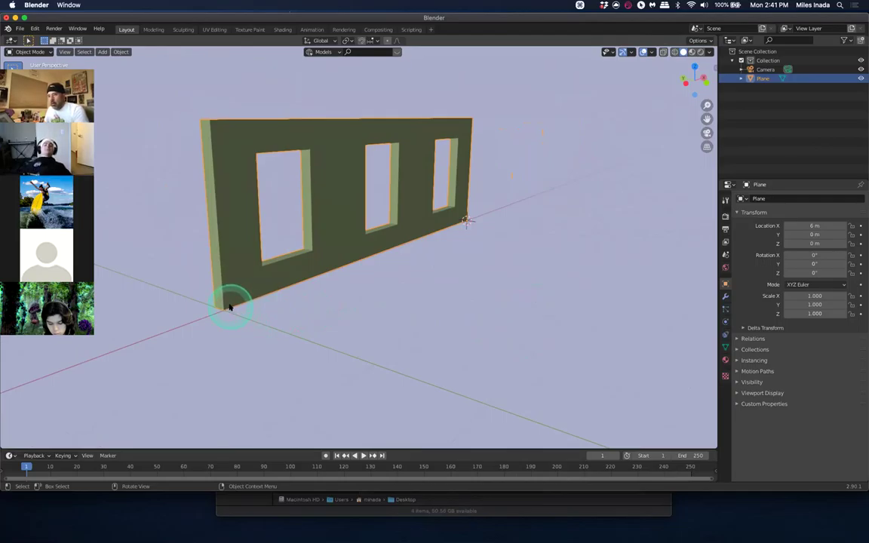
{"action": "key", "text": "Tab"}
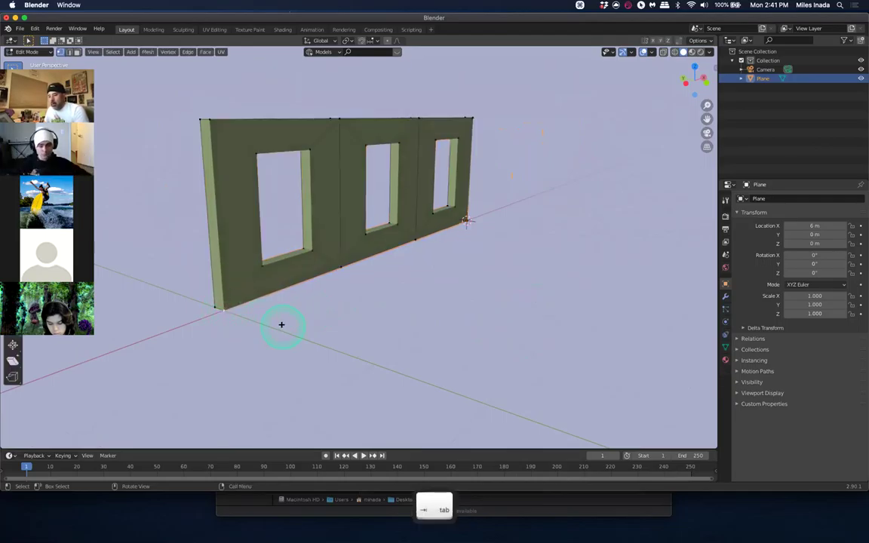
{"action": "key", "text": "shift+s"}
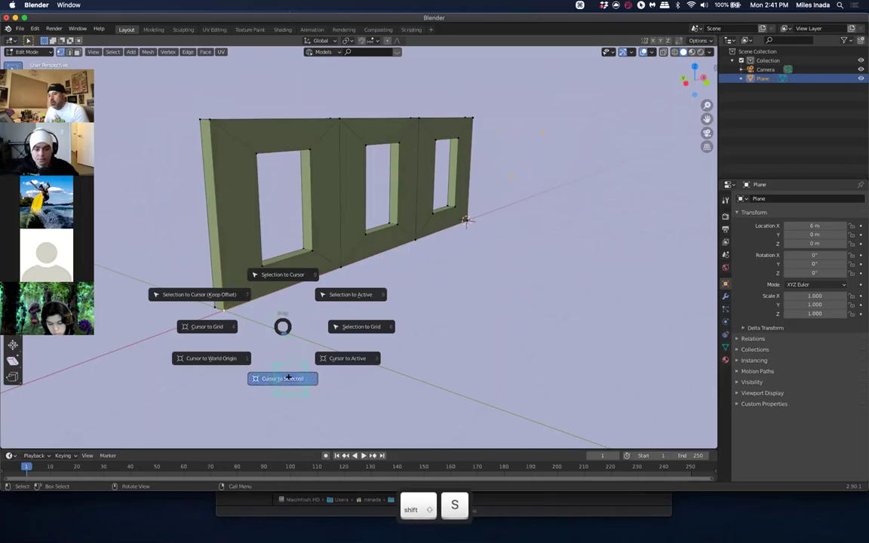
{"action": "left_click", "coordinate": [283, 332]}
{"action": "key", "text": "Tab"}
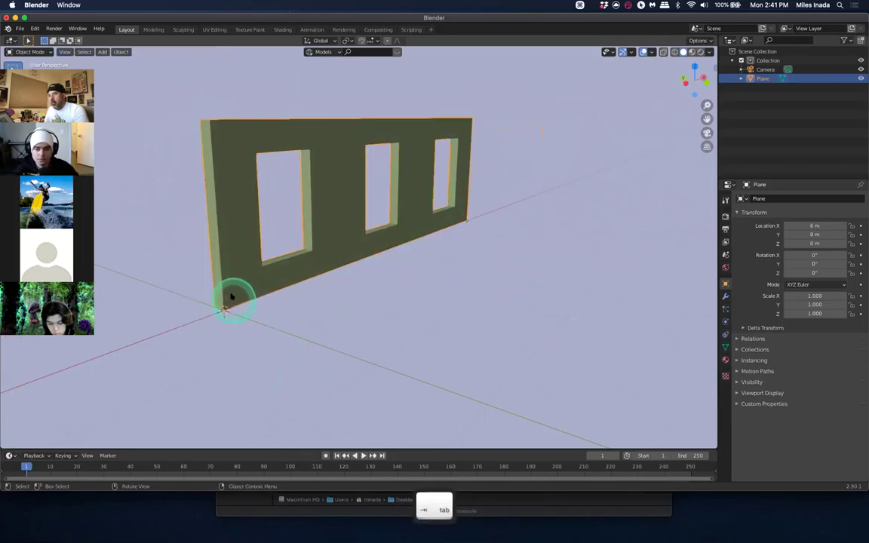
{"action": "left_click", "coordinate": [121, 51]}
{"action": "left_click", "coordinate": [136, 71]}
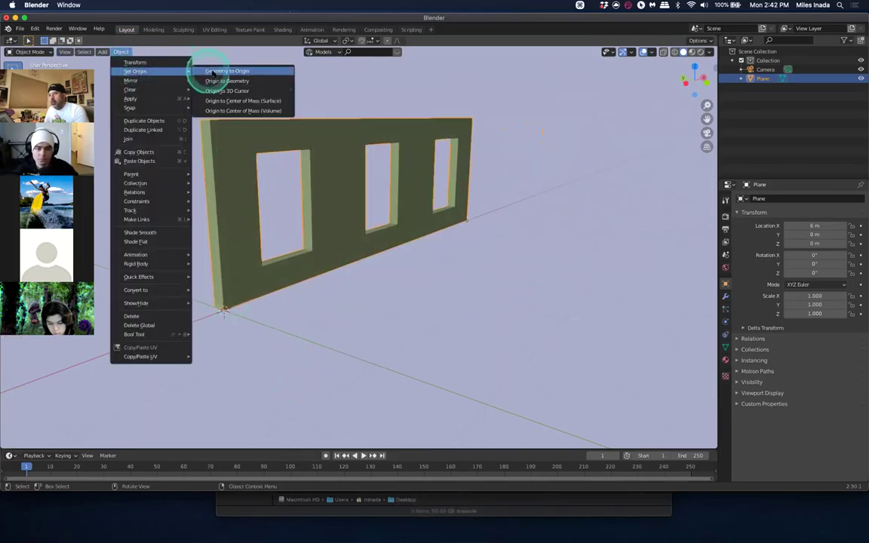
{"action": "left_click", "coordinate": [227, 90]}
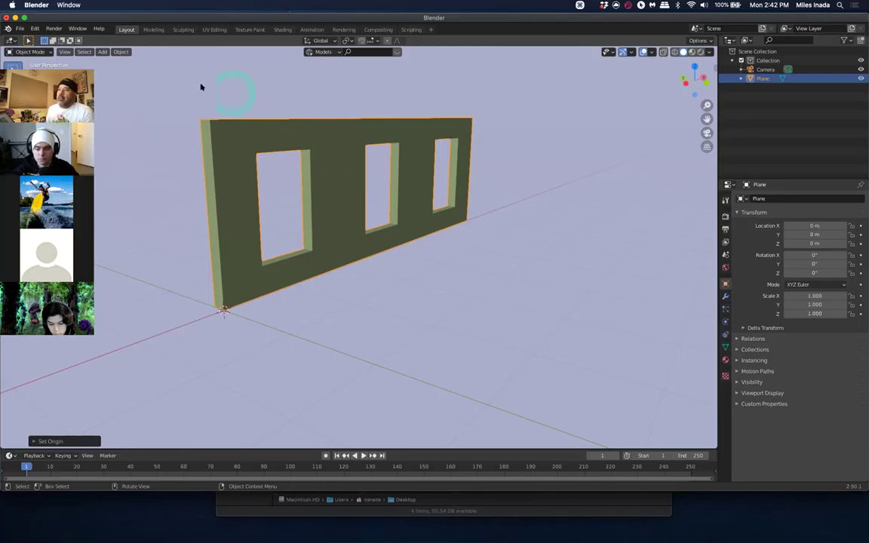
{"action": "left_click", "coordinate": [121, 51]}
{"action": "left_click", "coordinate": [126, 49]}
{"action": "left_click", "coordinate": [479, 285]}
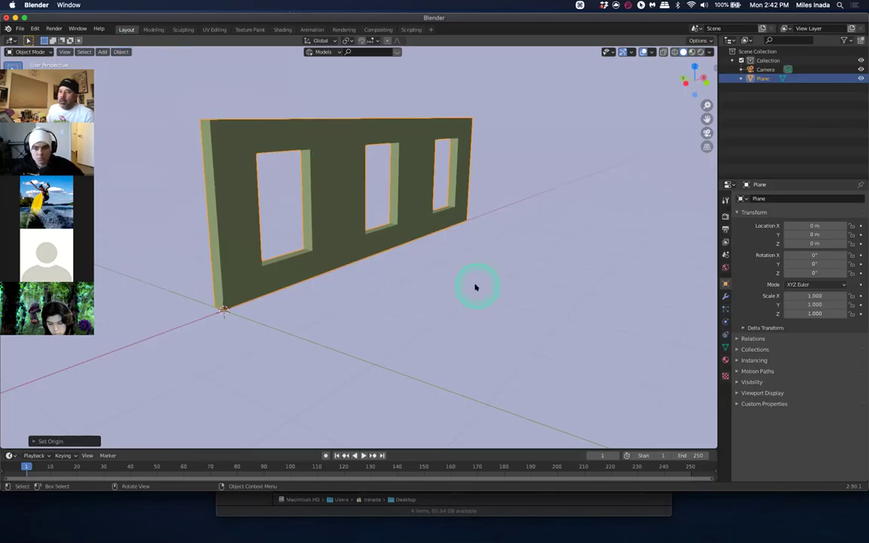
Snap the 3D cursor to the bottom corner vertex at the wall's far end along the X axis and return to Object Mode
{"action": "middle_click_drag", "start_coordinate": [301, 264], "coordinate": [353, 301]}
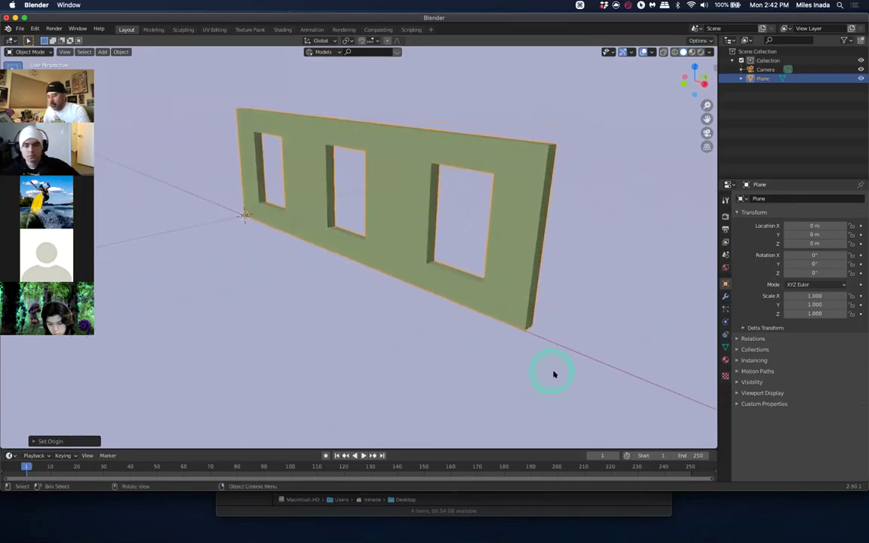
{"action": "key", "text": "Tab"}
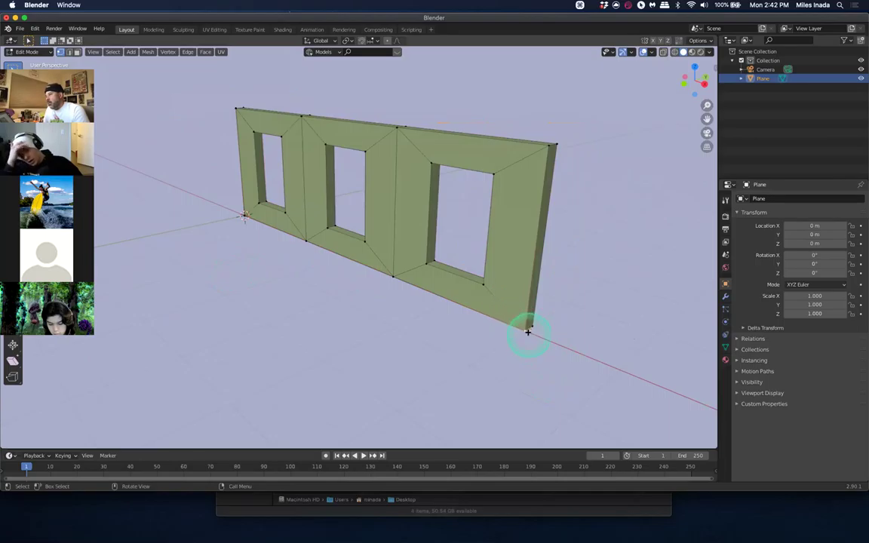
{"action": "key", "text": "shift+s"}
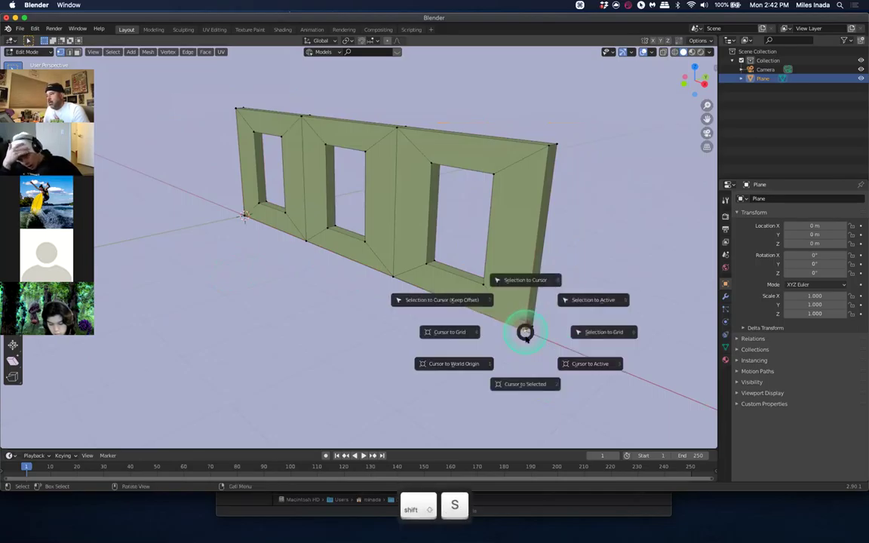
{"action": "left_click", "coordinate": [525, 384]}
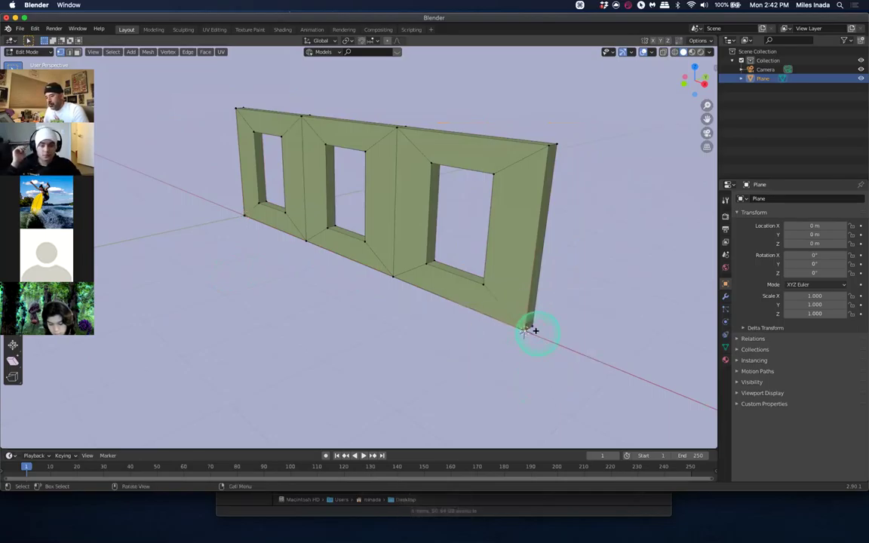
{"action": "key", "text": "Tab"}
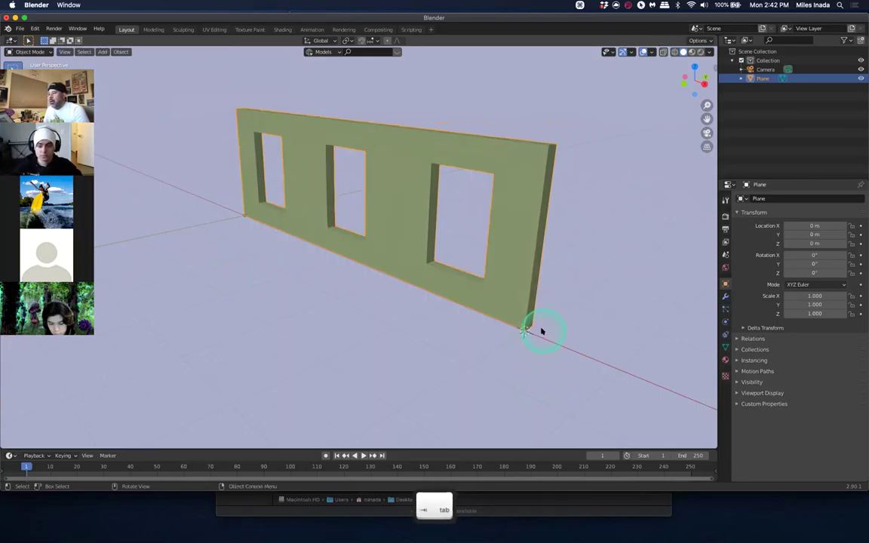
Remove the existing shortcut from the Origin to 3D Cursor command
{"action": "left_click", "coordinate": [118, 52]}
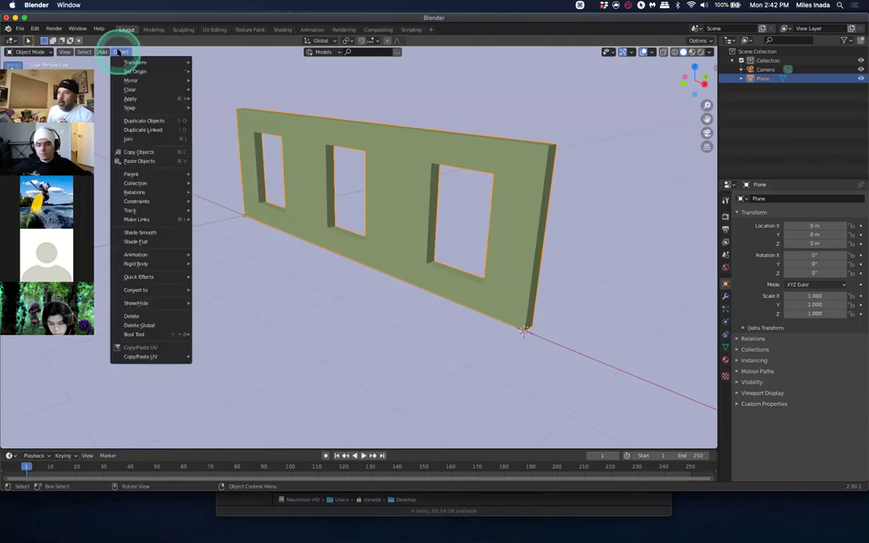
{"action": "mouse_move", "coordinate": [135, 72]}
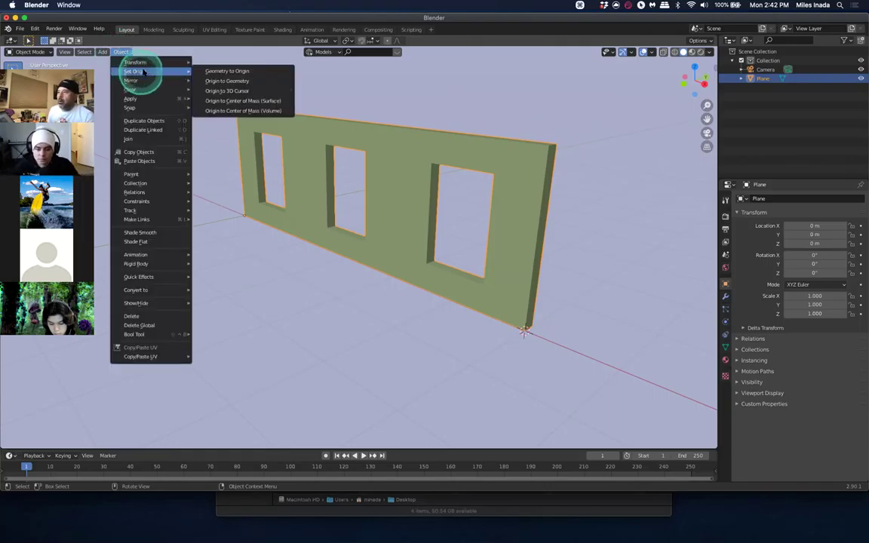
{"action": "right_click", "coordinate": [225, 91]}
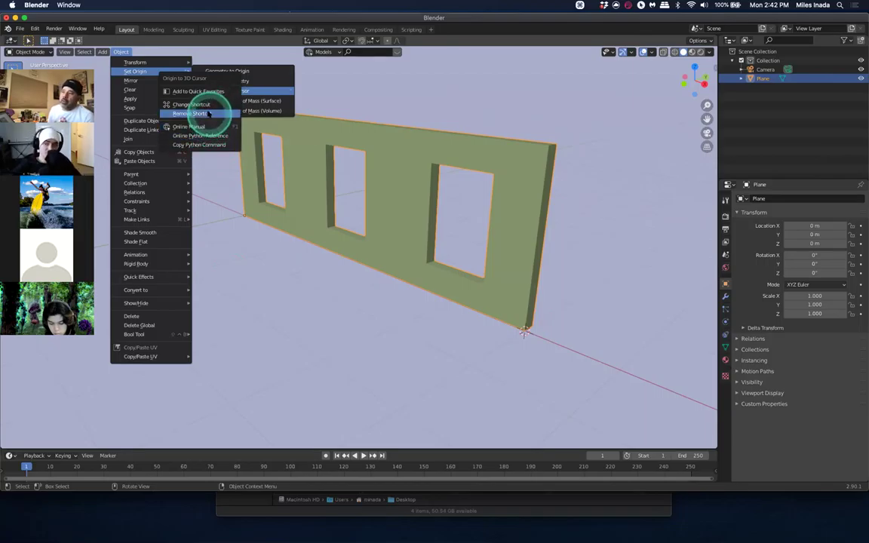
{"action": "left_click", "coordinate": [314, 113]}
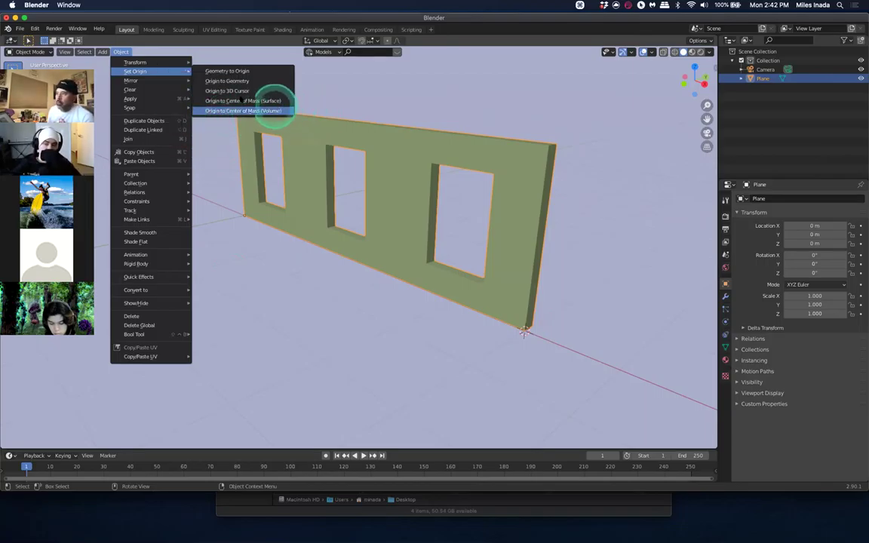
Assign the apostrophe key as the shortcut for the Origin to 3D Cursor command
{"action": "left_click", "coordinate": [134, 71]}
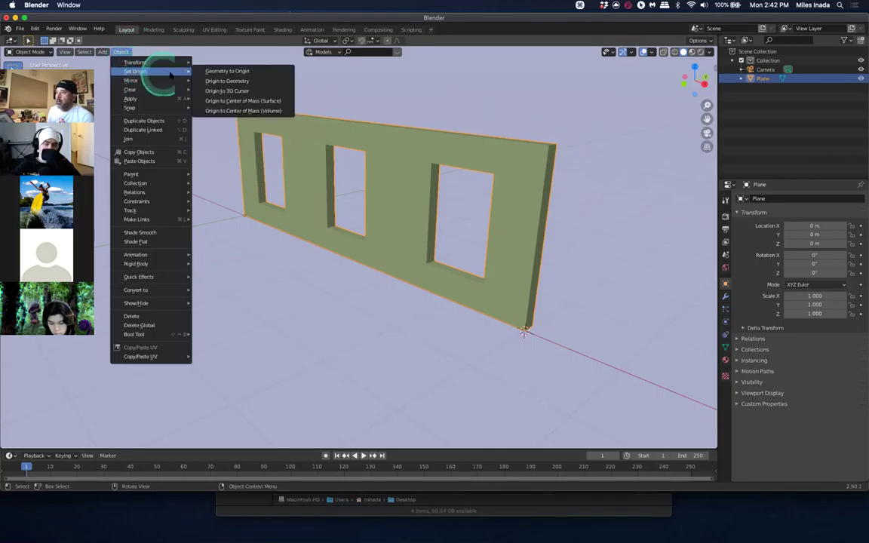
{"action": "right_click", "coordinate": [227, 91]}
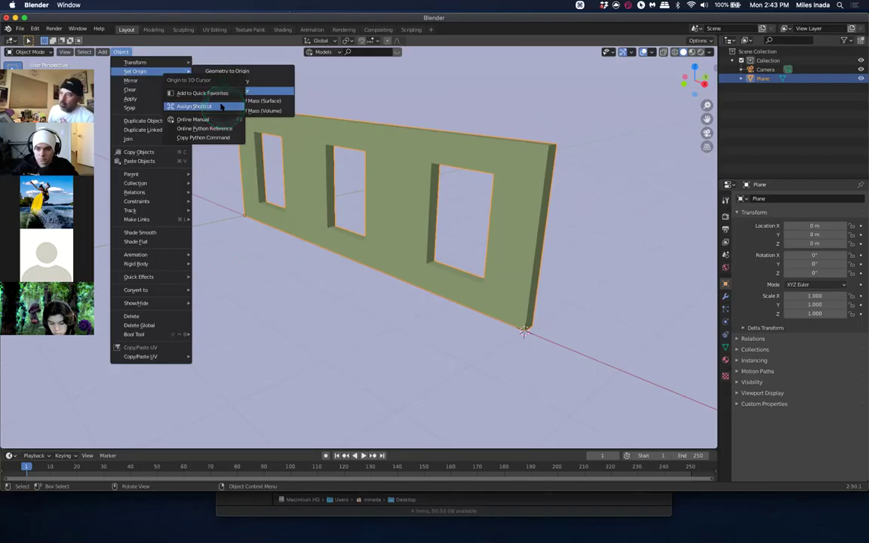
{"action": "left_click", "coordinate": [221, 106]}
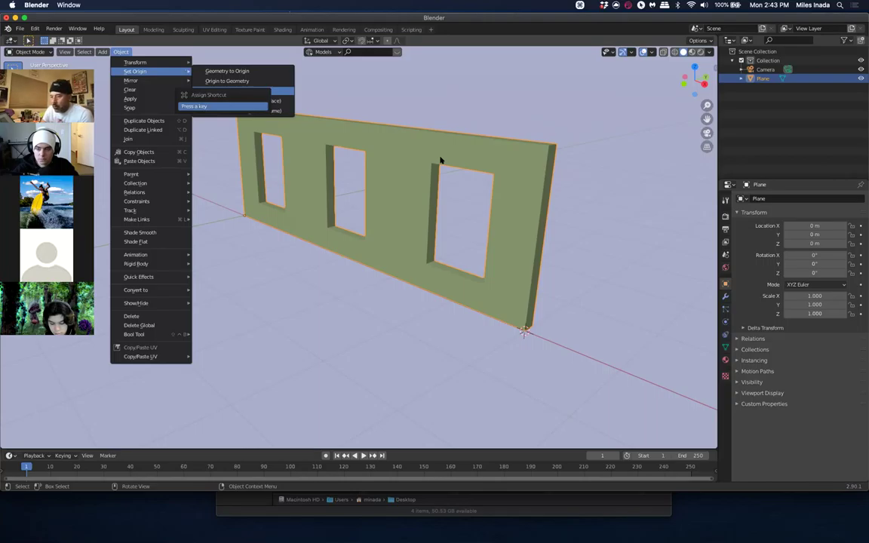
{"action": "key", "text": "Escape"}
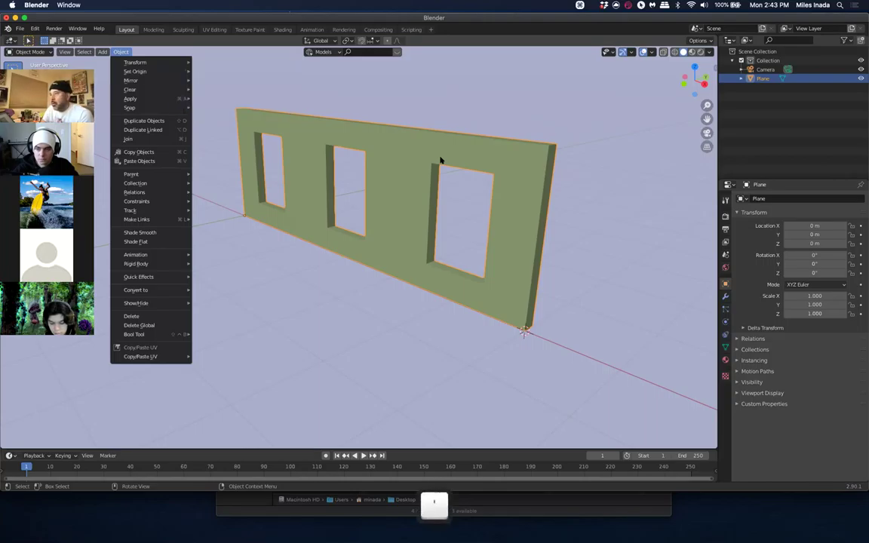
{"action": "left_click", "coordinate": [442, 157]}
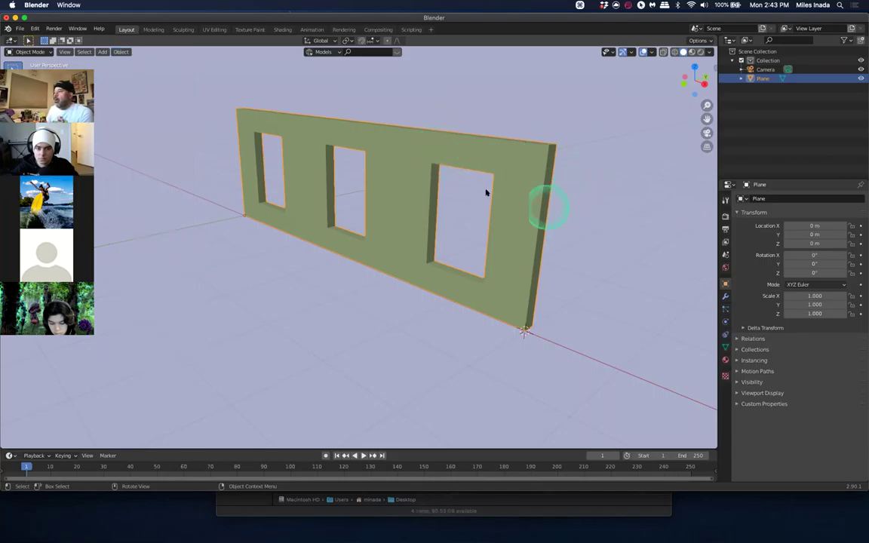
Set the wall's origin to the 3D cursor at its far bottom corner using the newly assigned shortcut
{"action": "middle_click_drag", "start_coordinate": [266, 141], "coordinate": [281, 136]}
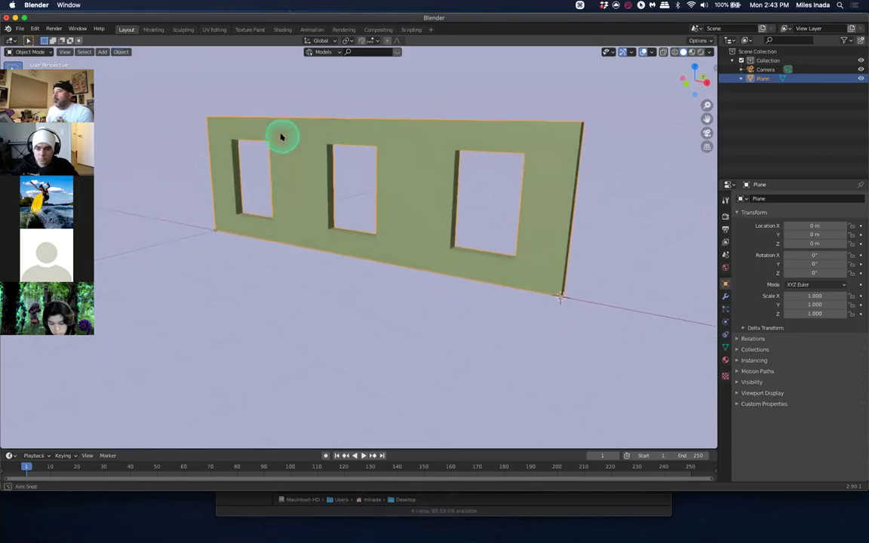
{"action": "middle_click_drag", "start_coordinate": [545, 282], "coordinate": [537, 285]}
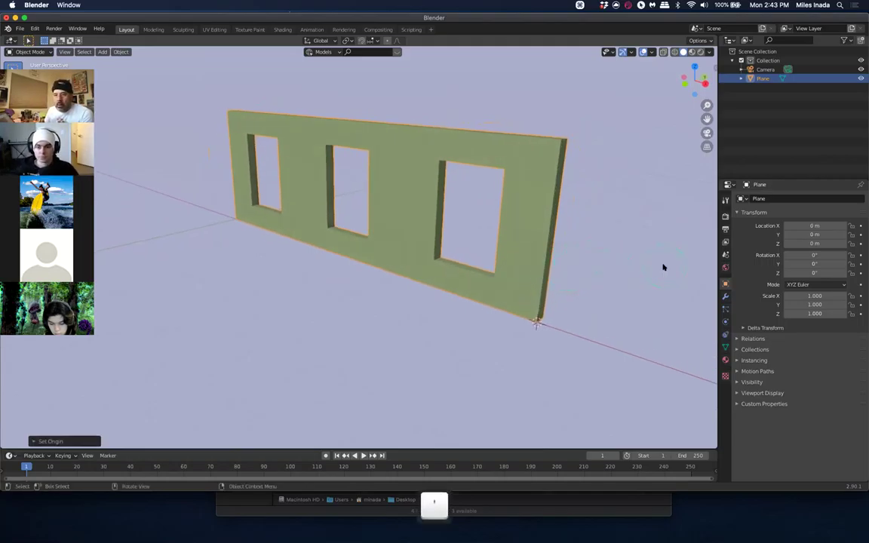
Select the wall's bottom corner vertex at the world origin, snap the 3D cursor to it and return to Object Mode
{"action": "middle_click_drag", "start_coordinate": [387, 254], "coordinate": [190, 273]}
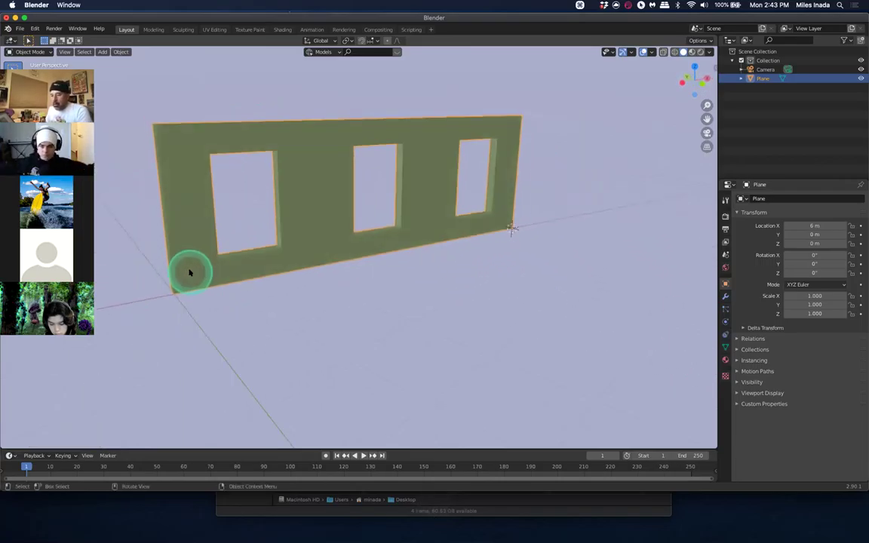
{"action": "key", "text": "Tab"}
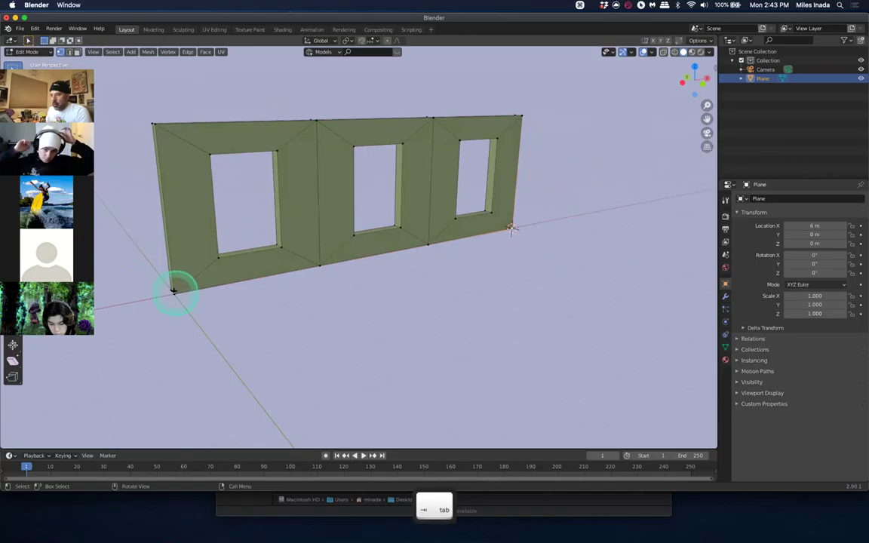
{"action": "key", "text": "shift+s"}
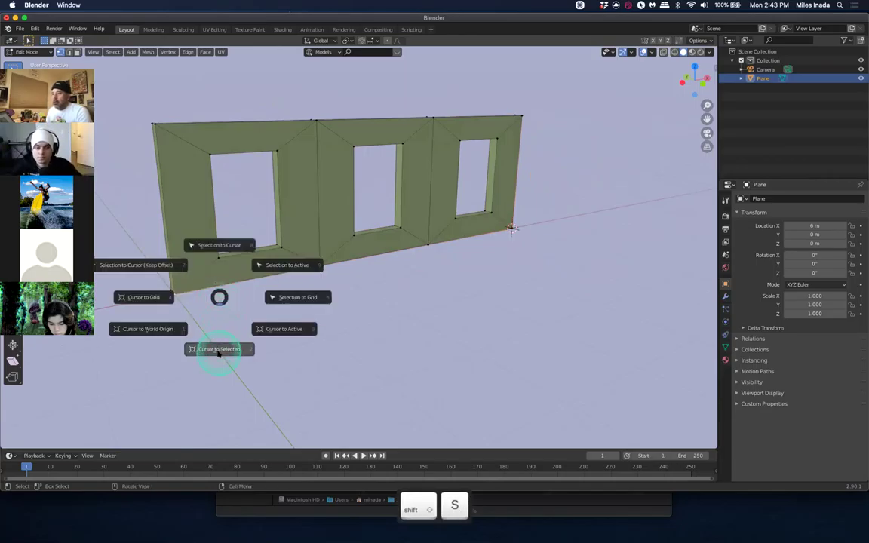
{"action": "left_click", "coordinate": [218, 352]}
{"action": "key", "text": "Tab"}
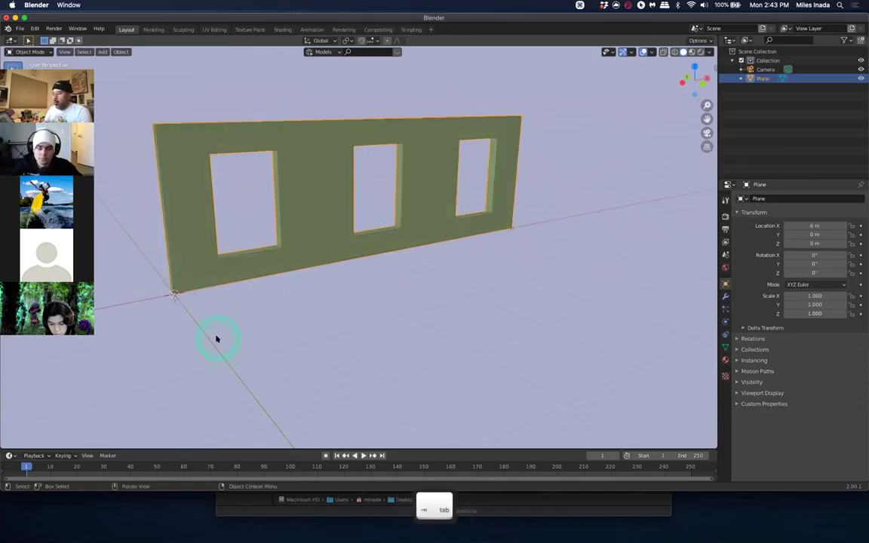
Set the wall's origin to the 3D cursor at its bottom corner on the world origin
{"action": "right_click", "coordinate": [217, 339]}
{"action": "left_click", "coordinate": [216, 338]}
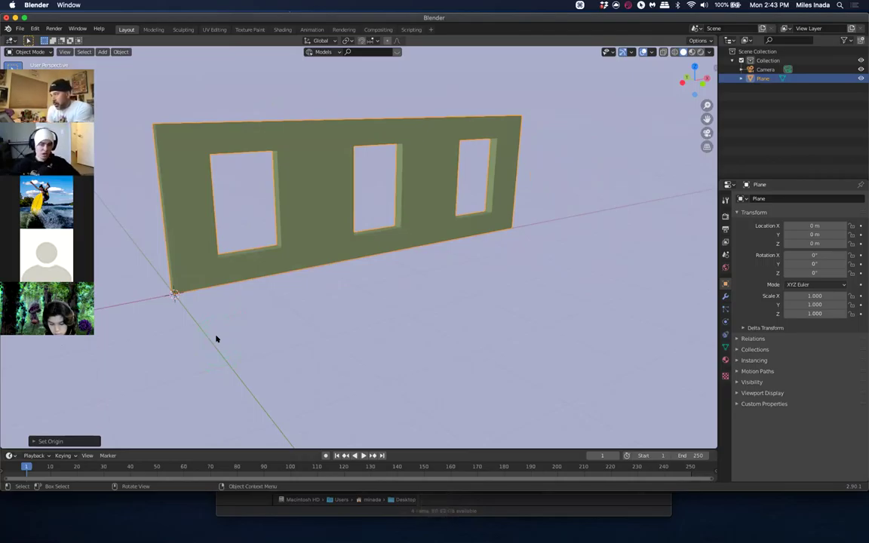
{"action": "middle_click_drag", "start_coordinate": [283, 273], "coordinate": [227, 189]}
{"action": "middle_click", "coordinate": [244, 97]}
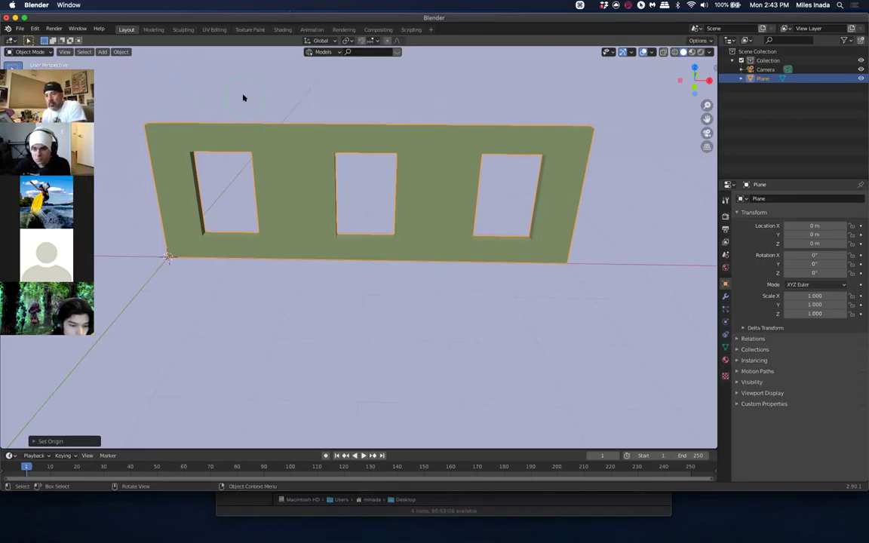
Open the Blender preferences, review the Keymap settings and close the preferences window
{"action": "left_click", "coordinate": [85, 9]}
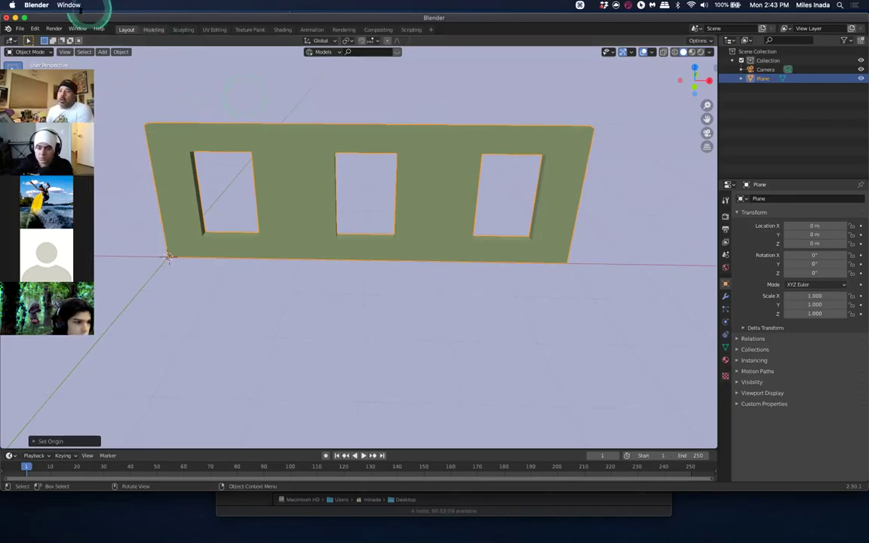
{"action": "left_click", "coordinate": [35, 28]}
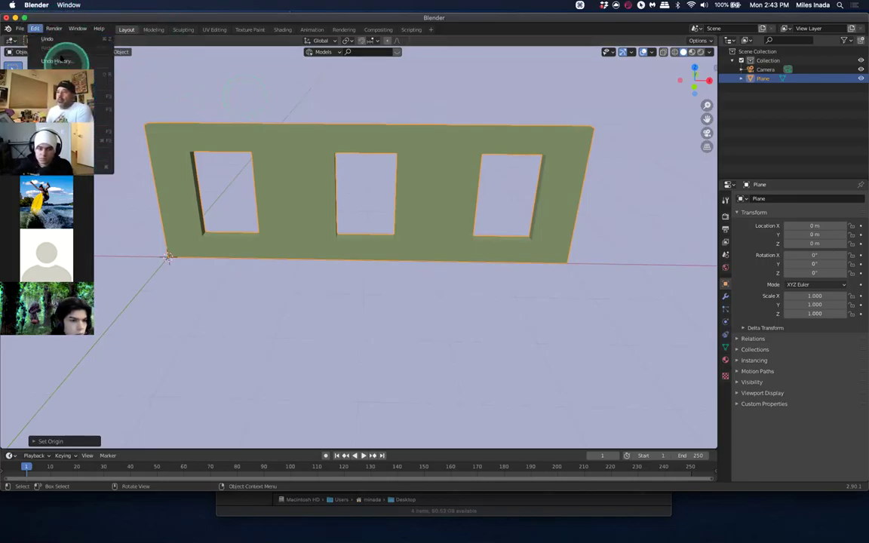
{"action": "left_click", "coordinate": [97, 149]}
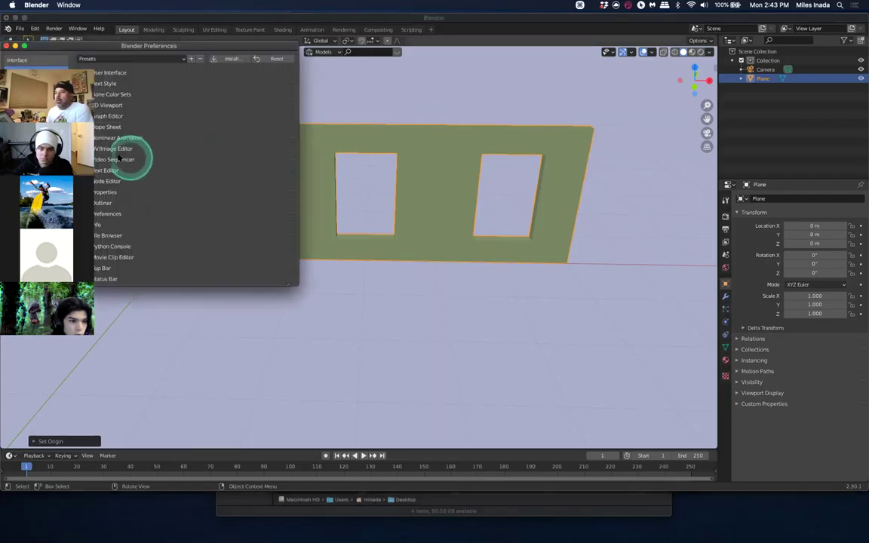
{"action": "left_click", "coordinate": [45, 155]}
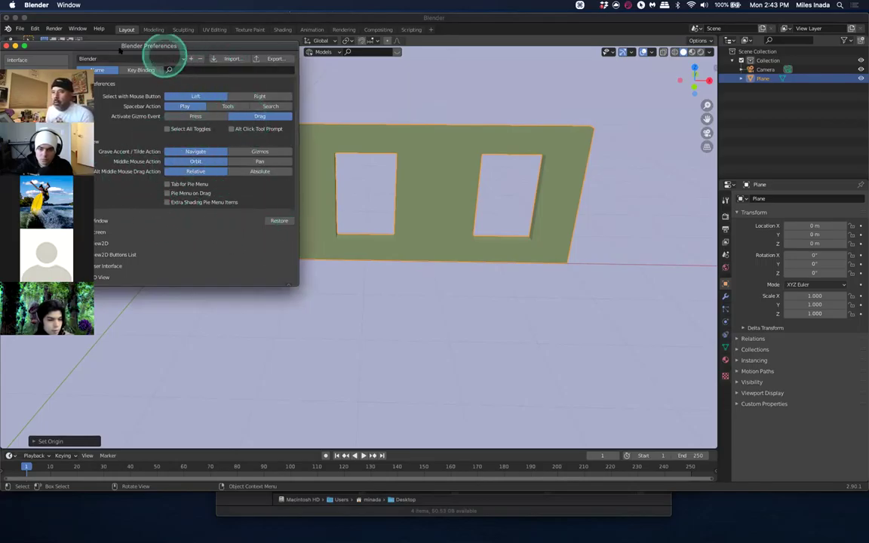
{"action": "left_click", "coordinate": [6, 46]}
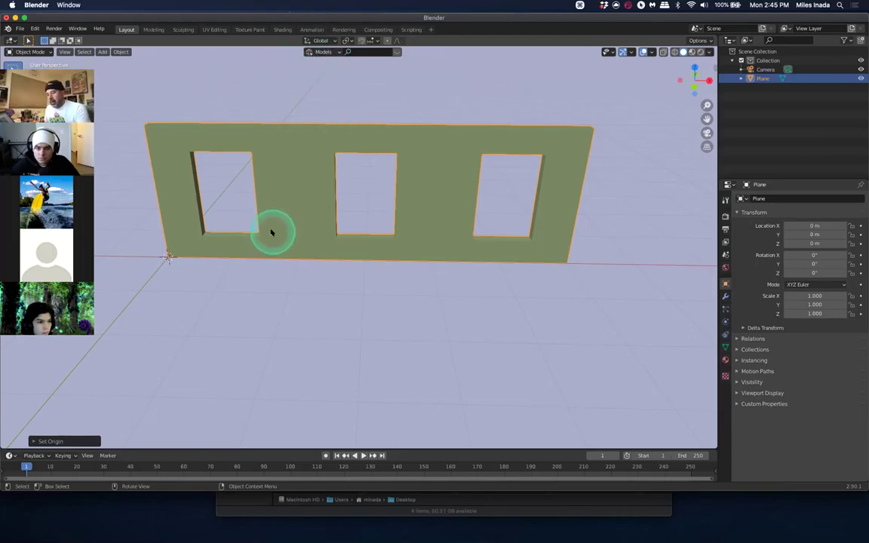
Duplicate the wall along the X axis, snapping the copy at X 6 m flush against the end of the original
{"action": "key", "text": "shift+d"}
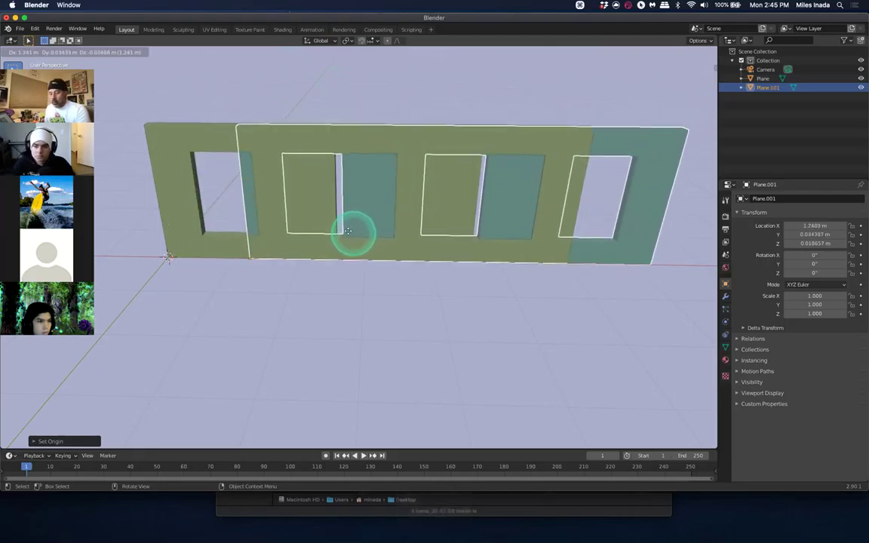
{"action": "key", "text": "x"}
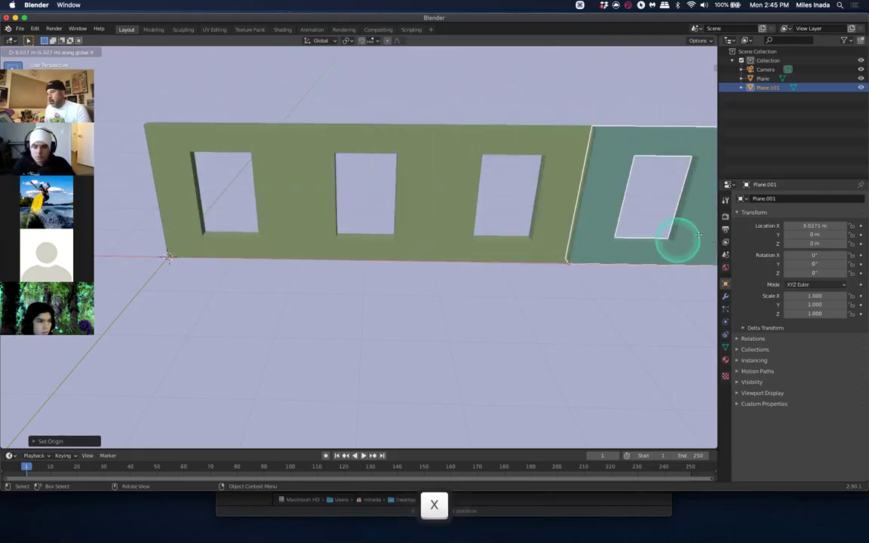
{"action": "left_click", "coordinate": [678, 244], "text": "ctrl"}
{"action": "middle_click_drag", "start_coordinate": [677, 244], "coordinate": [575, 285]}
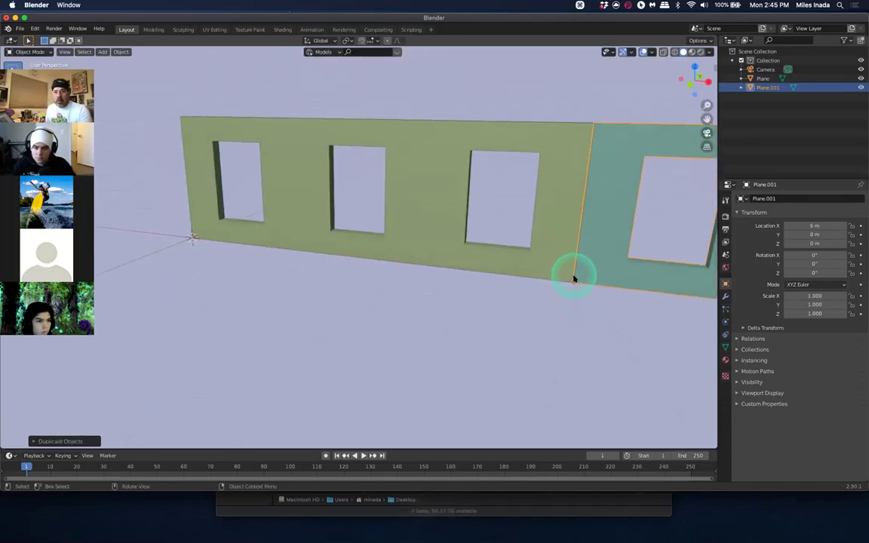
{"action": "middle_click_drag", "start_coordinate": [562, 312], "coordinate": [496, 194]}
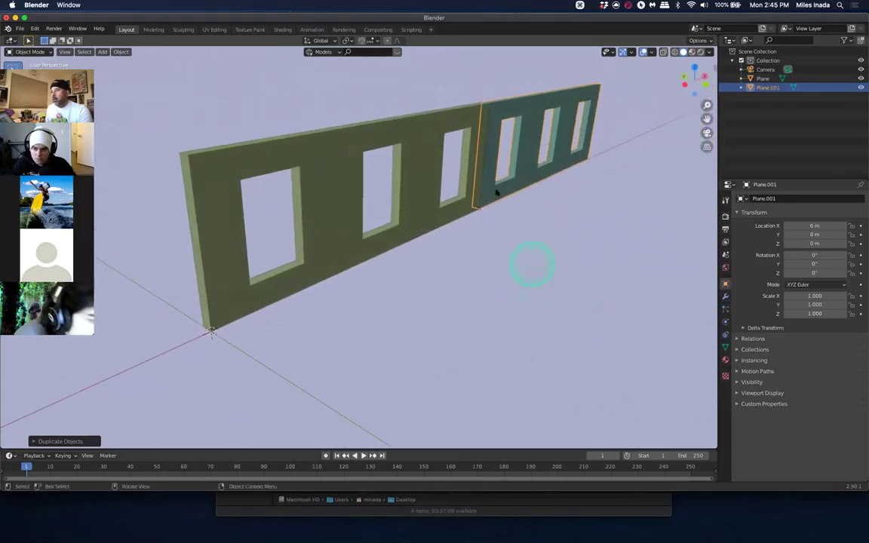
{"action": "middle_click_drag", "start_coordinate": [389, 202], "coordinate": [426, 268]}
{"action": "scroll", "coordinate": [388, 235], "scroll_direction": "up", "scroll_amount": 2}
{"action": "scroll", "coordinate": [388, 233], "scroll_direction": "down", "scroll_amount": 6}
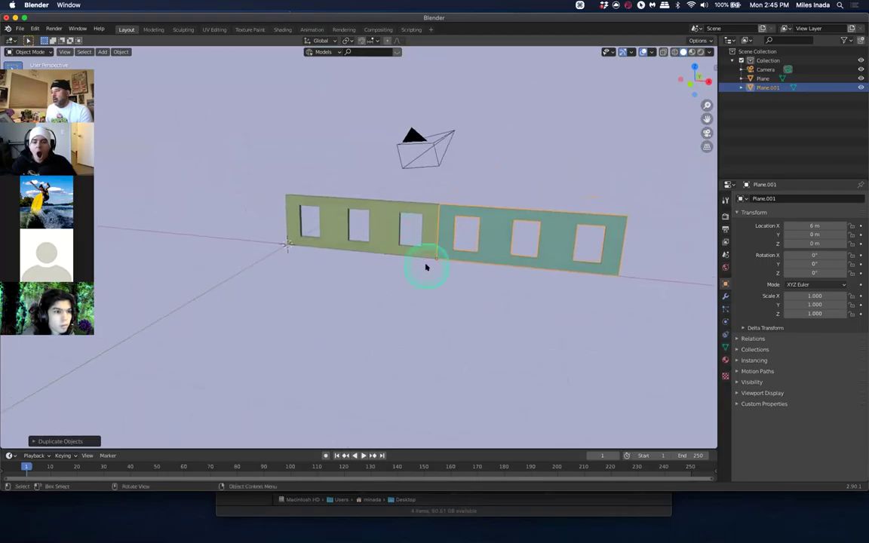
Duplicate the original wall along the Y axis with snapping, placing the copy parallel to it
{"action": "left_click", "coordinate": [537, 248]}
{"action": "middle_click_drag", "start_coordinate": [383, 221], "coordinate": [359, 217]}
{"action": "left_click", "coordinate": [362, 216]}
{"action": "key", "text": "shift+d"}
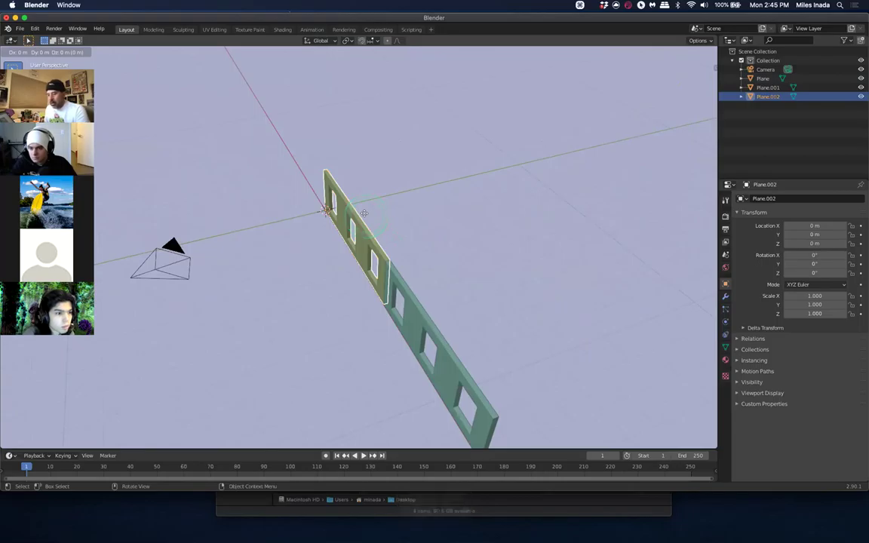
{"action": "key", "text": "y"}
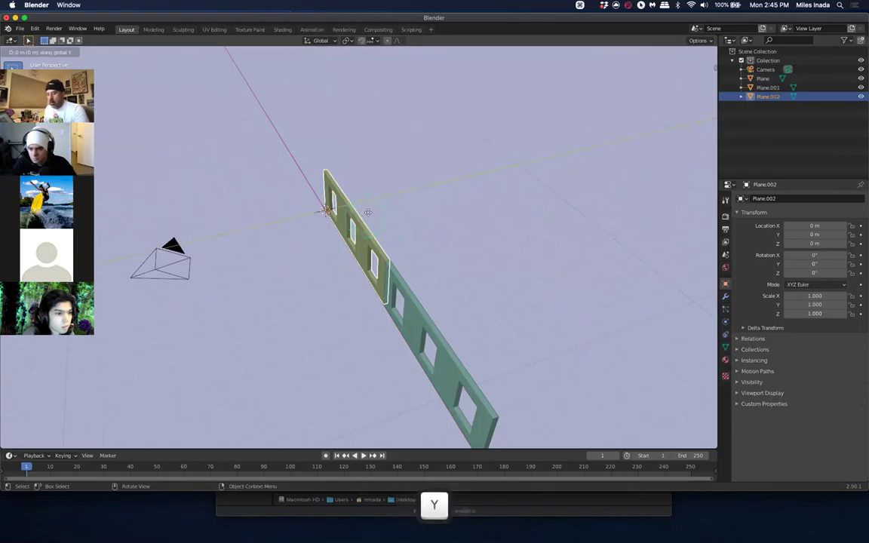
{"action": "key", "text": "ctrl"}
{"action": "left_click", "coordinate": [561, 192]}
{"action": "middle_click_drag", "start_coordinate": [562, 188], "coordinate": [562, 217]}
Select the duplicated wall that adjoins the original along the X axis
{"action": "left_click", "coordinate": [530, 248]}
{"action": "middle_click_drag", "start_coordinate": [530, 249], "coordinate": [483, 255]}
{"action": "middle_click_drag", "start_coordinate": [430, 248], "coordinate": [497, 236]}
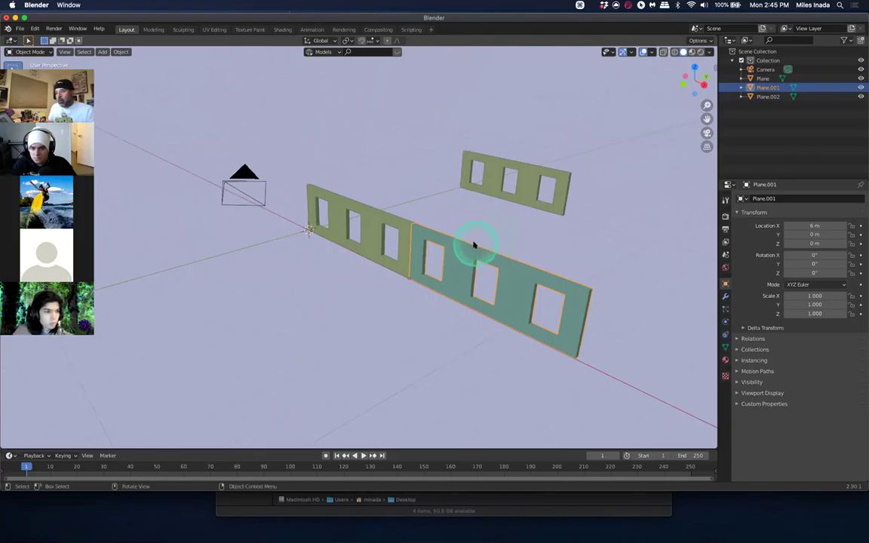
Try rotating the adjoining wall about the Z axis around its corner origin with angle snapping, and undo the rotation
{"action": "key", "text": "r"}
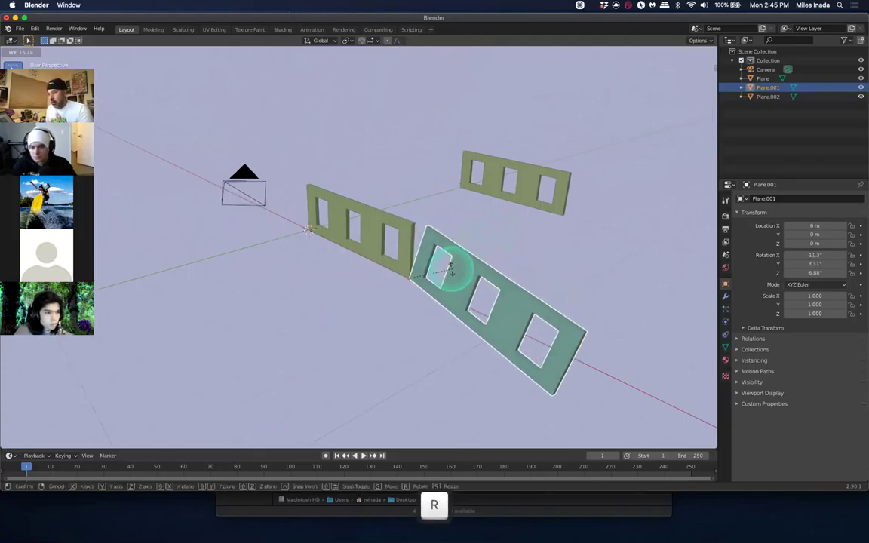
{"action": "key", "text": "z"}
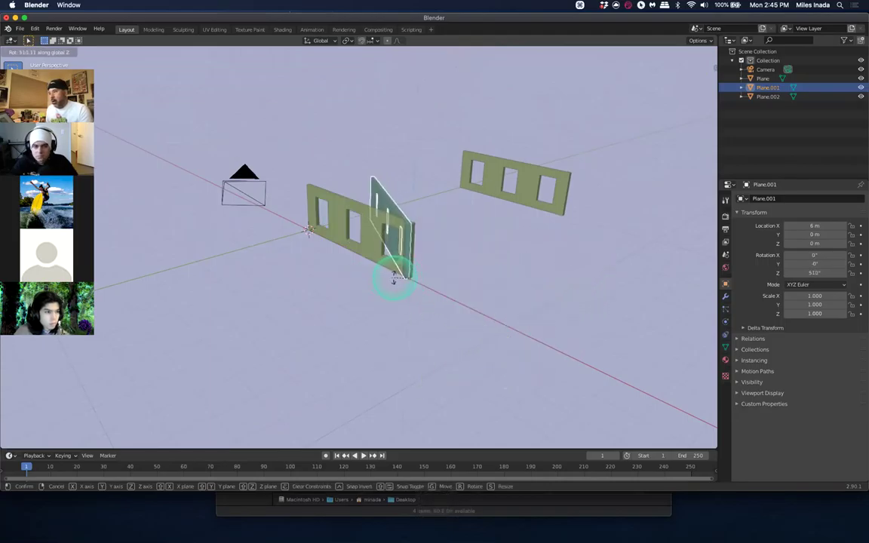
{"action": "key", "text": "Escape"}
{"action": "key", "text": "r"}
{"action": "key", "text": "z"}
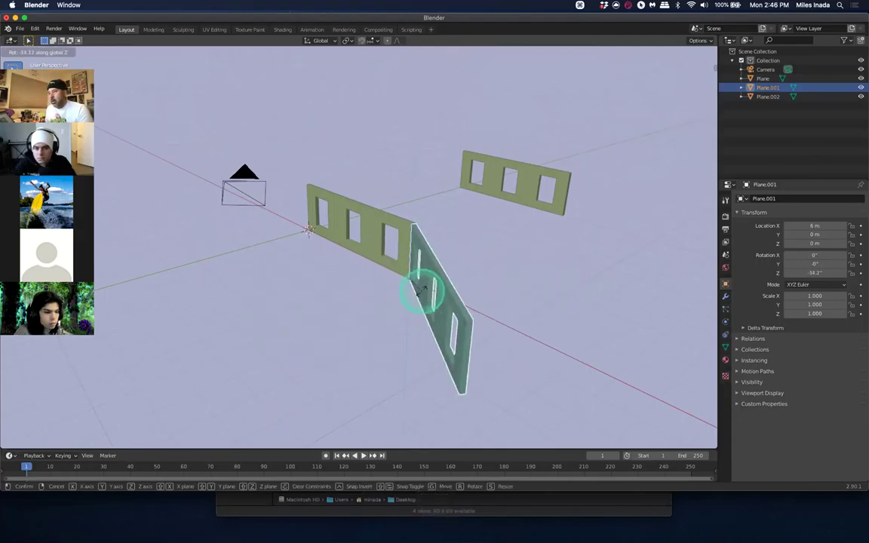
{"action": "key", "text": "ctrl"}
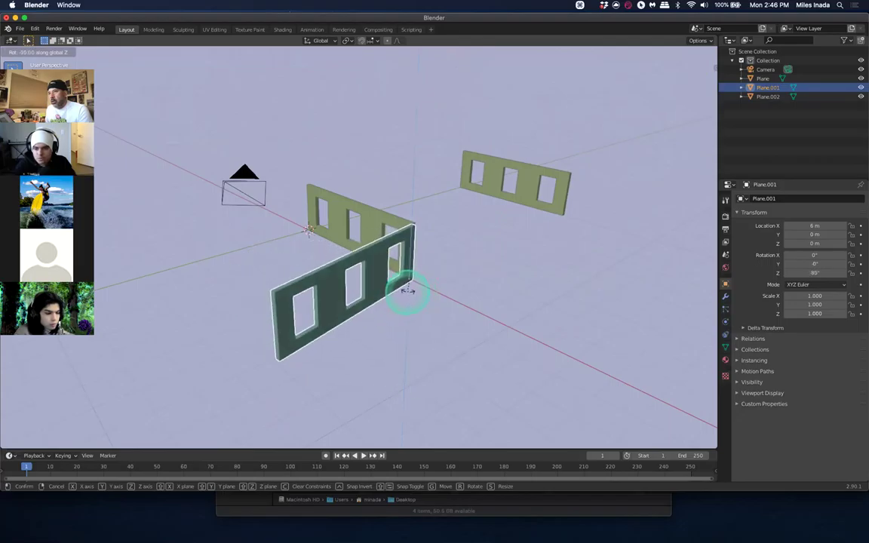
{"action": "left_click", "coordinate": [404, 291]}
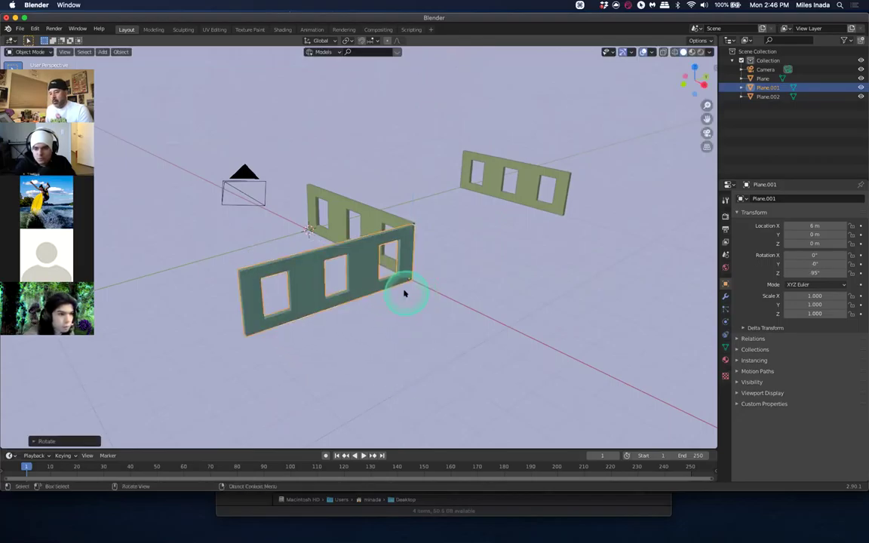
{"action": "key", "text": "ctrl+z"}
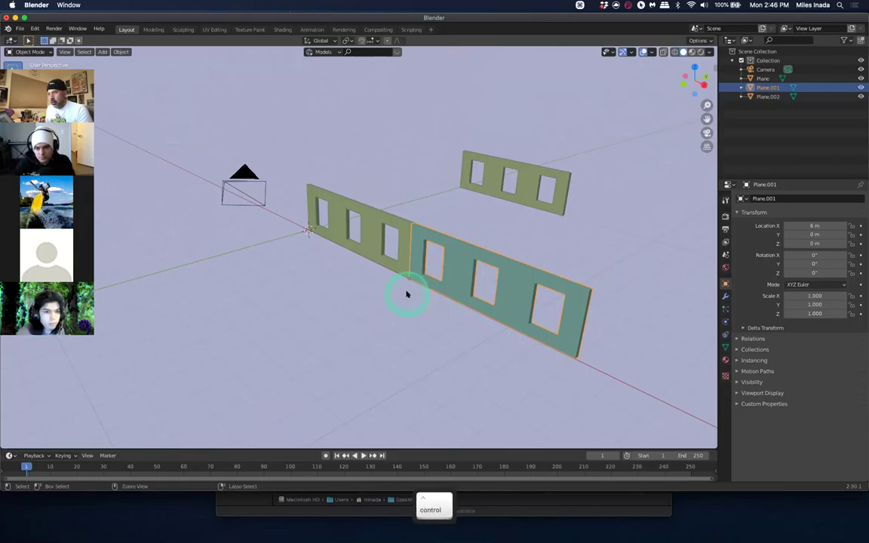
Rotate the adjoining wall -90° about the Z axis around its corner origin, forming a corner with the original wall
{"action": "key", "text": "r"}
{"action": "key", "text": "z"}
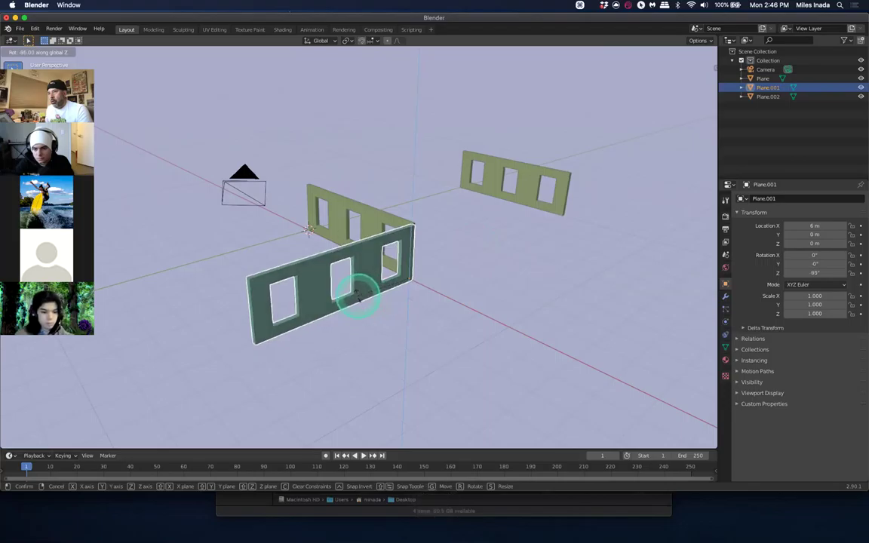
{"action": "left_click", "coordinate": [362, 296]}
{"action": "middle_click_drag", "start_coordinate": [404, 303], "coordinate": [476, 218]}
{"action": "left_click", "coordinate": [408, 272]}
{"action": "left_click", "coordinate": [446, 276]}
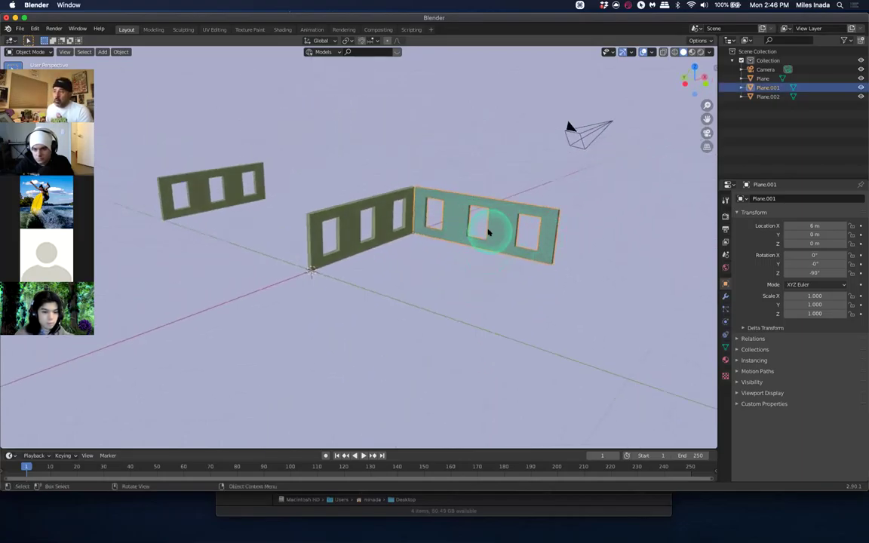
Select all of the rotated wall's geometry, snap the 3D cursor to the selection and return to Object Mode
{"action": "key", "text": "Tab"}
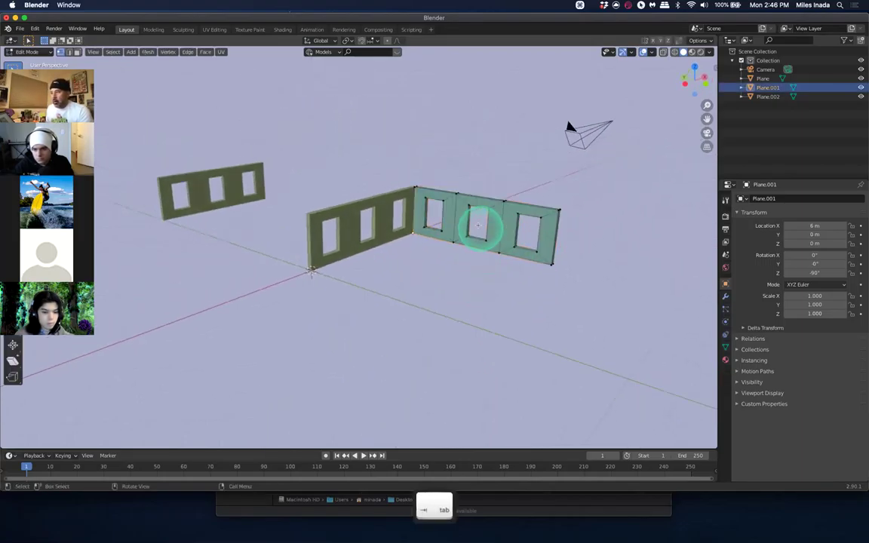
{"action": "key", "text": "a"}
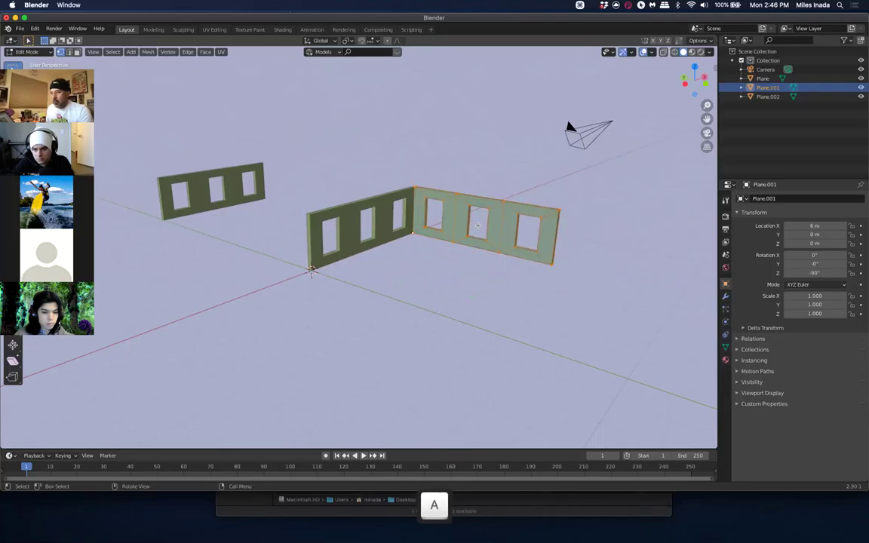
{"action": "key", "text": "shift"}
{"action": "key", "text": "shift+s"}
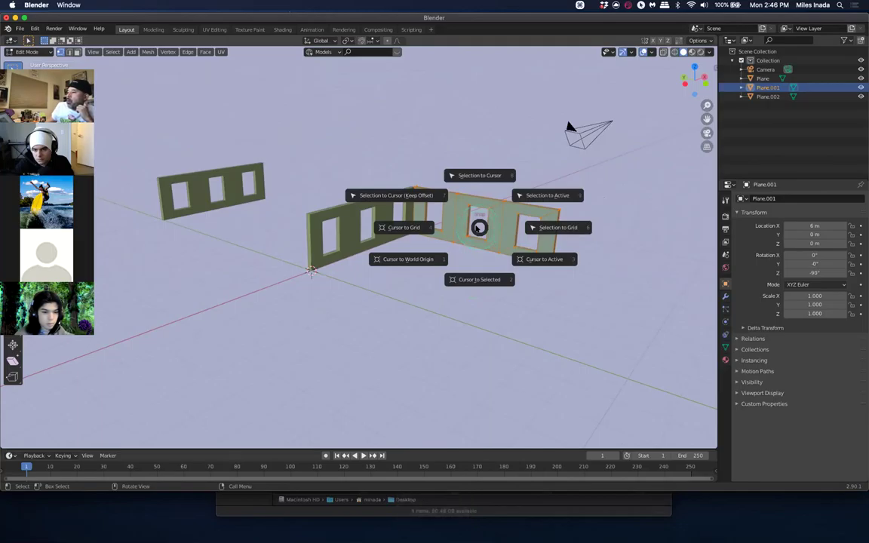
{"action": "left_click", "coordinate": [484, 280]}
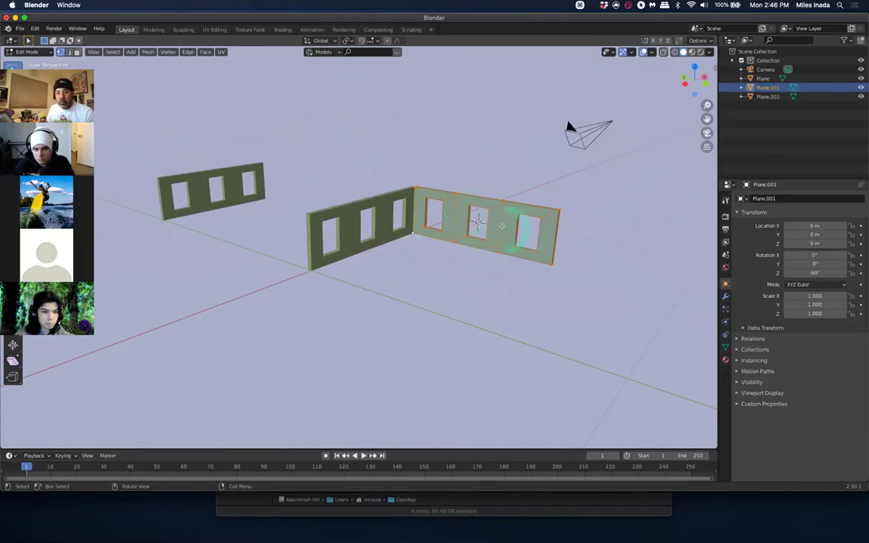
{"action": "key", "text": "Tab"}
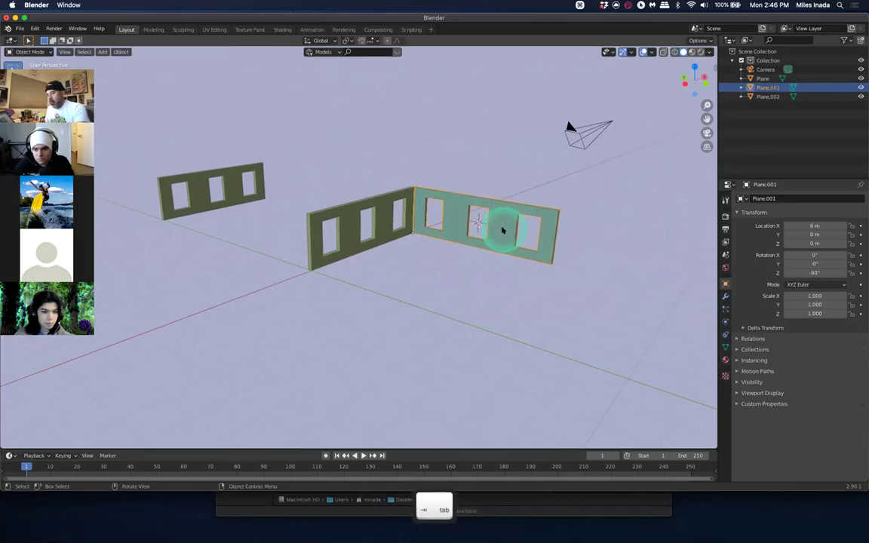
Set the rotated wall's origin to the 3D cursor at its centre, try rotating it about Z, and undo both changes
{"action": "key", "text": "ctrl+alt+shift+c"}
{"action": "middle_click_drag", "start_coordinate": [494, 254], "coordinate": [446, 295]}
{"action": "key", "text": "r"}
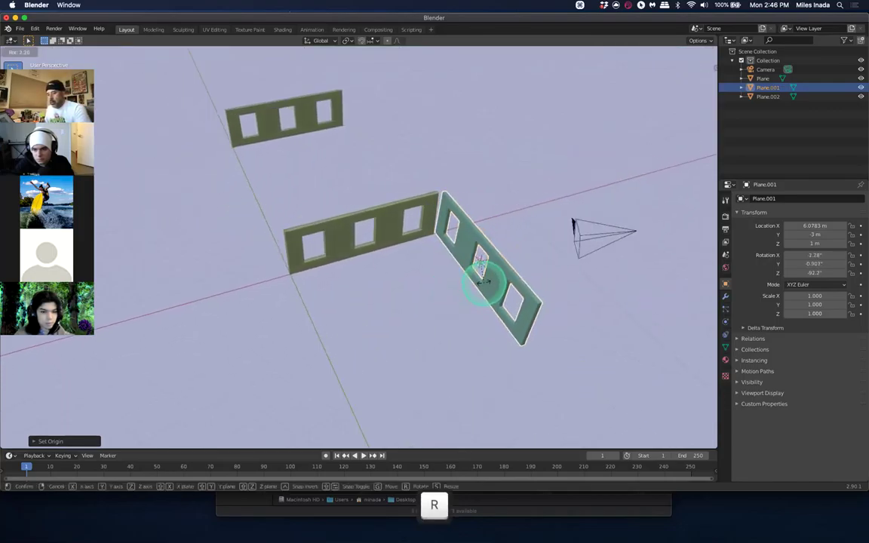
{"action": "key", "text": "z"}
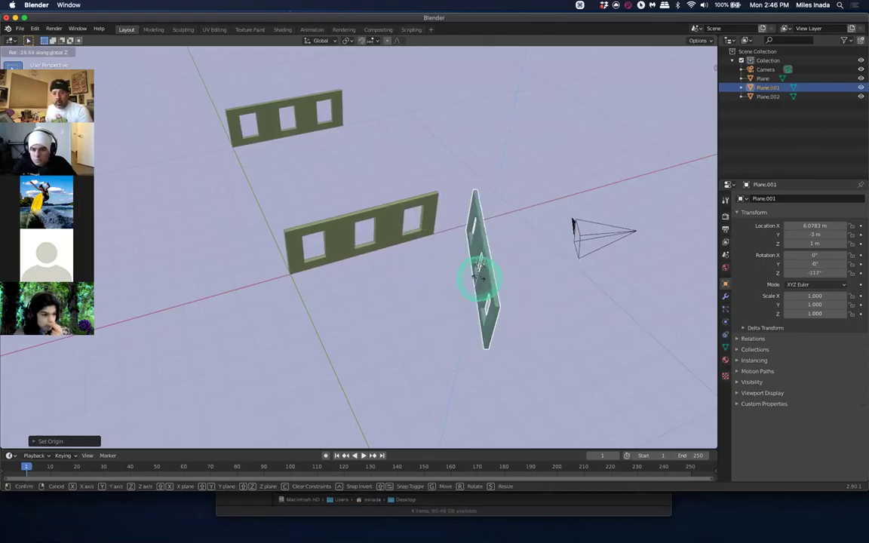
{"action": "key", "text": "ctrl+z"}
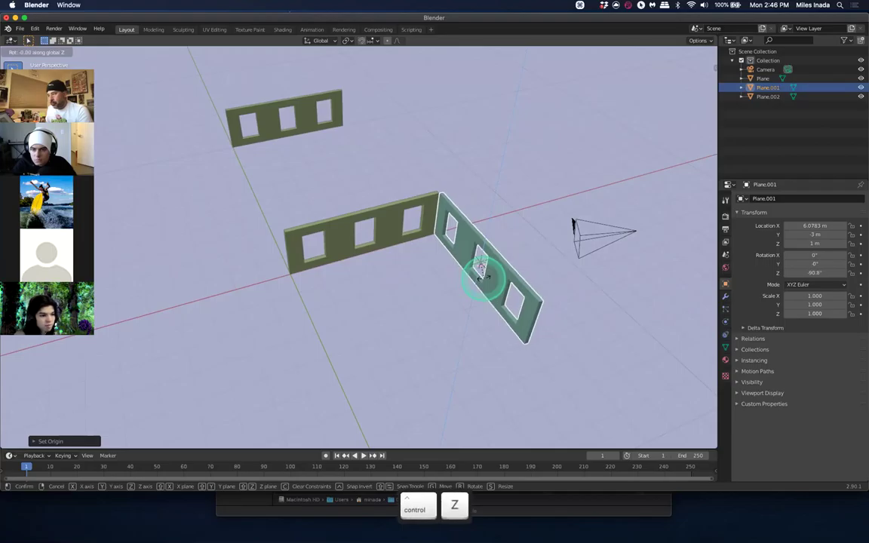
{"action": "key", "text": "Escape"}
{"action": "key", "text": "ctrl+z"}
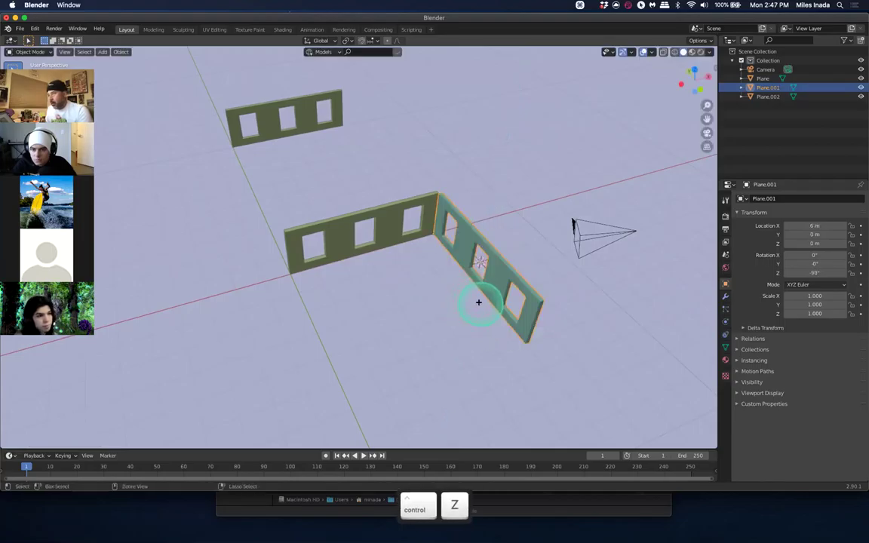
Try scaling the rotated wall along the global X axis from its corner origin, and cancel the scaling
{"action": "key", "text": "Tab"}
{"action": "middle_click_drag", "start_coordinate": [465, 300], "coordinate": [489, 290]}
{"action": "key", "text": "a"}
{"action": "key", "text": "Tab"}
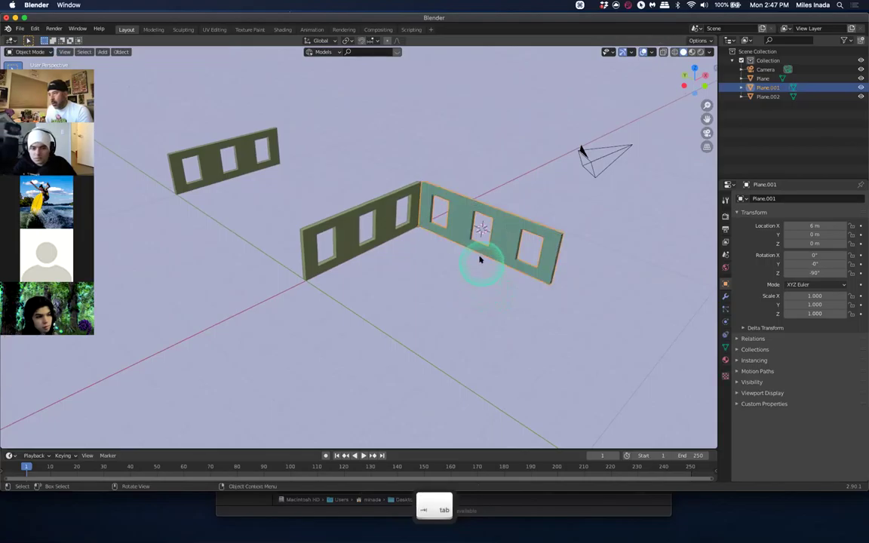
{"action": "key", "text": "s"}
{"action": "key", "text": "x"}
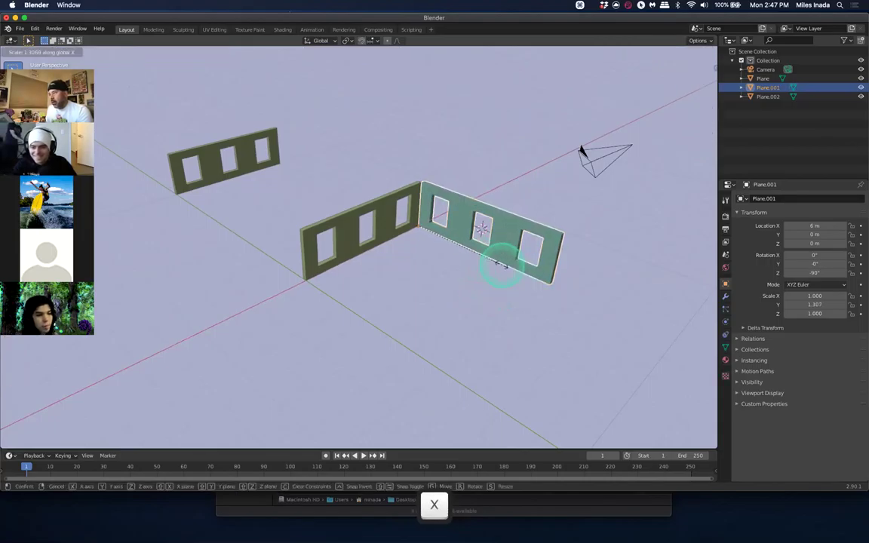
{"action": "key", "text": "Escape"}
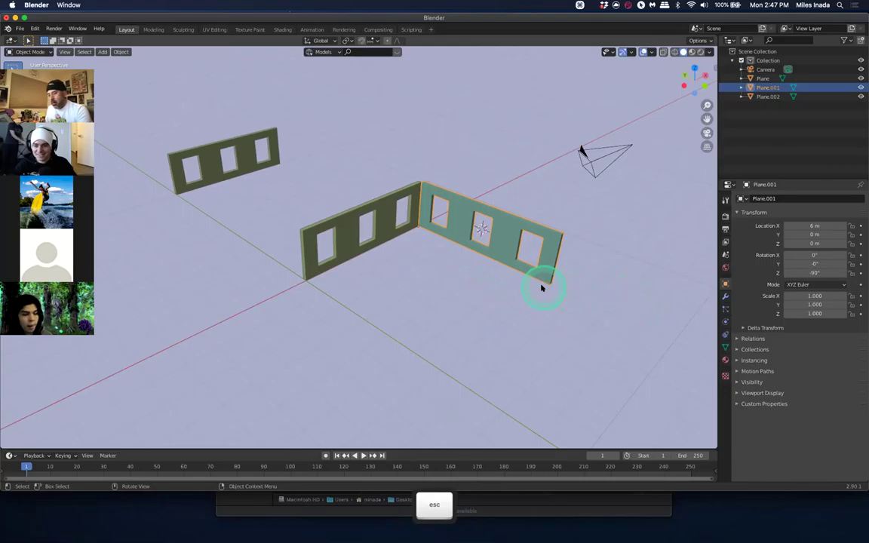
Try scaling the rotated wall along the global Y axis from its corner origin, and cancel the scaling
{"action": "key", "text": "s"}
{"action": "key", "text": "y"}
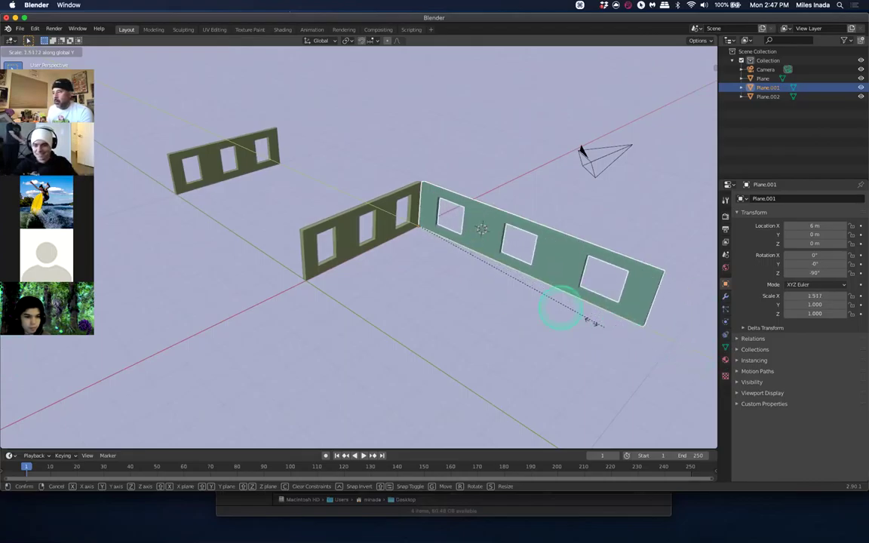
{"action": "key", "text": "Escape"}
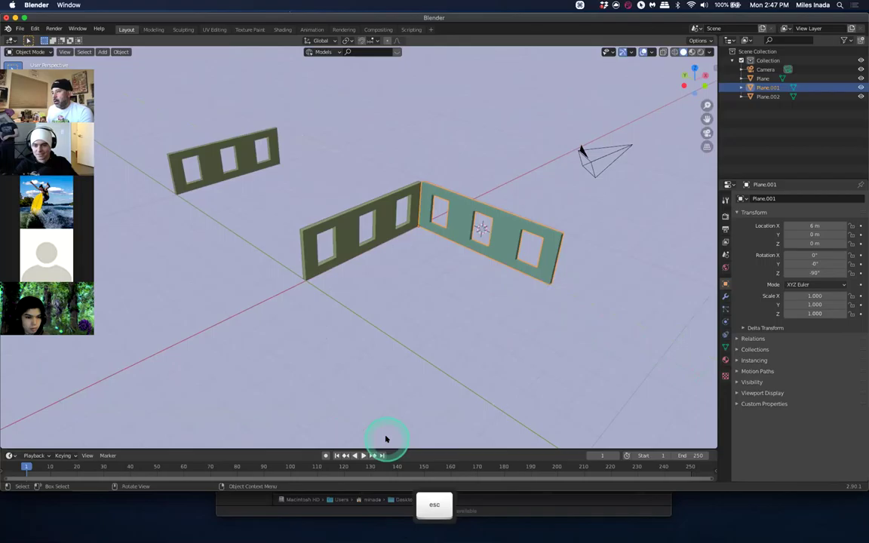
{"action": "left_click", "coordinate": [417, 307]}
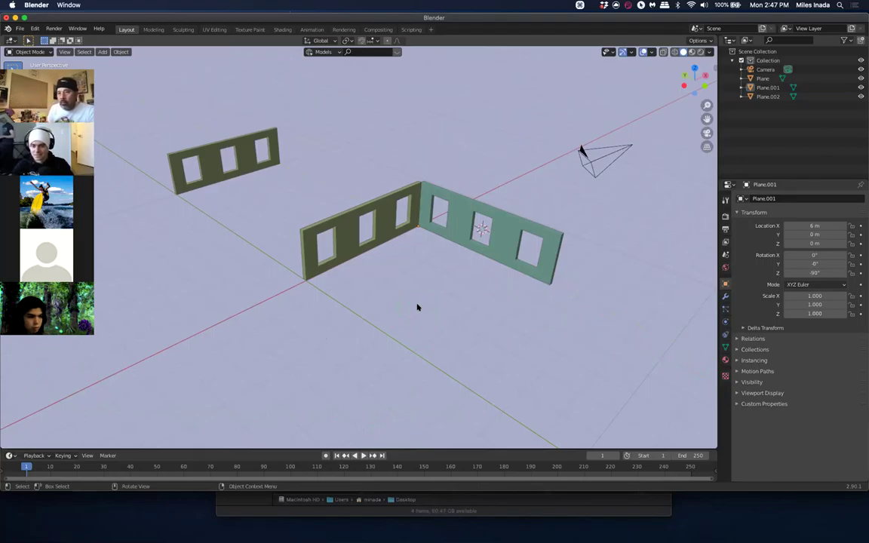
{"action": "left_click", "coordinate": [362, 239]}
{"action": "left_click", "coordinate": [438, 293]}
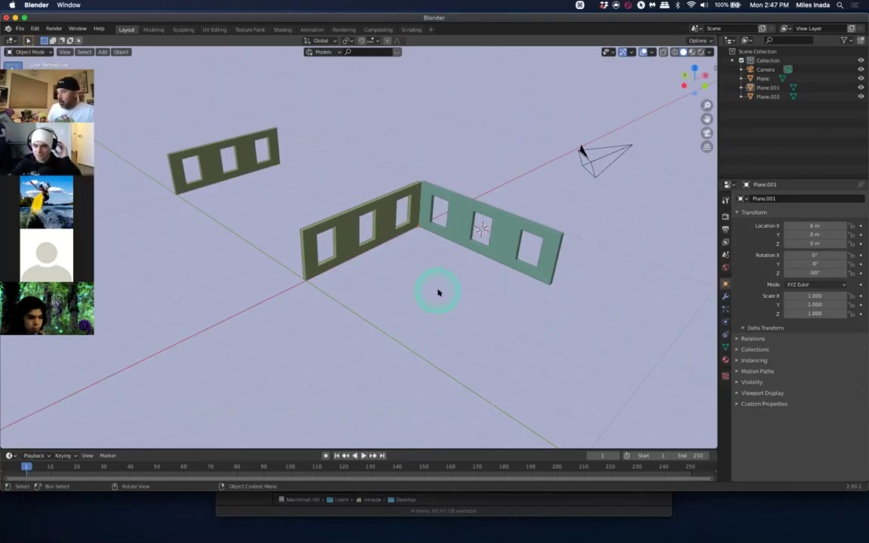
{"action": "middle_click_drag", "start_coordinate": [462, 267], "coordinate": [388, 290]}
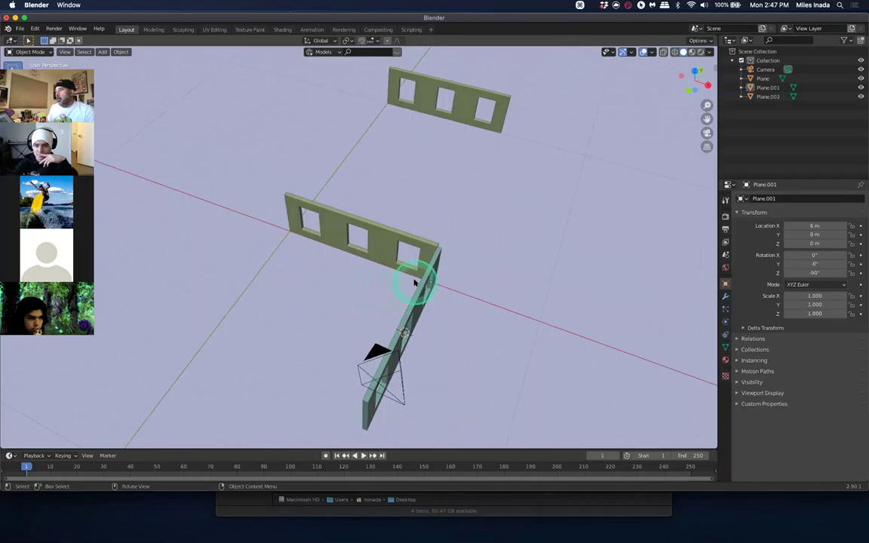
{"action": "scroll", "coordinate": [490, 213], "scroll_direction": "up", "scroll_amount": 2}
{"action": "scroll", "coordinate": [488, 217], "scroll_direction": "down", "scroll_amount": 4}
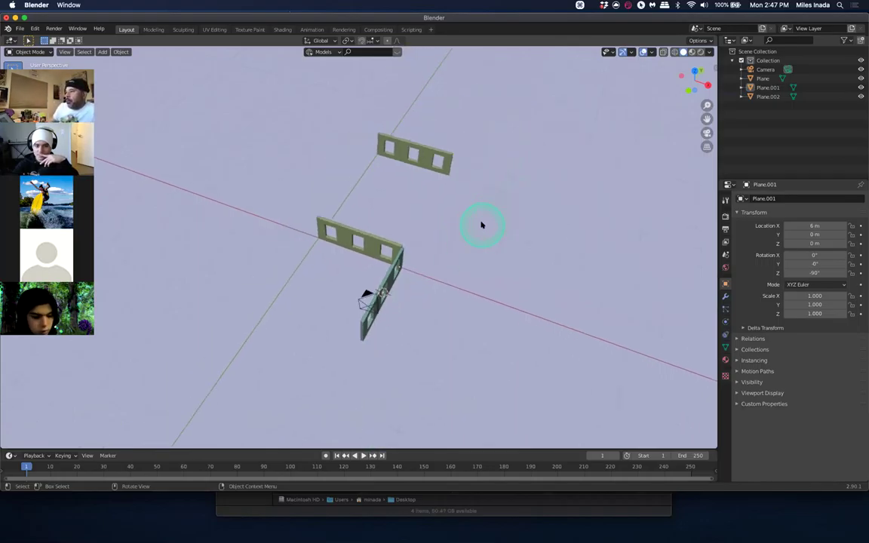
{"action": "middle_click_drag", "start_coordinate": [470, 223], "coordinate": [502, 222]}
Delete the rotated corner wall and the separate duplicate wall, keeping only the original wall at the world origin
{"action": "left_click", "coordinate": [435, 258]}
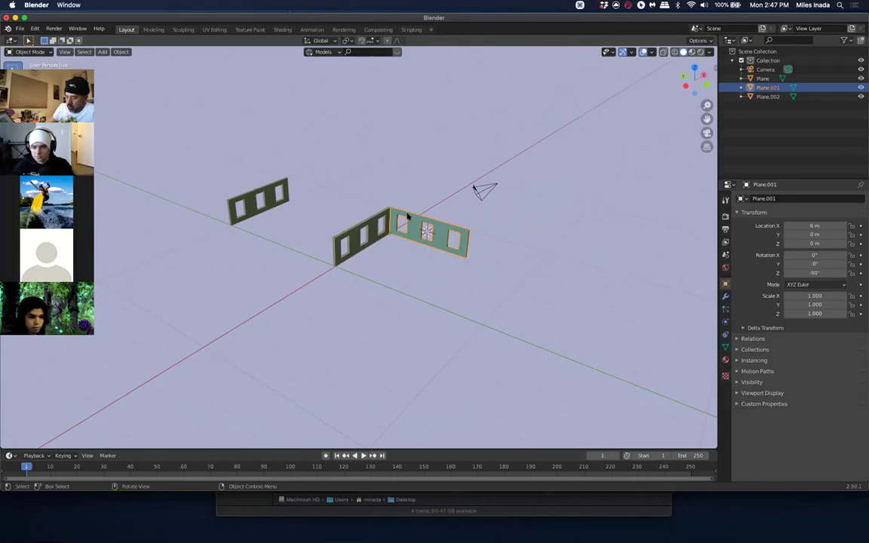
{"action": "middle_click_drag", "start_coordinate": [343, 211], "coordinate": [425, 242]}
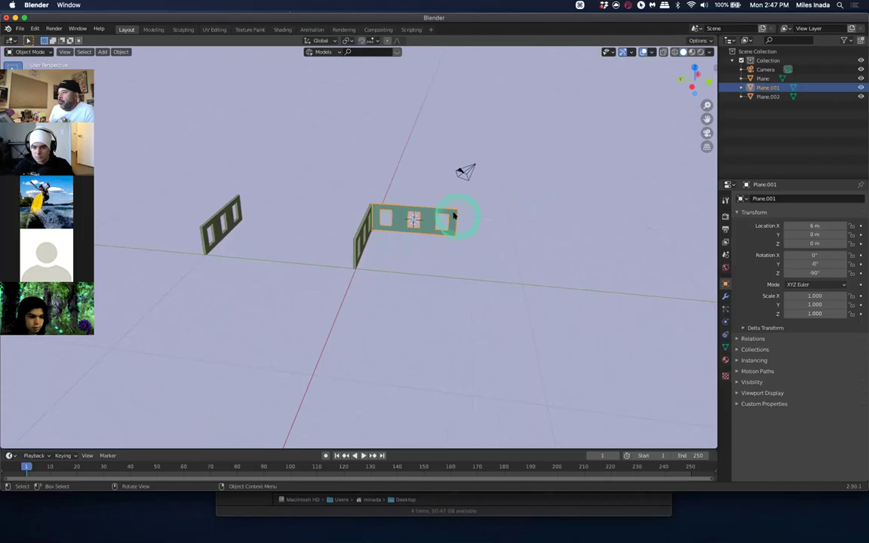
{"action": "middle_click_drag", "start_coordinate": [705, 276], "coordinate": [704, 276]}
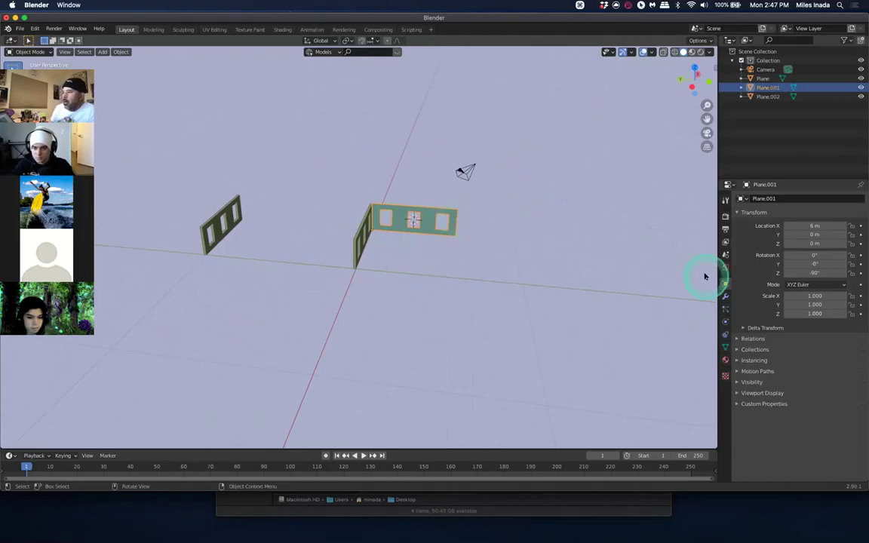
{"action": "key", "text": "Delete"}
{"action": "left_click", "coordinate": [215, 211]}
{"action": "key", "text": "Delete"}
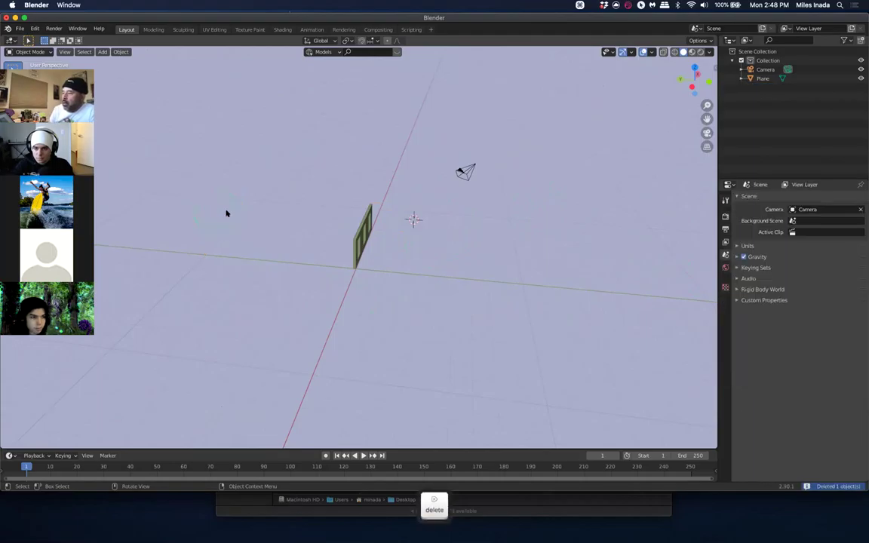
Rename the remaining three-window wall object to Wall_3_Door
{"action": "middle_click_drag", "start_coordinate": [343, 261], "coordinate": [320, 281]}
{"action": "left_click", "coordinate": [328, 187]}
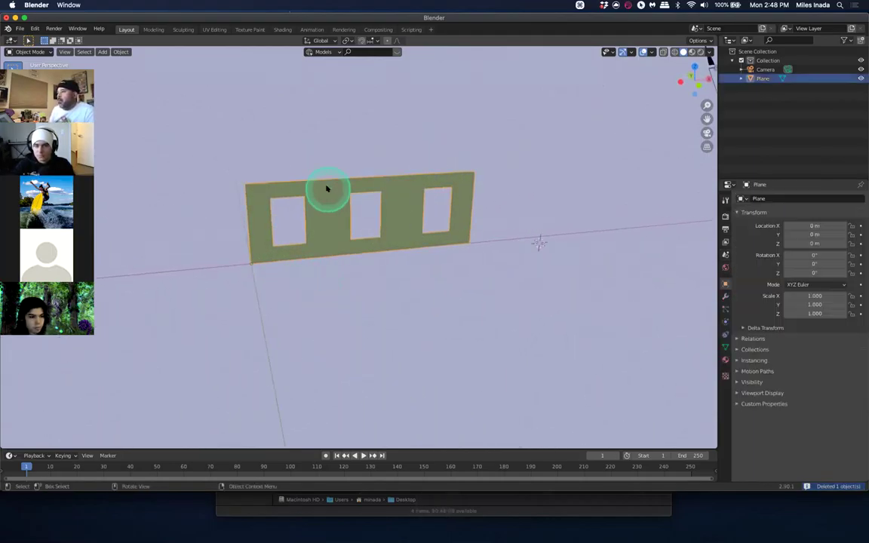
{"action": "right_click", "coordinate": [709, 63]}
{"action": "left_click", "coordinate": [764, 80]}
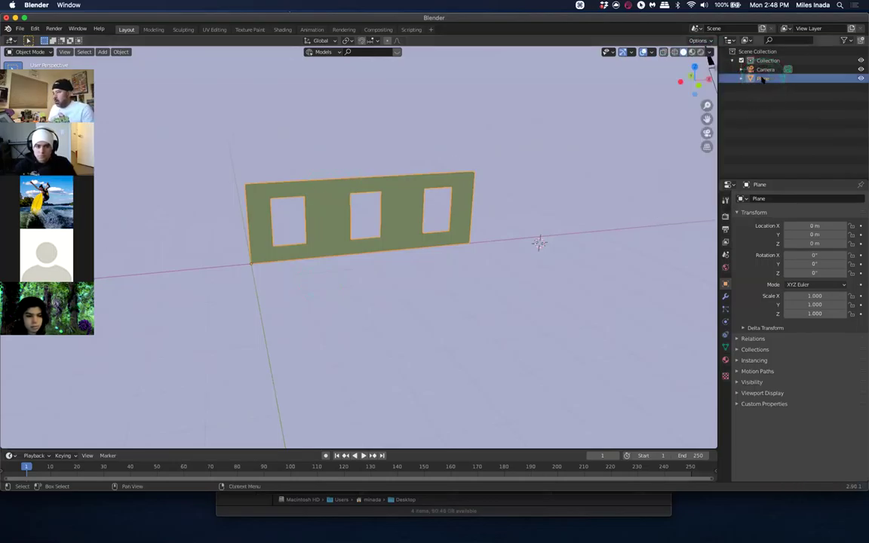
{"action": "double_click", "coordinate": [764, 79]}
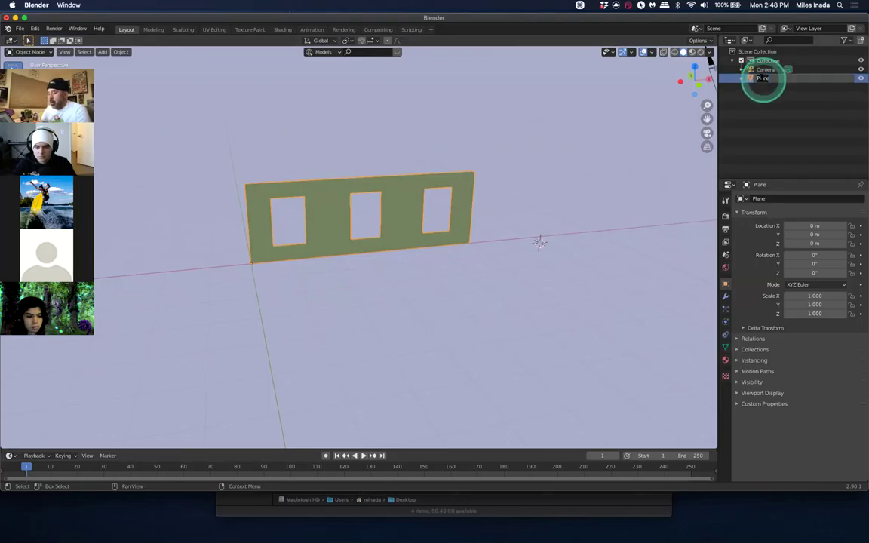
{"action": "key", "text": "shift"}
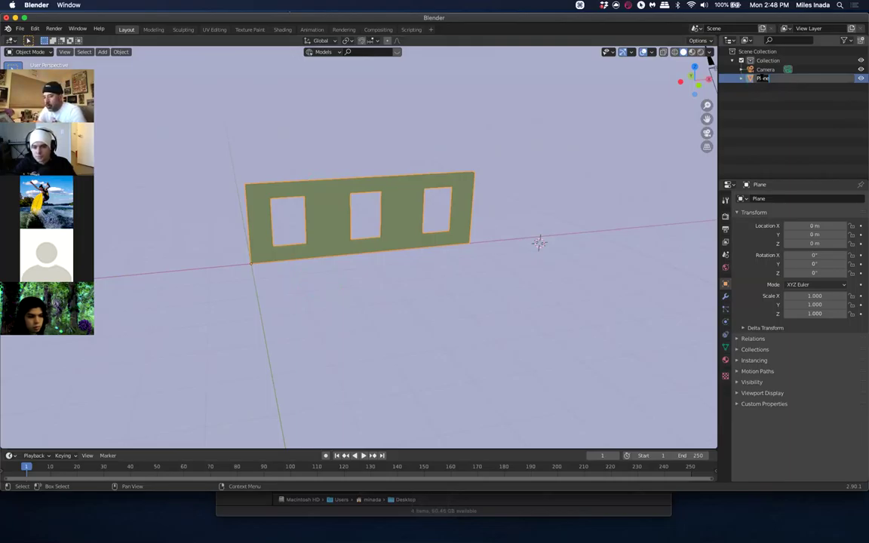
{"action": "type", "text": "Wall_3_Door"}
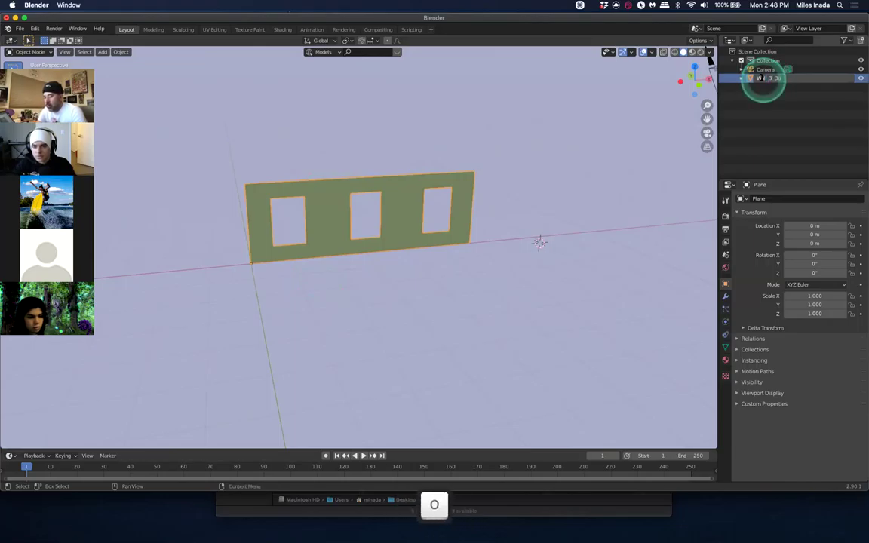
{"action": "key", "text": "Return"}
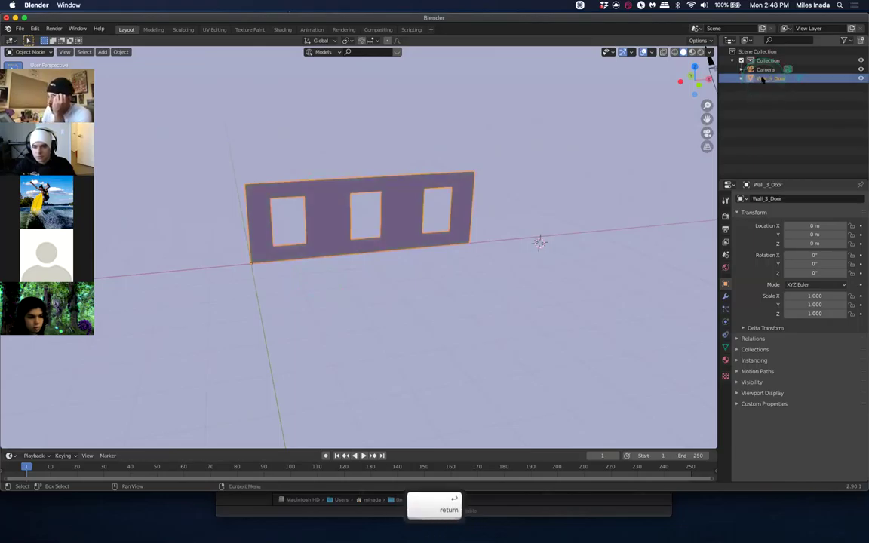
Save the scene as wallDemoAgain01.blend in the 00_2021_Winter_3D folder
{"action": "middle_click_drag", "start_coordinate": [415, 201], "coordinate": [394, 217]}
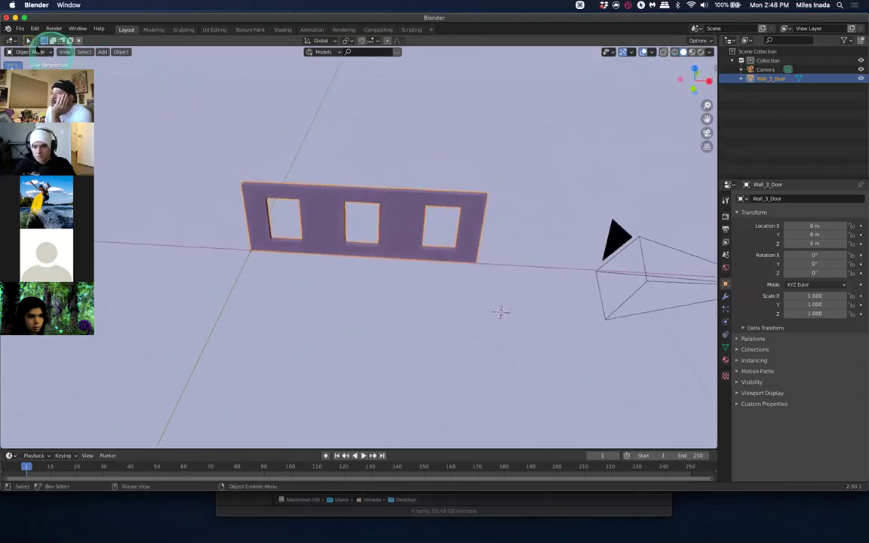
{"action": "left_click", "coordinate": [21, 29]}
{"action": "left_click", "coordinate": [34, 87]}
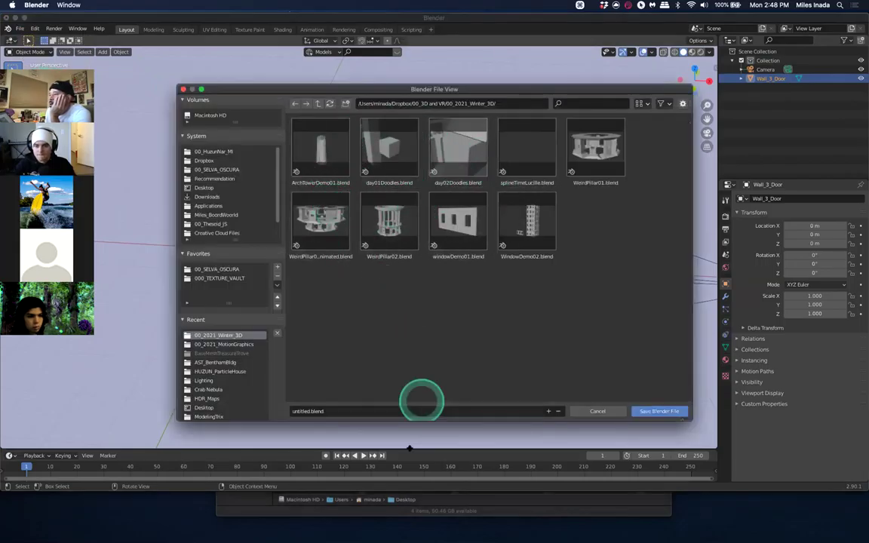
{"action": "left_click", "coordinate": [341, 412]}
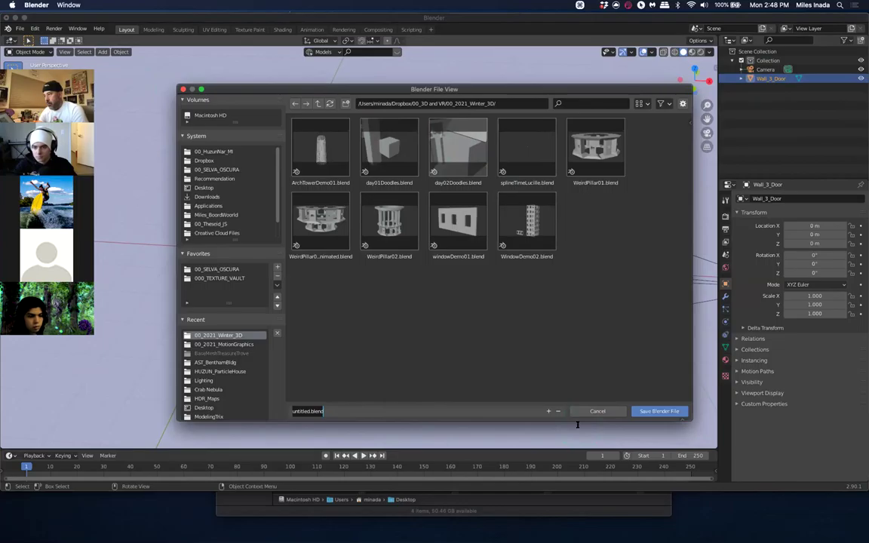
{"action": "type", "text": "wallDo"}
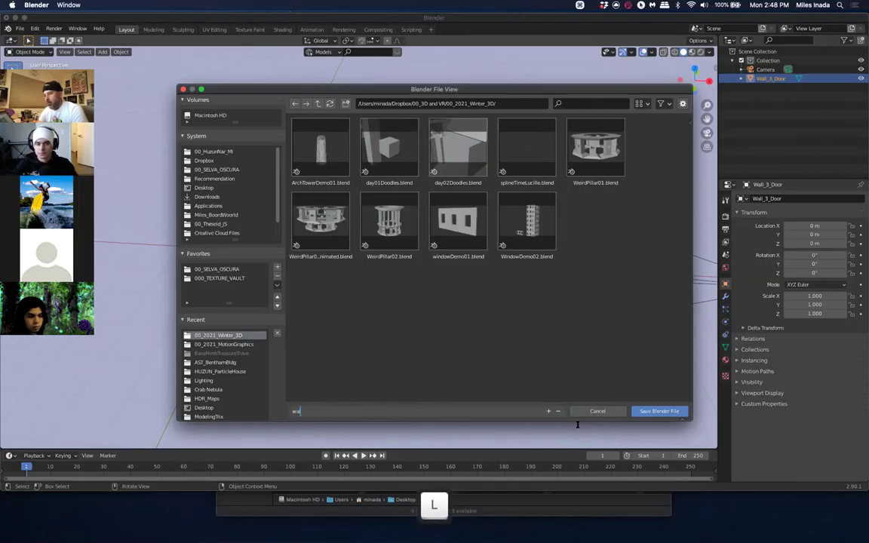
{"action": "type", "text": "moAgain01"}
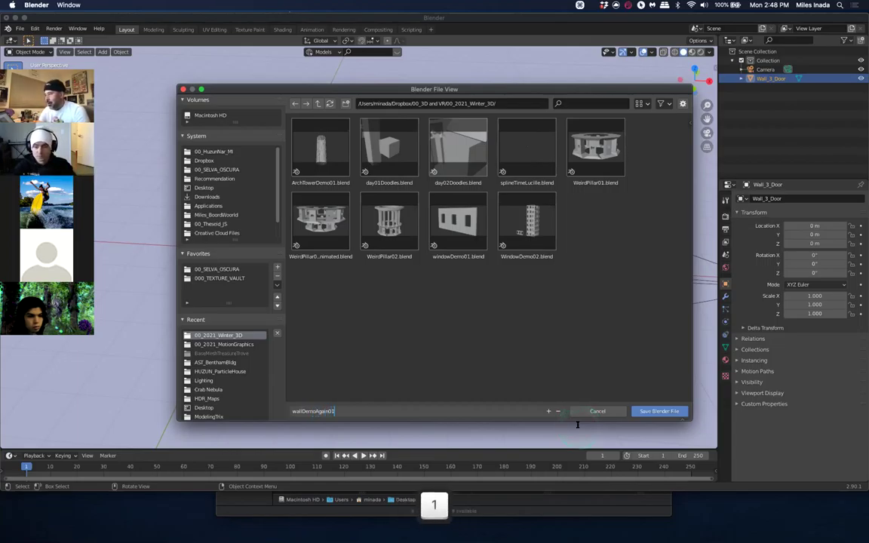
{"action": "key", "text": "Return"}
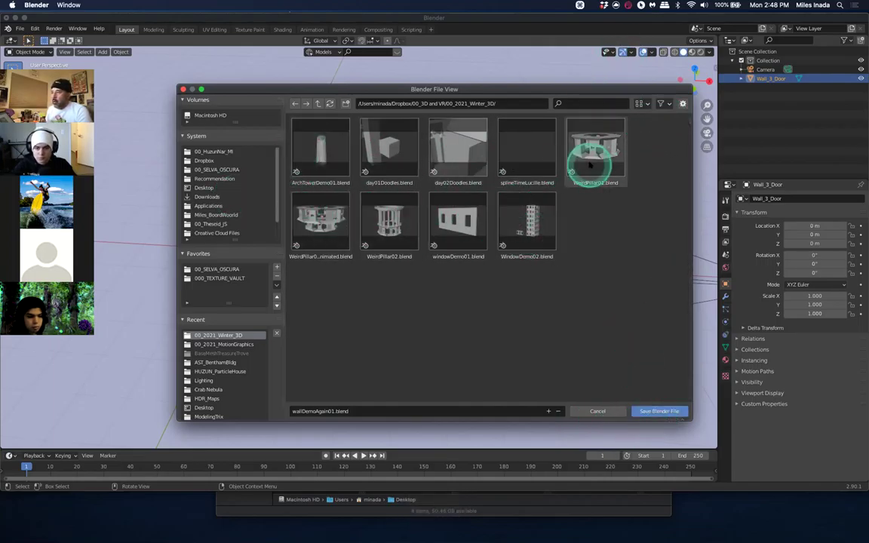
{"action": "left_click", "coordinate": [641, 104]}
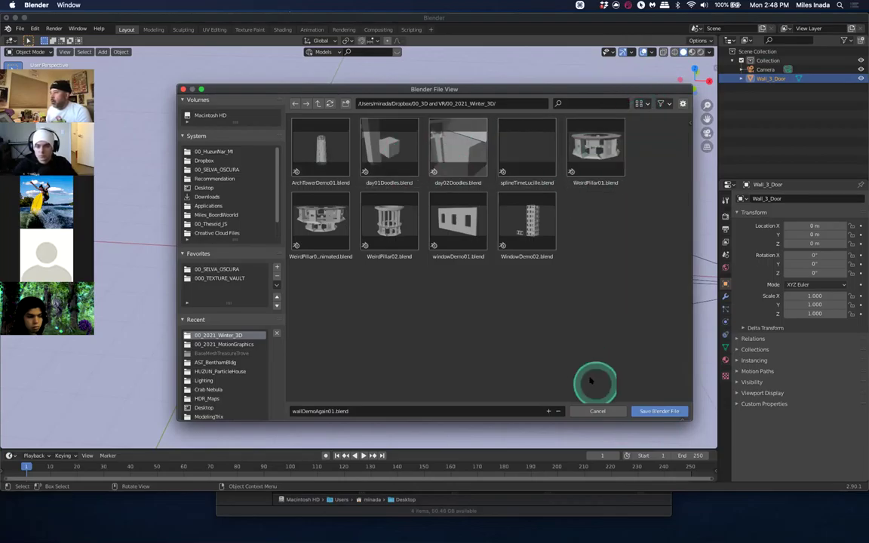
{"action": "left_click", "coordinate": [660, 411]}
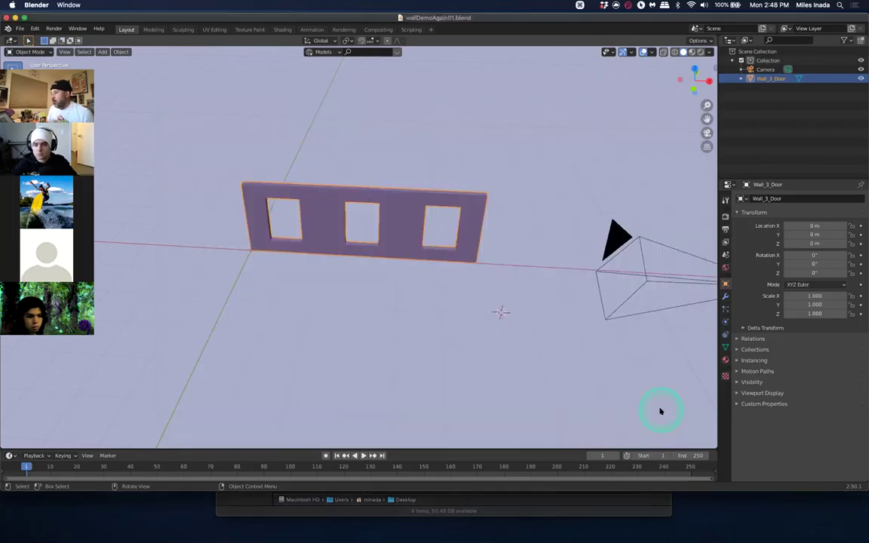
Look through the camera, lock it to the view while framing the whole wall, unlock it and enlarge the camera frame in the viewport
{"action": "key", "text": "0"}
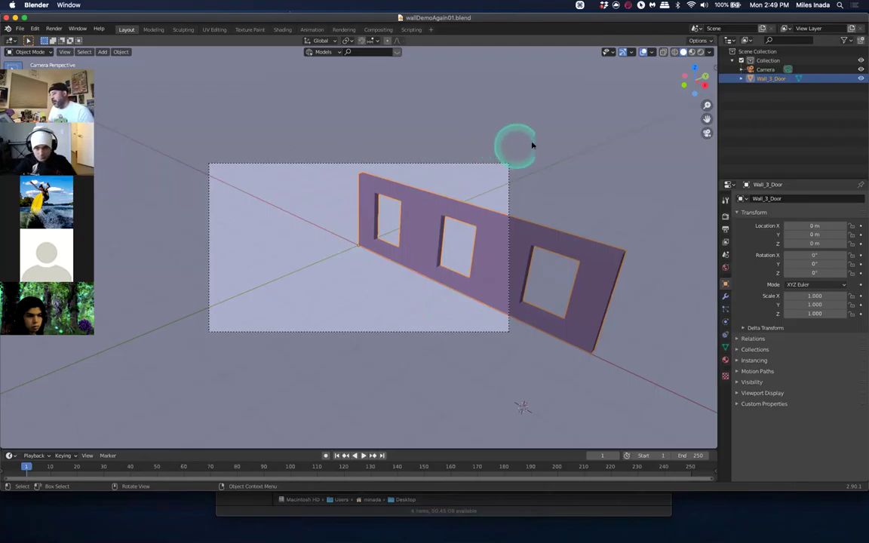
{"action": "key", "text": "n"}
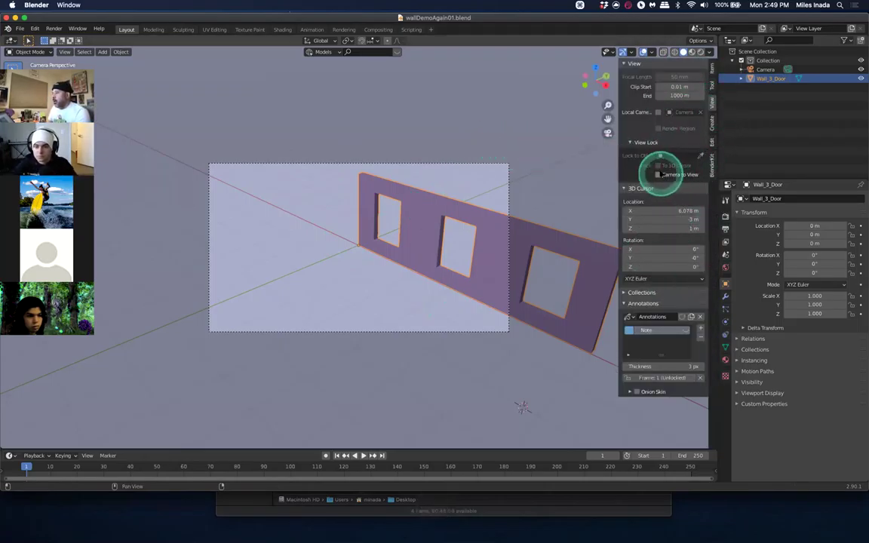
{"action": "left_click", "coordinate": [657, 175]}
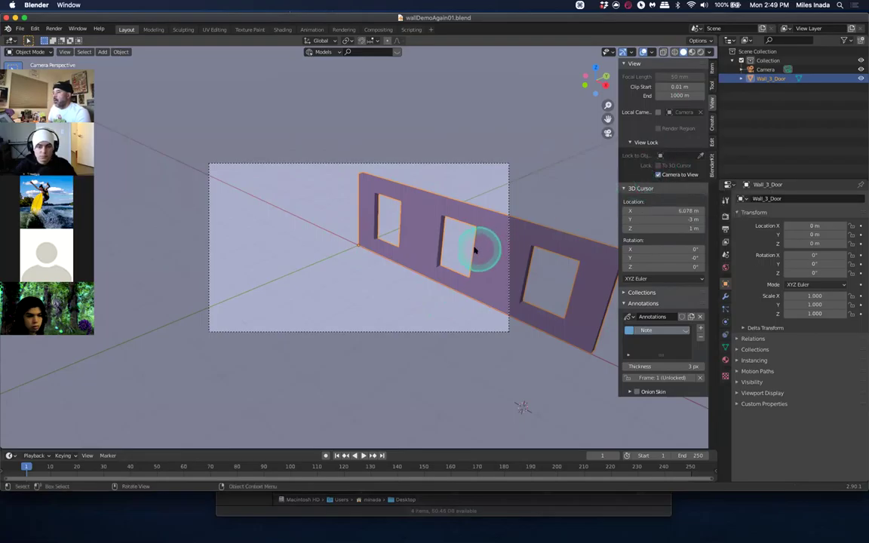
{"action": "middle_click_drag", "start_coordinate": [471, 264], "coordinate": [453, 240]}
{"action": "middle_click_drag", "start_coordinate": [645, 179], "coordinate": [682, 189], "text": "shift"}
{"action": "left_click", "coordinate": [659, 174]}
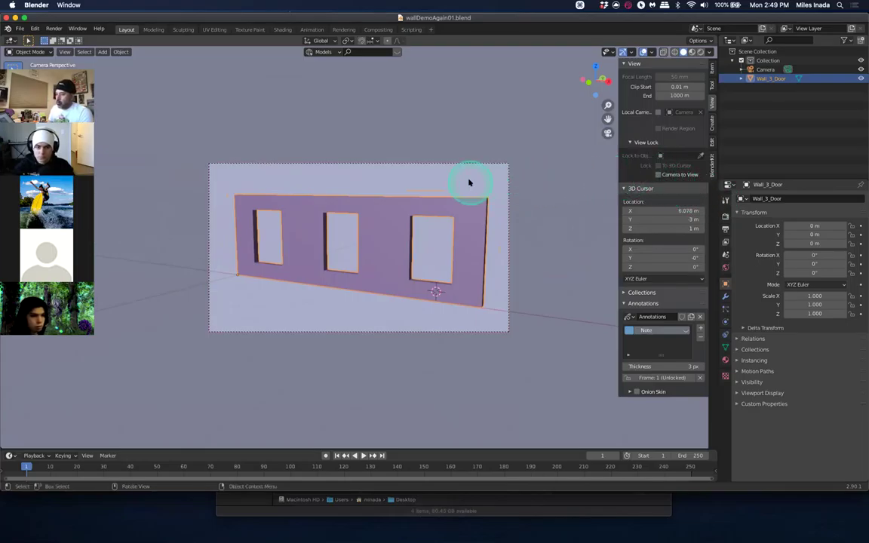
{"action": "key", "text": "Home"}
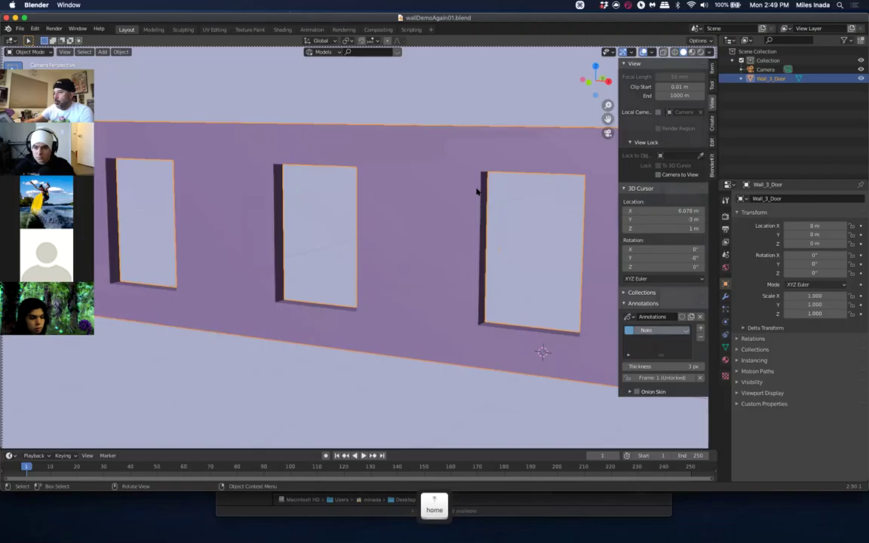
{"action": "scroll", "coordinate": [477, 197], "scroll_direction": "down", "scroll_amount": 3}
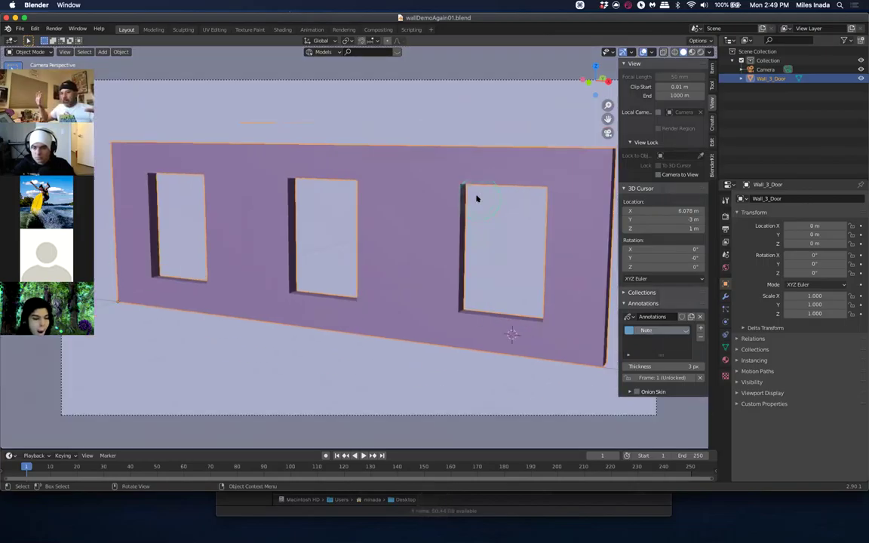
Save wallDemoAgain01.blend with the reframed camera view
{"action": "left_click", "coordinate": [476, 195]}
{"action": "left_click", "coordinate": [484, 192]}
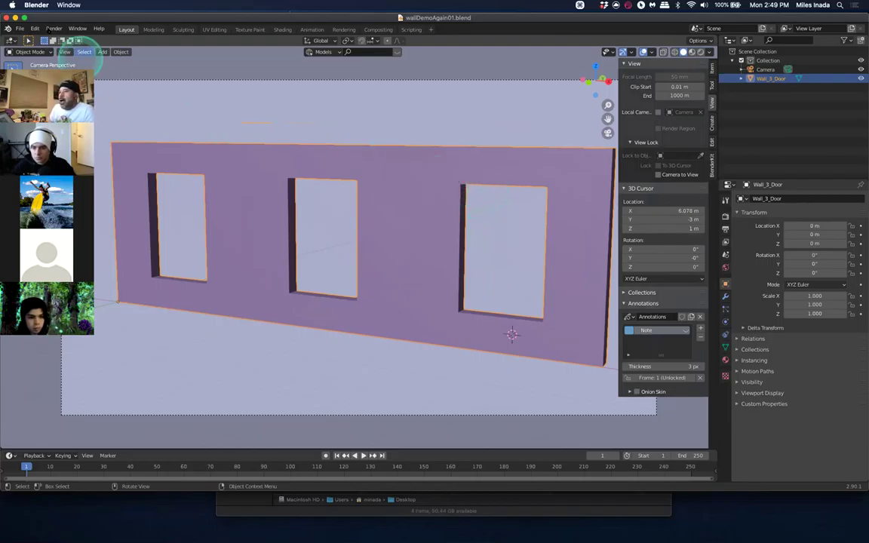
{"action": "left_click", "coordinate": [20, 29]}
{"action": "key", "text": "super+s"}
Check the thumbnail of wallDemoAgain01.blend in the open-file browser and cancel without opening a file
{"action": "left_click", "coordinate": [20, 29]}
{"action": "left_click", "coordinate": [36, 57]}
{"action": "left_click", "coordinate": [33, 47]}
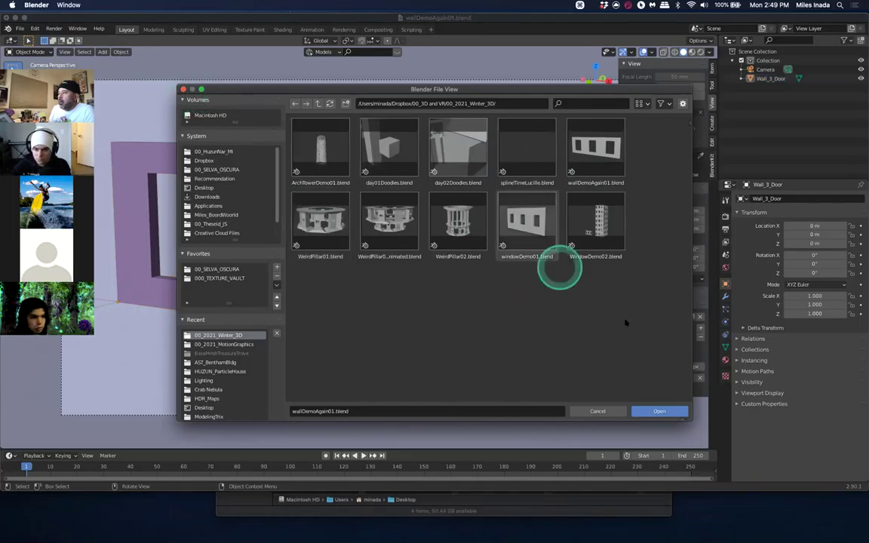
{"action": "left_click", "coordinate": [601, 410]}
{"action": "scroll", "coordinate": [382, 224], "scroll_direction": "up", "scroll_amount": 3}
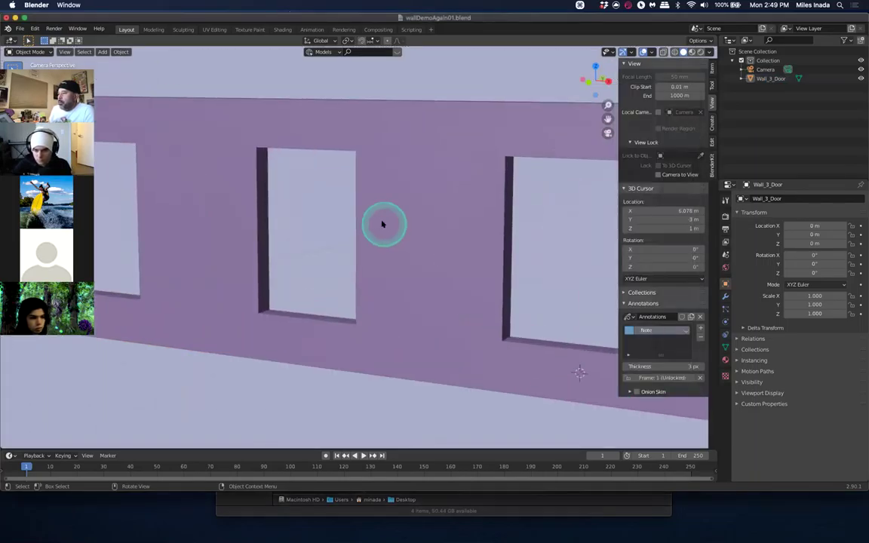
{"action": "scroll", "coordinate": [382, 224], "scroll_direction": "down", "scroll_amount": 5}
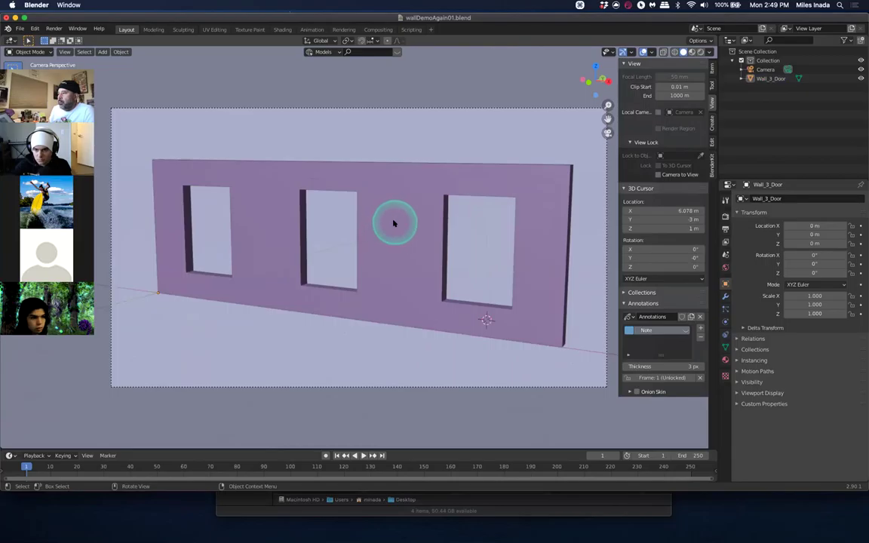
{"action": "middle_click_drag", "start_coordinate": [393, 223], "coordinate": [365, 255]}
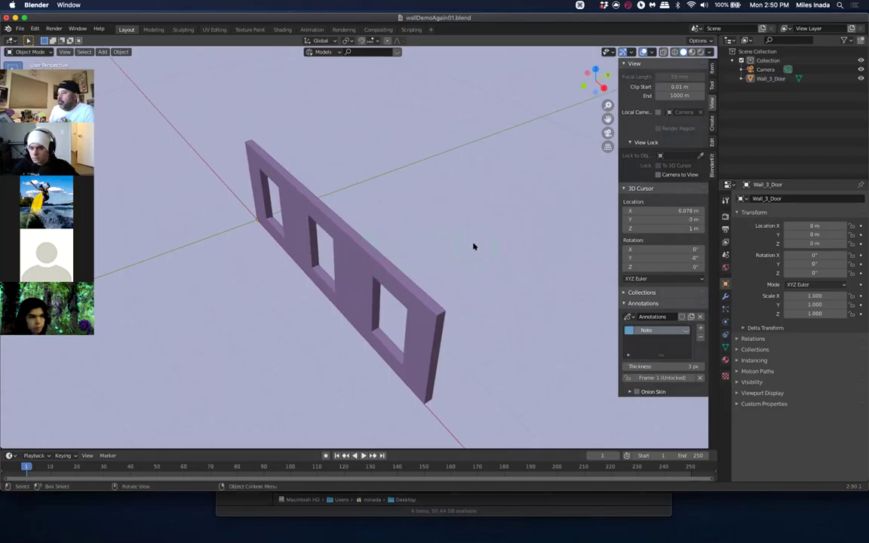
Duplicate the three-window wall and rotate the copy 90 degrees about Z to form a side wall at the origin corner
{"action": "middle_click_drag", "start_coordinate": [458, 242], "coordinate": [508, 234]}
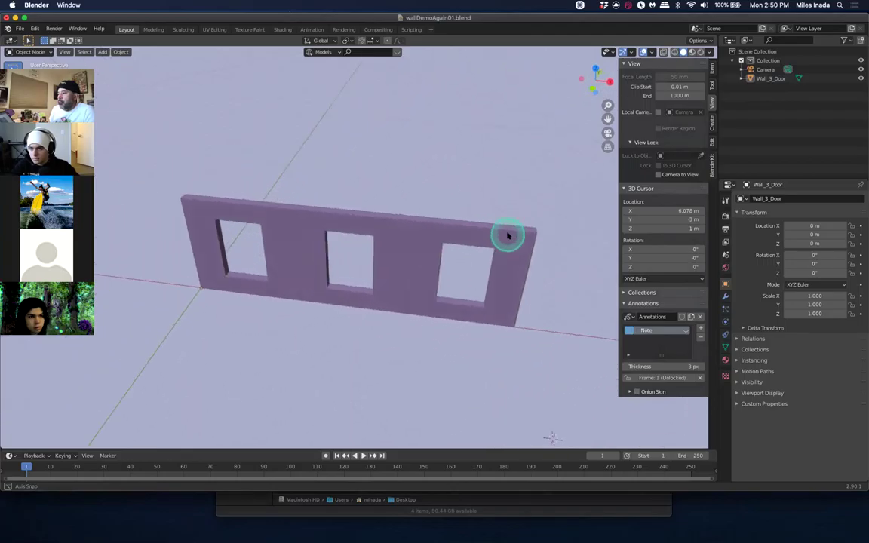
{"action": "left_click", "coordinate": [419, 231]}
{"action": "left_click_drag", "start_coordinate": [635, 252], "coordinate": [634, 252]}
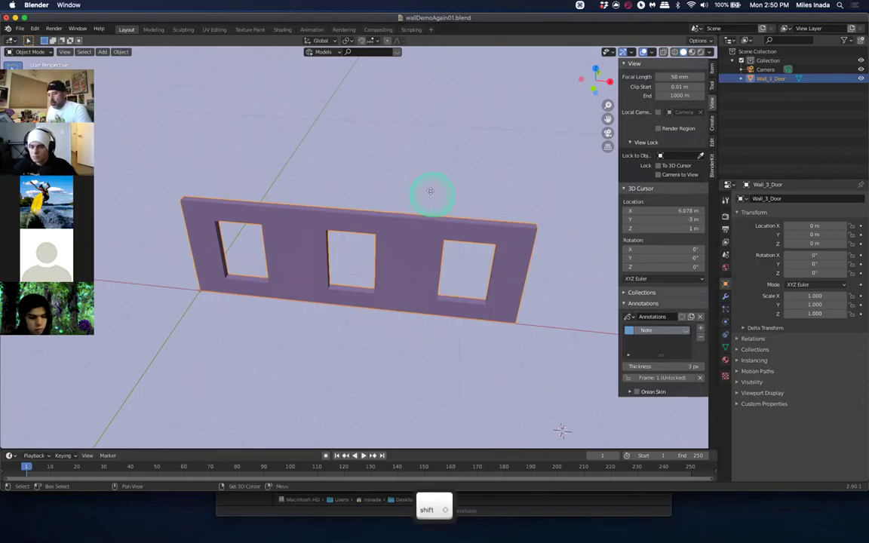
{"action": "key", "text": "shift+d"}
{"action": "key", "text": "r"}
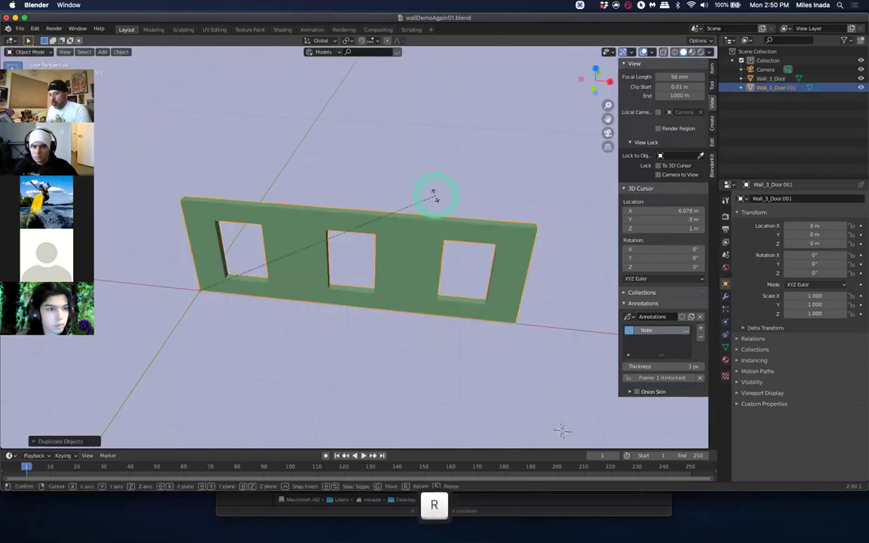
{"action": "key", "text": "z"}
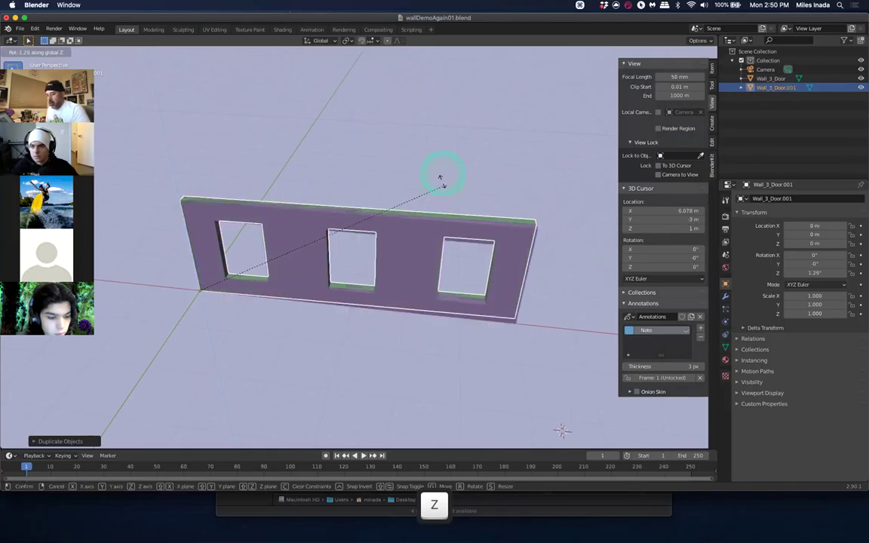
{"action": "key", "text": "ctrl"}
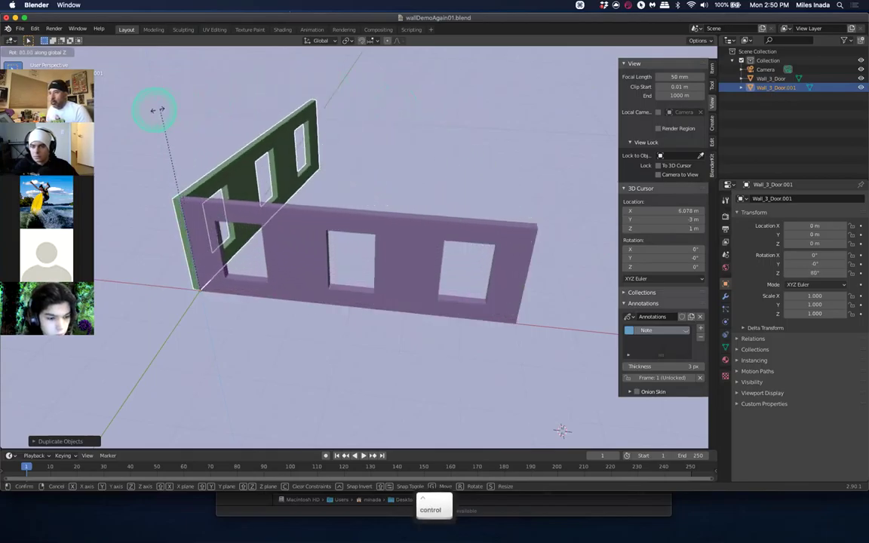
{"action": "left_click", "coordinate": [123, 118]}
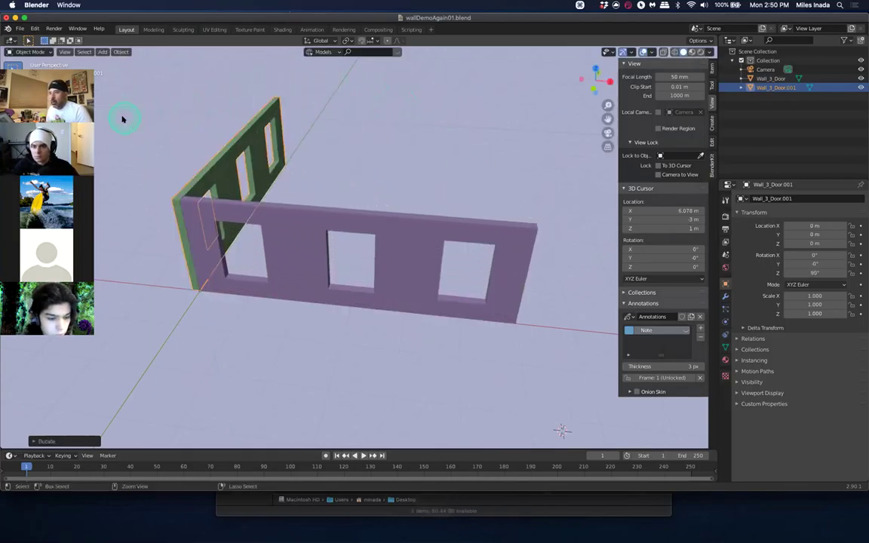
{"action": "left_click", "coordinate": [328, 146]}
{"action": "middle_click_drag", "start_coordinate": [346, 158], "coordinate": [350, 156]}
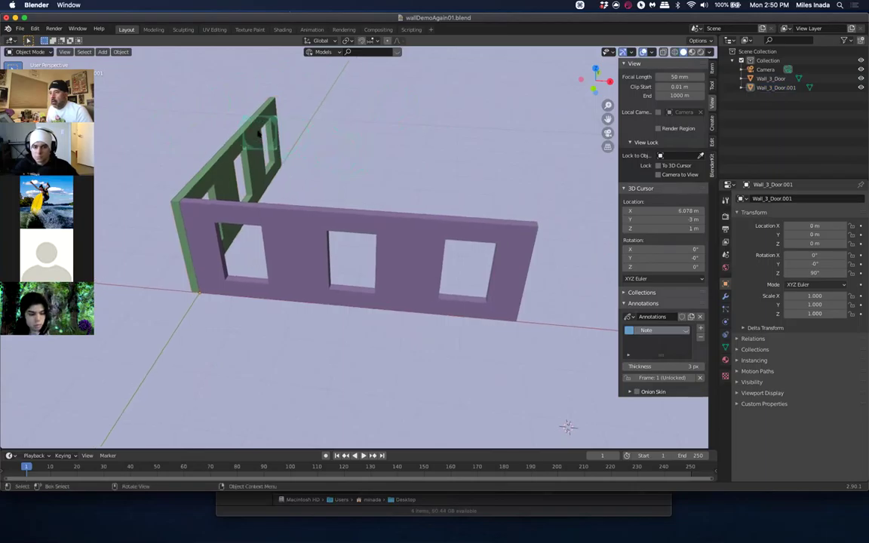
Duplicate the rotated side wall and move the copy 6 m along X to the opposite end of the front wall
{"action": "left_click", "coordinate": [262, 133]}
{"action": "key", "text": "shift+d"}
{"action": "key", "text": "g"}
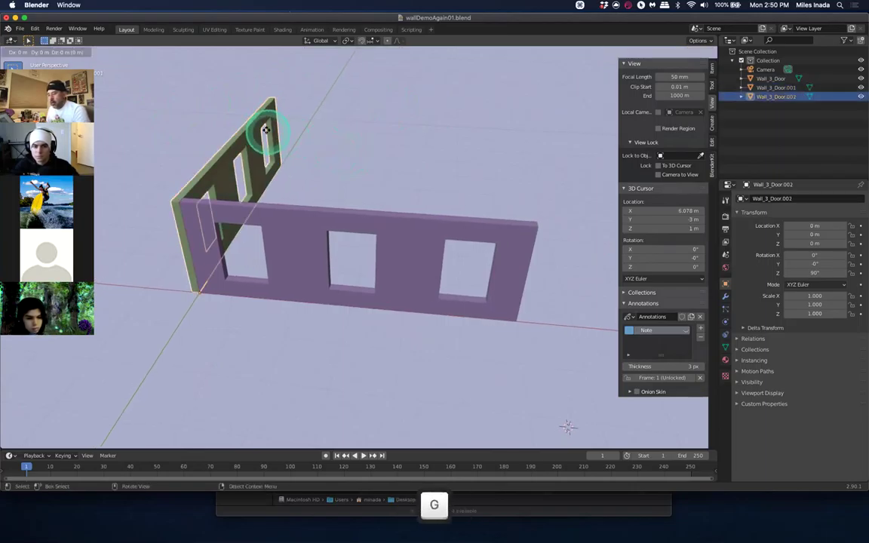
{"action": "key", "text": "ctrl"}
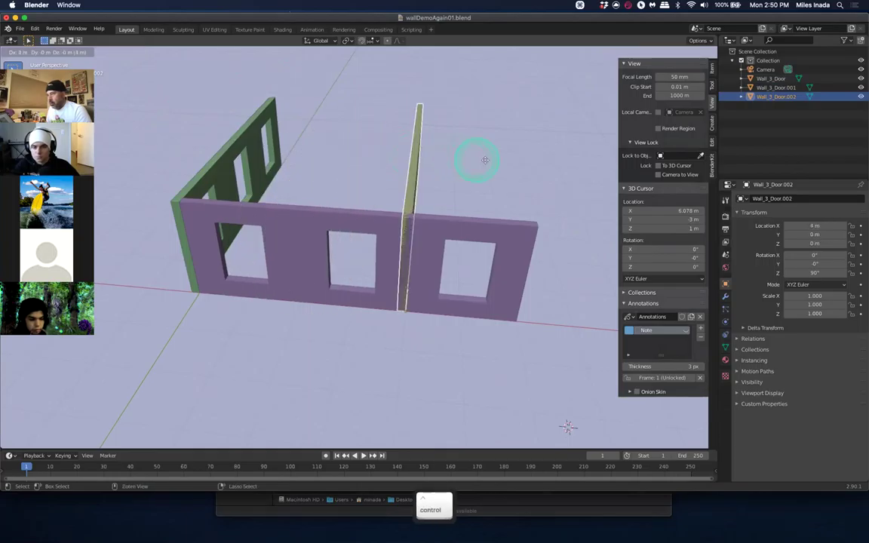
{"action": "key", "text": "x"}
{"action": "key", "text": "ctrl"}
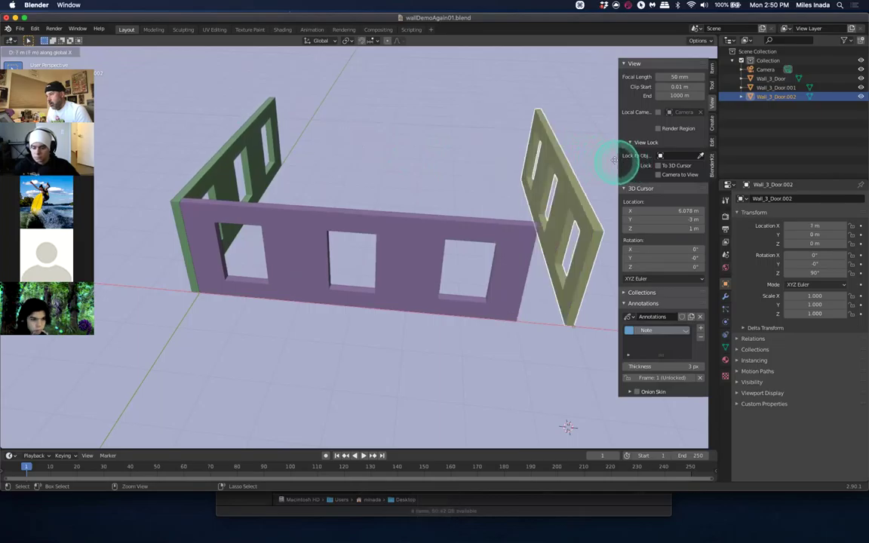
{"action": "left_click", "coordinate": [593, 163]}
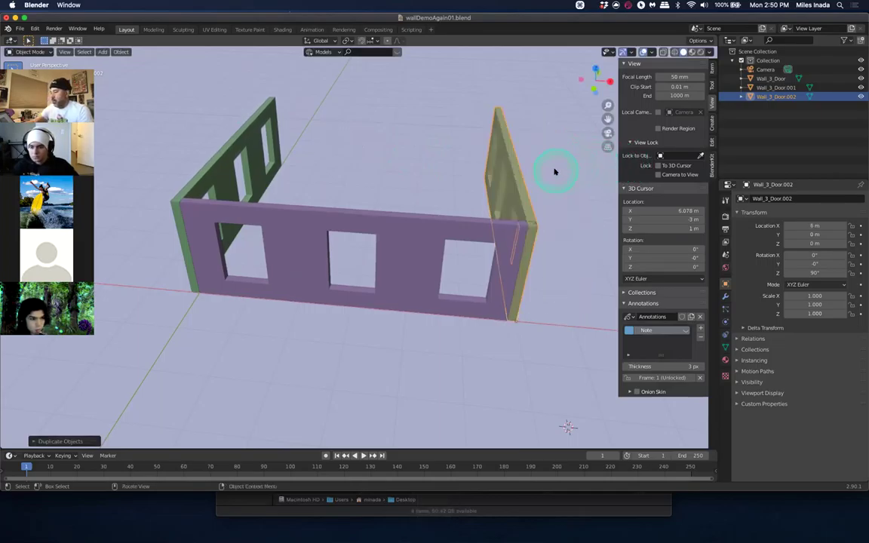
Move the second side wall about 0.45 m outward along X, away from the front wall's end
{"action": "key", "text": "KP_7"}
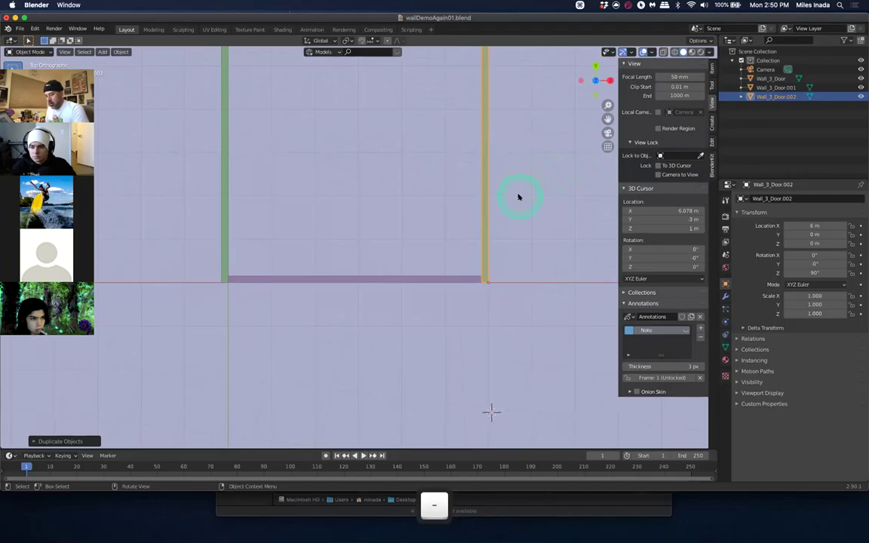
{"action": "key", "text": "g"}
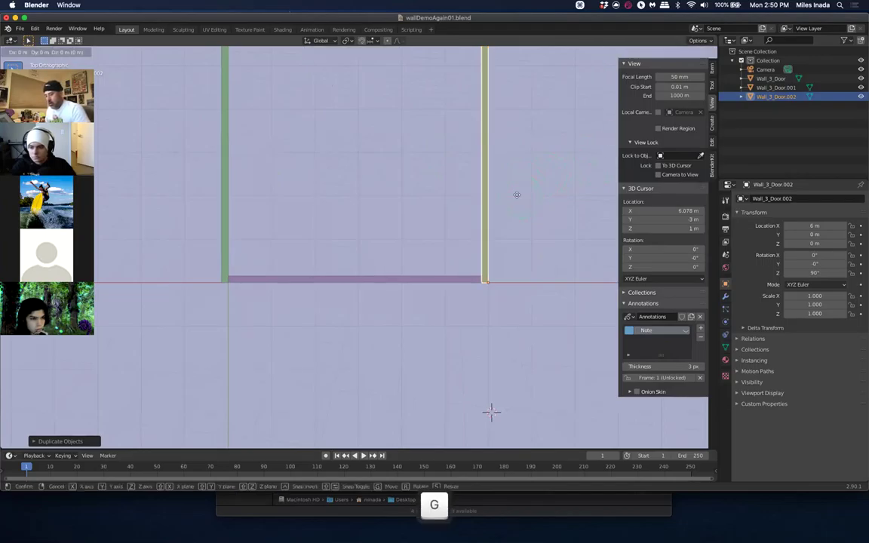
{"action": "key", "text": "x"}
{"action": "left_click", "coordinate": [539, 197]}
{"action": "middle_click_drag", "start_coordinate": [533, 216], "coordinate": [527, 282]}
Place the 3D cursor on the second side wall's inner bottom corner vertex and set the wall's origin there
{"action": "key", "text": "Tab"}
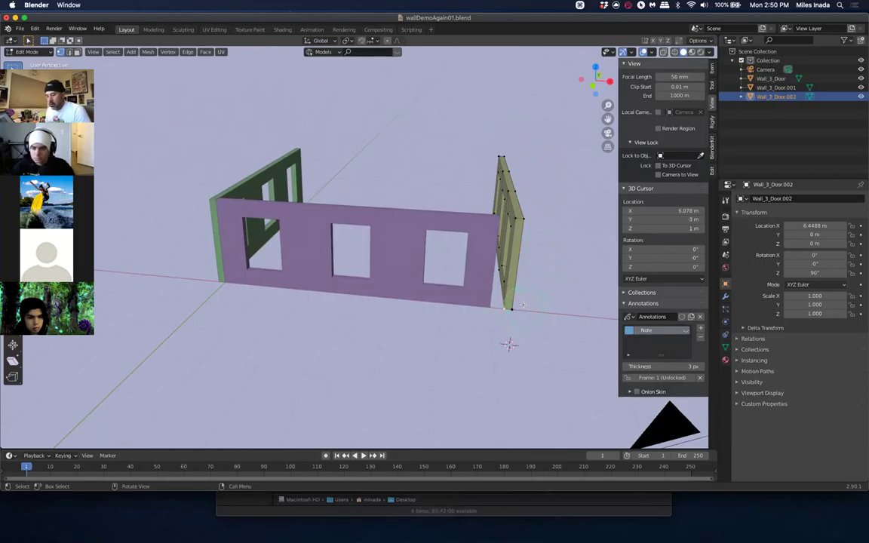
{"action": "key", "text": "shift+s"}
{"action": "left_click", "coordinate": [528, 362]}
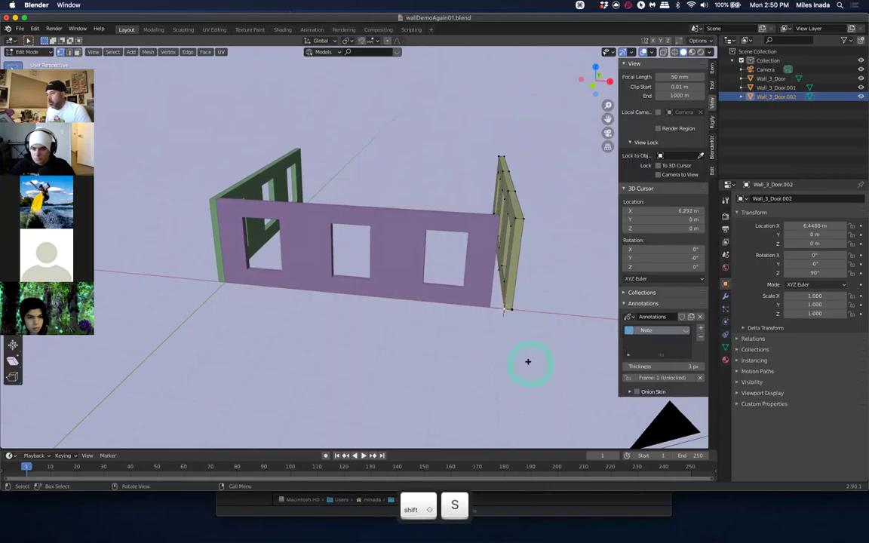
{"action": "key", "text": "Tab"}
{"action": "key", "text": "ctrl+alt+shift+c"}
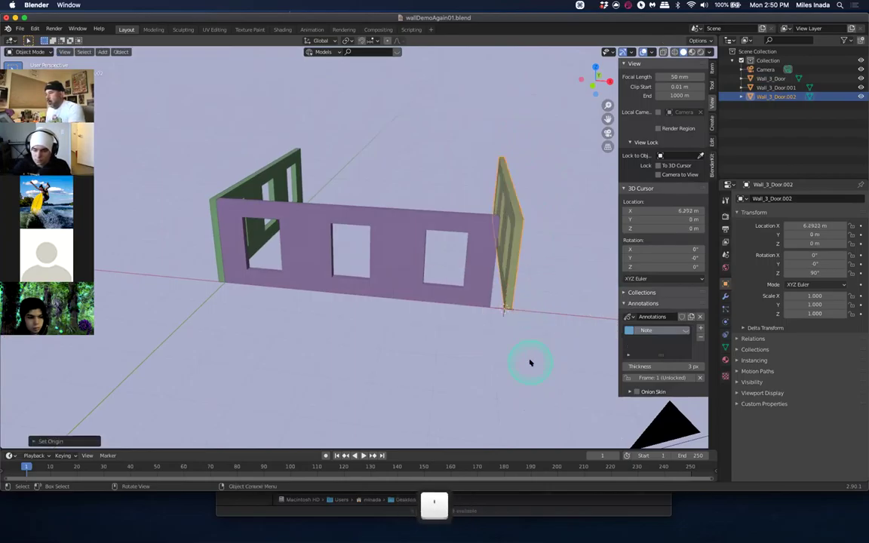
Move the second side wall along X with grid snapping to 6 m, against the front wall's end
{"action": "key", "text": "g"}
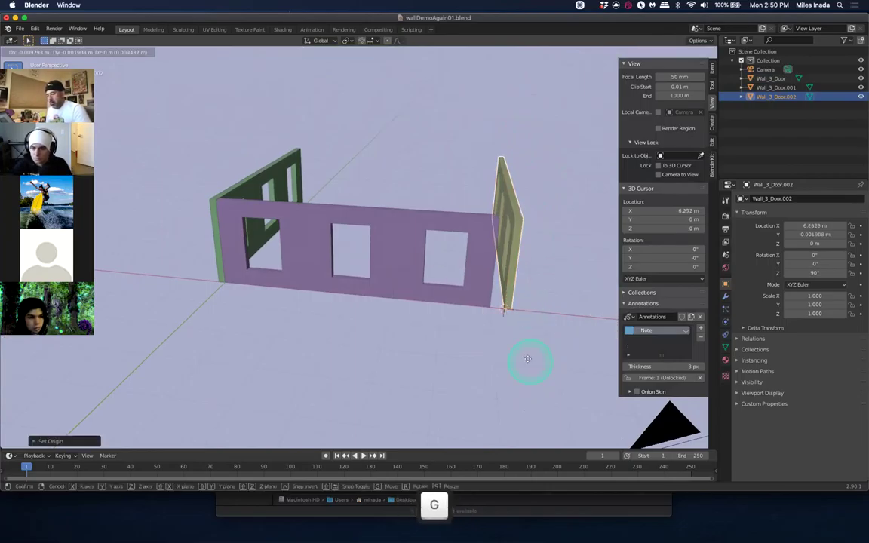
{"action": "key", "text": "x"}
{"action": "left_click", "coordinate": [507, 348], "text": "ctrl"}
Duplicate the front wall and move the copy 6 m along Y to form the back wall
{"action": "middle_click_drag", "start_coordinate": [502, 346], "coordinate": [335, 207]}
{"action": "left_click", "coordinate": [332, 205]}
{"action": "middle_click_drag", "start_coordinate": [398, 262], "coordinate": [451, 288]}
{"action": "key", "text": "shift+d"}
{"action": "key", "text": "g"}
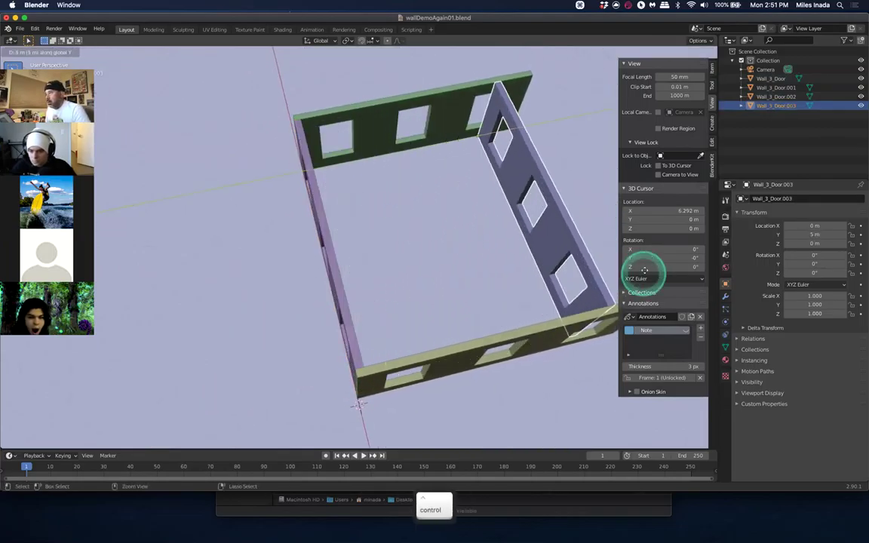
{"action": "left_click", "coordinate": [670, 275], "text": "ctrl"}
Place the 3D cursor on the back wall's inner bottom corner vertex and set the wall's origin there
{"action": "middle_click_drag", "start_coordinate": [566, 285], "coordinate": [183, 407]}
{"action": "key", "text": "Tab"}
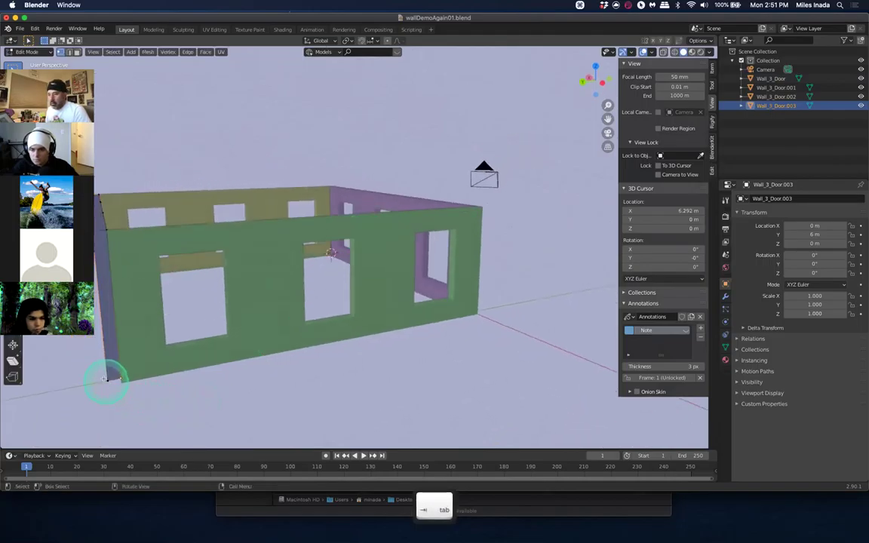
{"action": "key", "text": "shift+s"}
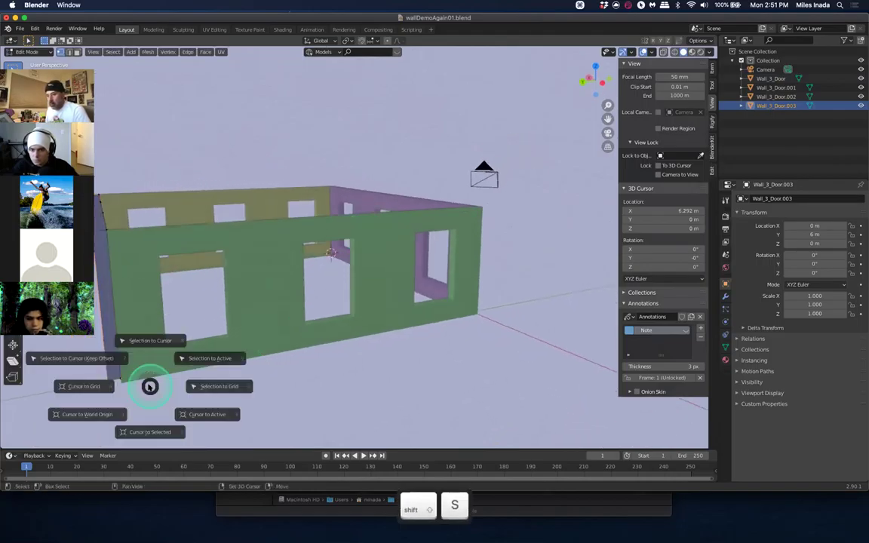
{"action": "left_click", "coordinate": [176, 439]}
{"action": "key", "text": "Tab"}
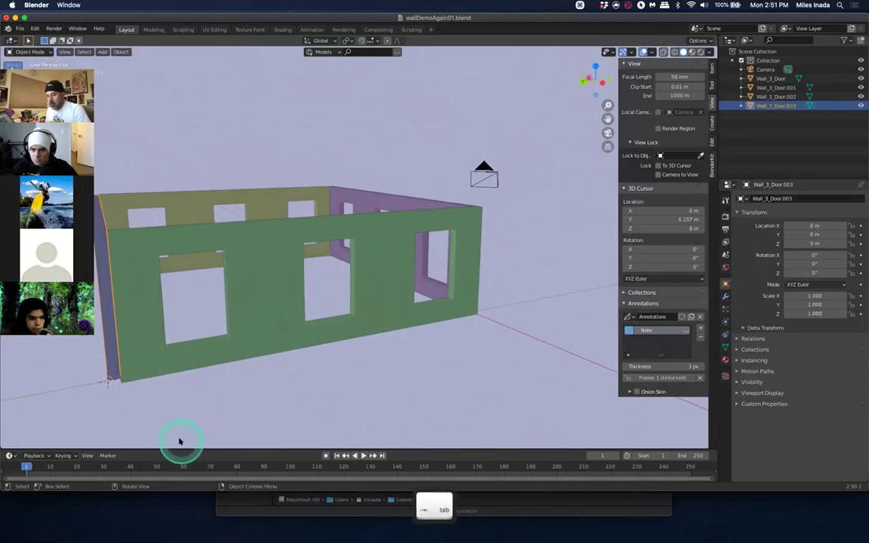
{"action": "key", "text": "ctrl+alt+shift+c"}
Move the back wall along Y with grid snapping to 6 m, flush with the side walls, and deselect it
{"action": "key", "text": "g"}
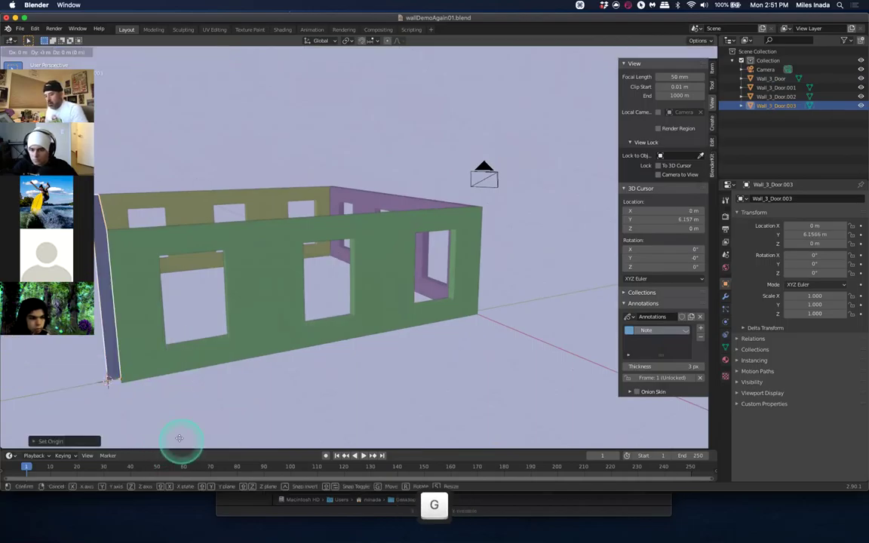
{"action": "left_click", "coordinate": [188, 437]}
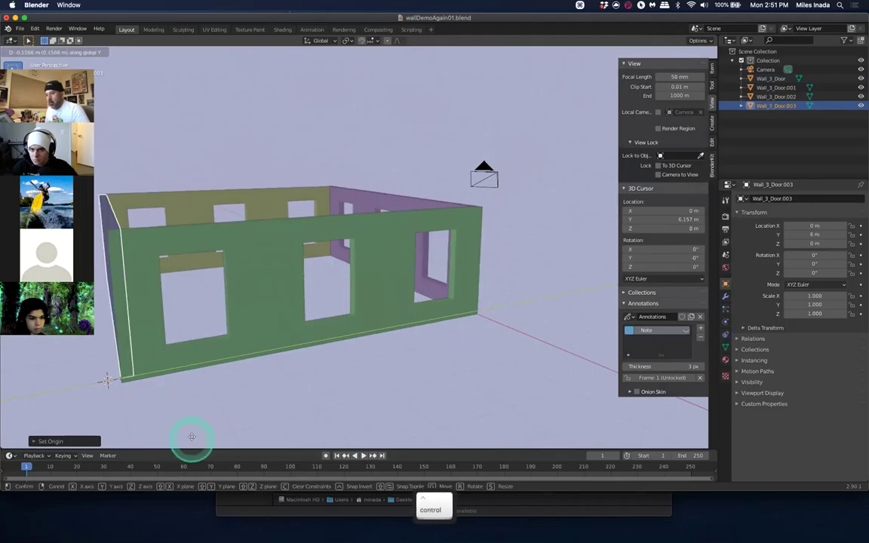
{"action": "middle_click_drag", "start_coordinate": [229, 435], "coordinate": [209, 395]}
{"action": "left_click", "coordinate": [330, 363]}
{"action": "middle_click_drag", "start_coordinate": [329, 363], "coordinate": [324, 341]}
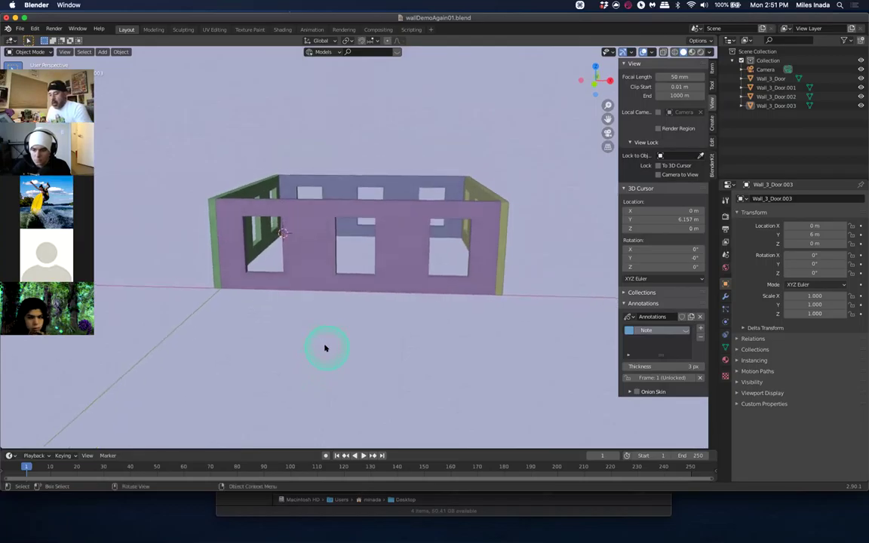
Reset the 3D cursor to the world origin and add a mesh plane there for the floor
{"action": "key", "text": "shift"}
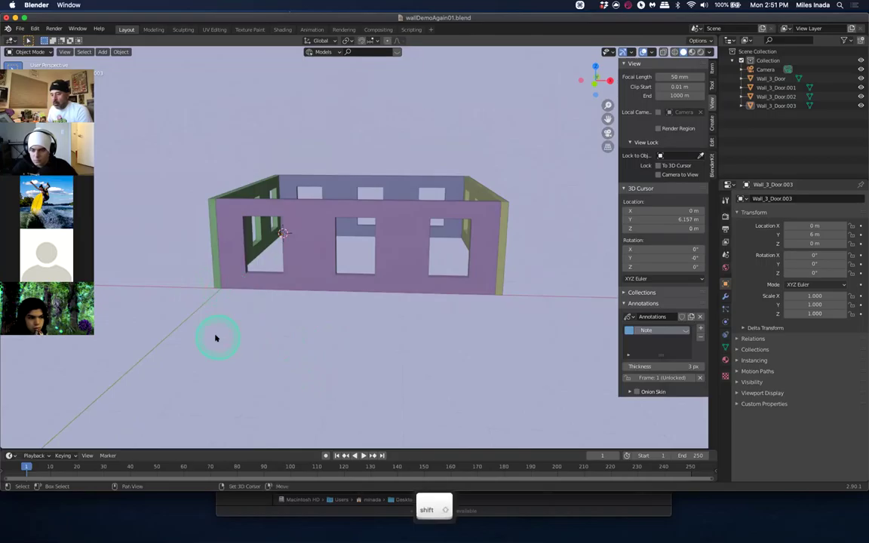
{"action": "key", "text": "shift+s"}
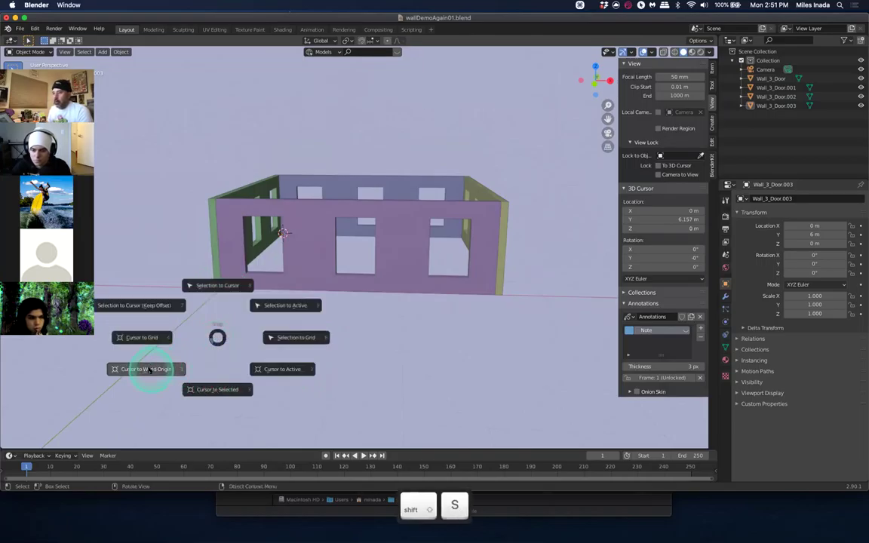
{"action": "left_click", "coordinate": [148, 370]}
{"action": "key", "text": "shift+a"}
{"action": "mouse_move", "coordinate": [199, 356]}
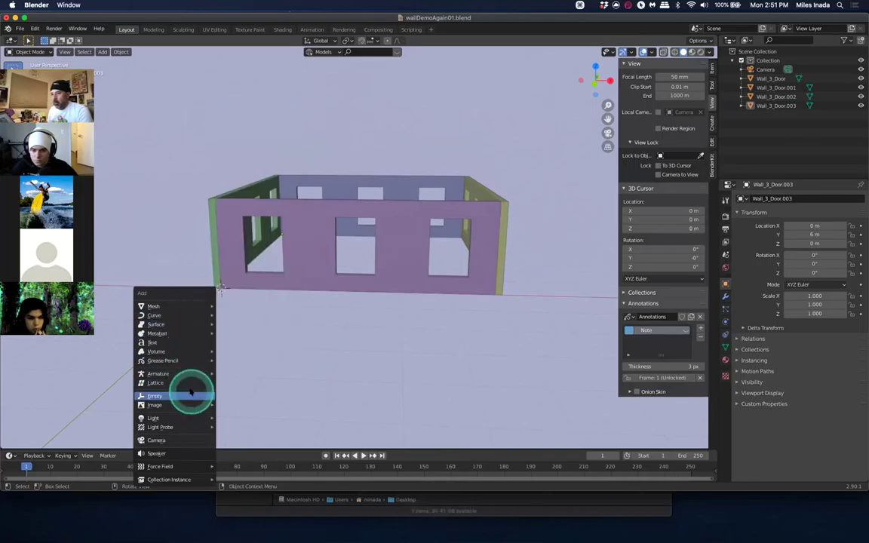
{"action": "mouse_move", "coordinate": [189, 307]}
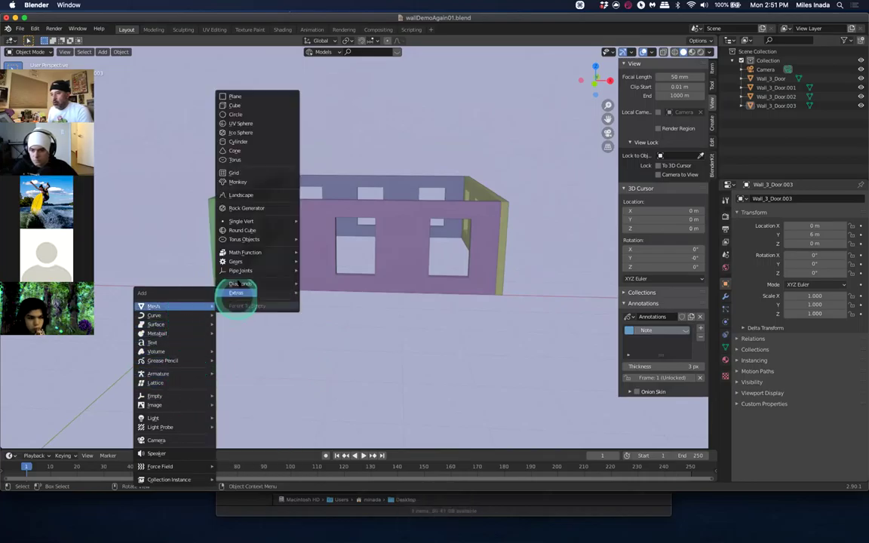
{"action": "left_click", "coordinate": [247, 98]}
{"action": "middle_click_drag", "start_coordinate": [349, 417], "coordinate": [459, 185]}
Set snapping to Vertex and snap the floor plane's first corner to the room's inner bottom corner diagonally opposite the origin
{"action": "key", "text": "Tab"}
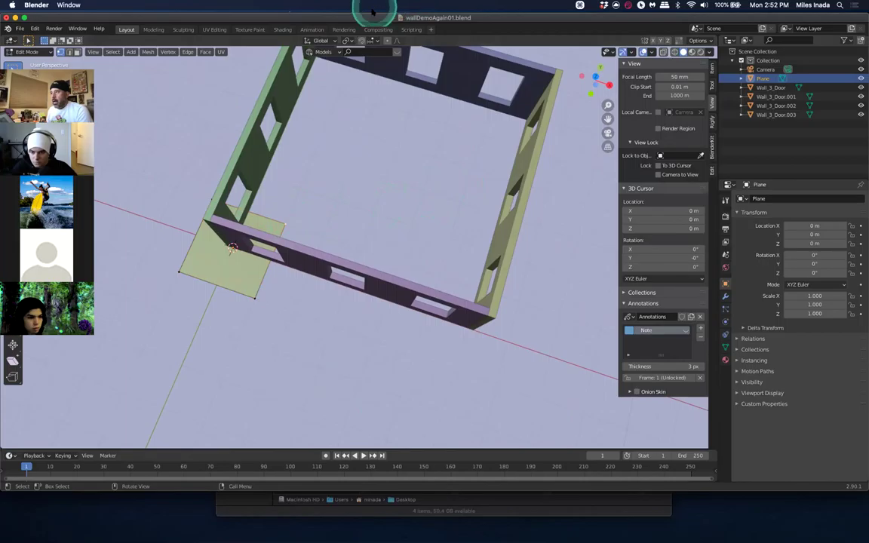
{"action": "left_click", "coordinate": [372, 41]}
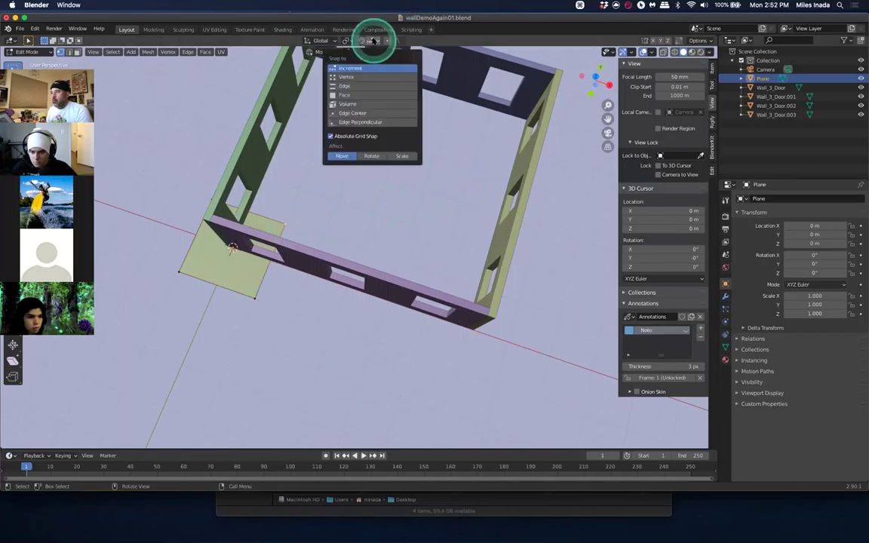
{"action": "left_click", "coordinate": [357, 78]}
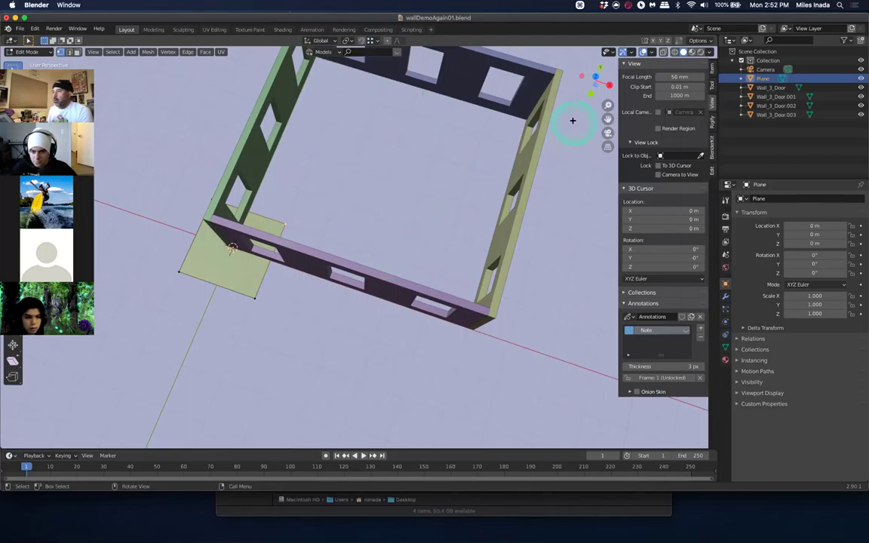
{"action": "key", "text": "g"}
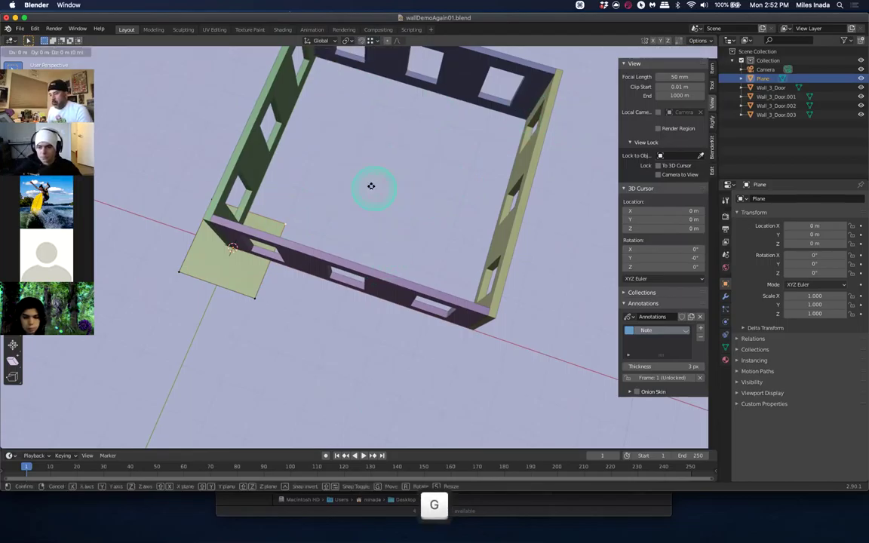
{"action": "key", "text": "ctrl"}
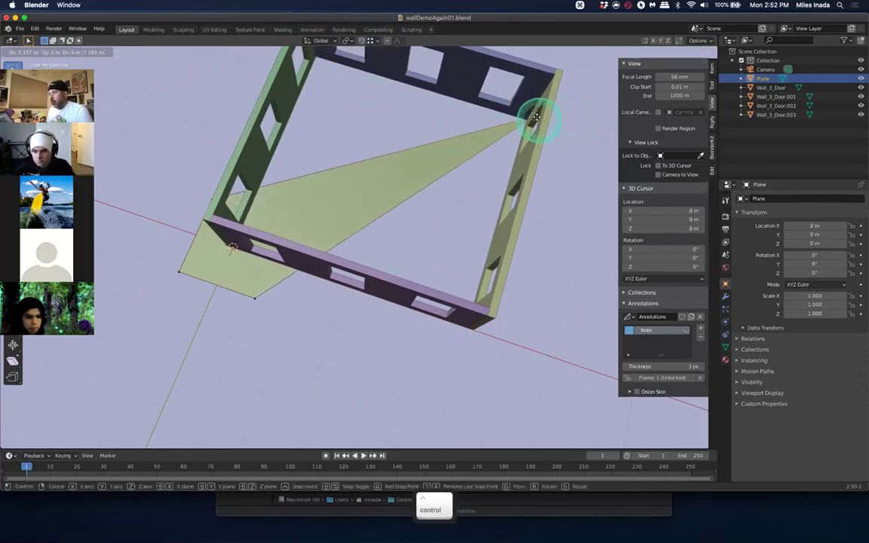
{"action": "left_click", "coordinate": [524, 111]}
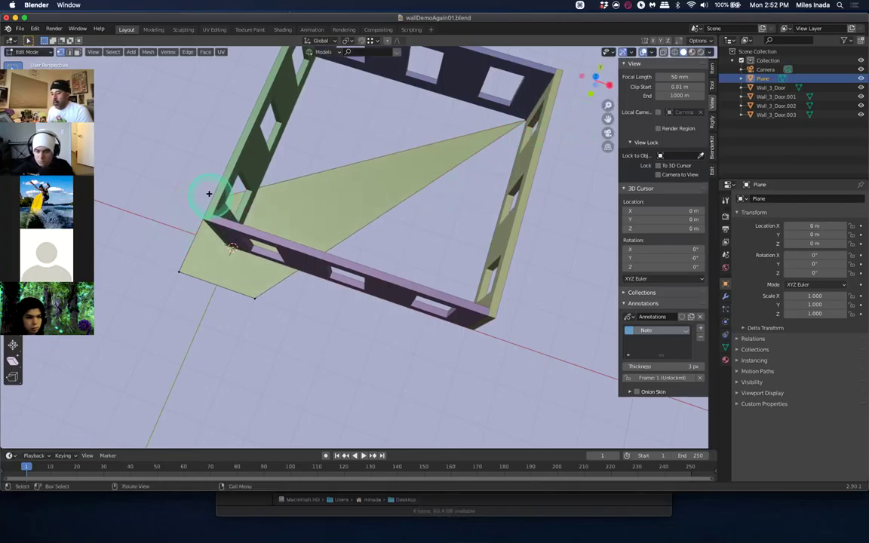
Snap the floor plane's remaining three vertices to the inner bottom corners of the walls so it fills the room
{"action": "key", "text": "g"}
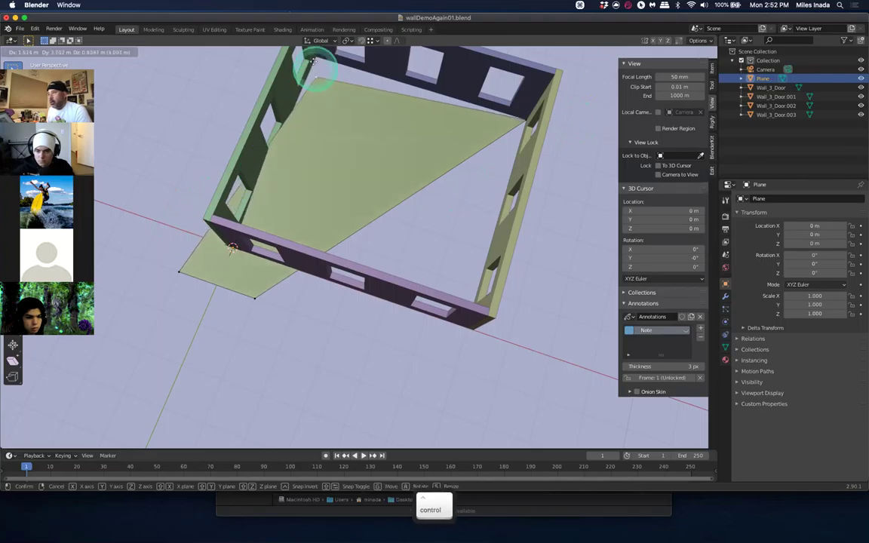
{"action": "key", "text": "ctrl"}
{"action": "left_click", "coordinate": [316, 55]}
{"action": "middle_click_drag", "start_coordinate": [316, 55], "coordinate": [454, 301]}
{"action": "key", "text": "g"}
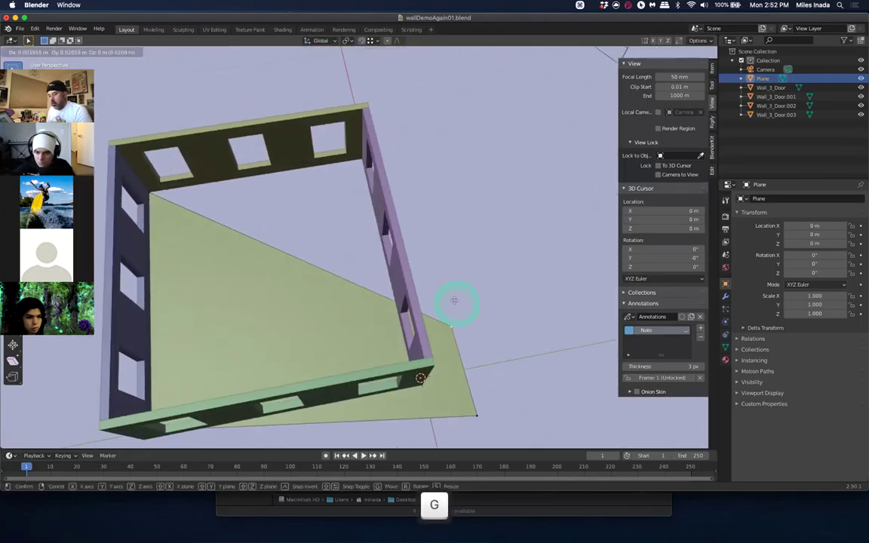
{"action": "key", "text": "ctrl"}
{"action": "left_click", "coordinate": [351, 151]}
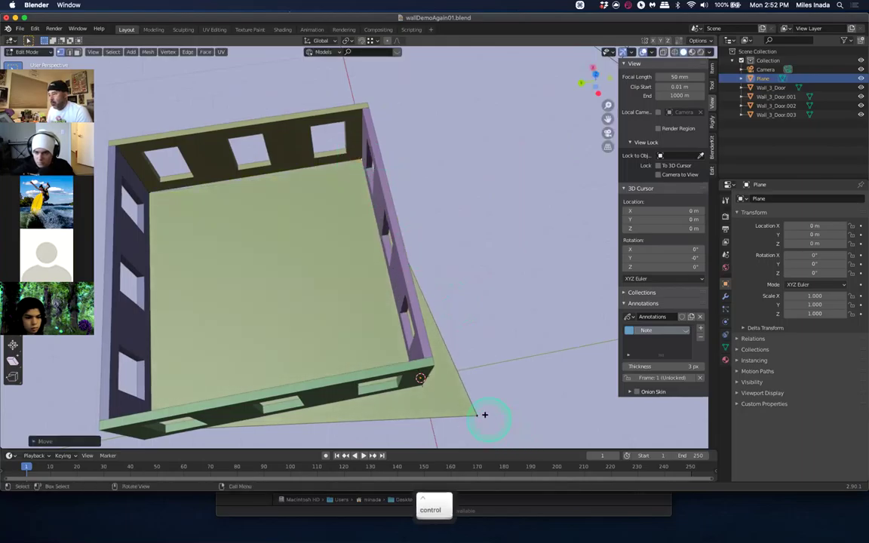
{"action": "middle_click_drag", "start_coordinate": [469, 409], "coordinate": [570, 366]}
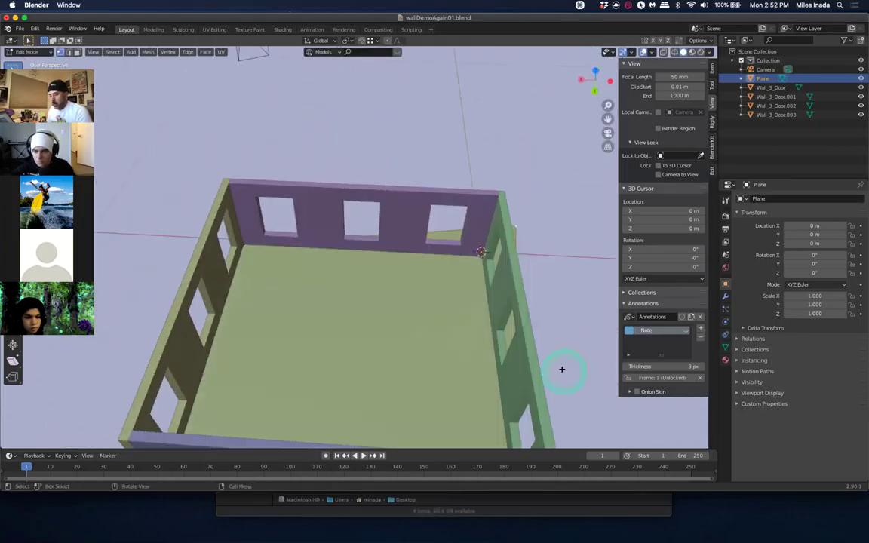
{"action": "key", "text": "g"}
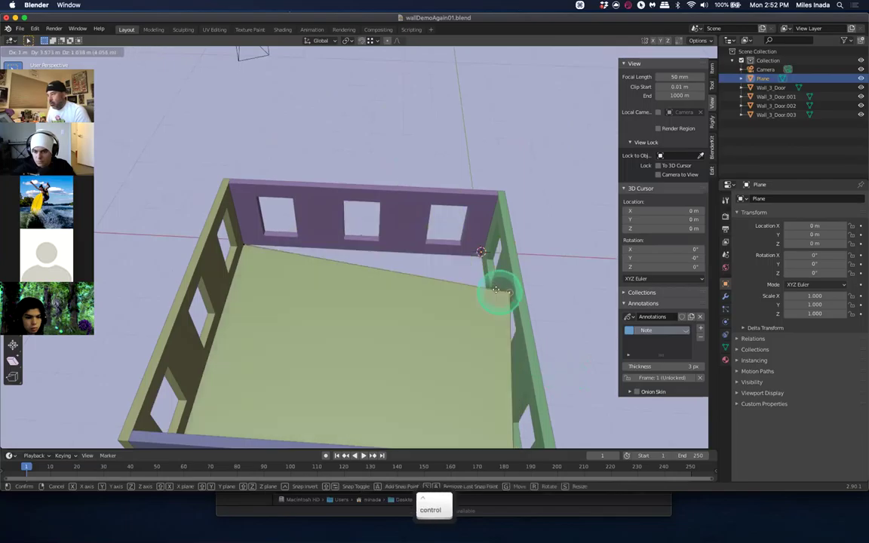
{"action": "left_click", "coordinate": [481, 252], "text": "ctrl"}
From beneath the room, snap the floor's two front vertices to the outer bottom corners along the front wall
{"action": "middle_click_drag", "start_coordinate": [472, 174], "coordinate": [494, 124]}
{"action": "middle_click_drag", "start_coordinate": [486, 160], "coordinate": [425, 194]}
{"action": "left_click", "coordinate": [355, 295]}
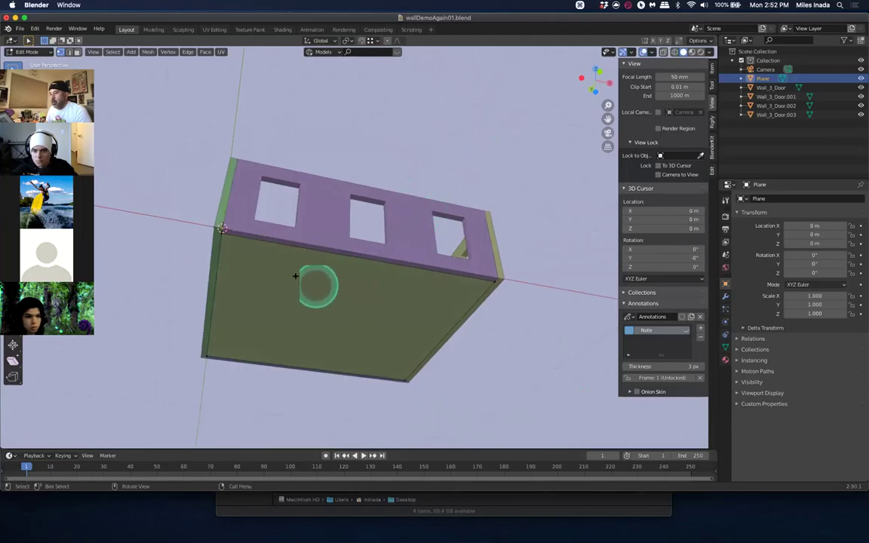
{"action": "left_click", "coordinate": [221, 235]}
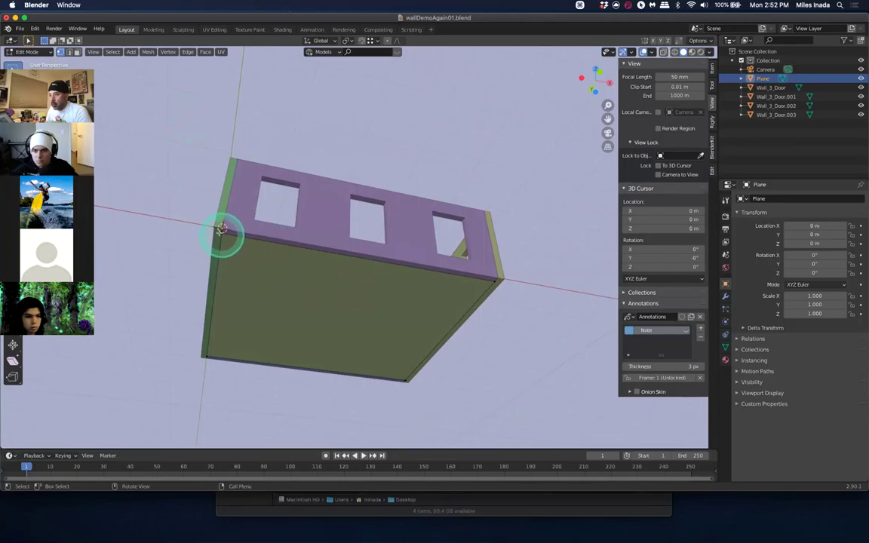
{"action": "key", "text": "g"}
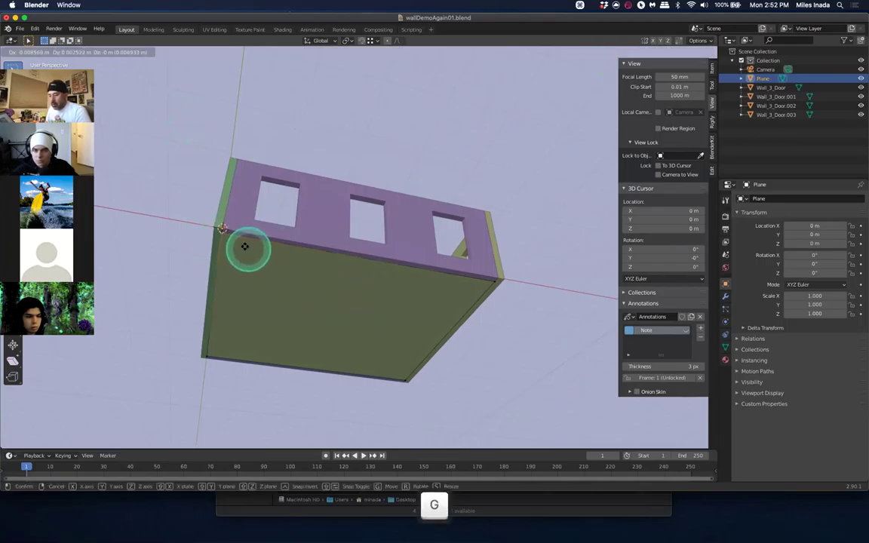
{"action": "left_click", "coordinate": [217, 227]}
{"action": "left_click", "coordinate": [492, 283], "text": "ctrl"}
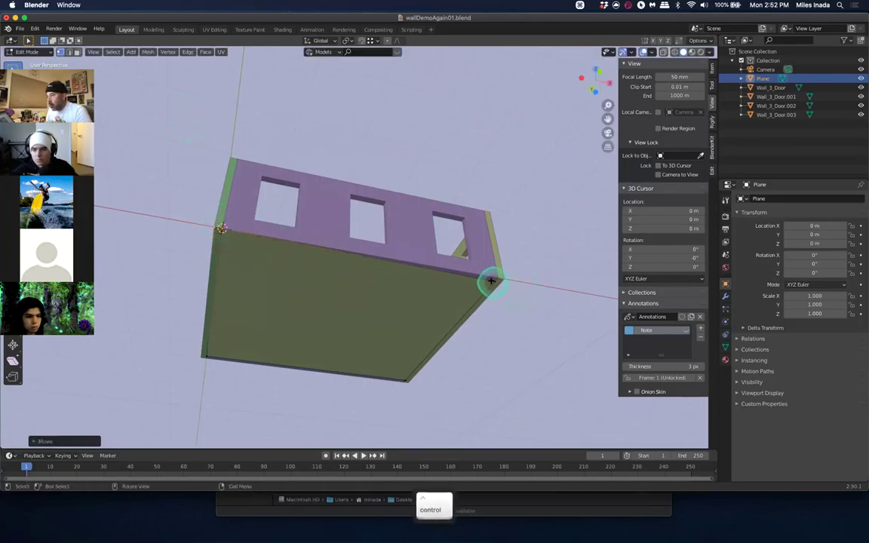
{"action": "left_click", "coordinate": [504, 276], "text": "ctrl"}
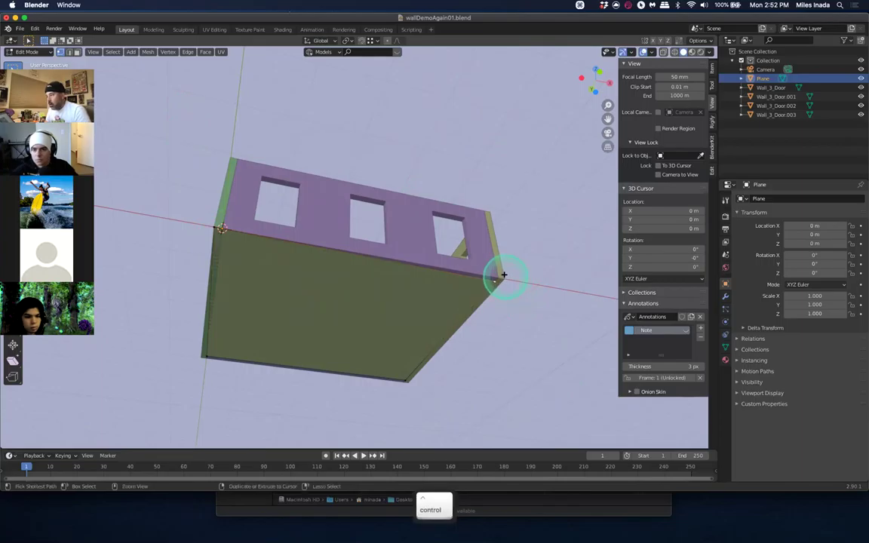
{"action": "key", "text": "g"}
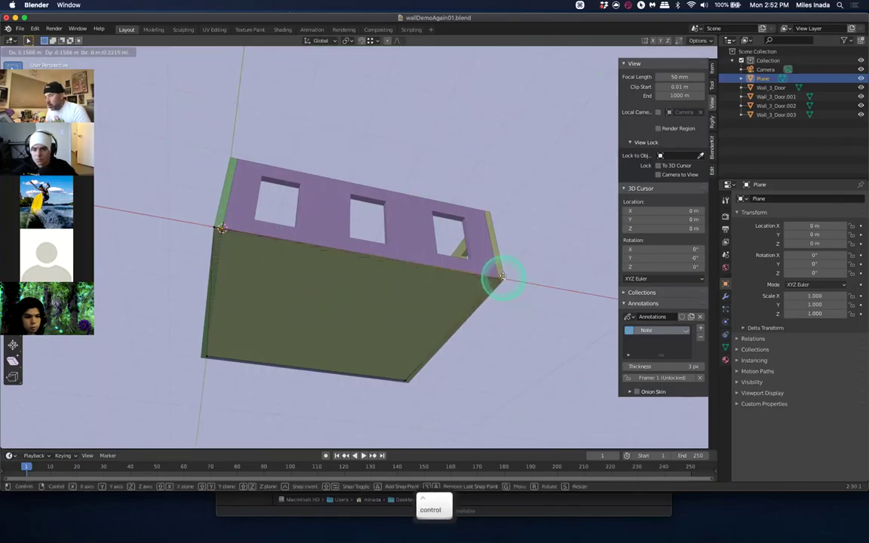
{"action": "left_click", "coordinate": [452, 341], "text": "ctrl"}
Snap the floor's two rear vertices to the outer bottom corners along the back wall
{"action": "left_click", "coordinate": [394, 393], "text": "ctrl"}
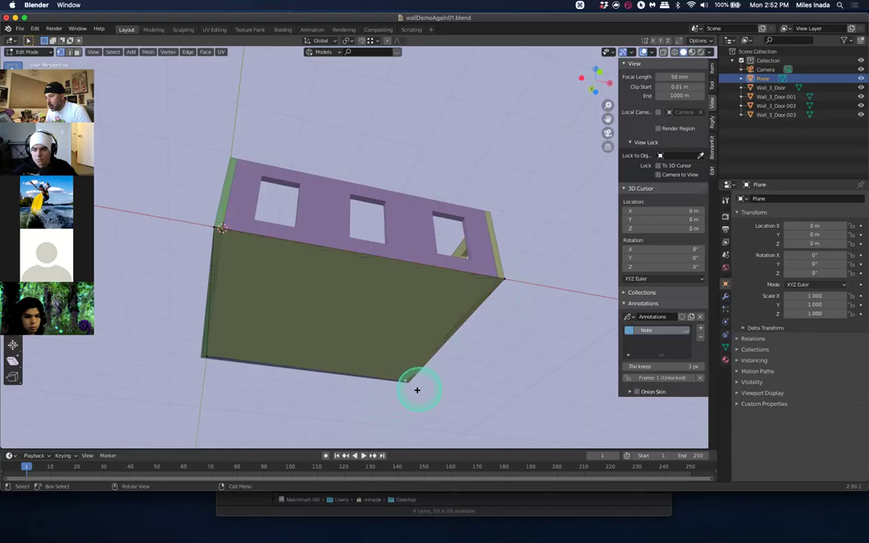
{"action": "scroll", "coordinate": [404, 378], "scroll_direction": "down", "scroll_amount": 5}
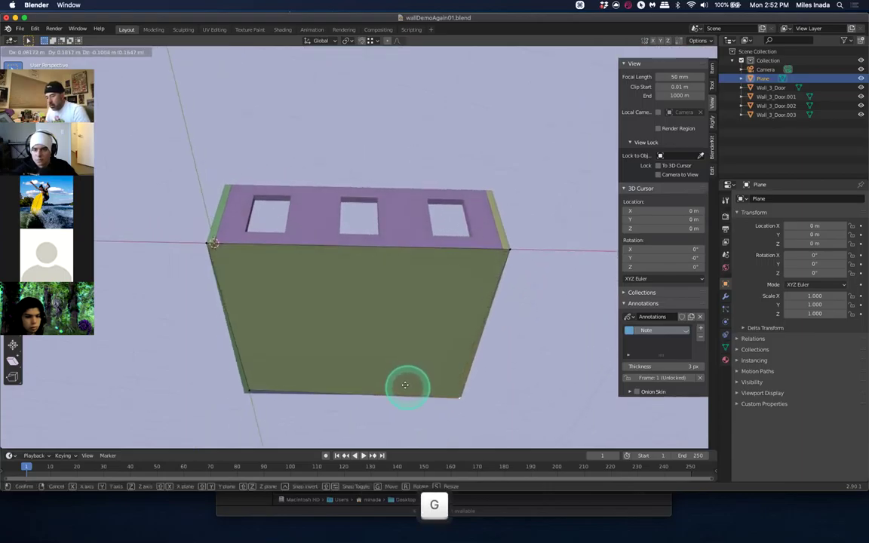
{"action": "left_click", "coordinate": [460, 397]}
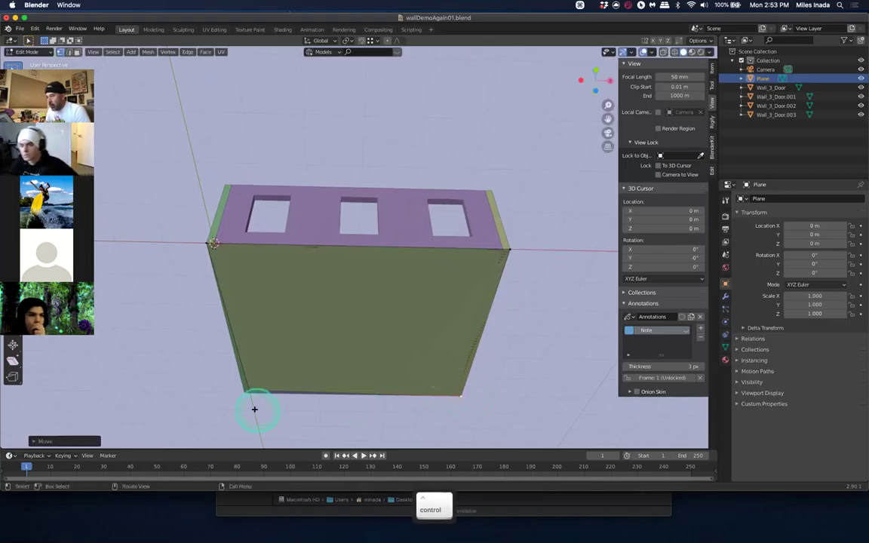
{"action": "key", "text": "g"}
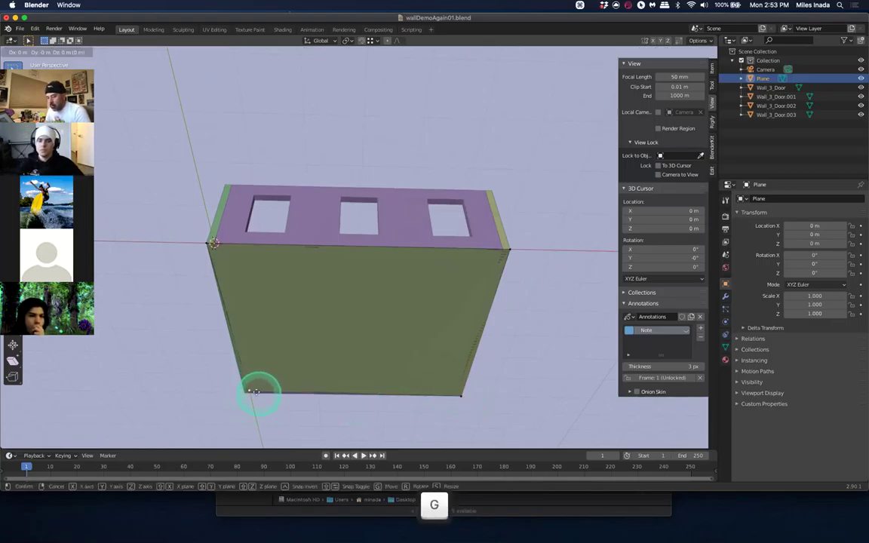
{"action": "left_click", "coordinate": [239, 395]}
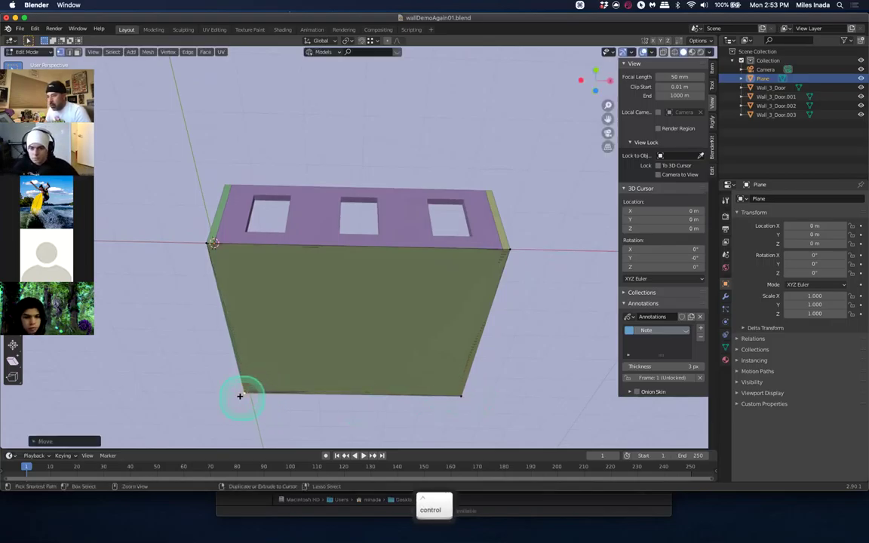
Extrude the floor face downward about 0.109 m to give it thickness, and return to Object Mode
{"action": "middle_click_drag", "start_coordinate": [265, 402], "coordinate": [287, 386]}
{"action": "key", "text": "Tab"}
{"action": "key", "text": "Tab"}
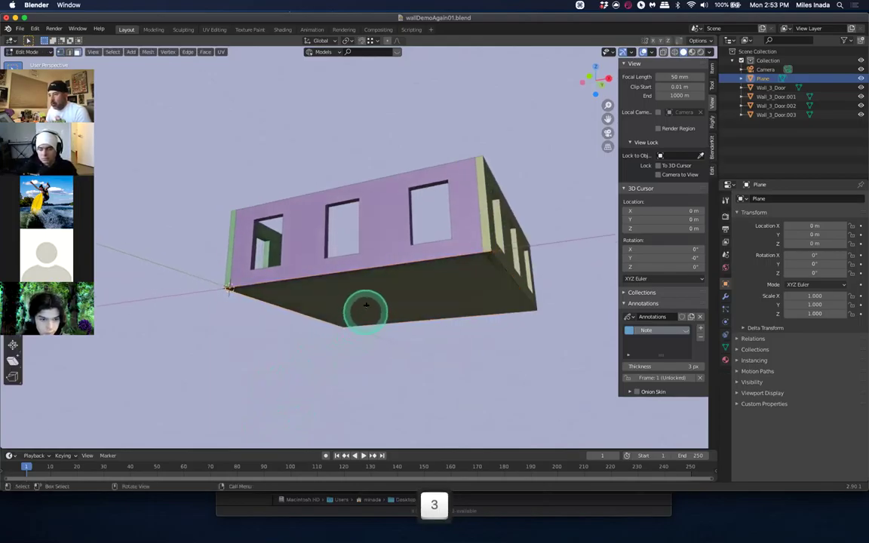
{"action": "left_click", "coordinate": [369, 296]}
{"action": "key", "text": "e"}
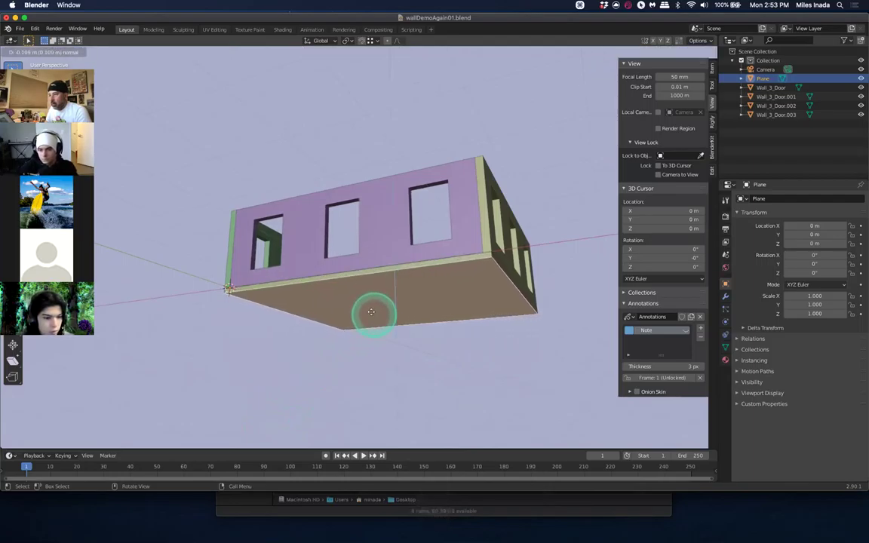
{"action": "left_click", "coordinate": [372, 312]}
{"action": "middle_click_drag", "start_coordinate": [489, 365], "coordinate": [494, 385]}
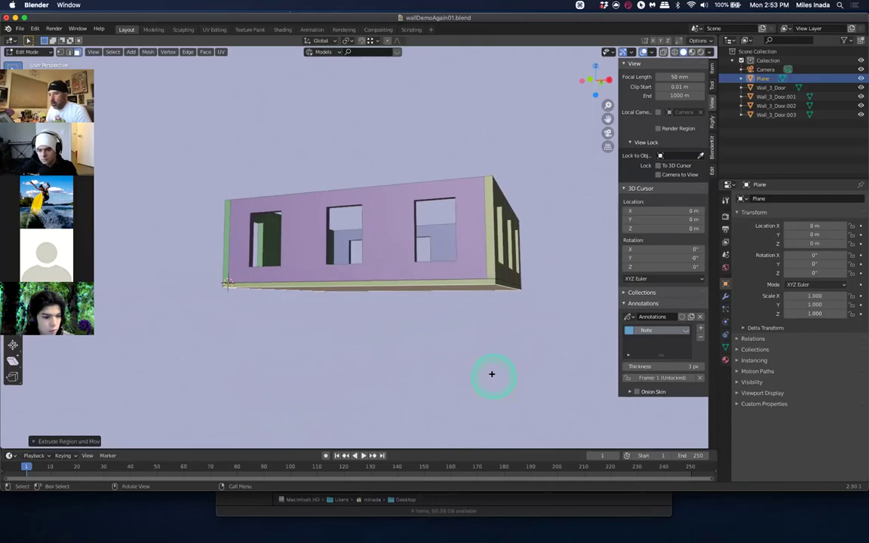
{"action": "key", "text": "Tab"}
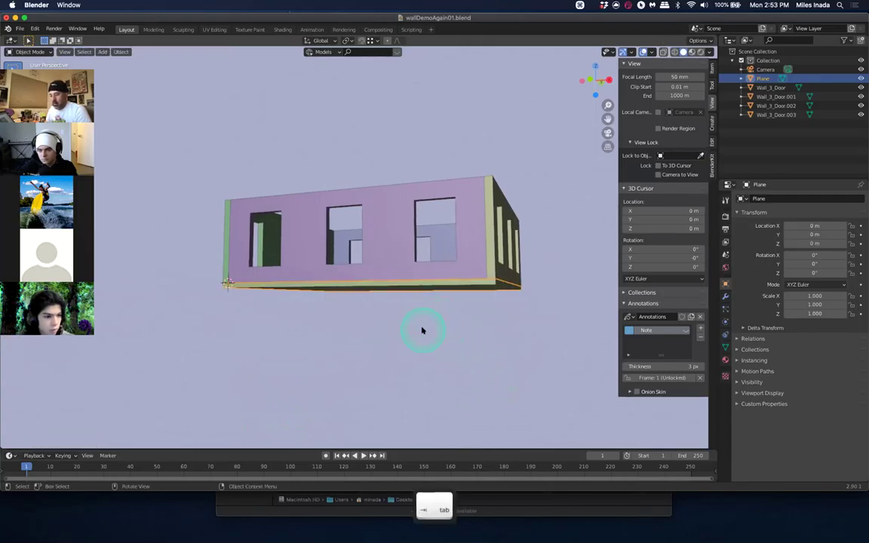
Duplicate the floor slab as a roof and raise the copy along Z to about 2.57 m, above the walls
{"action": "key", "text": "shift+d"}
{"action": "key", "text": "g"}
{"action": "key", "text": "z"}
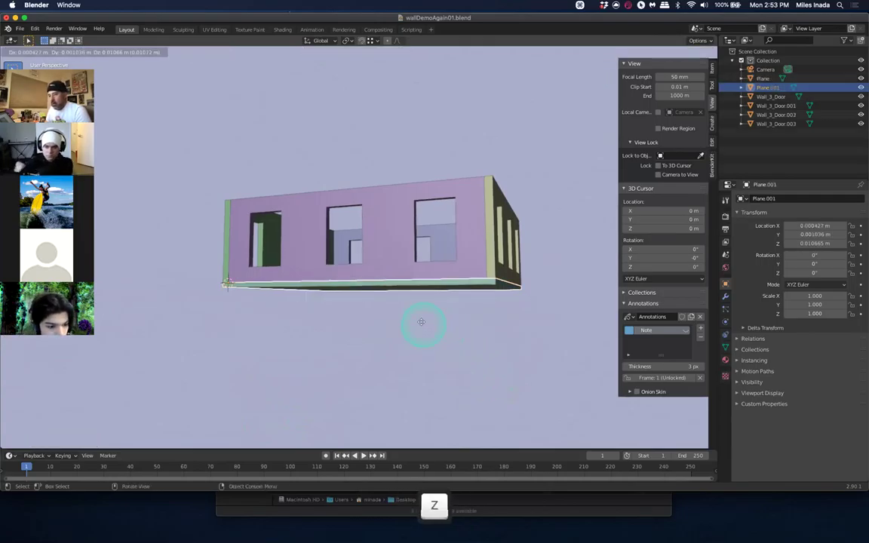
{"action": "left_click", "coordinate": [224, 199]}
{"action": "middle_click_drag", "start_coordinate": [363, 272], "coordinate": [404, 265]}
{"action": "key", "text": "g"}
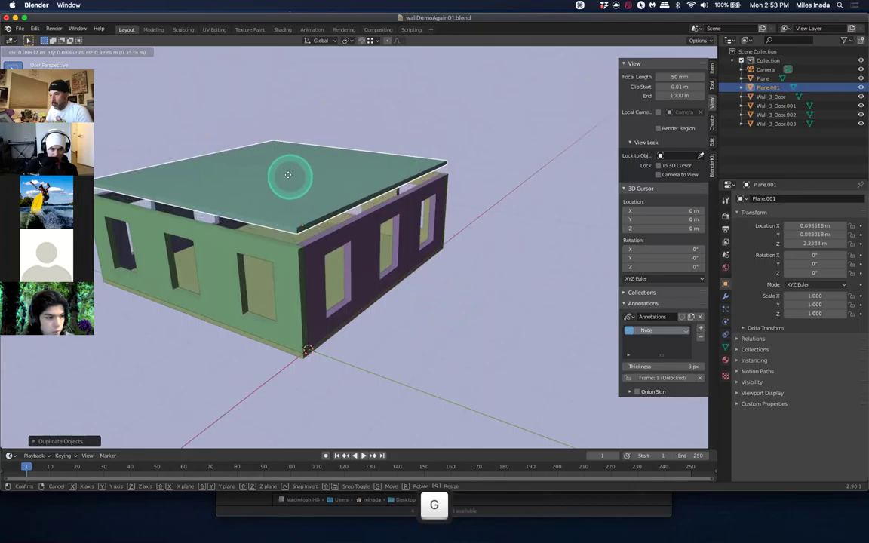
{"action": "key", "text": "ctrl"}
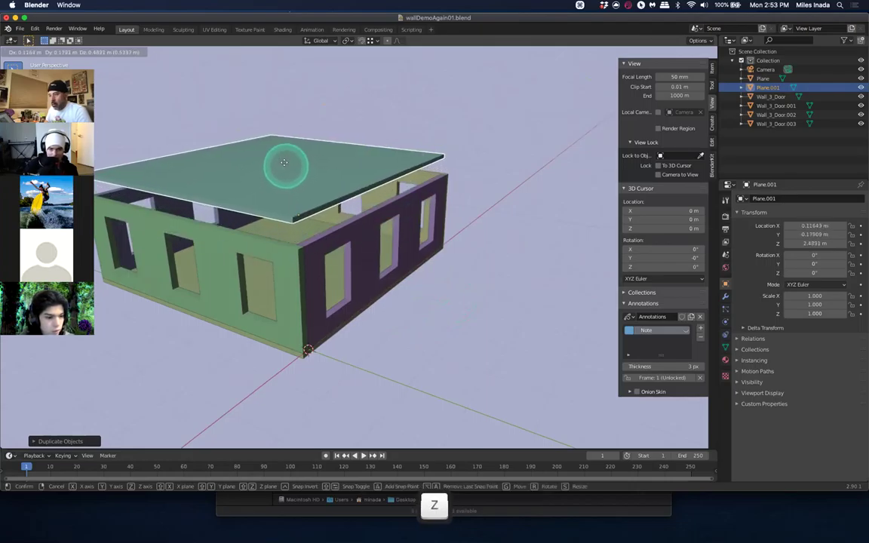
{"action": "left_click", "coordinate": [287, 159]}
Place the 3D cursor on the roof slab's lower corner vertex above the origin and set the slab's origin there
{"action": "middle_click_drag", "start_coordinate": [305, 194], "coordinate": [286, 170]}
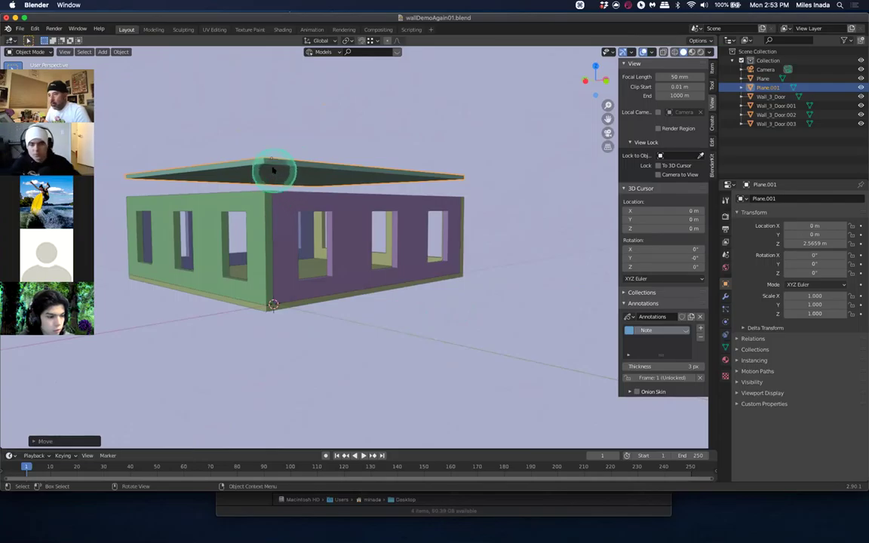
{"action": "key", "text": "Tab"}
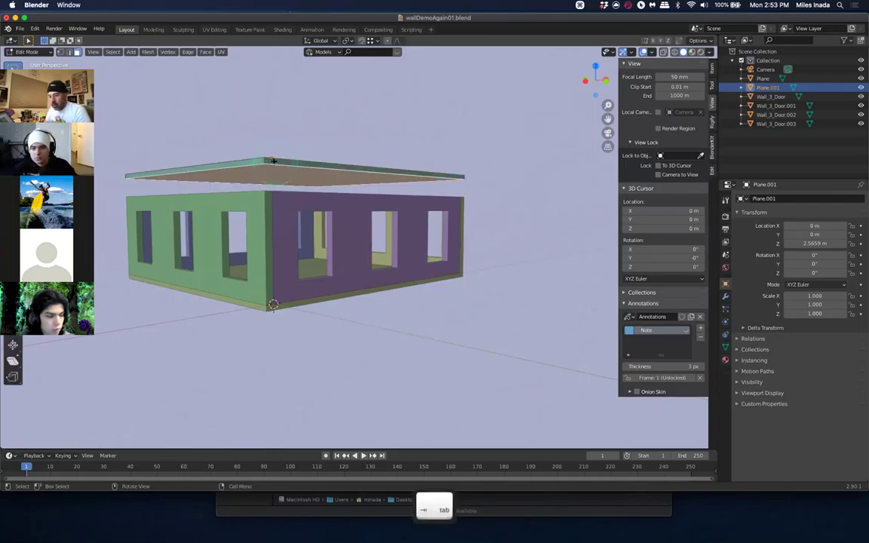
{"action": "key", "text": "1"}
{"action": "left_click", "coordinate": [262, 160]}
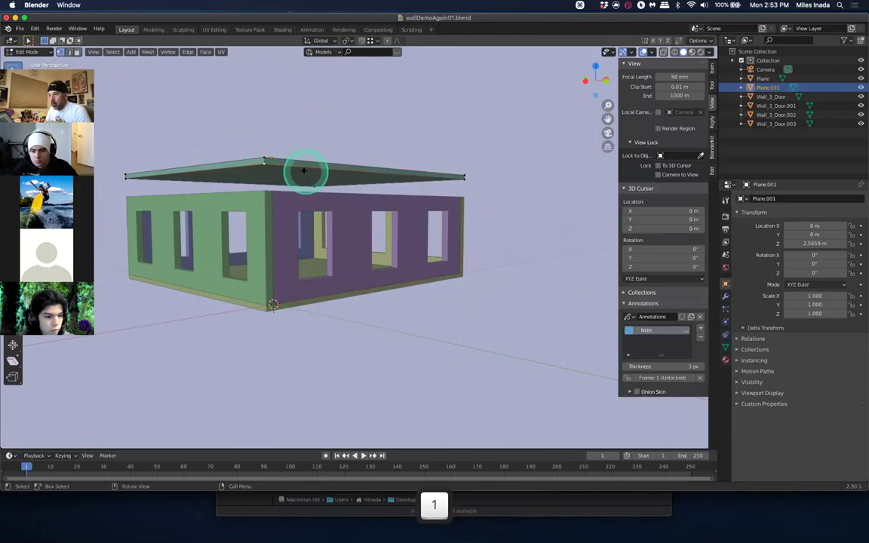
{"action": "key", "text": "shift+s"}
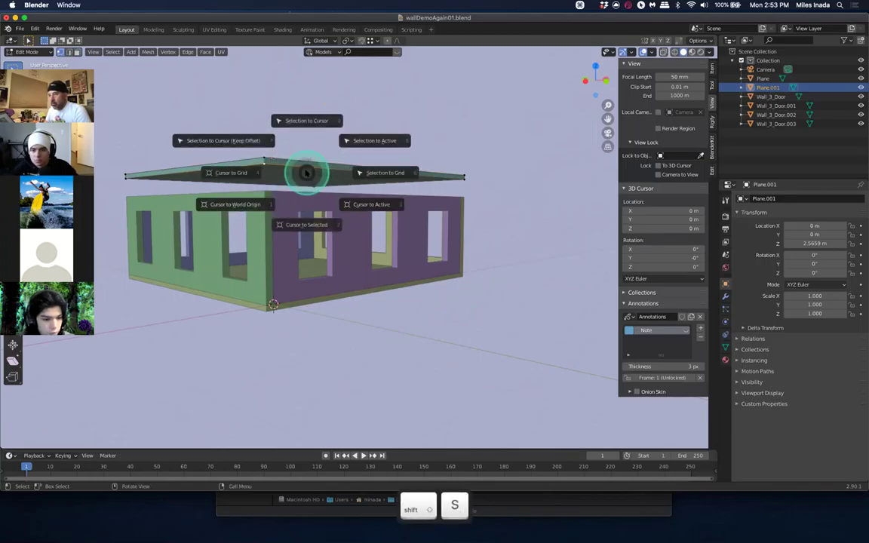
{"action": "left_click", "coordinate": [308, 202]}
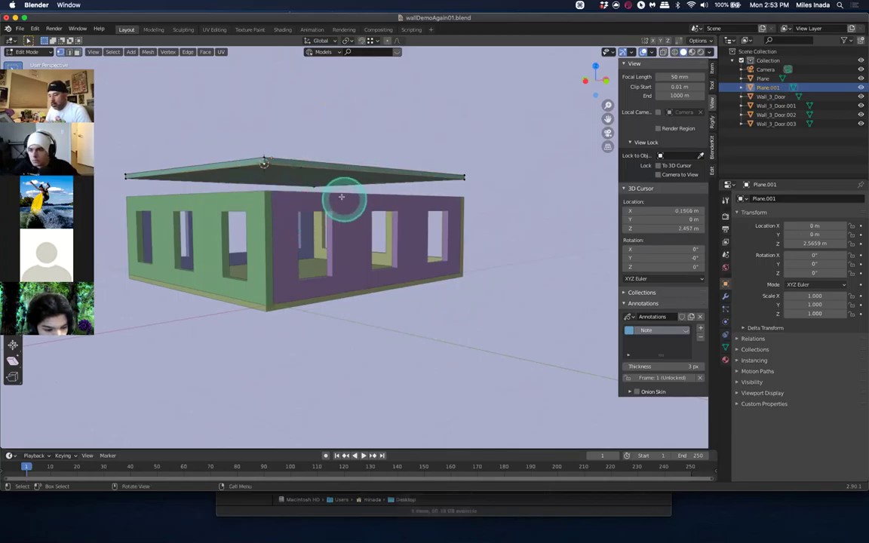
{"action": "key", "text": "Tab"}
{"action": "key", "text": "ctrl+alt+shift+c"}
{"action": "left_click", "coordinate": [344, 200]}
Move the roof slab down along Z and snap it onto the walls' top corner vertex
{"action": "key", "text": "g"}
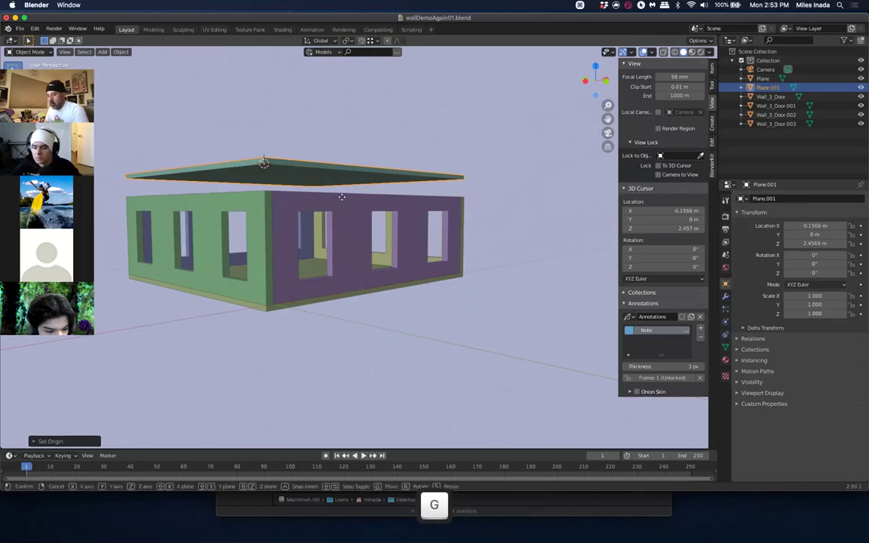
{"action": "key", "text": "z"}
{"action": "key", "text": "ctrl"}
{"action": "left_click", "coordinate": [273, 193]}
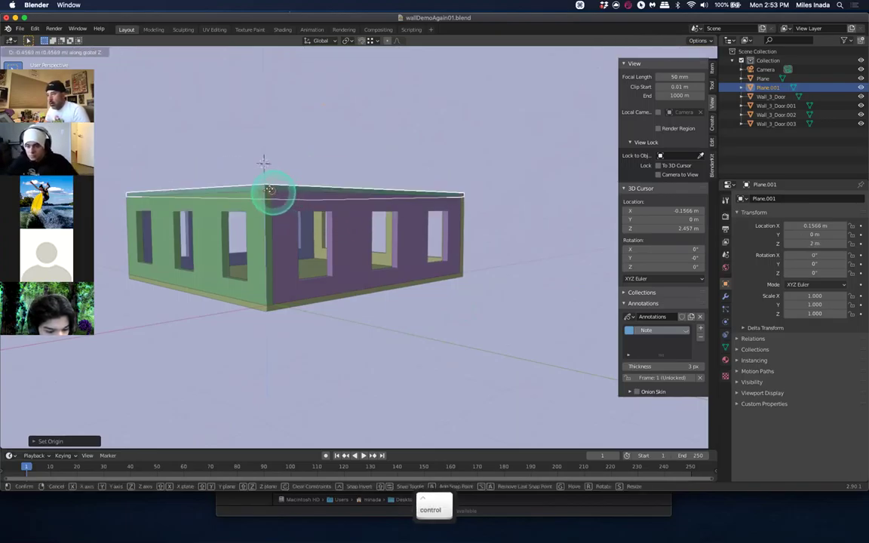
{"action": "middle_click_drag", "start_coordinate": [413, 287], "coordinate": [442, 316], "text": "alt"}
Place the 3D cursor on the floor slab's upper corner vertex near the world origin and set the slab's origin there
{"action": "left_click", "coordinate": [232, 293]}
{"action": "left_click", "coordinate": [233, 288]}
{"action": "middle_click_drag", "start_coordinate": [233, 288], "coordinate": [249, 308], "text": "alt"}
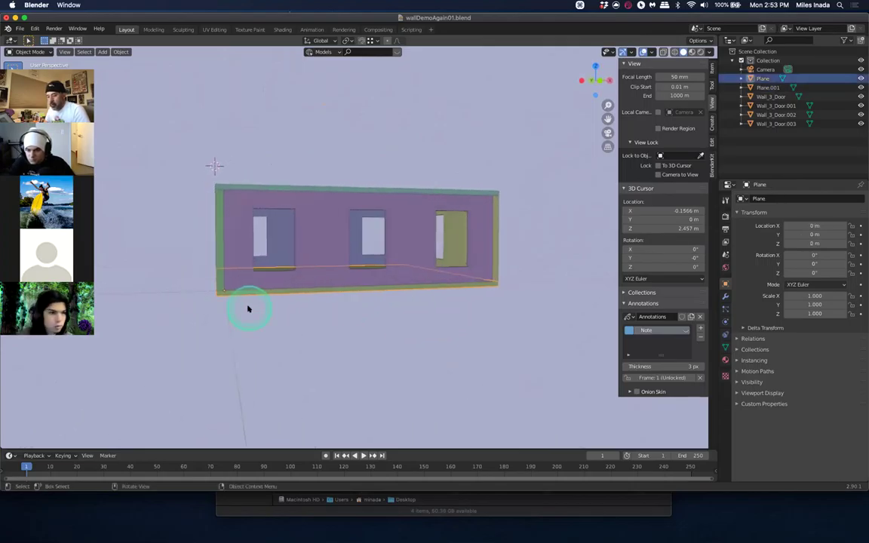
{"action": "key", "text": "Tab"}
{"action": "key", "text": "1"}
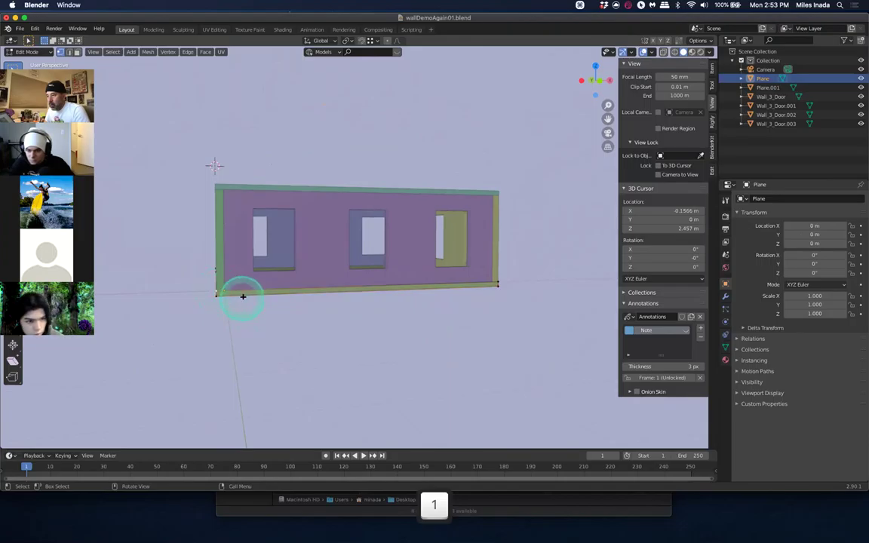
{"action": "middle_click_drag", "start_coordinate": [248, 301], "coordinate": [253, 311]}
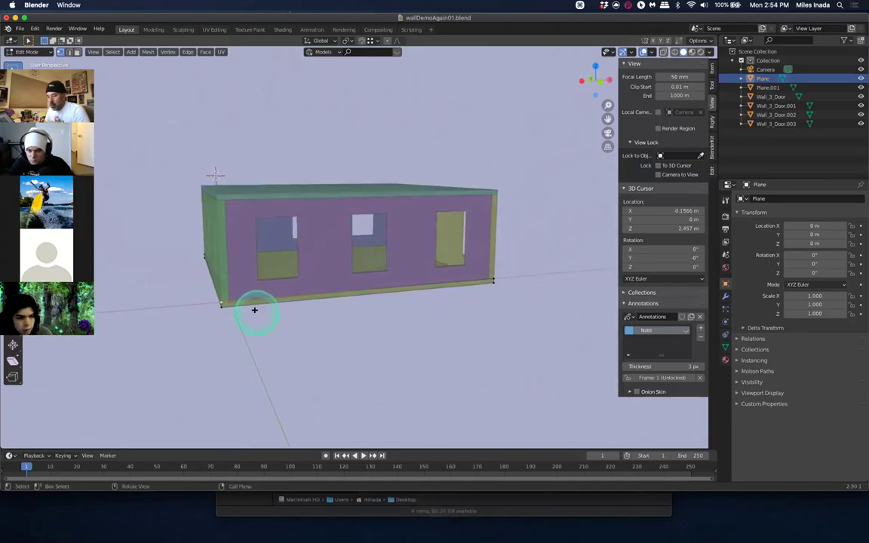
{"action": "key", "text": "shift+a"}
{"action": "key", "text": "Escape"}
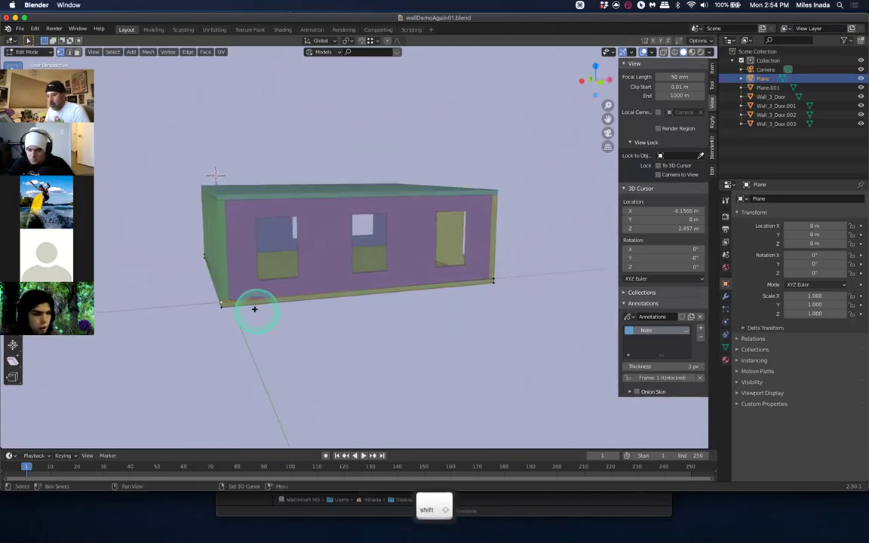
{"action": "key", "text": "shift+s"}
{"action": "left_click", "coordinate": [258, 361]}
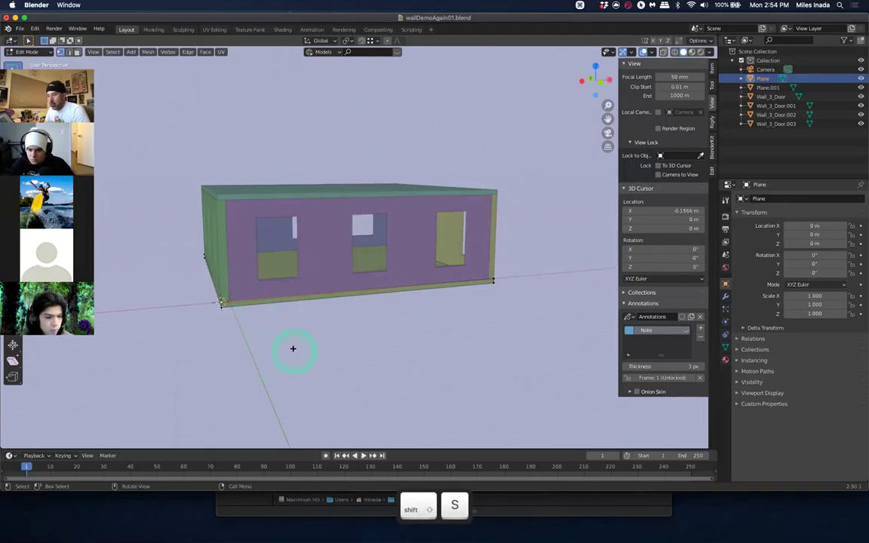
{"action": "key", "text": "Tab"}
{"action": "middle_click_drag", "start_coordinate": [362, 349], "coordinate": [345, 346]}
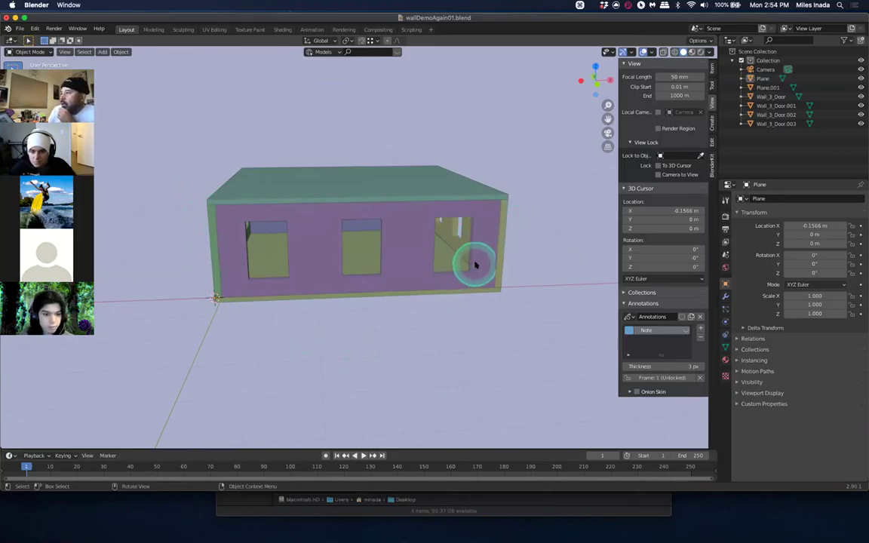
{"action": "middle_click_drag", "start_coordinate": [468, 280], "coordinate": [436, 266]}
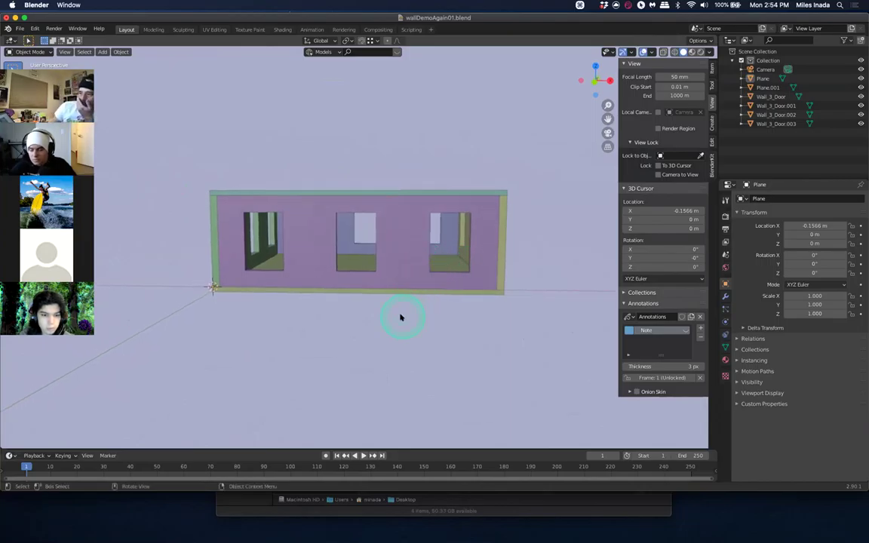
Select the floor, roof and four walls in wireframe shading and join them into one object
{"action": "middle_click_drag", "start_coordinate": [402, 318], "coordinate": [323, 287]}
{"action": "key", "text": "z"}
{"action": "left_click", "coordinate": [204, 260]}
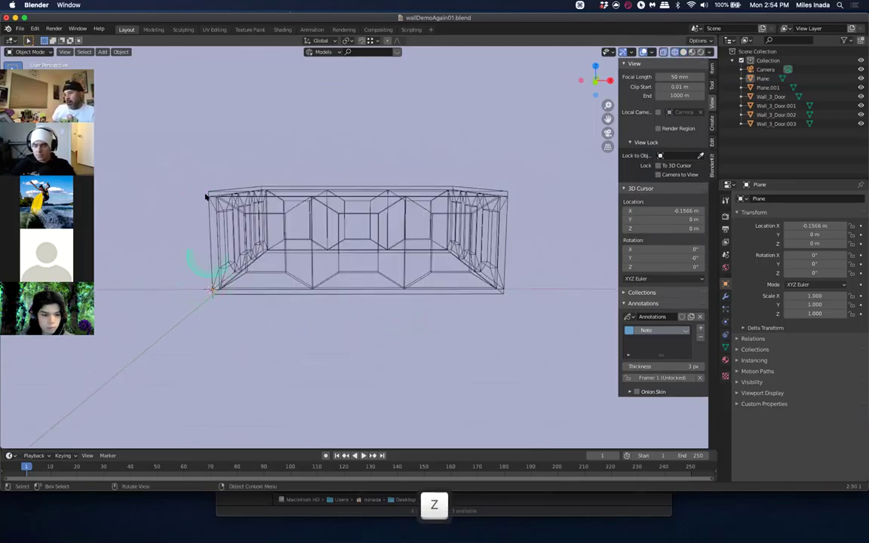
{"action": "left_click_drag", "start_coordinate": [562, 376], "coordinate": [560, 375]}
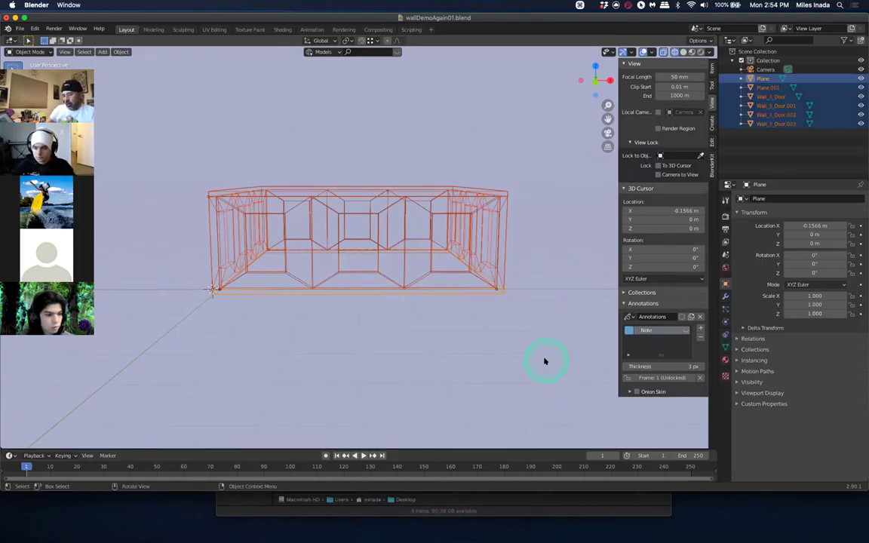
{"action": "key", "text": "ctrl+j"}
{"action": "left_click", "coordinate": [811, 151]}
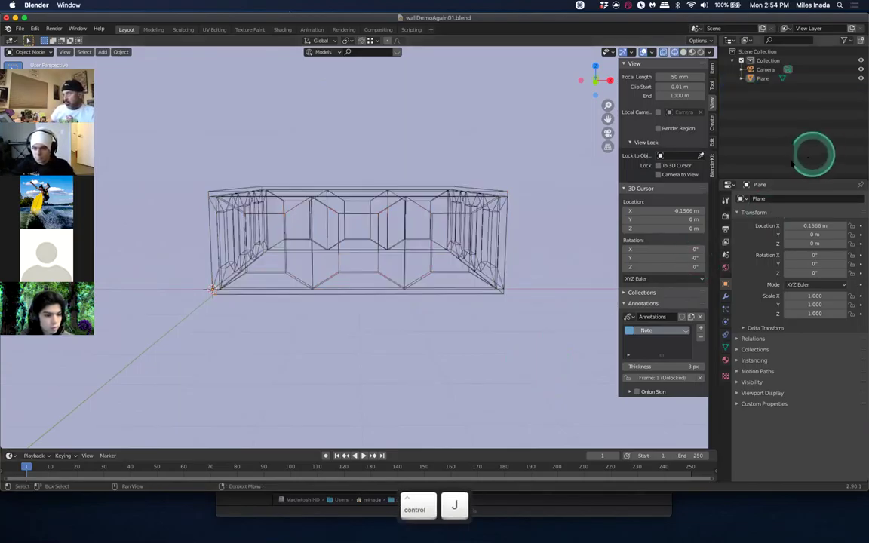
Return to solid shading and rename the joined building object as BuildingFloor
{"action": "key", "text": "z"}
{"action": "left_click", "coordinate": [529, 254]}
{"action": "middle_click_drag", "start_coordinate": [530, 254], "coordinate": [495, 248]}
{"action": "left_click", "coordinate": [495, 249]}
{"action": "double_click", "coordinate": [763, 78]}
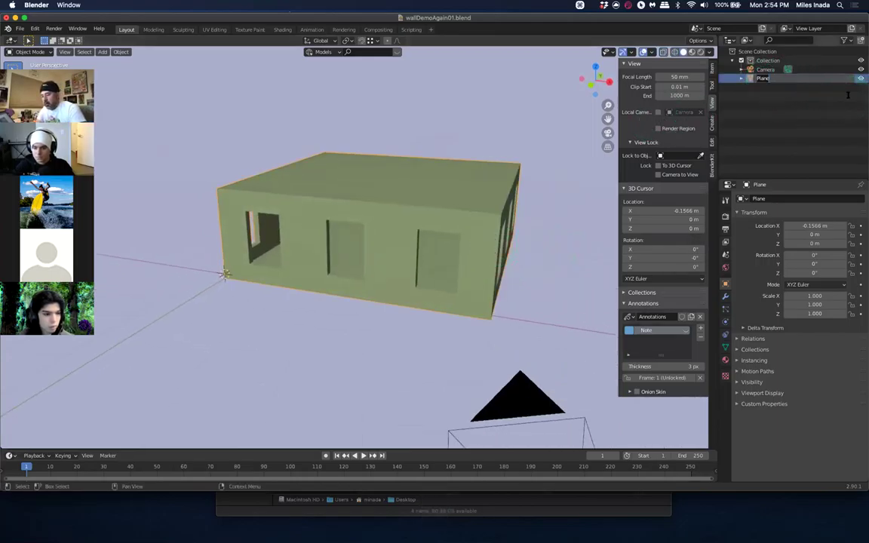
{"action": "type", "text": "Bui"}
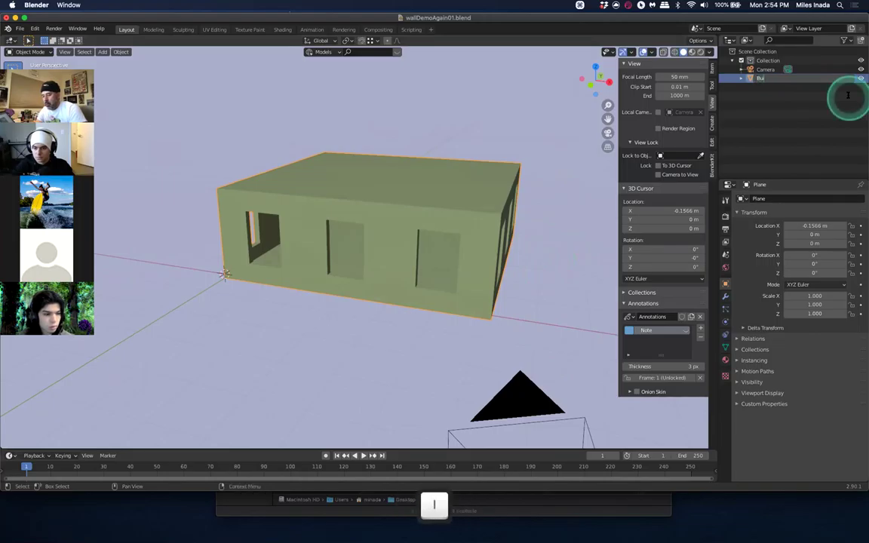
{"action": "type", "text": "ldingFloor"}
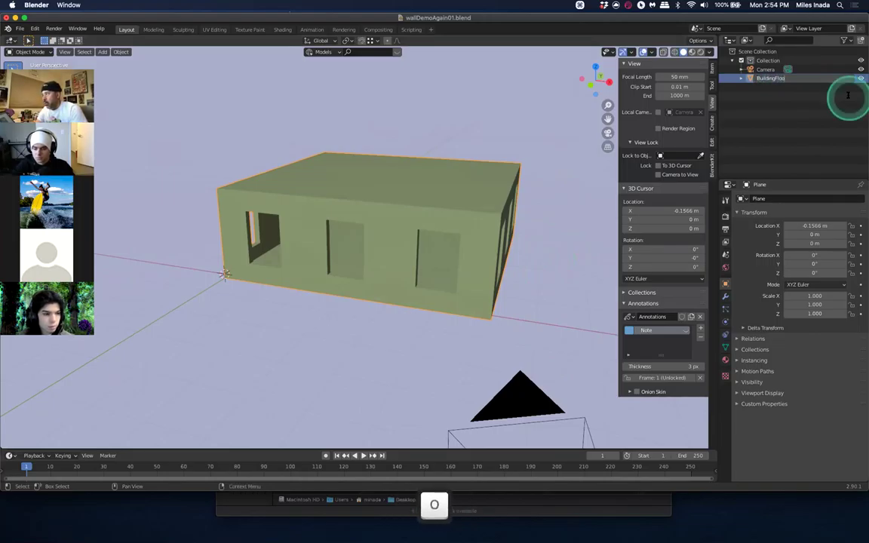
{"action": "key", "text": "Return"}
Select the whole BuildingFloor mesh in Edit Mode and separate it by loose parts
{"action": "middle_click_drag", "start_coordinate": [448, 217], "coordinate": [472, 211]}
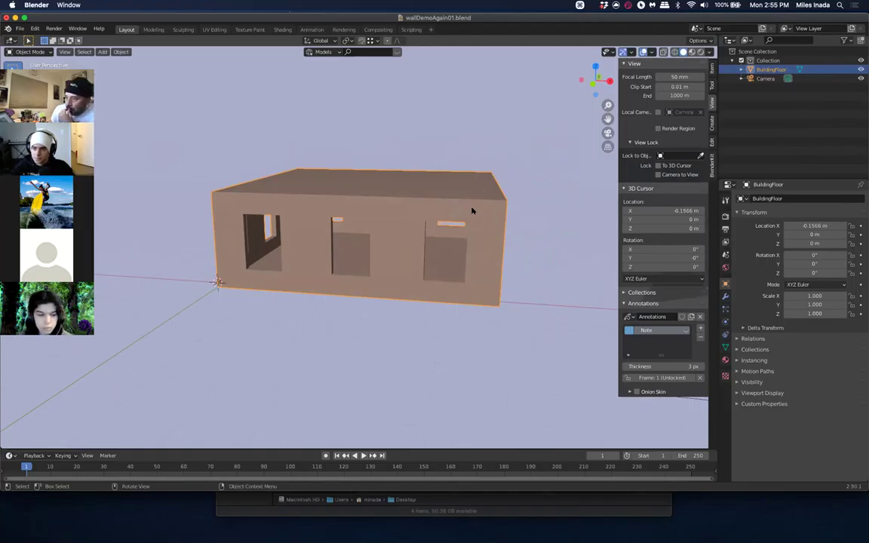
{"action": "middle_click_drag", "start_coordinate": [497, 213], "coordinate": [288, 258]}
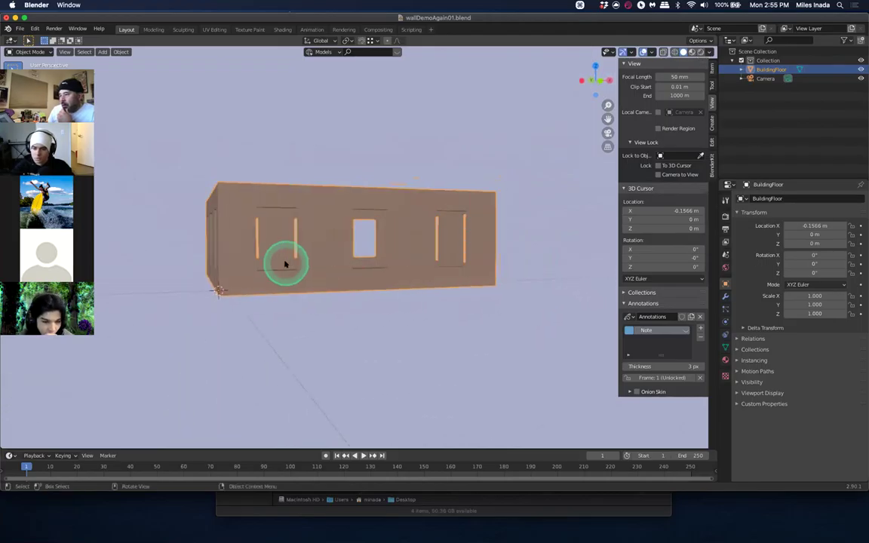
{"action": "scroll", "coordinate": [288, 261], "scroll_direction": "up", "scroll_amount": 3}
{"action": "left_click", "coordinate": [285, 264]}
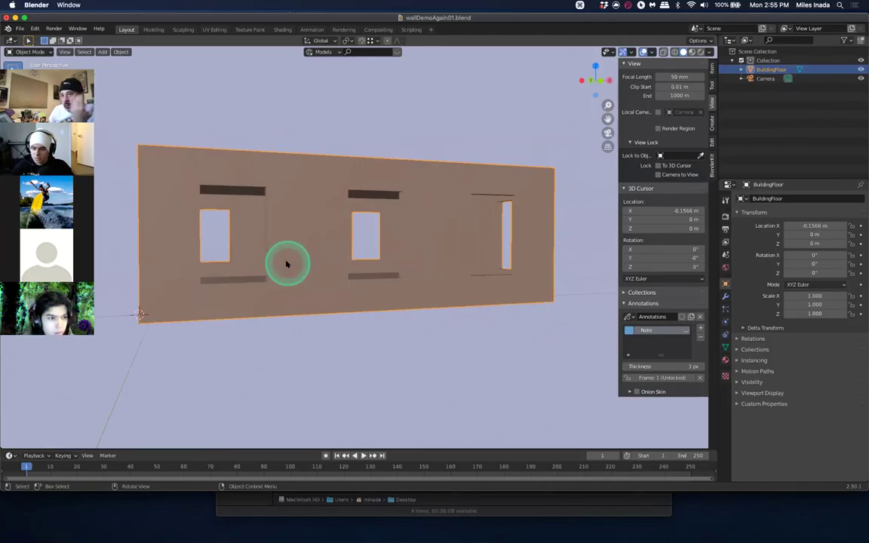
{"action": "left_click", "coordinate": [278, 229]}
{"action": "left_click", "coordinate": [296, 220]}
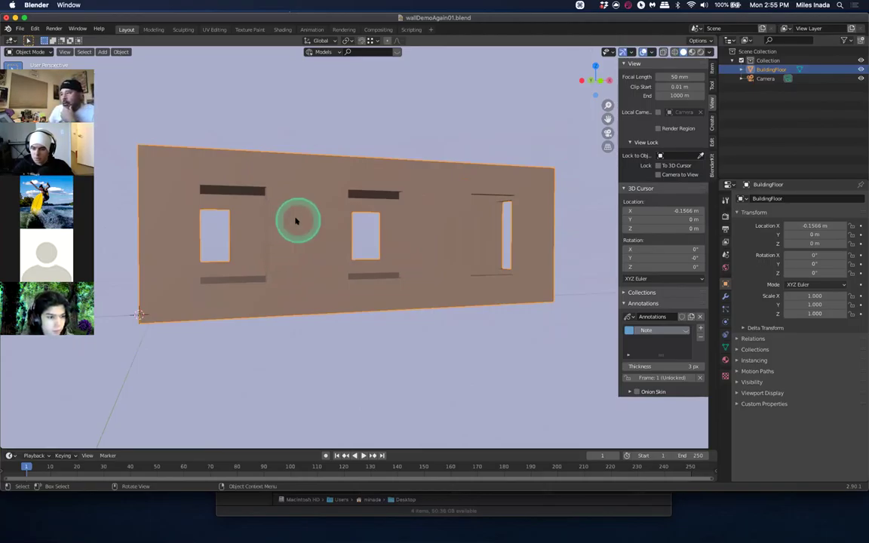
{"action": "key", "text": "Tab"}
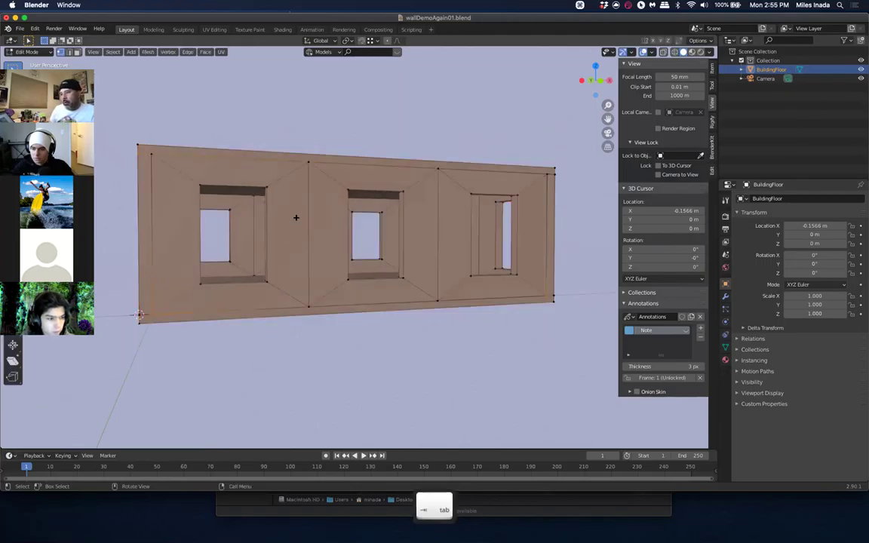
{"action": "key", "text": "a"}
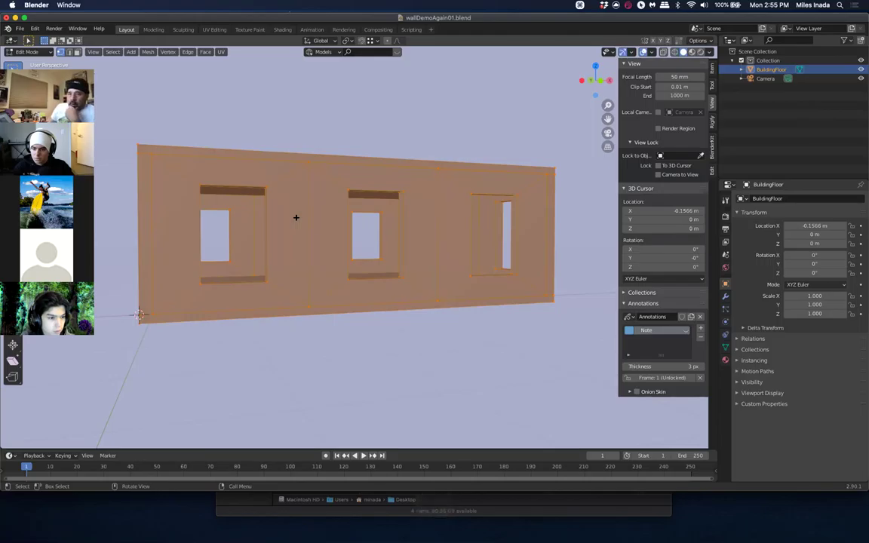
{"action": "left_click", "coordinate": [296, 217]}
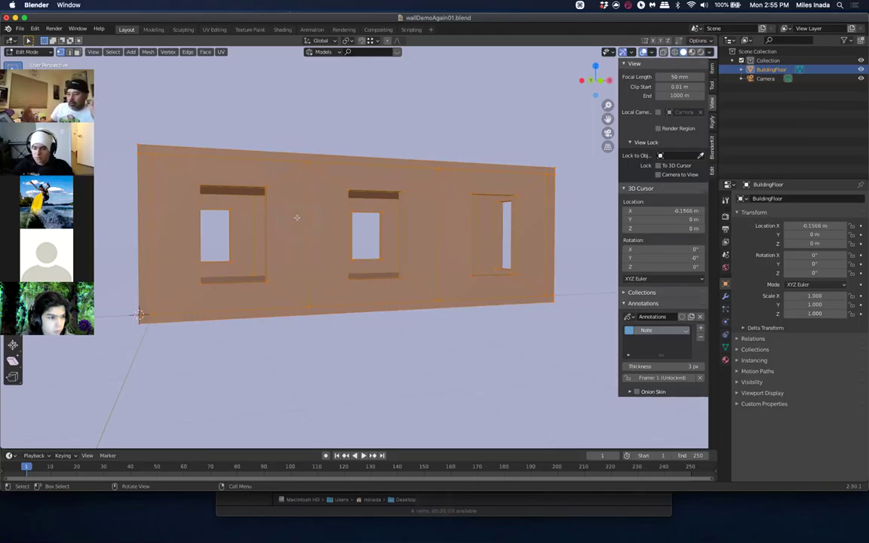
{"action": "key", "text": "p"}
{"action": "left_click_drag", "start_coordinate": [298, 219], "coordinate": [296, 242]}
{"action": "middle_click_drag", "start_coordinate": [353, 121], "coordinate": [322, 145]}
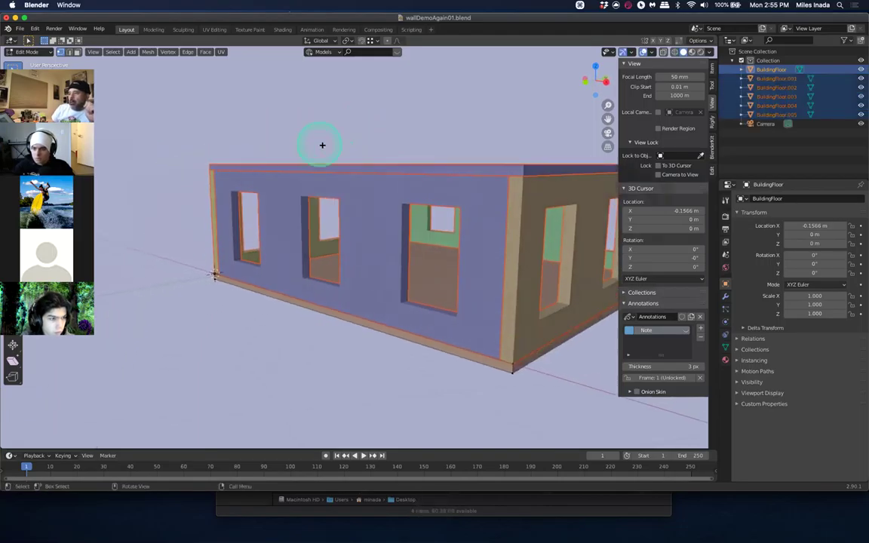
Try moving the separated roof slab on its own in Object Mode, cancel the move and clear the selection
{"action": "key", "text": "Tab"}
{"action": "left_click", "coordinate": [357, 162]}
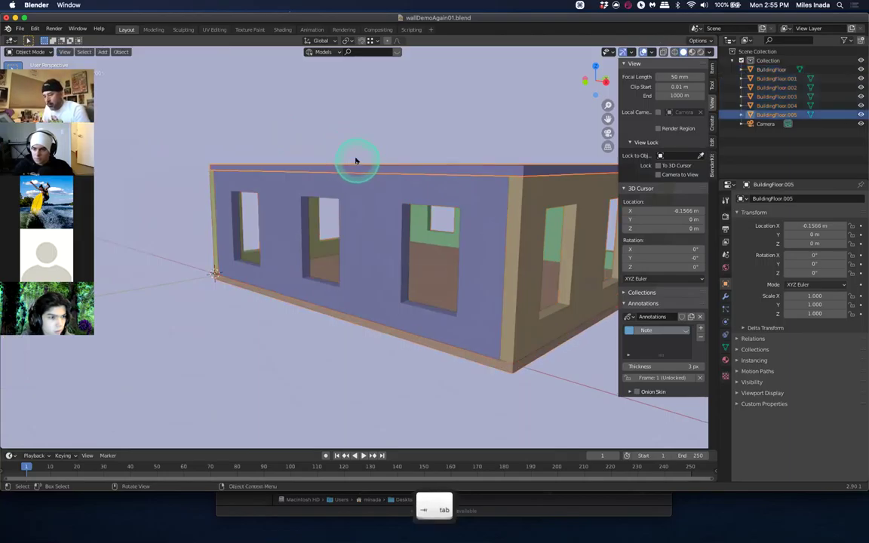
{"action": "key", "text": "g"}
{"action": "key", "text": "Escape"}
{"action": "middle_click_drag", "start_coordinate": [350, 109], "coordinate": [338, 145]}
{"action": "key", "text": "a"}
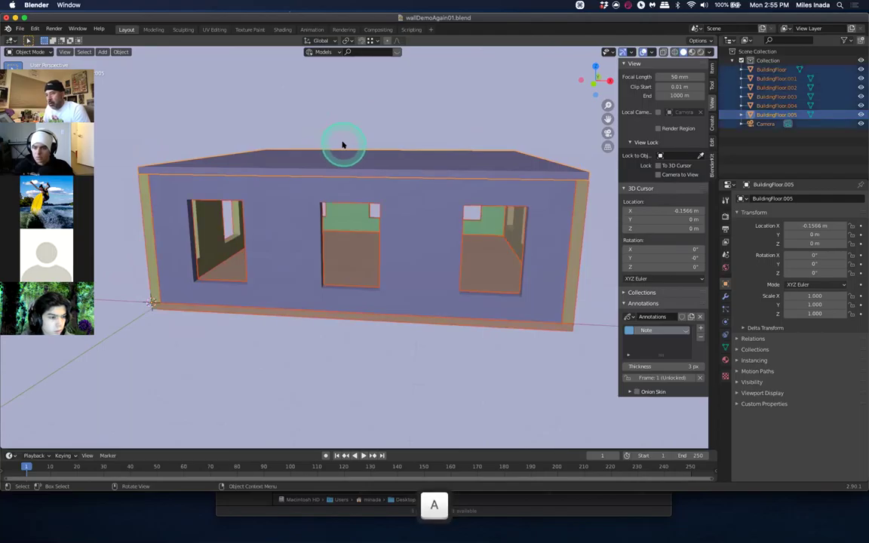
{"action": "left_click", "coordinate": [344, 141]}
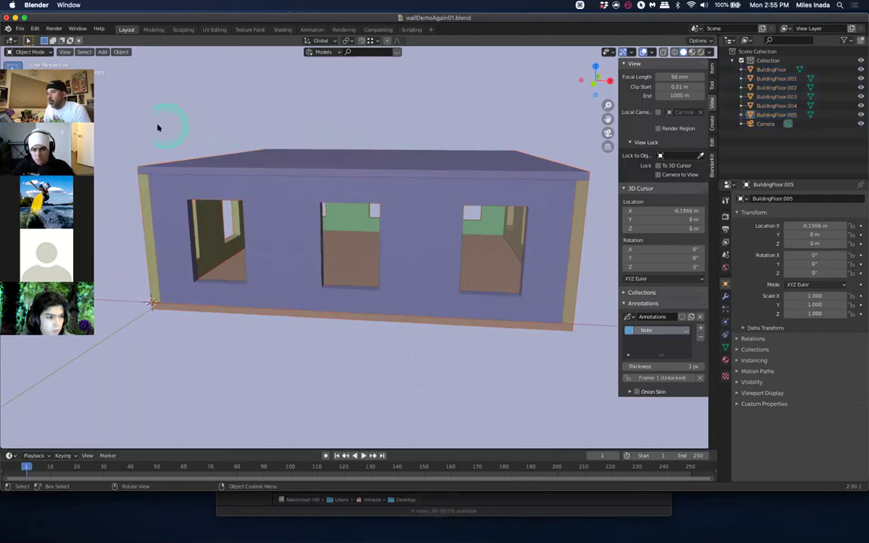
Select all six separated building pieces in wireframe shading, rejoin them into one object and return to solid shading
{"action": "key", "text": "z"}
{"action": "left_click_drag", "start_coordinate": [341, 289], "coordinate": [584, 404]}
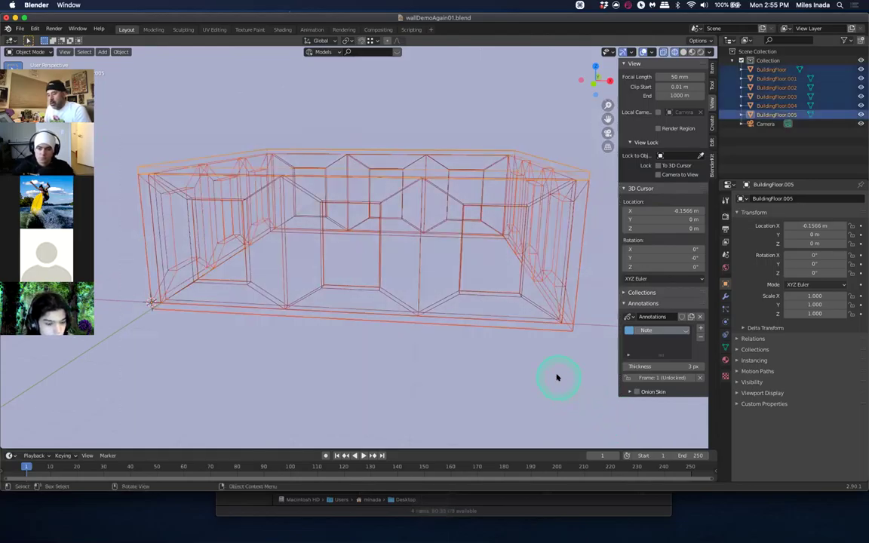
{"action": "key", "text": "ctrl+j"}
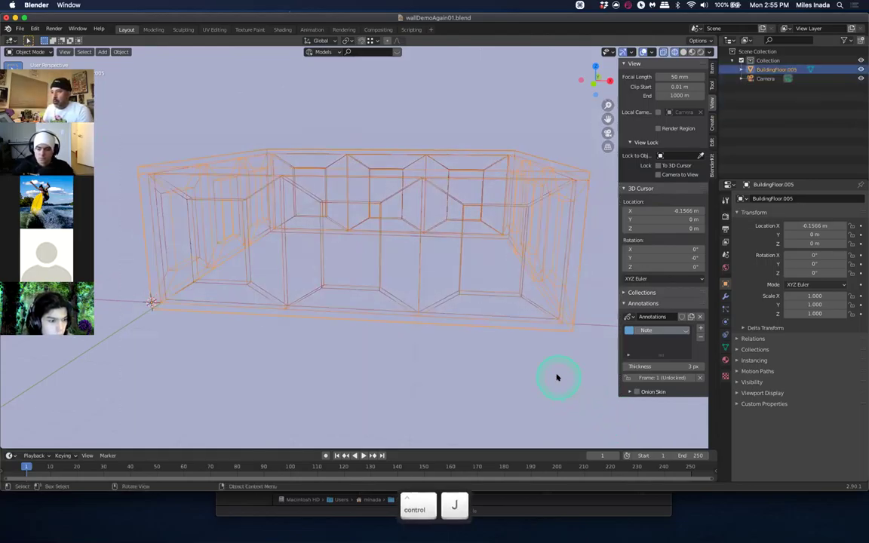
{"action": "key", "text": "z"}
Place the 3D cursor on the building's lowest corner vertex near the world origin and set the building's origin there
{"action": "mouse_move", "coordinate": [466, 339]}
{"action": "middle_mouse_down"}
{"action": "mouse_move", "coordinate": [471, 314]}
{"action": "mouse_move", "coordinate": [420, 303]}
{"action": "mouse_move", "coordinate": [386, 349]}
{"action": "mouse_move", "coordinate": [392, 326]}
{"action": "mouse_move", "coordinate": [419, 315]}
{"action": "mouse_move", "coordinate": [400, 330]}
{"action": "mouse_move", "coordinate": [148, 308]}
{"action": "middle_mouse_up"}
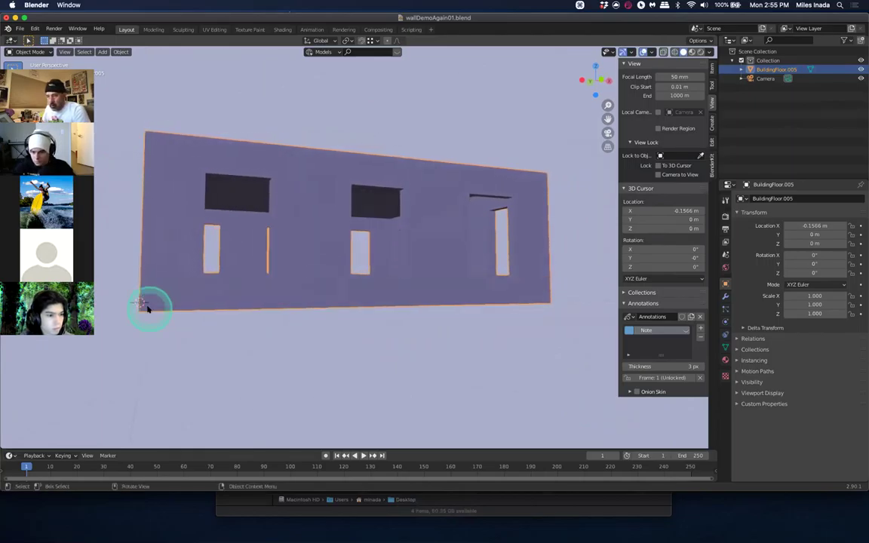
{"action": "key", "text": "Tab"}
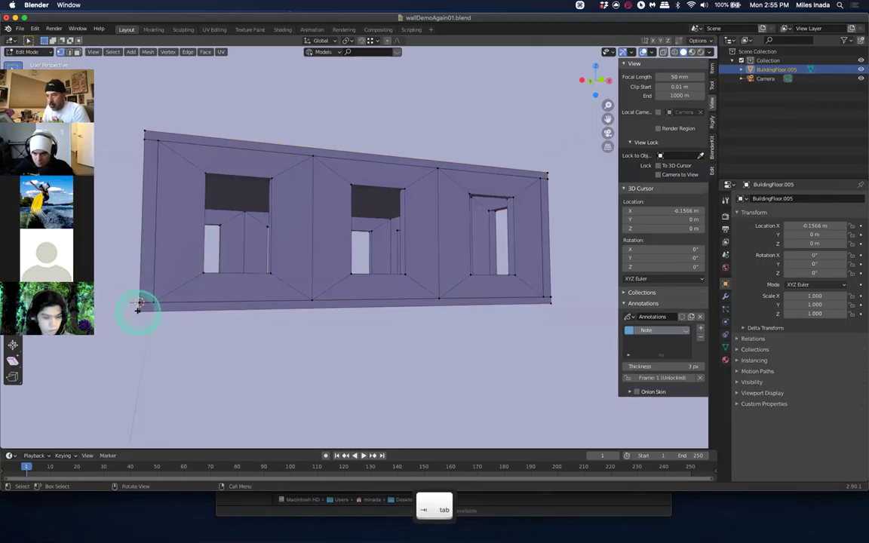
{"action": "key", "text": "shift"}
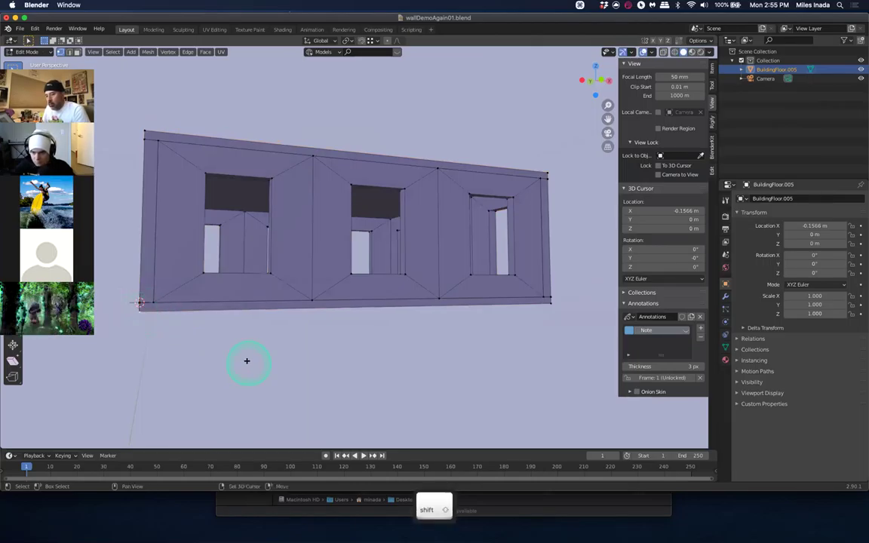
{"action": "key", "text": "shift+s"}
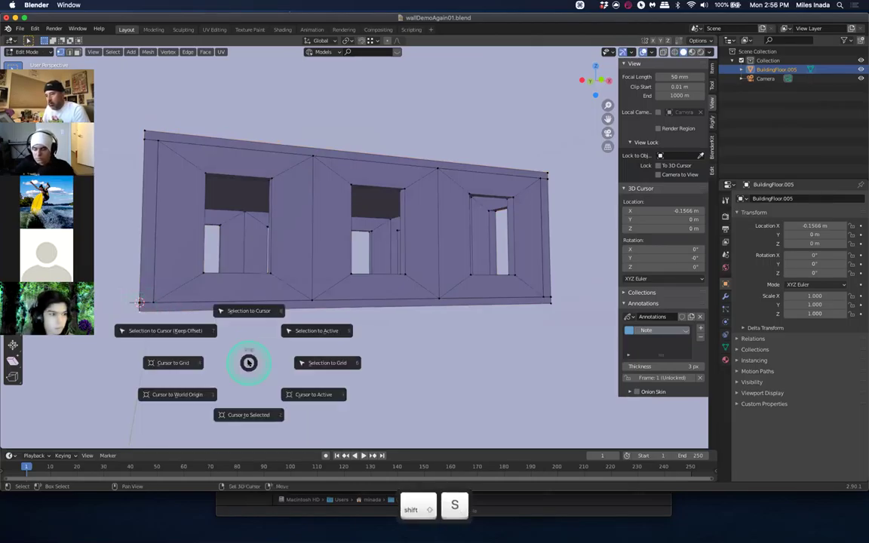
{"action": "left_click", "coordinate": [248, 413]}
{"action": "key", "text": "Tab"}
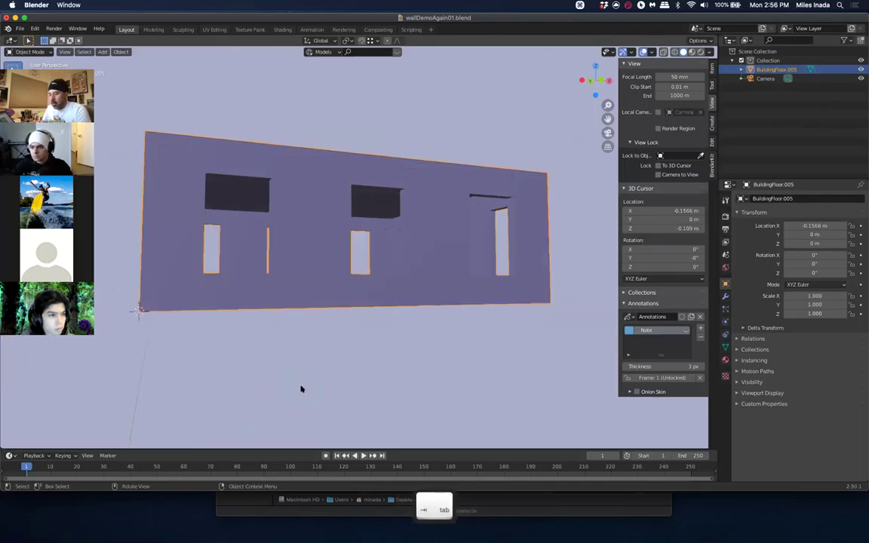
{"action": "middle_click_drag", "start_coordinate": [286, 369], "coordinate": [272, 383]}
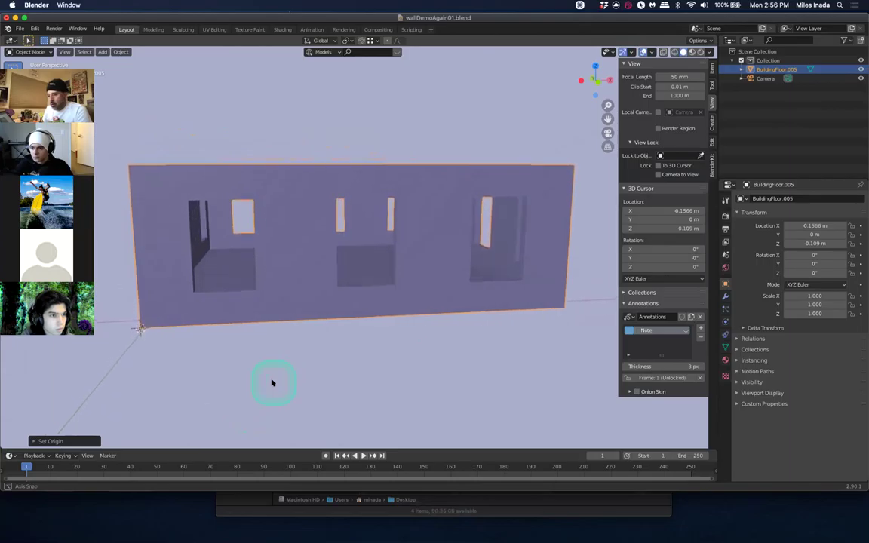
Change the snapping type to Increment and snap the building to the world origin at 0, 0, 0 m
{"action": "left_click", "coordinate": [371, 40]}
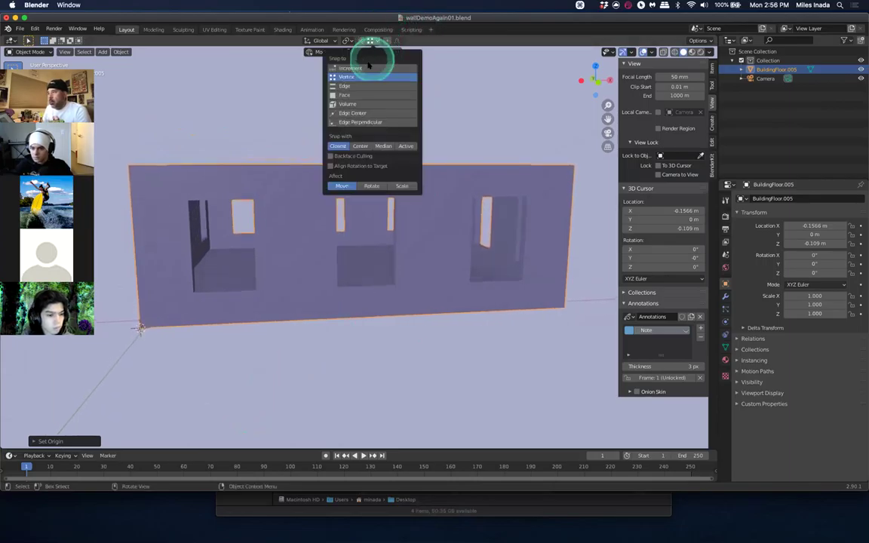
{"action": "left_click", "coordinate": [367, 68]}
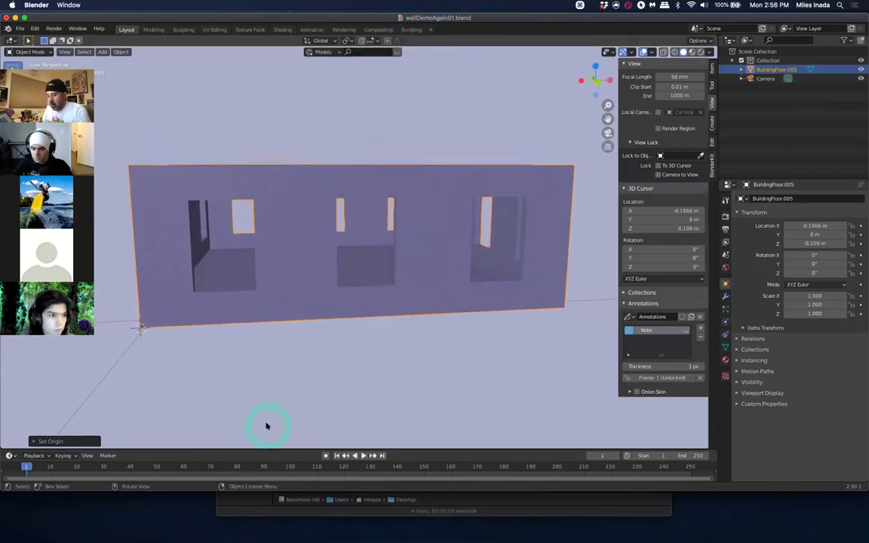
{"action": "key", "text": "g"}
{"action": "key", "text": "ctrl"}
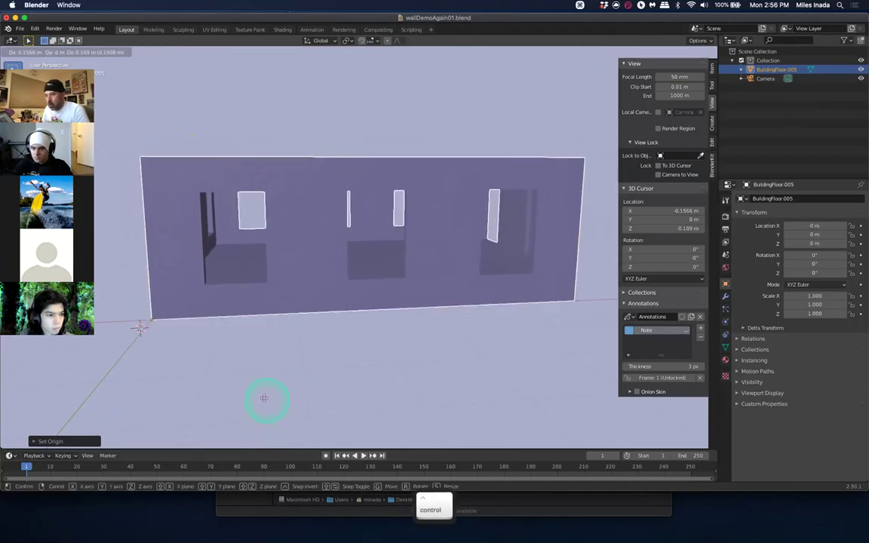
{"action": "left_click", "coordinate": [279, 385]}
{"action": "middle_click_drag", "start_coordinate": [296, 390], "coordinate": [278, 395]}
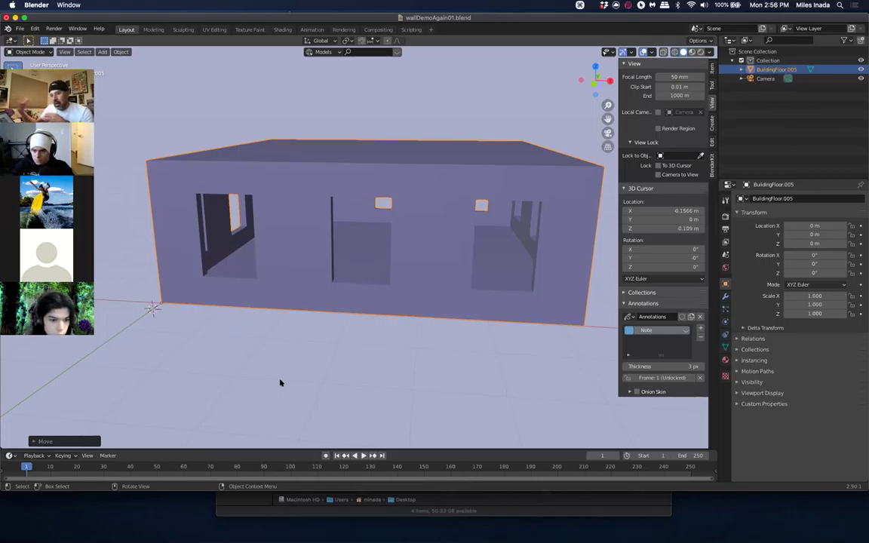
{"action": "left_click", "coordinate": [325, 431]}
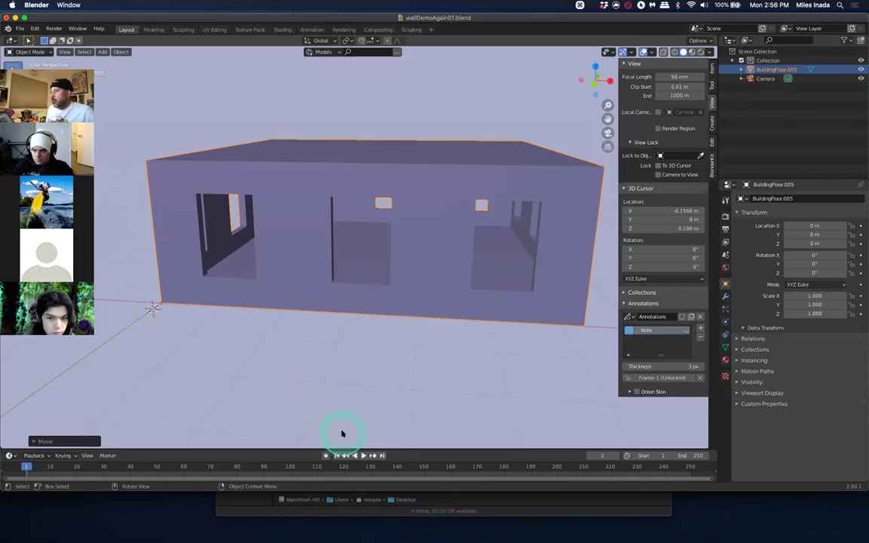
Hide the 3D viewport's sidebar that shows the view and 3D cursor settings
{"action": "left_click", "coordinate": [370, 317]}
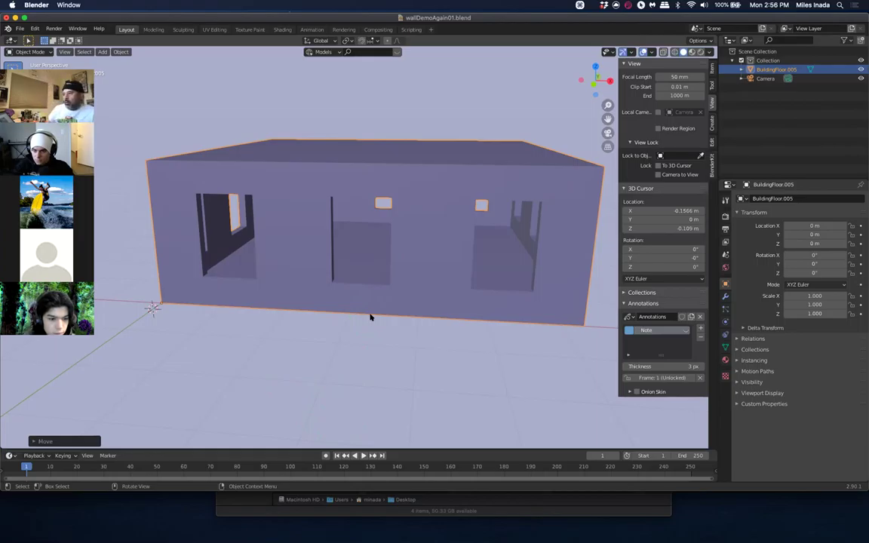
{"action": "mouse_move", "coordinate": [388, 266]}
{"action": "middle_mouse_down"}
{"action": "mouse_move", "coordinate": [404, 250]}
{"action": "mouse_move", "coordinate": [393, 251]}
{"action": "middle_mouse_up"}
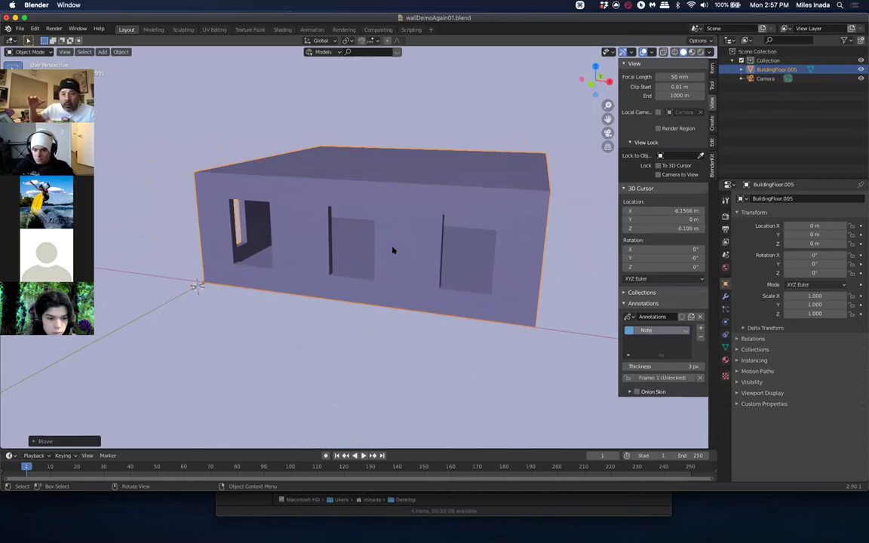
{"action": "left_click", "coordinate": [395, 249]}
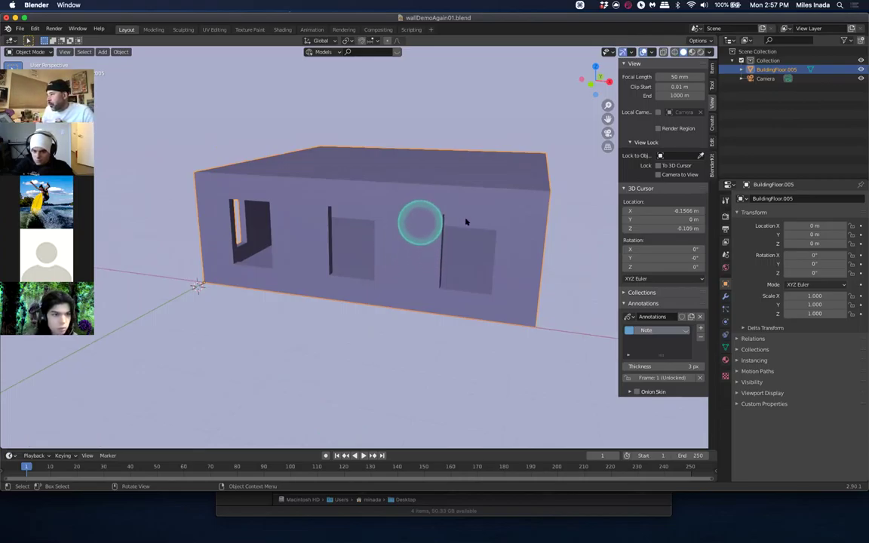
{"action": "left_click", "coordinate": [701, 267]}
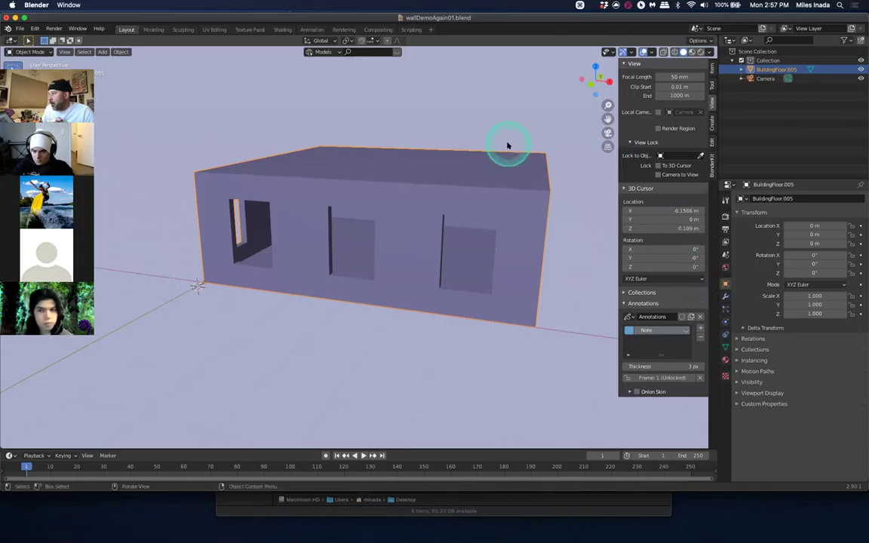
{"action": "key", "text": "n"}
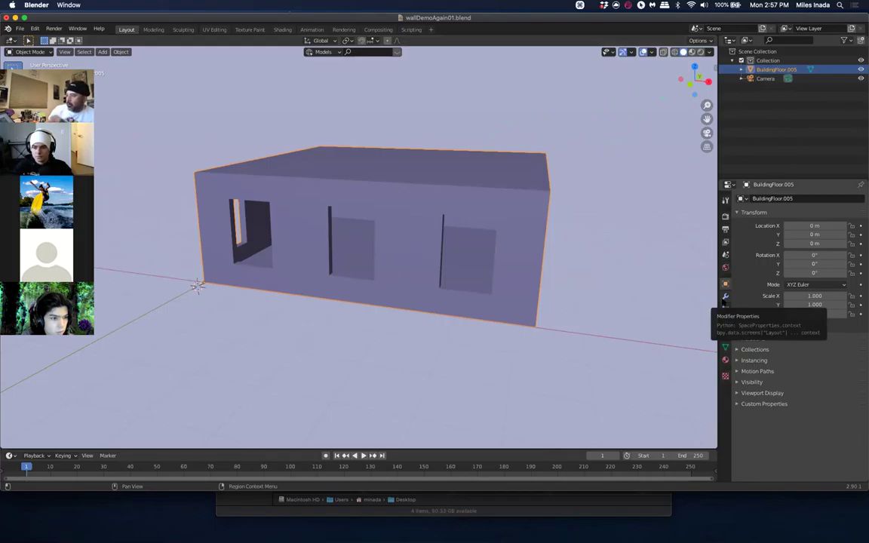
Try an Array modifier on the building floor object and view the duplicated result
{"action": "left_click", "coordinate": [725, 296]}
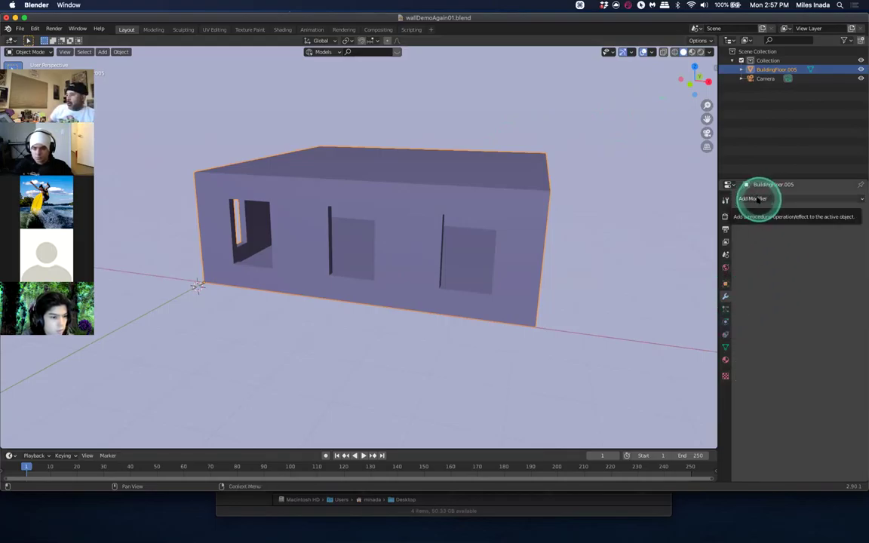
{"action": "left_click", "coordinate": [758, 198]}
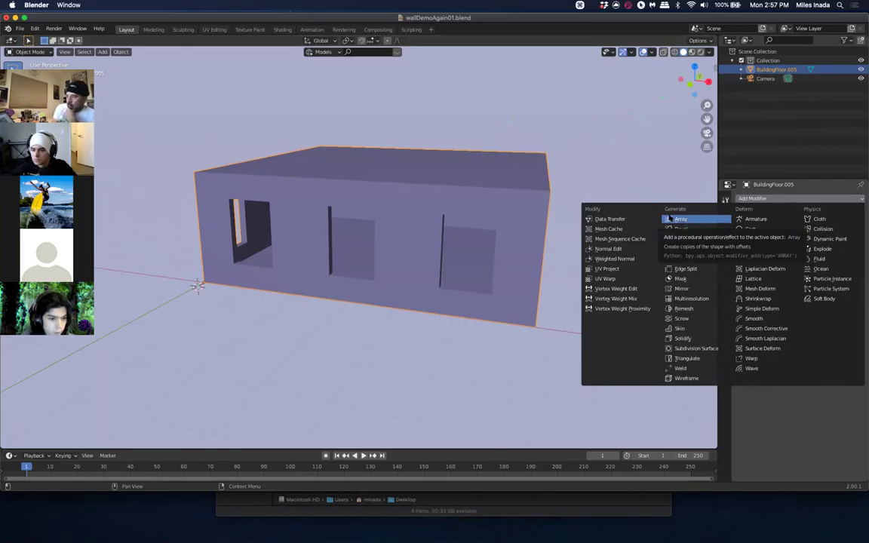
{"action": "left_click", "coordinate": [777, 391]}
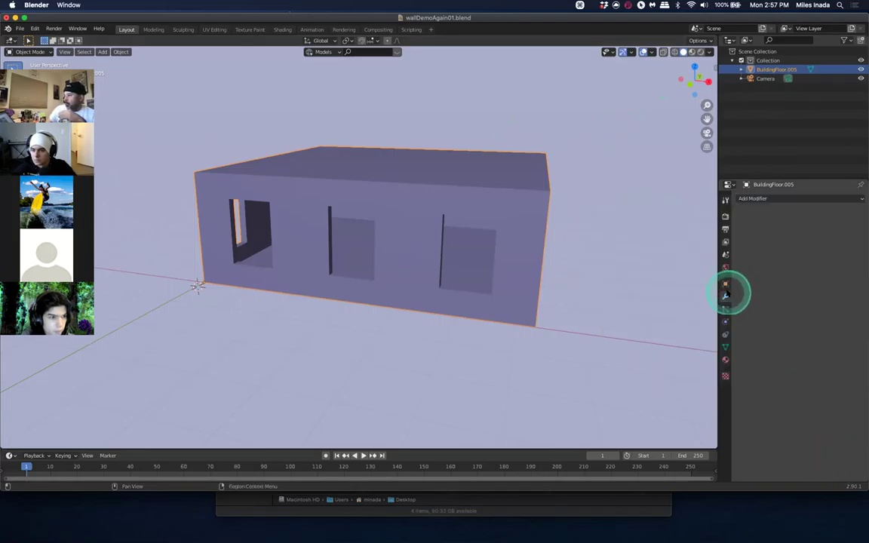
{"action": "left_click", "coordinate": [785, 197]}
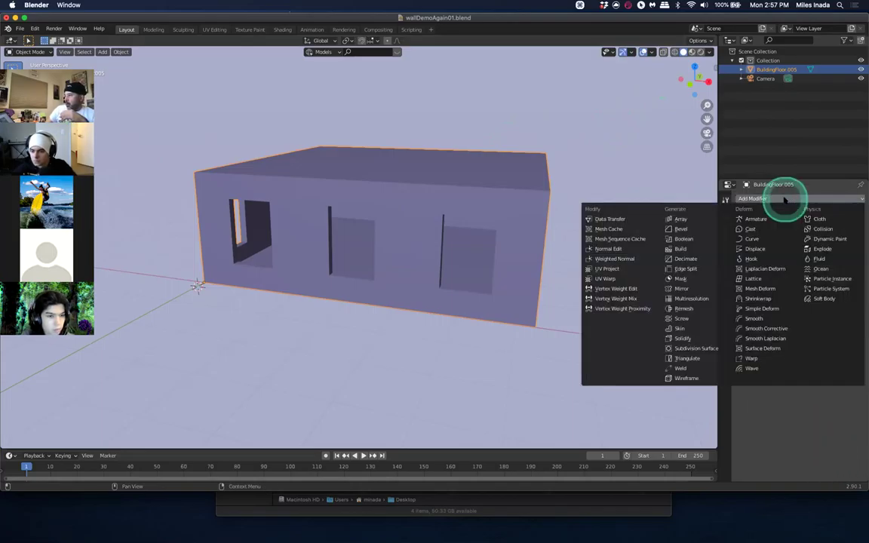
{"action": "left_click", "coordinate": [684, 219]}
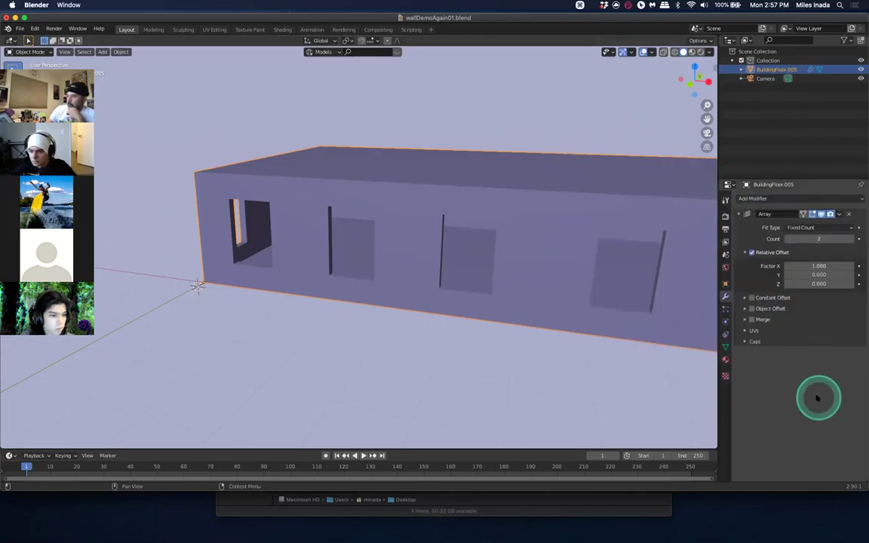
{"action": "scroll", "coordinate": [588, 344], "scroll_direction": "down", "scroll_amount": 10}
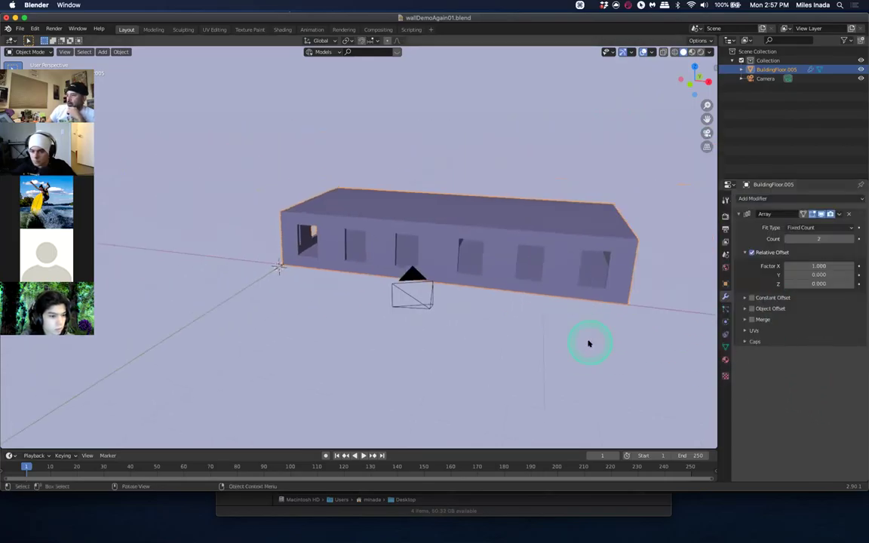
{"action": "mouse_move", "coordinate": [597, 329]}
{"action": "middle_mouse_down"}
{"action": "mouse_move", "coordinate": [615, 316]}
{"action": "mouse_move", "coordinate": [578, 318]}
{"action": "mouse_move", "coordinate": [571, 341]}
{"action": "mouse_move", "coordinate": [625, 310]}
{"action": "mouse_move", "coordinate": [590, 331]}
{"action": "middle_mouse_up"}
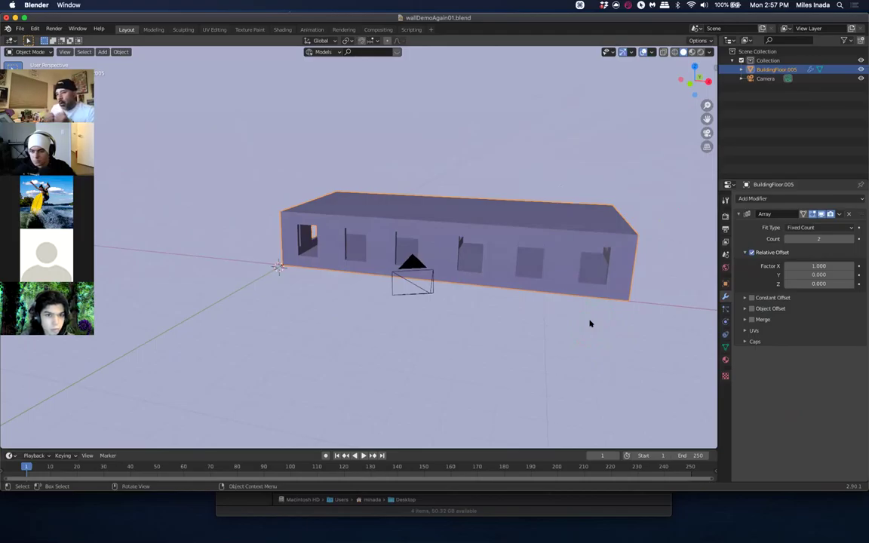
{"action": "left_click_drag", "start_coordinate": [607, 316], "coordinate": [679, 298]}
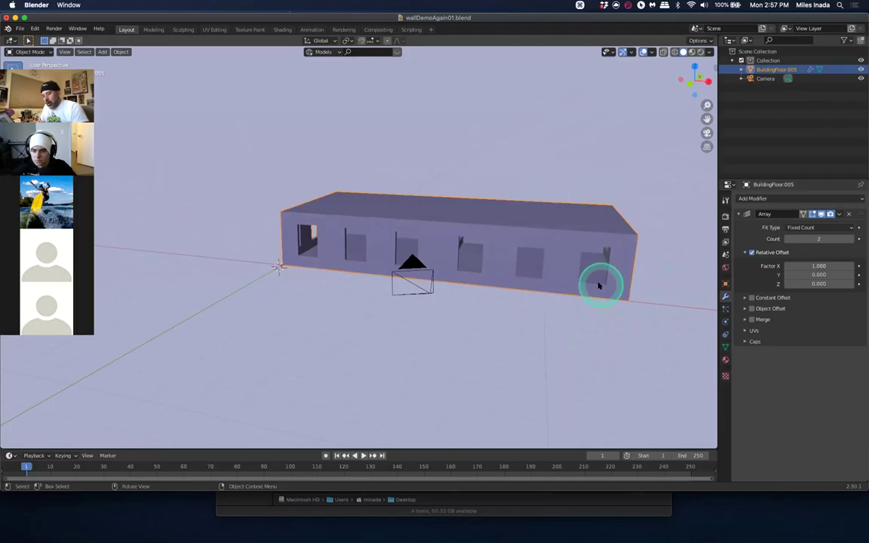
Undo the Array modifier added to the building floor
{"action": "key", "text": "ctrl+z"}
{"action": "middle_click_drag", "start_coordinate": [599, 283], "coordinate": [483, 250]}
{"action": "key", "text": "ctrl+z"}
{"action": "key", "text": "ctrl+z"}
{"action": "key", "text": "ctrl+z"}
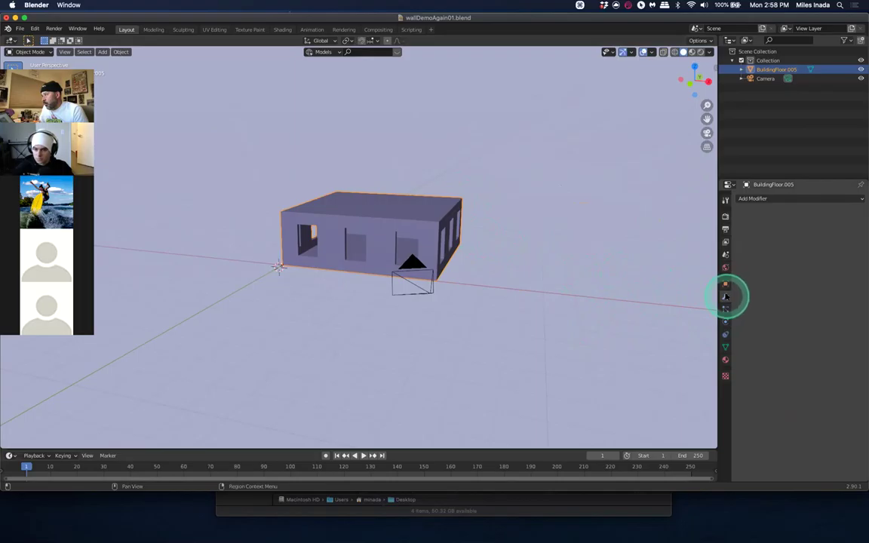
Add an Array modifier to the building floor object
{"action": "left_click", "coordinate": [798, 200]}
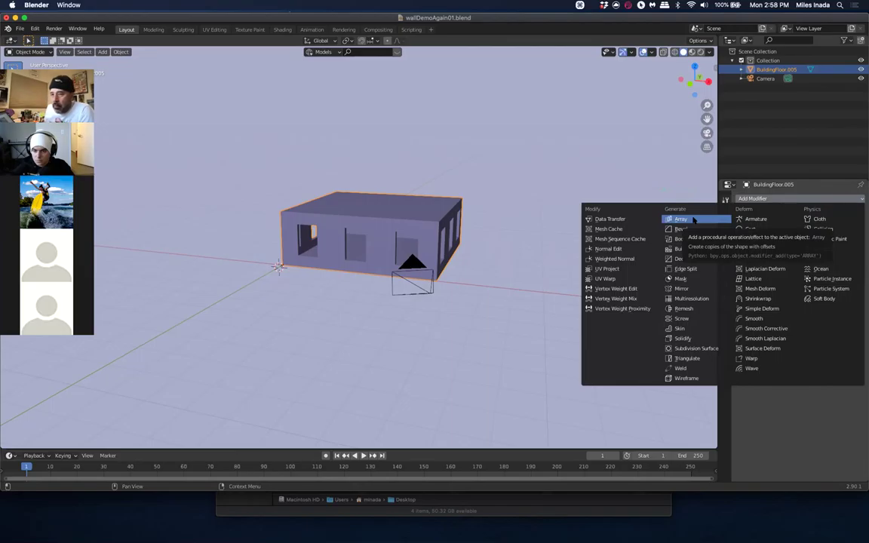
{"action": "left_click", "coordinate": [694, 219]}
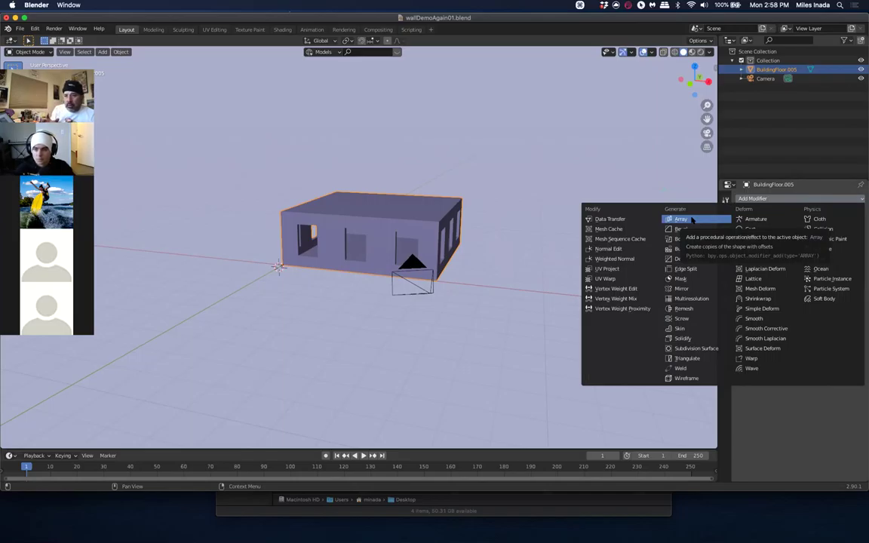
{"action": "left_click", "coordinate": [686, 218]}
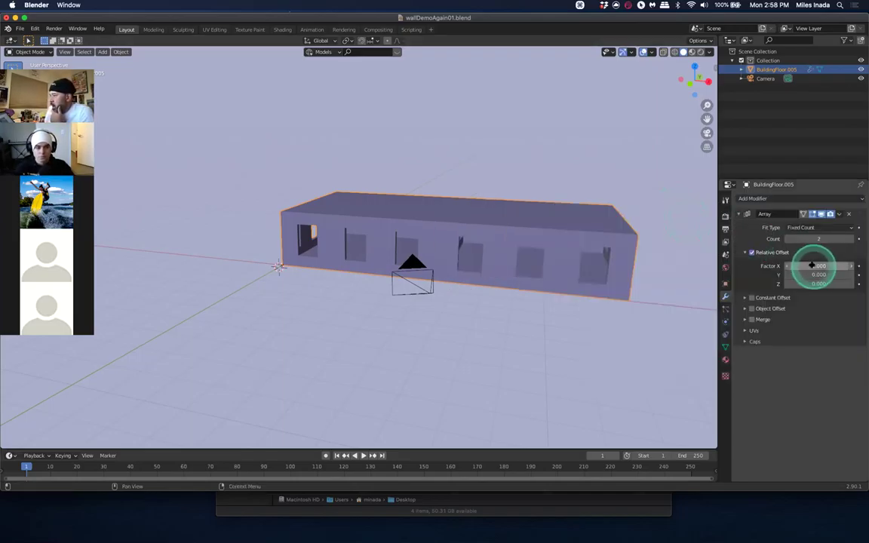
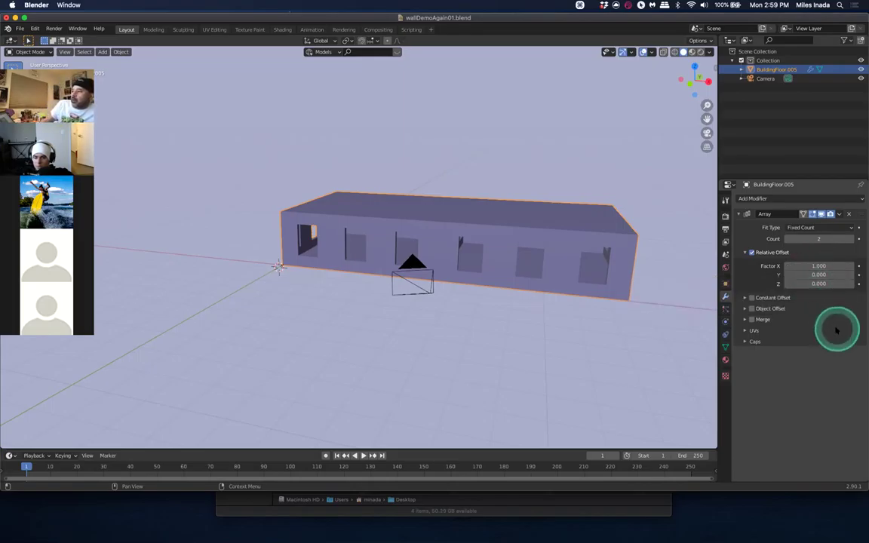
Raise the Array modifier's count to 322 copies of the building floor
{"action": "scroll", "coordinate": [617, 288], "scroll_direction": "up", "scroll_amount": 1}
{"action": "scroll", "coordinate": [617, 287], "scroll_direction": "down", "scroll_amount": 7}
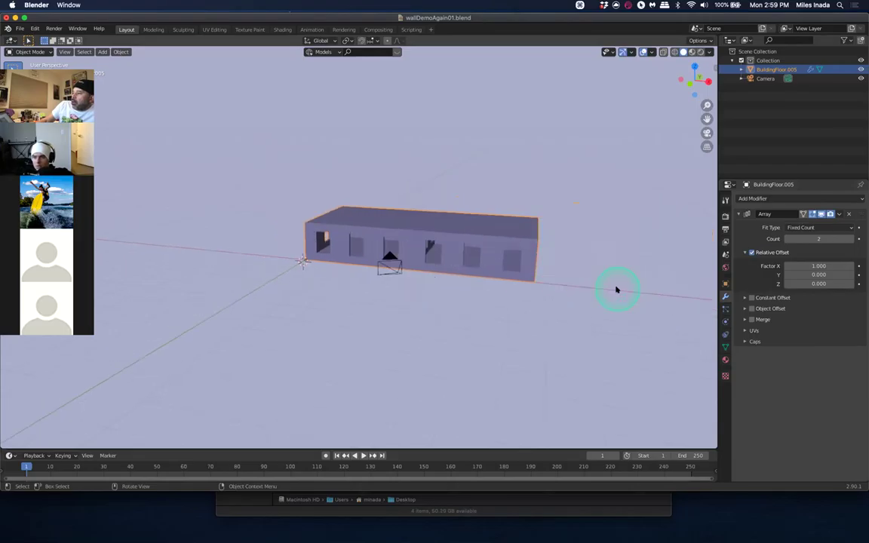
{"action": "middle_click_drag", "start_coordinate": [534, 296], "coordinate": [390, 255]}
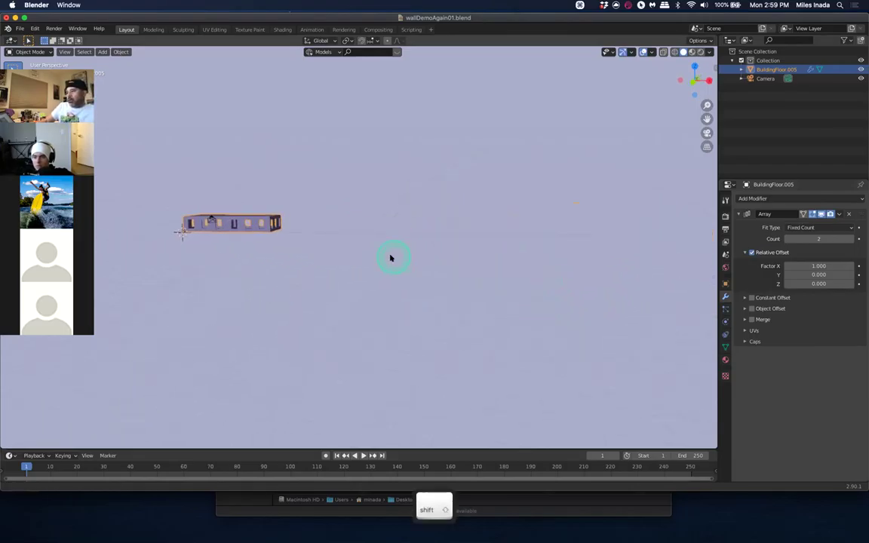
{"action": "left_click_drag", "start_coordinate": [811, 238], "coordinate": [830, 238]}
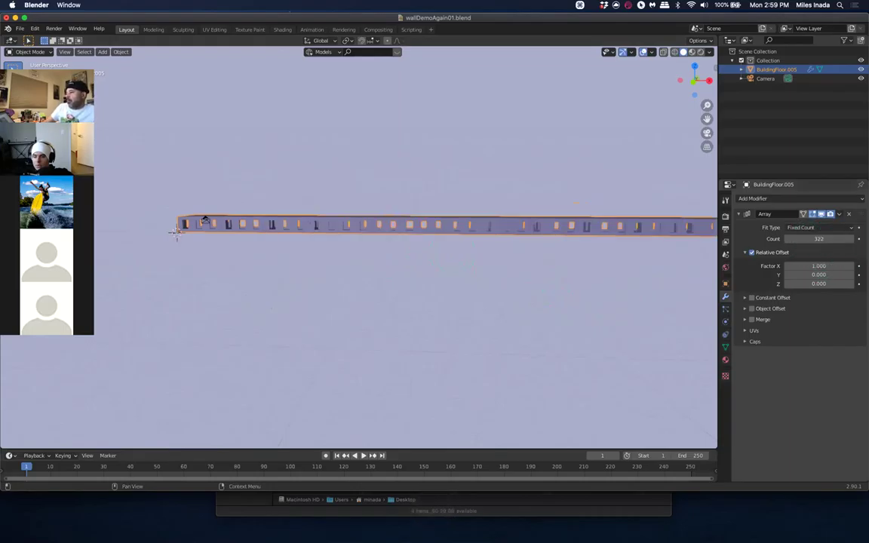
Examine the full length of the arrayed row of building floors from a distance
{"action": "middle_click_drag", "start_coordinate": [625, 283], "coordinate": [592, 280], "text": "shift"}
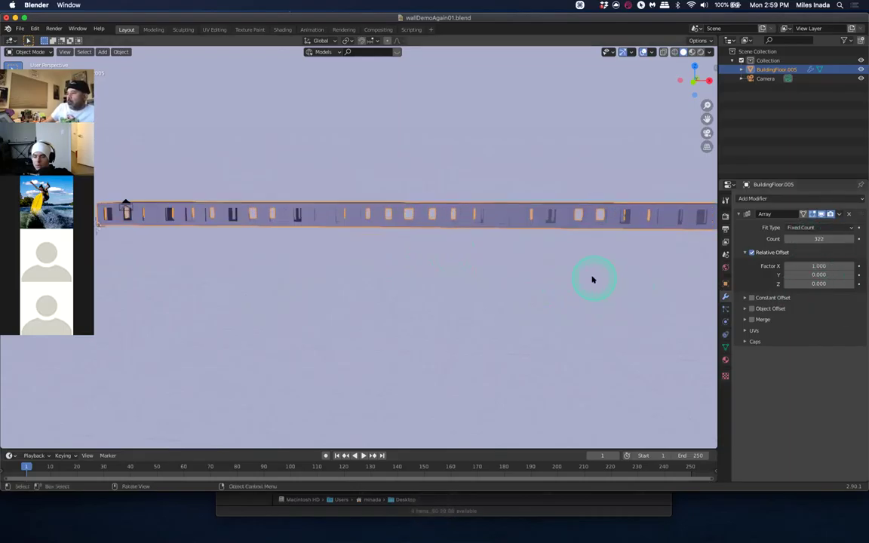
{"action": "scroll", "coordinate": [592, 280], "scroll_direction": "down", "scroll_amount": 10}
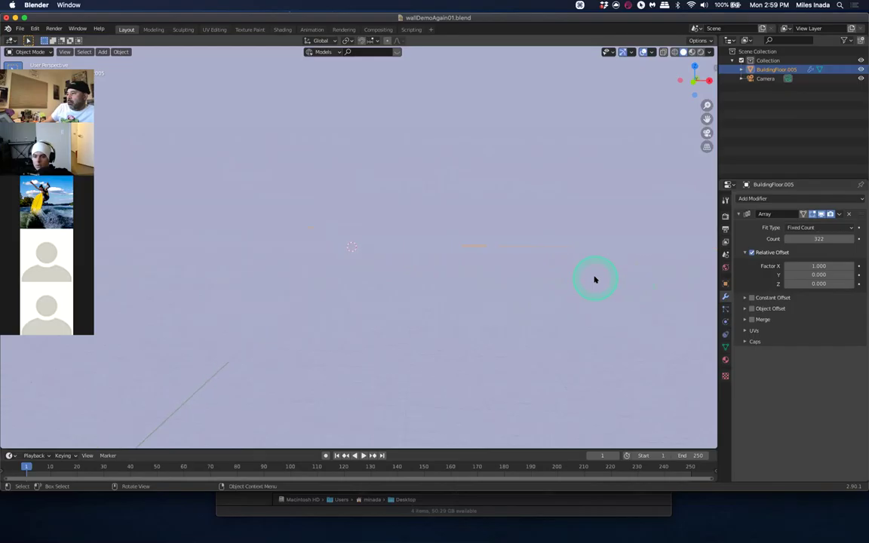
{"action": "scroll", "coordinate": [595, 280], "scroll_direction": "down", "scroll_amount": 2}
{"action": "middle_click_drag", "start_coordinate": [596, 279], "coordinate": [473, 294], "text": "shift"}
{"action": "scroll", "coordinate": [473, 294], "scroll_direction": "up", "scroll_amount": 2, "text": "shift"}
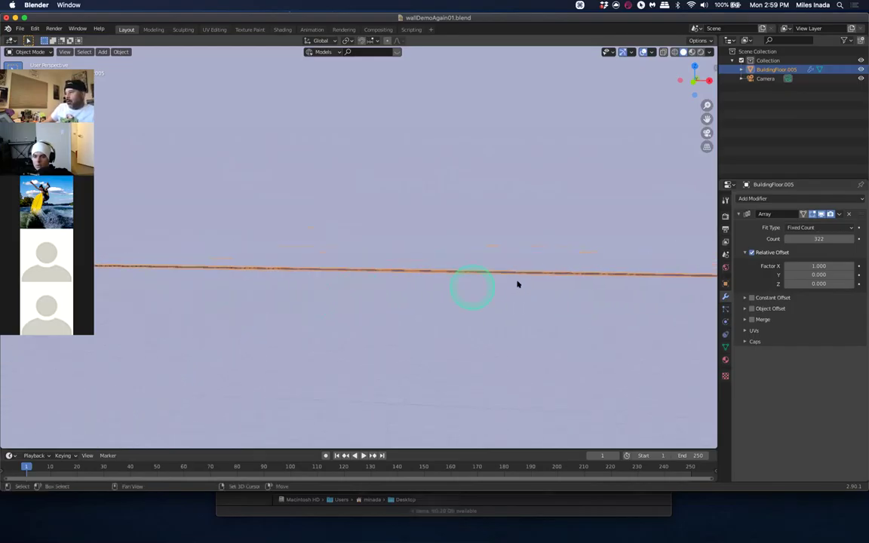
{"action": "scroll", "coordinate": [533, 275], "scroll_direction": "right", "scroll_amount": 4, "text": "shift"}
{"action": "scroll", "coordinate": [500, 282], "scroll_direction": "down", "scroll_amount": 5, "text": "shift"}
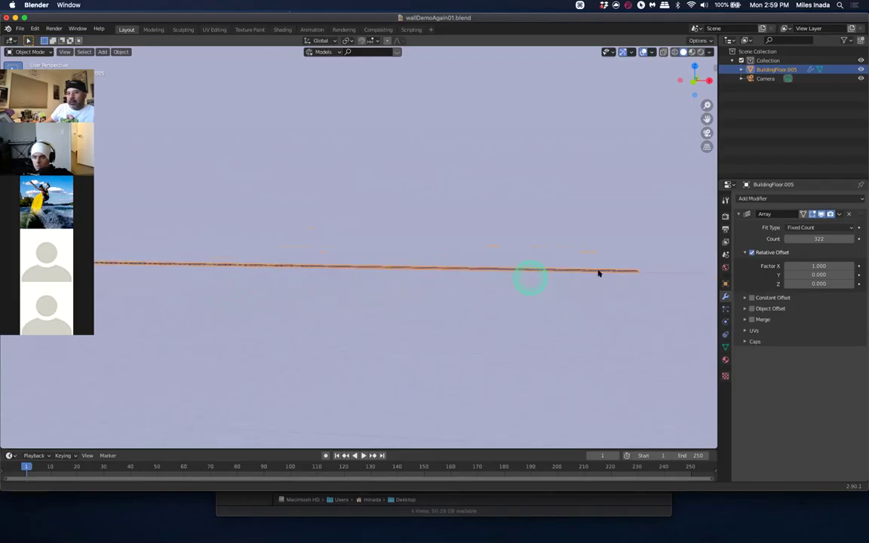
{"action": "scroll", "coordinate": [534, 285], "scroll_direction": "down", "scroll_amount": 1, "text": "shift"}
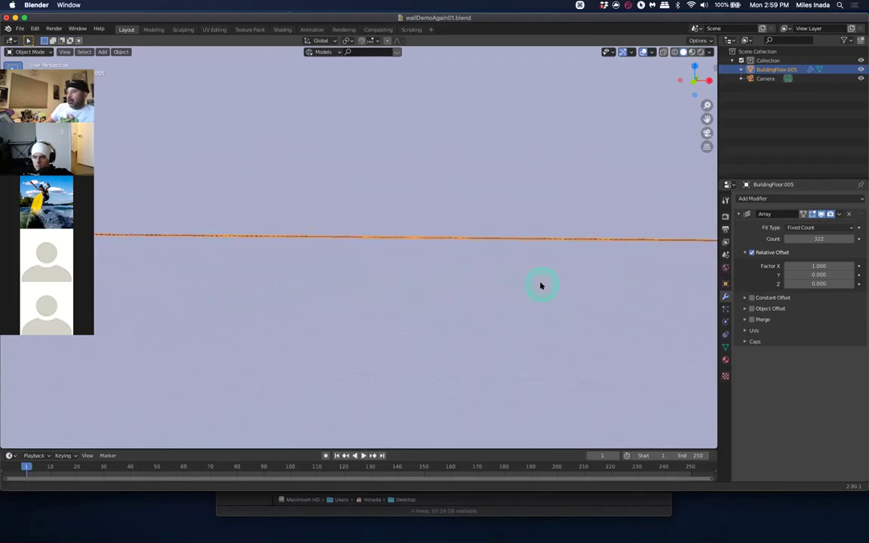
Reduce the Array modifier's count to 1, leaving a single building floor
{"action": "scroll", "coordinate": [423, 289], "scroll_direction": "left", "scroll_amount": 5, "text": "shift"}
{"action": "scroll", "coordinate": [506, 293], "scroll_direction": "up", "scroll_amount": 2, "text": "shift"}
{"action": "left_click_drag", "start_coordinate": [830, 242], "coordinate": [775, 243]}
{"action": "left_click", "coordinate": [442, 264]}
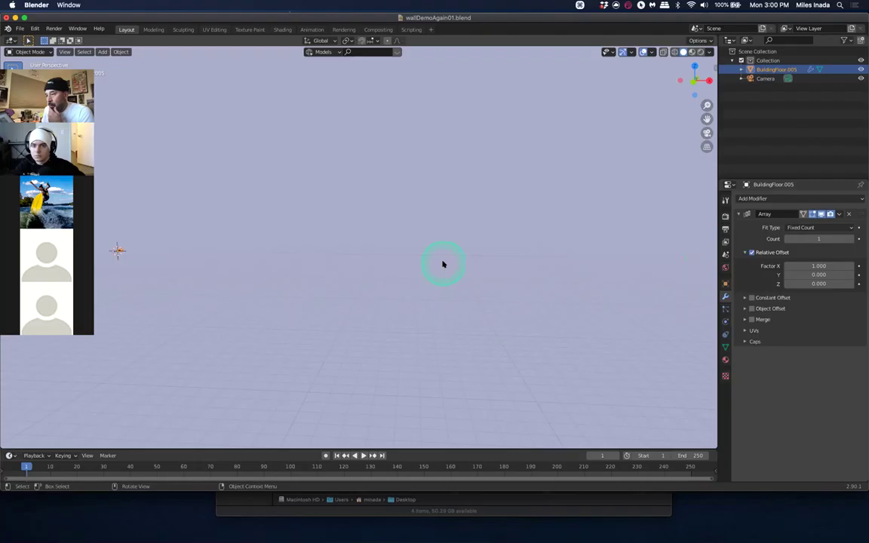
{"action": "key", "text": "KP_Decimal"}
{"action": "left_click", "coordinate": [703, 314]}
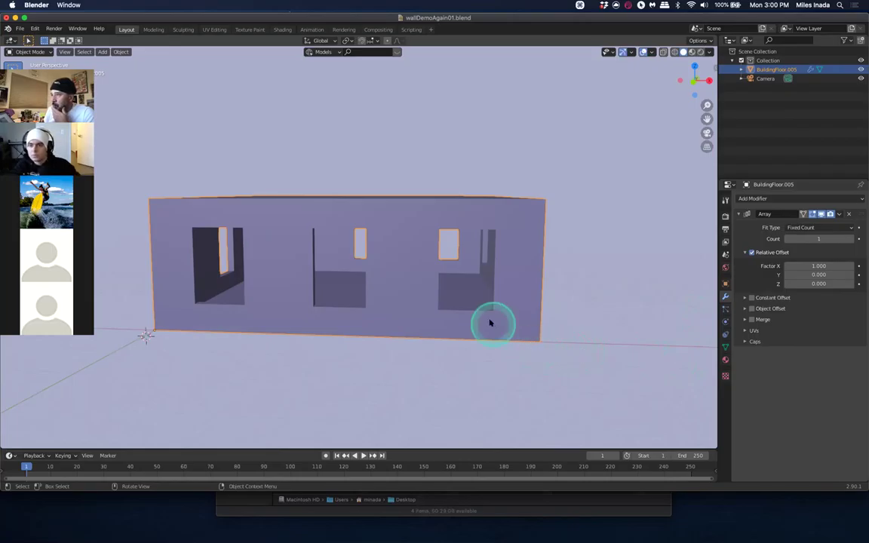
{"action": "left_click", "coordinate": [67, 51]}
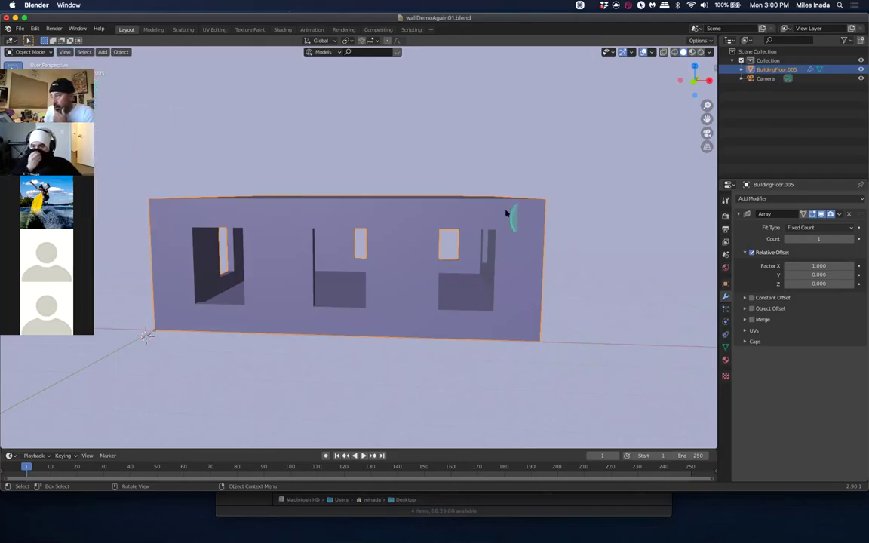
Set the Array modifier's relative offset Factor X to 0
{"action": "mouse_move", "coordinate": [504, 227]}
{"action": "middle_mouse_down"}
{"action": "mouse_move", "coordinate": [498, 242]}
{"action": "mouse_move", "coordinate": [505, 233]}
{"action": "mouse_move", "coordinate": [489, 227]}
{"action": "middle_mouse_up"}
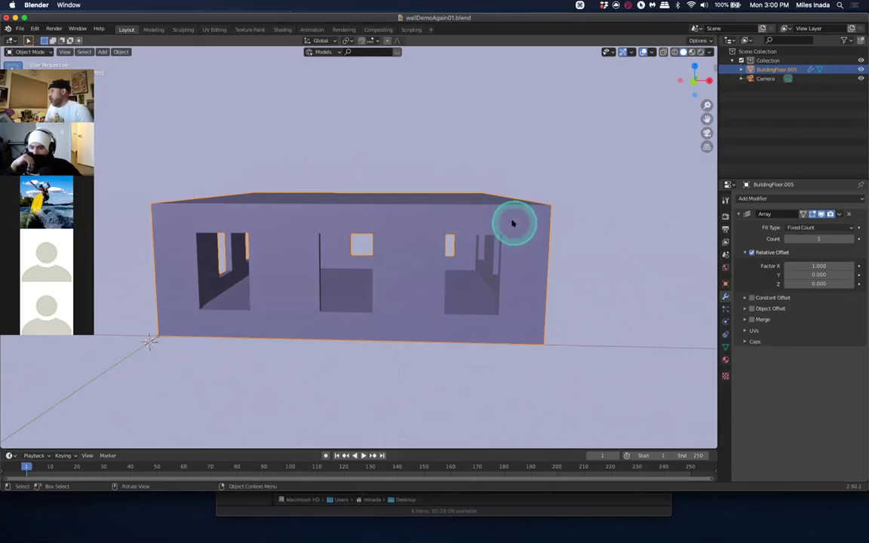
{"action": "scroll", "coordinate": [512, 224], "scroll_direction": "up", "scroll_amount": 1}
{"action": "scroll", "coordinate": [512, 224], "scroll_direction": "down", "scroll_amount": 4}
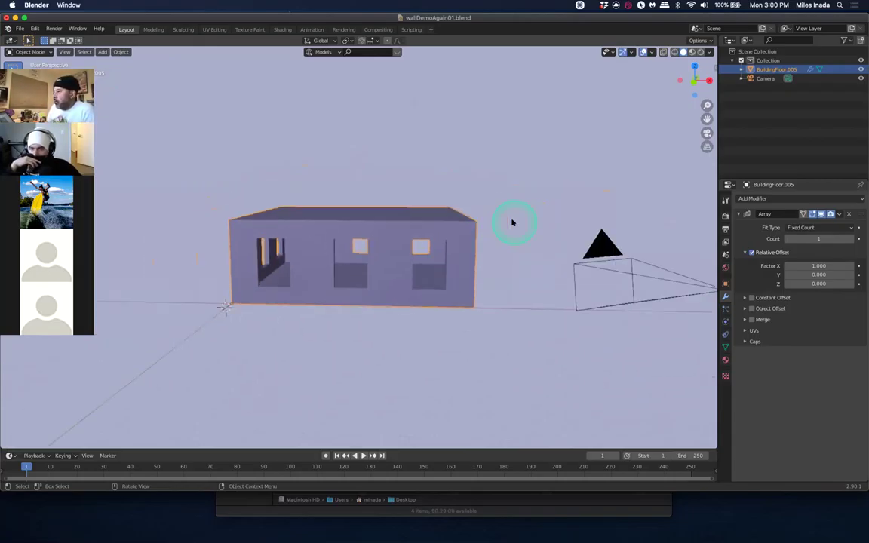
{"action": "middle_click_drag", "start_coordinate": [548, 216], "coordinate": [540, 220]}
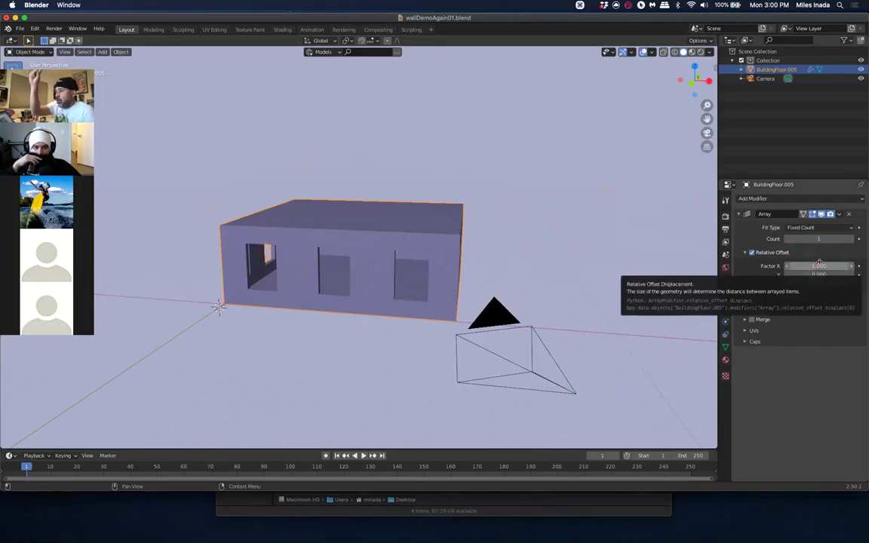
{"action": "left_click", "coordinate": [819, 264]}
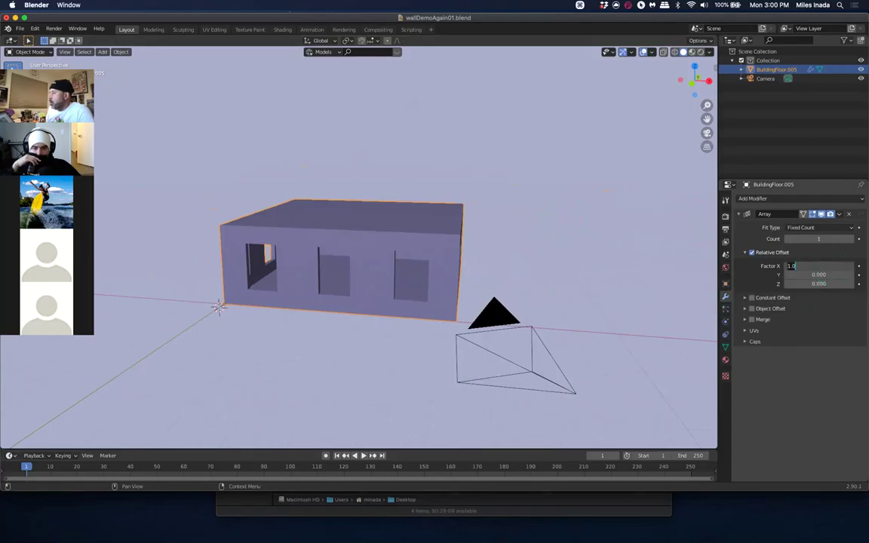
{"action": "type", "text": "0"}
{"action": "key", "text": "Return"}
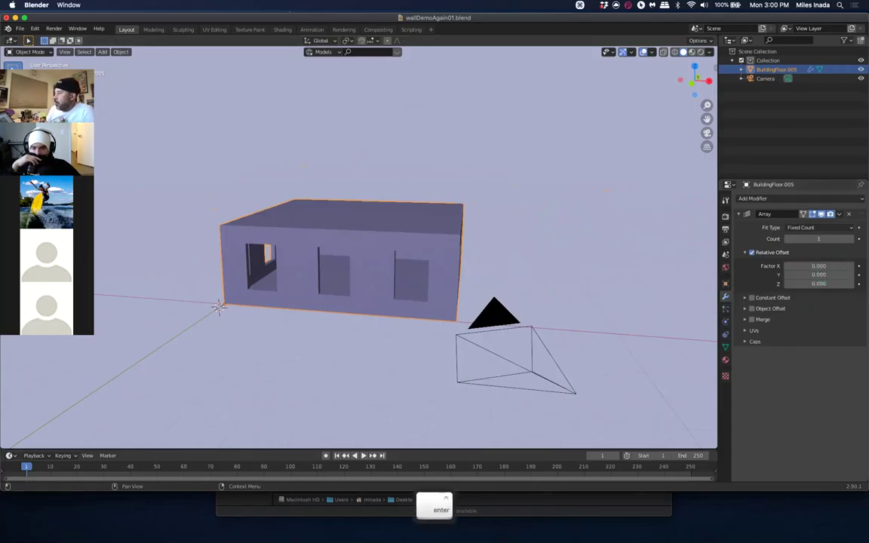
Set the Array modifier's count to 3 and its relative offset Z to 1 so the floors stack vertically
{"action": "left_click", "coordinate": [822, 238]}
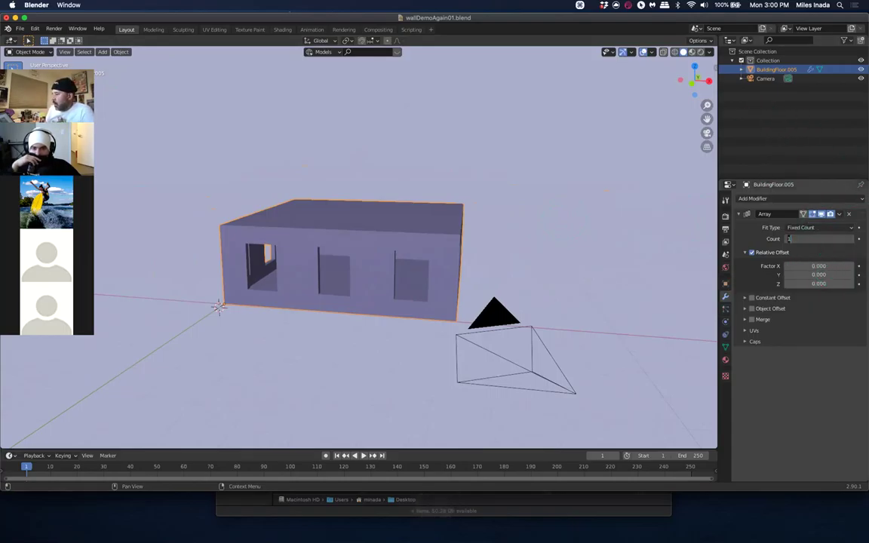
{"action": "type", "text": "3"}
{"action": "key", "text": "Return"}
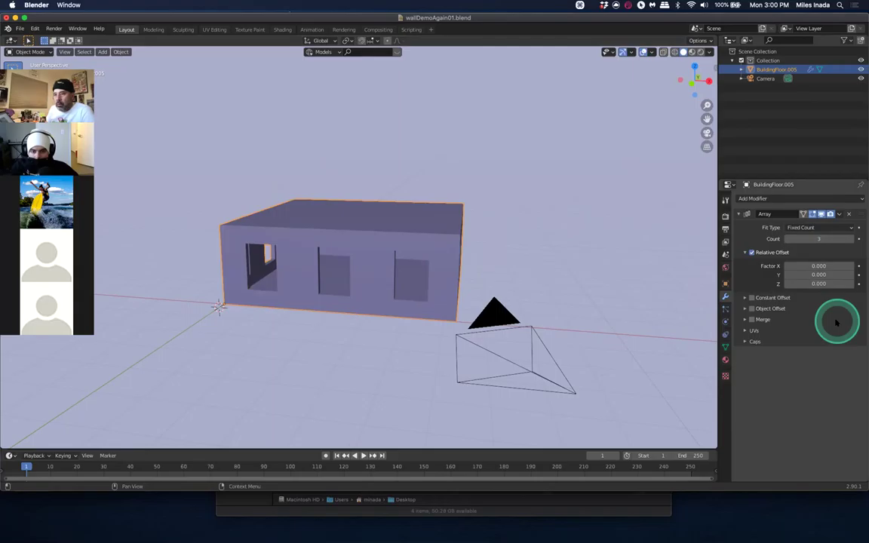
{"action": "left_click", "coordinate": [817, 282]}
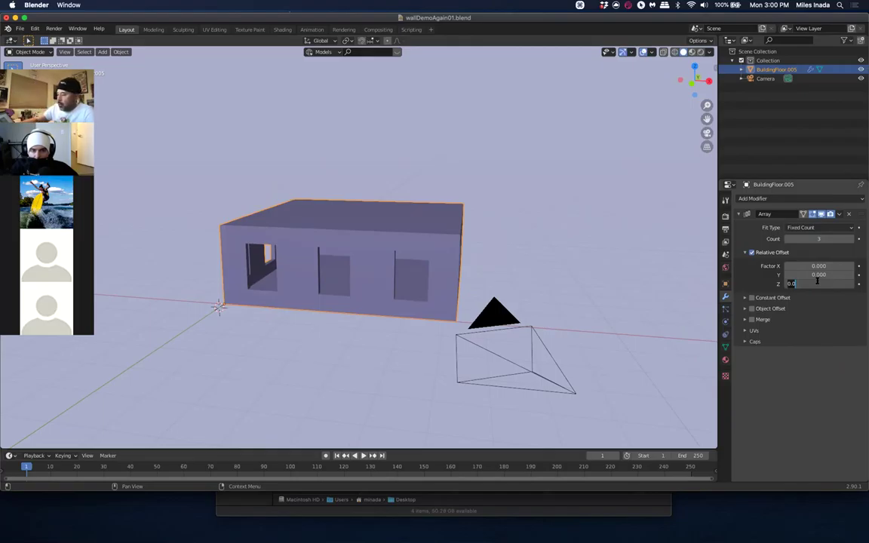
{"action": "type", "text": "1"}
{"action": "key", "text": "Return"}
{"action": "left_click", "coordinate": [683, 202]}
{"action": "left_click", "coordinate": [407, 268]}
{"action": "scroll", "coordinate": [408, 268], "scroll_direction": "down", "scroll_amount": 5}
{"action": "middle_click_drag", "start_coordinate": [407, 268], "coordinate": [689, 228]}
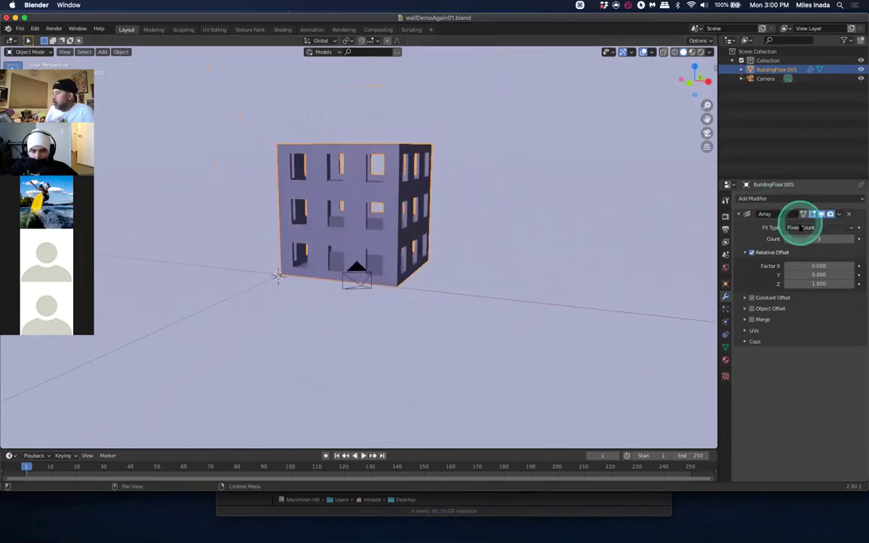
Raise the Array modifier's count to 10 stacked floors
{"action": "left_click_drag", "start_coordinate": [801, 237], "coordinate": [812, 238]}
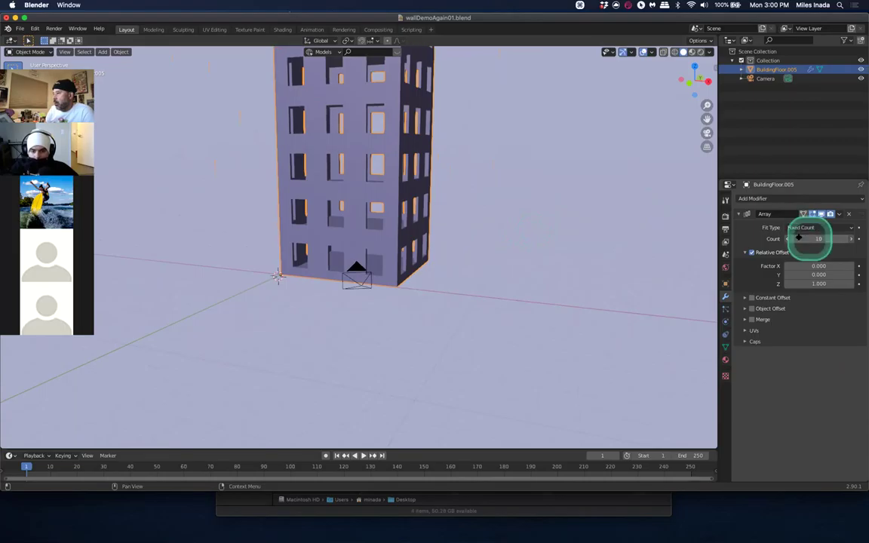
{"action": "scroll", "coordinate": [533, 229], "scroll_direction": "down", "scroll_amount": 4}
{"action": "middle_click_drag", "start_coordinate": [521, 225], "coordinate": [507, 261]}
{"action": "left_click", "coordinate": [518, 261]}
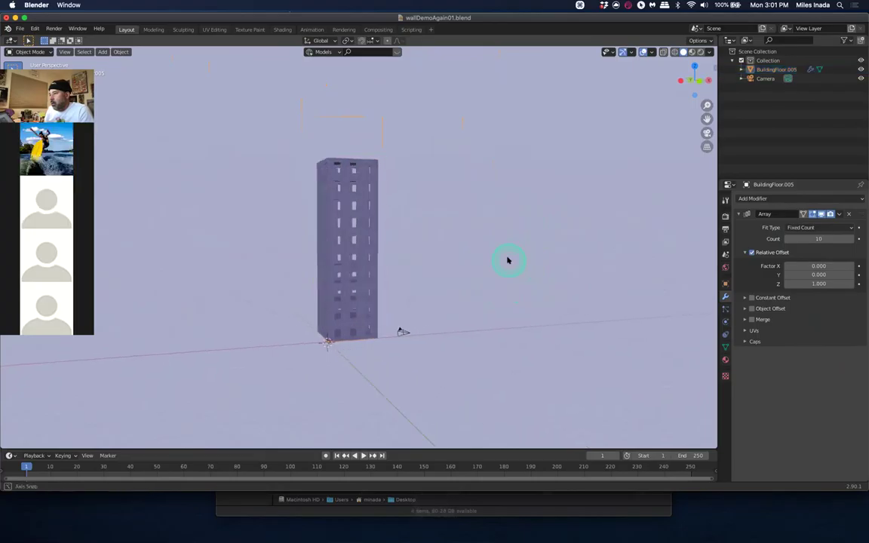
Select the tower and raise its Array modifier's count to 34 floors
{"action": "left_click", "coordinate": [360, 324]}
{"action": "left_click_drag", "start_coordinate": [807, 236], "coordinate": [468, 236]}
{"action": "scroll", "coordinate": [467, 236], "scroll_direction": "down", "scroll_amount": 5}
{"action": "middle_click_drag", "start_coordinate": [466, 234], "coordinate": [457, 285], "text": "shift"}
{"action": "left_click", "coordinate": [457, 286]}
{"action": "middle_click_drag", "start_coordinate": [508, 293], "coordinate": [461, 283]}
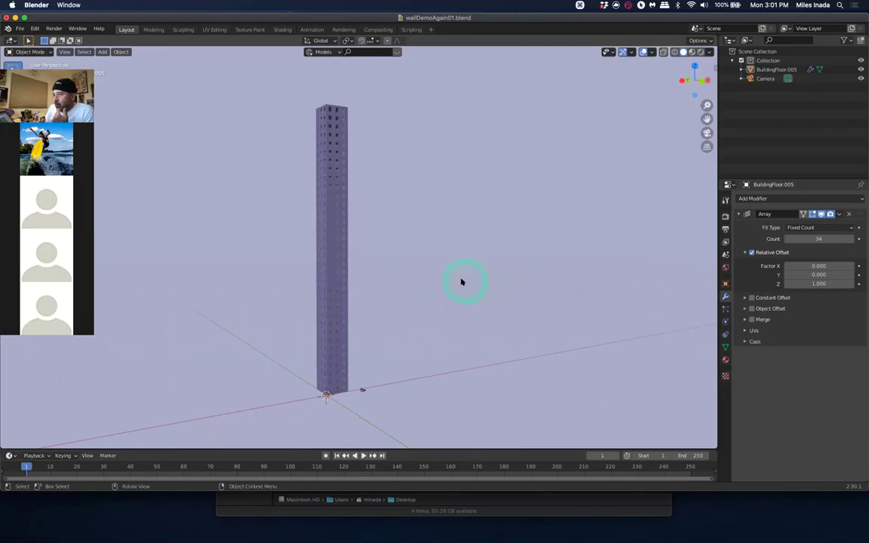
Toggle the Array modifier's viewport display off and on repeatedly to compare the tower with its single base floor
{"action": "left_click", "coordinate": [329, 132]}
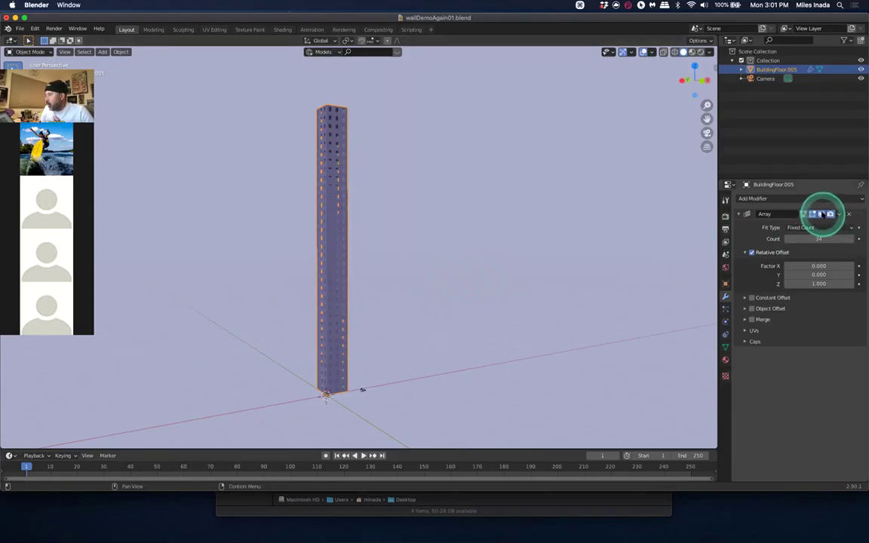
{"action": "left_click", "coordinate": [821, 214]}
{"action": "left_click", "coordinate": [821, 214]}
{"action": "left_click", "coordinate": [822, 214]}
{"action": "left_click", "coordinate": [822, 214]}
{"action": "left_click", "coordinate": [821, 214]}
{"action": "left_click", "coordinate": [821, 215]}
{"action": "left_click", "coordinate": [822, 215]}
{"action": "left_click", "coordinate": [821, 215]}
{"action": "left_click", "coordinate": [822, 215]}
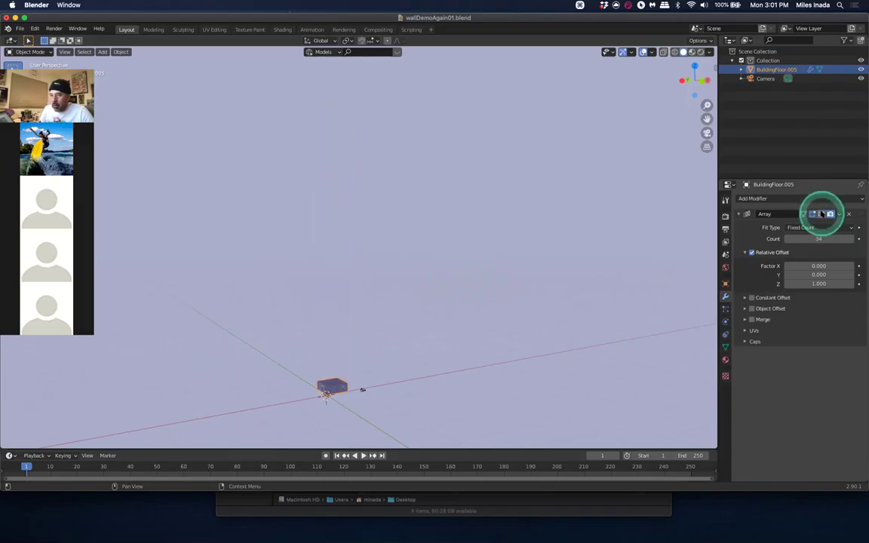
{"action": "left_click", "coordinate": [822, 214]}
{"action": "left_click", "coordinate": [821, 215]}
{"action": "left_click", "coordinate": [821, 214]}
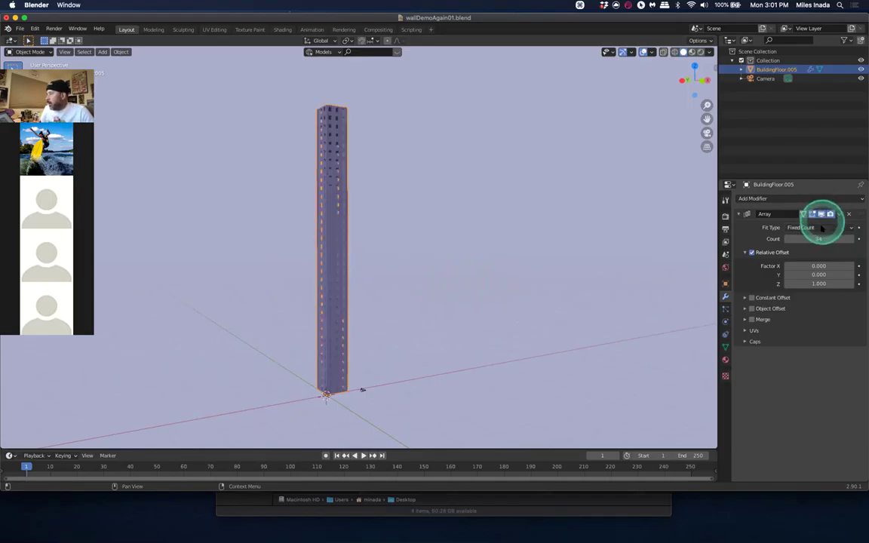
Reduce the tower's Array modifier count to 16 floors
{"action": "mouse_move", "coordinate": [825, 238]}
{"action": "left_mouse_down"}
{"action": "mouse_move", "coordinate": [805, 239]}
{"action": "mouse_move", "coordinate": [812, 238]}
{"action": "left_mouse_up"}
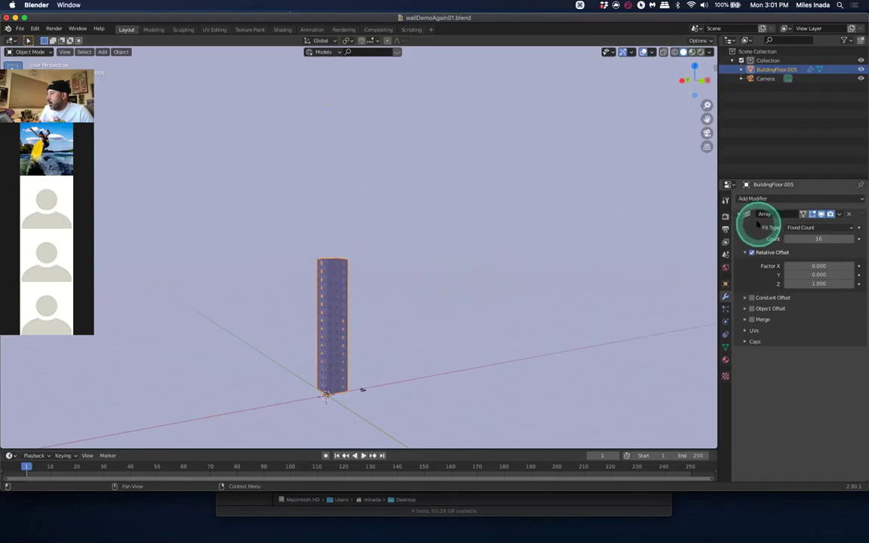
{"action": "left_click", "coordinate": [549, 275]}
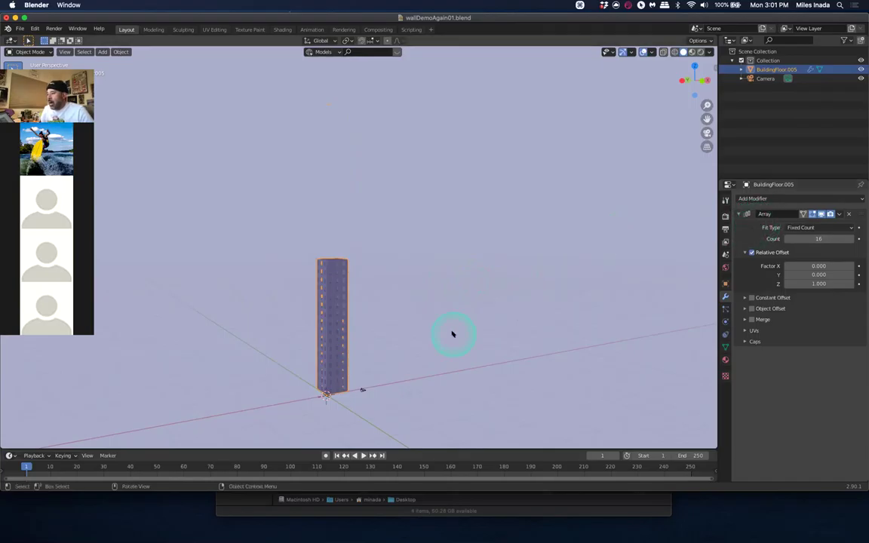
Duplicate the tower about 10.3 m along the X axis and set the copy's Array count to 26
{"action": "left_click", "coordinate": [341, 389]}
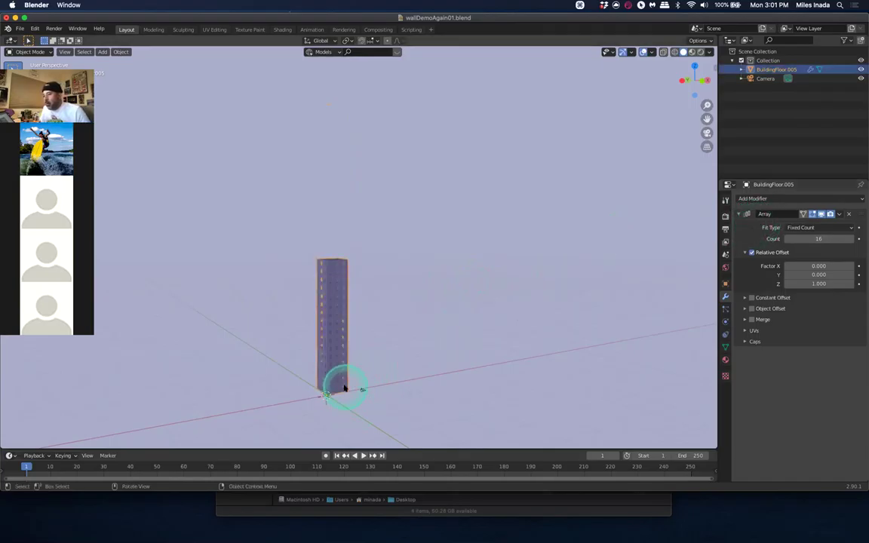
{"action": "key", "text": "shift+d"}
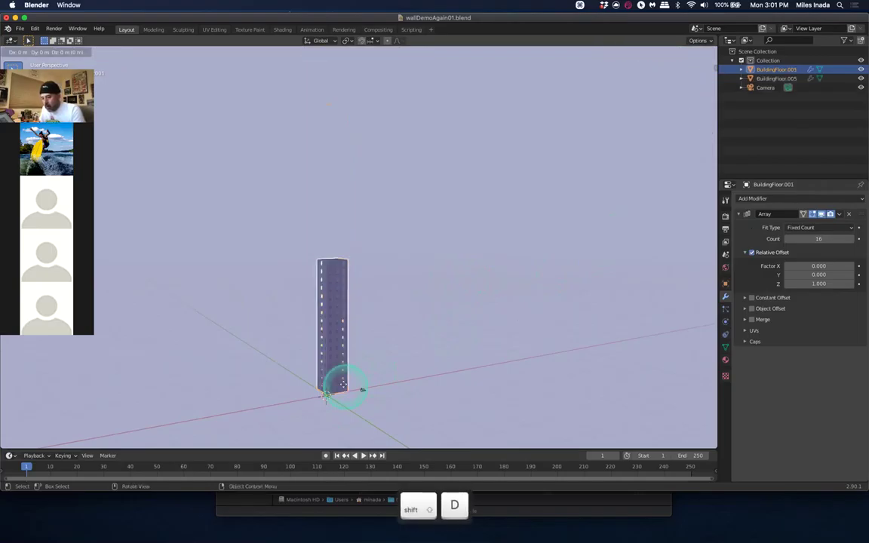
{"action": "key", "text": "x"}
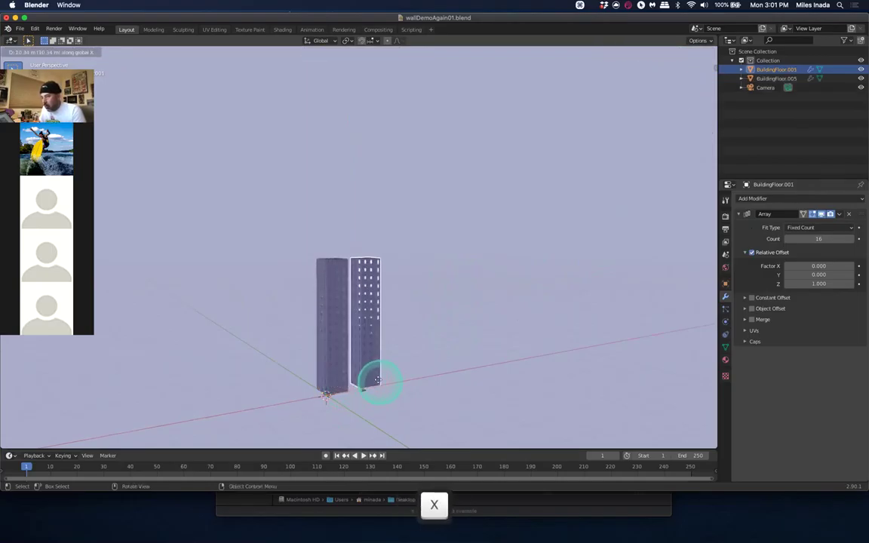
{"action": "left_click", "coordinate": [377, 381]}
{"action": "left_click", "coordinate": [817, 240]}
{"action": "left_click_drag", "start_coordinate": [816, 239], "coordinate": [587, 284]}
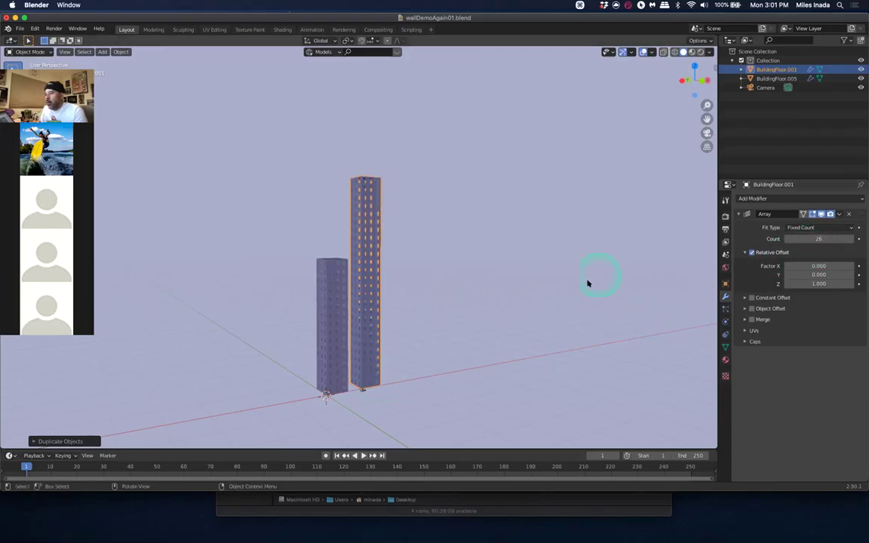
{"action": "left_click", "coordinate": [455, 338]}
Duplicate the 26-floor tower about 10.4 m along the X axis and set the new copy's Array count to 9
{"action": "left_click", "coordinate": [379, 376]}
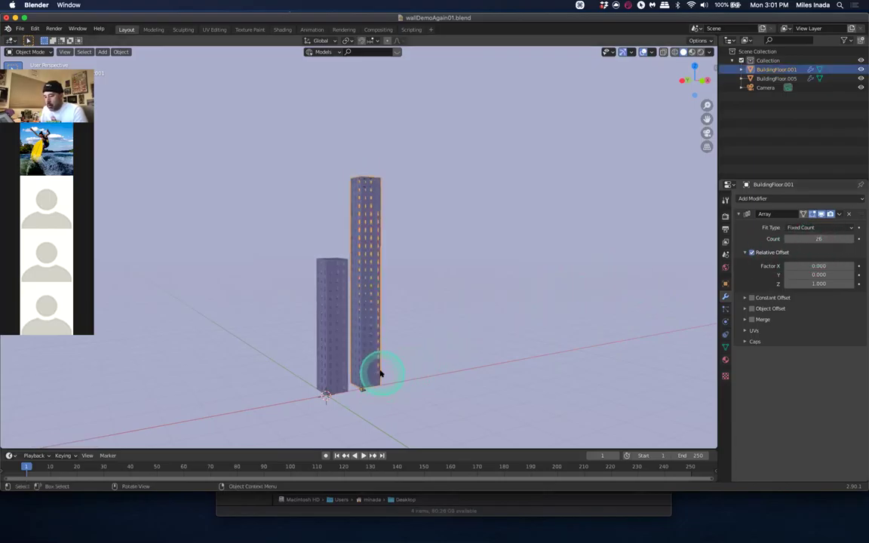
{"action": "key", "text": "shift+d"}
{"action": "key", "text": "g"}
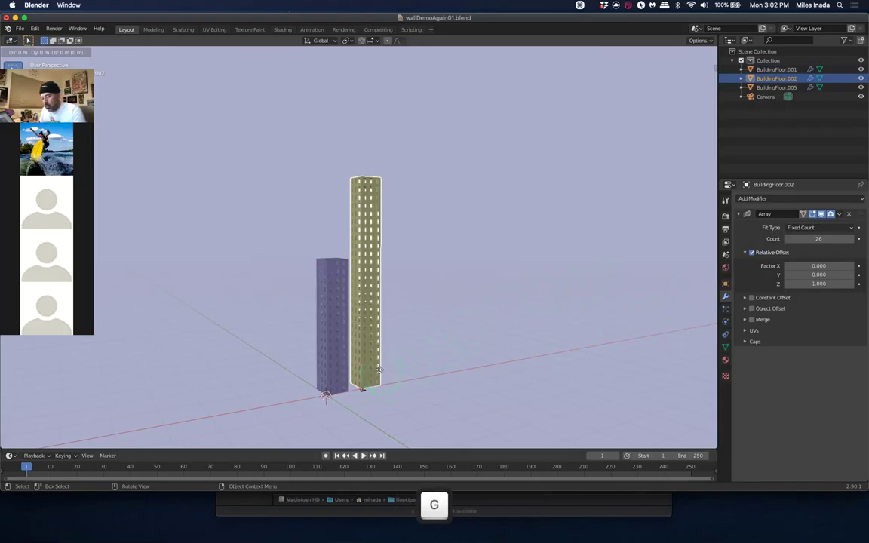
{"action": "key", "text": "x"}
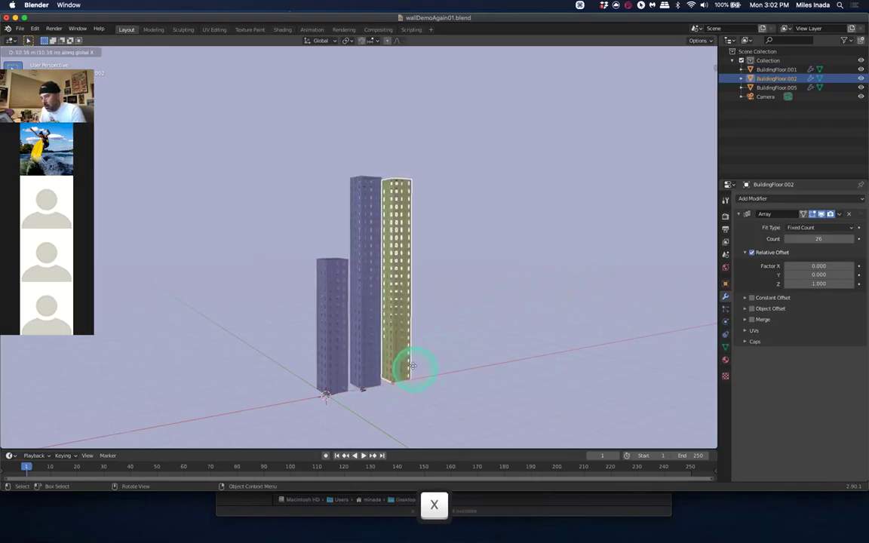
{"action": "left_click", "coordinate": [414, 366]}
{"action": "left_click_drag", "start_coordinate": [818, 240], "coordinate": [813, 241]}
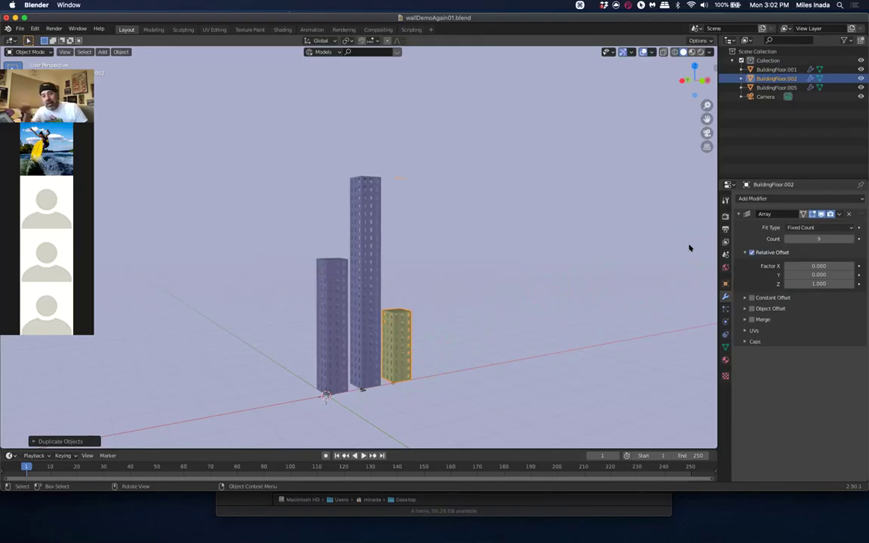
{"action": "middle_click_drag", "start_coordinate": [660, 257], "coordinate": [469, 332]}
{"action": "scroll", "coordinate": [475, 310], "scroll_direction": "up", "scroll_amount": 2}
{"action": "scroll", "coordinate": [476, 311], "scroll_direction": "up", "scroll_amount": 2}
{"action": "scroll", "coordinate": [481, 324], "scroll_direction": "down", "scroll_amount": 5}
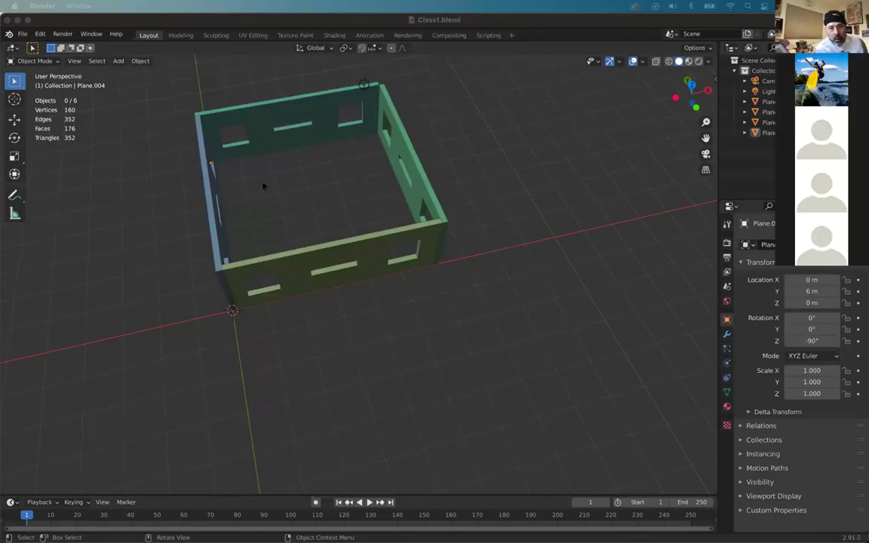
Examine the four-walled building floor in Class1.blend from several sides
{"action": "scroll", "coordinate": [263, 186], "scroll_direction": "left", "scroll_amount": 3}
{"action": "scroll", "coordinate": [263, 186], "scroll_direction": "left", "scroll_amount": 5}
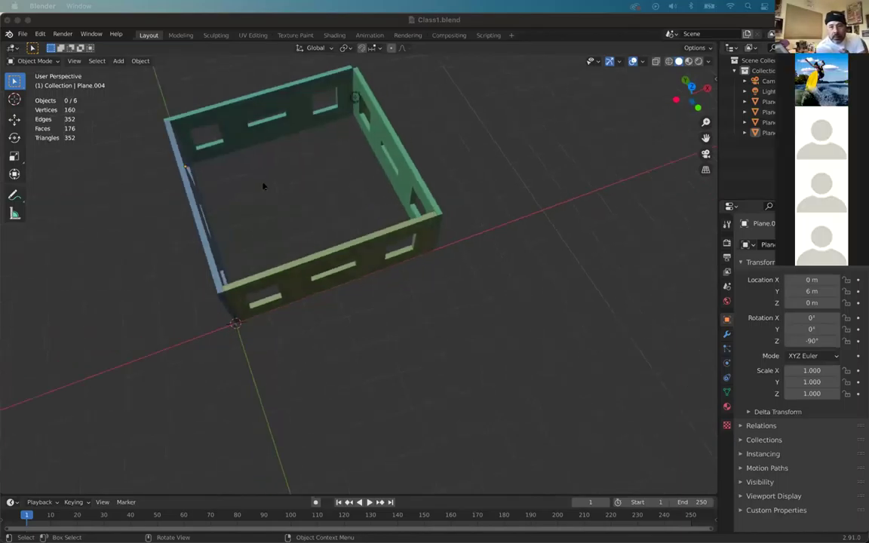
{"action": "scroll", "coordinate": [293, 221], "scroll_direction": "left", "scroll_amount": 3}
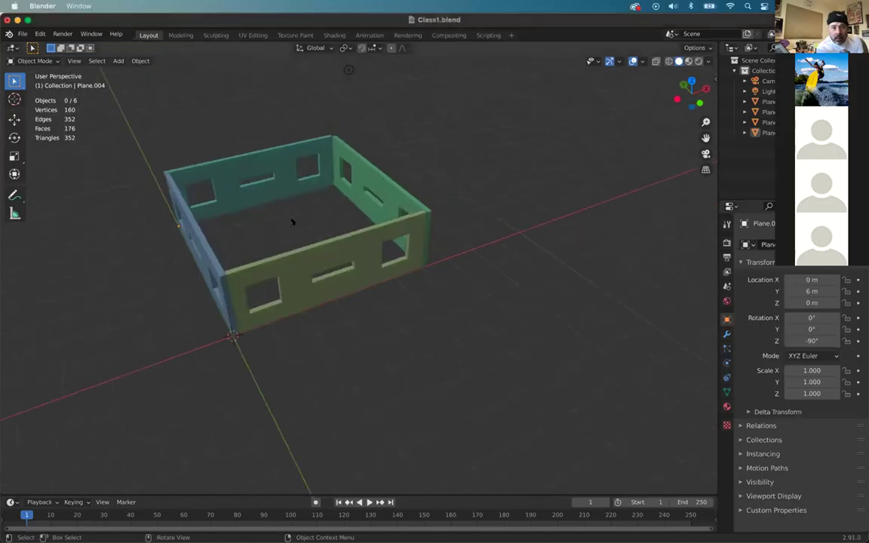
{"action": "scroll", "coordinate": [346, 261], "scroll_direction": "left", "scroll_amount": 2, "text": "shift"}
{"action": "middle_click_drag", "start_coordinate": [394, 257], "coordinate": [338, 233], "text": "shift"}
{"action": "right_click", "coordinate": [337, 233]}
{"action": "middle_click_drag", "start_coordinate": [460, 164], "coordinate": [181, 224]}
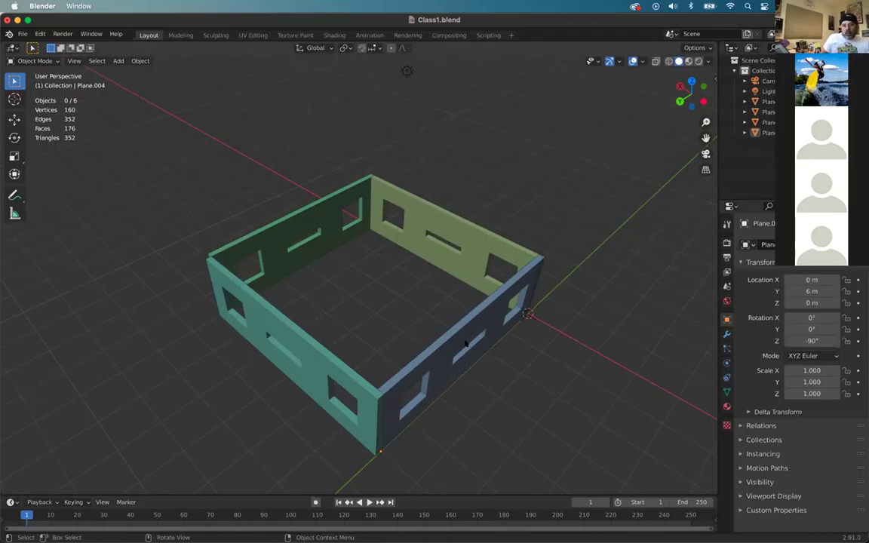
Check which objects form the walls, select the teal wall Plane.001, and inspect the corner it shares with the blue wall
{"action": "left_click", "coordinate": [553, 240]}
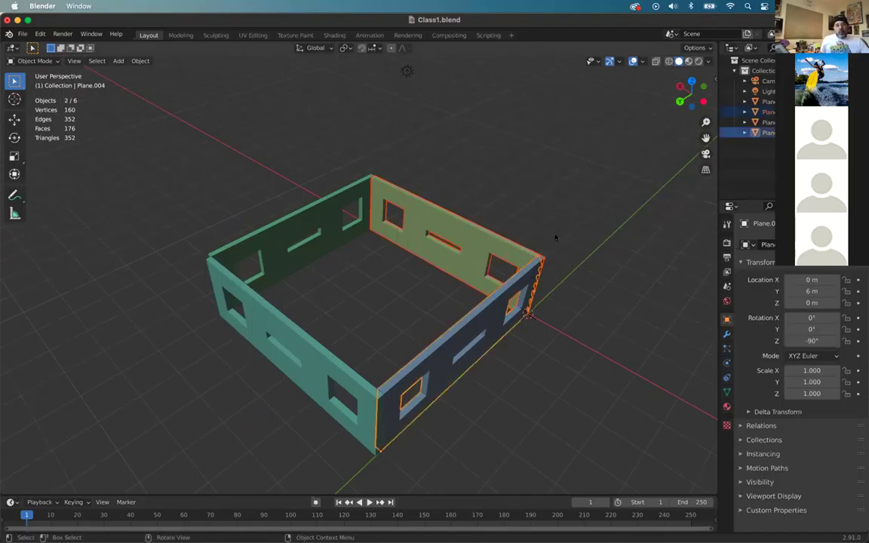
{"action": "left_click", "coordinate": [553, 231]}
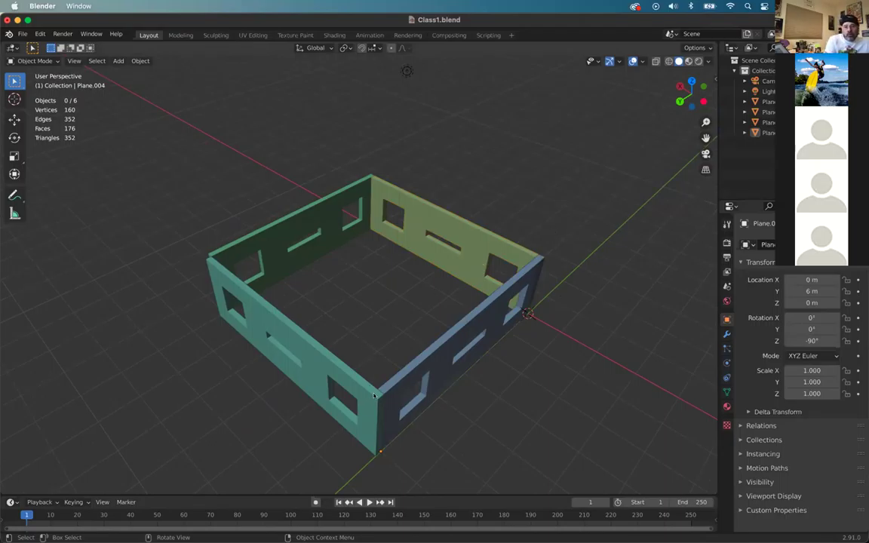
{"action": "left_click", "coordinate": [322, 348]}
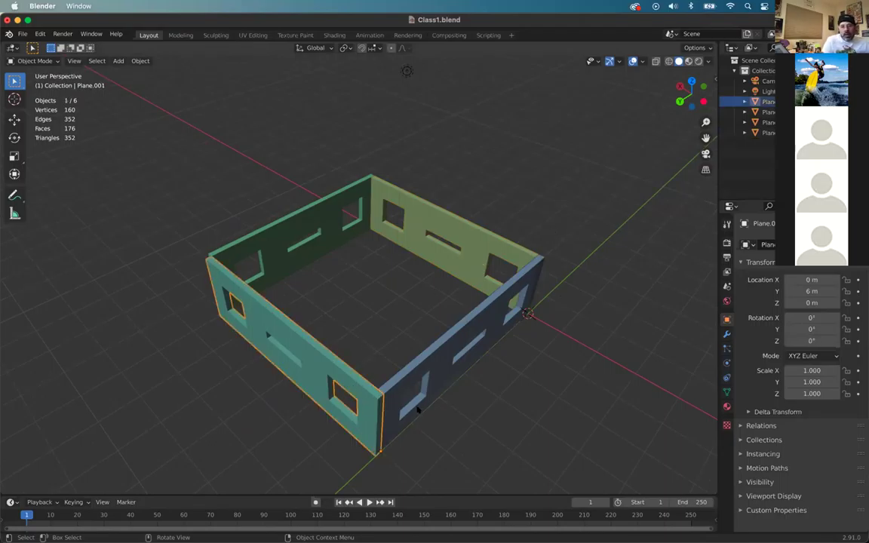
{"action": "scroll", "coordinate": [417, 408], "scroll_direction": "left", "scroll_amount": 5}
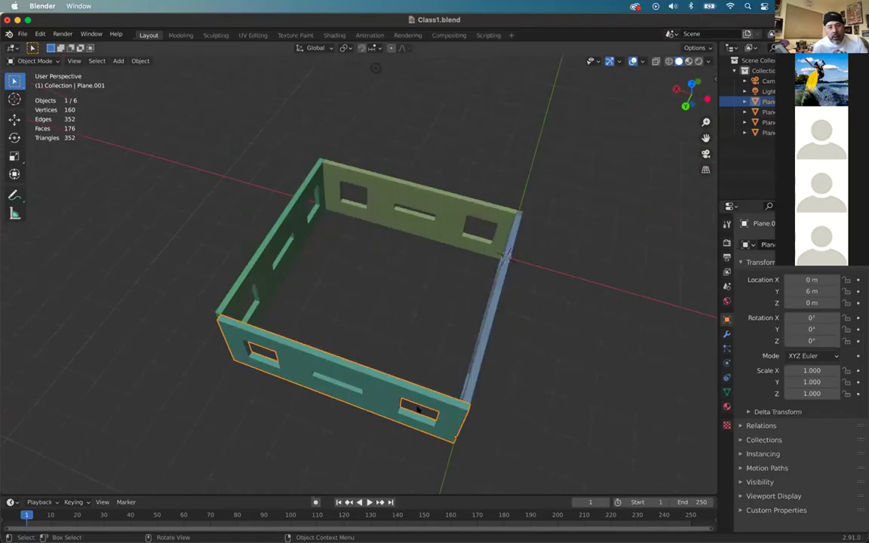
{"action": "scroll", "coordinate": [417, 408], "scroll_direction": "left", "scroll_amount": 10}
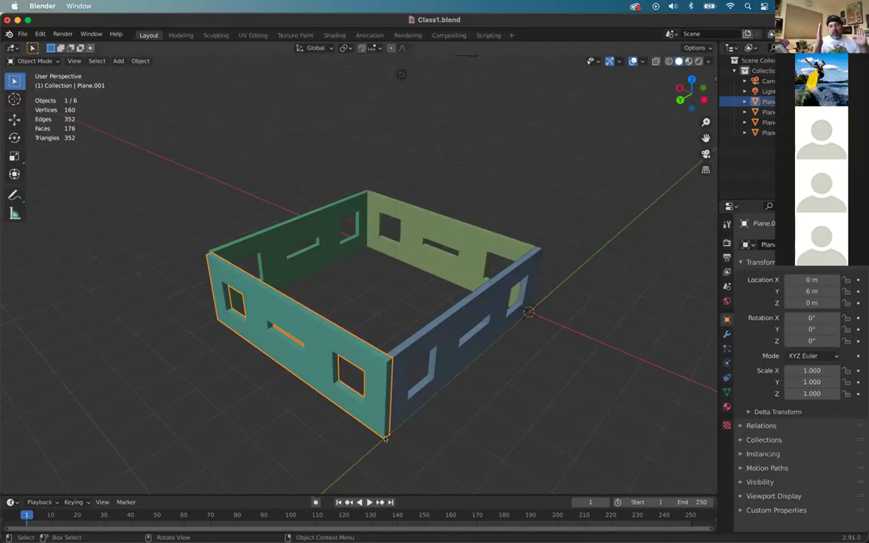
{"action": "middle_click_drag", "start_coordinate": [411, 417], "coordinate": [393, 404]}
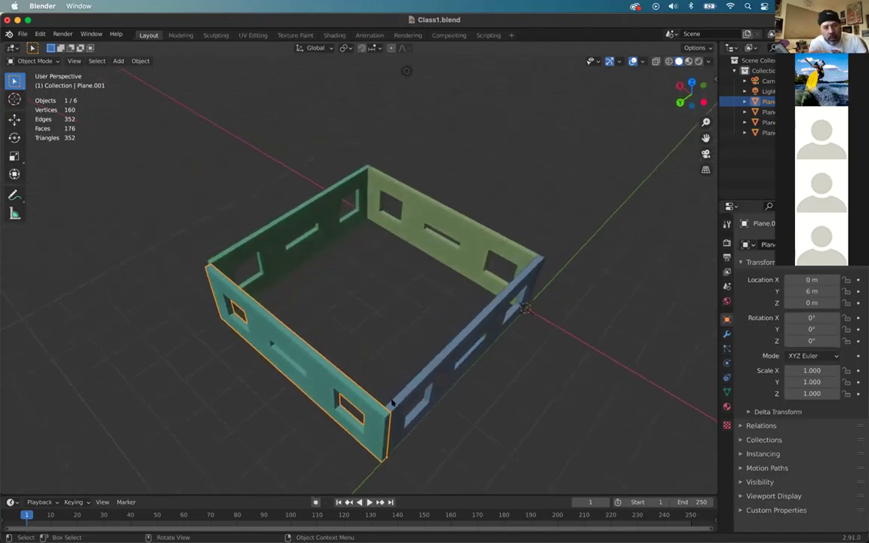
{"action": "middle_click_drag", "start_coordinate": [391, 404], "coordinate": [392, 404]}
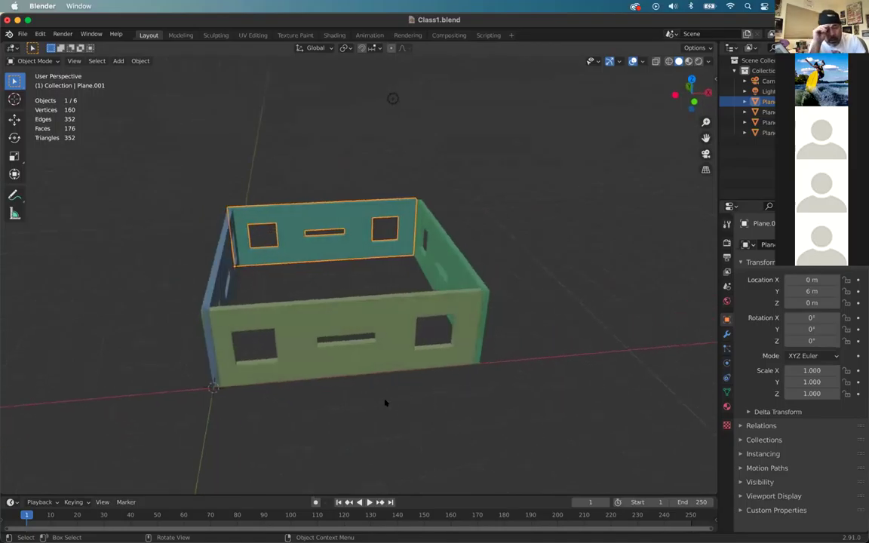
Select the yellow-green wall and the blue wall Plane.004 in turn, and inspect how the walls meet from the top orthographic view
{"action": "left_click", "coordinate": [260, 363]}
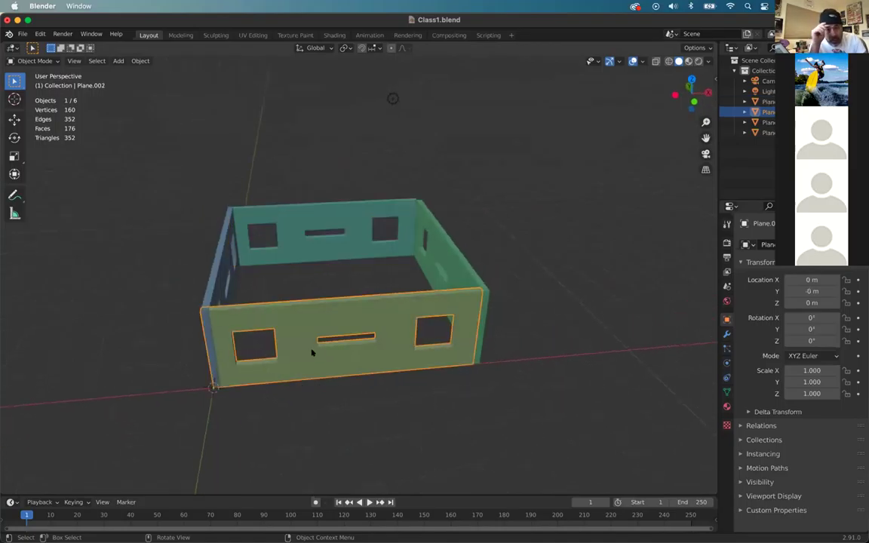
{"action": "left_click", "coordinate": [202, 287]}
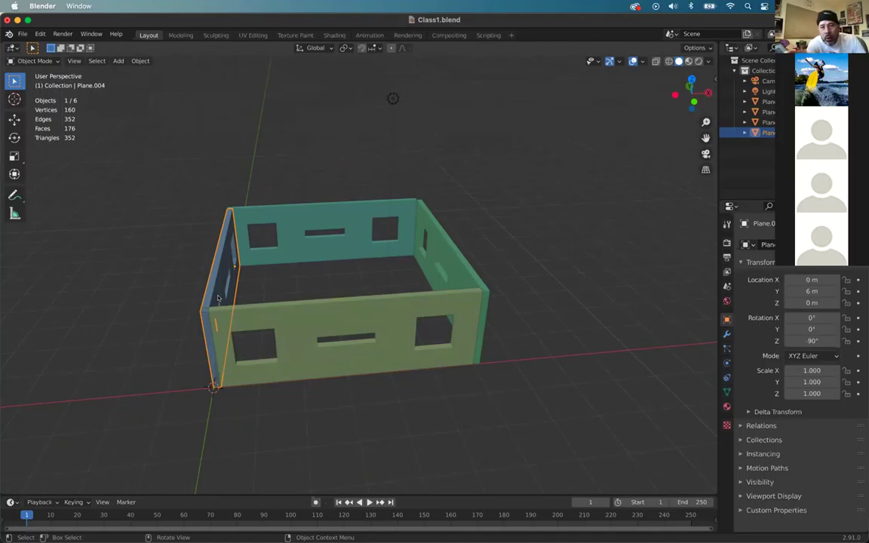
{"action": "middle_click_drag", "start_coordinate": [217, 298], "coordinate": [620, 139]}
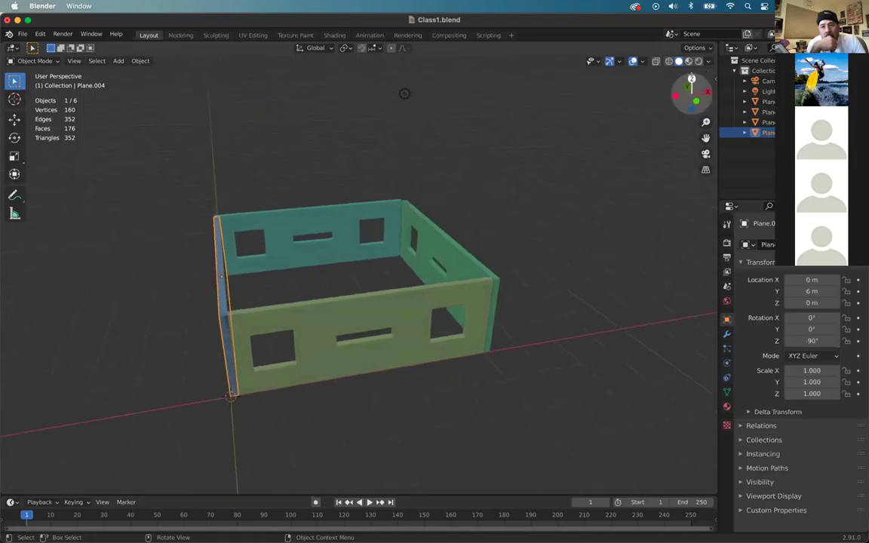
{"action": "left_click", "coordinate": [691, 78]}
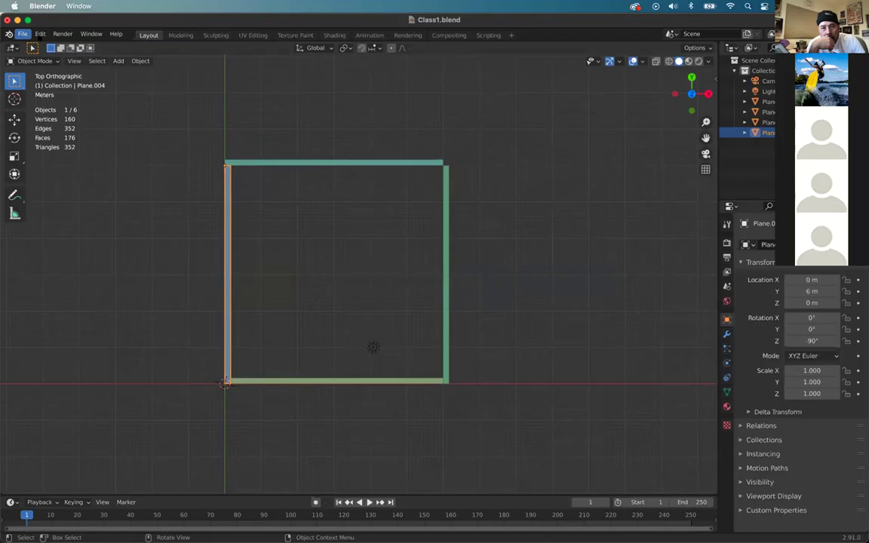
Delete the teal wall Plane.001 on the far side of the building floor
{"action": "left_click", "coordinate": [338, 163]}
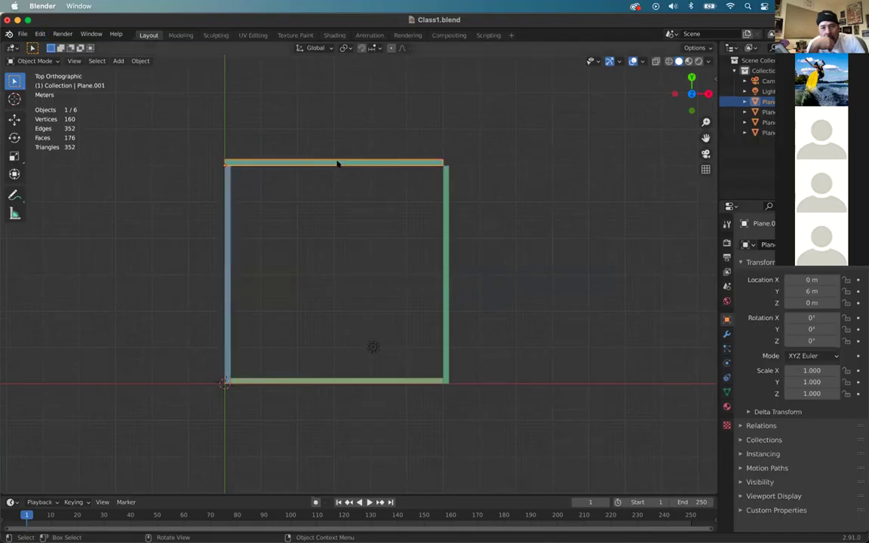
{"action": "key", "text": "z"}
{"action": "key", "text": "Escape"}
{"action": "key", "text": "x"}
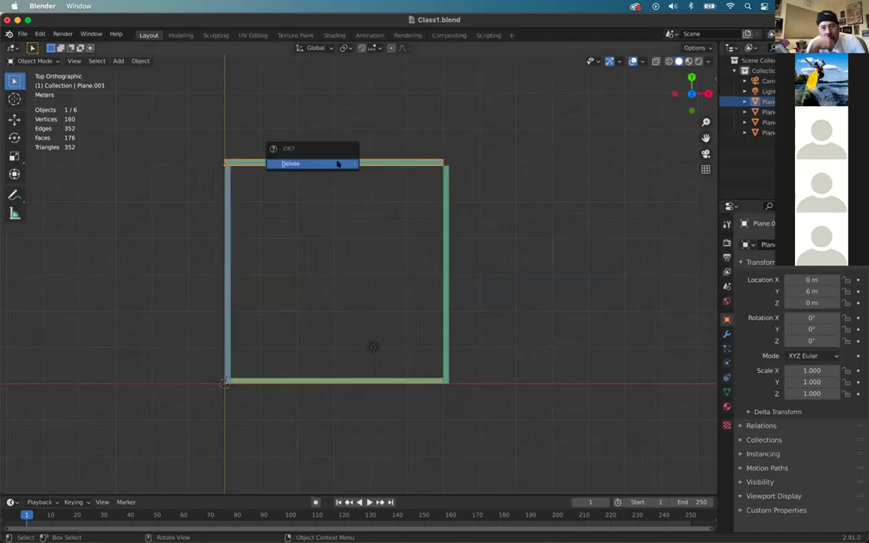
{"action": "left_click", "coordinate": [337, 164]}
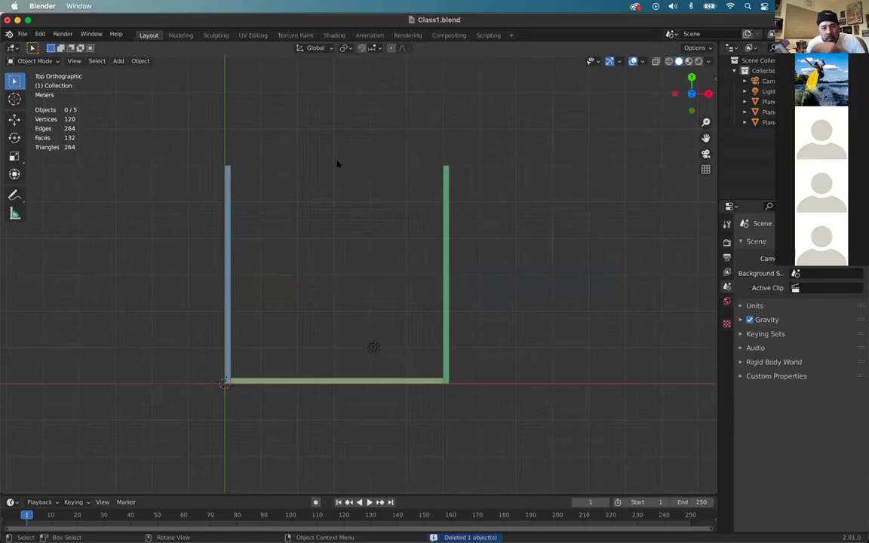
Duplicate the yellow-green wall 6 m along the Y axis to close the open side, undoing and redoing the change once
{"action": "left_click", "coordinate": [280, 380]}
{"action": "key", "text": "shift+d"}
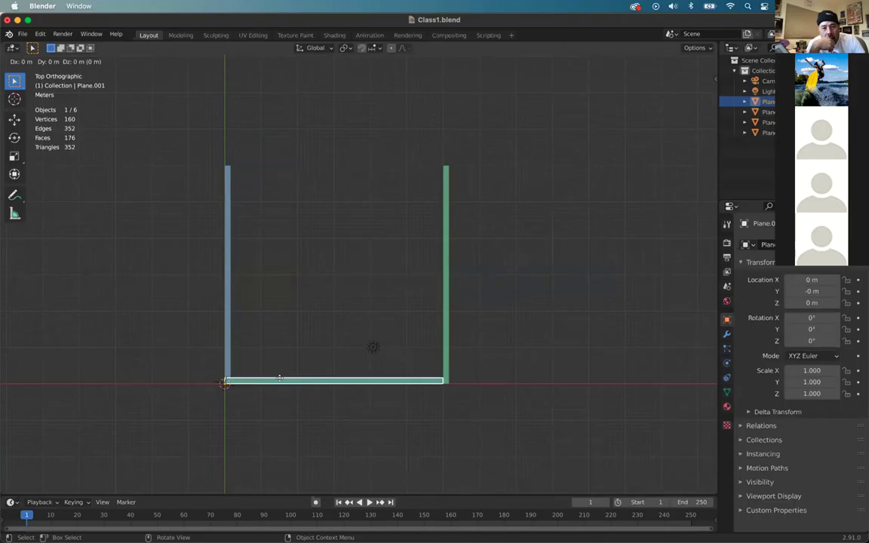
{"action": "key", "text": "ctrl"}
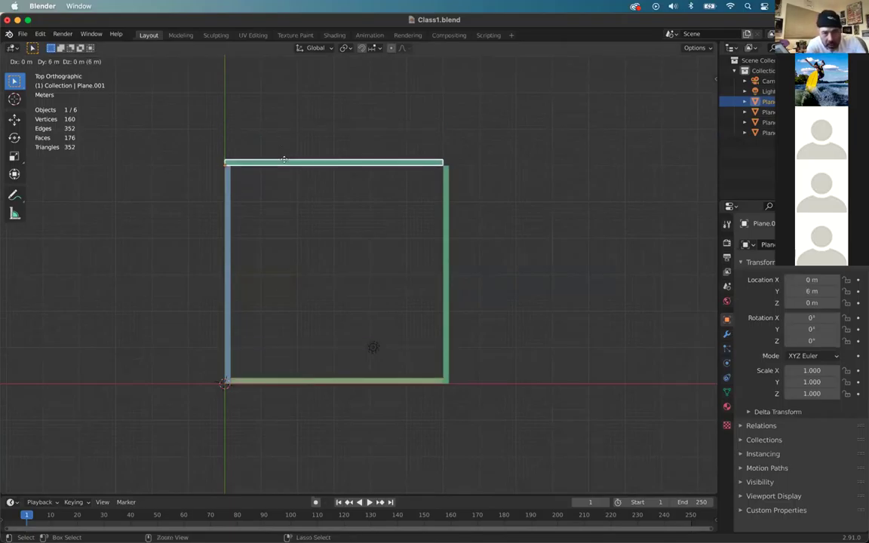
{"action": "left_click", "coordinate": [288, 355]}
{"action": "key", "text": "ctrl+z"}
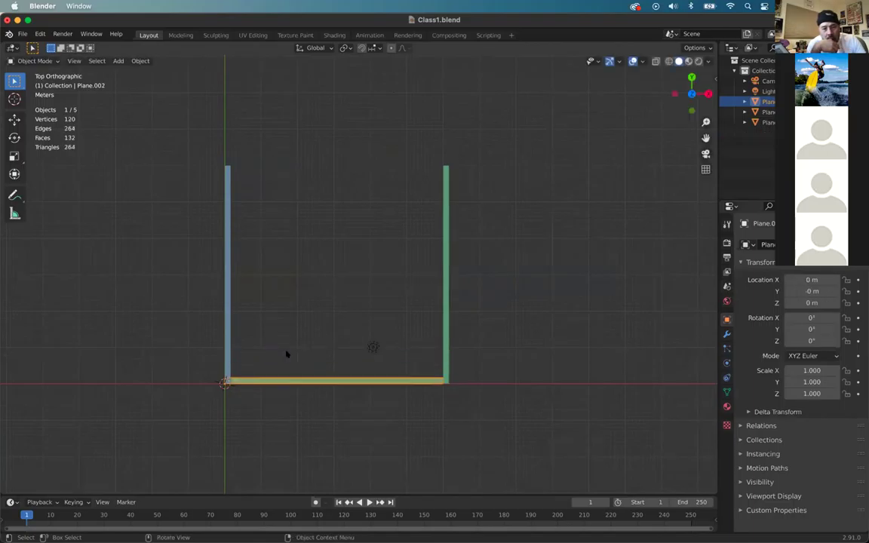
{"action": "key", "text": "ctrl+z"}
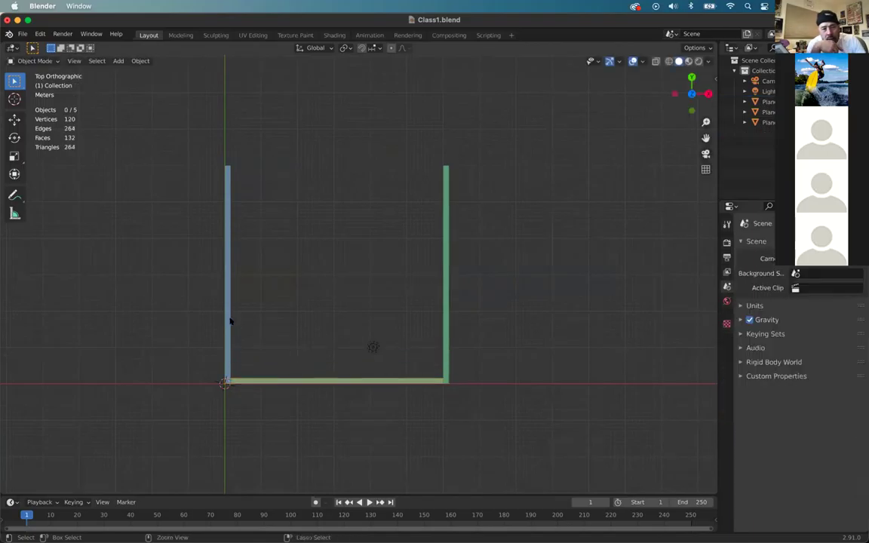
{"action": "key", "text": "ctrl+shift+z"}
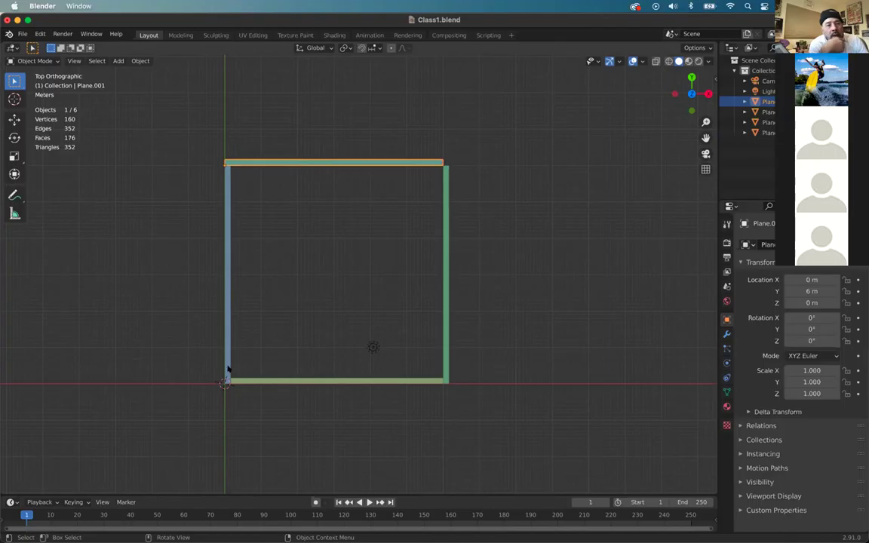
Switch the viewport to wireframe shading and examine how the walls meet at the corner by the world origin
{"action": "scroll", "coordinate": [218, 378], "scroll_direction": "up", "scroll_amount": 2}
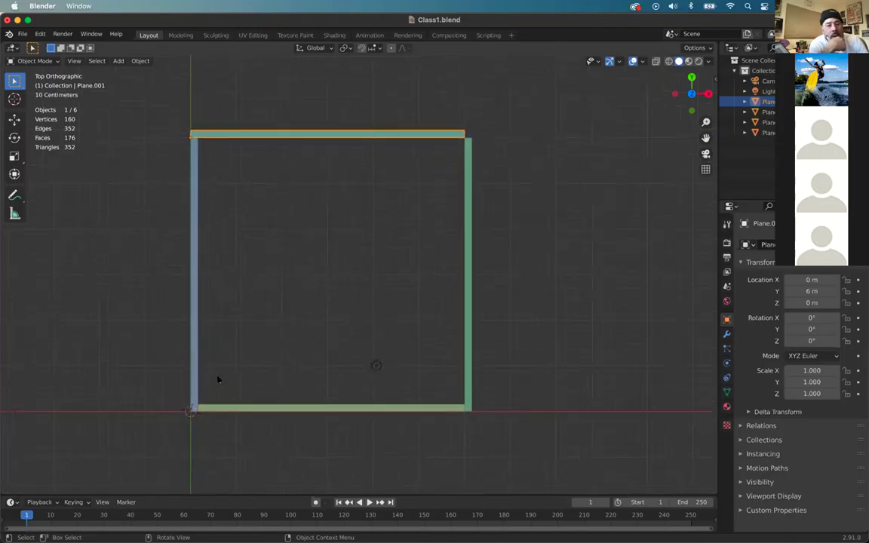
{"action": "scroll", "coordinate": [218, 378], "scroll_direction": "down", "scroll_amount": 3}
{"action": "scroll", "coordinate": [219, 378], "scroll_direction": "up", "scroll_amount": 2}
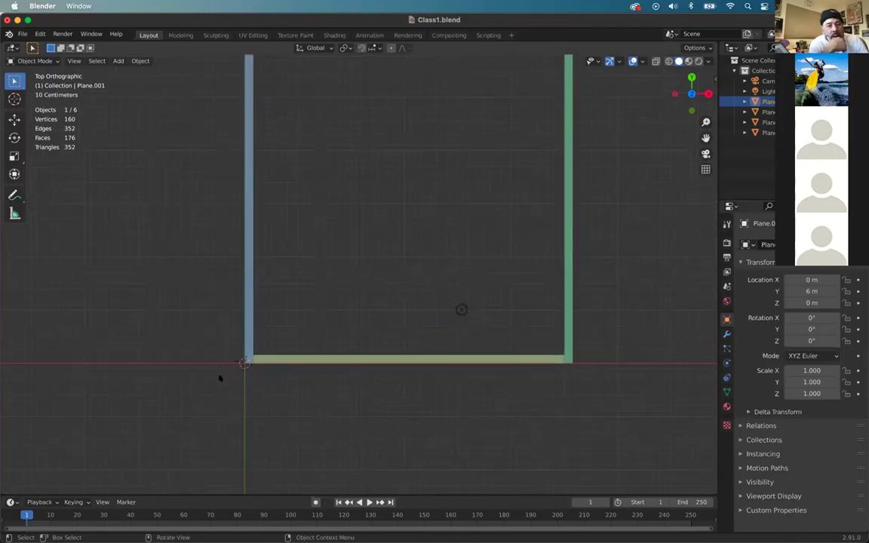
{"action": "scroll", "coordinate": [219, 378], "scroll_direction": "up", "scroll_amount": 1}
{"action": "key", "text": "z"}
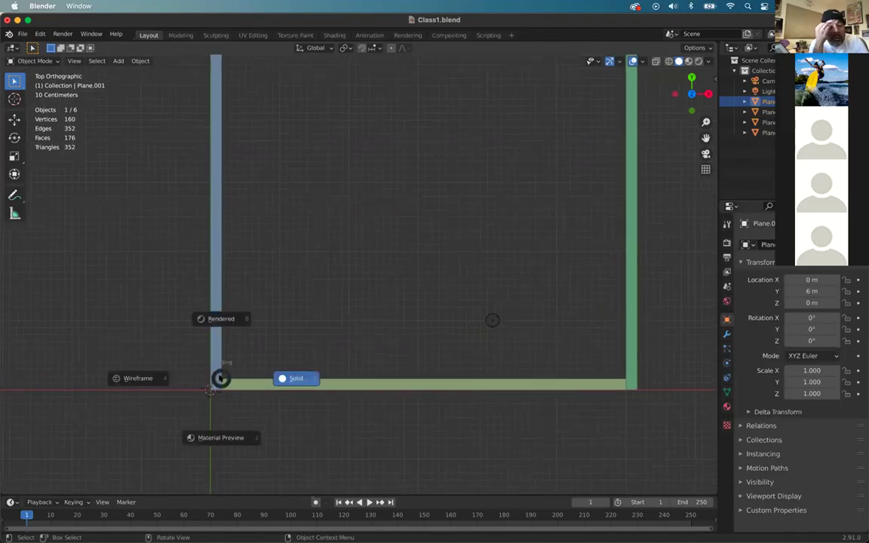
{"action": "left_click", "coordinate": [93, 372]}
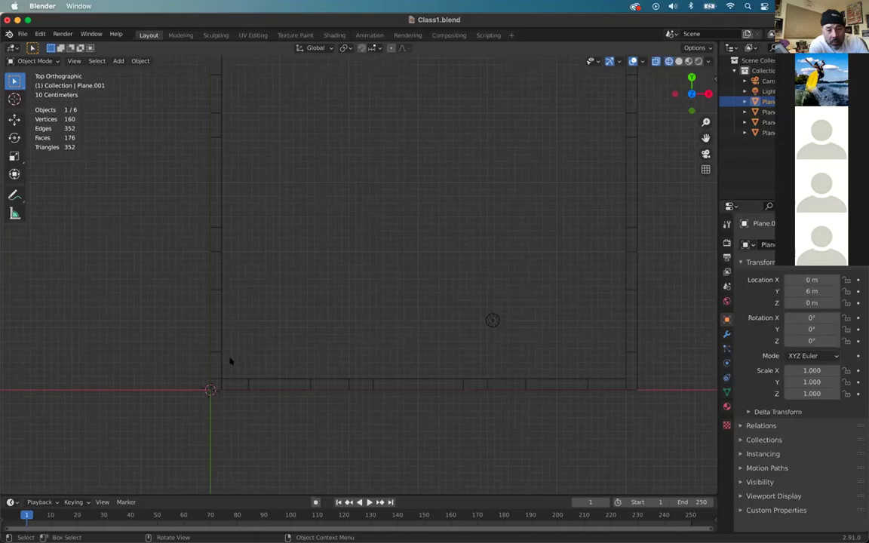
{"action": "scroll", "coordinate": [230, 361], "scroll_direction": "up", "scroll_amount": 1}
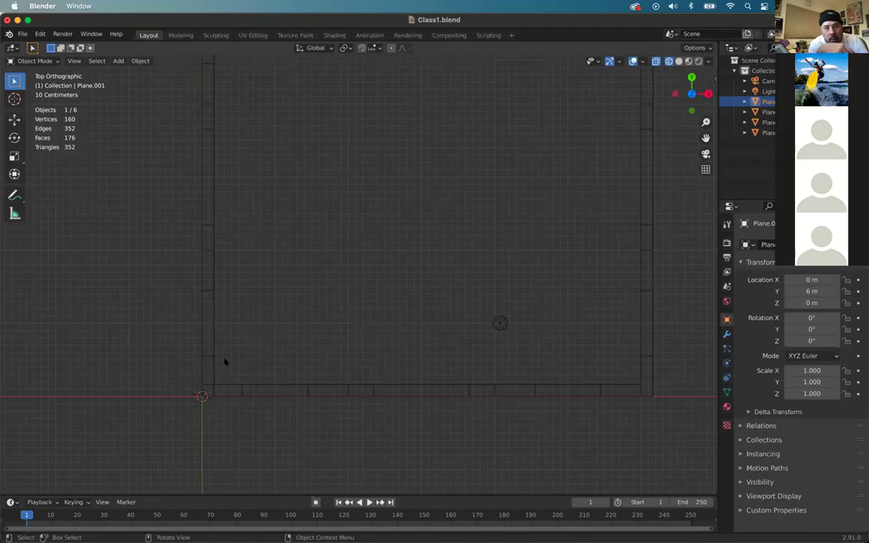
{"action": "scroll", "coordinate": [215, 369], "scroll_direction": "down", "scroll_amount": 3}
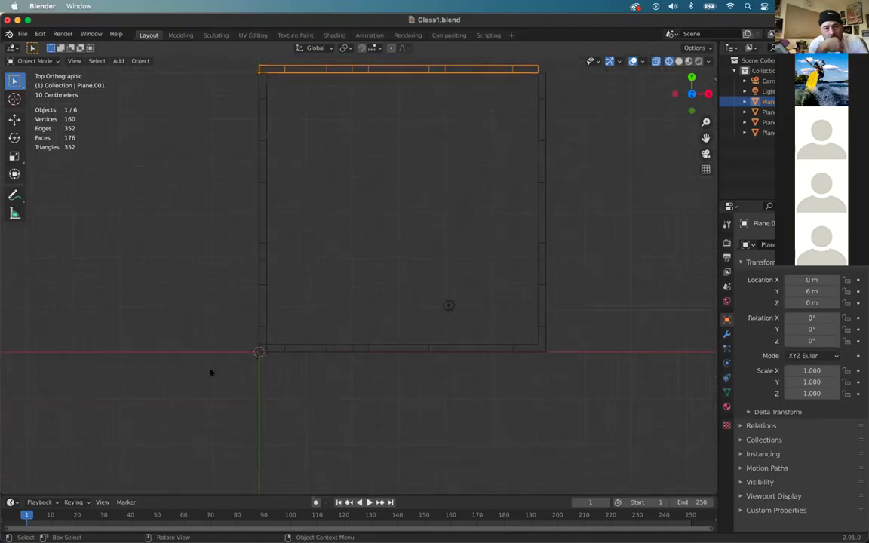
{"action": "scroll", "coordinate": [303, 318], "scroll_direction": "up", "scroll_amount": 3, "text": "shift"}
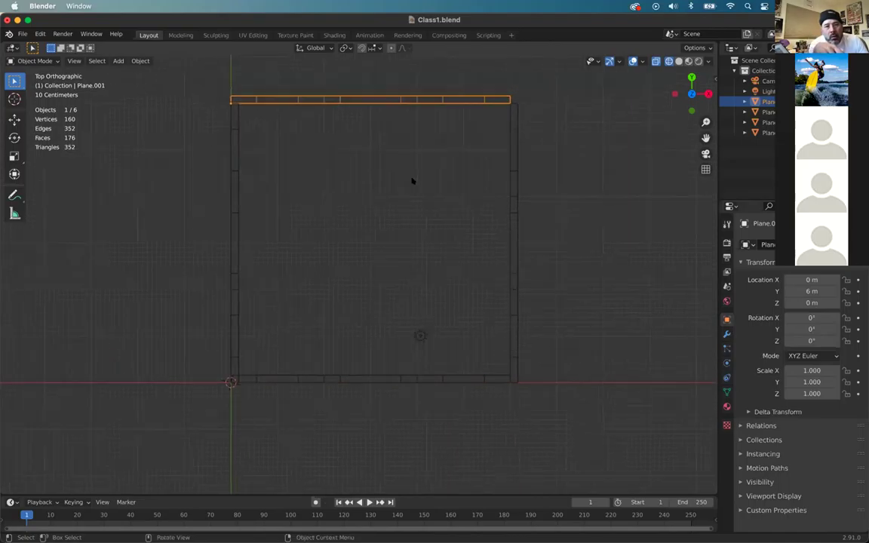
Move every wall except Plane.004, together with the light, about 0.18 m along the X axis, flush with Plane.004's inner face
{"action": "left_click_drag", "start_coordinate": [415, 82], "coordinate": [549, 397]}
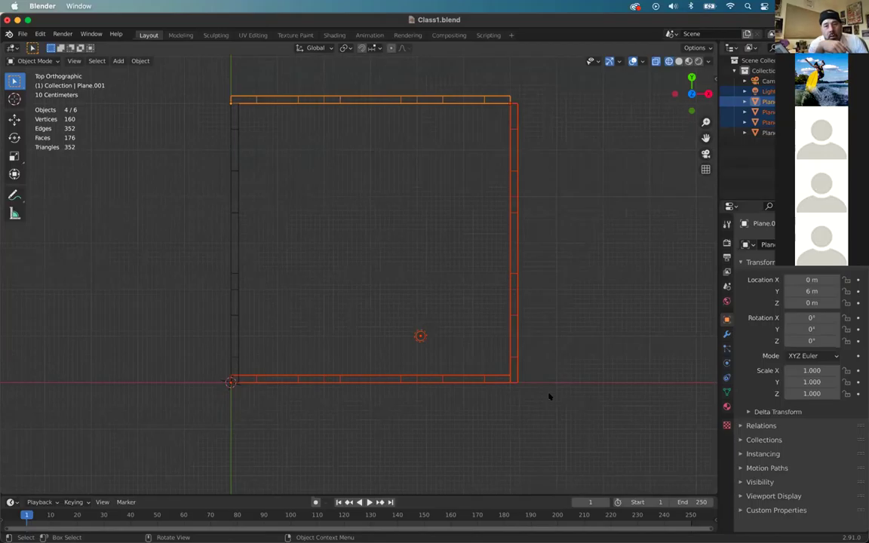
{"action": "key", "text": "g"}
{"action": "key", "text": "x"}
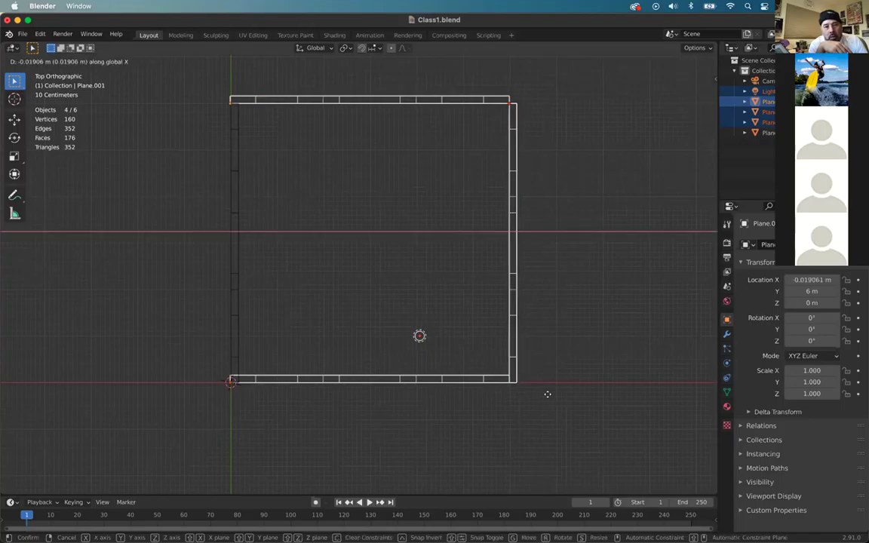
{"action": "left_click", "coordinate": [556, 395]}
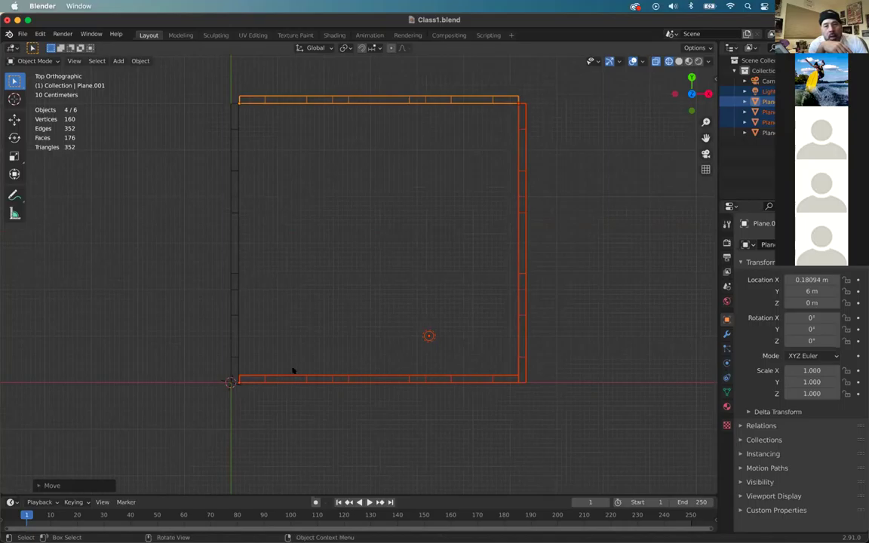
Move only the far wall Plane.001 along the Y axis to Y 5.8 m, between the two side walls
{"action": "left_click", "coordinate": [311, 121]}
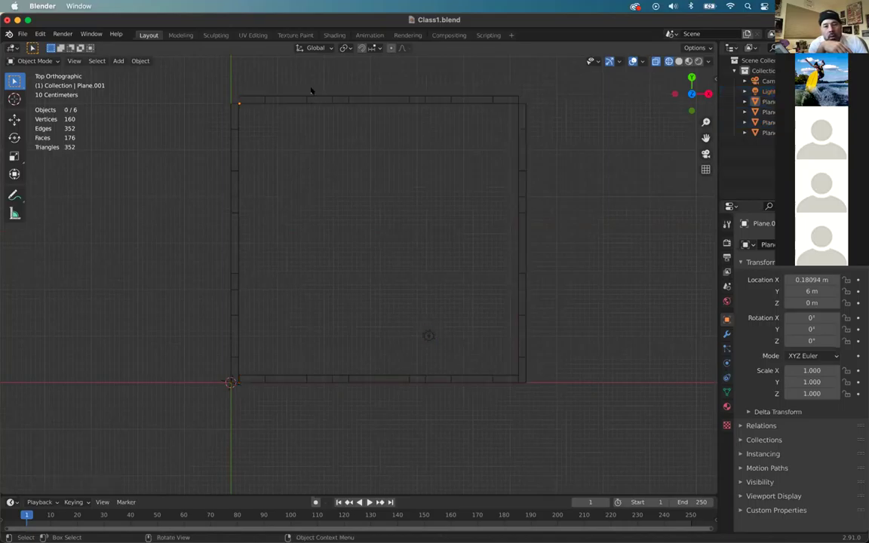
{"action": "left_click_drag", "start_coordinate": [310, 94], "coordinate": [393, 104]}
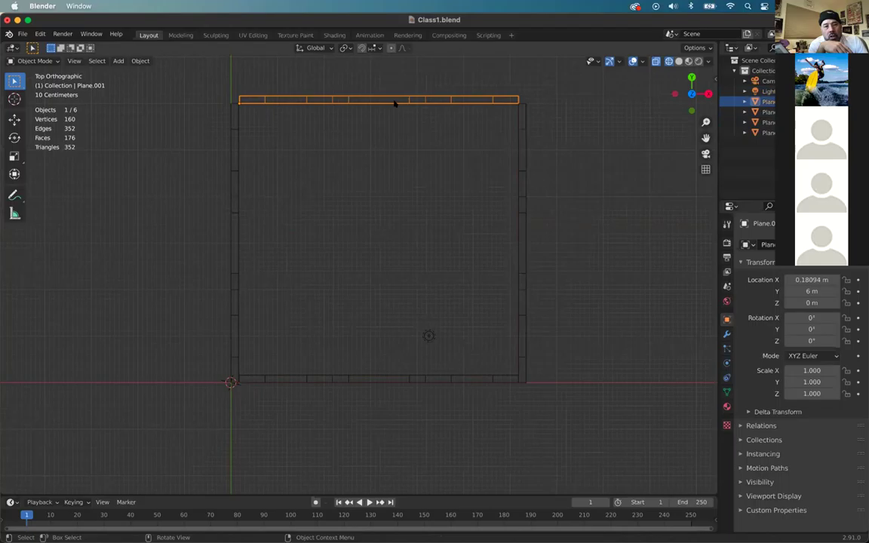
{"action": "key", "text": "g"}
{"action": "key", "text": "y"}
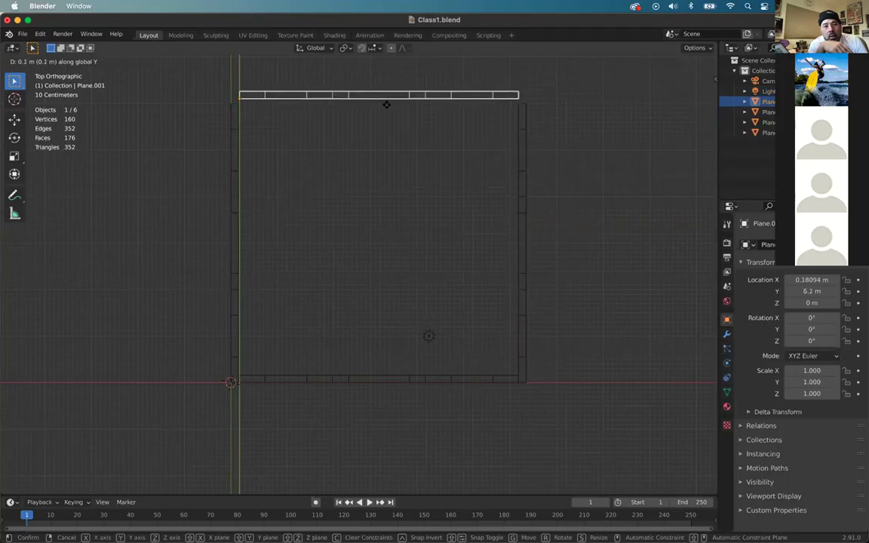
{"action": "left_click", "coordinate": [386, 109]}
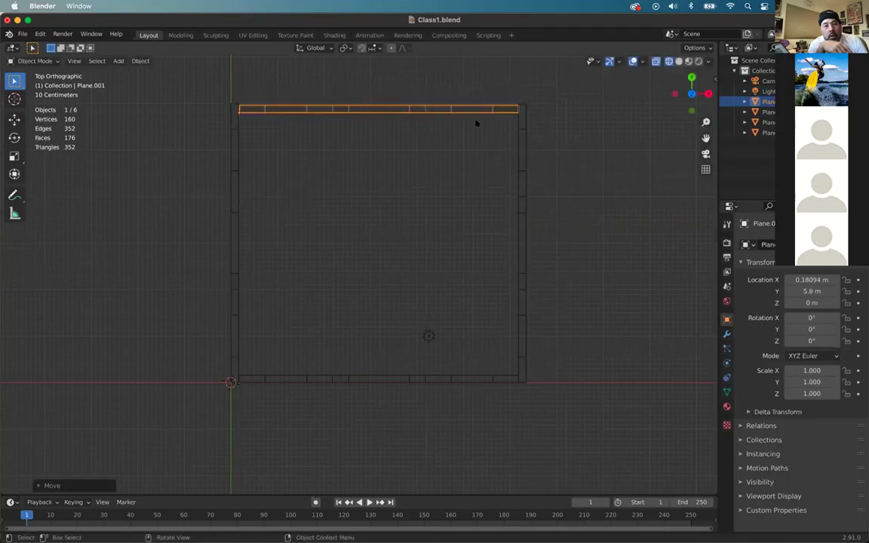
{"action": "scroll", "coordinate": [573, 104], "scroll_direction": "up", "scroll_amount": 2}
{"action": "scroll", "coordinate": [534, 83], "scroll_direction": "down", "scroll_amount": 1}
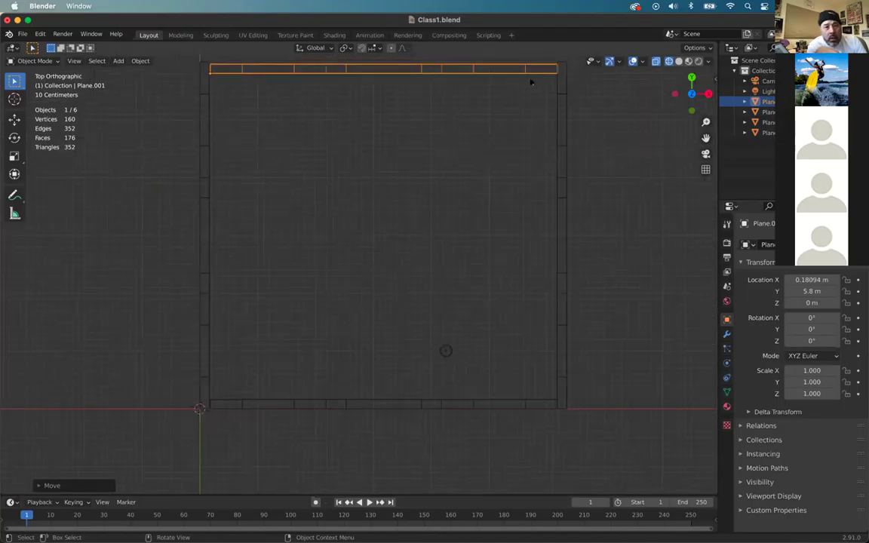
{"action": "key", "text": "g"}
{"action": "key", "text": "y"}
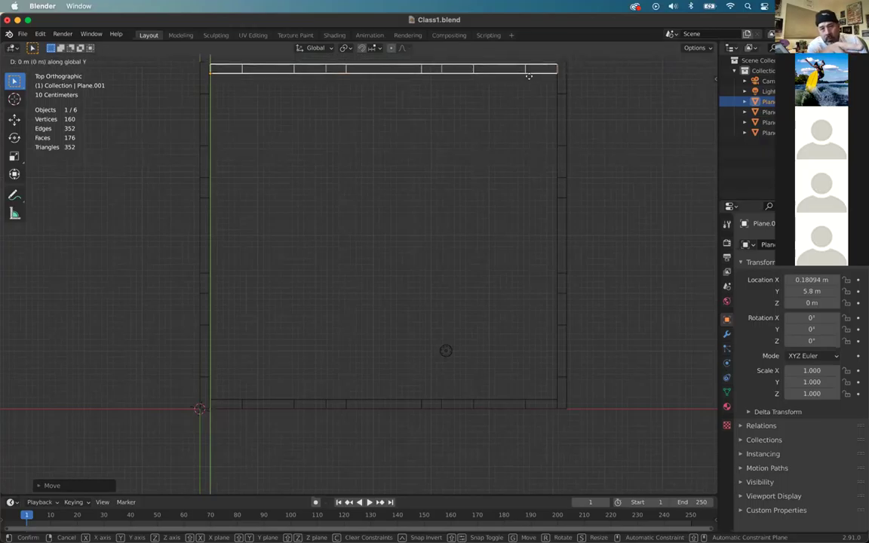
{"action": "key", "text": "Escape"}
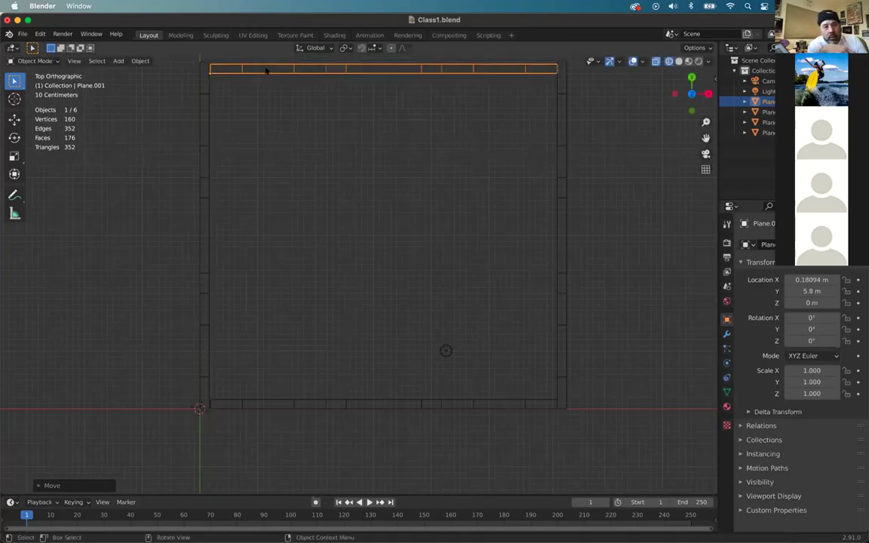
Deselect the wall and inspect the corner where Plane.001 meets the side wall Plane.004
{"action": "left_click", "coordinate": [180, 66]}
{"action": "scroll", "coordinate": [179, 67], "scroll_direction": "up", "scroll_amount": 3}
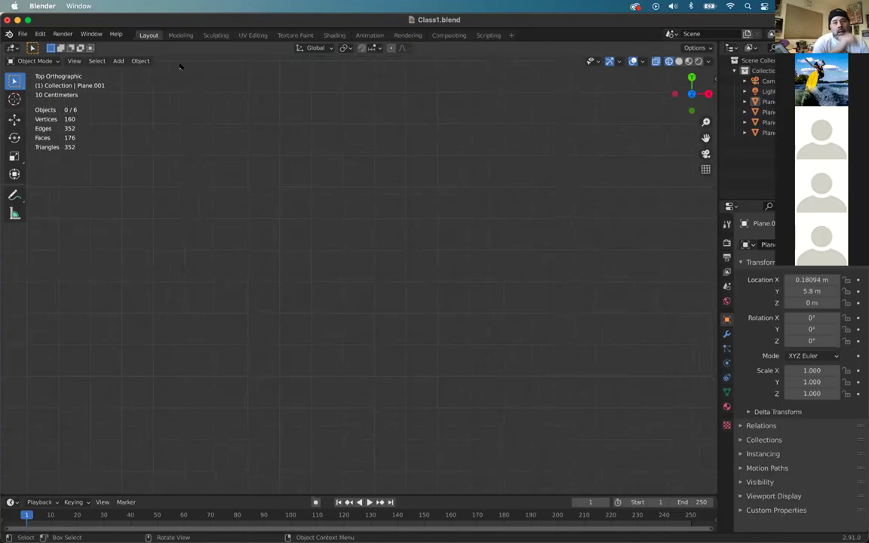
{"action": "scroll", "coordinate": [180, 66], "scroll_direction": "down", "scroll_amount": 8}
{"action": "scroll", "coordinate": [180, 67], "scroll_direction": "up", "scroll_amount": 7}
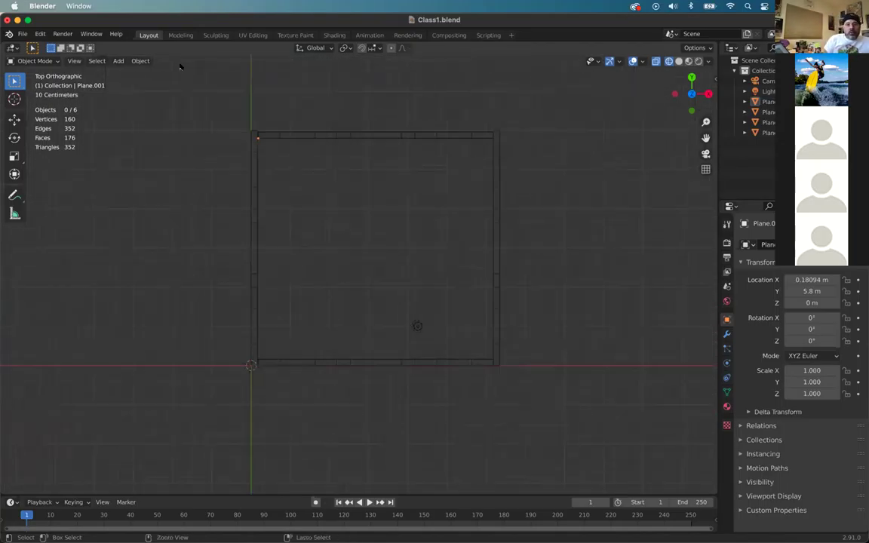
{"action": "scroll", "coordinate": [179, 67], "scroll_direction": "down", "scroll_amount": 2}
{"action": "scroll", "coordinate": [179, 66], "scroll_direction": "up", "scroll_amount": 1}
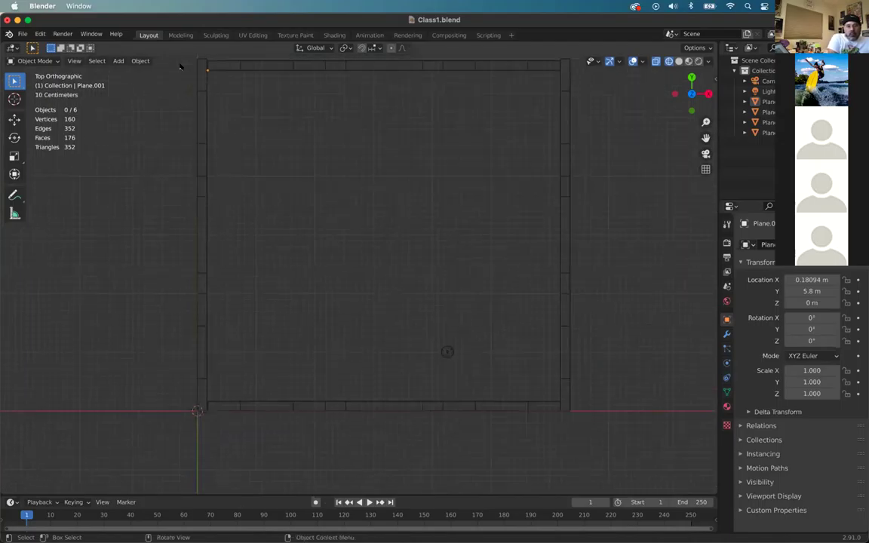
{"action": "key", "text": "shift"}
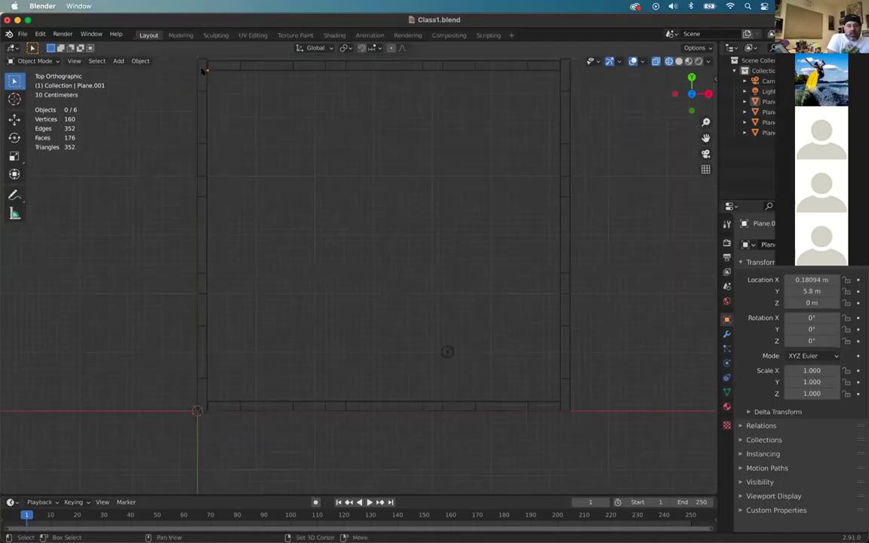
{"action": "scroll", "coordinate": [202, 70], "scroll_direction": "up", "scroll_amount": 3, "text": "shift"}
{"action": "scroll", "coordinate": [204, 96], "scroll_direction": "up", "scroll_amount": 3}
{"action": "scroll", "coordinate": [198, 91], "scroll_direction": "down", "scroll_amount": 3}
Snap the 3D cursor to the selected outer corner vertex of the far wall Plane.001 in Edit Mode, and return to Object Mode
{"action": "key", "text": "b"}
{"action": "left_click_drag", "start_coordinate": [154, 74], "coordinate": [173, 90]}
{"action": "left_click", "coordinate": [179, 96]}
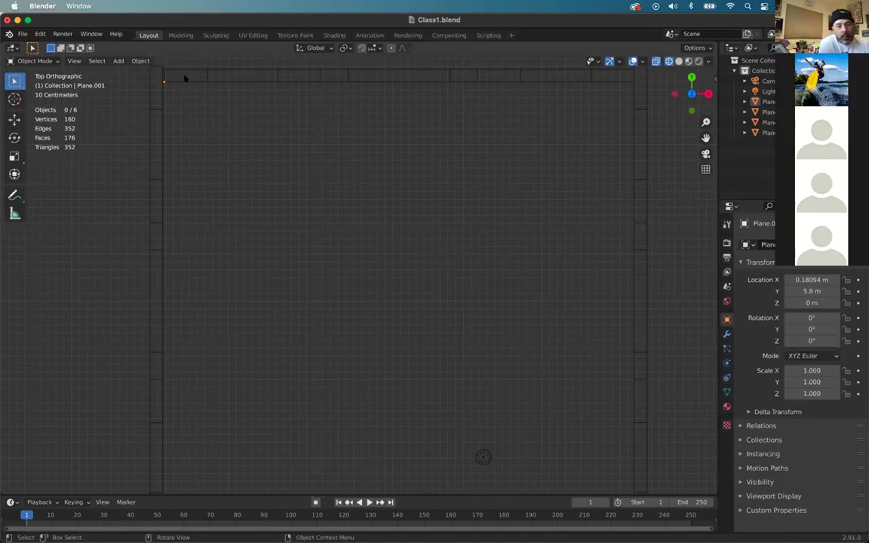
{"action": "left_click_drag", "start_coordinate": [254, 95], "coordinate": [274, 48]}
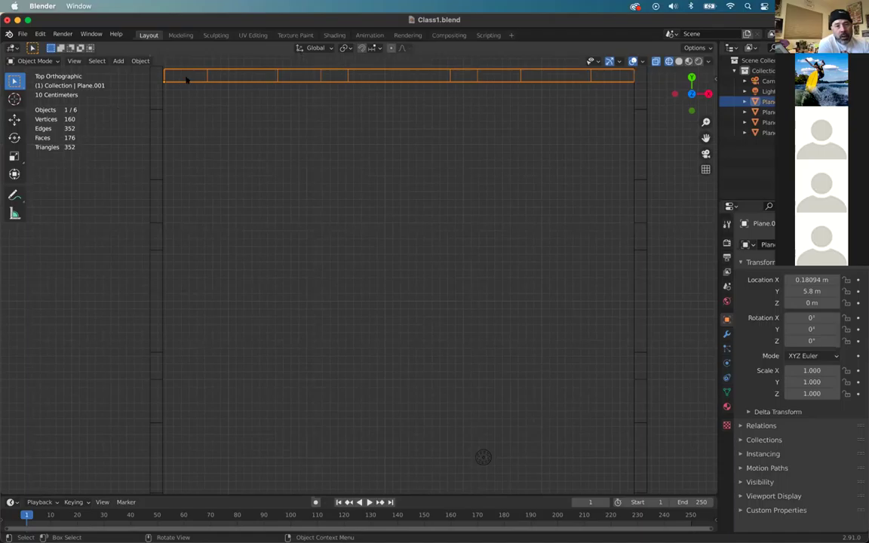
{"action": "key", "text": "Tab"}
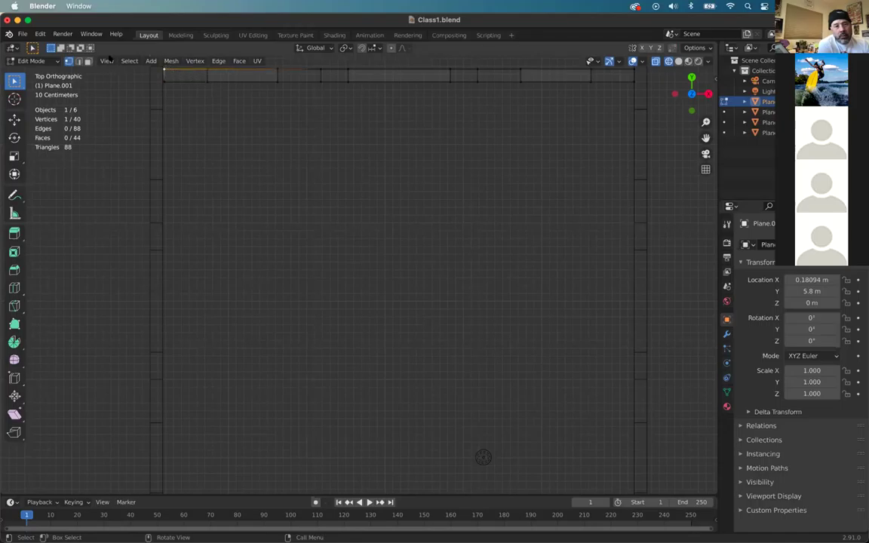
{"action": "key", "text": "shift+s"}
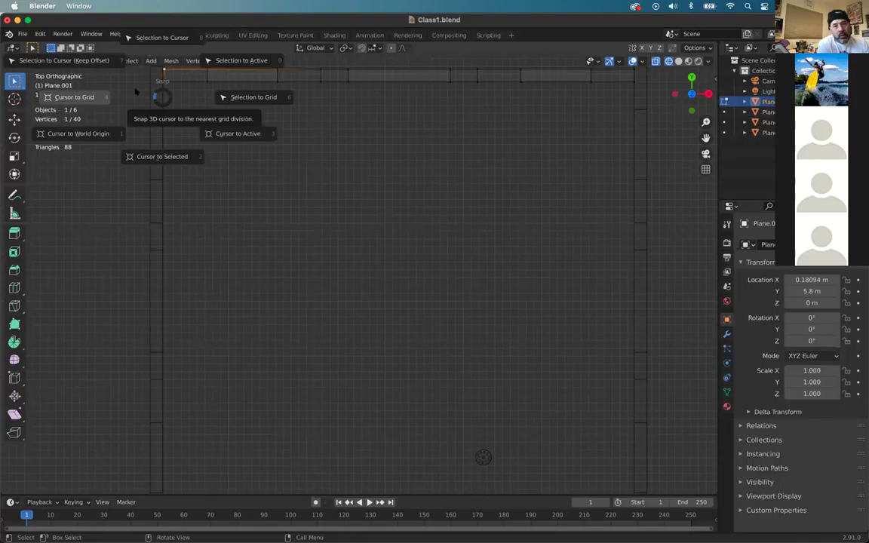
{"action": "left_click", "coordinate": [154, 157]}
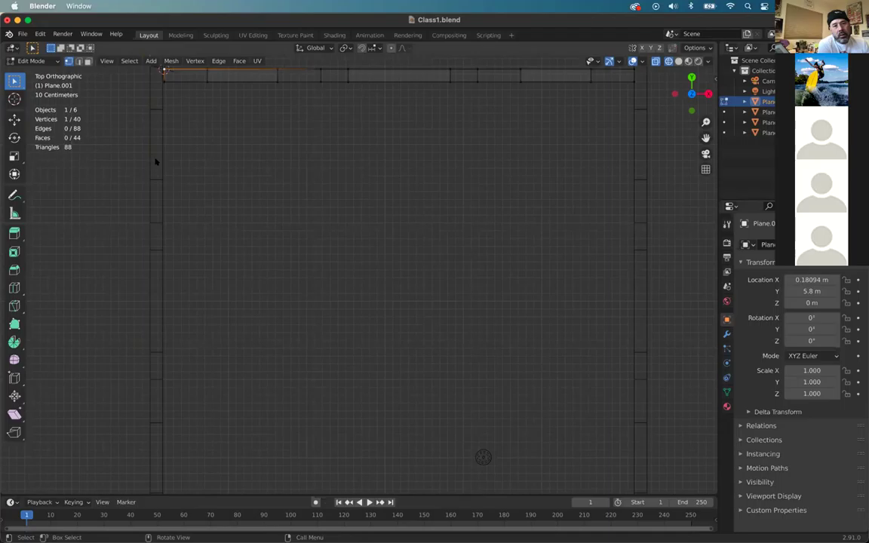
{"action": "key", "text": "Tab"}
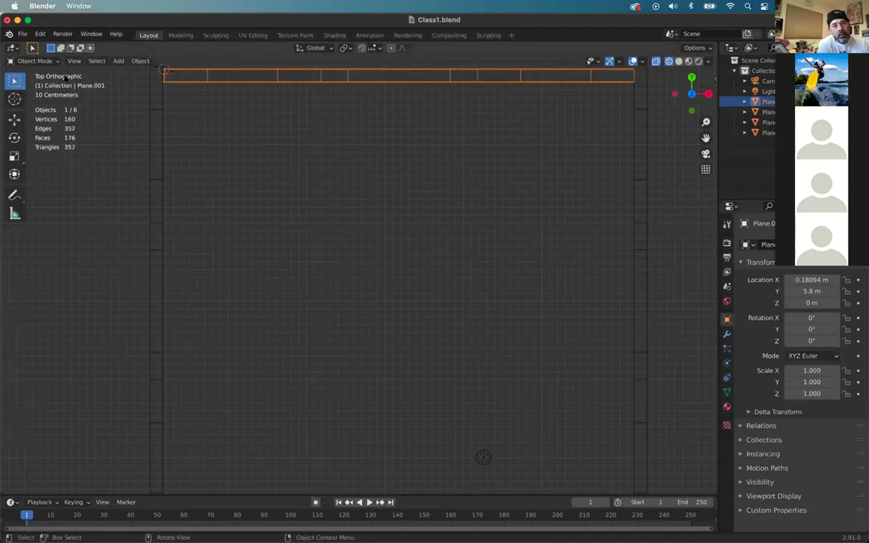
Set the origin of the far wall Plane.001 to the 3D cursor at its outer corner
{"action": "left_click", "coordinate": [140, 60]}
{"action": "mouse_move", "coordinate": [166, 72]}
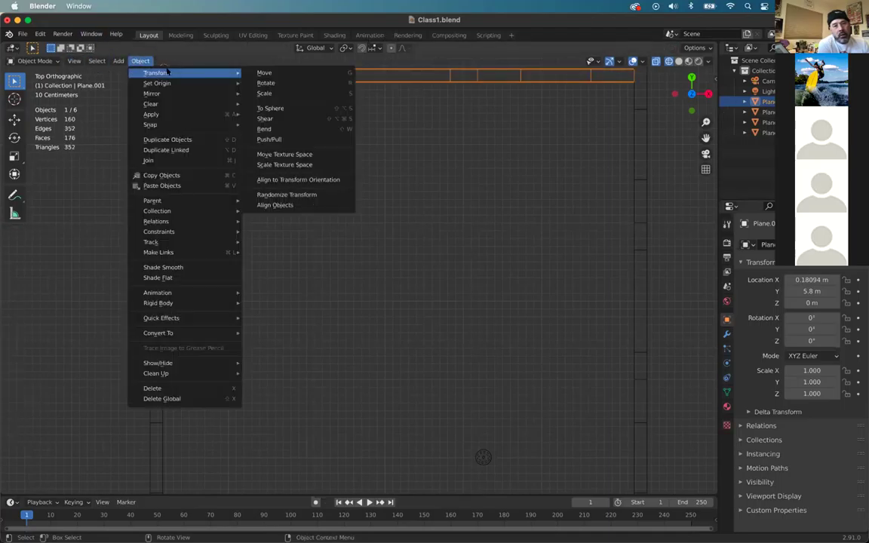
{"action": "mouse_move", "coordinate": [230, 86]}
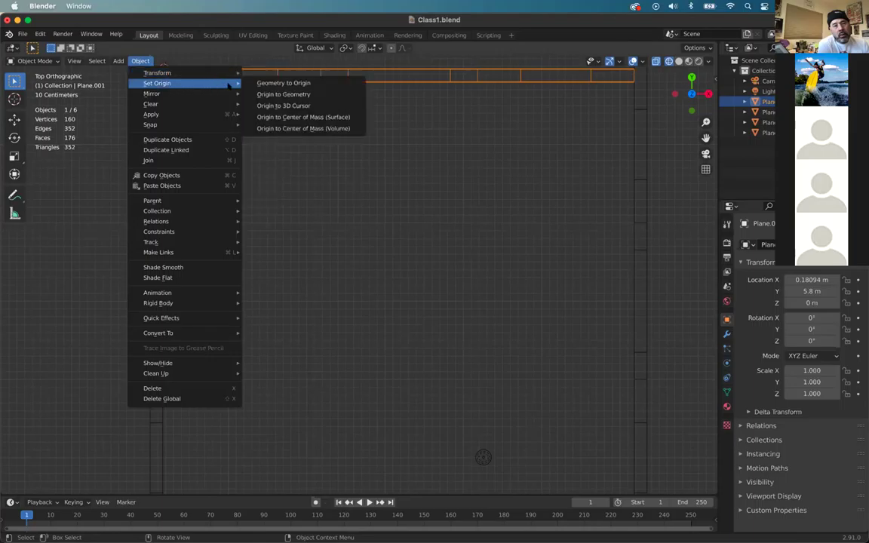
{"action": "left_click", "coordinate": [277, 106]}
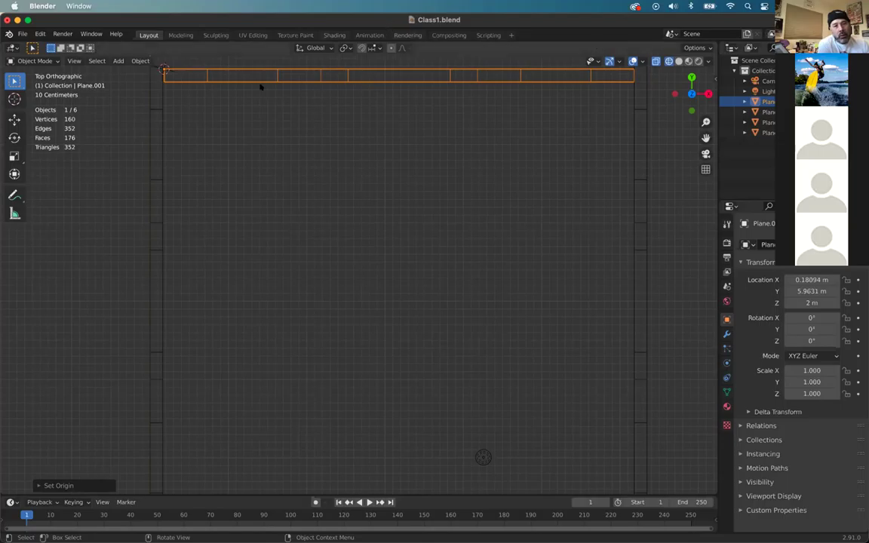
Move the far wall Plane.001 along the Y axis to Y 6 m with increment snapping, and deselect it
{"action": "key", "text": "alt+a"}
{"action": "left_click_drag", "start_coordinate": [216, 120], "coordinate": [293, 67]}
{"action": "key", "text": "g"}
{"action": "key", "text": "y"}
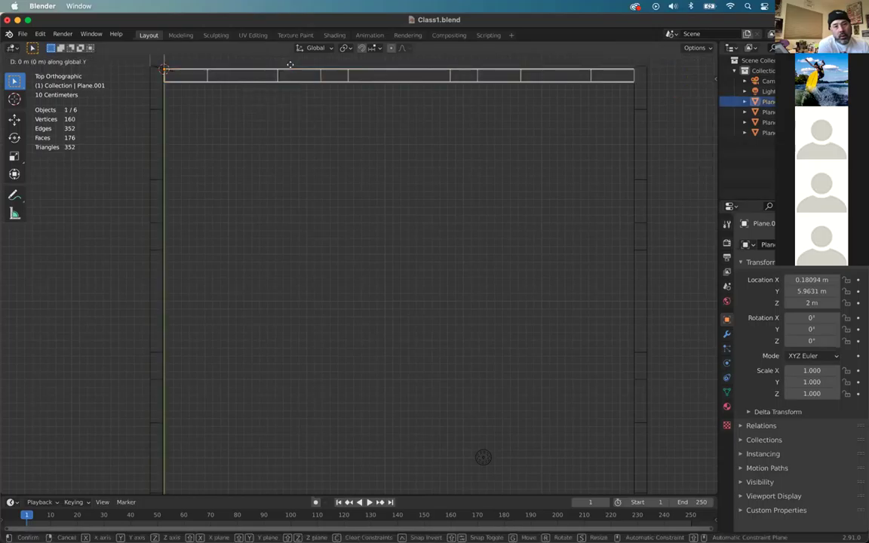
{"action": "key", "text": "ctrl"}
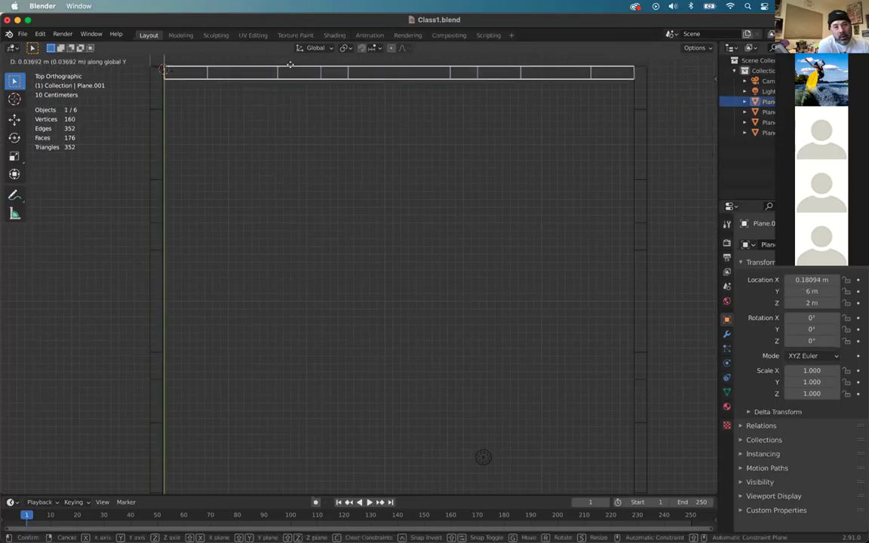
{"action": "left_click", "coordinate": [292, 67]}
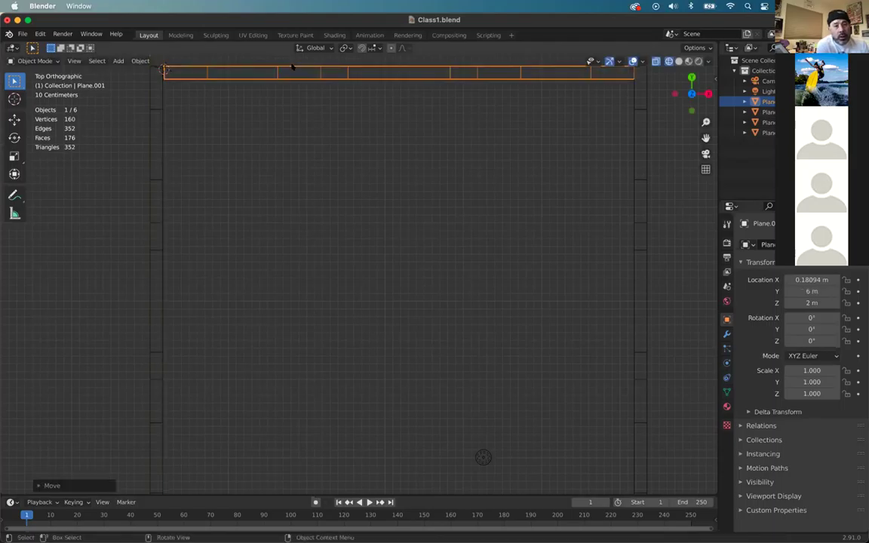
{"action": "left_click", "coordinate": [274, 145]}
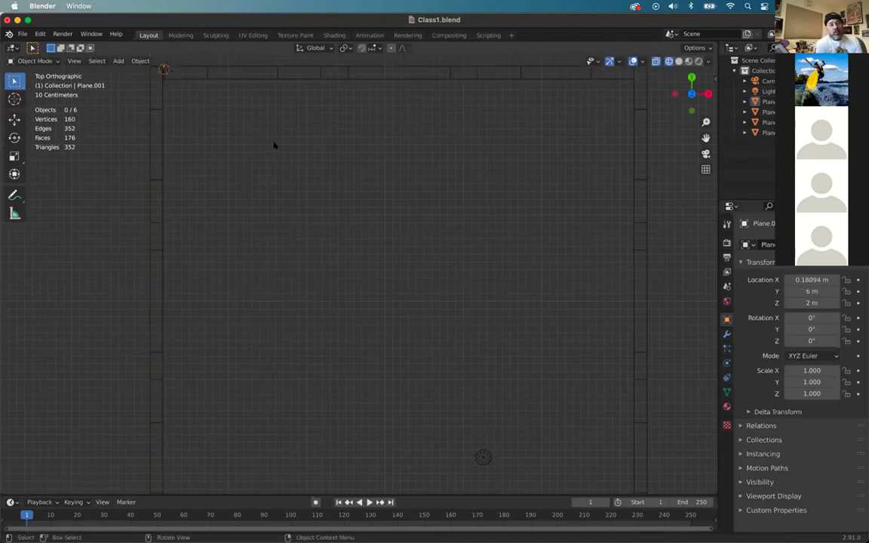
Set snapping to Vertex and, in top view, snap Plane.001 along the Y axis to Y 6 m, flush with the side walls' ends
{"action": "scroll", "coordinate": [274, 145], "scroll_direction": "up", "scroll_amount": 10}
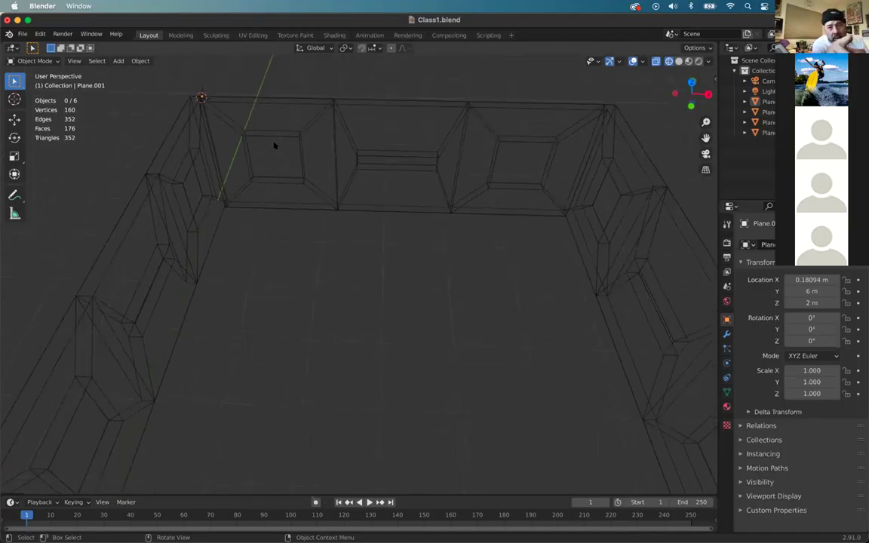
{"action": "left_click", "coordinate": [378, 48]}
{"action": "left_click", "coordinate": [378, 90]}
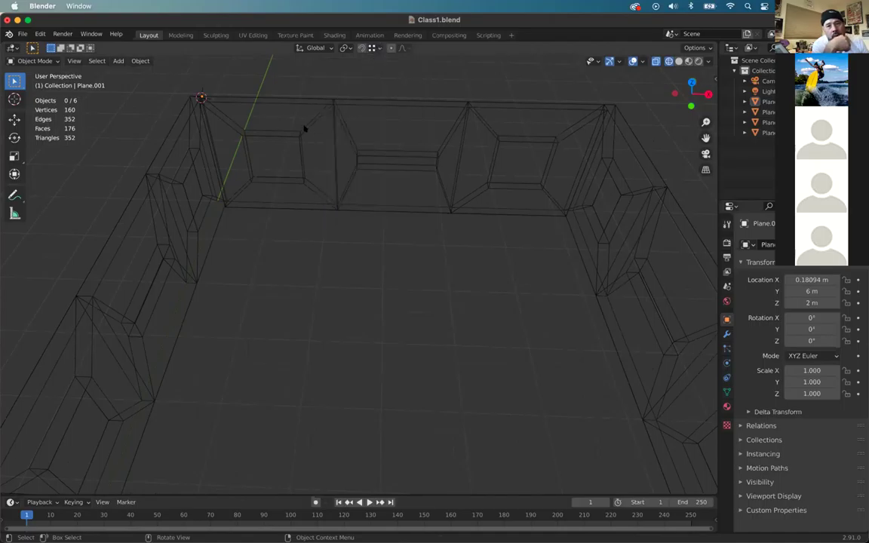
{"action": "key", "text": "grave"}
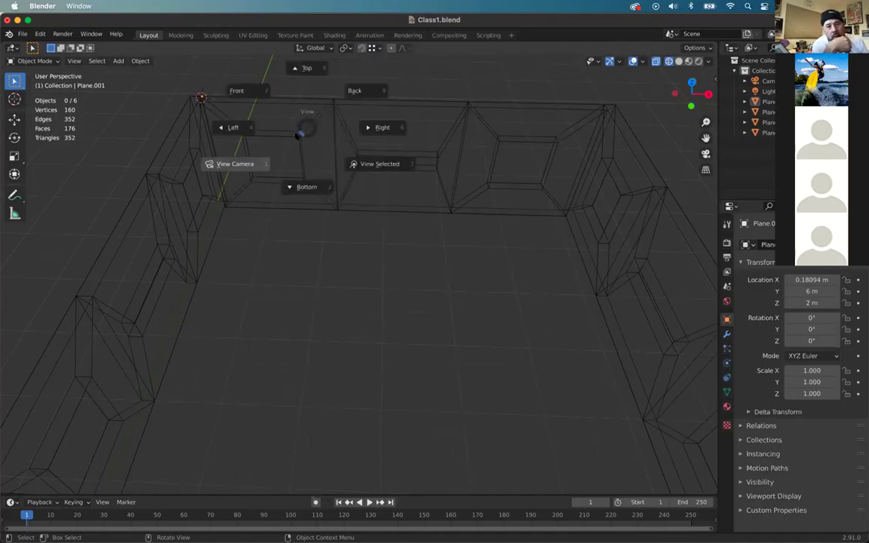
{"action": "left_click", "coordinate": [304, 80]}
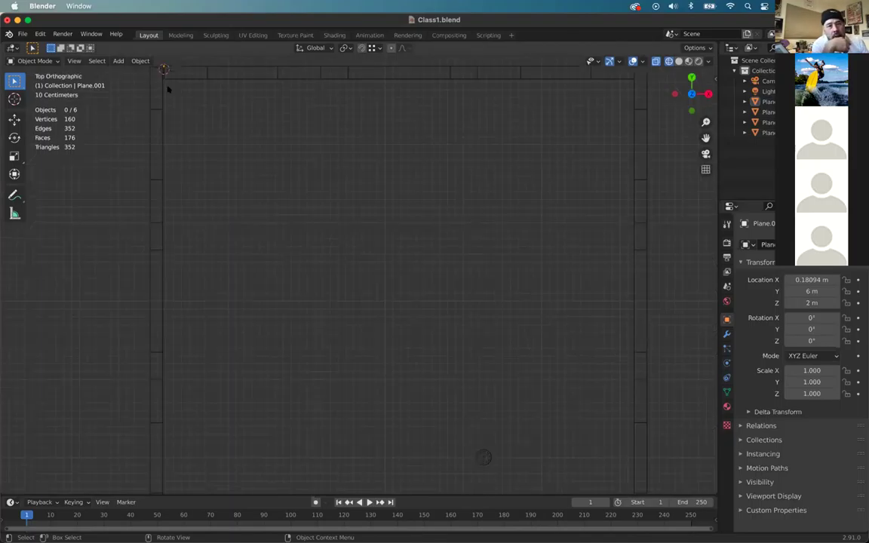
{"action": "left_click_drag", "start_coordinate": [216, 89], "coordinate": [285, 65]}
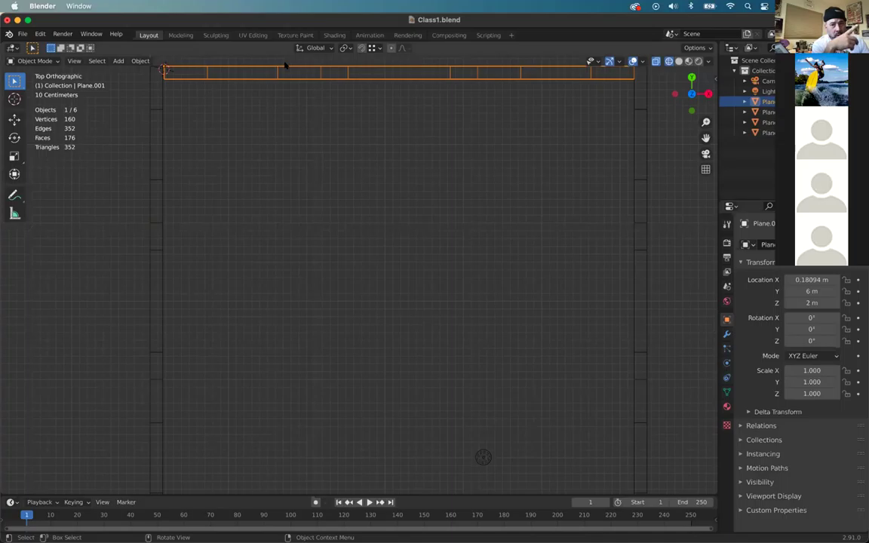
{"action": "key", "text": "g"}
{"action": "key", "text": "y"}
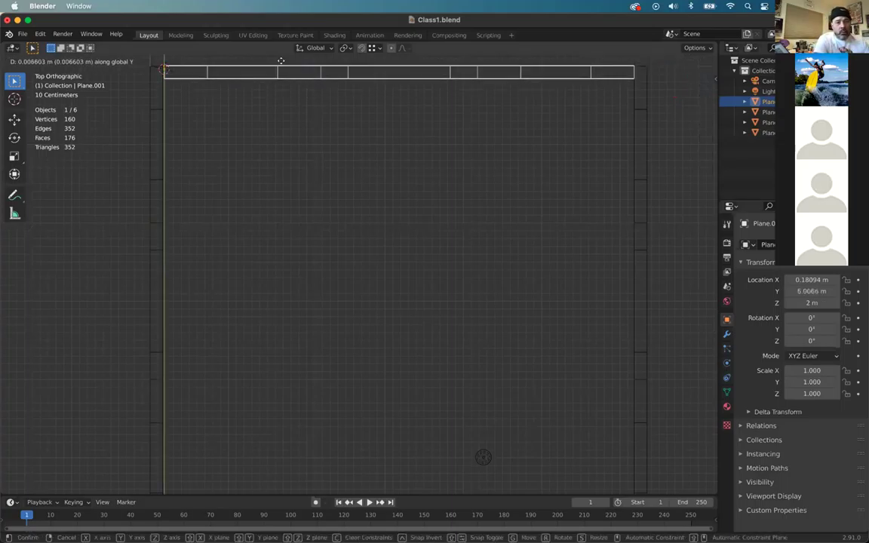
{"action": "key", "text": "ctrl"}
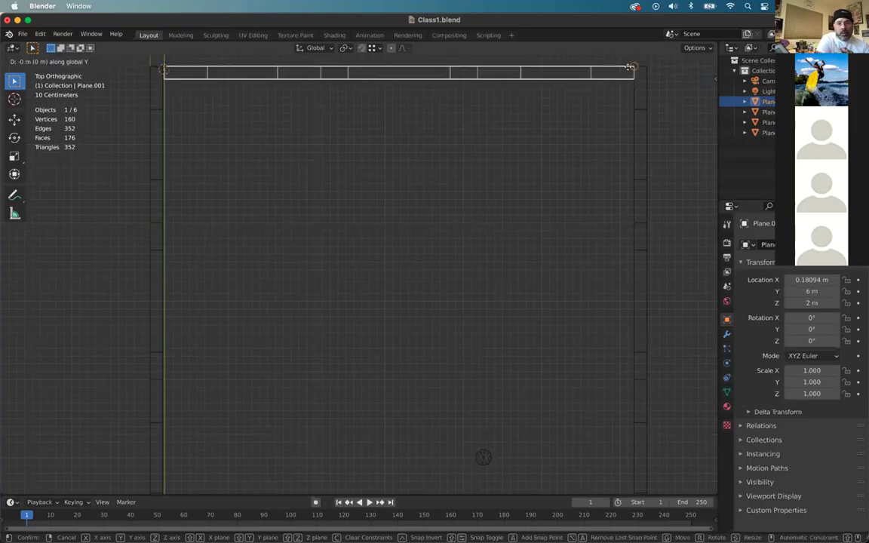
{"action": "left_click", "coordinate": [567, 63]}
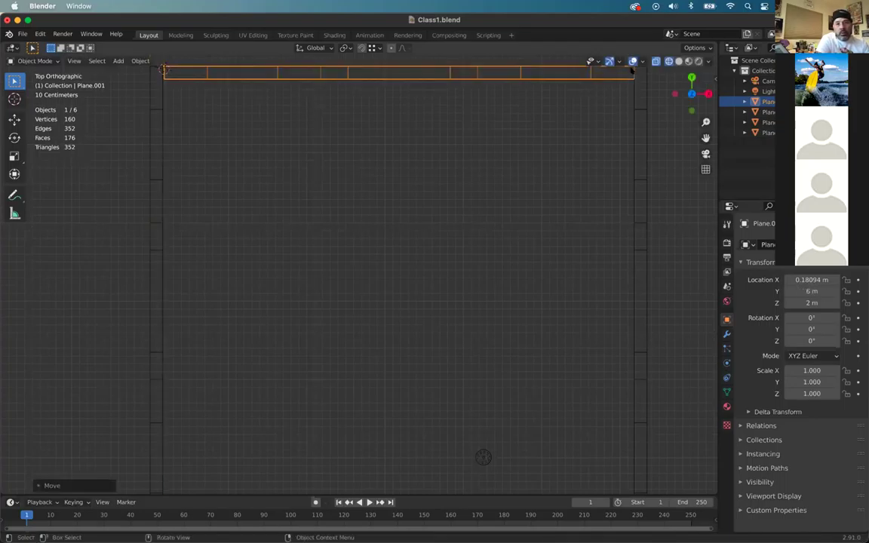
Deselect the wall and show the four walls in Solid shading to inspect the corners from several angles
{"action": "scroll", "coordinate": [531, 144], "scroll_direction": "up", "scroll_amount": 10}
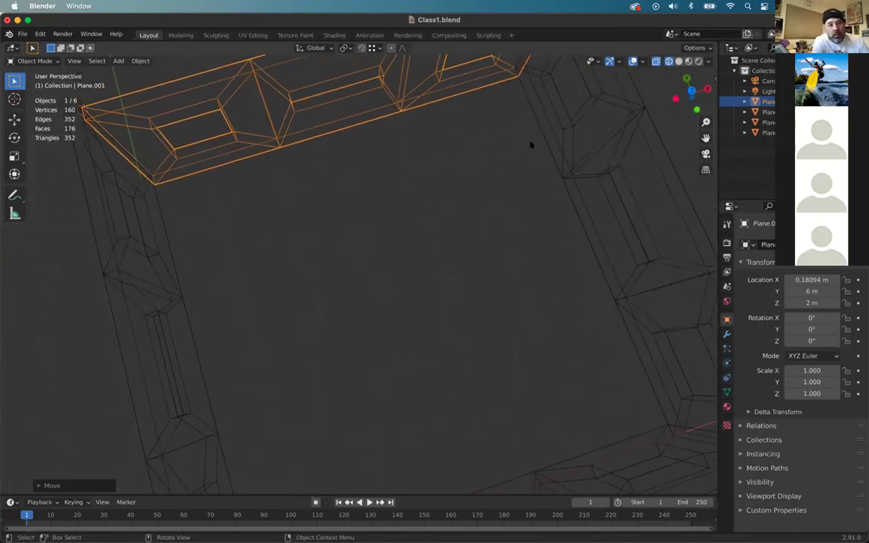
{"action": "scroll", "coordinate": [532, 144], "scroll_direction": "up", "scroll_amount": 10}
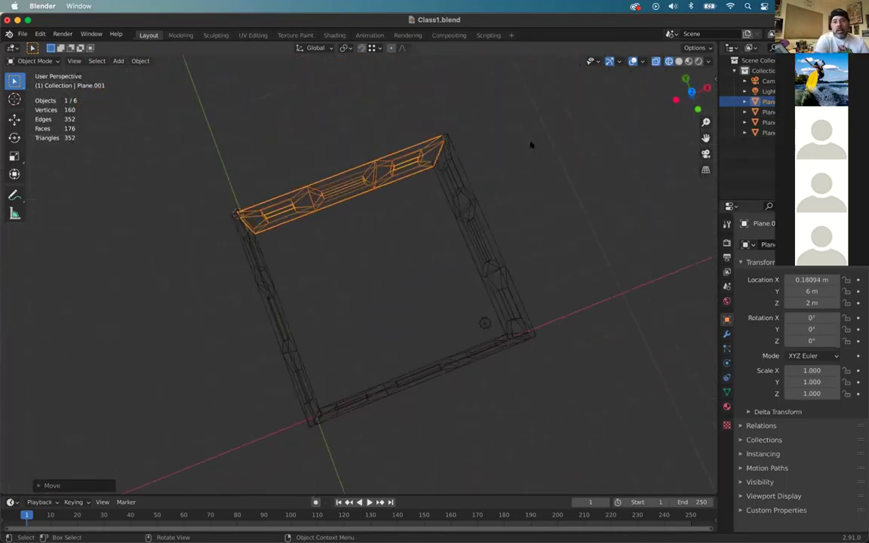
{"action": "left_click", "coordinate": [508, 174]}
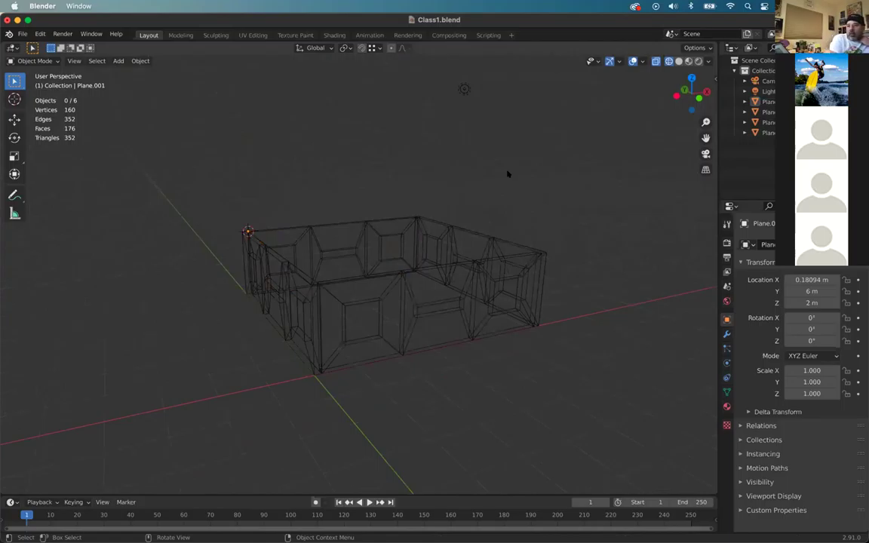
{"action": "key", "text": "grave"}
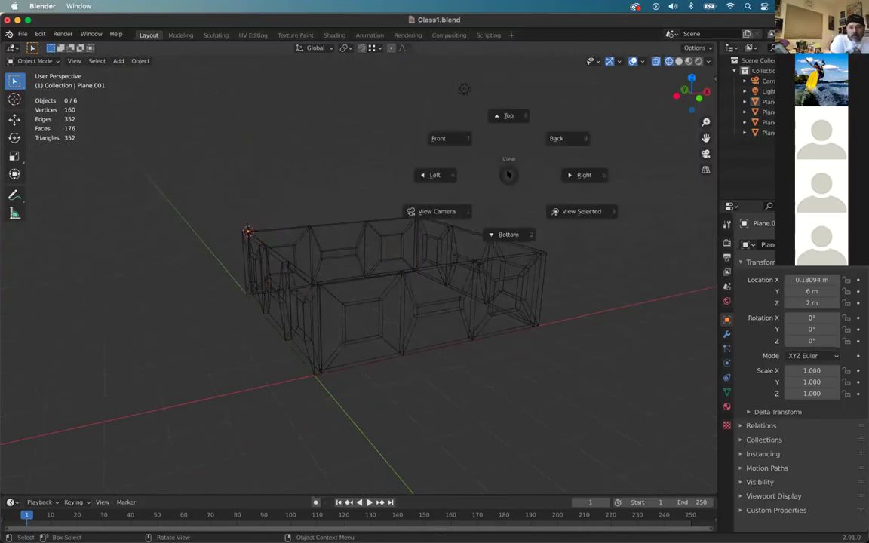
{"action": "key", "text": "z"}
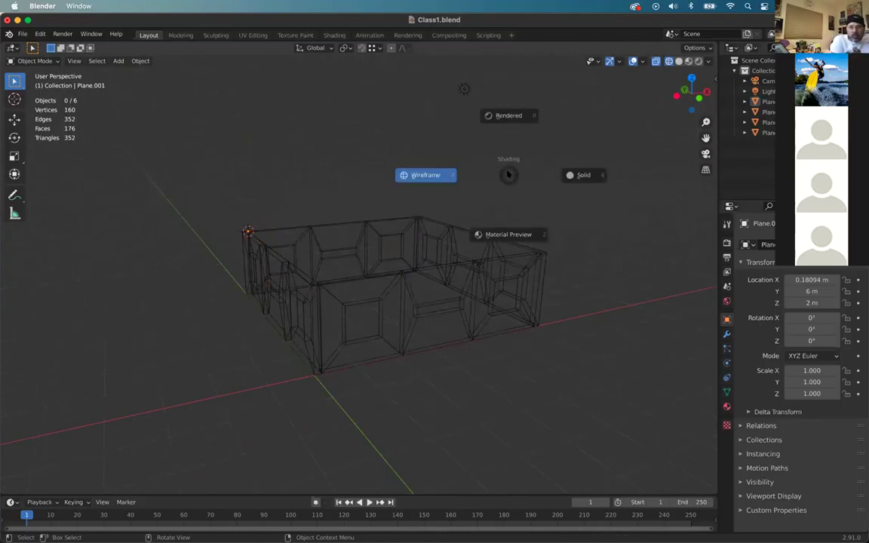
{"action": "left_click", "coordinate": [581, 172]}
{"action": "scroll", "coordinate": [583, 166], "scroll_direction": "down", "scroll_amount": 2}
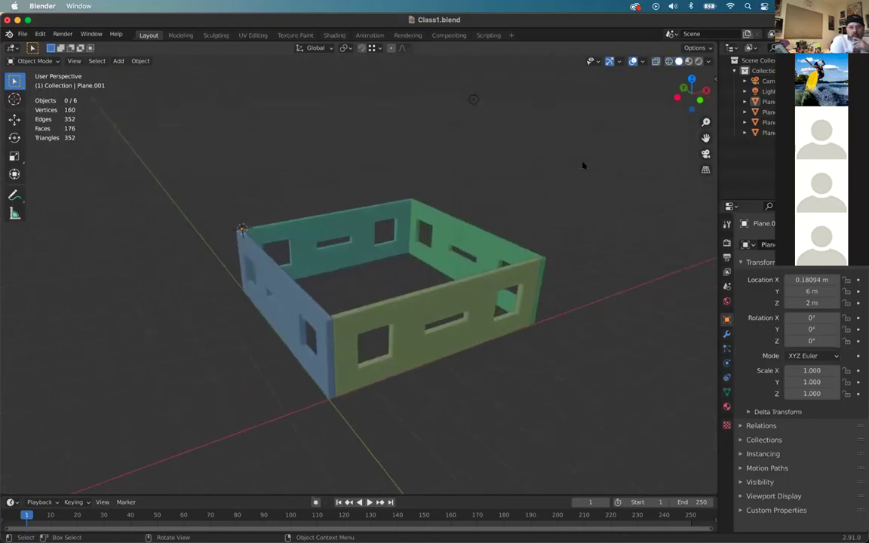
{"action": "scroll", "coordinate": [583, 165], "scroll_direction": "left", "scroll_amount": 5}
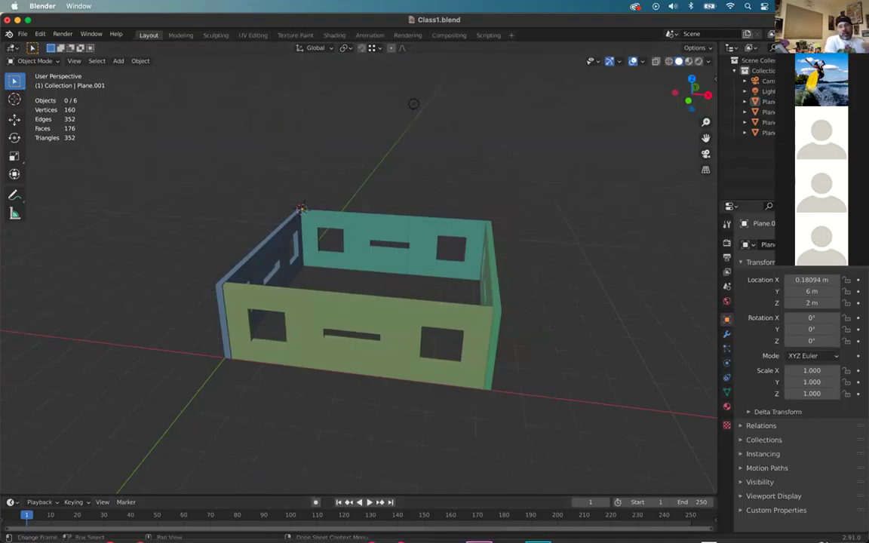
{"action": "mouse_move", "coordinate": [476, 518]}
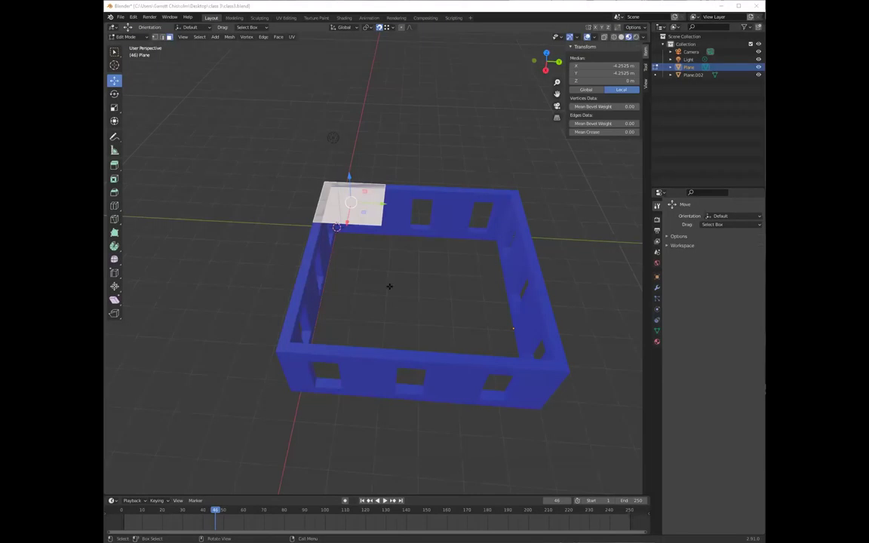
{"action": "middle_click_drag", "start_coordinate": [389, 286], "coordinate": [398, 295]}
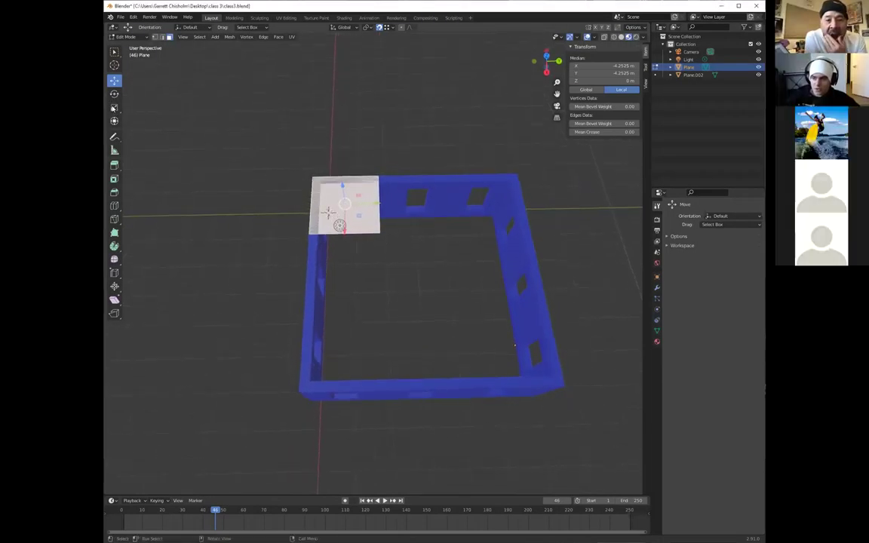
{"action": "left_click", "coordinate": [114, 108]}
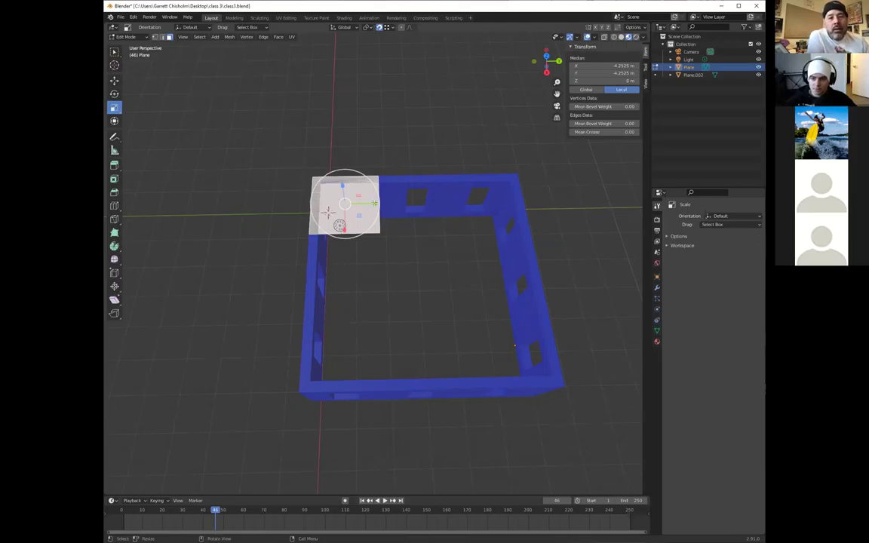
{"action": "left_click_drag", "start_coordinate": [374, 203], "coordinate": [490, 198]}
{"action": "right_click", "coordinate": [491, 198]}
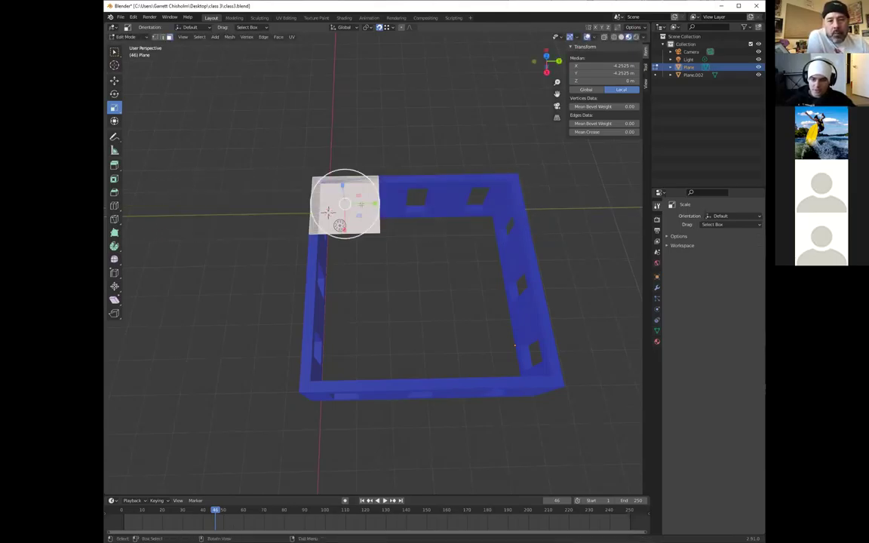
{"action": "middle_click_drag", "start_coordinate": [539, 353], "coordinate": [403, 275]}
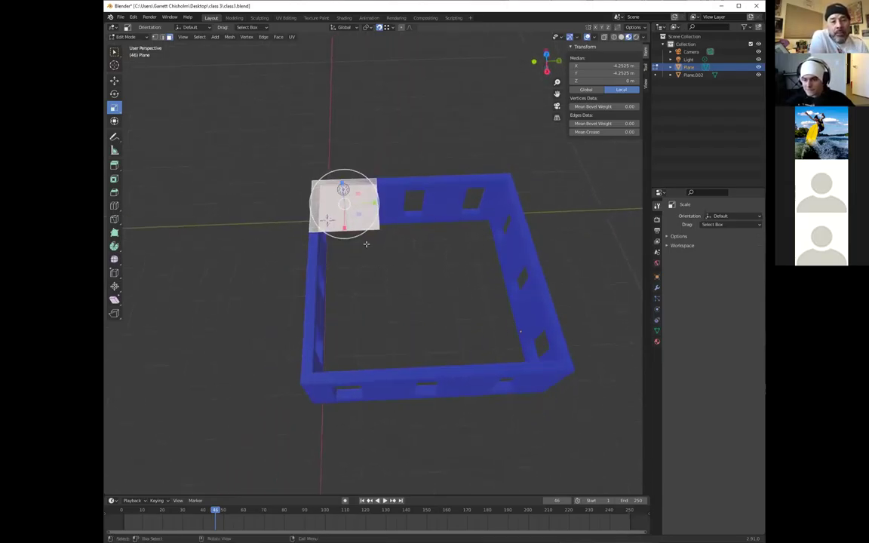
Switch the white plane in class3.blend to Object Mode and back to Edit Mode, with vertex selection active
{"action": "key", "text": "Tab"}
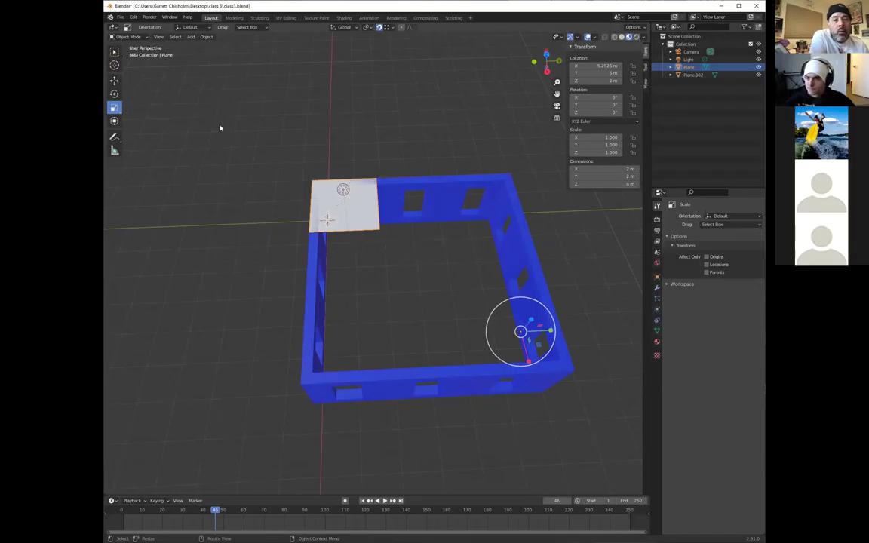
{"action": "key", "text": "Tab"}
{"action": "middle_click_drag", "start_coordinate": [520, 330], "coordinate": [345, 190]}
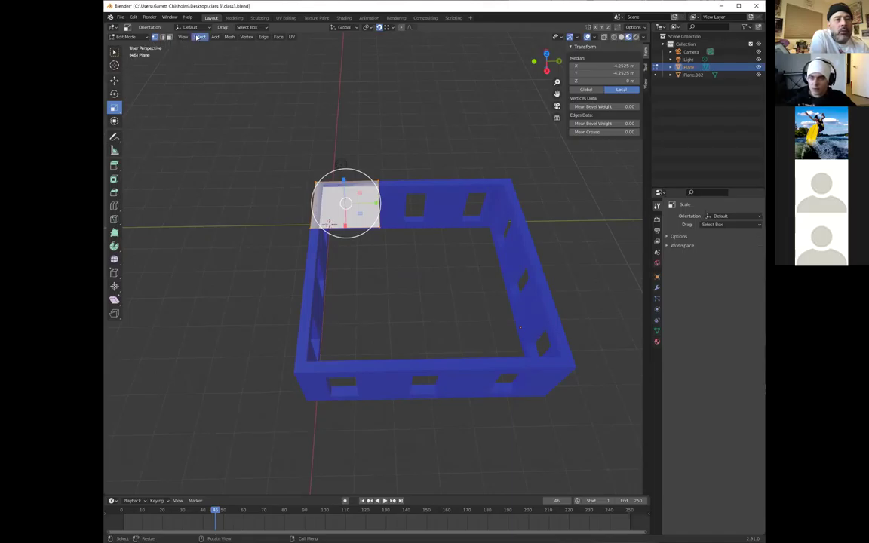
{"action": "left_click", "coordinate": [146, 38]}
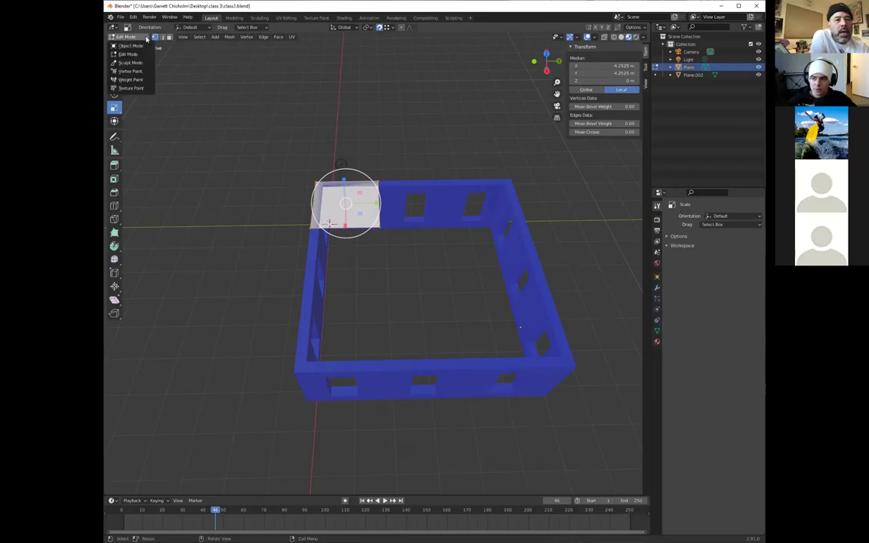
{"action": "left_click", "coordinate": [146, 38]}
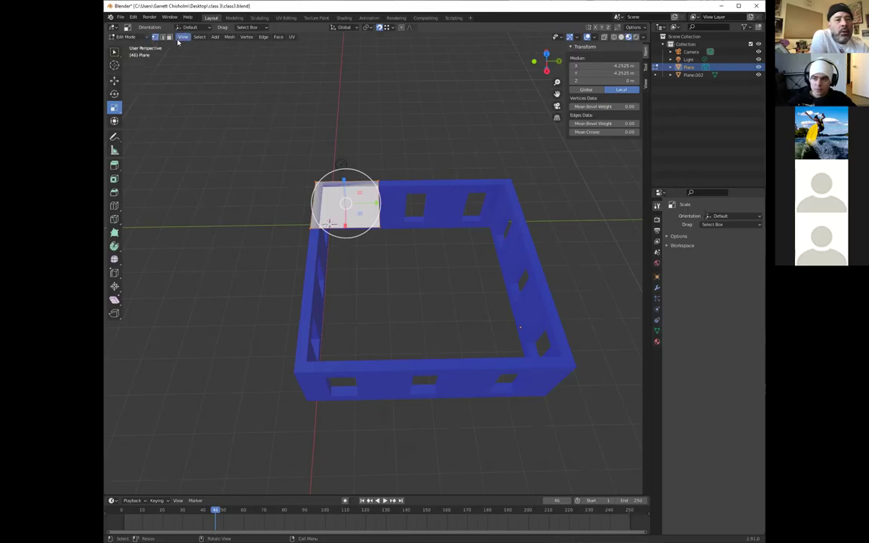
Clear the selection and pick the white plane's corner vertices with Select Box, ending with only its outer corner vertex selected
{"action": "left_click", "coordinate": [113, 53]}
{"action": "middle_click_drag", "start_coordinate": [249, 113], "coordinate": [388, 217]}
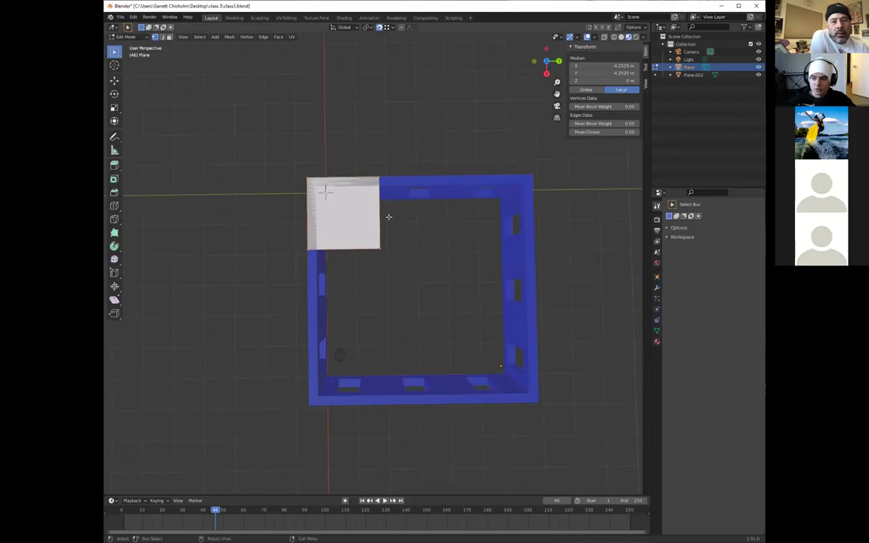
{"action": "key", "text": "alt+a"}
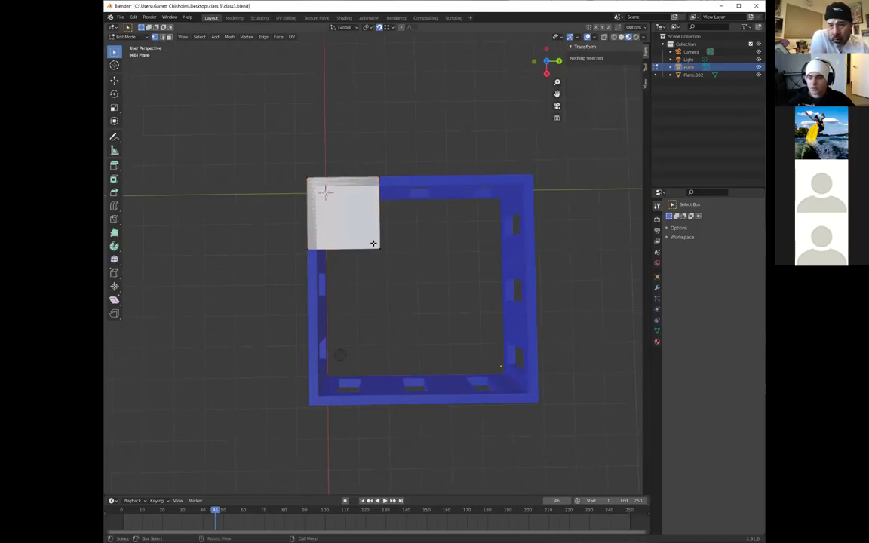
{"action": "left_click", "coordinate": [351, 224]}
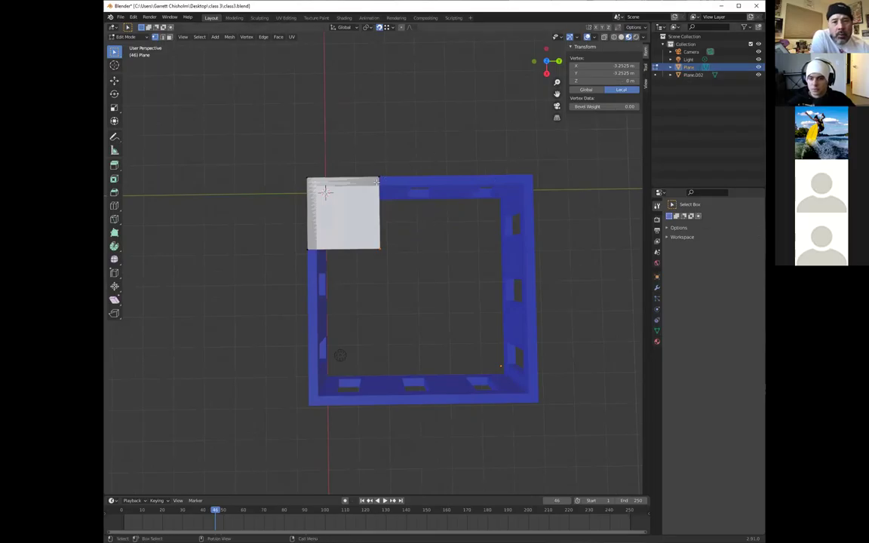
{"action": "left_click", "coordinate": [386, 185], "text": "shift"}
{"action": "left_click", "coordinate": [306, 178]}
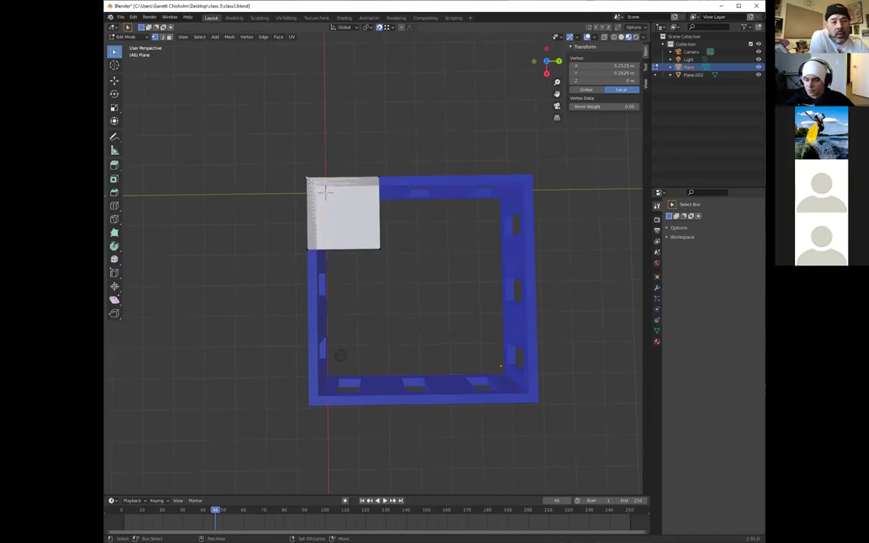
Snap the 3D cursor to the white plane's selected outer corner vertex and, in Object Mode, set the plane's origin to the 3D cursor
{"action": "key", "text": "shift+s"}
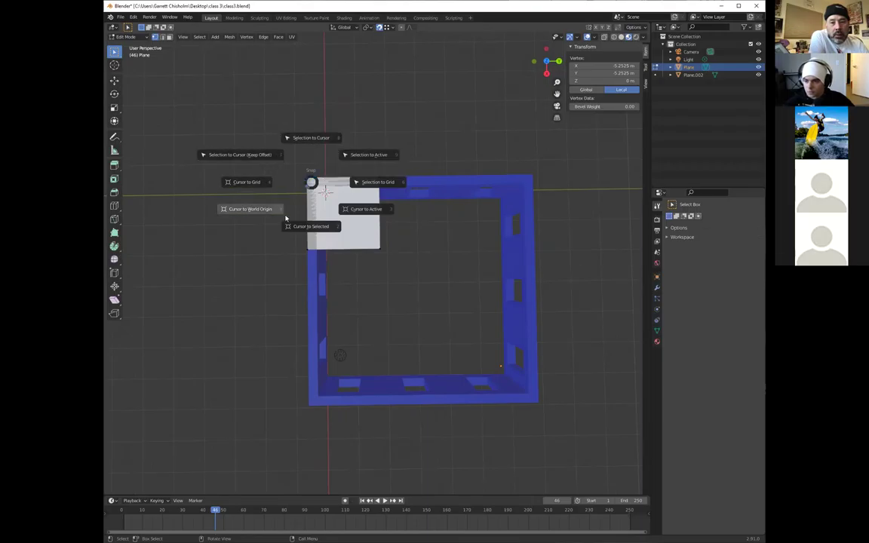
{"action": "left_click", "coordinate": [317, 231]}
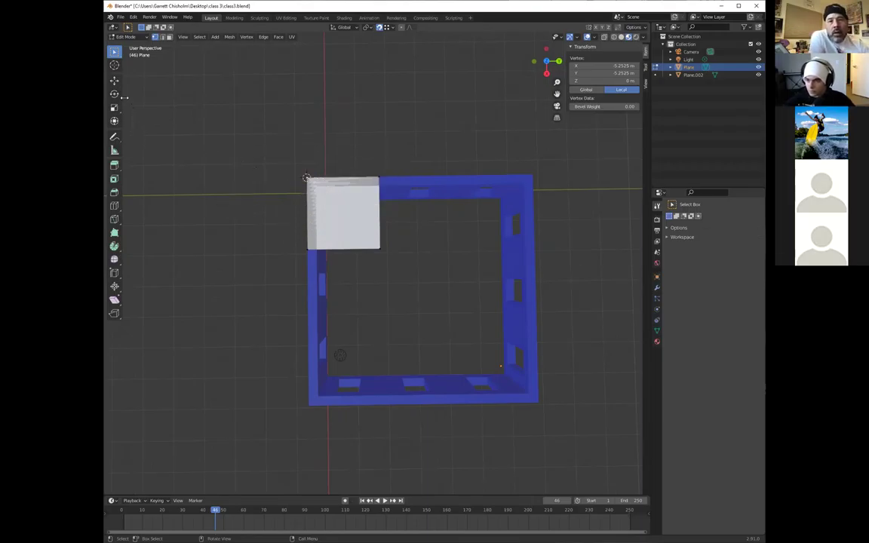
{"action": "key", "text": "Tab"}
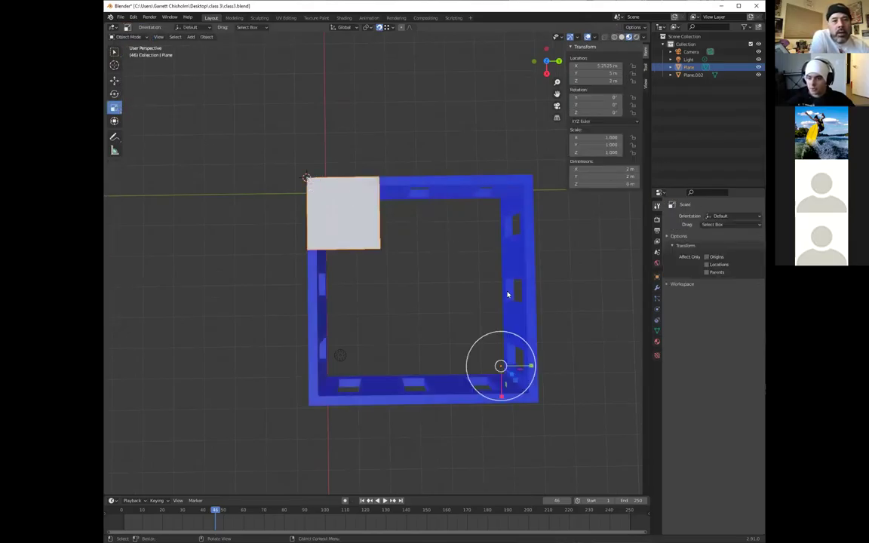
{"action": "middle_click_drag", "start_coordinate": [305, 194], "coordinate": [337, 212]}
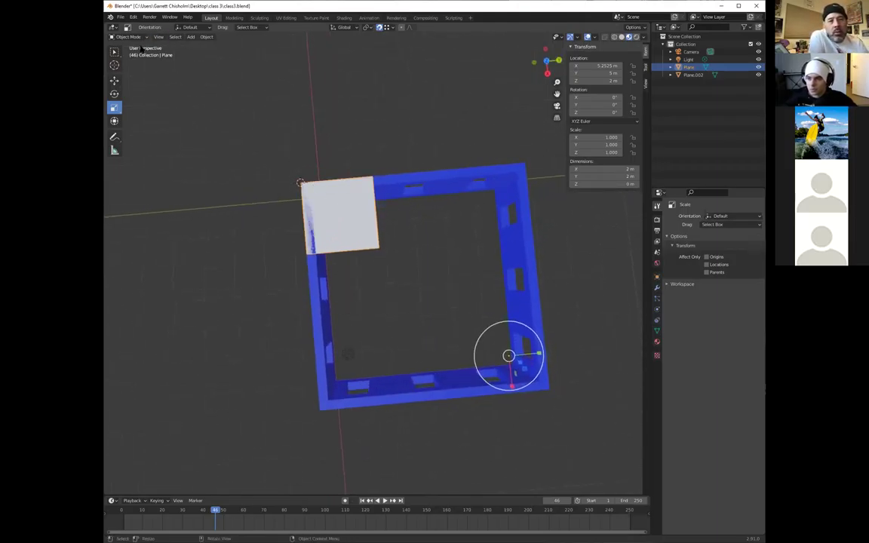
{"action": "left_click", "coordinate": [206, 37]}
{"action": "mouse_move", "coordinate": [214, 49]}
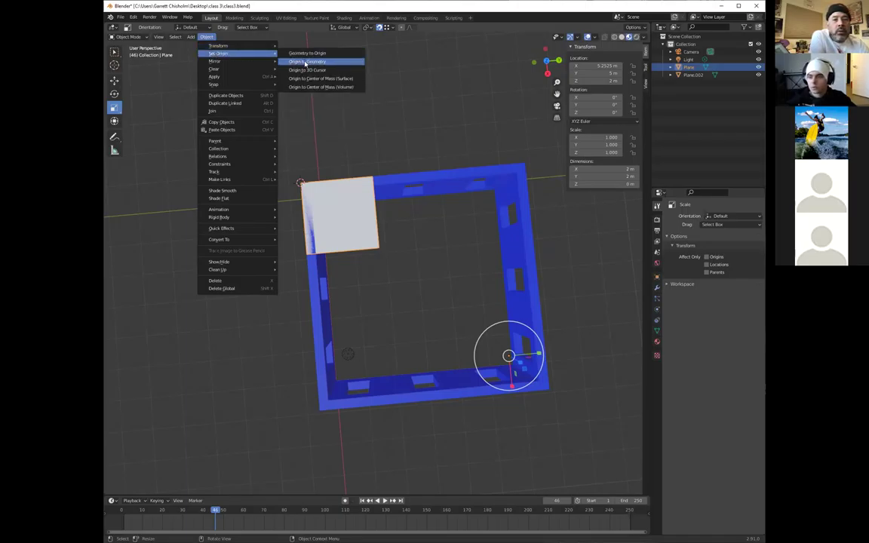
{"action": "left_click", "coordinate": [306, 70]}
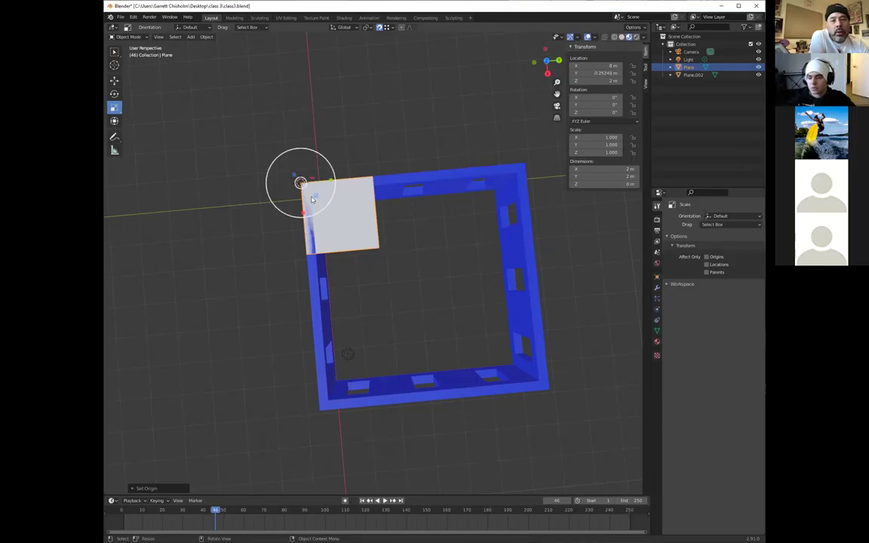
Try stretching the white plane along the X axis from its corner origin and clear the scale again
{"action": "left_click_drag", "start_coordinate": [311, 198], "coordinate": [311, 235]}
{"action": "middle_click_drag", "start_coordinate": [376, 273], "coordinate": [351, 198]}
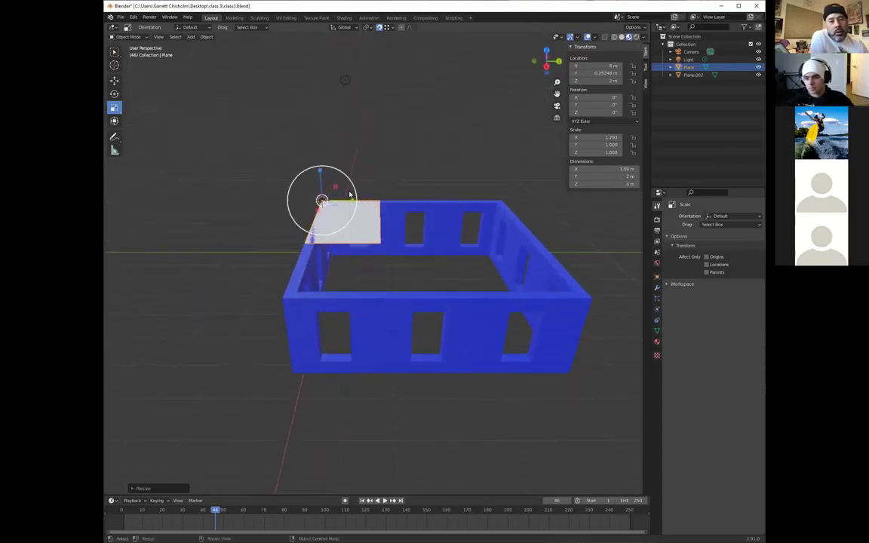
{"action": "key", "text": "alt+s"}
{"action": "middle_click_drag", "start_coordinate": [196, 132], "coordinate": [226, 166]}
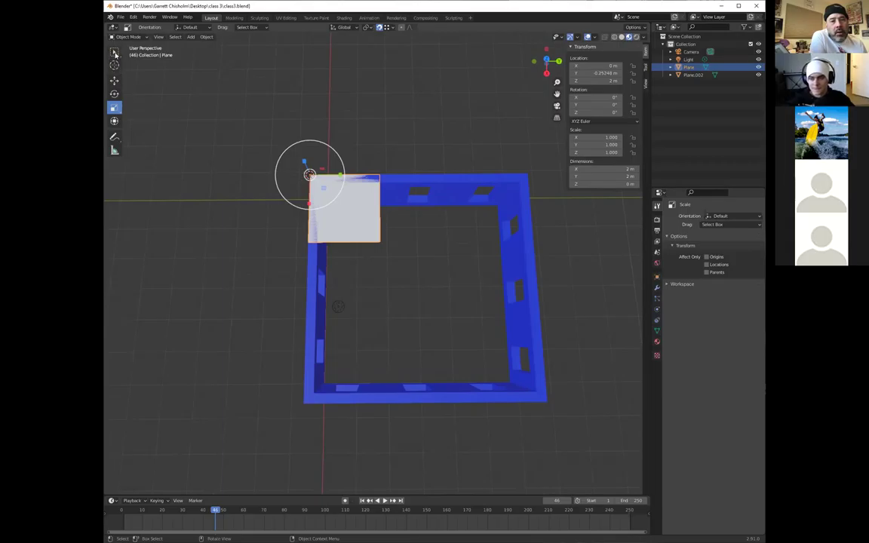
With Select Box and edge selection in Edit Mode, select the white plane's edge at local X 2 m
{"action": "left_click", "coordinate": [114, 53]}
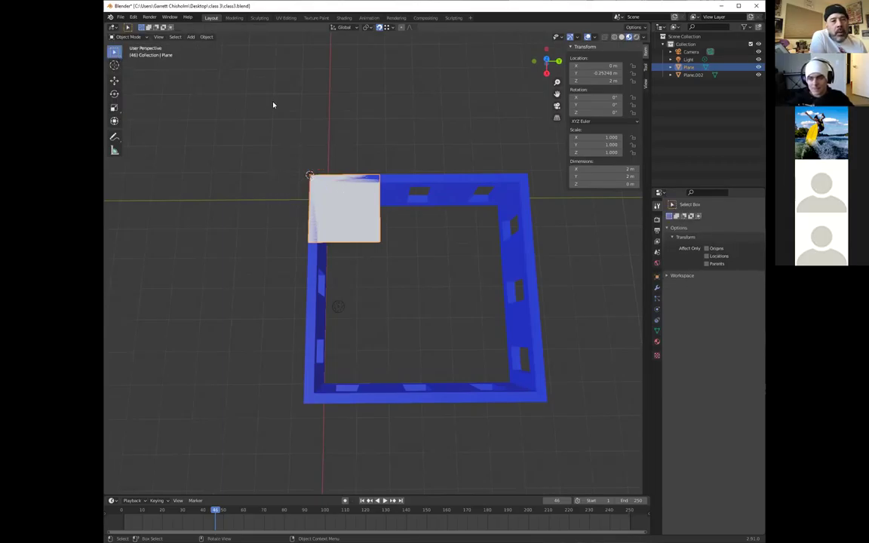
{"action": "left_click", "coordinate": [357, 123]}
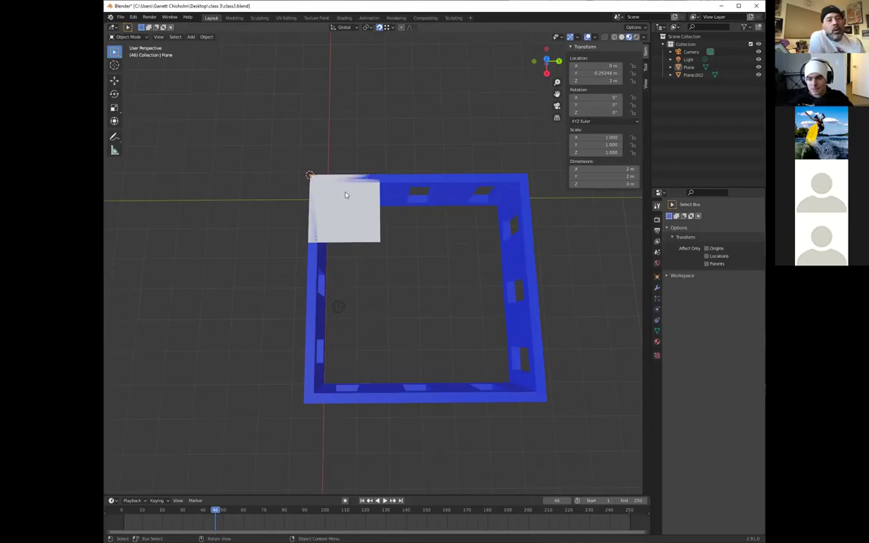
{"action": "key", "text": "a"}
{"action": "key", "text": "Tab"}
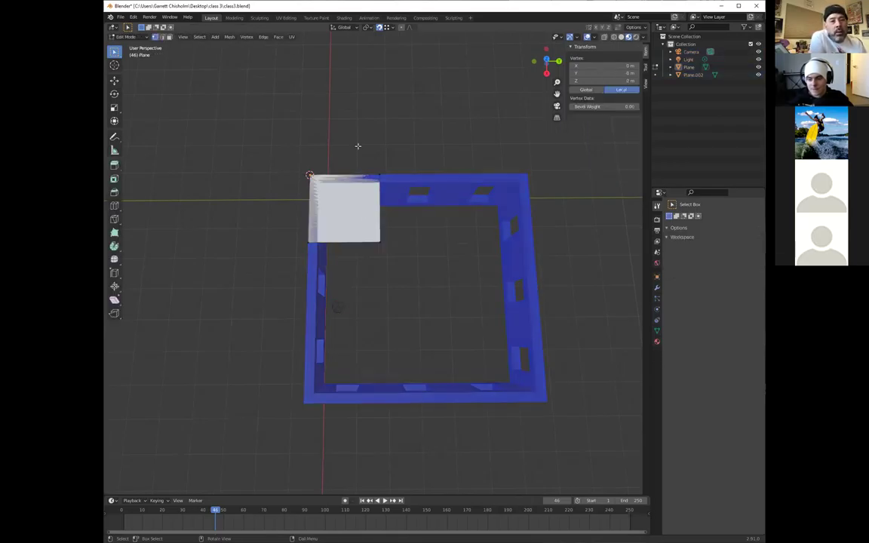
{"action": "left_click", "coordinate": [358, 146]}
{"action": "middle_click_drag", "start_coordinate": [335, 162], "coordinate": [335, 151]}
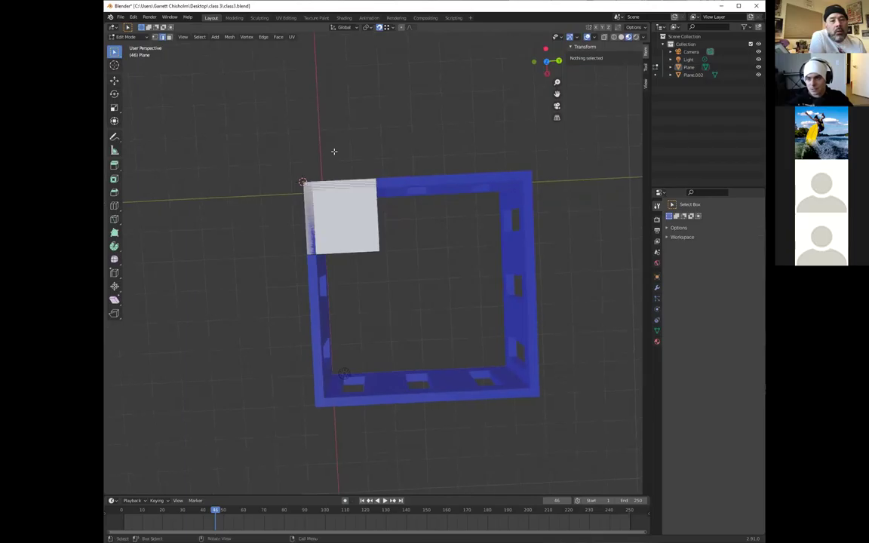
{"action": "middle_click_drag", "start_coordinate": [343, 215], "coordinate": [323, 222]}
{"action": "left_click", "coordinate": [323, 221]}
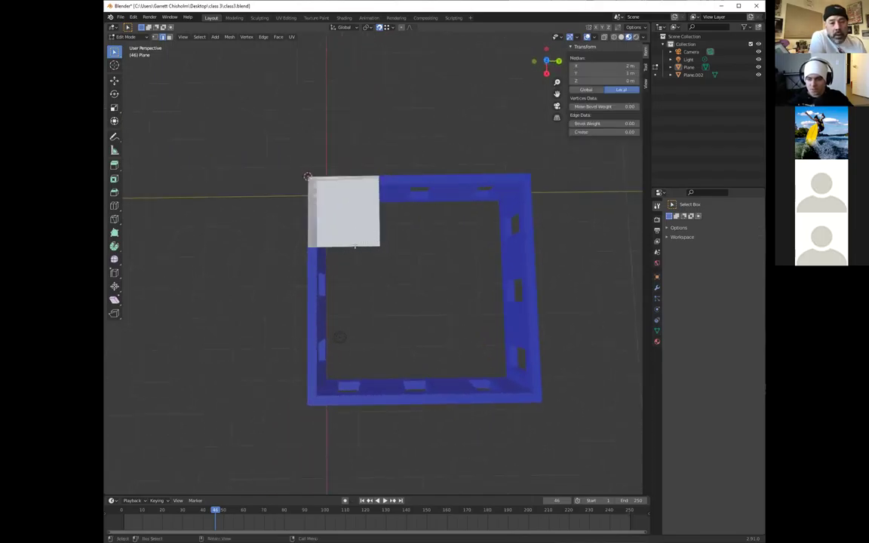
{"action": "middle_click_drag", "start_coordinate": [355, 246], "coordinate": [336, 226]}
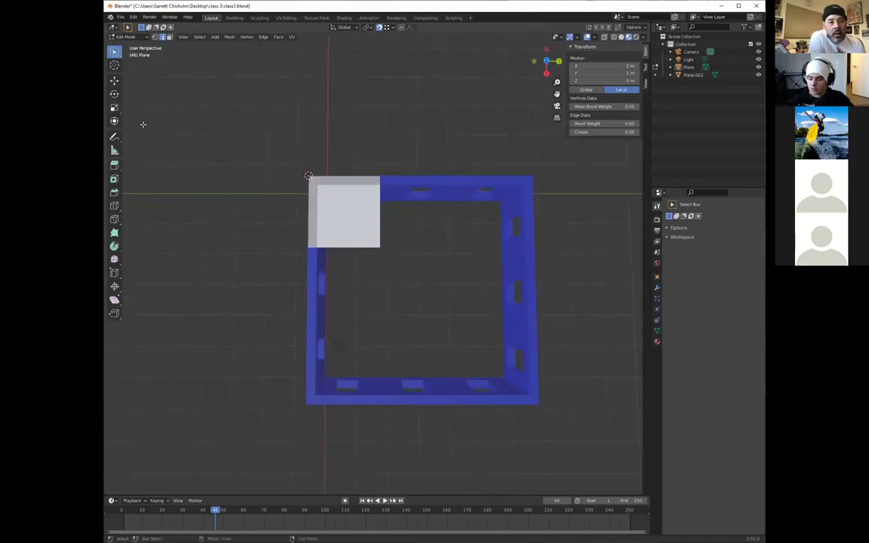
{"action": "key", "text": "g"}
{"action": "key", "text": "y"}
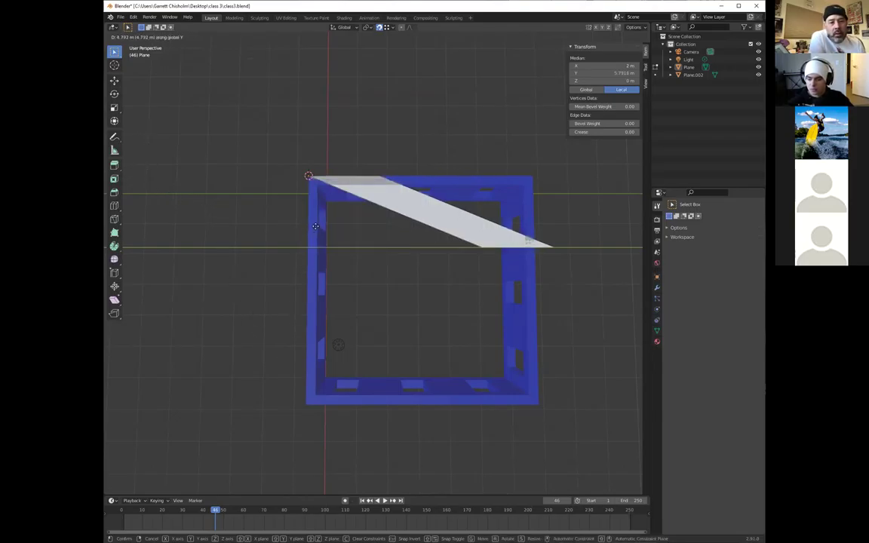
{"action": "key", "text": "Escape"}
Move the selected edge along X and snap it to the far wall's outer vertex, at local X 6.2525 m
{"action": "key", "text": "g"}
{"action": "key", "text": "x"}
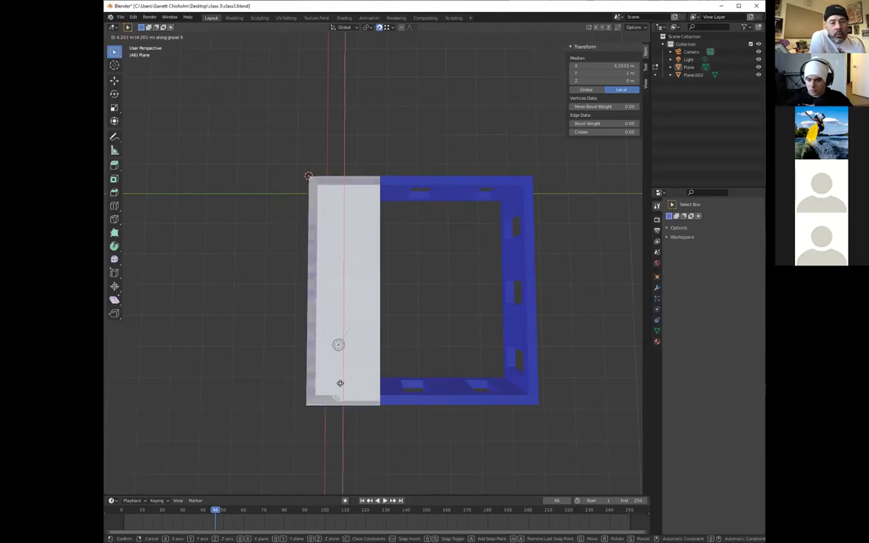
{"action": "key", "text": "ctrl"}
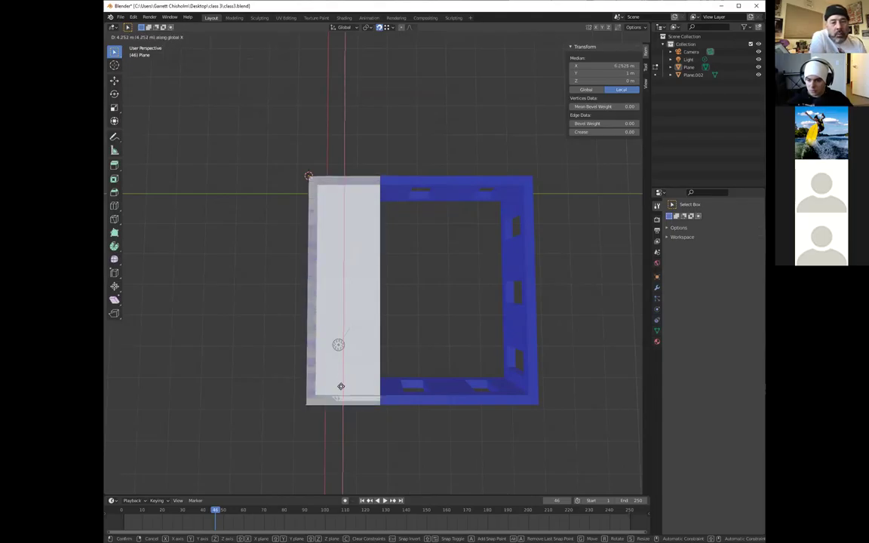
{"action": "left_click", "coordinate": [347, 377]}
{"action": "middle_click_drag", "start_coordinate": [347, 376], "coordinate": [347, 245]}
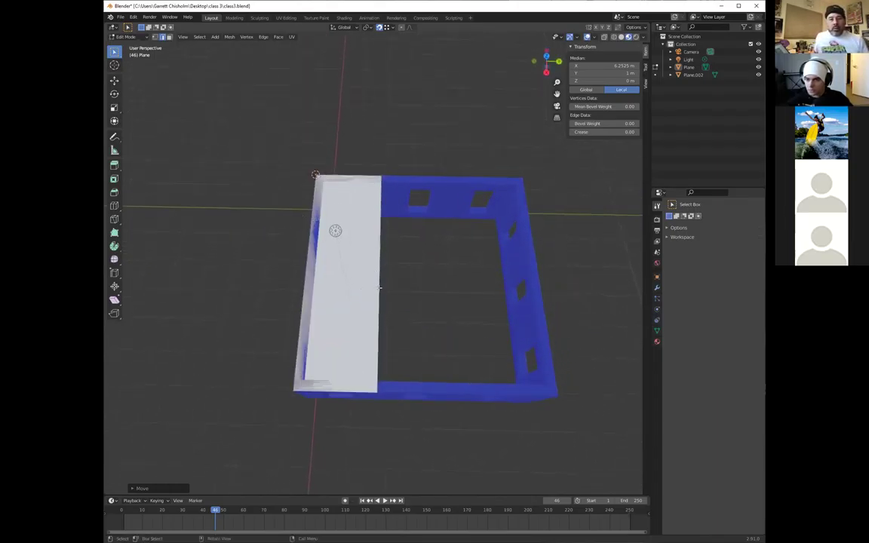
{"action": "middle_click_drag", "start_coordinate": [387, 286], "coordinate": [620, 189]}
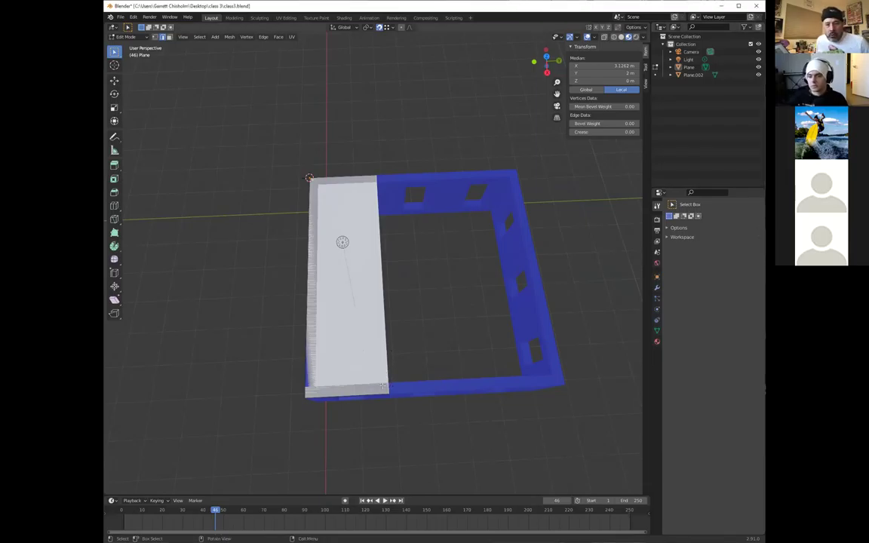
Reselect the white plane's far short edge and repeat the X move, snapping it to the wall's outer corner at X 6.2525 m
{"action": "key", "text": "Tab"}
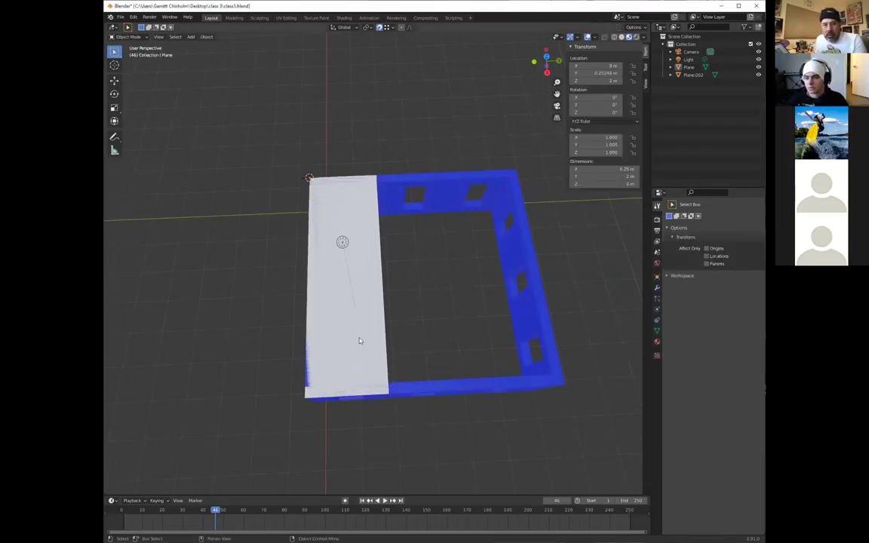
{"action": "key", "text": "Tab"}
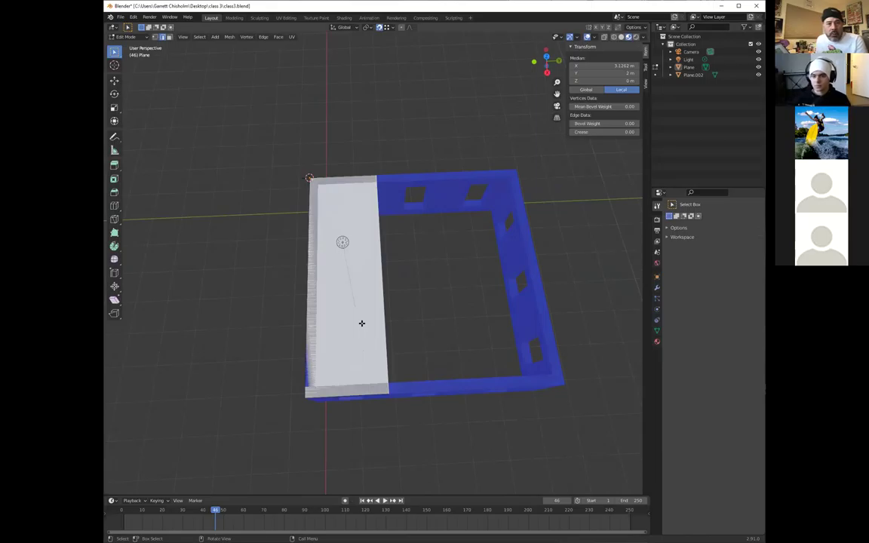
{"action": "left_click", "coordinate": [372, 392]}
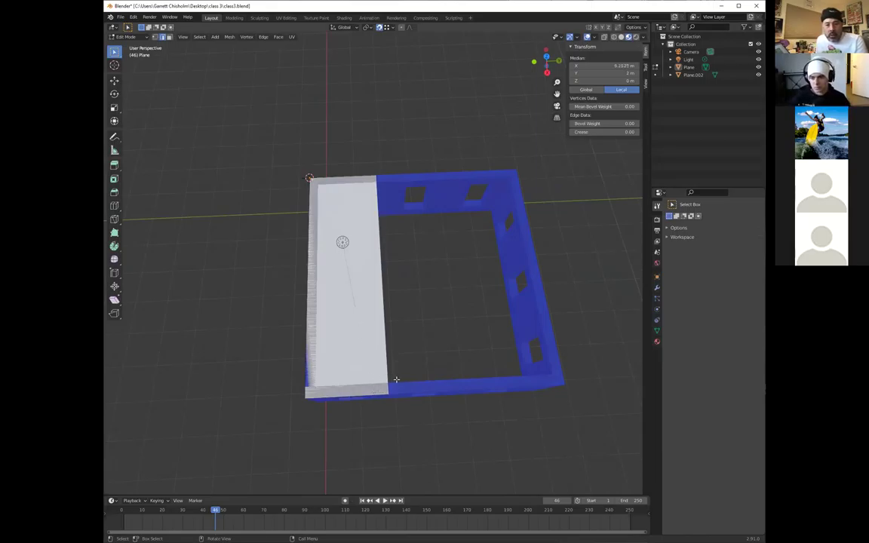
{"action": "key", "text": "g"}
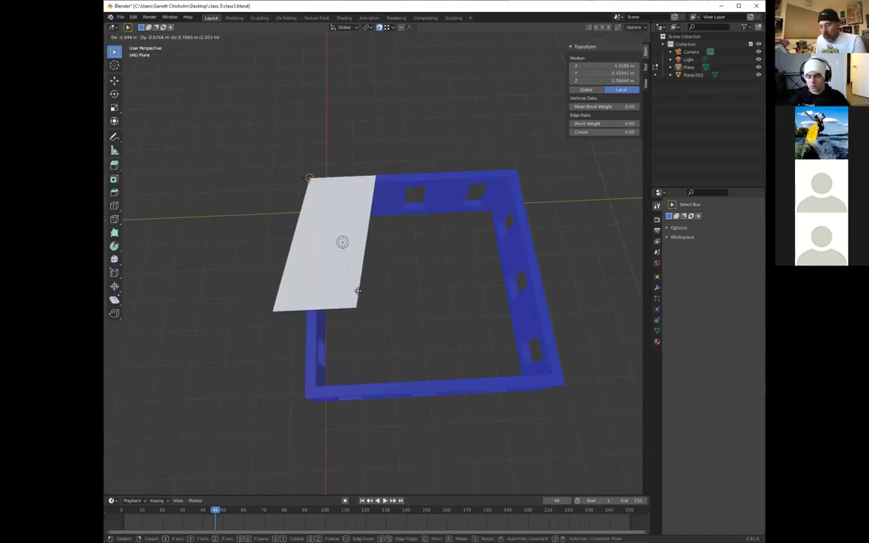
{"action": "key", "text": "x"}
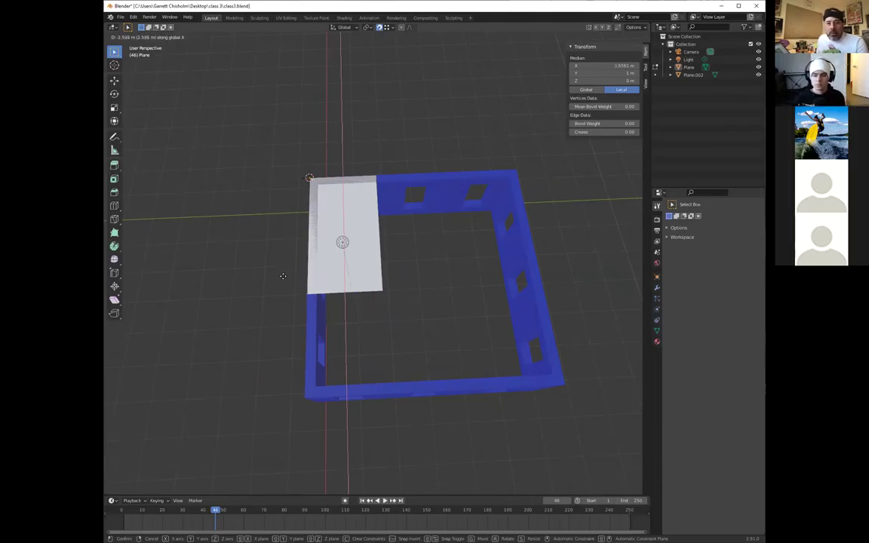
{"action": "key", "text": "ctrl"}
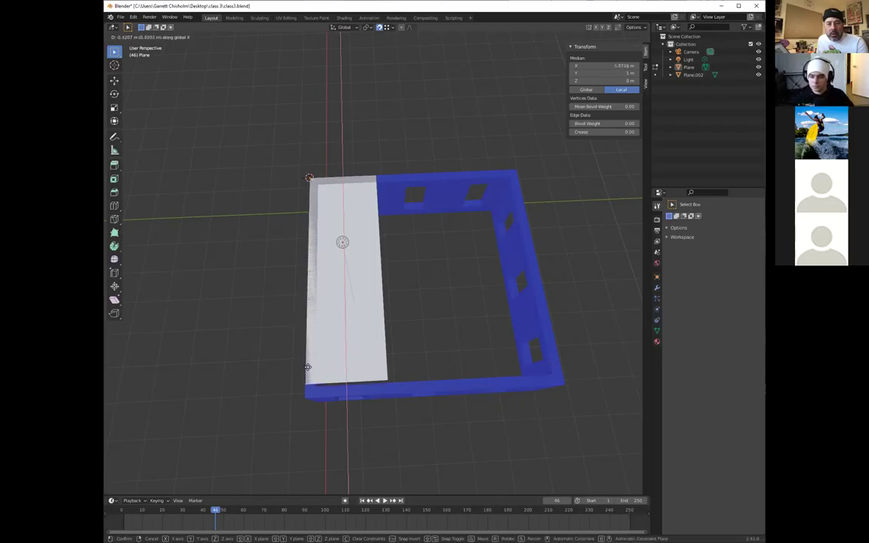
{"action": "key", "text": "ctrl"}
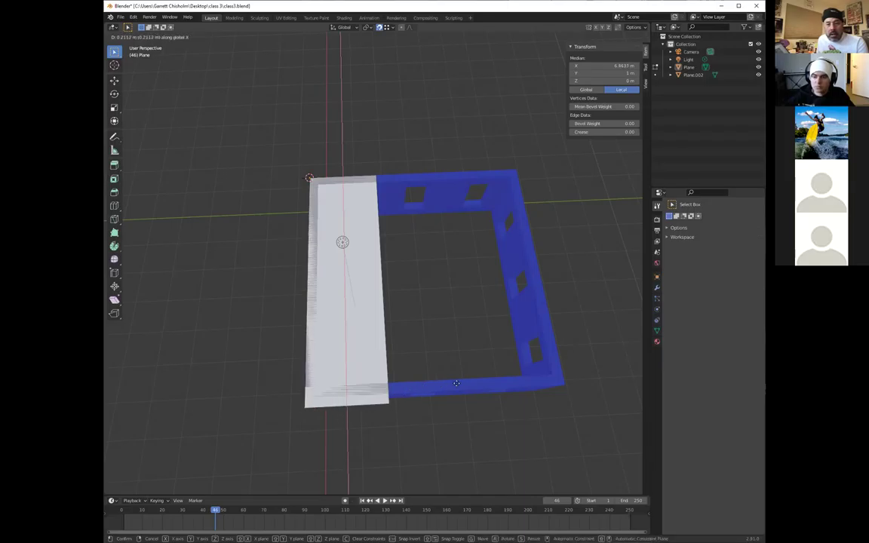
{"action": "left_click", "coordinate": [563, 380]}
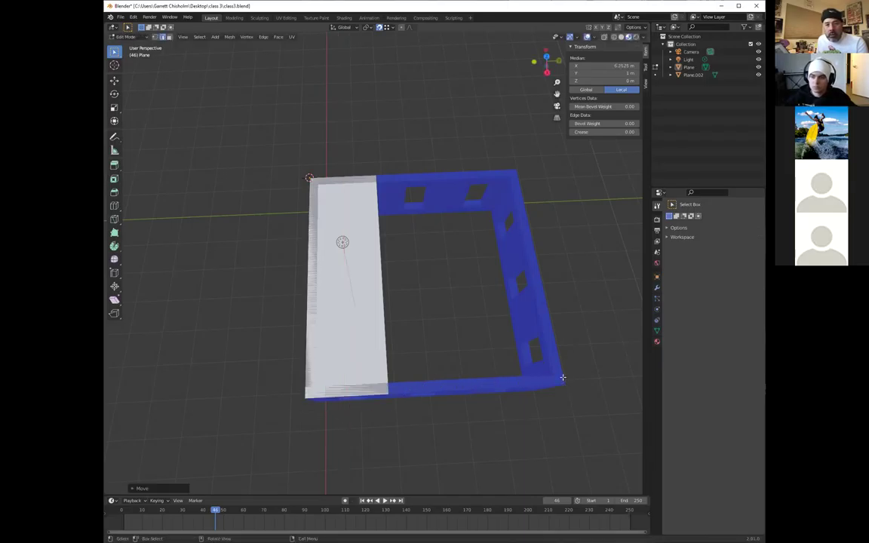
{"action": "middle_click_drag", "start_coordinate": [459, 287], "coordinate": [374, 218]}
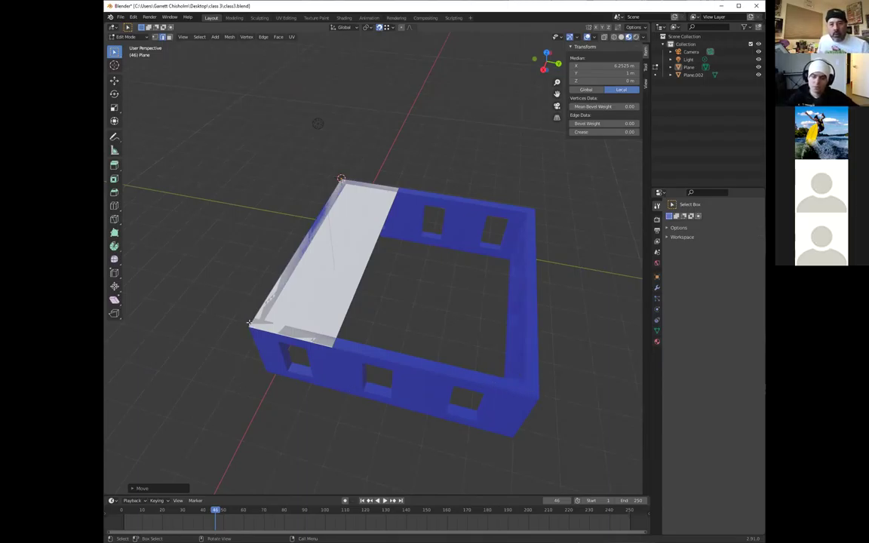
{"action": "key", "text": "g"}
{"action": "left_click", "coordinate": [353, 224]}
{"action": "key", "text": "Tab"}
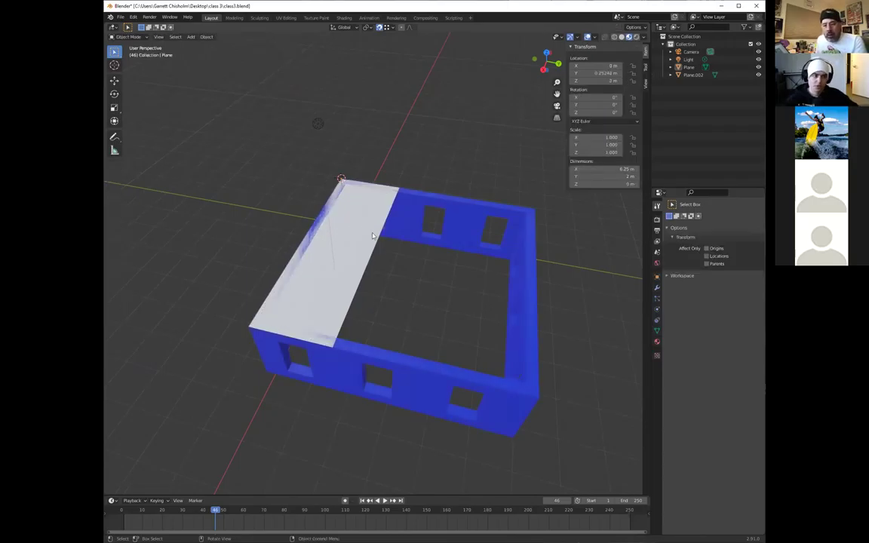
{"action": "left_click", "coordinate": [378, 239]}
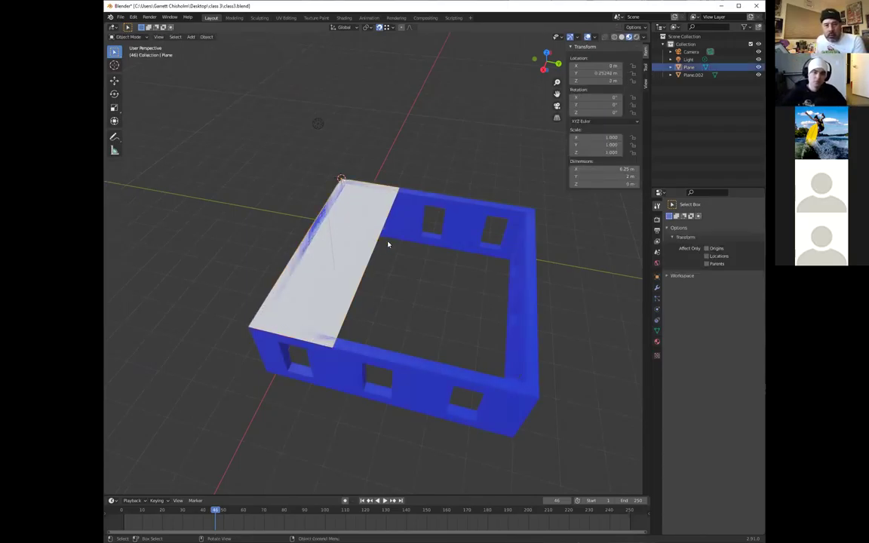
{"action": "key", "text": "g"}
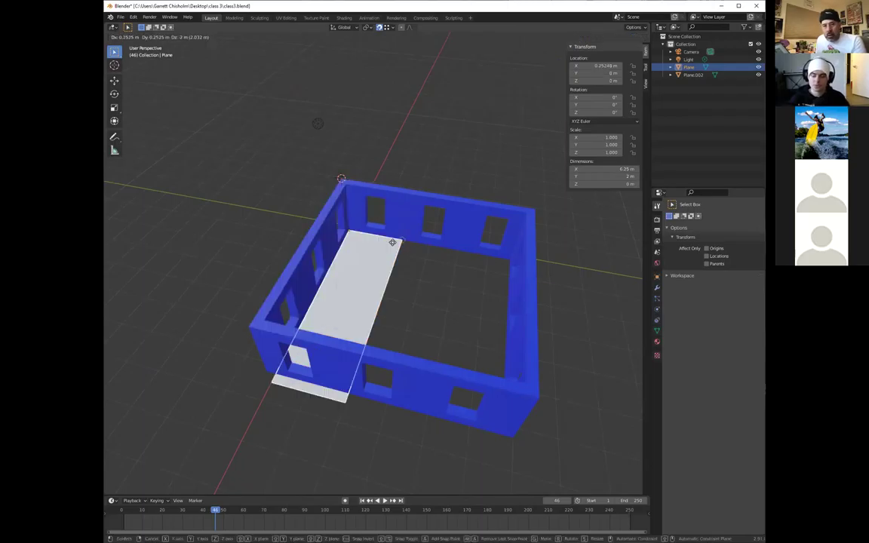
{"action": "key", "text": "BackSpace"}
{"action": "type", "text": "3"}
{"action": "key", "text": "Return"}
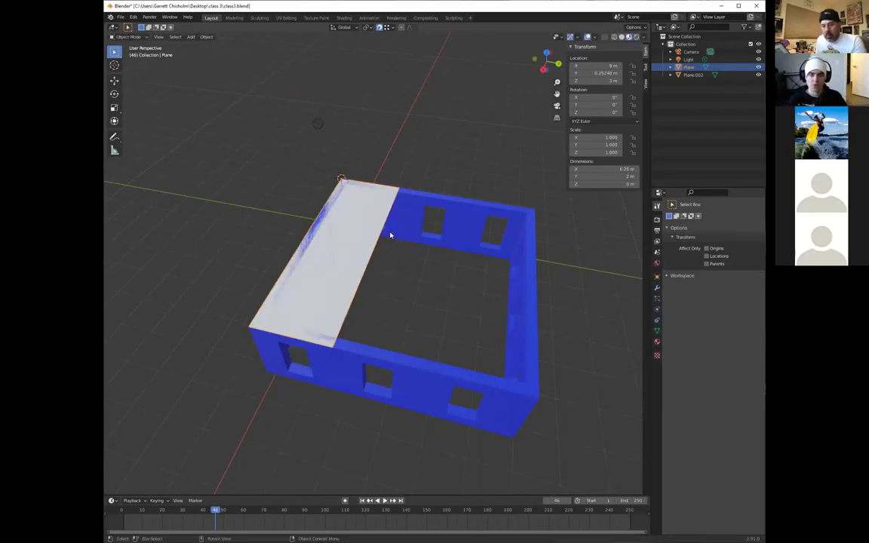
Move the white plane's long edge along Y in Edit Mode and snap it to the opposite wall's outer corner, at local Y 6.2525 m
{"action": "key", "text": "Tab"}
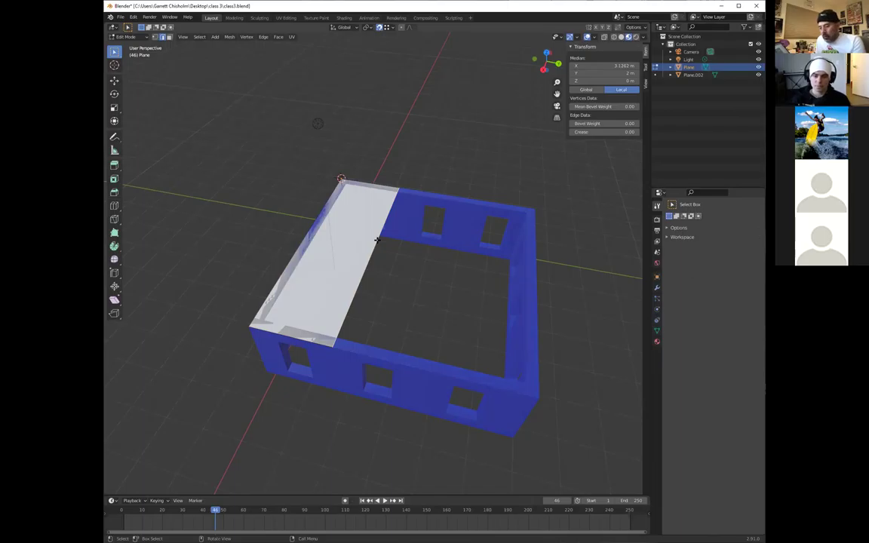
{"action": "key", "text": "g"}
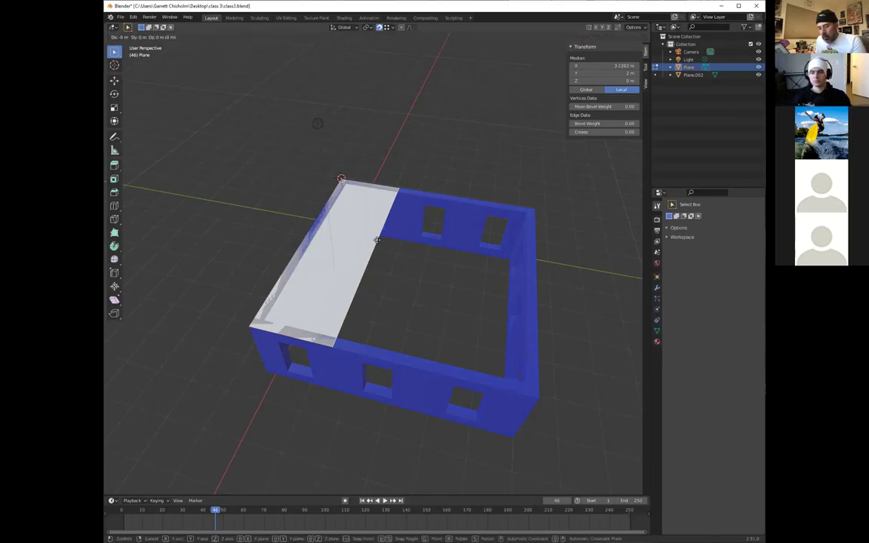
{"action": "key", "text": "y"}
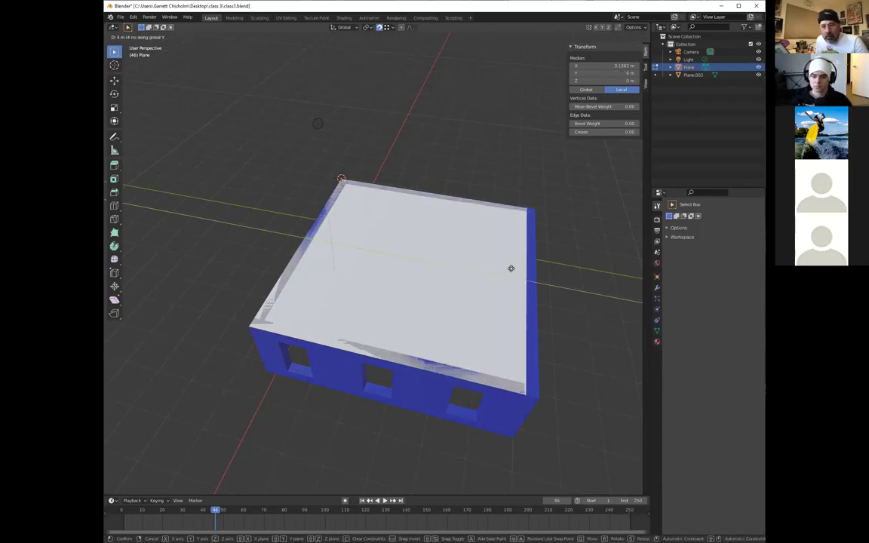
{"action": "left_click", "coordinate": [536, 402]}
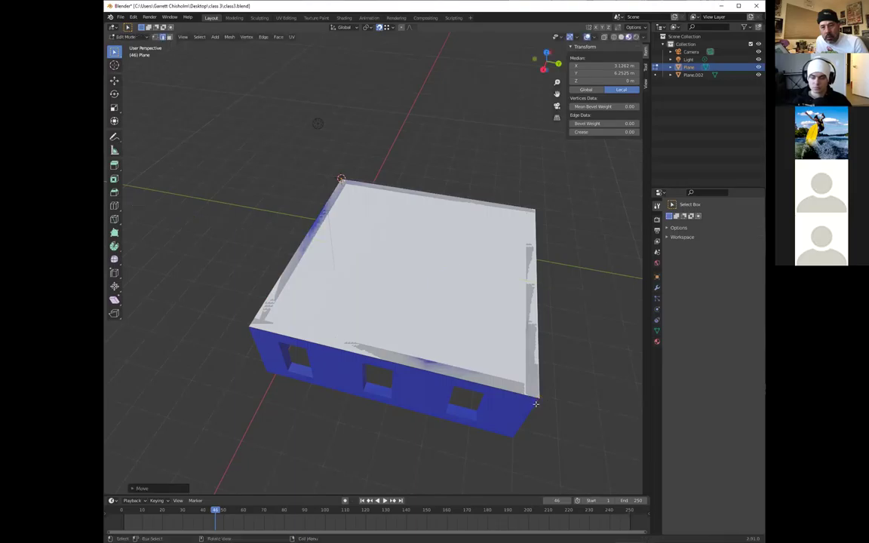
{"action": "key", "text": "ctrl+z"}
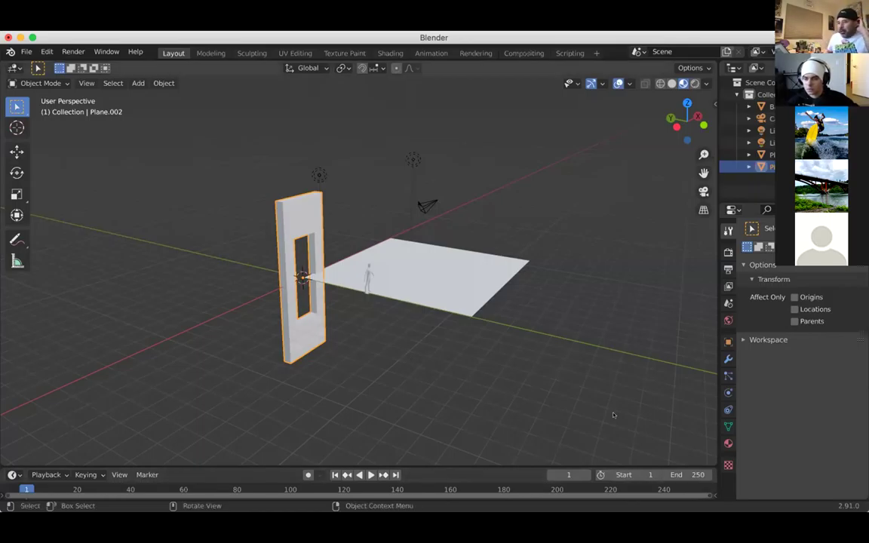
Select the human figure and move it across the white floor plane toward its far side with the Z axis locked
{"action": "middle_click_drag", "start_coordinate": [607, 411], "coordinate": [364, 270]}
{"action": "left_click", "coordinate": [362, 272]}
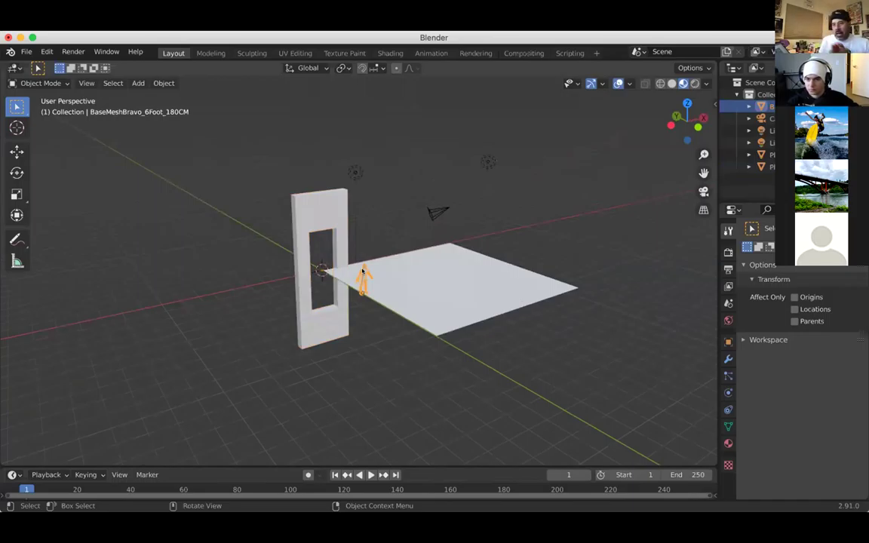
{"action": "key", "text": "g"}
{"action": "key", "text": "shift+z"}
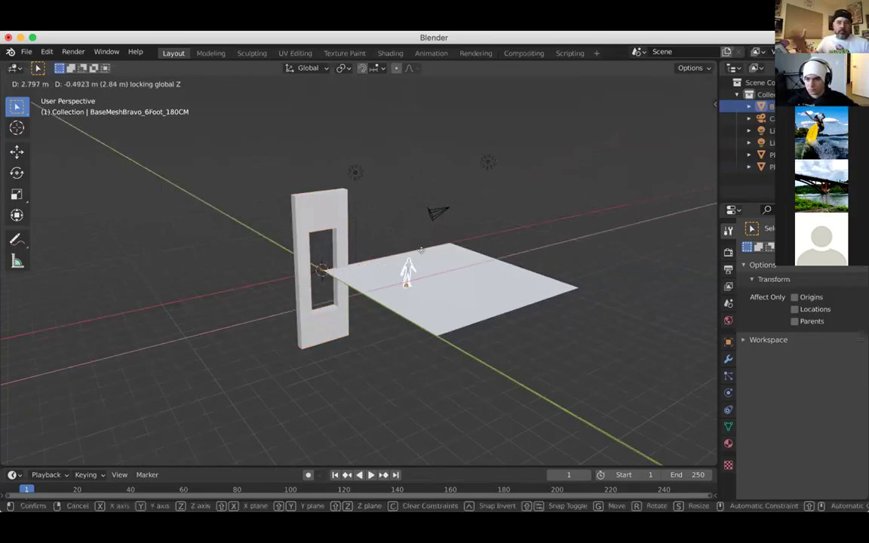
{"action": "left_click", "coordinate": [424, 255]}
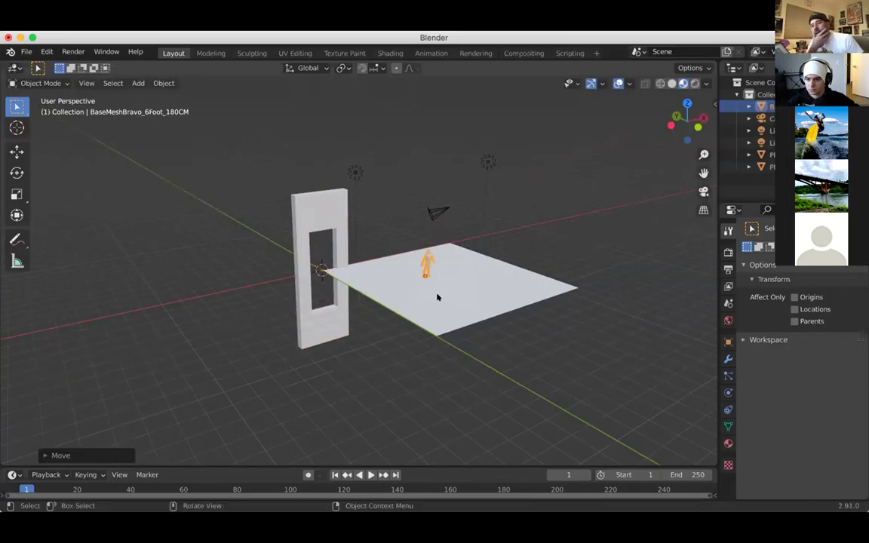
{"action": "scroll", "coordinate": [437, 298], "scroll_direction": "left", "scroll_amount": 5}
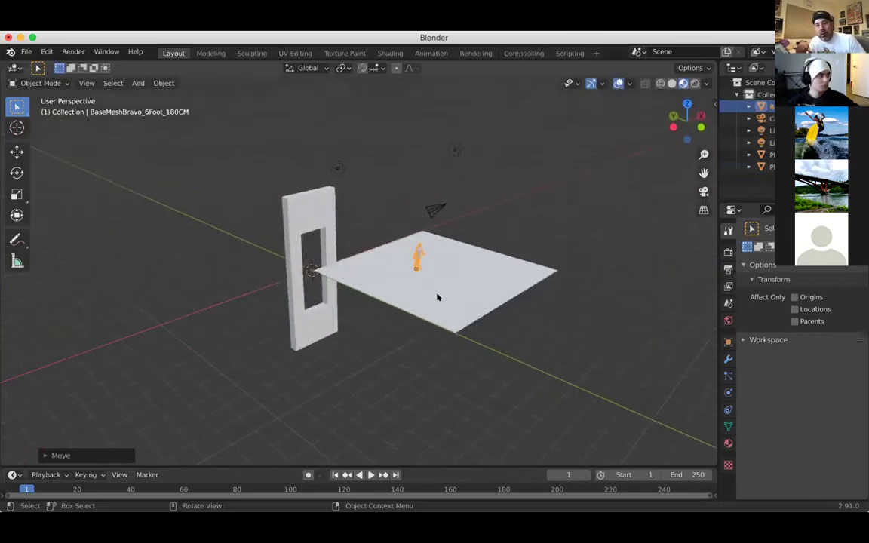
{"action": "left_click", "coordinate": [304, 210]}
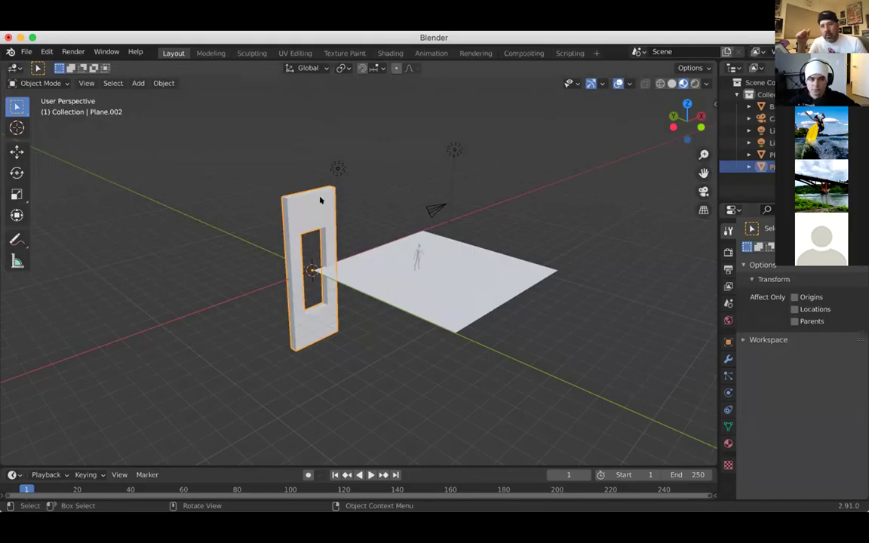
{"action": "left_click", "coordinate": [337, 167], "text": "shift"}
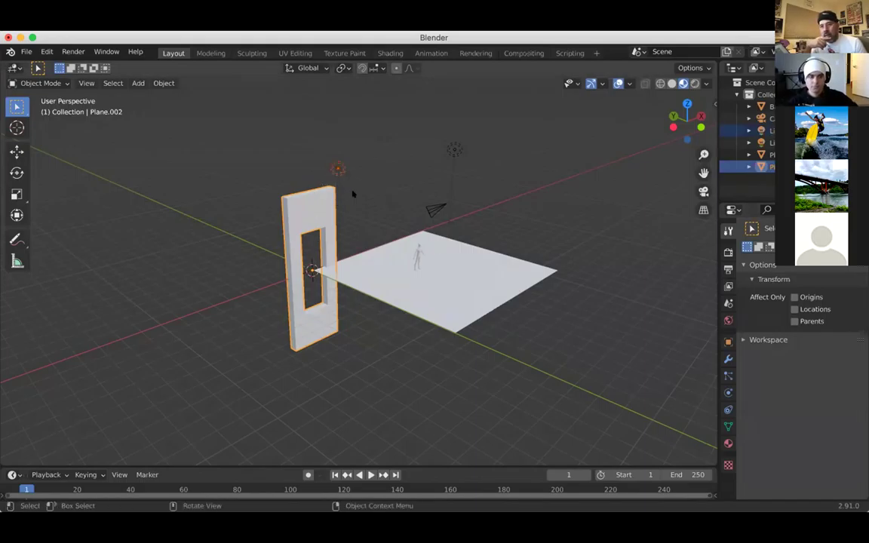
{"action": "left_click", "coordinate": [351, 194]}
{"action": "left_click", "coordinate": [291, 189]}
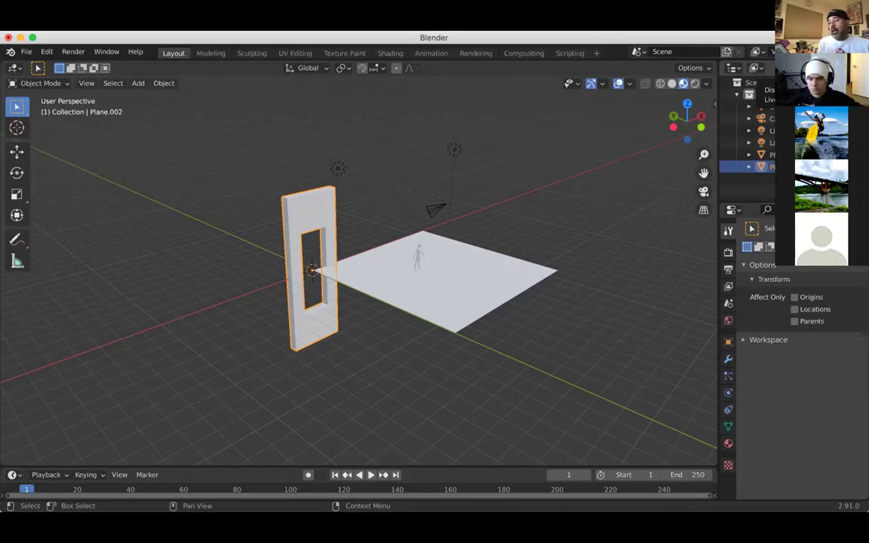
{"action": "left_click", "coordinate": [138, 83]}
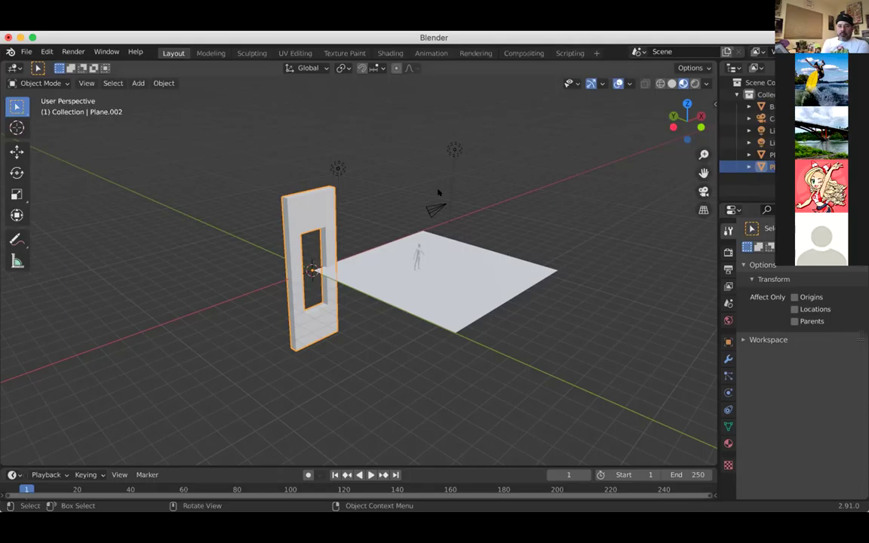
{"action": "left_click", "coordinate": [446, 253]}
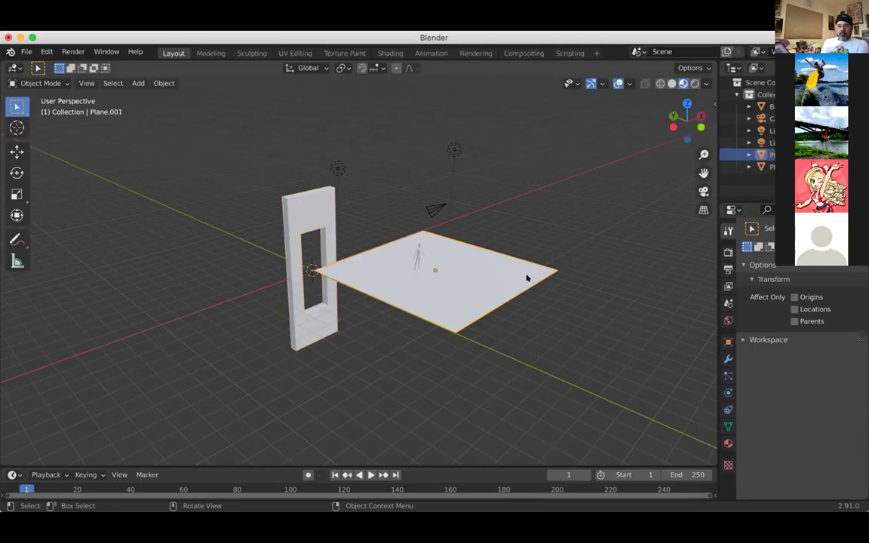
Select the upright wall panel with the window opening and switch it to Edit Mode
{"action": "left_click", "coordinate": [297, 302]}
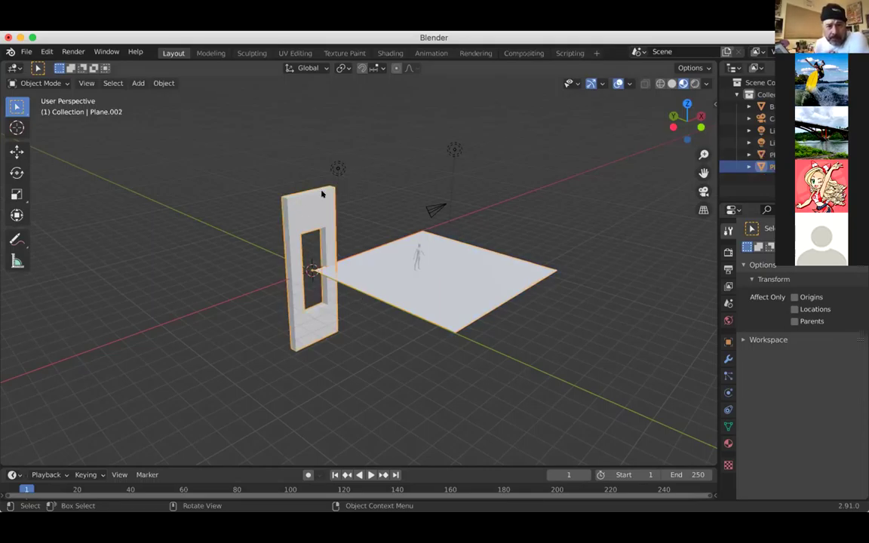
{"action": "left_click", "coordinate": [292, 334]}
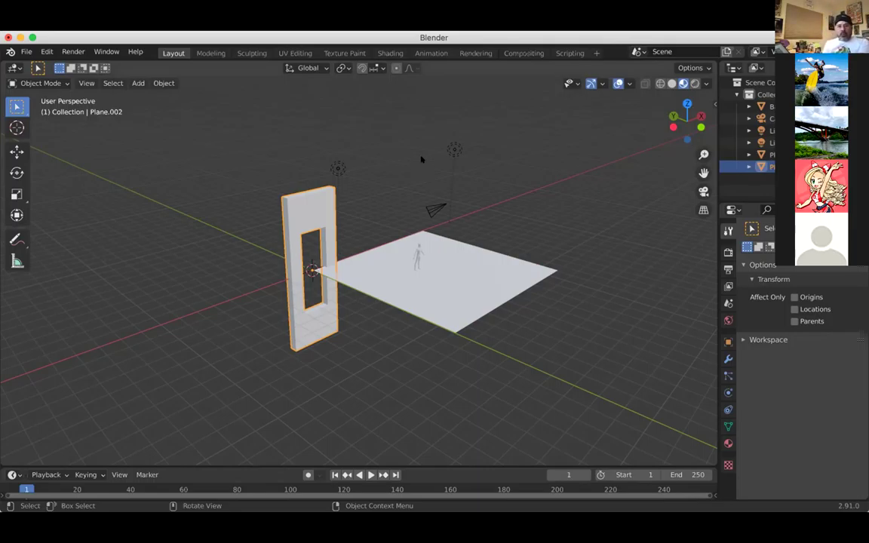
{"action": "scroll", "coordinate": [422, 159], "scroll_direction": "up", "scroll_amount": 5}
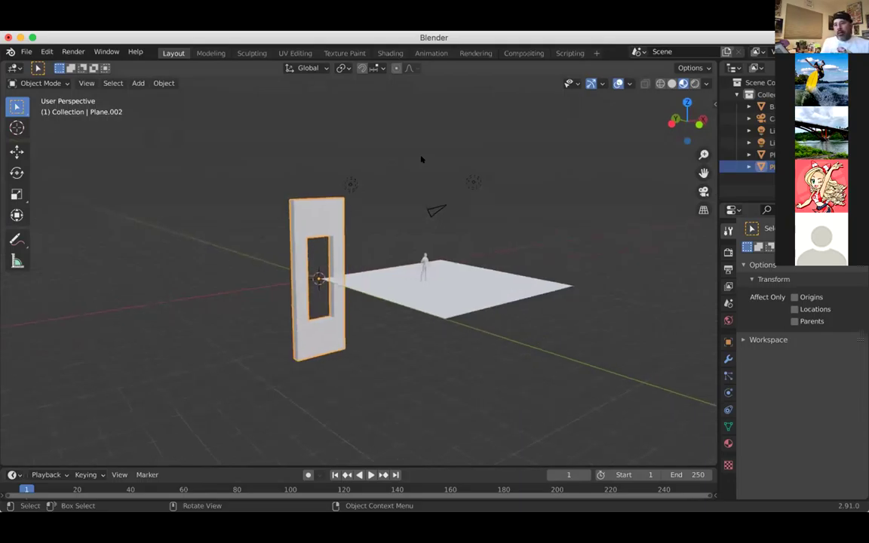
{"action": "scroll", "coordinate": [421, 159], "scroll_direction": "down", "scroll_amount": 3}
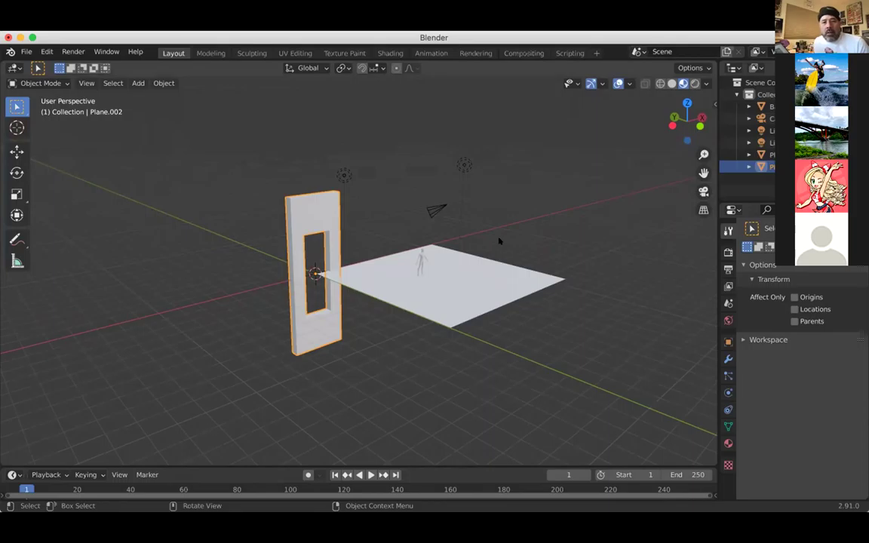
{"action": "scroll", "coordinate": [499, 241], "scroll_direction": "down", "scroll_amount": 2}
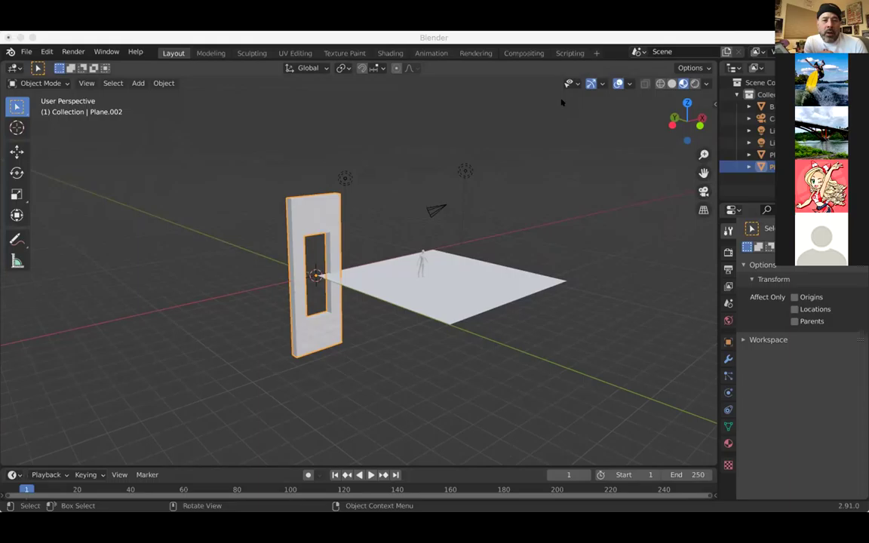
{"action": "left_click", "coordinate": [203, 69]}
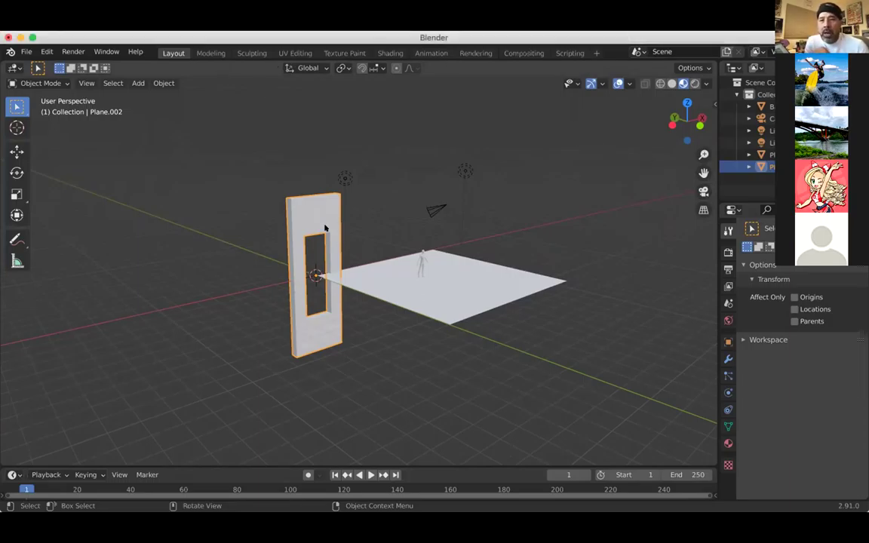
{"action": "scroll", "coordinate": [411, 295], "scroll_direction": "down", "scroll_amount": 5}
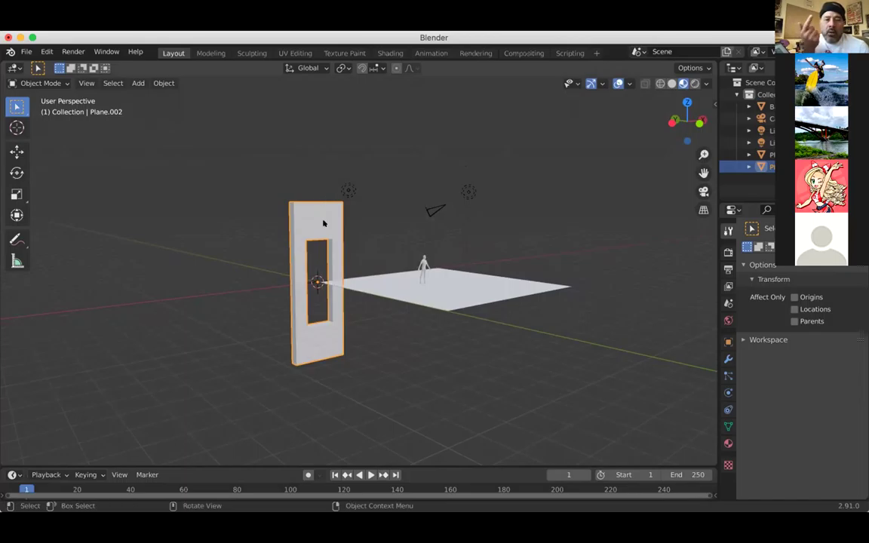
{"action": "scroll", "coordinate": [324, 223], "scroll_direction": "right", "scroll_amount": 3}
{"action": "scroll", "coordinate": [324, 223], "scroll_direction": "right", "scroll_amount": 10}
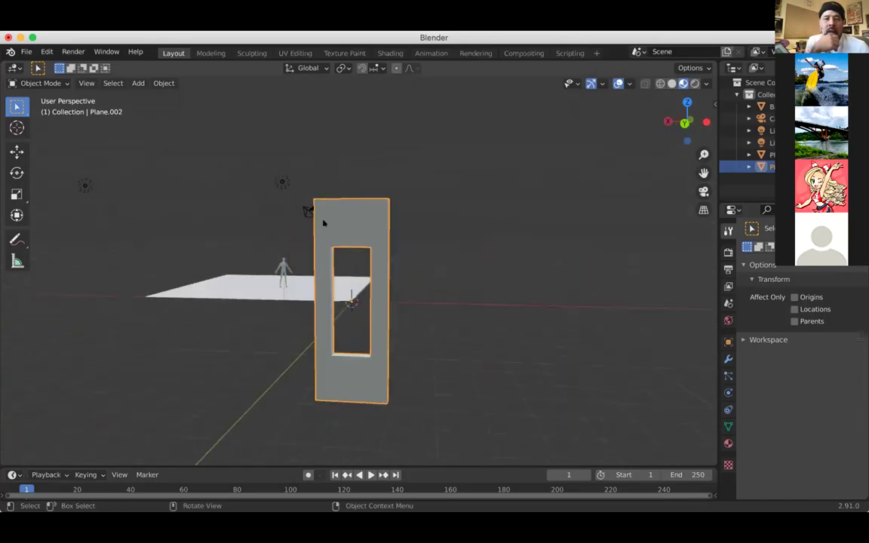
{"action": "scroll", "coordinate": [324, 223], "scroll_direction": "right", "scroll_amount": 3}
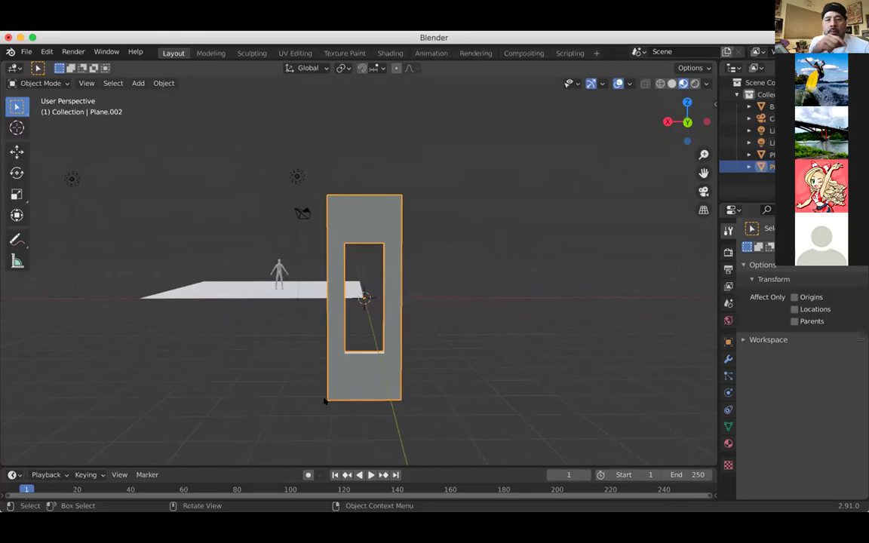
{"action": "left_click", "coordinate": [41, 83]}
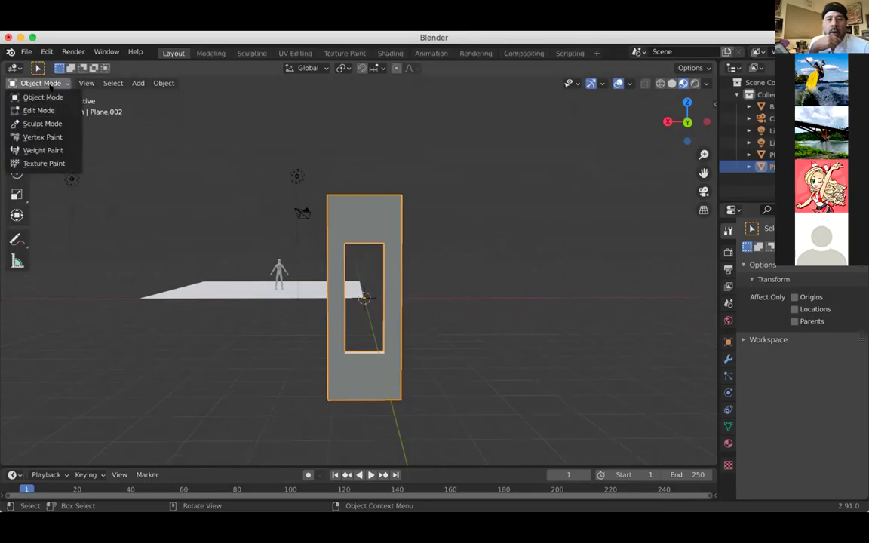
{"action": "left_click", "coordinate": [49, 111]}
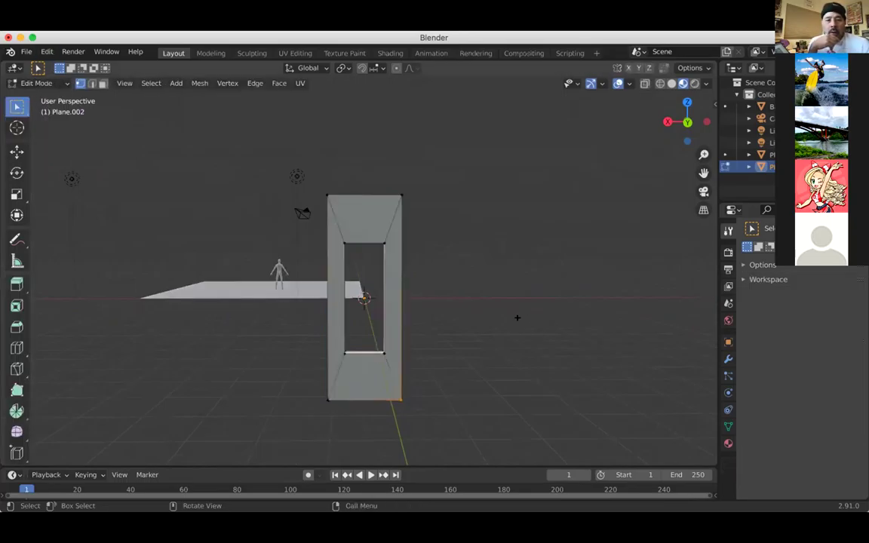
Select the panel's bottom corner vertex on the side toward the floor plane and snap the 3D cursor to it
{"action": "scroll", "coordinate": [516, 318], "scroll_direction": "up", "scroll_amount": 5}
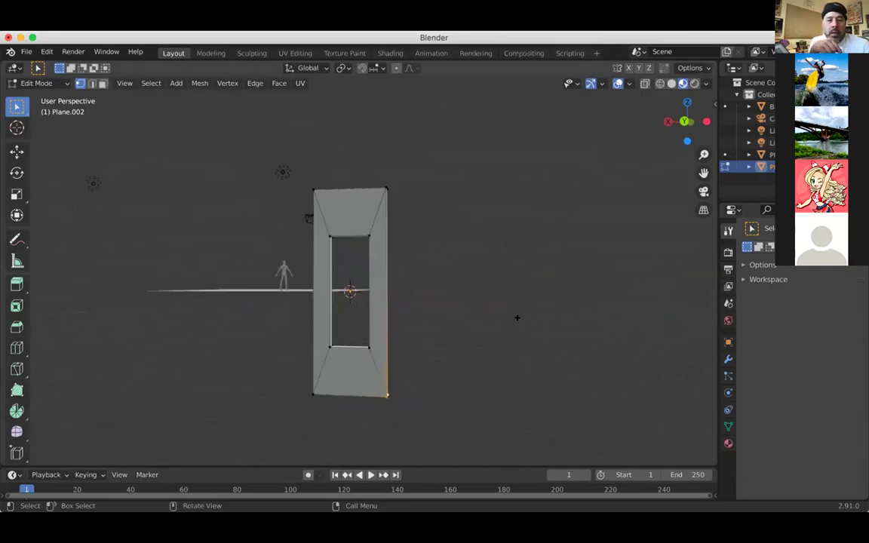
{"action": "scroll", "coordinate": [517, 318], "scroll_direction": "down", "scroll_amount": 5}
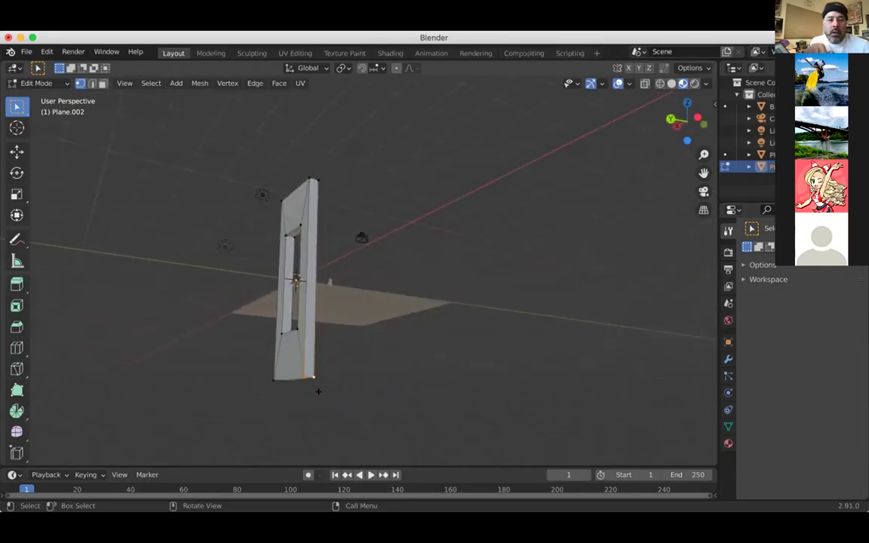
{"action": "scroll", "coordinate": [318, 392], "scroll_direction": "down", "scroll_amount": 5}
{"action": "scroll", "coordinate": [392, 295], "scroll_direction": "down", "scroll_amount": 2}
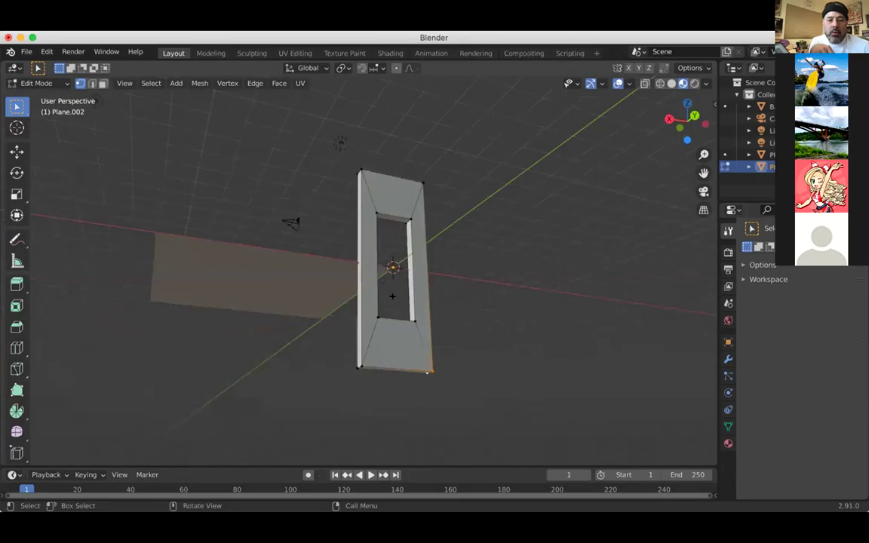
{"action": "scroll", "coordinate": [393, 296], "scroll_direction": "down", "scroll_amount": 3}
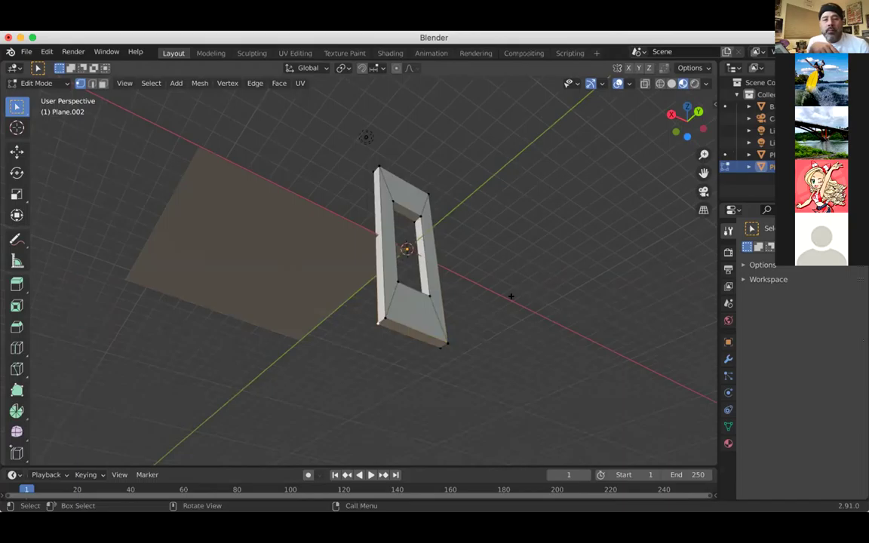
{"action": "scroll", "coordinate": [511, 296], "scroll_direction": "up", "scroll_amount": 3}
{"action": "scroll", "coordinate": [511, 297], "scroll_direction": "up", "scroll_amount": 3}
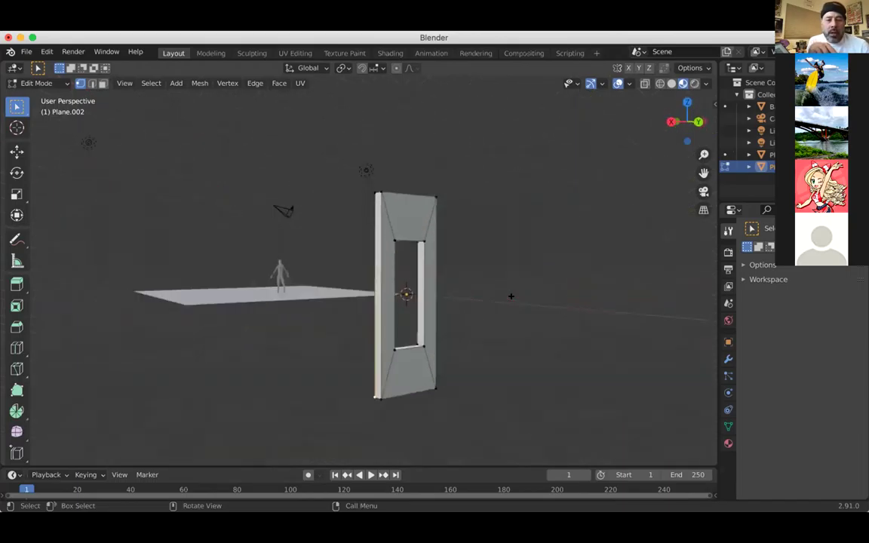
{"action": "scroll", "coordinate": [377, 358], "scroll_direction": "down", "scroll_amount": 3}
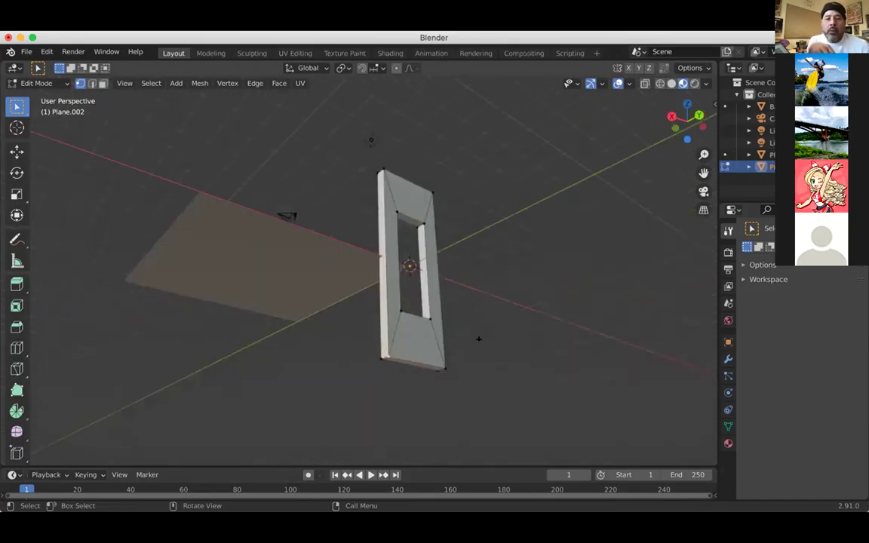
{"action": "scroll", "coordinate": [497, 327], "scroll_direction": "up", "scroll_amount": 5}
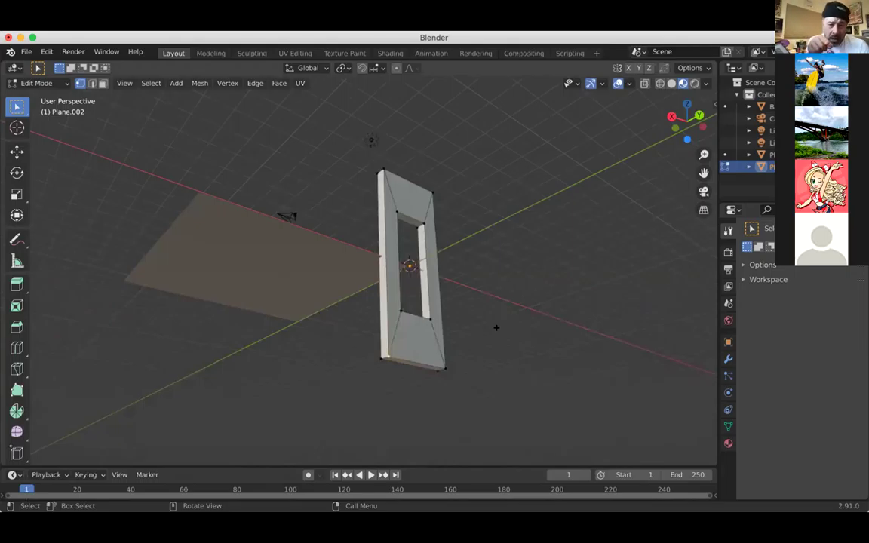
{"action": "scroll", "coordinate": [496, 328], "scroll_direction": "up", "scroll_amount": 2}
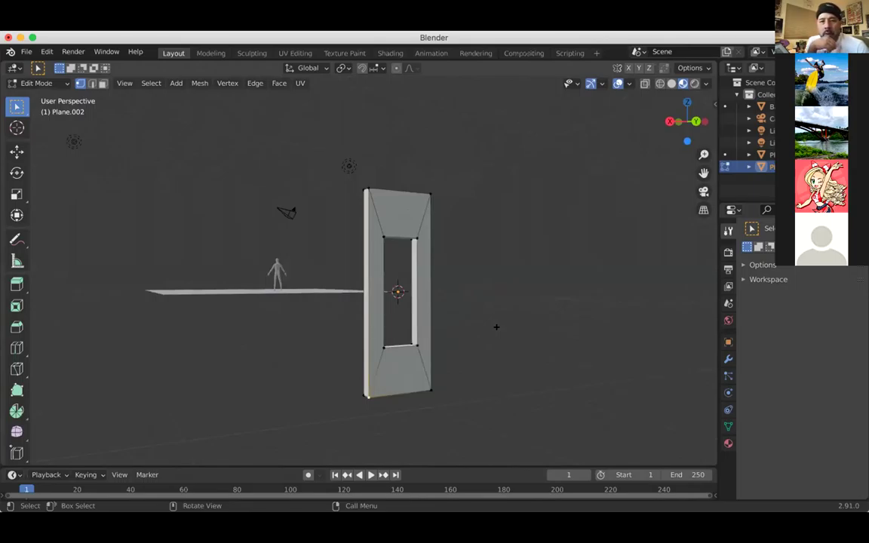
{"action": "key", "text": "shift+s"}
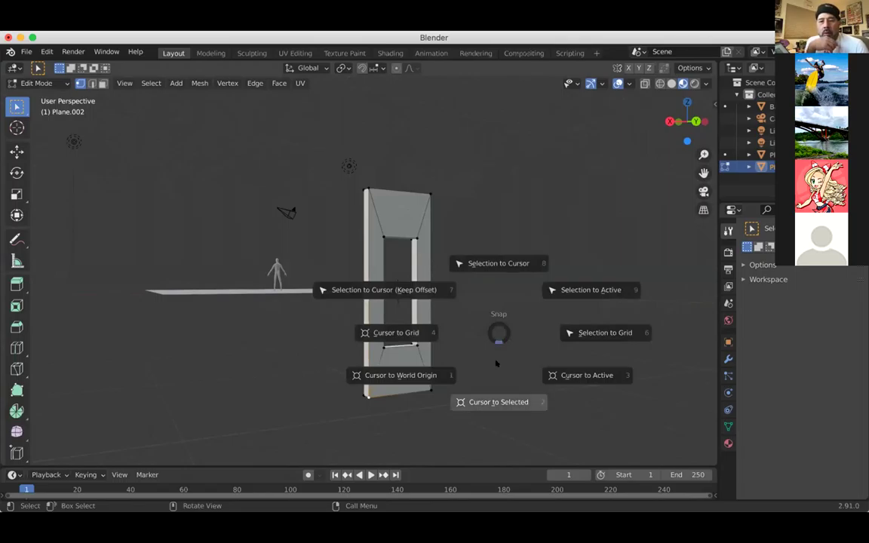
{"action": "left_click", "coordinate": [495, 402]}
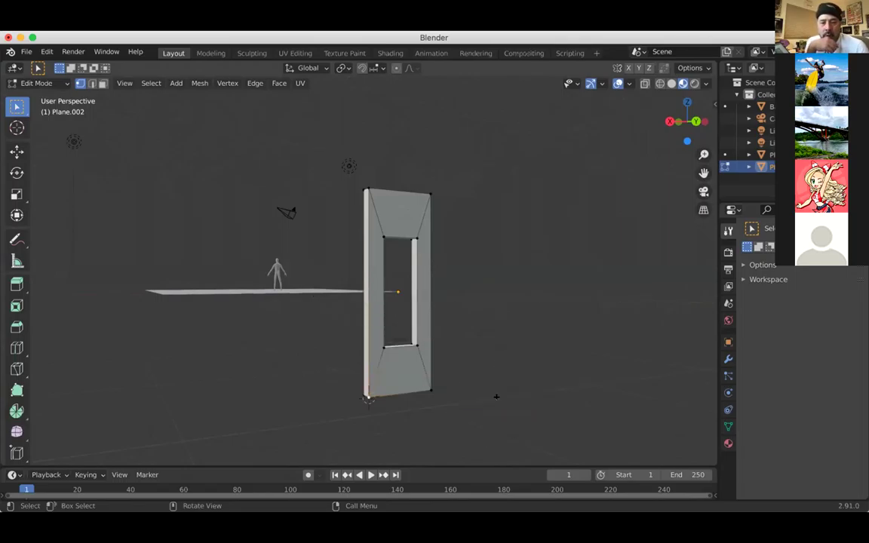
Return the window panel to Object Mode and set its origin to the 3D cursor at its bottom corner
{"action": "scroll", "coordinate": [496, 397], "scroll_direction": "up", "scroll_amount": 5}
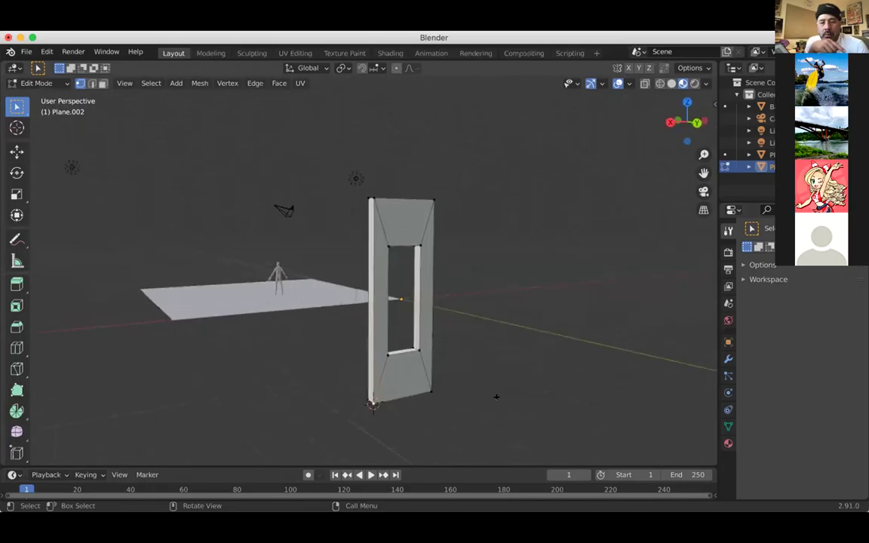
{"action": "scroll", "coordinate": [496, 397], "scroll_direction": "up", "scroll_amount": 2}
{"action": "left_click", "coordinate": [39, 83]}
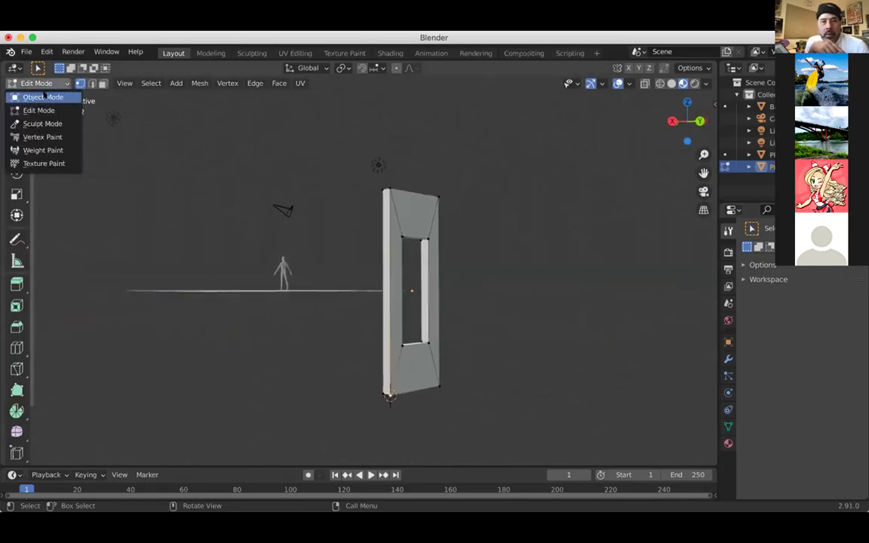
{"action": "left_click", "coordinate": [43, 93]}
{"action": "scroll", "coordinate": [310, 173], "scroll_direction": "up", "scroll_amount": 3}
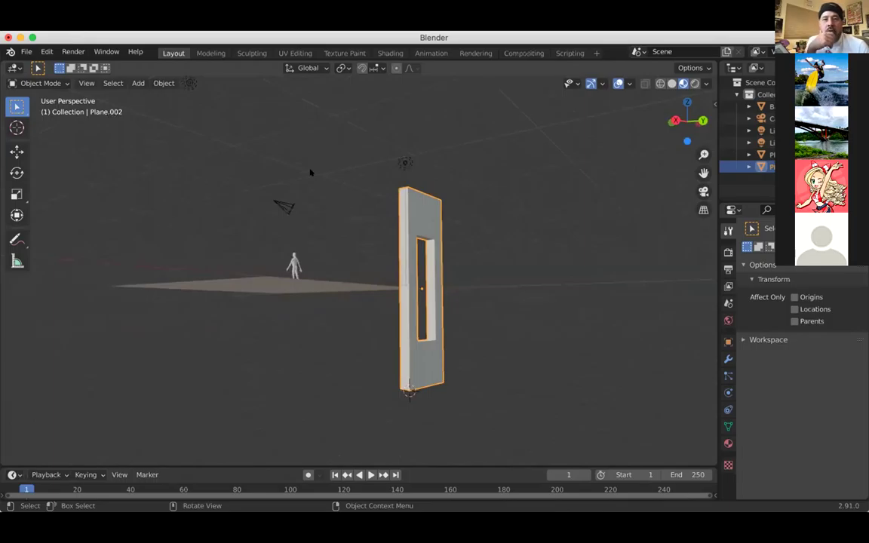
{"action": "scroll", "coordinate": [590, 217], "scroll_direction": "left", "scroll_amount": 5}
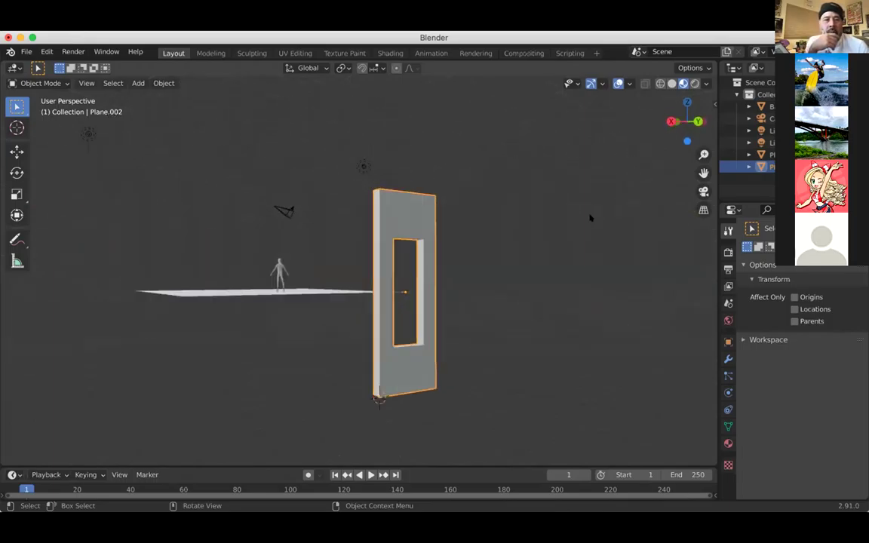
{"action": "scroll", "coordinate": [590, 218], "scroll_direction": "up", "scroll_amount": 2}
{"action": "left_click", "coordinate": [162, 83]}
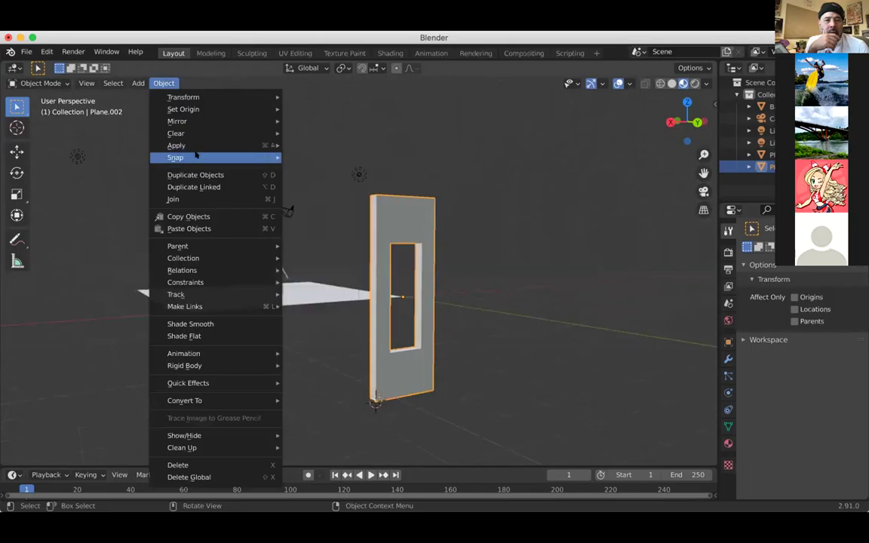
{"action": "mouse_move", "coordinate": [196, 156]}
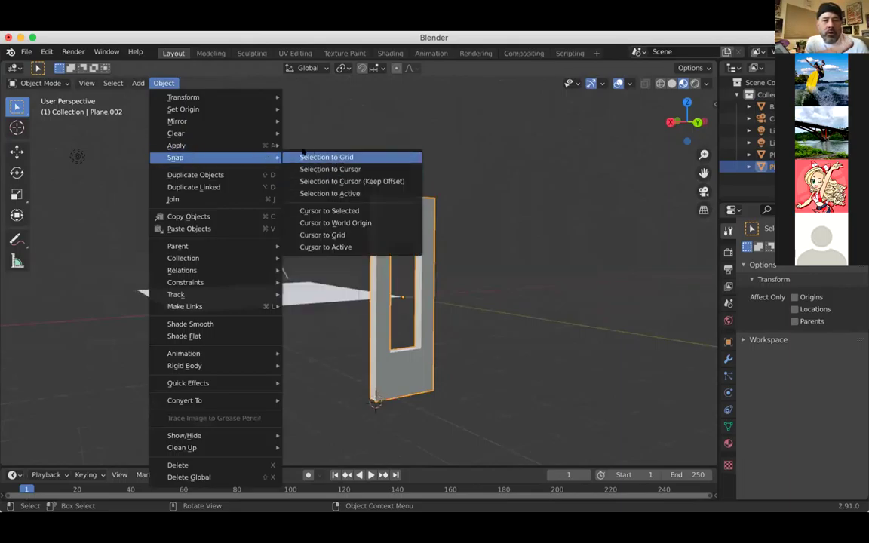
{"action": "mouse_move", "coordinate": [230, 108]}
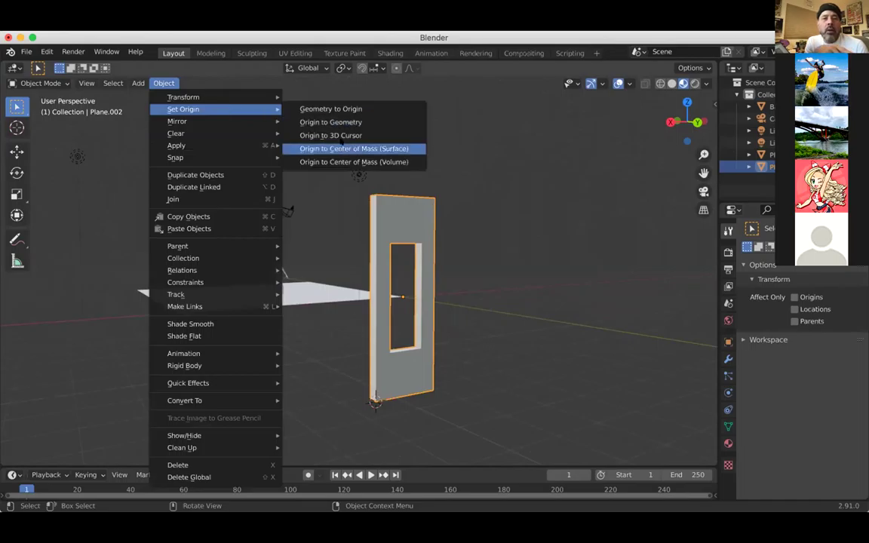
{"action": "left_click", "coordinate": [341, 135]}
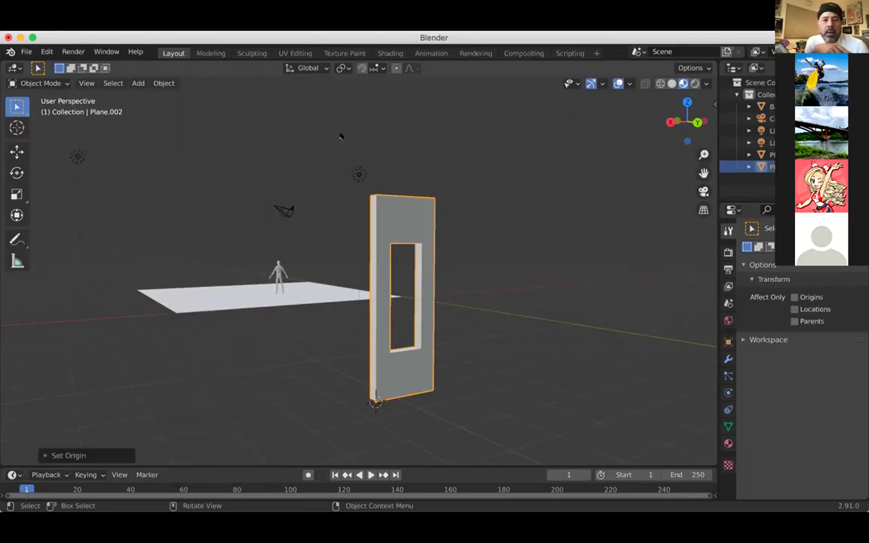
{"action": "left_click", "coordinate": [163, 83]}
{"action": "mouse_move", "coordinate": [226, 157]}
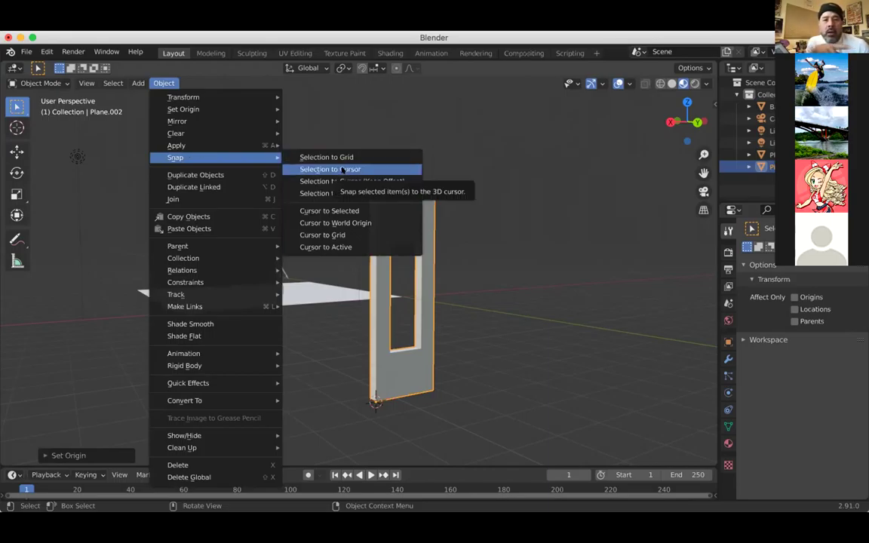
{"action": "key", "text": "Escape"}
{"action": "middle_click_drag", "start_coordinate": [327, 105], "coordinate": [361, 122]}
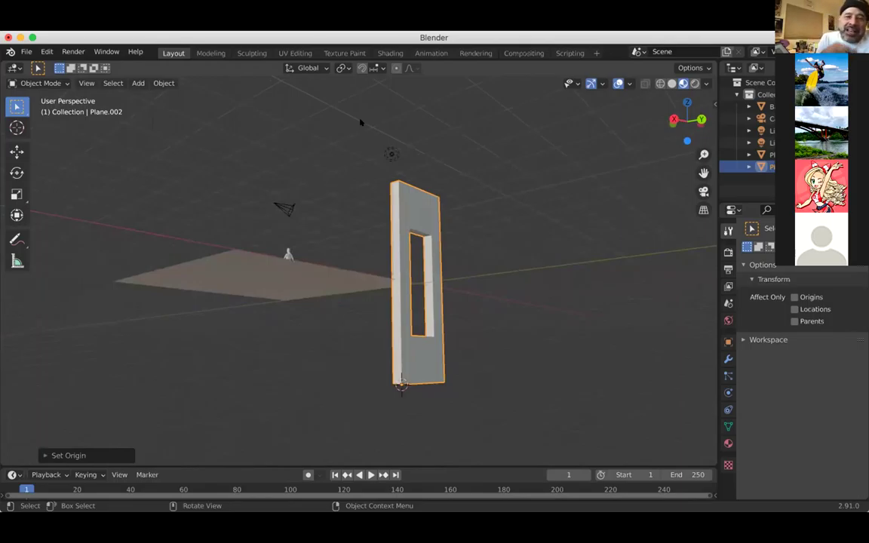
{"action": "scroll", "coordinate": [361, 123], "scroll_direction": "up", "scroll_amount": 5}
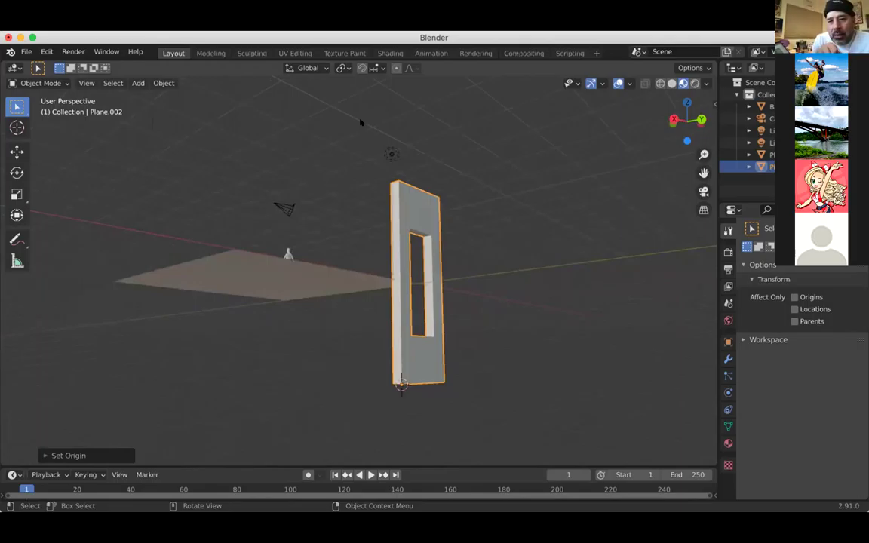
{"action": "scroll", "coordinate": [360, 122], "scroll_direction": "up", "scroll_amount": 1}
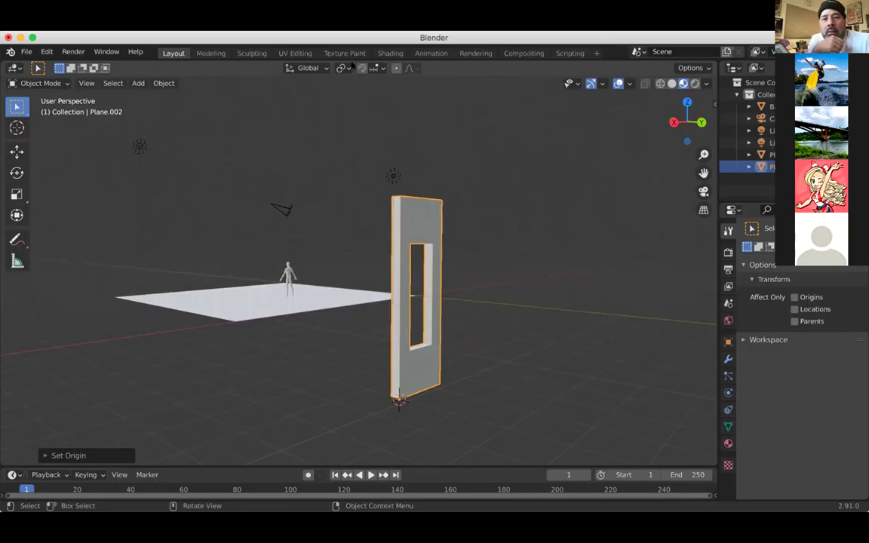
{"action": "scroll", "coordinate": [349, 112], "scroll_direction": "down", "scroll_amount": 2}
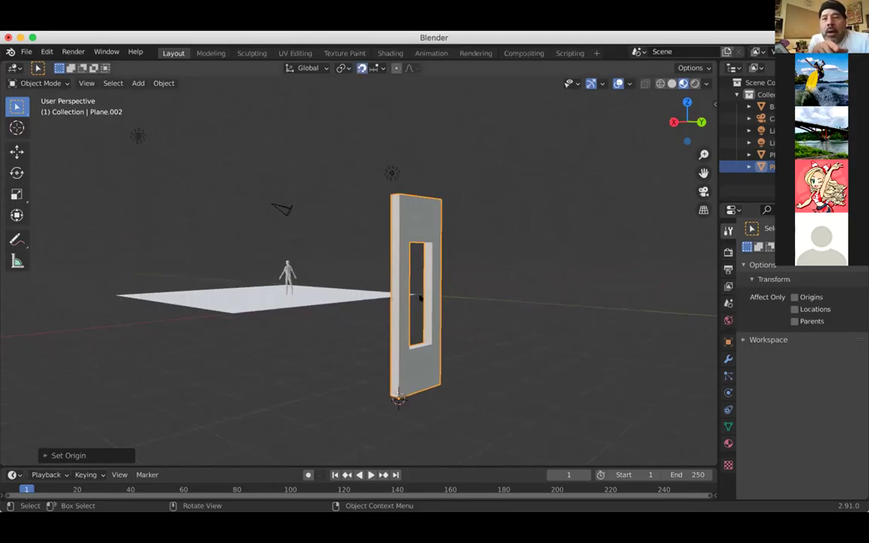
Try raising the window panel freely along the Z axis toward the white floor plane's height with snapping turned off
{"action": "left_click", "coordinate": [362, 69]}
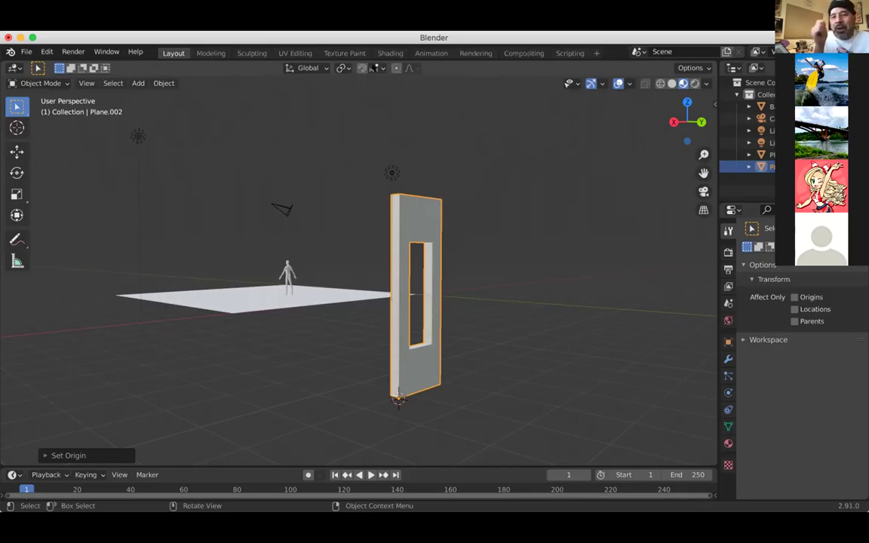
{"action": "left_click", "coordinate": [378, 67]}
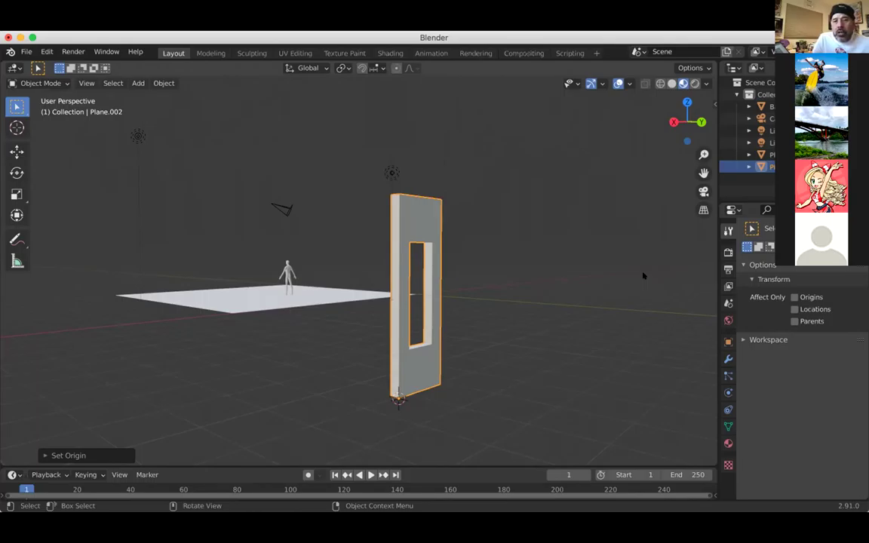
{"action": "key", "text": "g"}
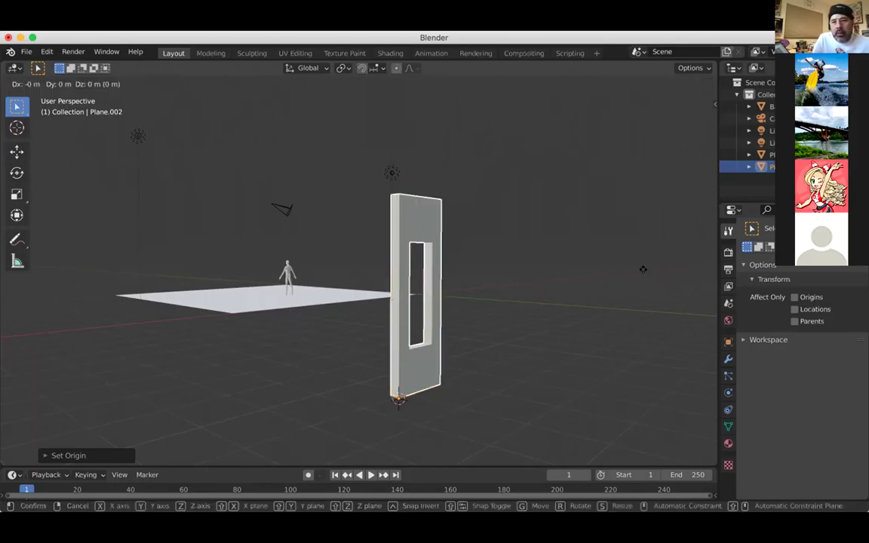
{"action": "key", "text": "z"}
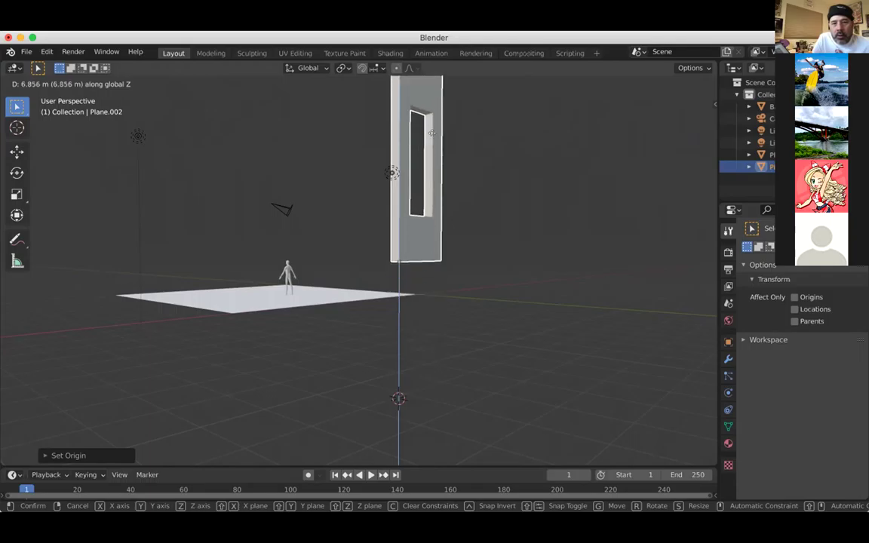
{"action": "left_click", "coordinate": [421, 194]}
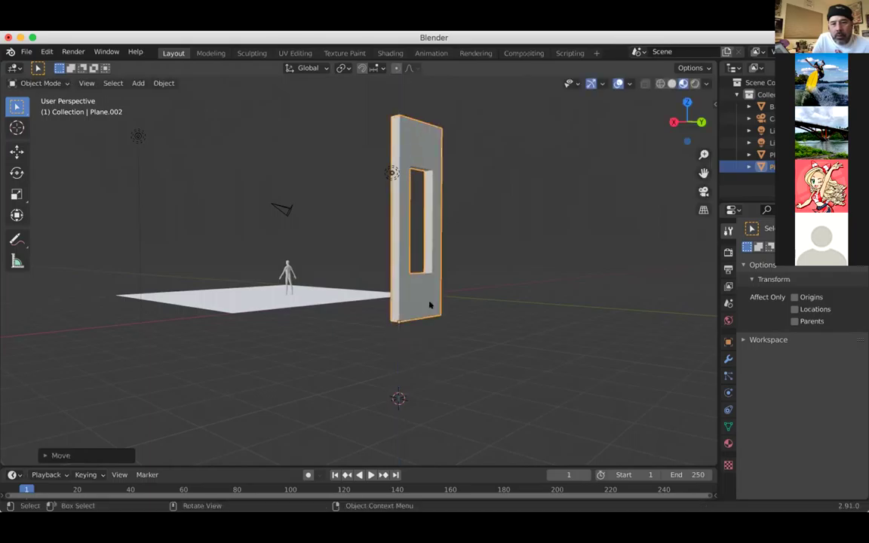
{"action": "scroll", "coordinate": [431, 305], "scroll_direction": "left", "scroll_amount": 10}
{"action": "scroll", "coordinate": [430, 305], "scroll_direction": "left", "scroll_amount": 5}
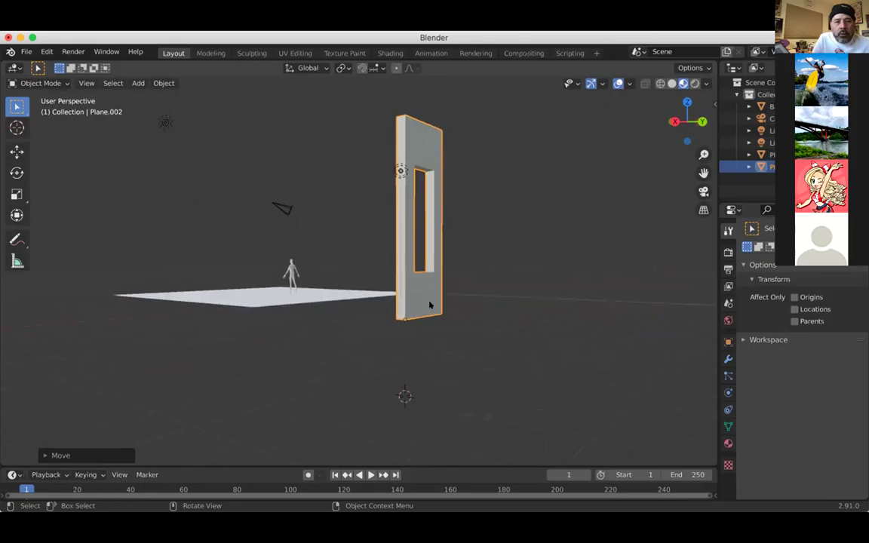
{"action": "scroll", "coordinate": [536, 334], "scroll_direction": "up", "scroll_amount": 3}
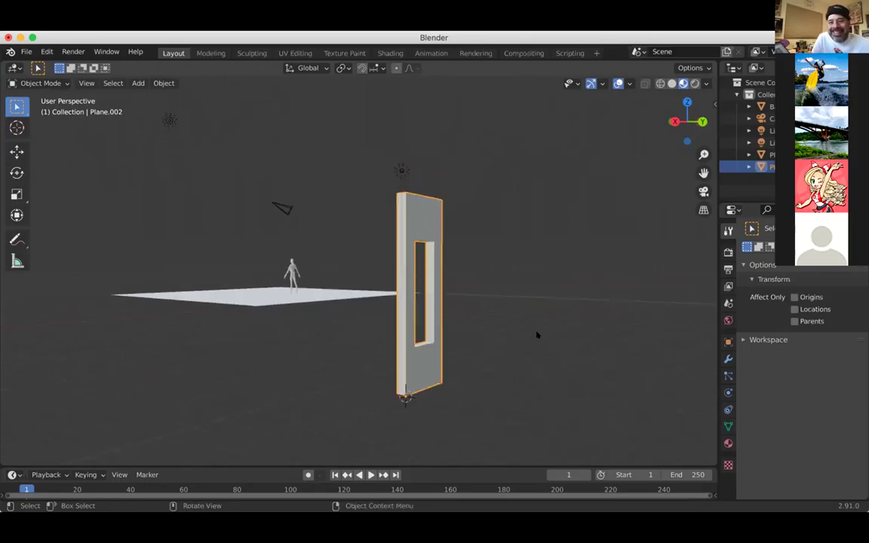
Set the snap target to Vertex and move the window panel 5.061 m up along Z, snapping its bottom corner to the floor plane's level
{"action": "scroll", "coordinate": [537, 333], "scroll_direction": "up", "scroll_amount": 2}
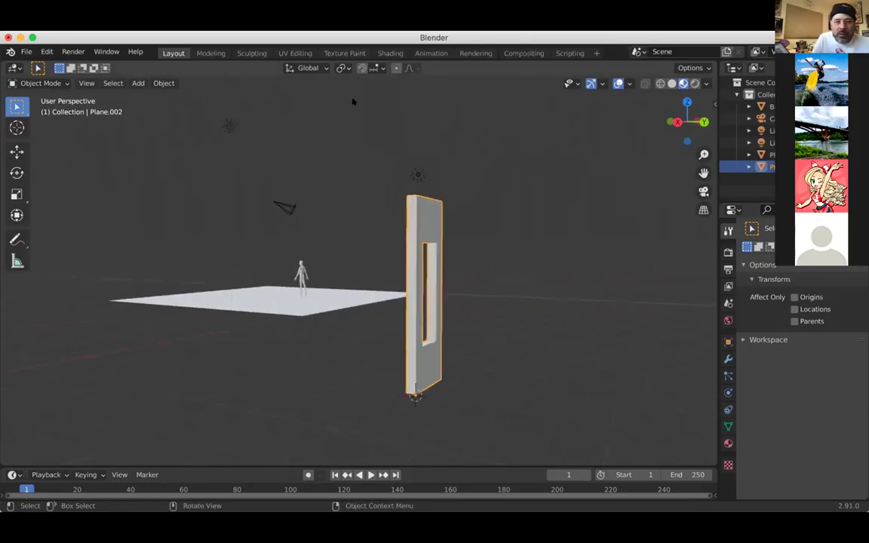
{"action": "left_click", "coordinate": [373, 68]}
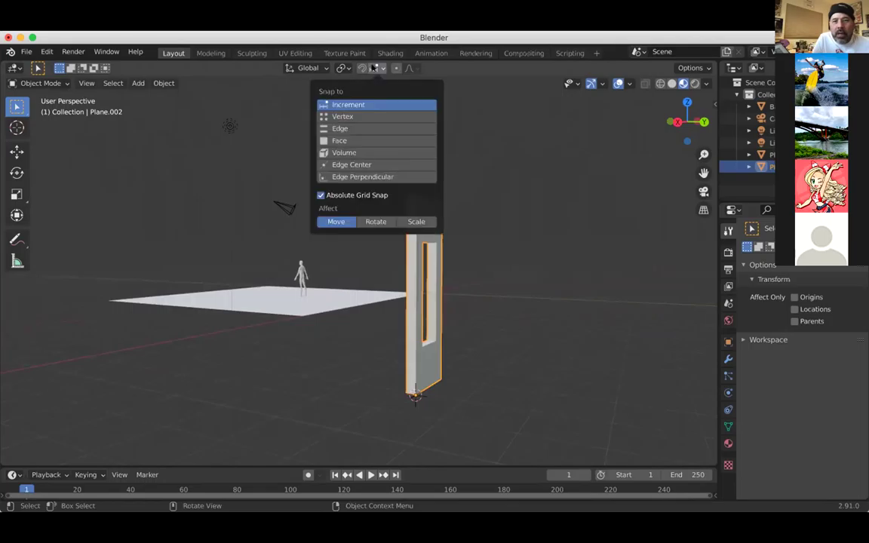
{"action": "left_click", "coordinate": [369, 116]}
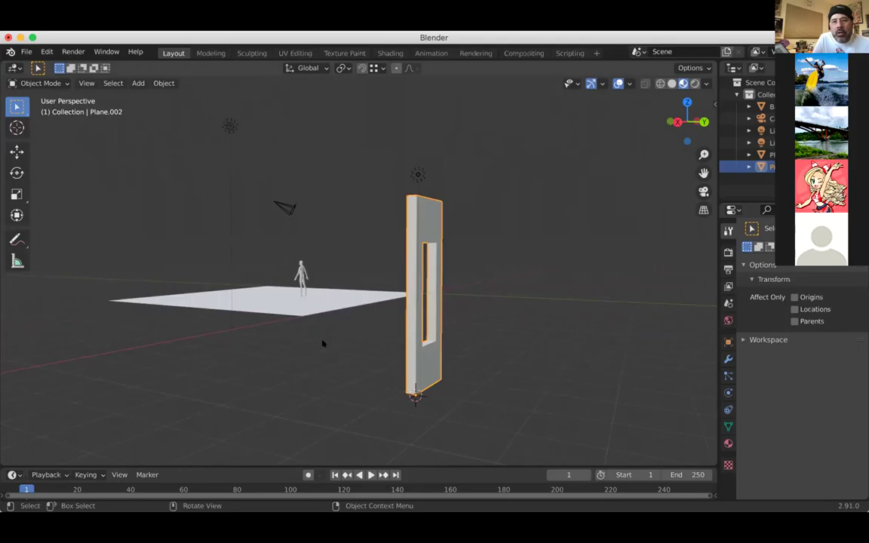
{"action": "key", "text": "g"}
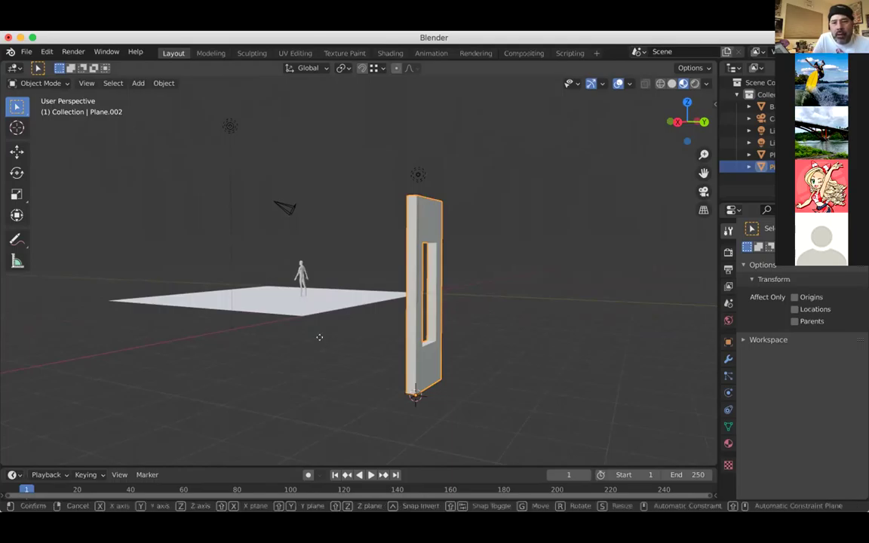
{"action": "key", "text": "z"}
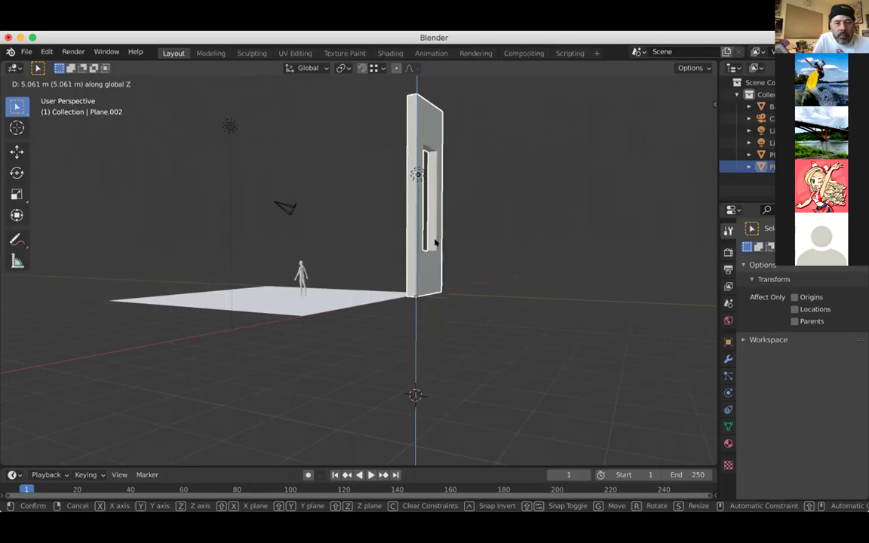
{"action": "left_click", "coordinate": [436, 241]}
Examine from all sides how the window panel's bottom corner lines up with the white floor plane
{"action": "scroll", "coordinate": [435, 242], "scroll_direction": "left", "scroll_amount": 10}
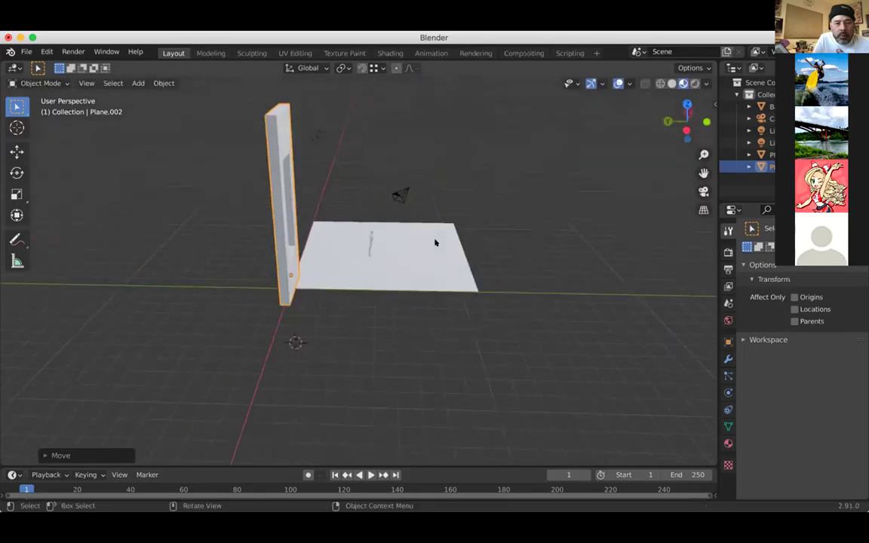
{"action": "scroll", "coordinate": [435, 242], "scroll_direction": "left", "scroll_amount": 15}
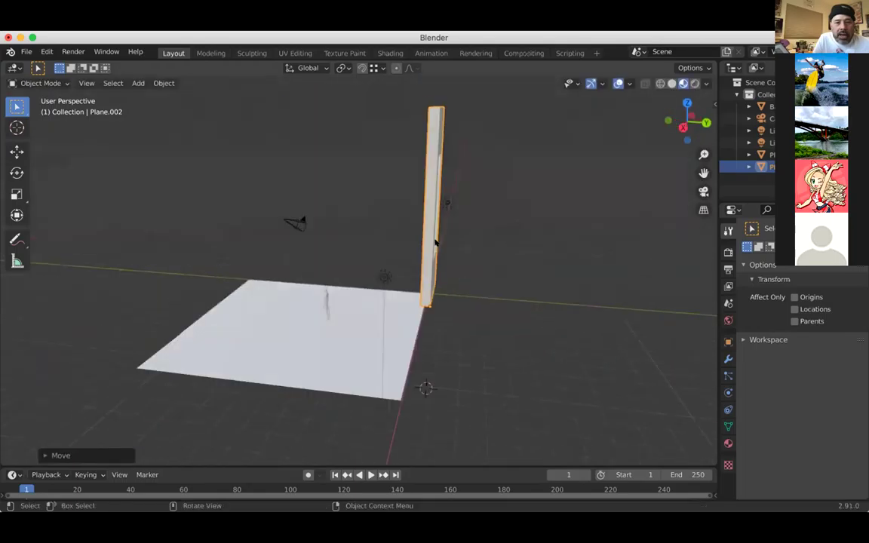
{"action": "scroll", "coordinate": [436, 241], "scroll_direction": "left", "scroll_amount": 8}
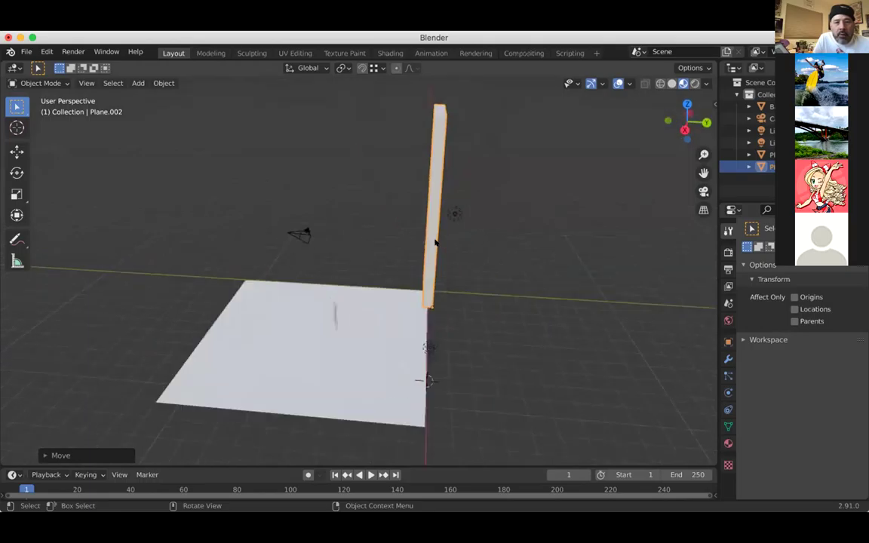
{"action": "scroll", "coordinate": [436, 242], "scroll_direction": "left", "scroll_amount": 10}
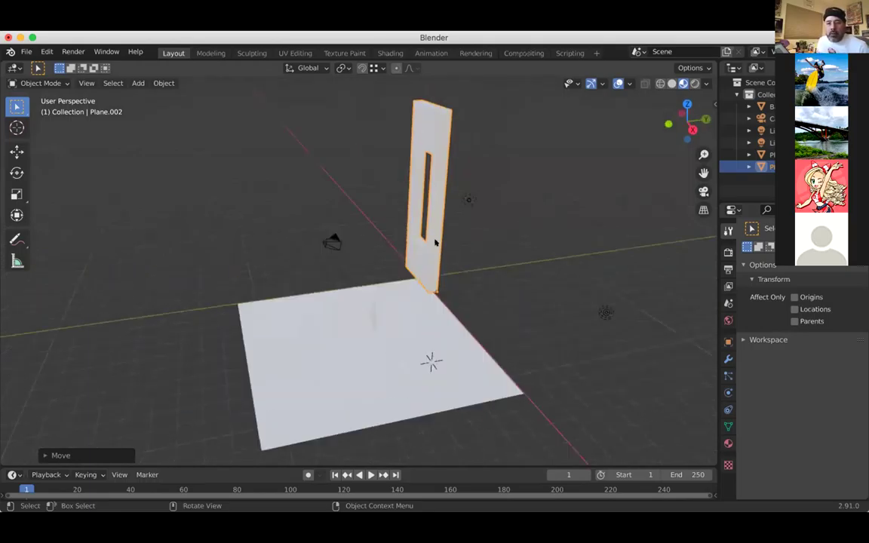
{"action": "scroll", "coordinate": [436, 242], "scroll_direction": "left", "scroll_amount": 10}
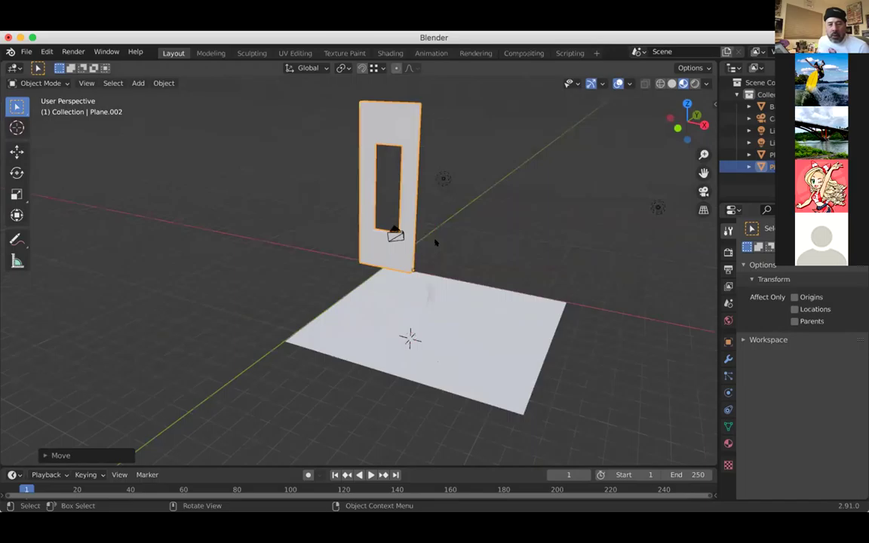
{"action": "scroll", "coordinate": [435, 242], "scroll_direction": "left", "scroll_amount": 3}
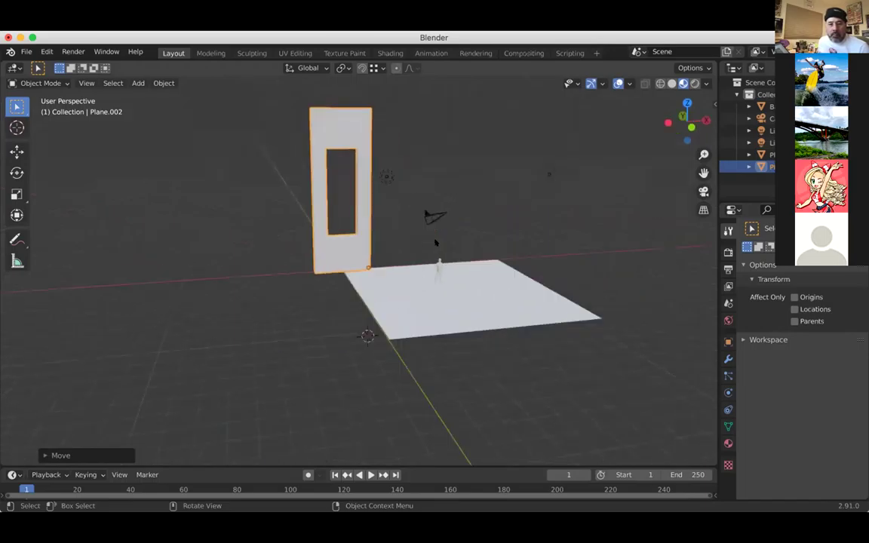
{"action": "scroll", "coordinate": [436, 242], "scroll_direction": "left", "scroll_amount": 3}
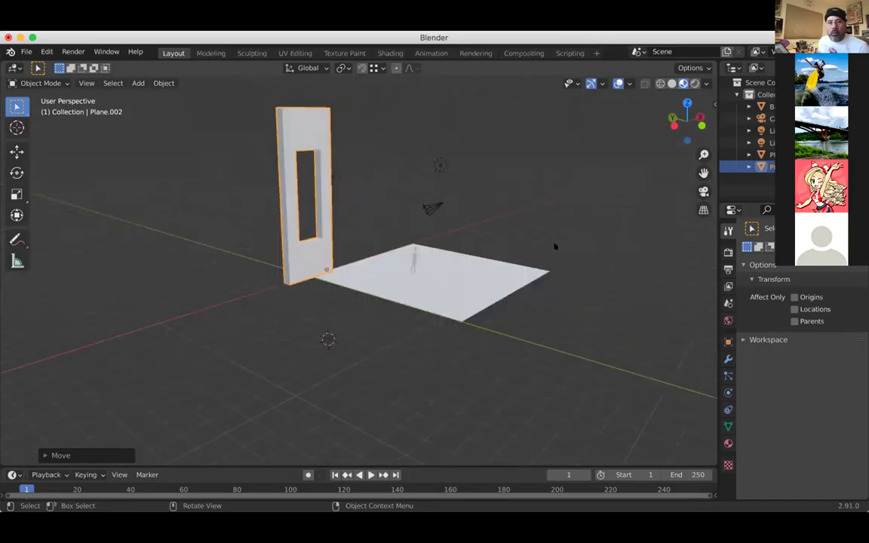
{"action": "scroll", "coordinate": [554, 247], "scroll_direction": "left", "scroll_amount": 2}
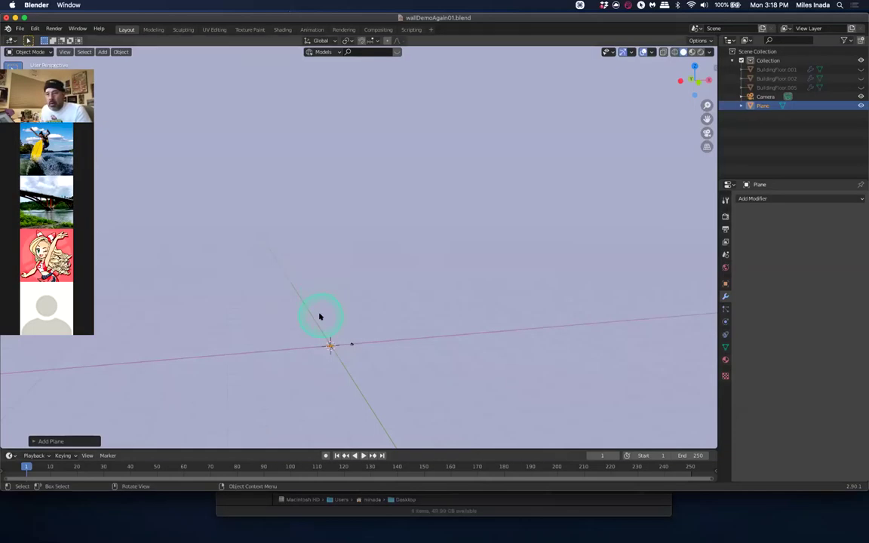
Select the camera and the small plane at the world origin in wallDemoAgain01.blend and frame both in the view
{"action": "middle_click_drag", "start_coordinate": [344, 337], "coordinate": [337, 346]}
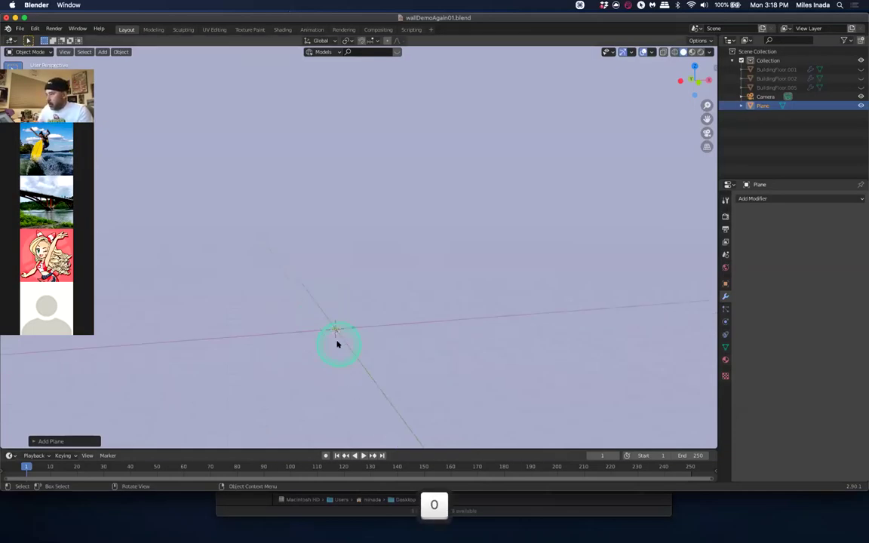
{"action": "left_click_drag", "start_coordinate": [321, 306], "coordinate": [341, 340]}
{"action": "key", "text": "KP_Decimal"}
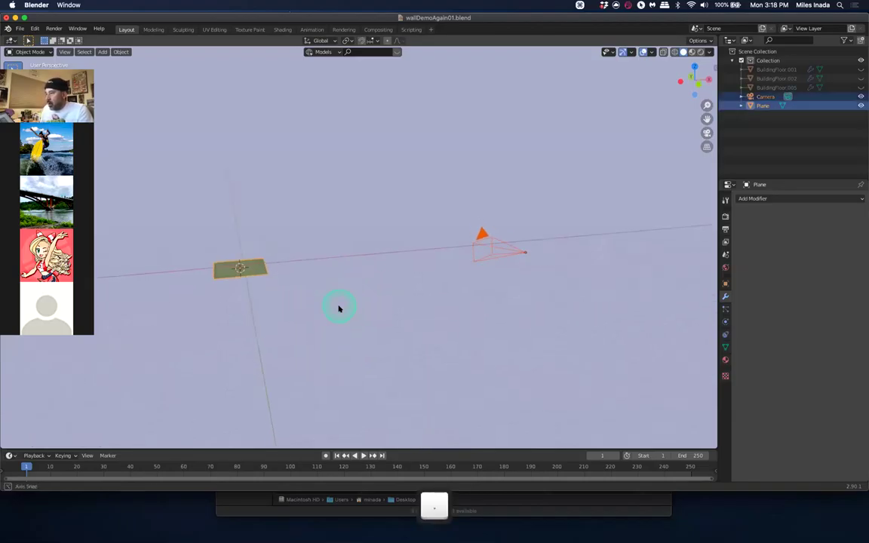
Add a cube mesh and move it freely off the small plane into the empty space in front of it
{"action": "middle_click_drag", "start_coordinate": [339, 308], "coordinate": [302, 280]}
{"action": "left_click", "coordinate": [264, 263]}
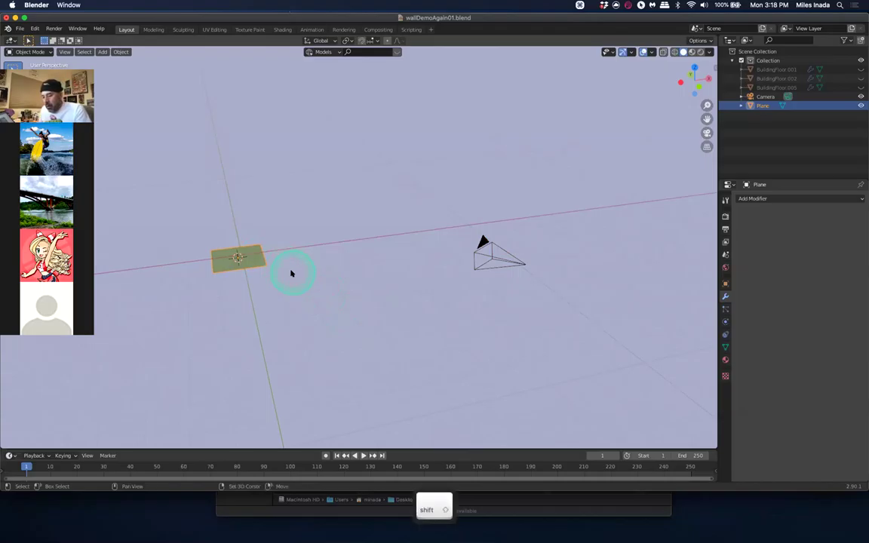
{"action": "key", "text": "shift+a"}
{"action": "mouse_move", "coordinate": [292, 272]}
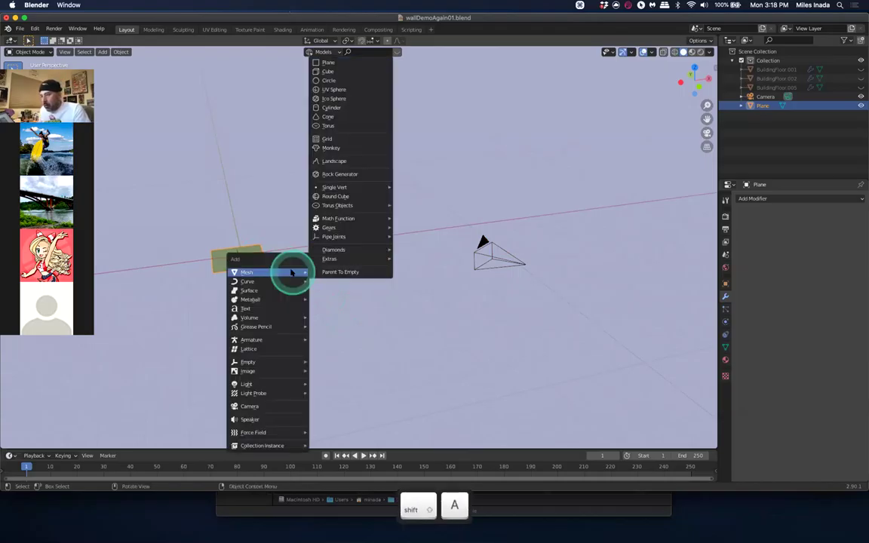
{"action": "left_click", "coordinate": [338, 71]}
{"action": "mouse_move", "coordinate": [301, 288]}
{"action": "middle_mouse_down"}
{"action": "mouse_move", "coordinate": [322, 277]}
{"action": "mouse_move", "coordinate": [315, 280]}
{"action": "middle_mouse_up"}
{"action": "key", "text": "g"}
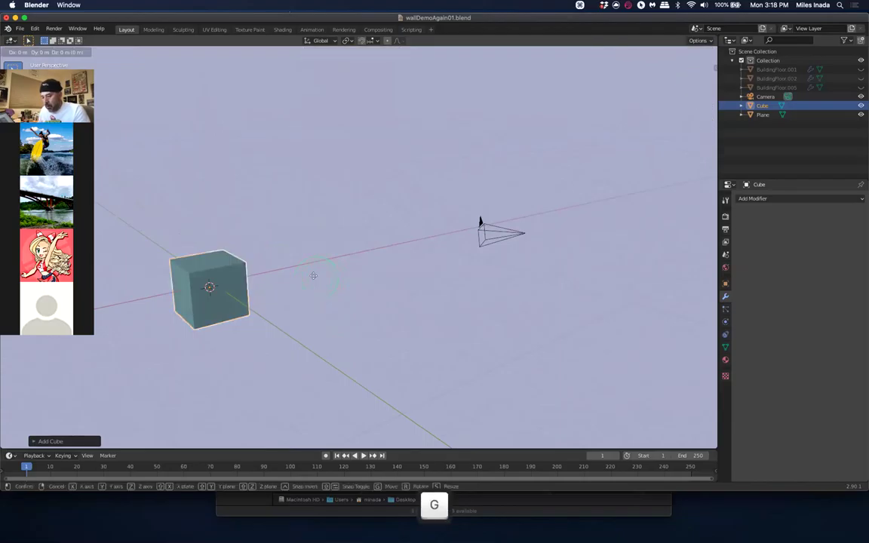
{"action": "left_click", "coordinate": [500, 335]}
Move the cube's side face inward along the Y axis to thin it into a wall slab about 0.2 m thick
{"action": "middle_click_drag", "start_coordinate": [438, 329], "coordinate": [421, 344]}
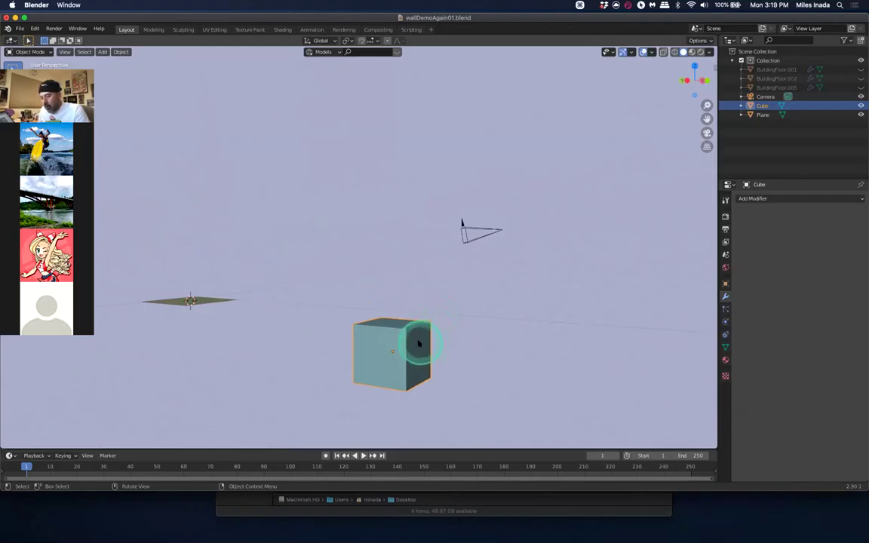
{"action": "key", "text": "Tab"}
{"action": "key", "text": "3"}
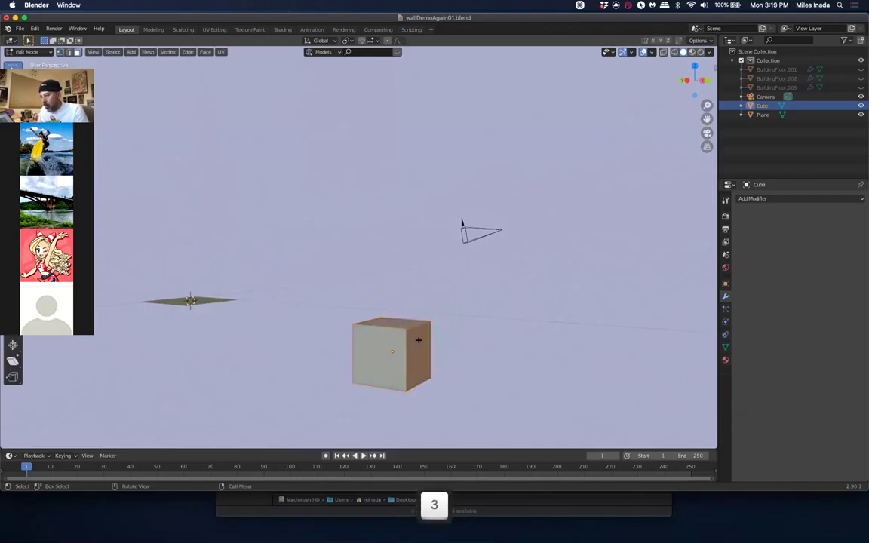
{"action": "left_click", "coordinate": [418, 340]}
{"action": "key", "text": "g"}
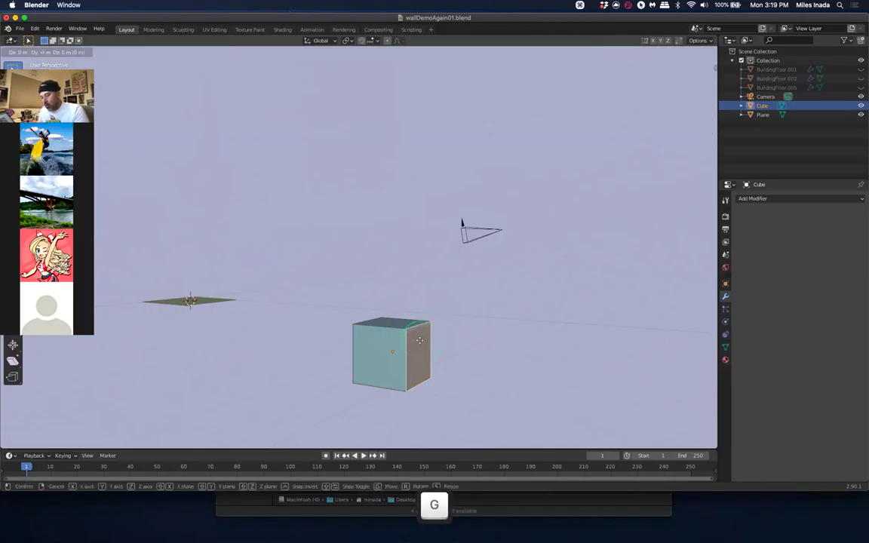
{"action": "key", "text": "y"}
{"action": "key", "text": "ctrl"}
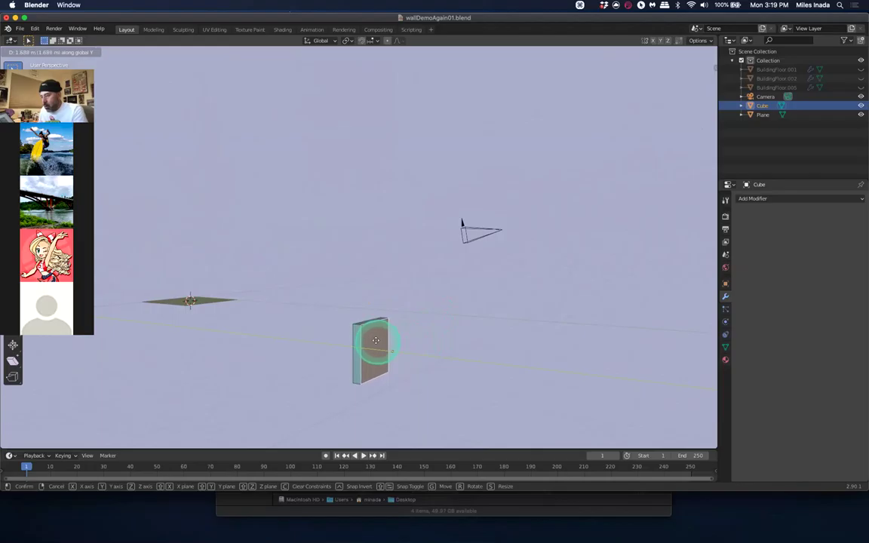
{"action": "key", "text": "y"}
{"action": "left_click", "coordinate": [371, 337]}
Select the bottom front corner vertex of the wall's moved face and snap the 3D cursor to it
{"action": "middle_click_drag", "start_coordinate": [431, 333], "coordinate": [411, 340]}
{"action": "left_click", "coordinate": [364, 332]}
{"action": "left_click", "coordinate": [363, 355]}
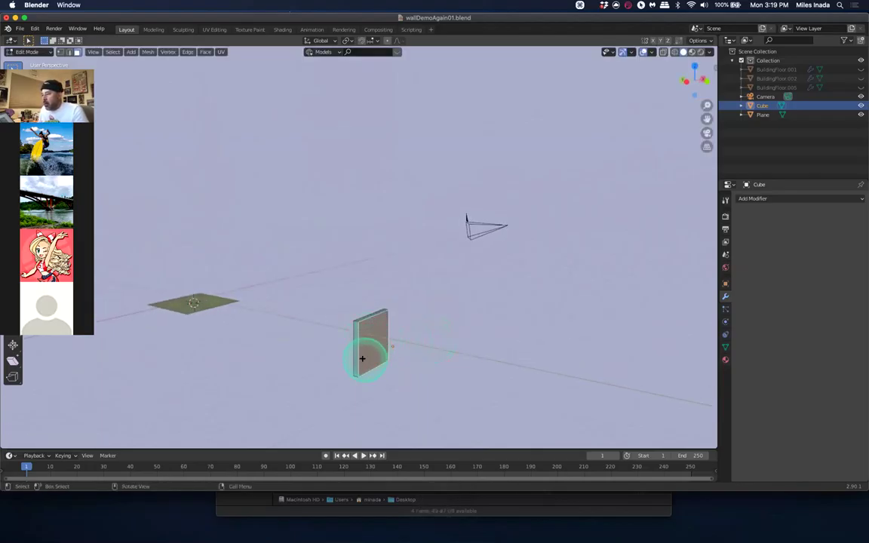
{"action": "left_click", "coordinate": [357, 374]}
{"action": "key", "text": "Tab"}
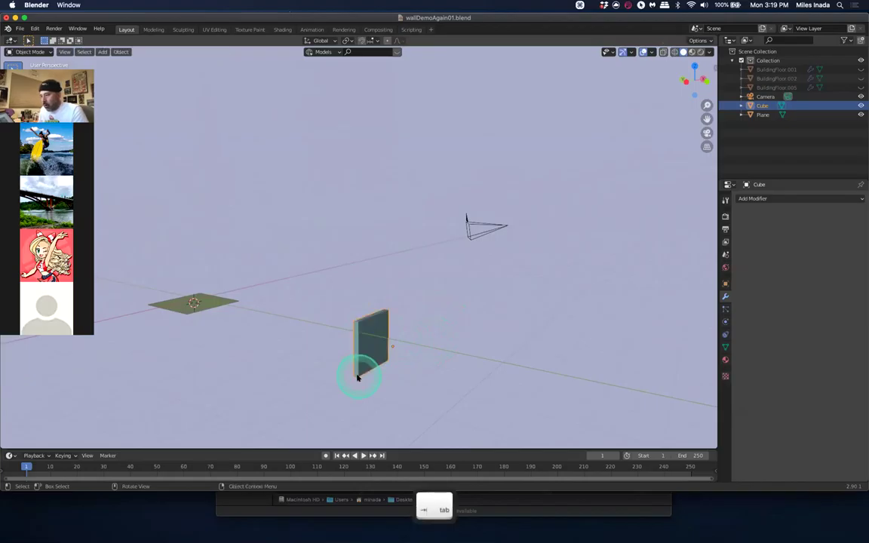
{"action": "key", "text": "Tab"}
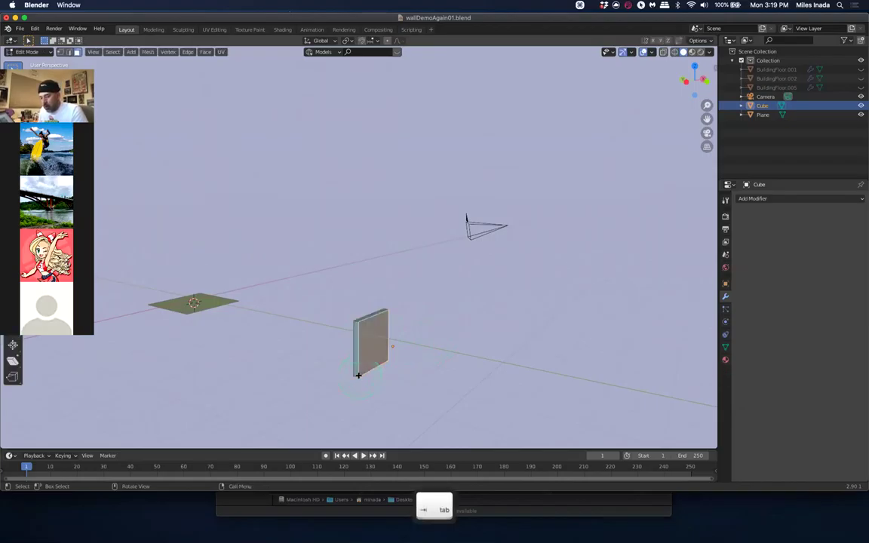
{"action": "key", "text": "1"}
{"action": "left_click", "coordinate": [359, 376]}
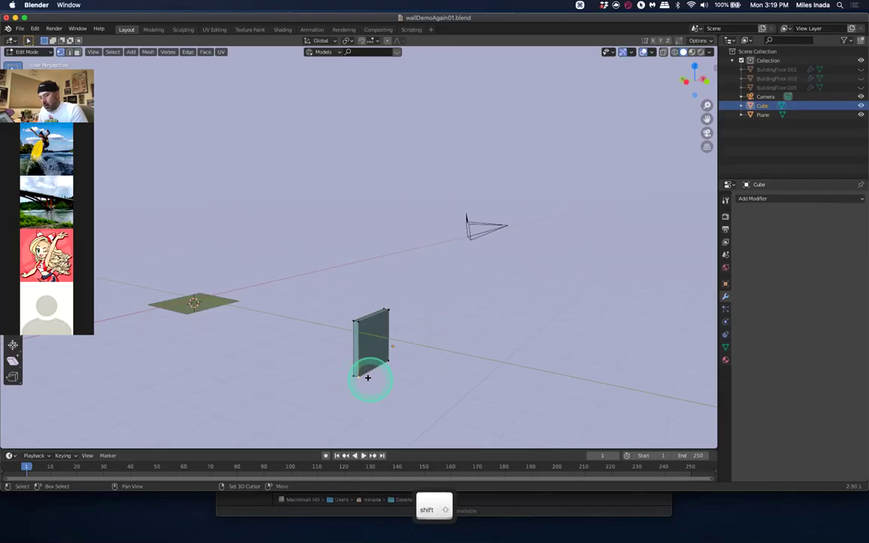
{"action": "key", "text": "shift+s"}
{"action": "left_click", "coordinate": [373, 428]}
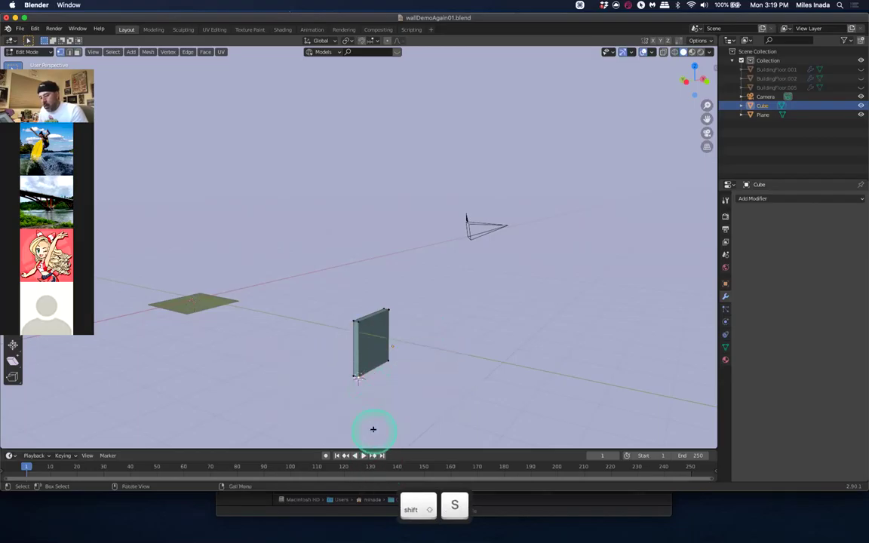
Set the wall's origin to the 3D cursor at its bottom corner
{"action": "key", "text": "Tab"}
{"action": "left_click", "coordinate": [121, 51]}
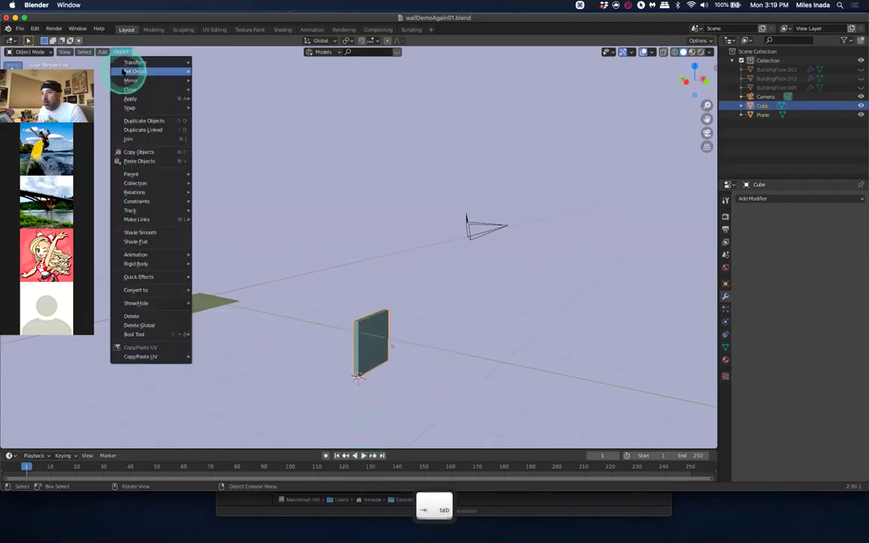
{"action": "mouse_move", "coordinate": [136, 71]}
{"action": "left_click", "coordinate": [259, 80]}
{"action": "left_click", "coordinate": [415, 339]}
{"action": "left_click", "coordinate": [380, 342]}
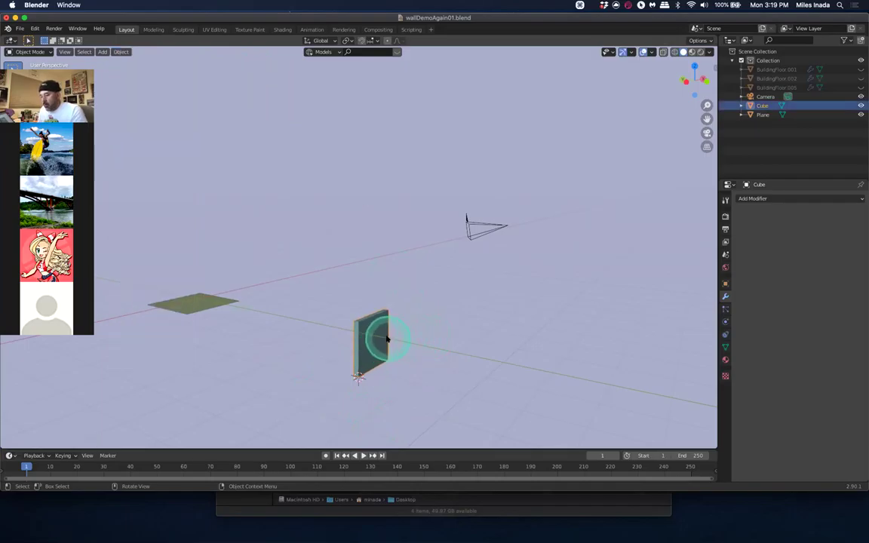
Try moving the wall freely toward the small plane without snapping
{"action": "key", "text": "g"}
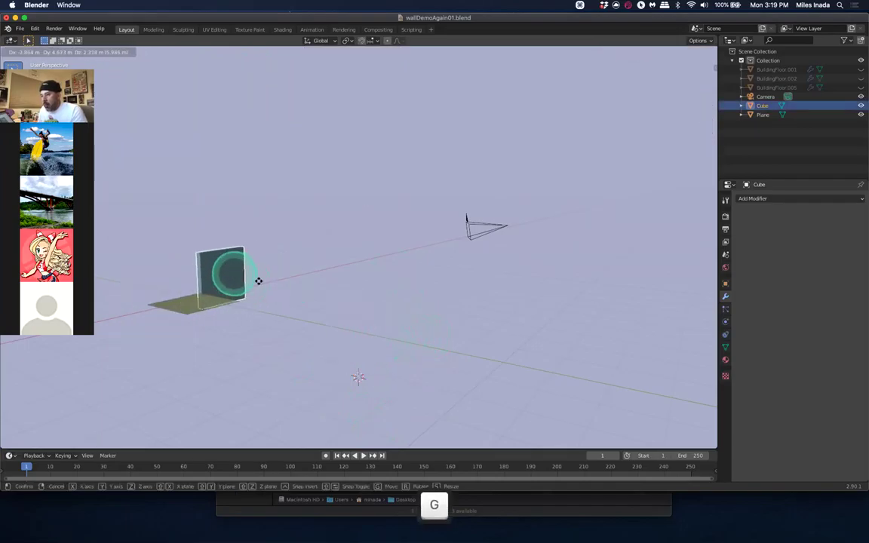
{"action": "left_click", "coordinate": [354, 301]}
{"action": "middle_click_drag", "start_coordinate": [188, 316], "coordinate": [343, 295]}
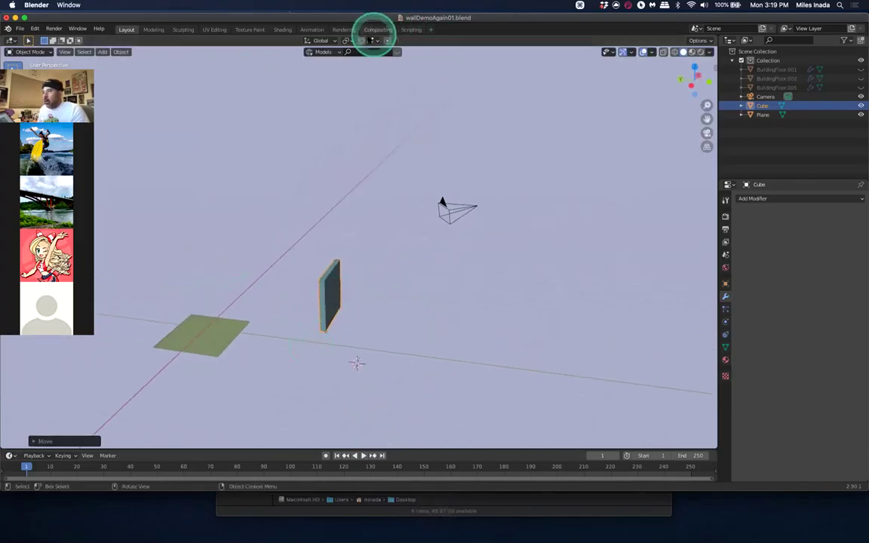
Set the snap target to Vertex and move the wall so its closest corner snaps onto the plane's -X, -Y corner
{"action": "left_click", "coordinate": [373, 37]}
{"action": "left_click", "coordinate": [363, 77]}
{"action": "left_click", "coordinate": [287, 229]}
{"action": "middle_click_drag", "start_coordinate": [287, 229], "coordinate": [388, 320]}
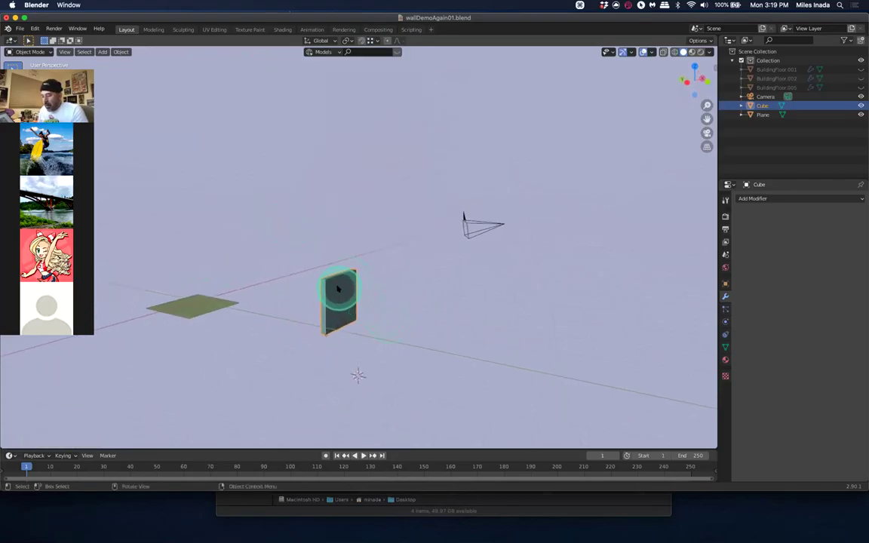
{"action": "key", "text": "g"}
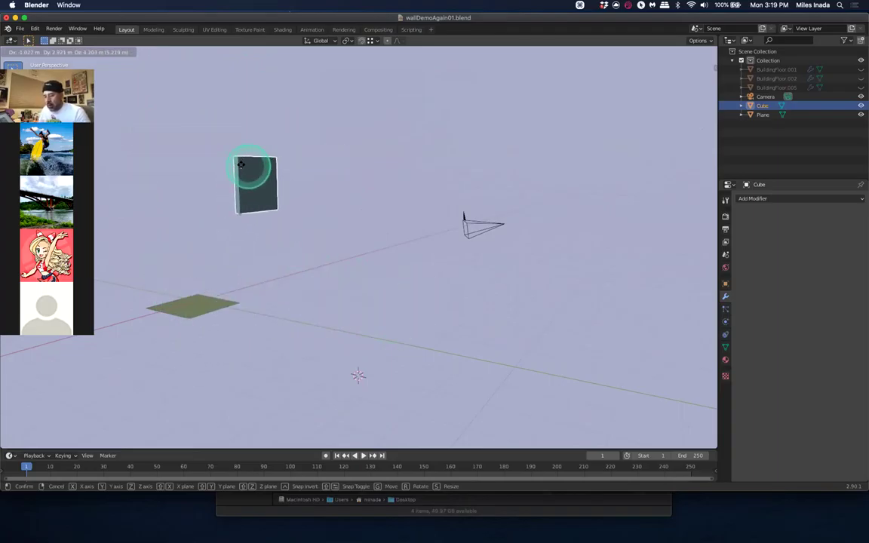
{"action": "key", "text": "ctrl"}
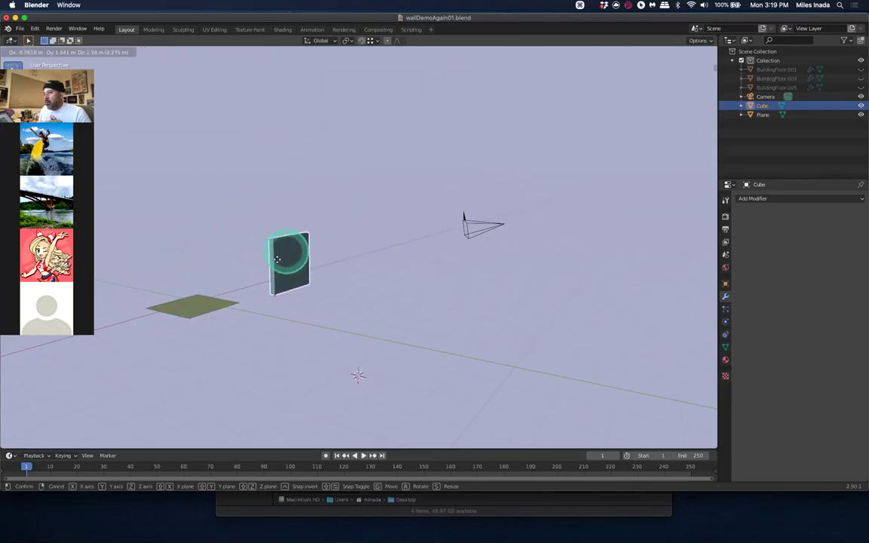
{"action": "key", "text": "ctrl"}
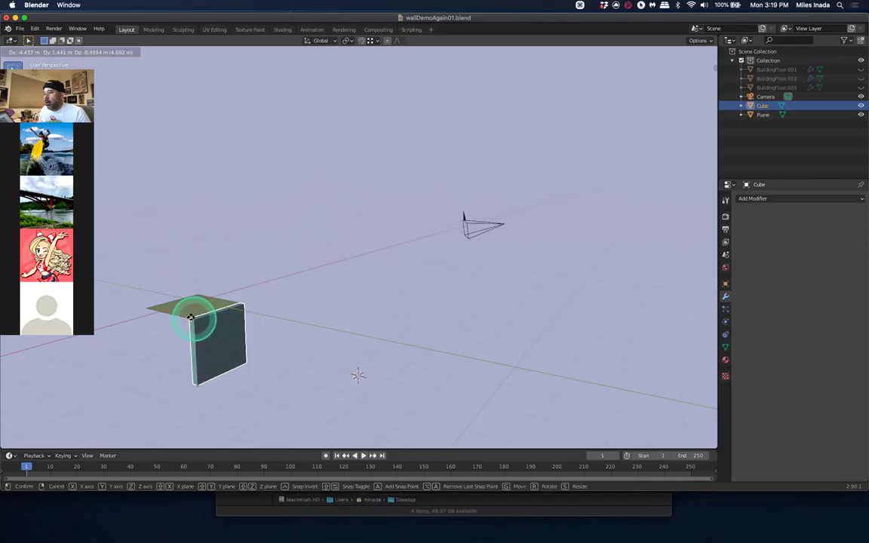
{"action": "left_click", "coordinate": [191, 317]}
Set Snap With to Active and snap the wall's origin corner onto the plane's -X, -Y corner
{"action": "middle_click_drag", "start_coordinate": [314, 319], "coordinate": [230, 383]}
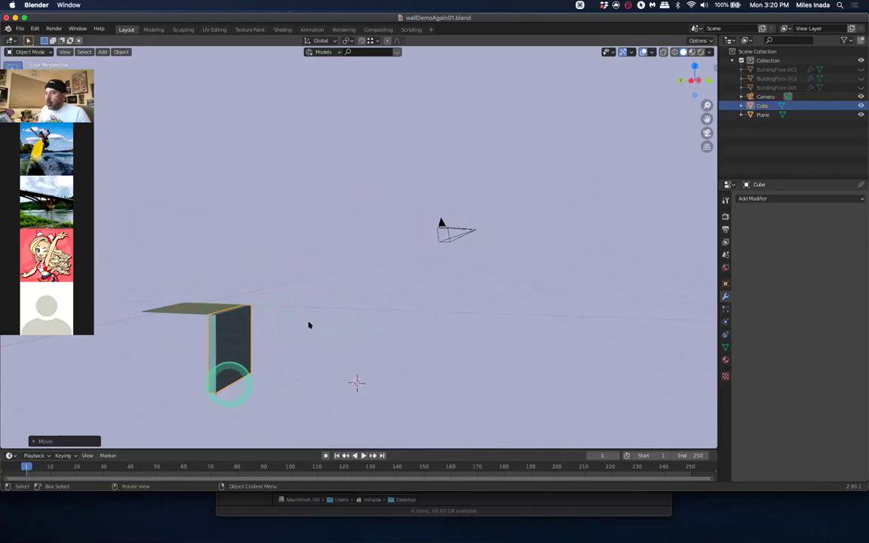
{"action": "left_click", "coordinate": [375, 40]}
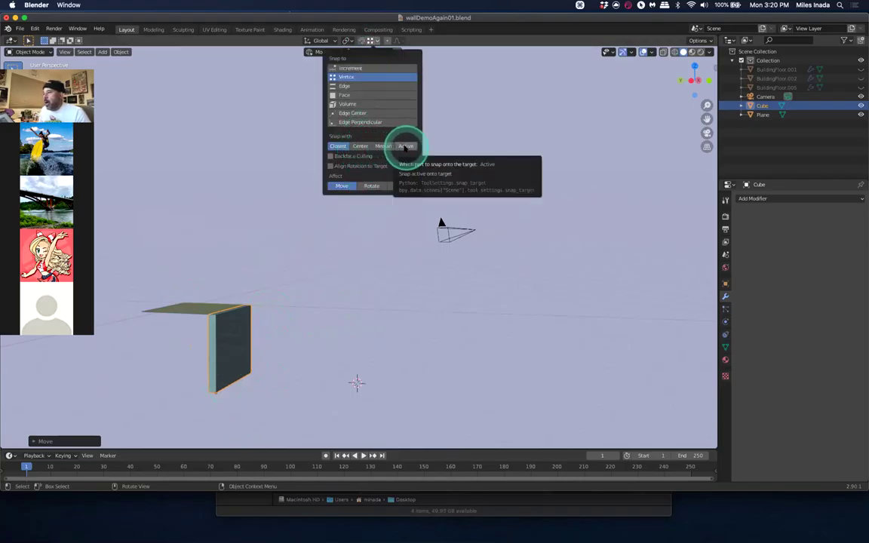
{"action": "left_click", "coordinate": [406, 147]}
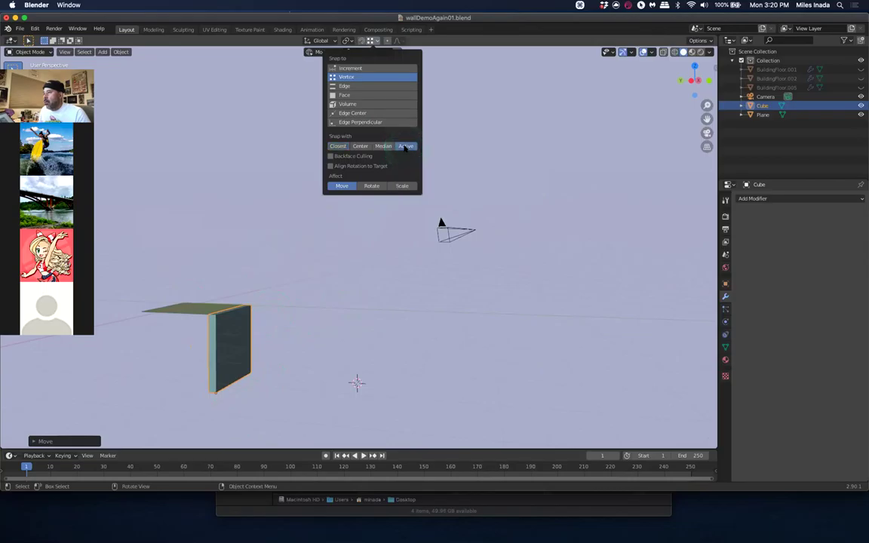
{"action": "key", "text": "g"}
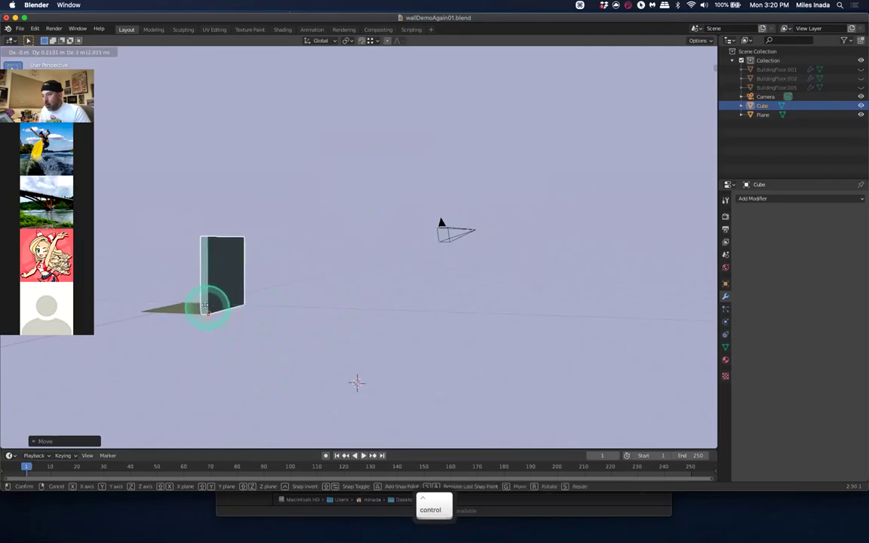
{"action": "left_click", "coordinate": [212, 305]}
{"action": "middle_click_drag", "start_coordinate": [316, 314], "coordinate": [185, 296]}
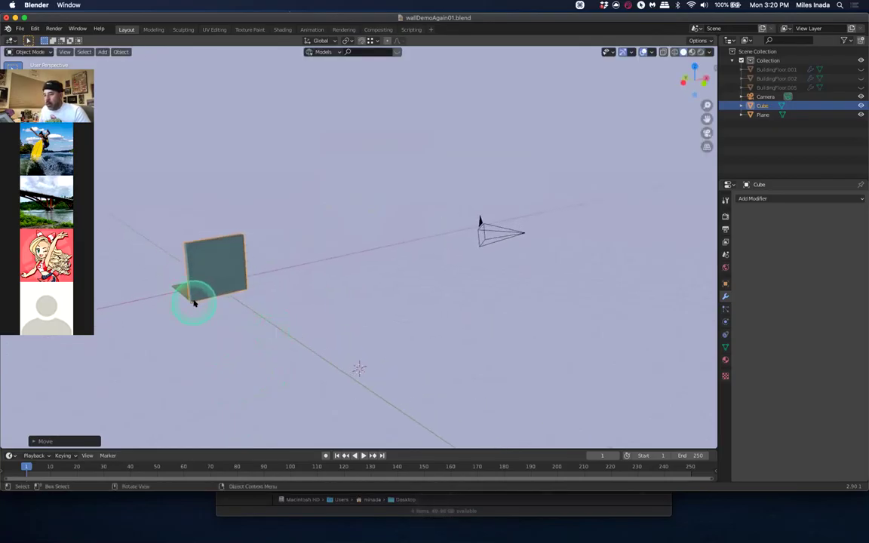
Try snapping the wall's origin corner to each of the plane's other corners, then return it to the -X, -Y corner
{"action": "key", "text": "g"}
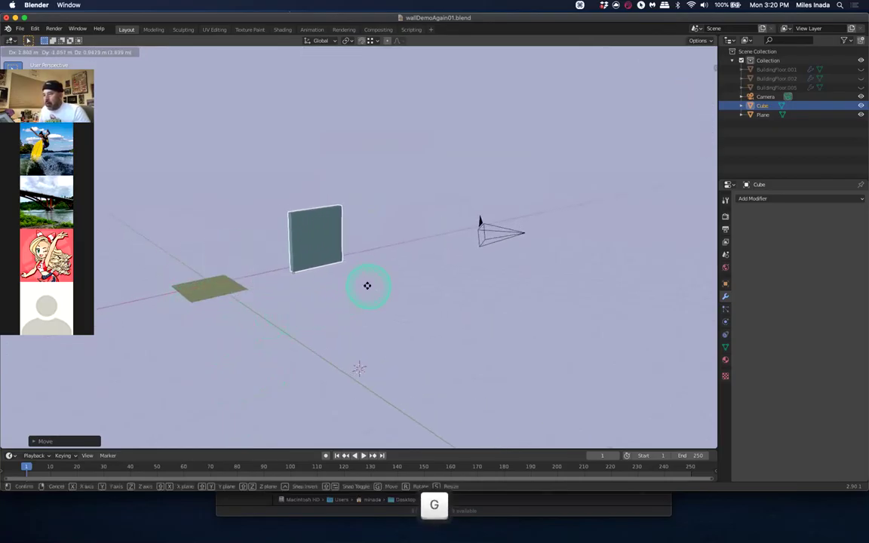
{"action": "key", "text": "ctrl"}
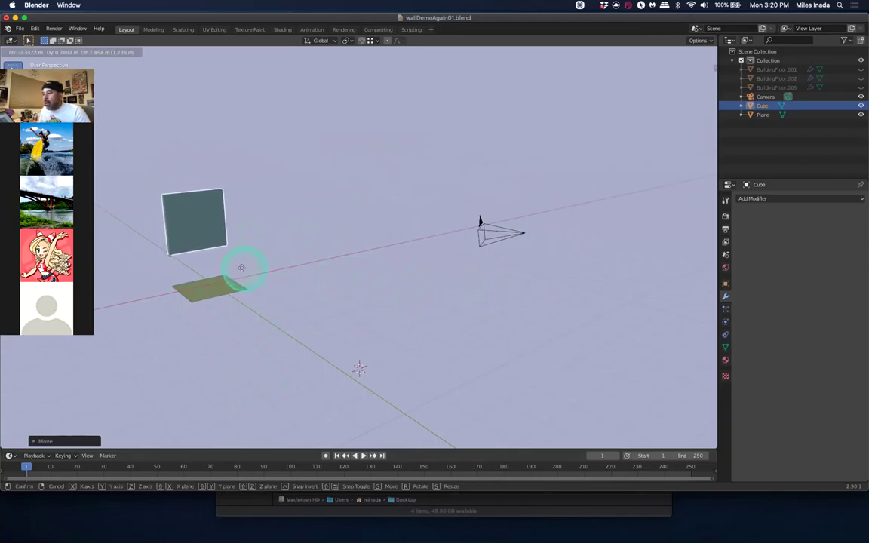
{"action": "key", "text": "ctrl"}
{"action": "key", "text": "ctrl"}
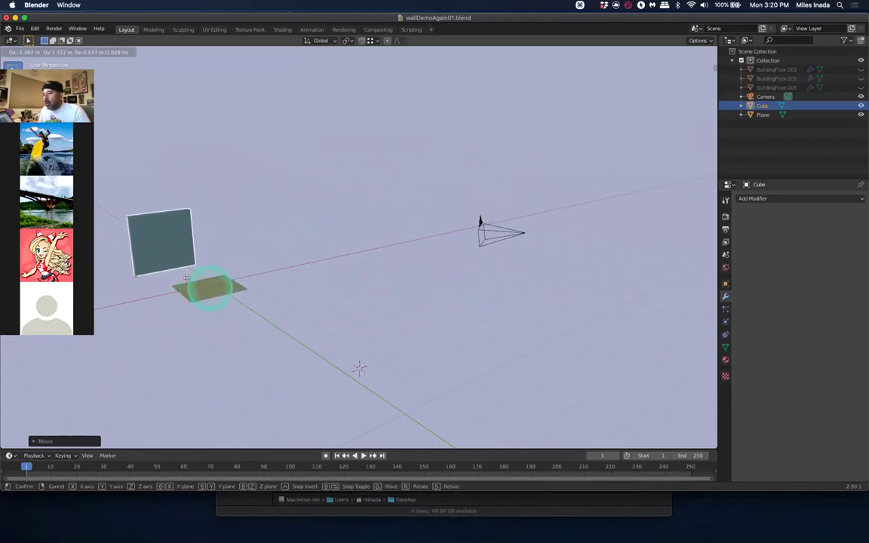
{"action": "key", "text": "ctrl"}
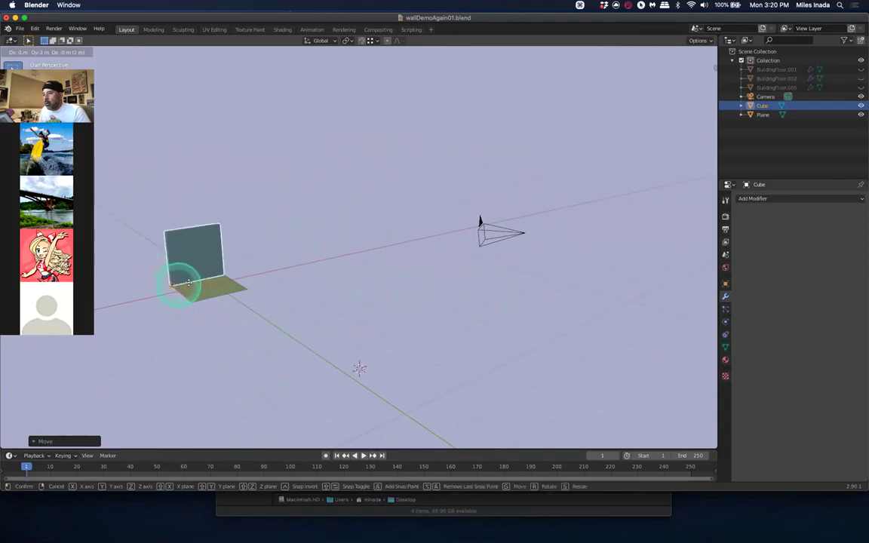
{"action": "key", "text": "ctrl"}
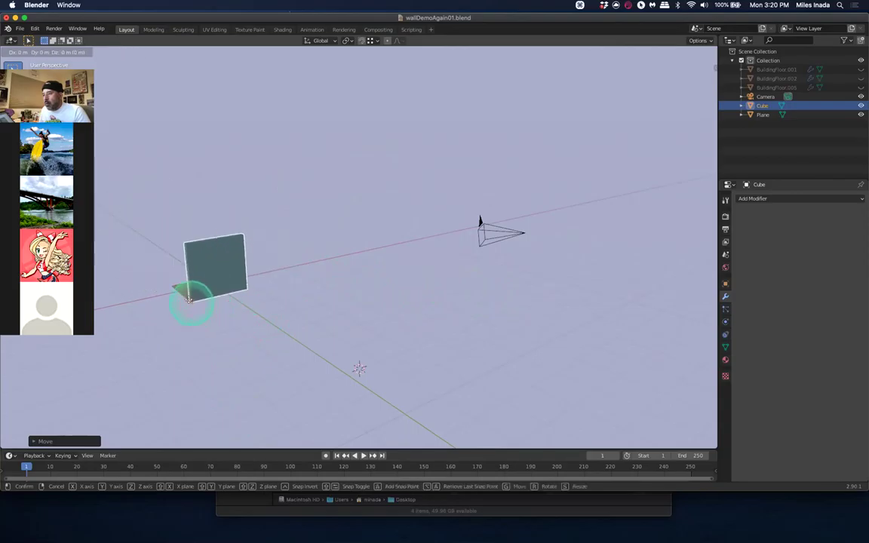
{"action": "key", "text": "ctrl"}
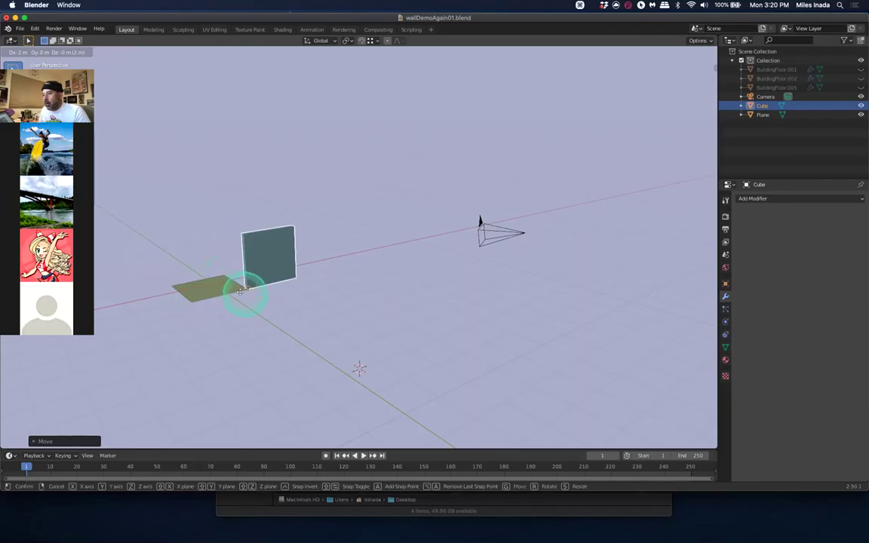
{"action": "key", "text": "ctrl"}
{"action": "key", "text": "ctrl"}
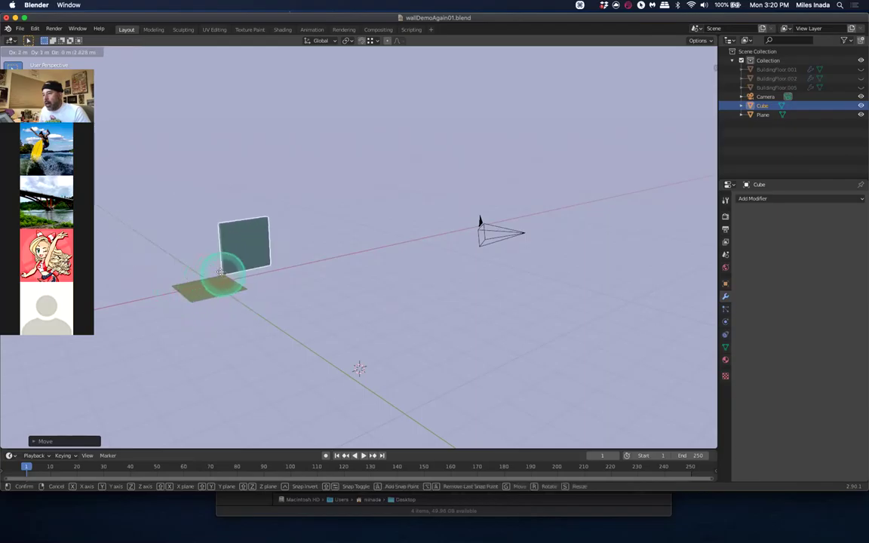
{"action": "key", "text": "ctrl"}
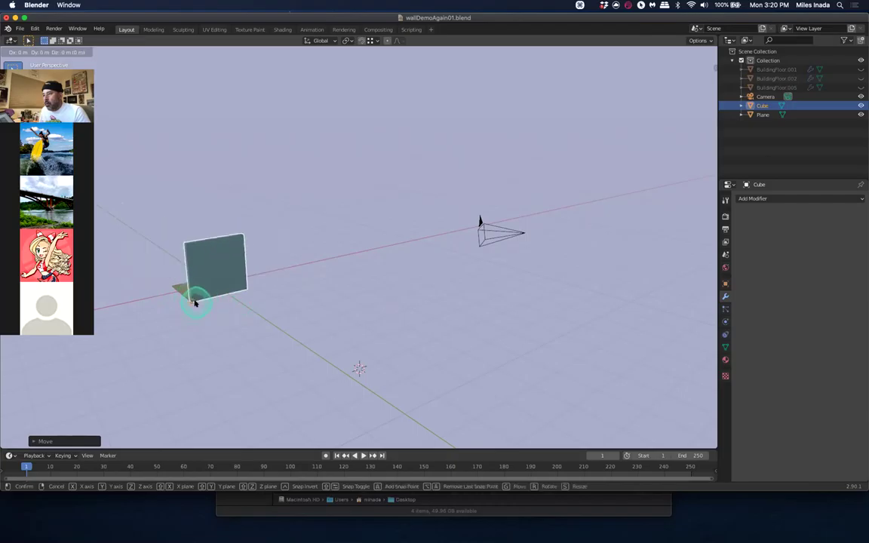
{"action": "left_click", "coordinate": [195, 302]}
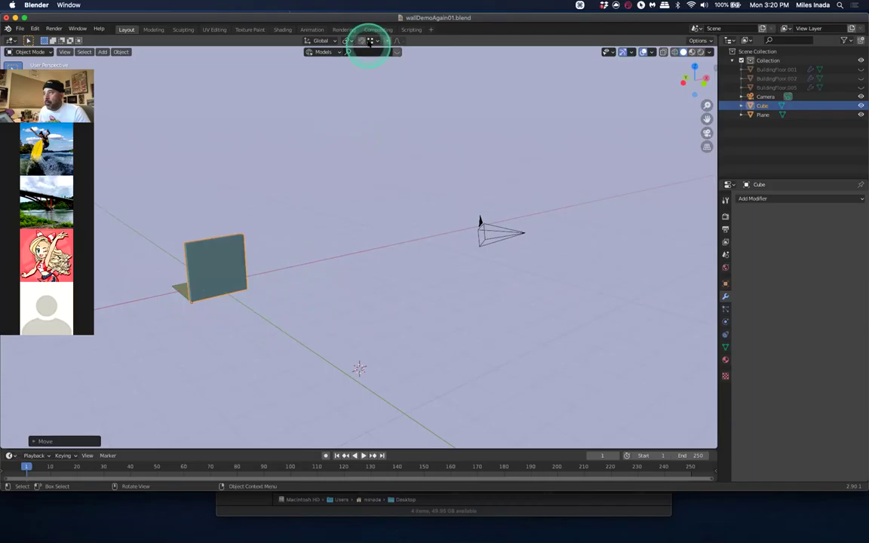
{"action": "left_click", "coordinate": [371, 40]}
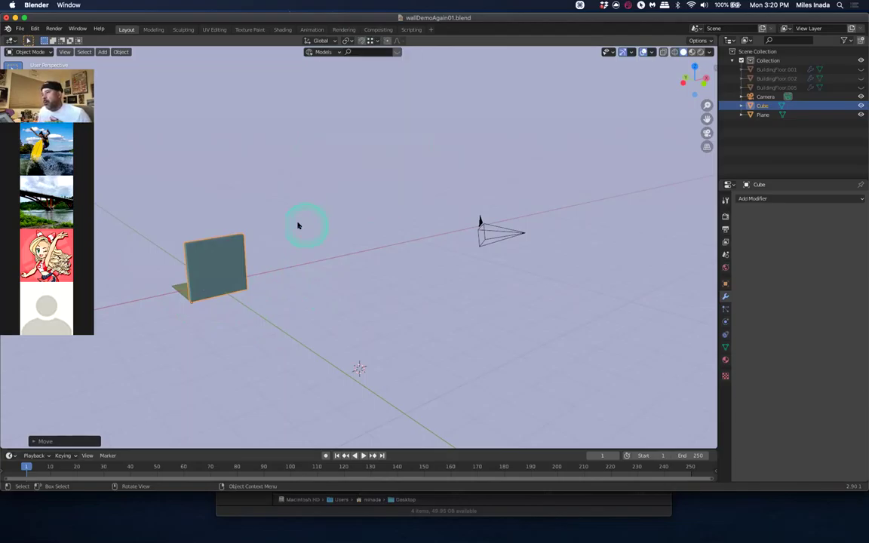
{"action": "scroll", "coordinate": [246, 232], "scroll_direction": "down", "scroll_amount": 3}
{"action": "scroll", "coordinate": [246, 233], "scroll_direction": "up", "scroll_amount": 6}
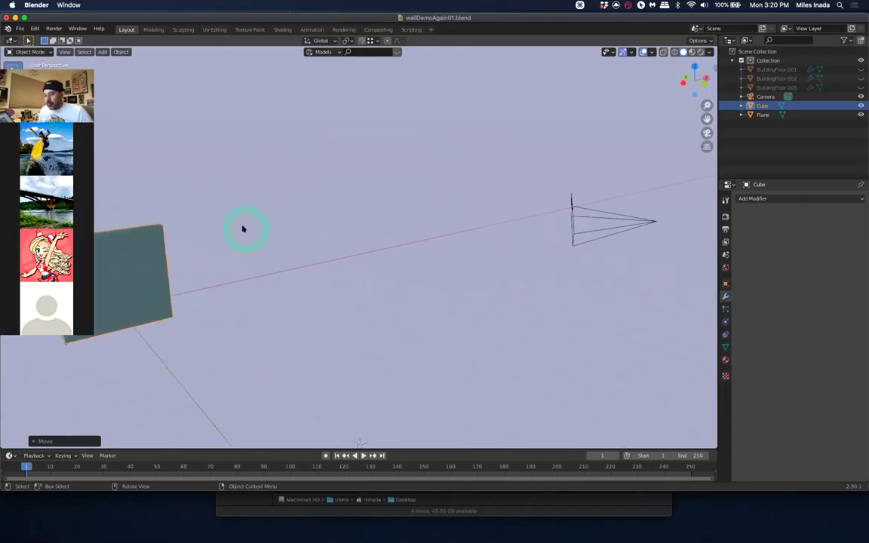
{"action": "middle_click_drag", "start_coordinate": [215, 231], "coordinate": [323, 211], "text": "shift"}
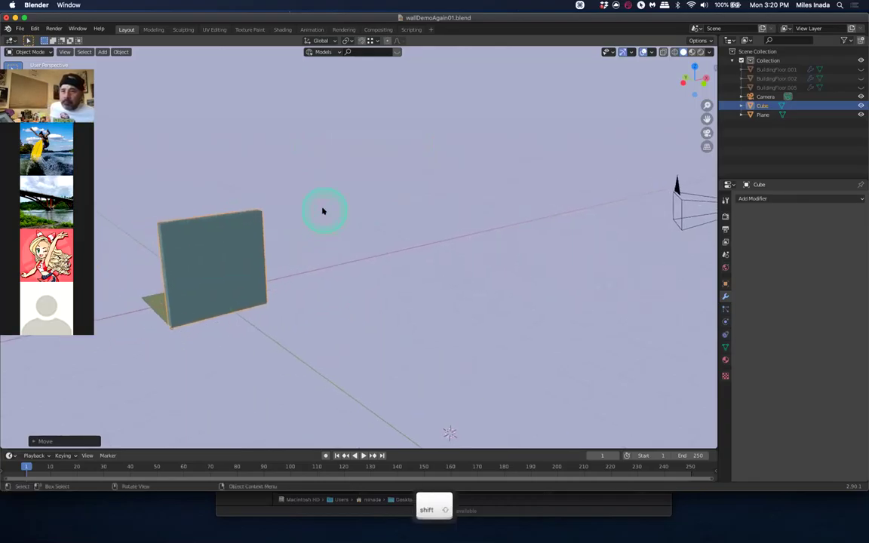
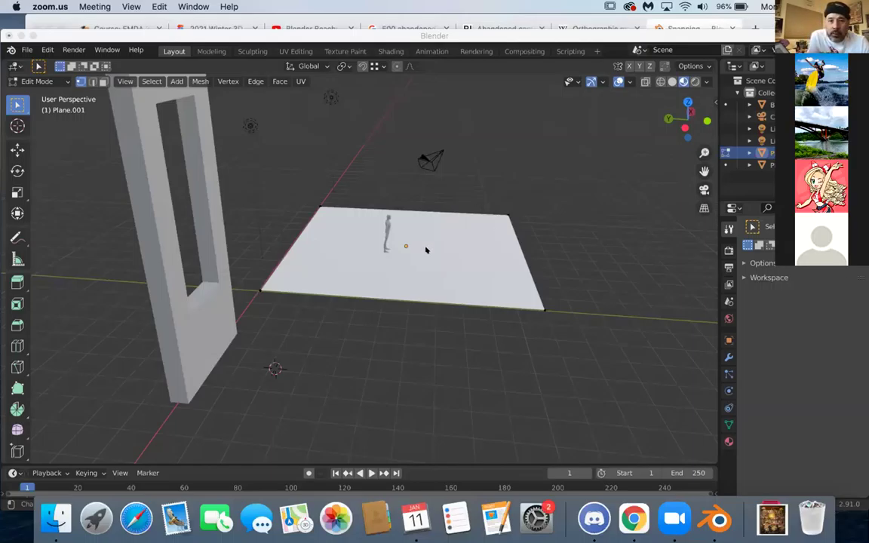
In macOS Security & Privacy, unlock the Accessibility settings, allow zoom.us to control the computer, and lock and close them
{"action": "left_click", "coordinate": [497, 36]}
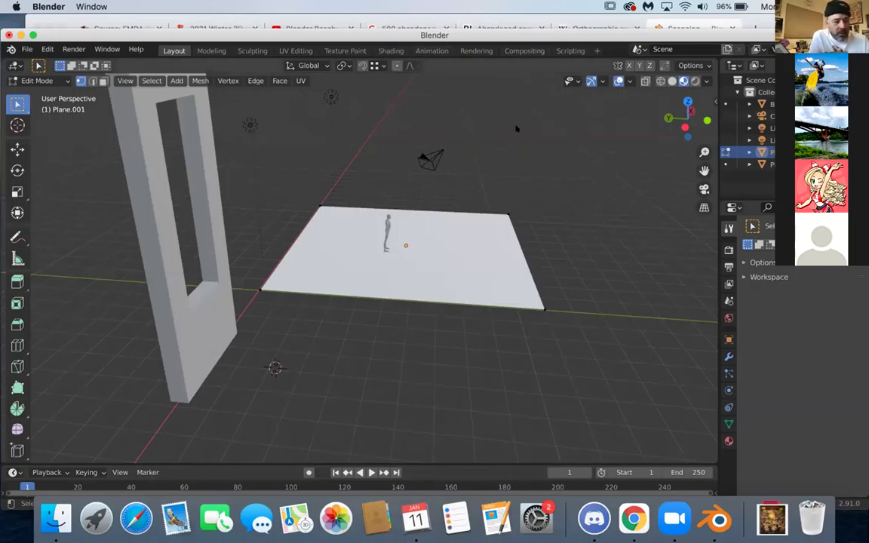
{"action": "left_click", "coordinate": [501, 193]}
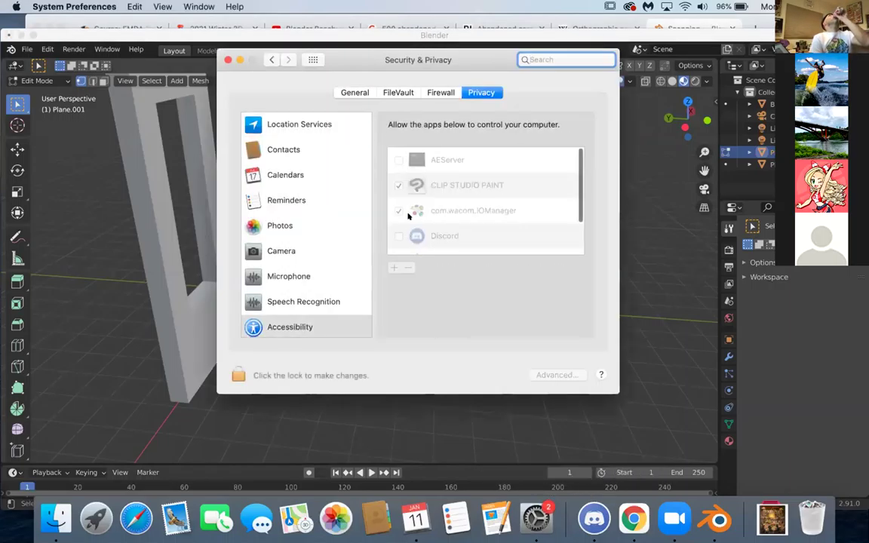
{"action": "scroll", "coordinate": [417, 196], "scroll_direction": "down", "scroll_amount": 3}
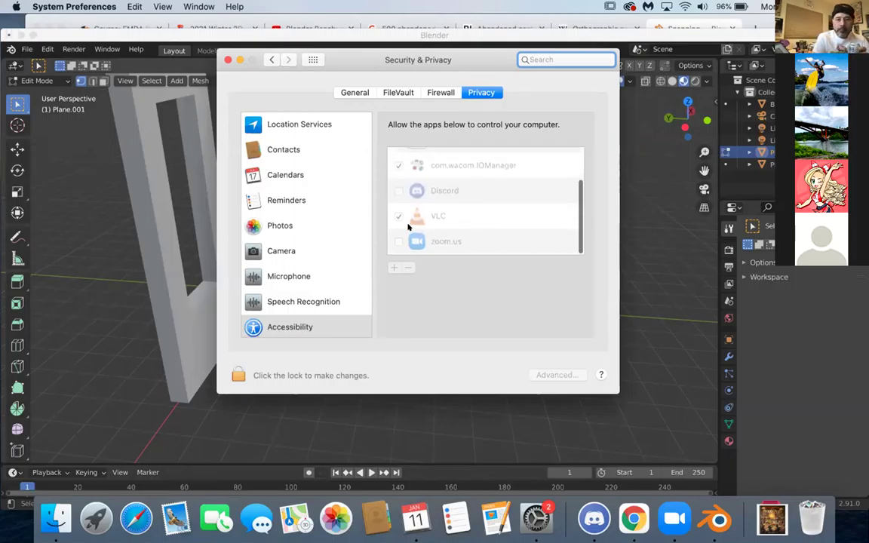
{"action": "left_click", "coordinate": [397, 241]}
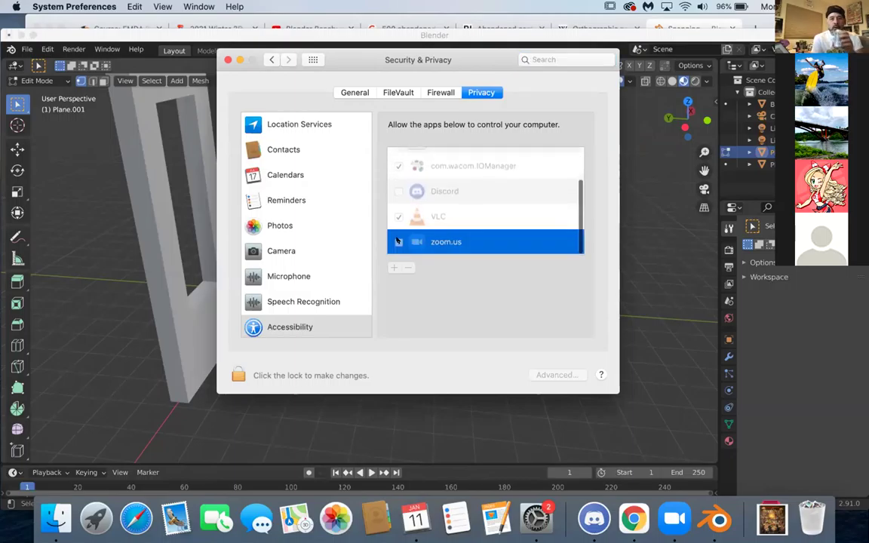
{"action": "left_click", "coordinate": [237, 375]}
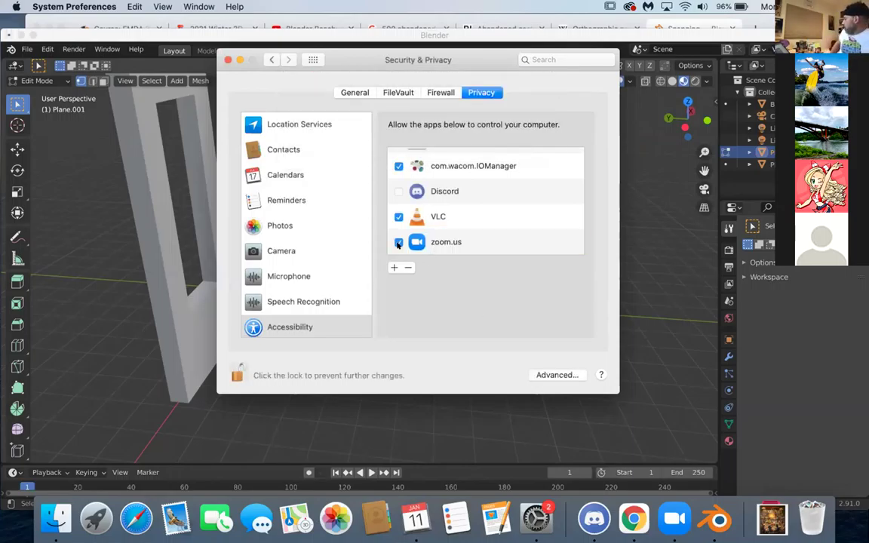
{"action": "left_click", "coordinate": [238, 373]}
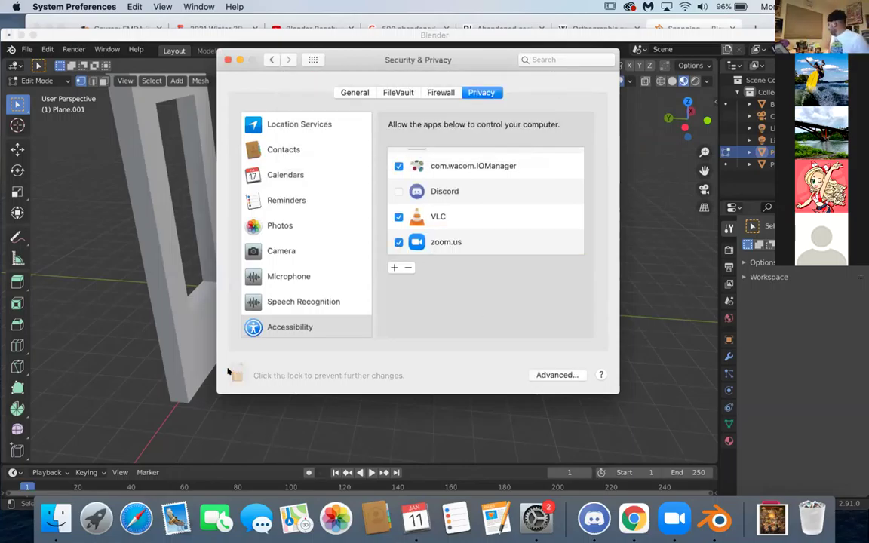
{"action": "left_click", "coordinate": [228, 60]}
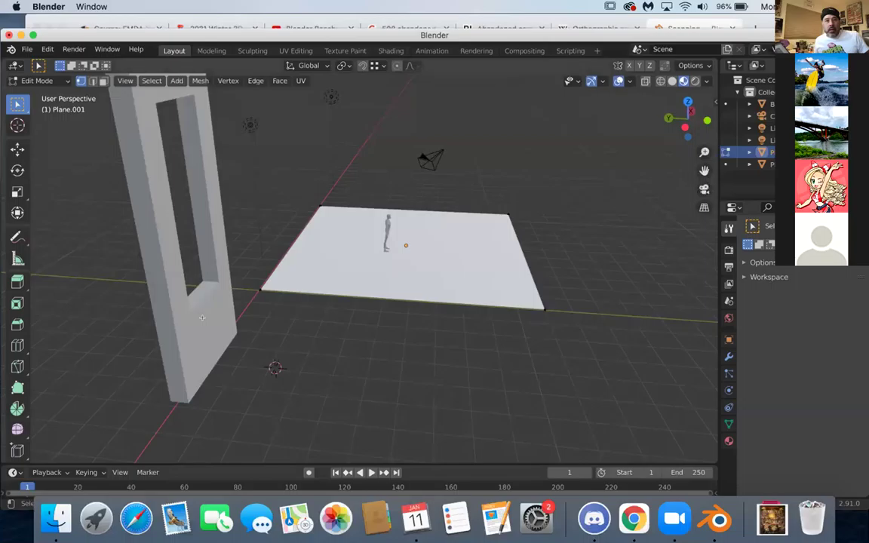
Return to Blender's Object Mode, select the windowed wall and set Snap With to Active
{"action": "key", "text": "Tab"}
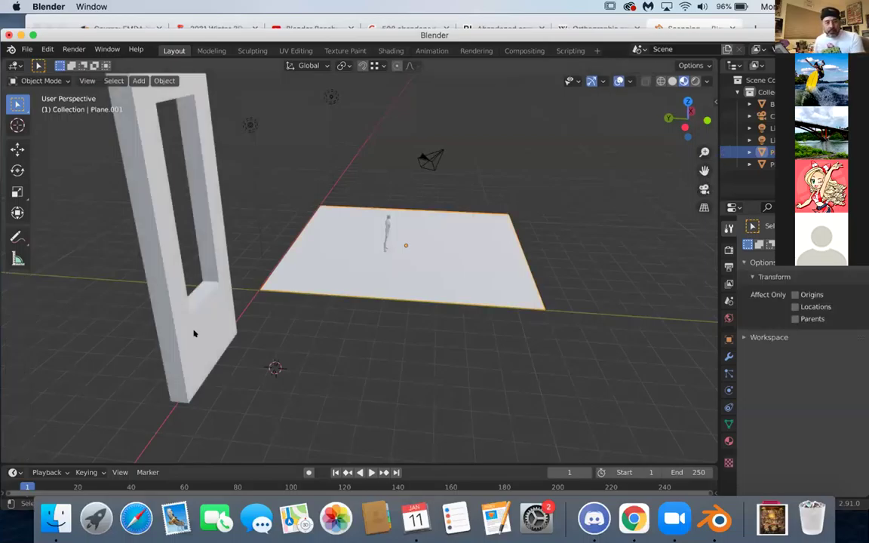
{"action": "left_click", "coordinate": [193, 334]}
{"action": "middle_click_drag", "start_coordinate": [209, 344], "coordinate": [408, 200]}
{"action": "left_click", "coordinate": [380, 67]}
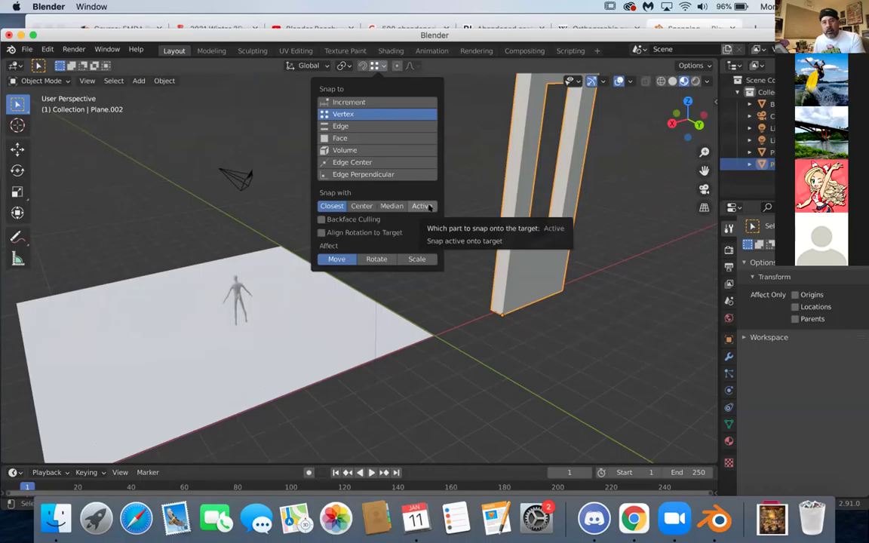
{"action": "left_click", "coordinate": [427, 206]}
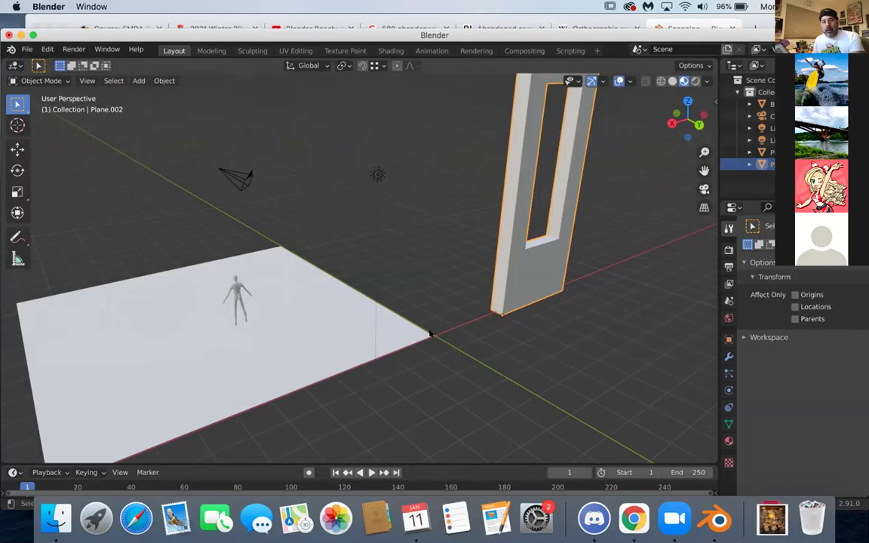
{"action": "middle_click_drag", "start_coordinate": [139, 399], "coordinate": [139, 393]}
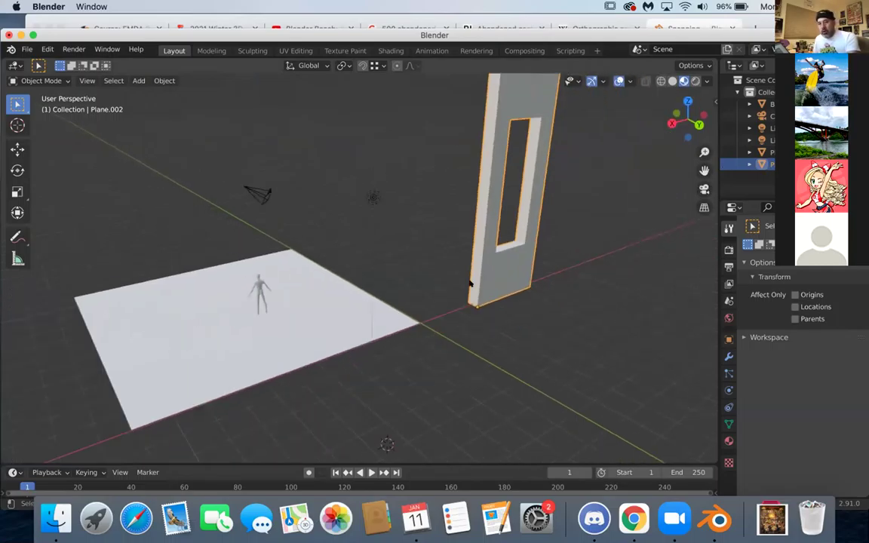
Try snapping the wall's origin corner onto the plane's far corner along the X axis, cancelling each move
{"action": "key", "text": "g"}
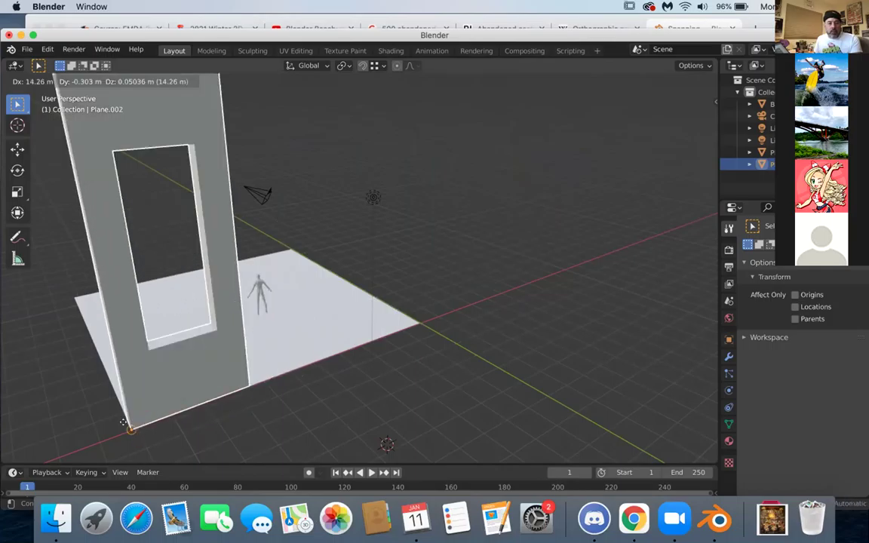
{"action": "key", "text": "Escape"}
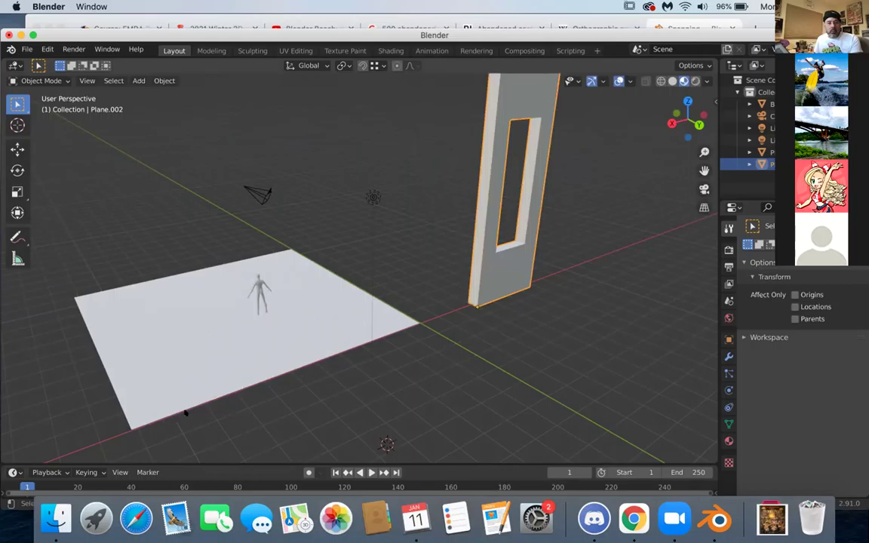
{"action": "key", "text": "g"}
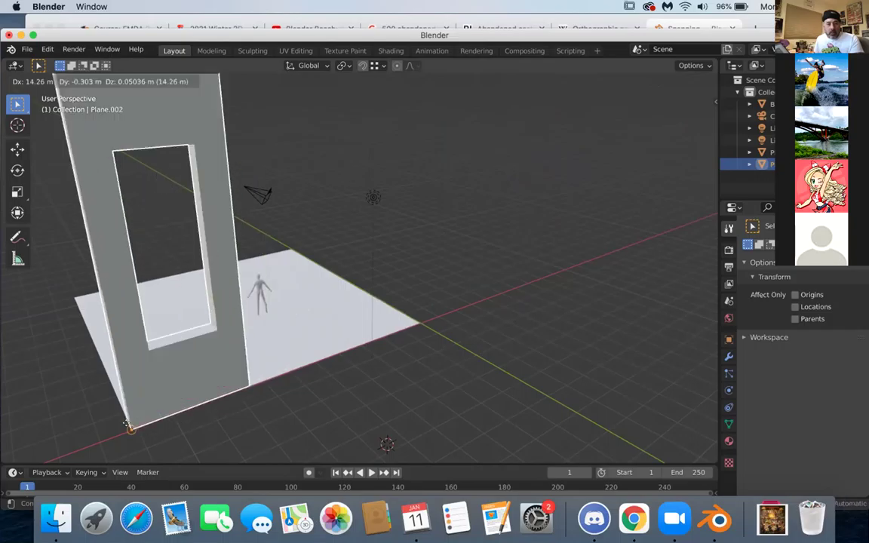
{"action": "key", "text": "Escape"}
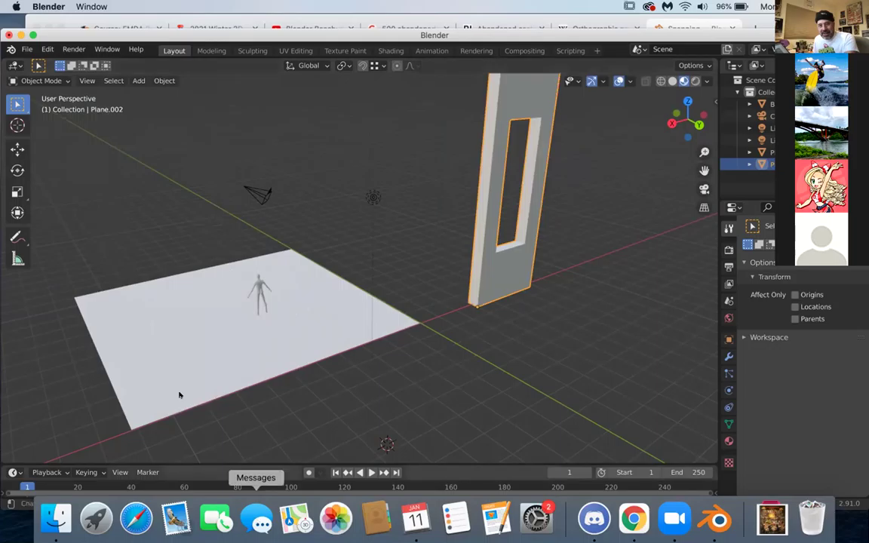
{"action": "key", "text": "g"}
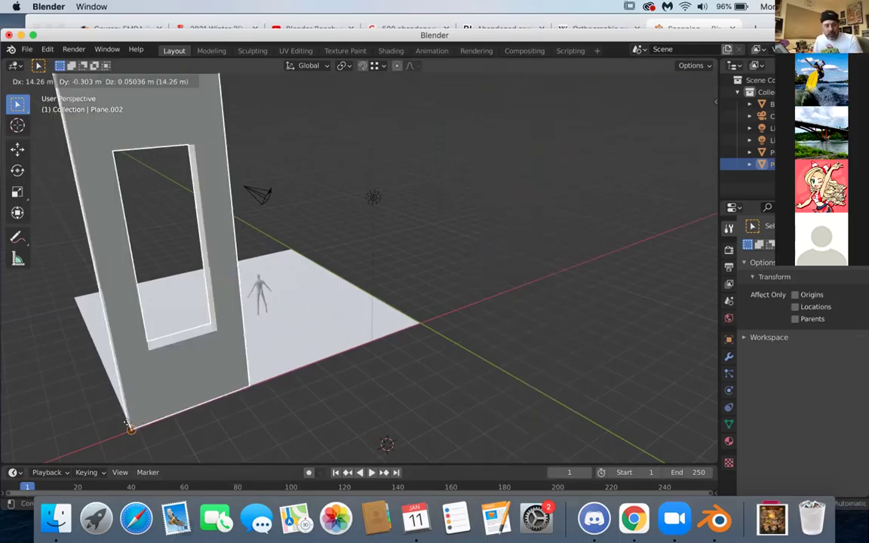
{"action": "key", "text": "Escape"}
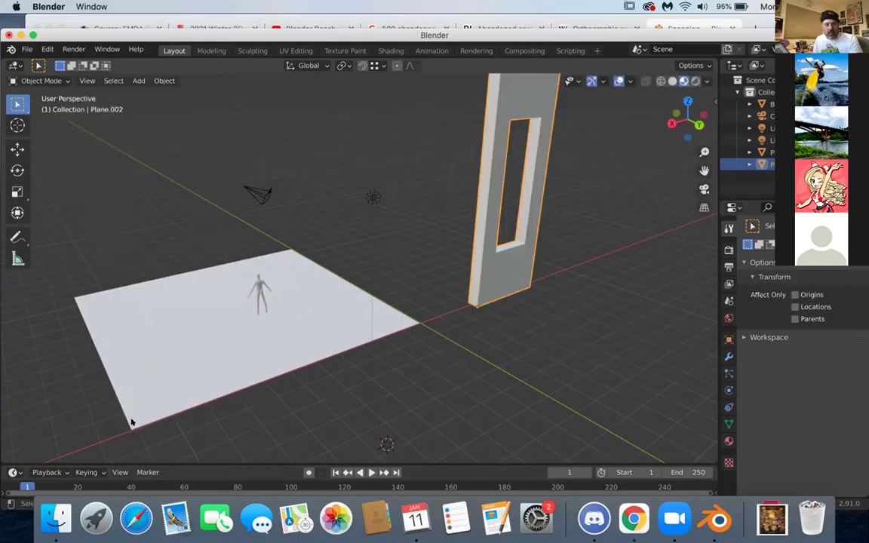
Try moving the floor plane freely without snapping and undo the move
{"action": "left_click", "coordinate": [138, 412]}
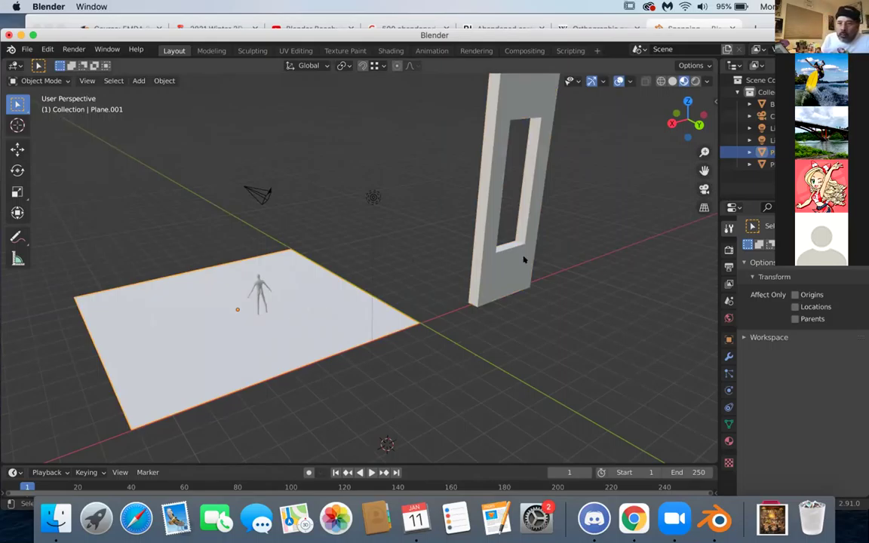
{"action": "key", "text": "g"}
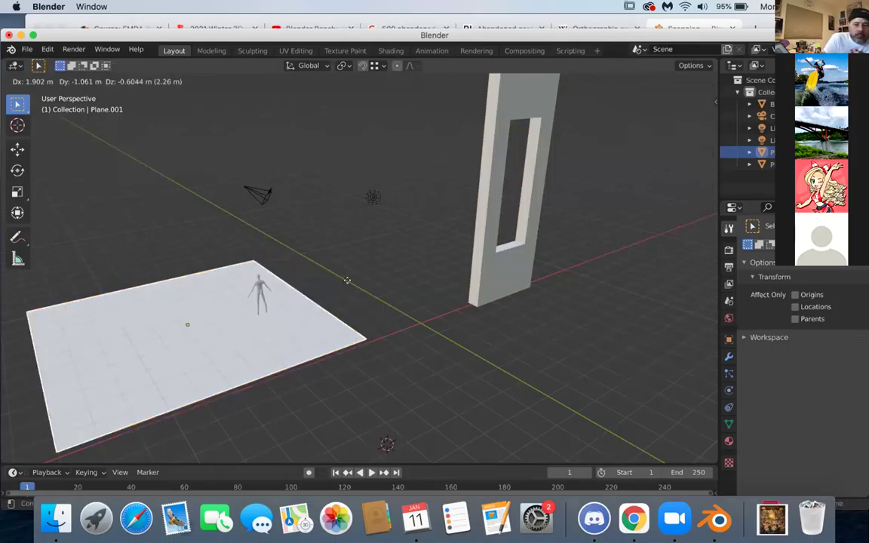
{"action": "left_click", "coordinate": [521, 305]}
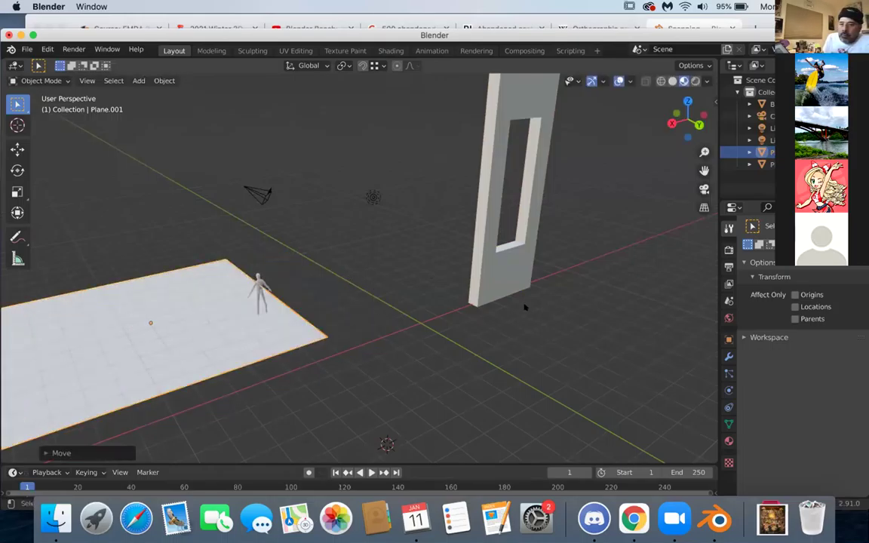
{"action": "key", "text": "super+z"}
Try moving the wall freely onto the floor plane without snapping, inspect its placement and undo the move
{"action": "left_click", "coordinate": [497, 287]}
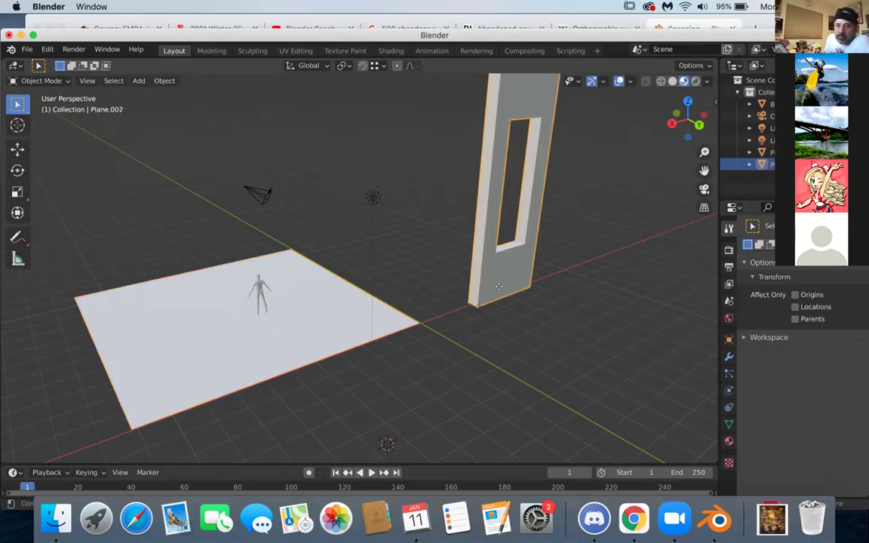
{"action": "key", "text": "g"}
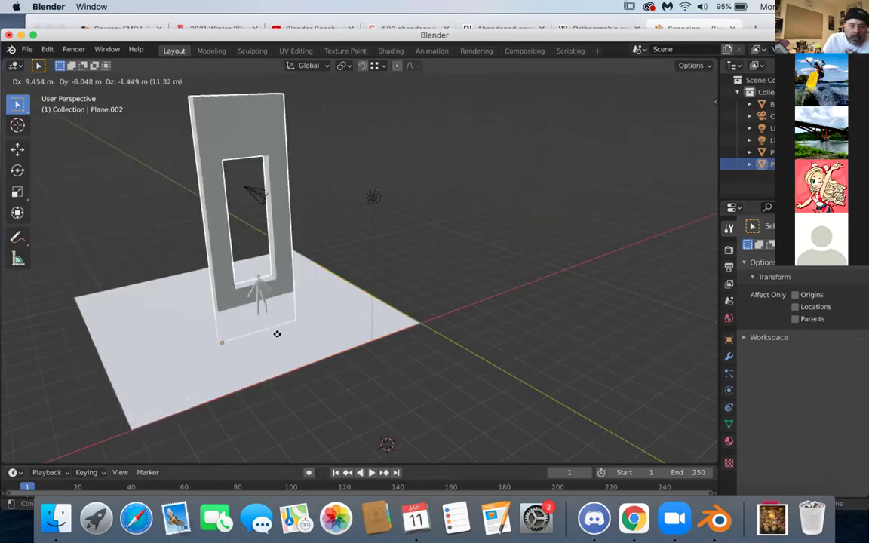
{"action": "left_click", "coordinate": [156, 413]}
{"action": "scroll", "coordinate": [156, 413], "scroll_direction": "down", "scroll_amount": 3}
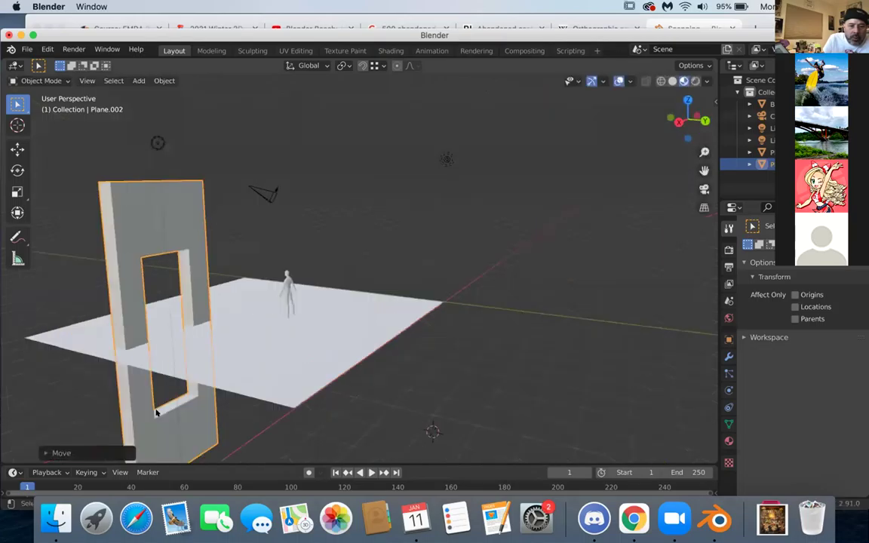
{"action": "scroll", "coordinate": [156, 413], "scroll_direction": "down", "scroll_amount": 2}
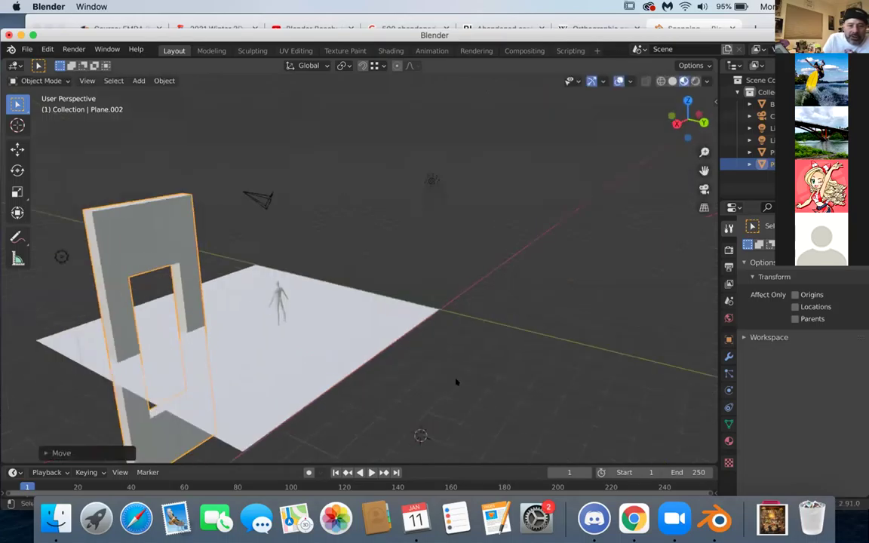
{"action": "key", "text": "super+z"}
Move the wall freely over the floor plane and place it beyond the plane's corner at the world origin
{"action": "key", "text": "g"}
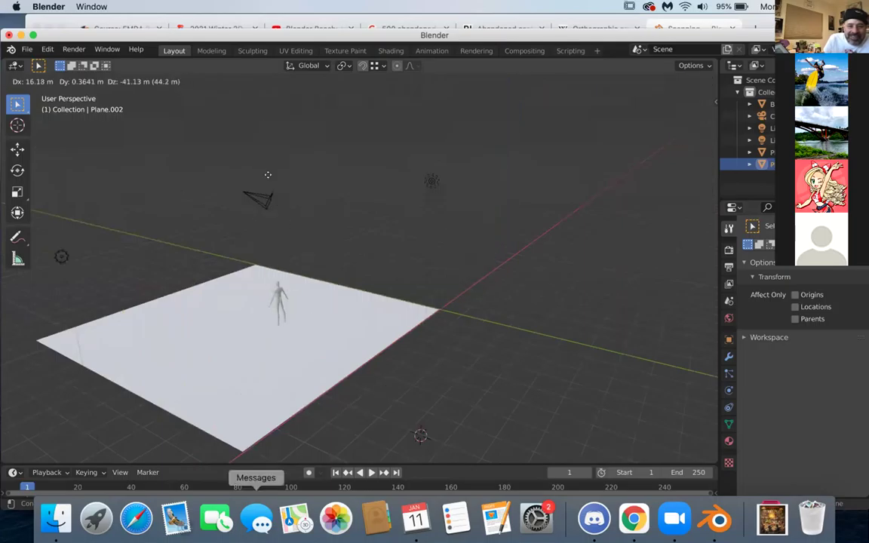
{"action": "left_click", "coordinate": [410, 234]}
{"action": "scroll", "coordinate": [410, 235], "scroll_direction": "down", "scroll_amount": 3}
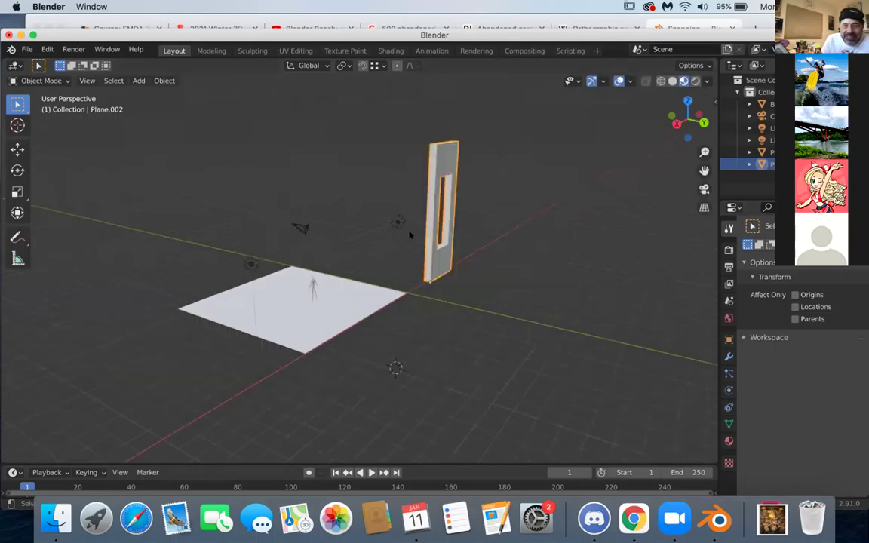
{"action": "key", "text": "g"}
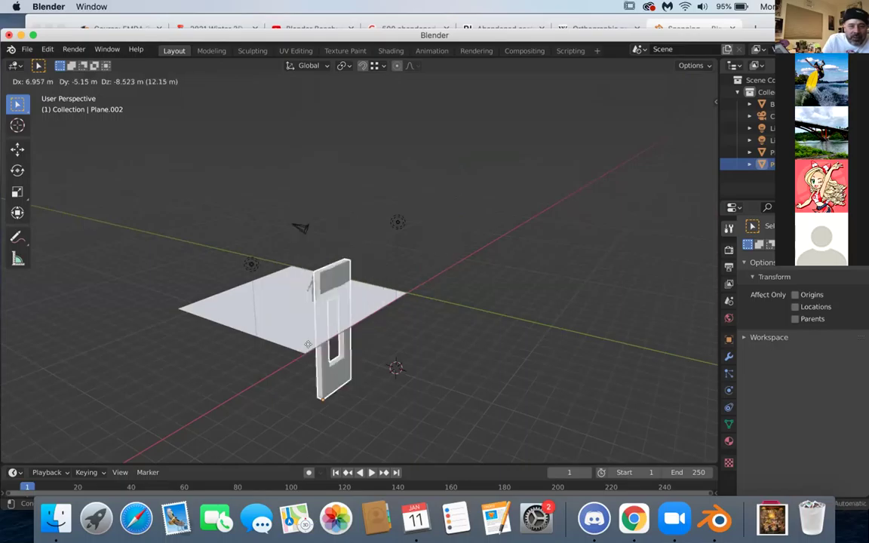
{"action": "left_click", "coordinate": [400, 374]}
{"action": "key", "text": "alt+a"}
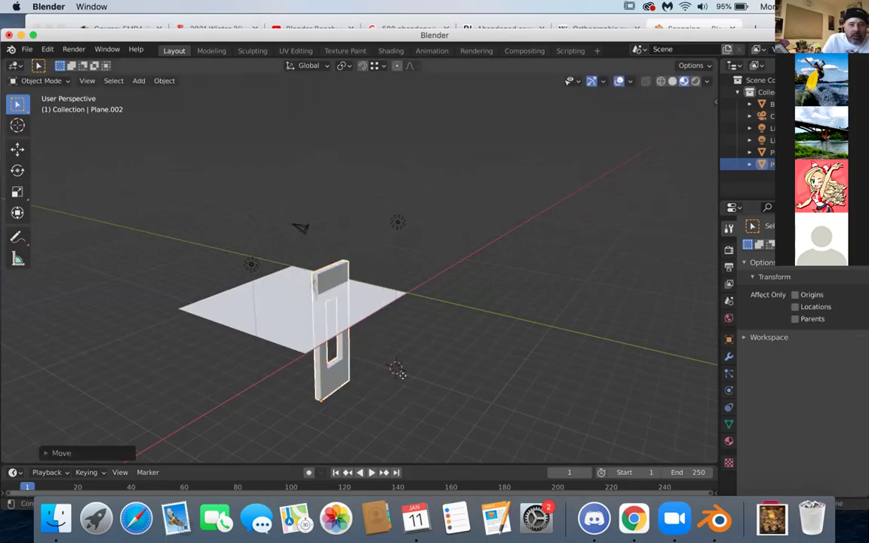
{"action": "key", "text": "g"}
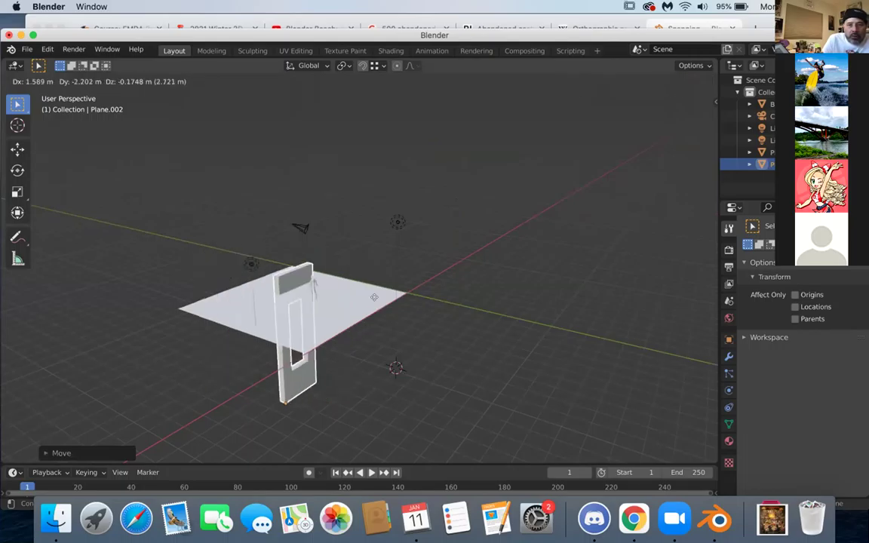
{"action": "left_click", "coordinate": [518, 246]}
Select the floor plane and compare its level with the wall's base from a low viewing angle
{"action": "left_click", "coordinate": [273, 286]}
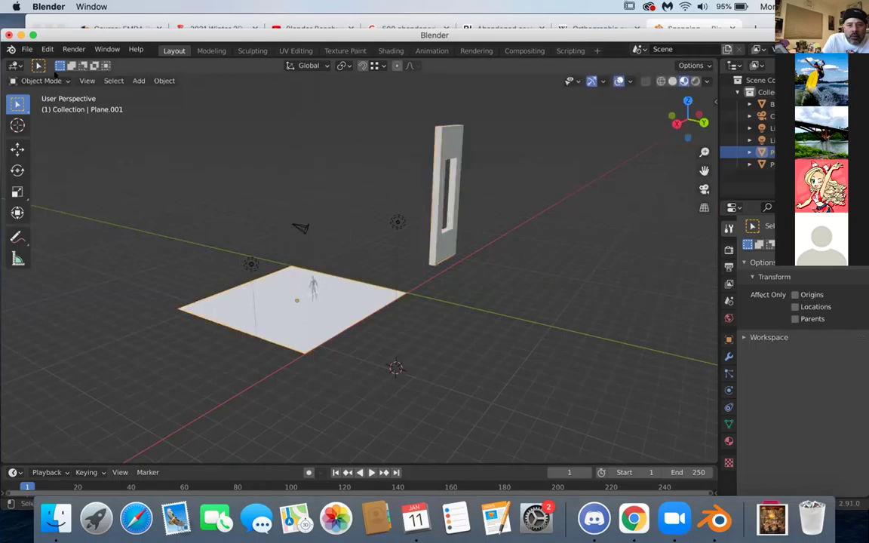
{"action": "scroll", "coordinate": [312, 323], "scroll_direction": "down", "scroll_amount": 3}
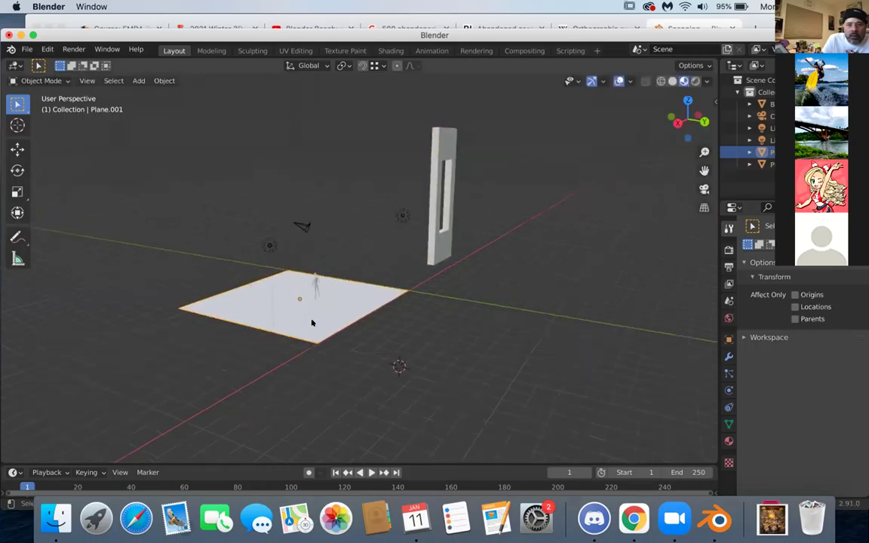
{"action": "scroll", "coordinate": [436, 311], "scroll_direction": "down", "scroll_amount": 3}
{"action": "scroll", "coordinate": [430, 255], "scroll_direction": "down", "scroll_amount": 2}
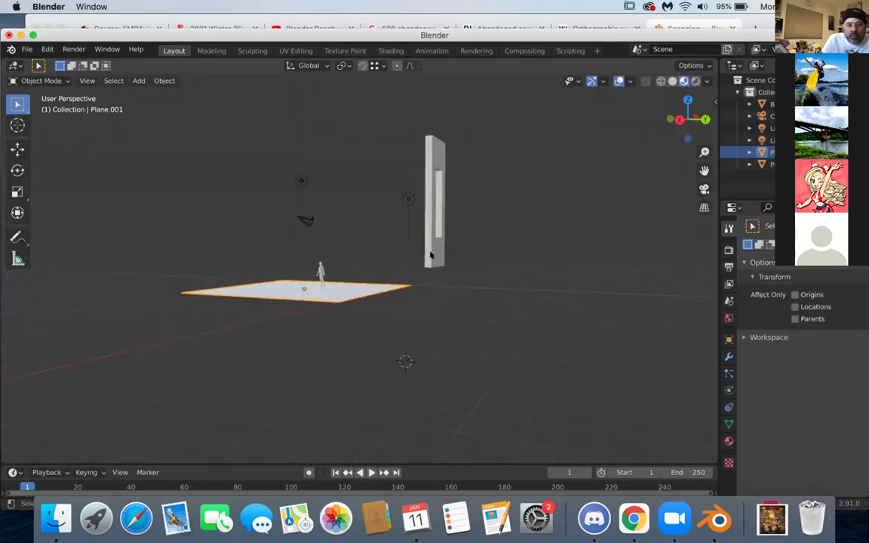
Move the wall with vertex snapping so its bottom corner meets the floor plane's corner on the X axis, and inspect the fit
{"action": "scroll", "coordinate": [430, 255], "scroll_direction": "right", "scroll_amount": 5}
{"action": "left_click", "coordinate": [432, 250]}
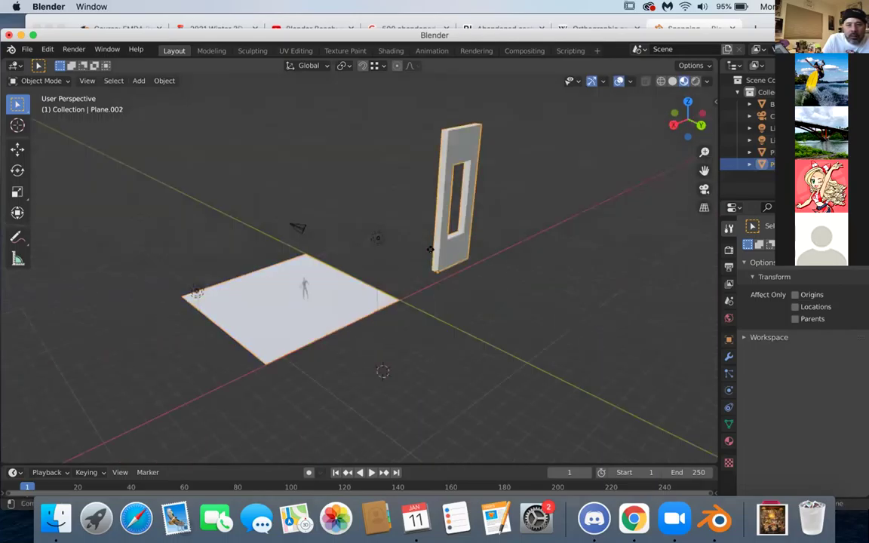
{"action": "key", "text": "g"}
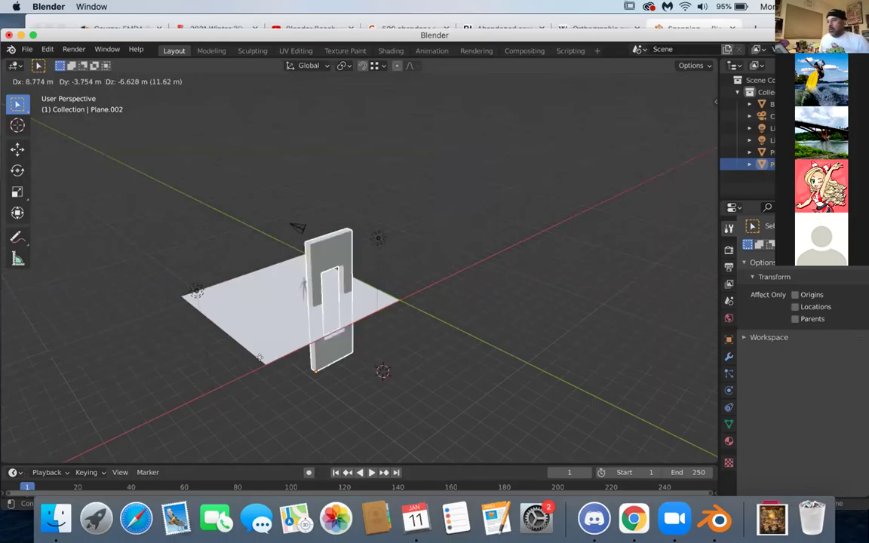
{"action": "left_click", "coordinate": [259, 363]}
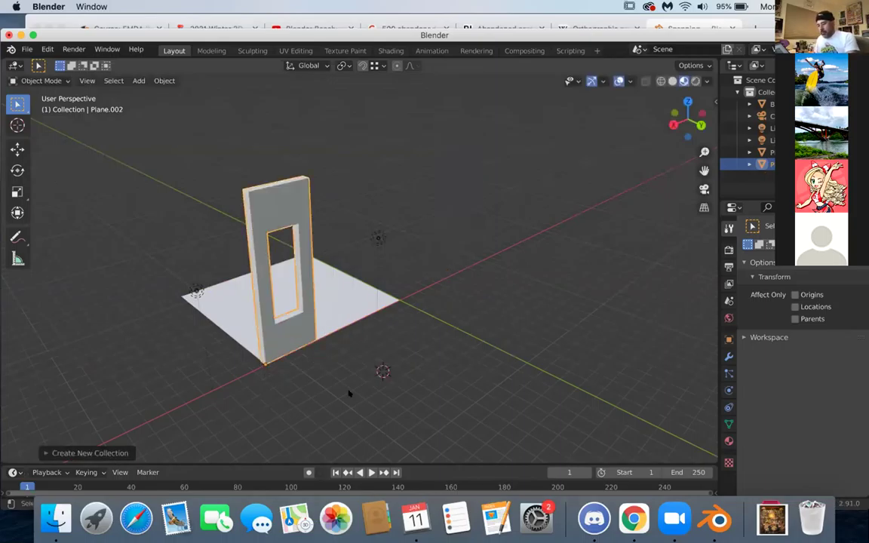
{"action": "scroll", "coordinate": [349, 393], "scroll_direction": "up", "scroll_amount": 3}
{"action": "scroll", "coordinate": [349, 393], "scroll_direction": "left", "scroll_amount": 5}
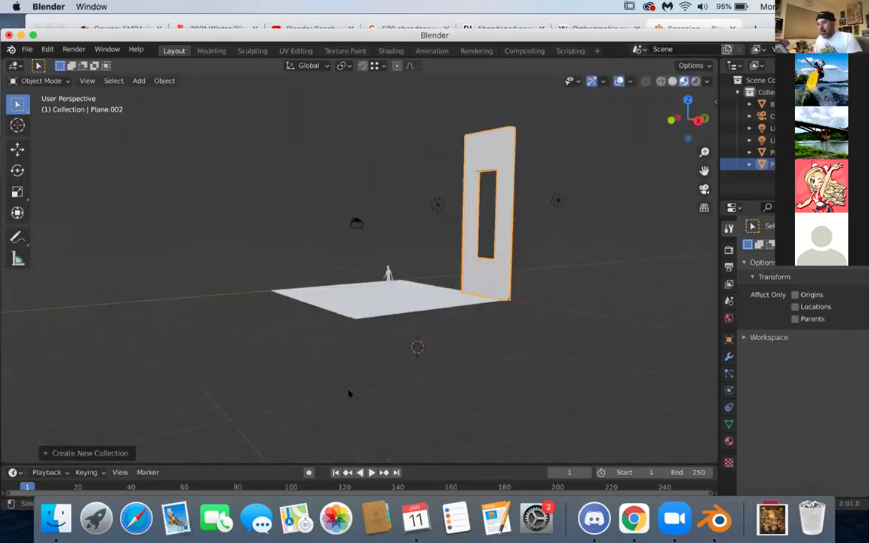
{"action": "scroll", "coordinate": [427, 245], "scroll_direction": "left", "scroll_amount": 5}
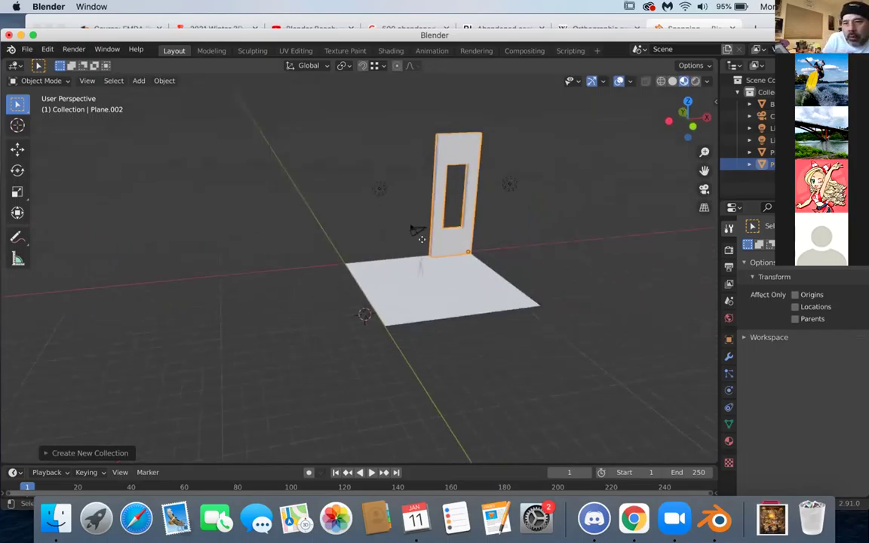
Try placing a free duplicate of the wall and moving the wall off the floor plane, undoing each attempt
{"action": "key", "text": "shift+d"}
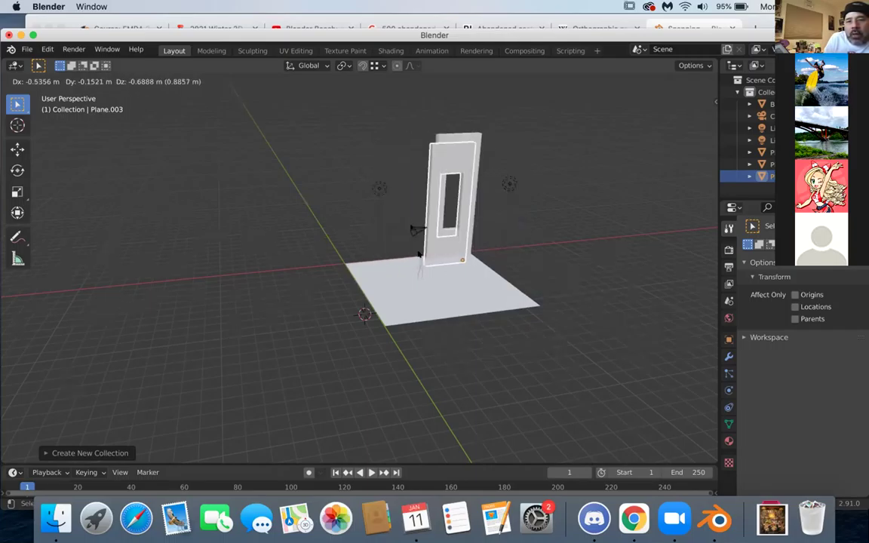
{"action": "left_click", "coordinate": [419, 255]}
{"action": "key", "text": "super+z"}
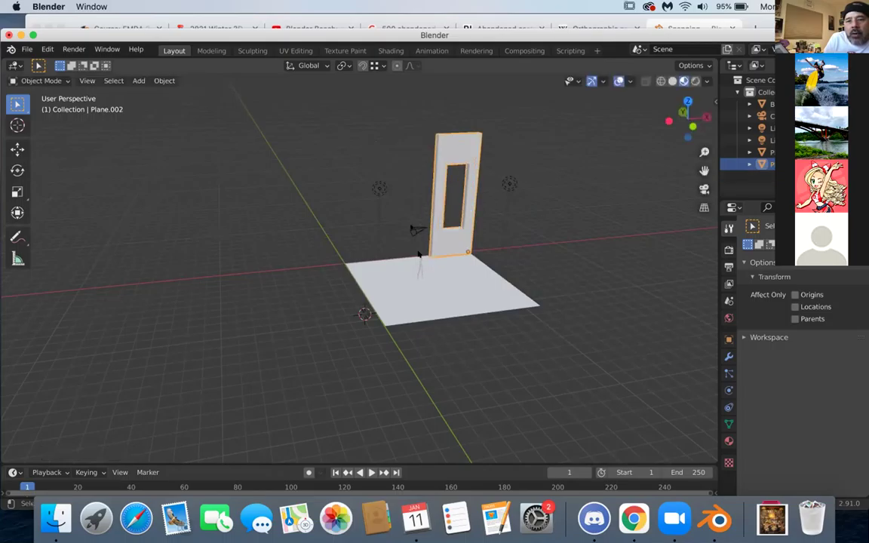
{"action": "key", "text": "shift+d"}
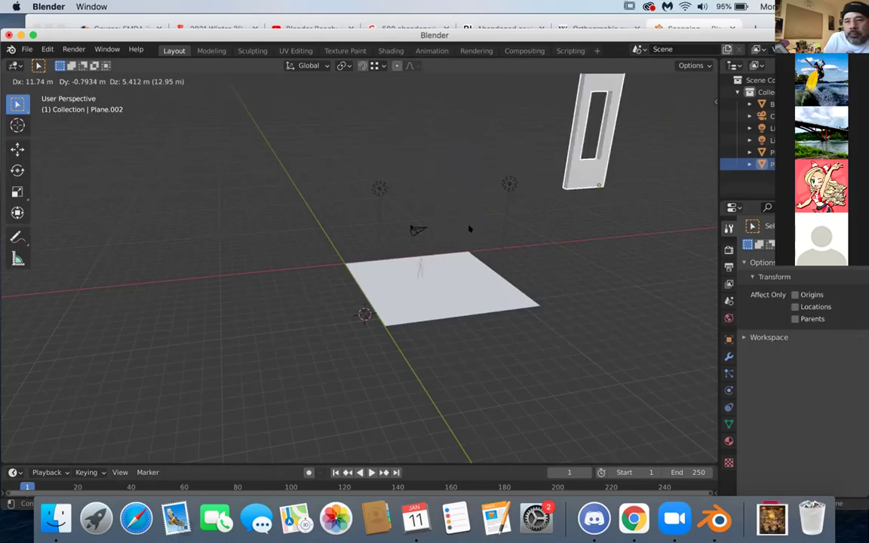
{"action": "left_click", "coordinate": [469, 229]}
{"action": "key", "text": "super+z"}
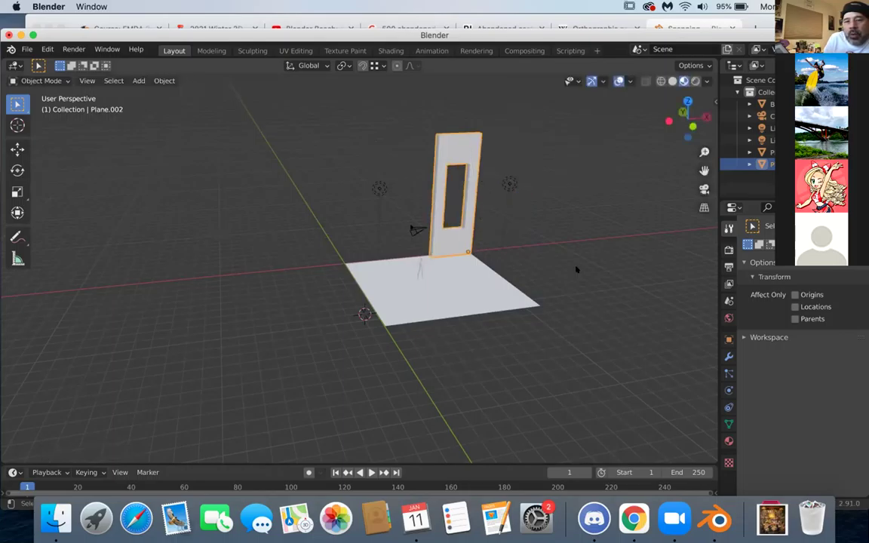
Try duplicating the wall along the global X axis to stand beside the original, and undo the duplication
{"action": "scroll", "coordinate": [546, 287], "scroll_direction": "left", "scroll_amount": 5}
{"action": "left_click", "coordinate": [547, 287]}
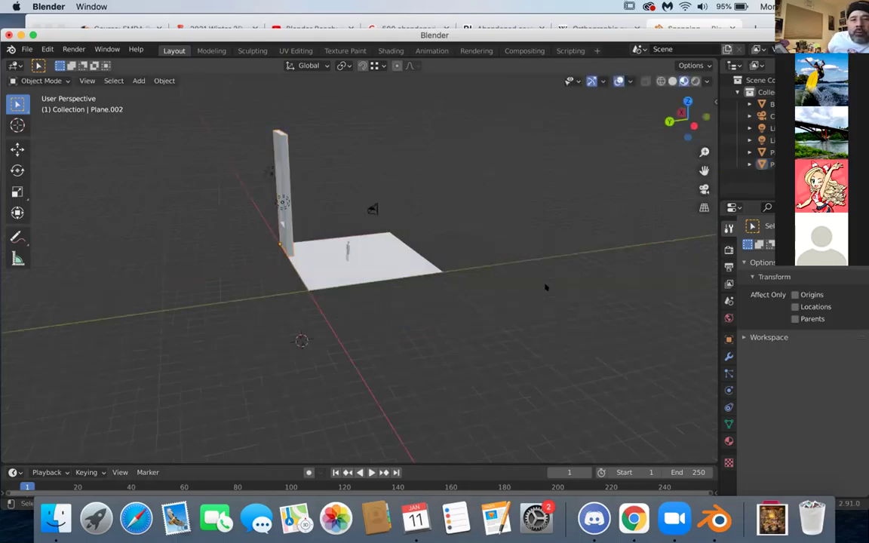
{"action": "scroll", "coordinate": [546, 287], "scroll_direction": "left", "scroll_amount": 3}
{"action": "scroll", "coordinate": [547, 287], "scroll_direction": "left", "scroll_amount": 5}
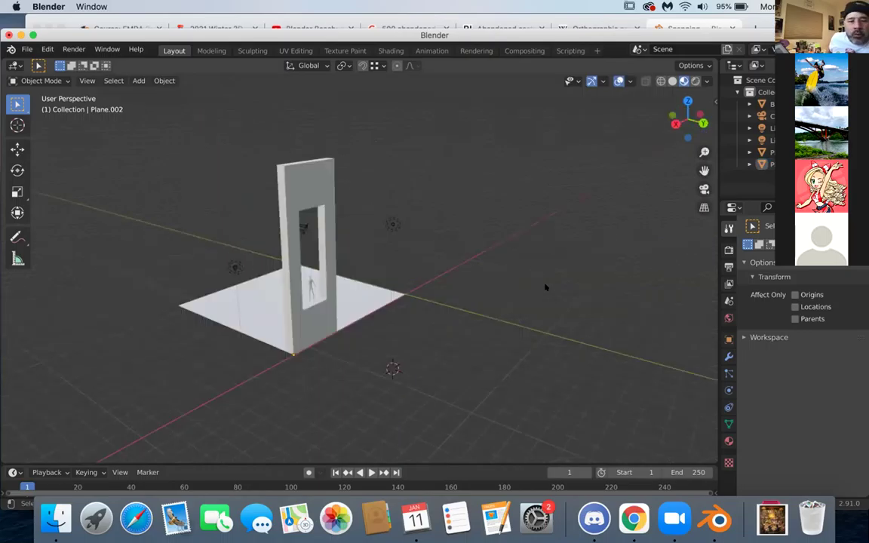
{"action": "scroll", "coordinate": [543, 286], "scroll_direction": "left", "scroll_amount": 1}
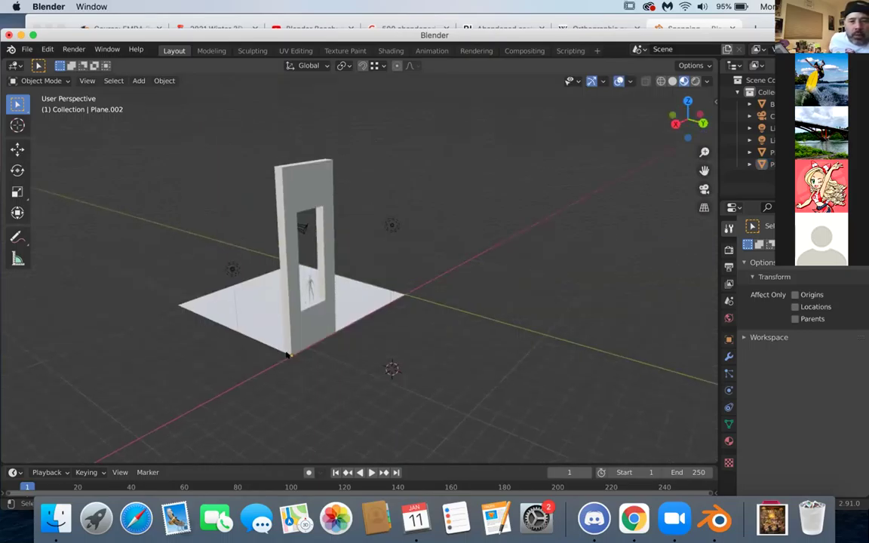
{"action": "left_click", "coordinate": [287, 355]}
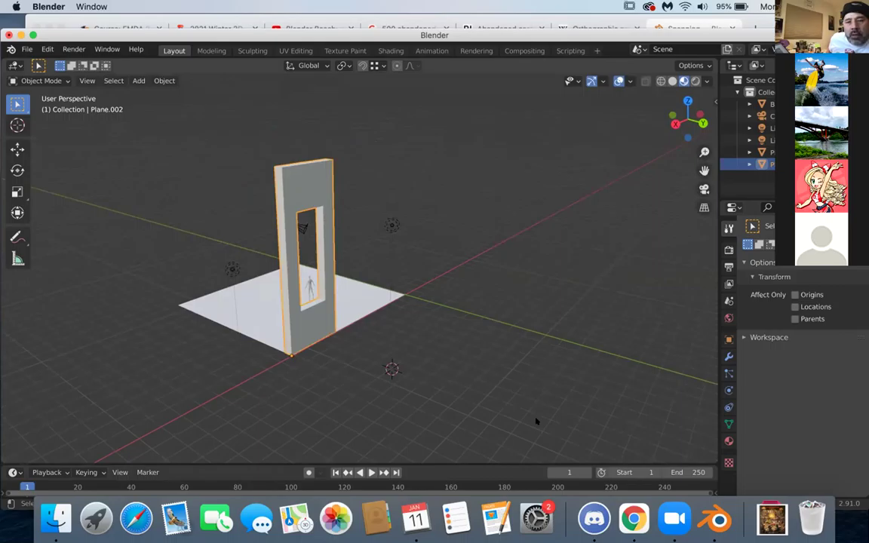
{"action": "key", "text": "shift+d"}
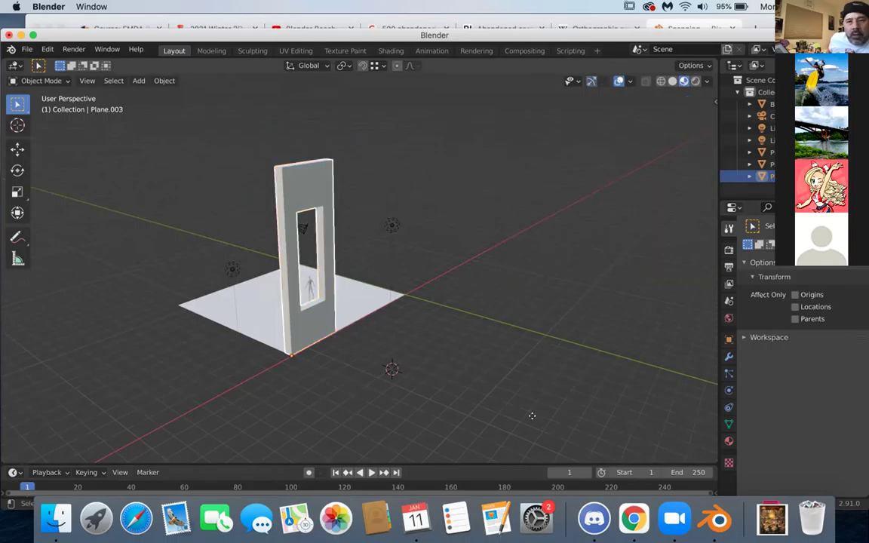
{"action": "key", "text": "x"}
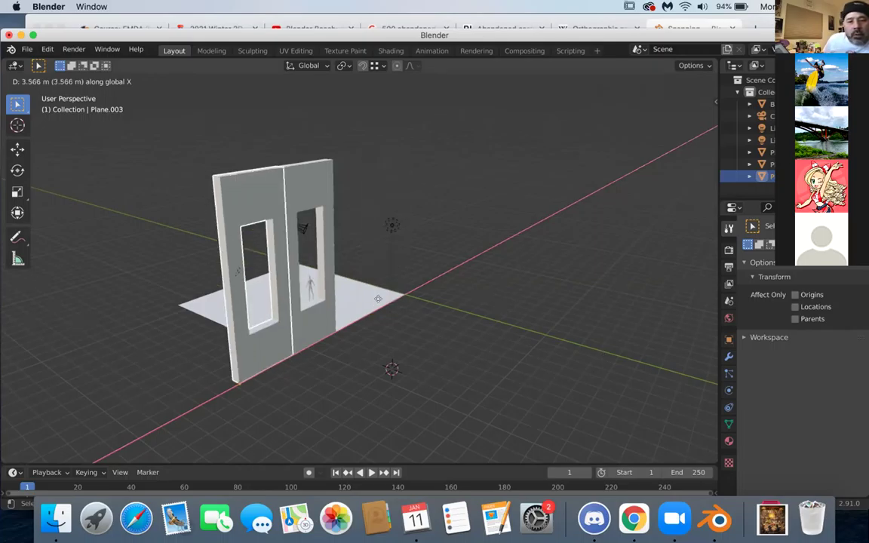
{"action": "left_click", "coordinate": [411, 266]}
{"action": "key", "text": "ctrl+z"}
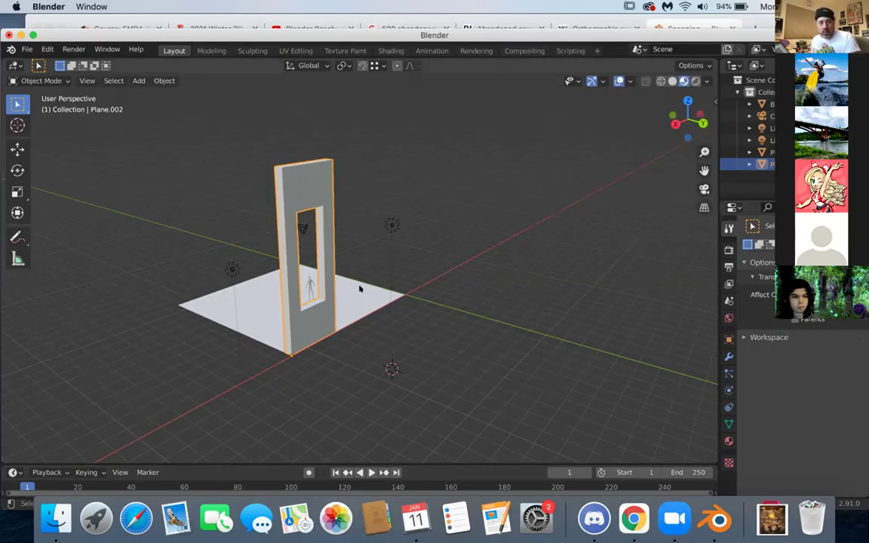
{"action": "left_click", "coordinate": [322, 305]}
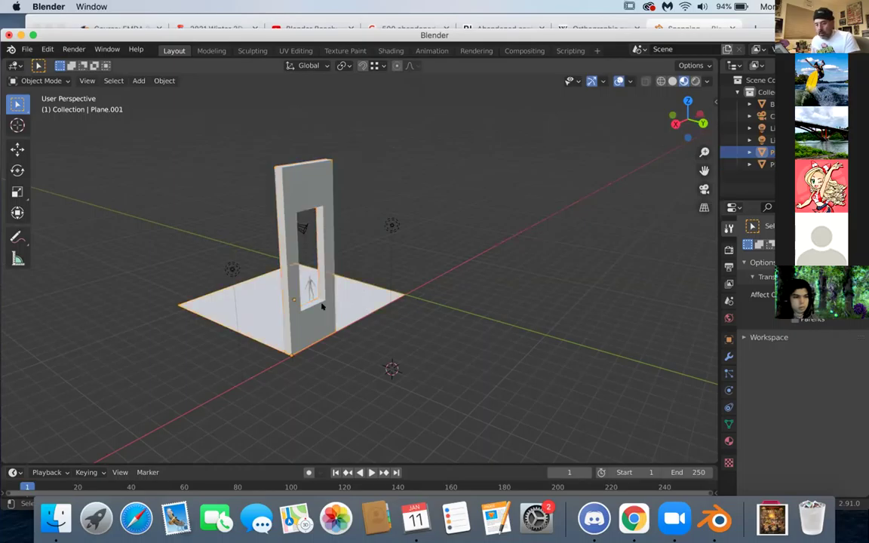
{"action": "key", "text": "g"}
{"action": "key", "text": "z"}
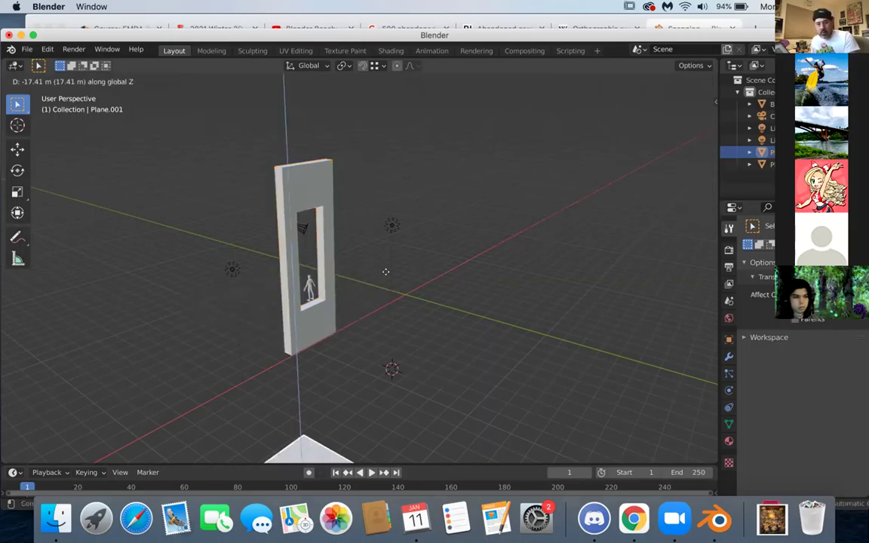
{"action": "key", "text": "x"}
{"action": "right_click", "coordinate": [413, 254]}
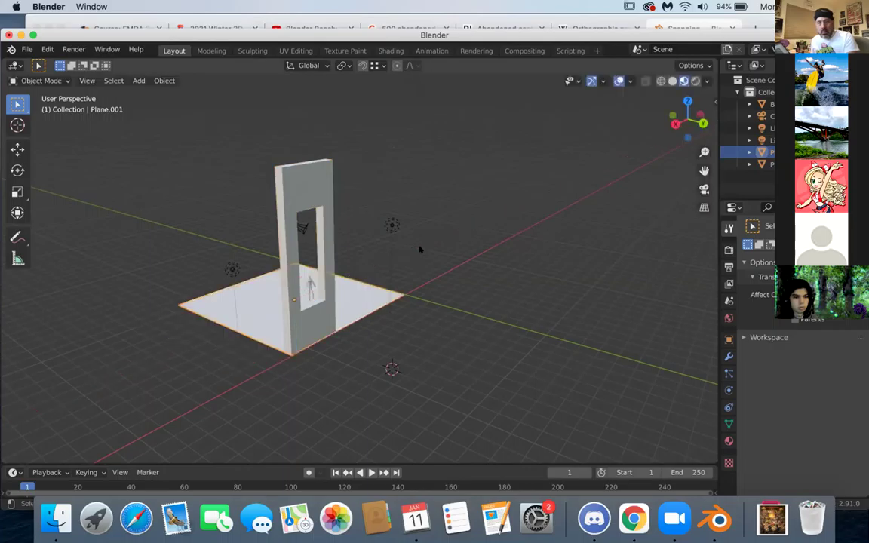
Try offsetting a copy of the wall about 3 m along the global X axis, cancel the move and undo the copy
{"action": "left_click", "coordinate": [313, 171]}
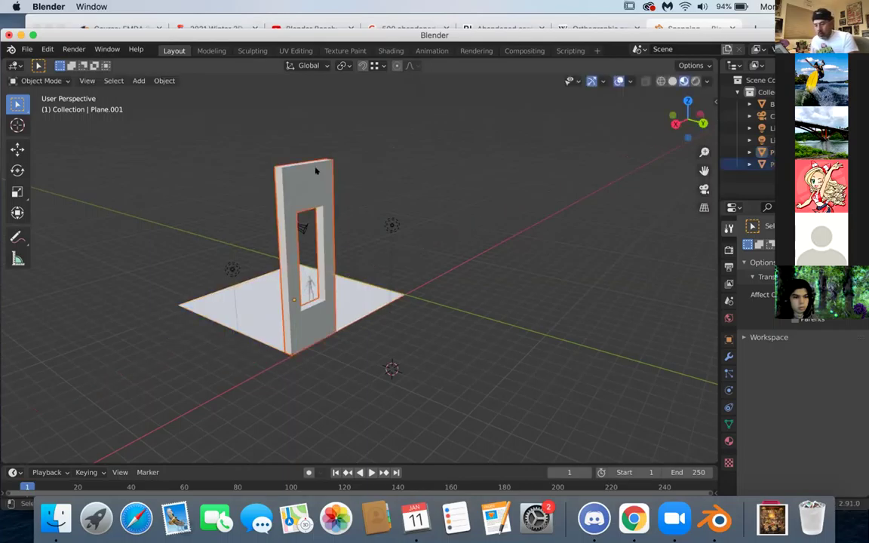
{"action": "key", "text": "shift+d"}
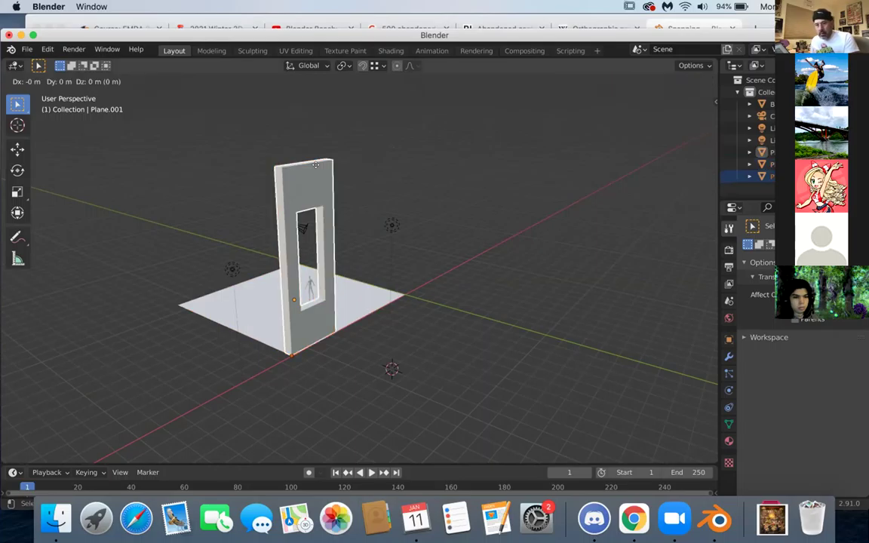
{"action": "key", "text": "x"}
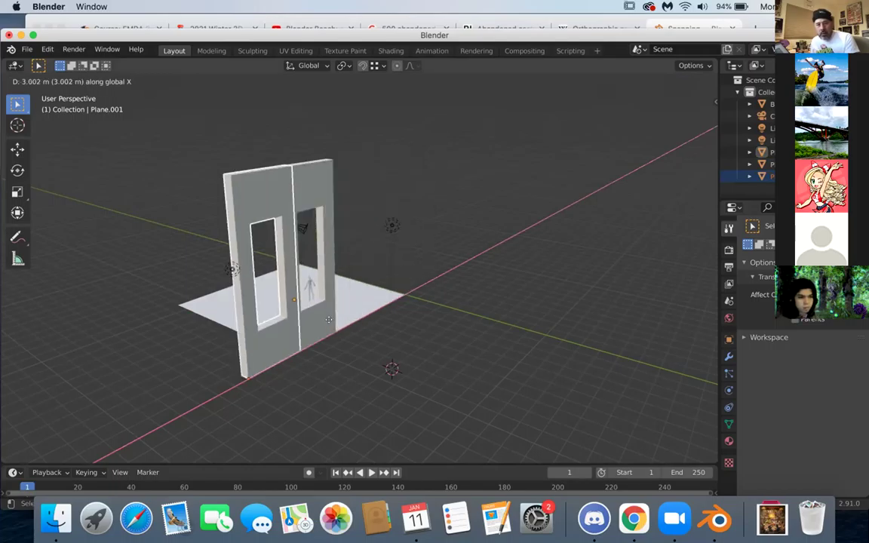
{"action": "key", "text": "Escape"}
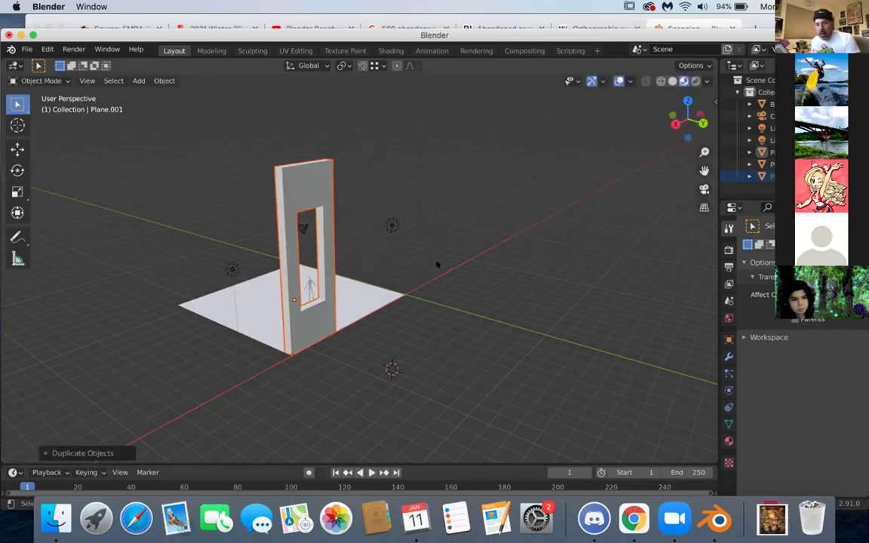
{"action": "key", "text": "super+z"}
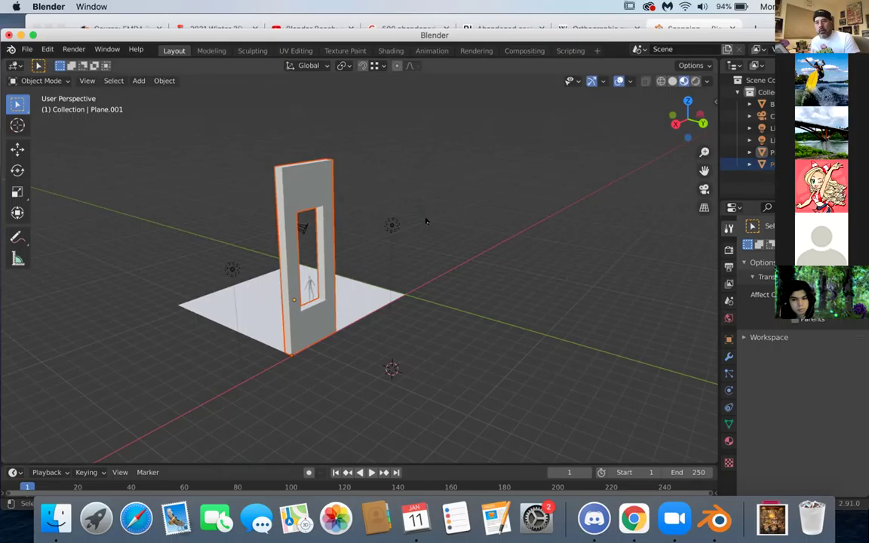
Open the Rendering workspace and return to the Layout workspace
{"action": "left_click", "coordinate": [476, 50]}
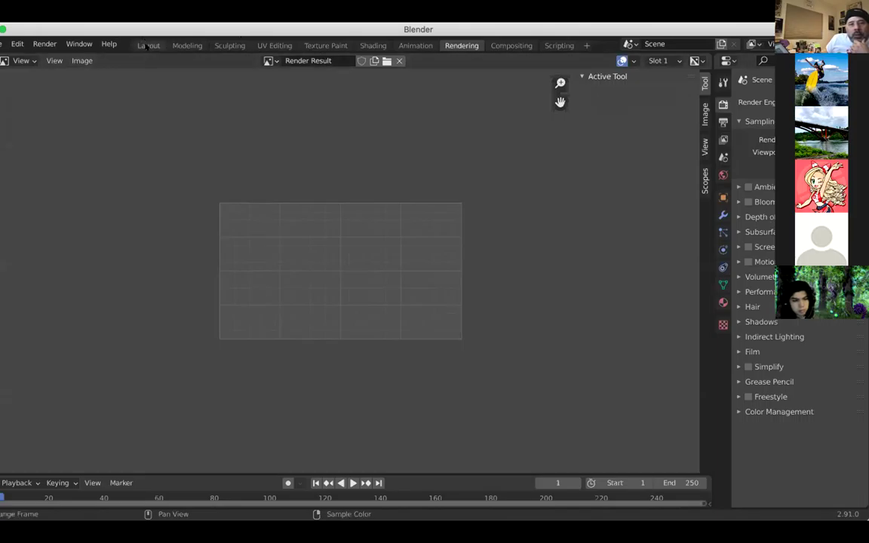
{"action": "left_click", "coordinate": [147, 45]}
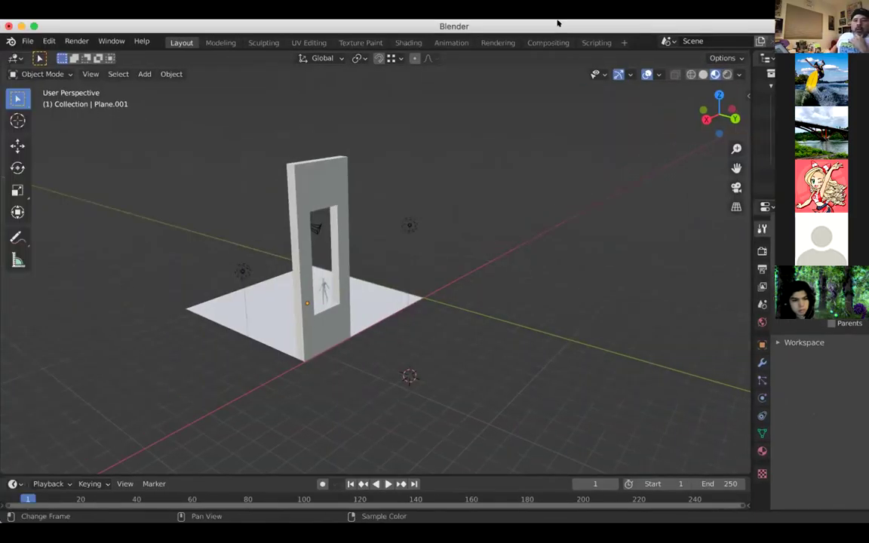